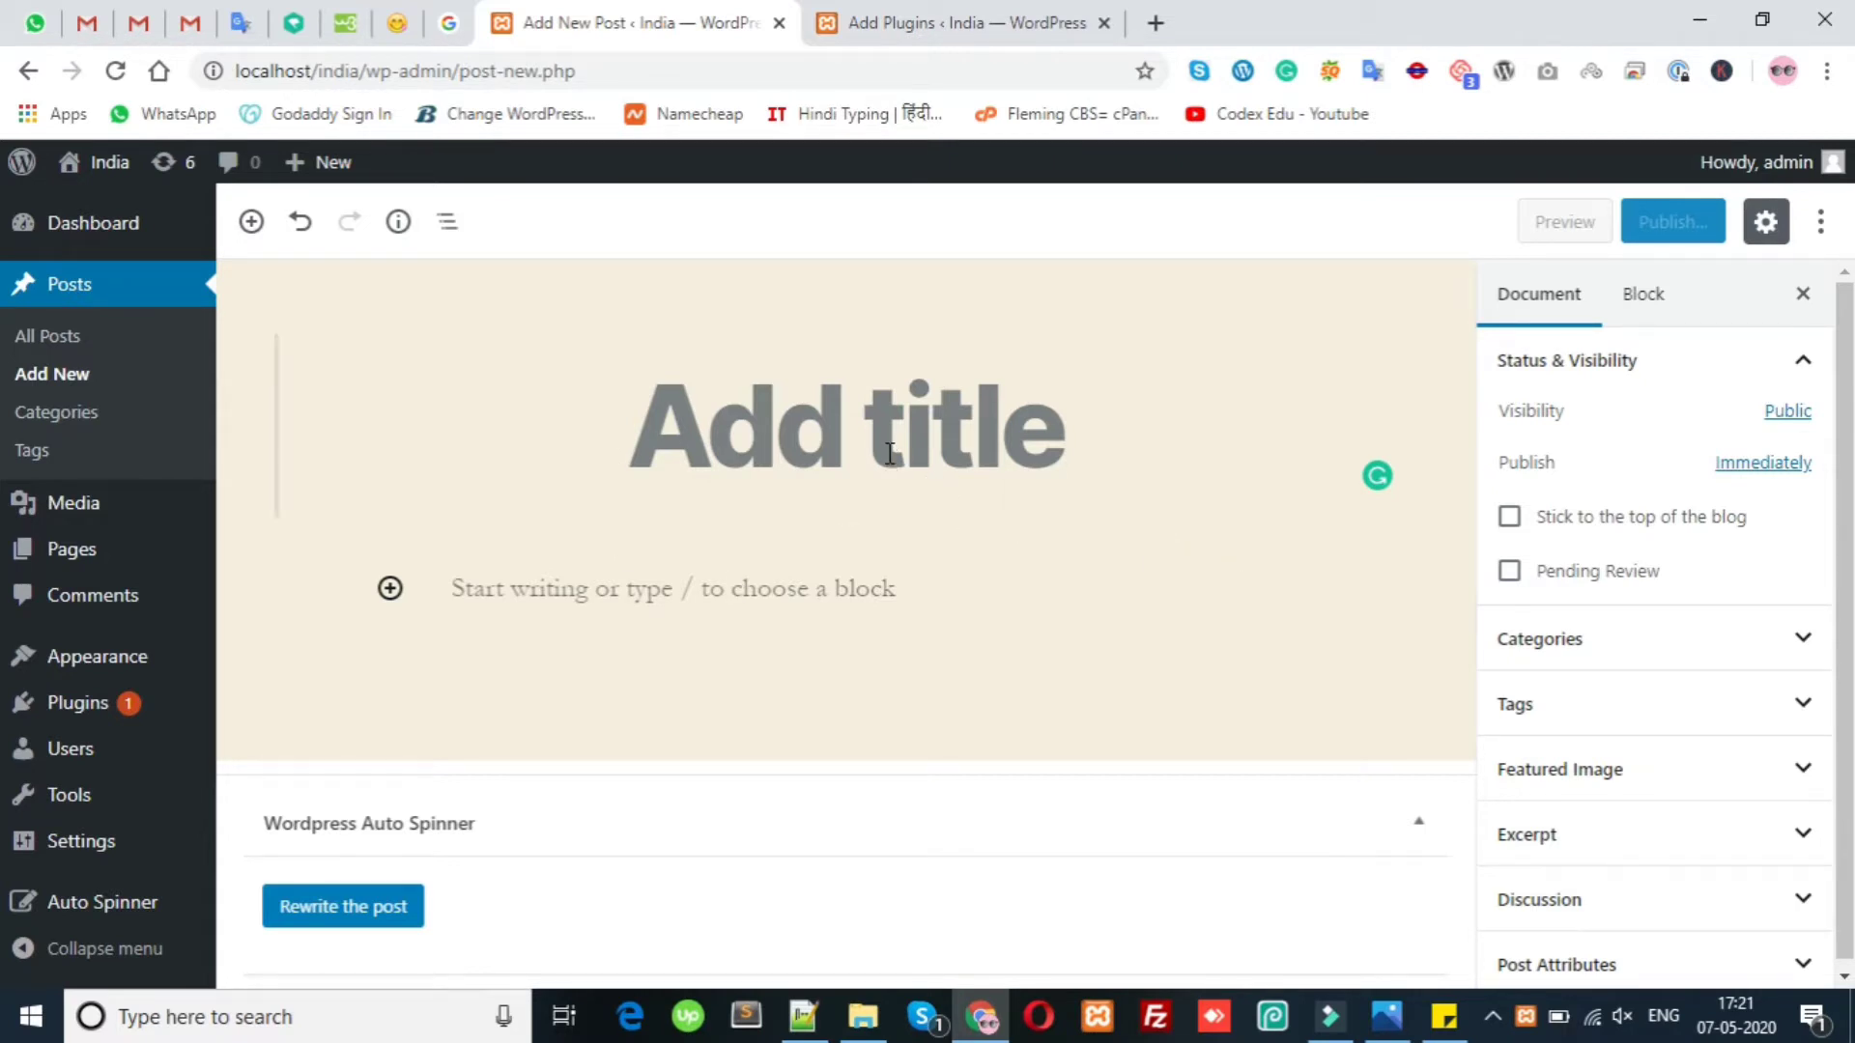
Examine the block editor's title and body areas and the post's Featured Image, Tags and Categories settings.
left_click(695, 422)
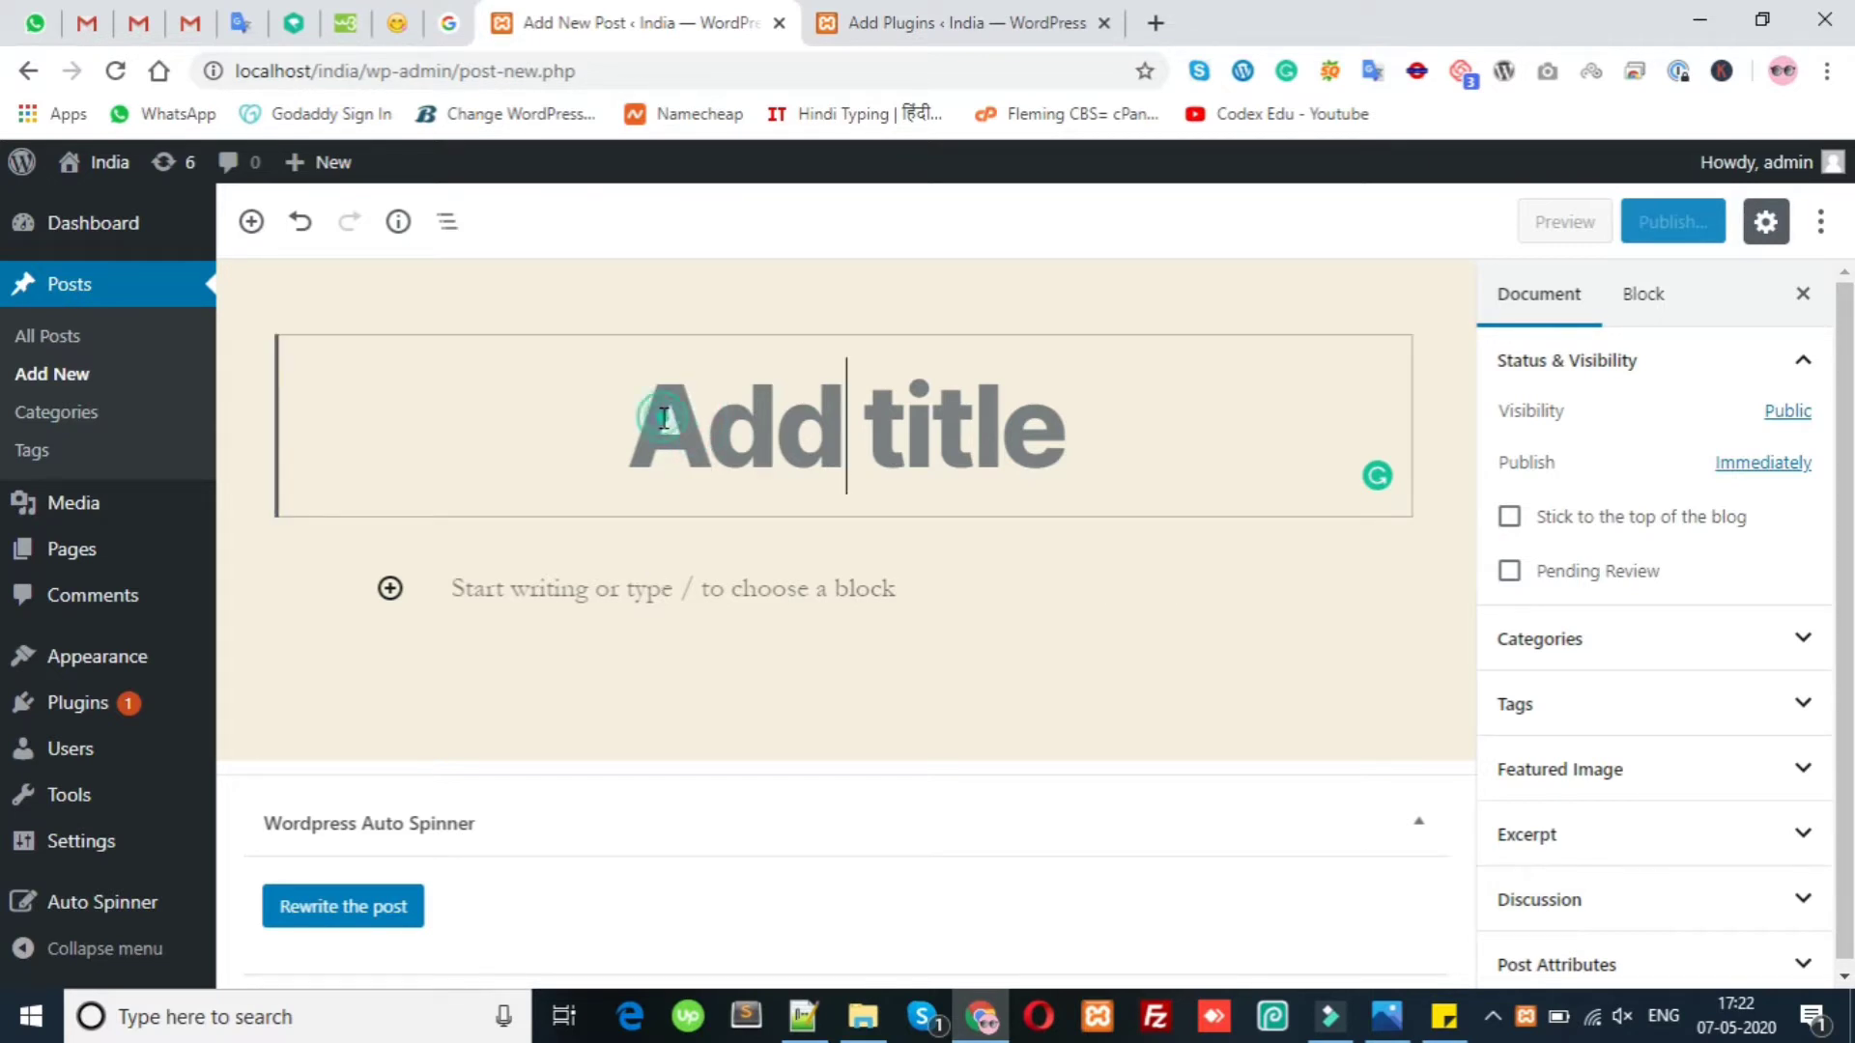
left_click(683, 647)
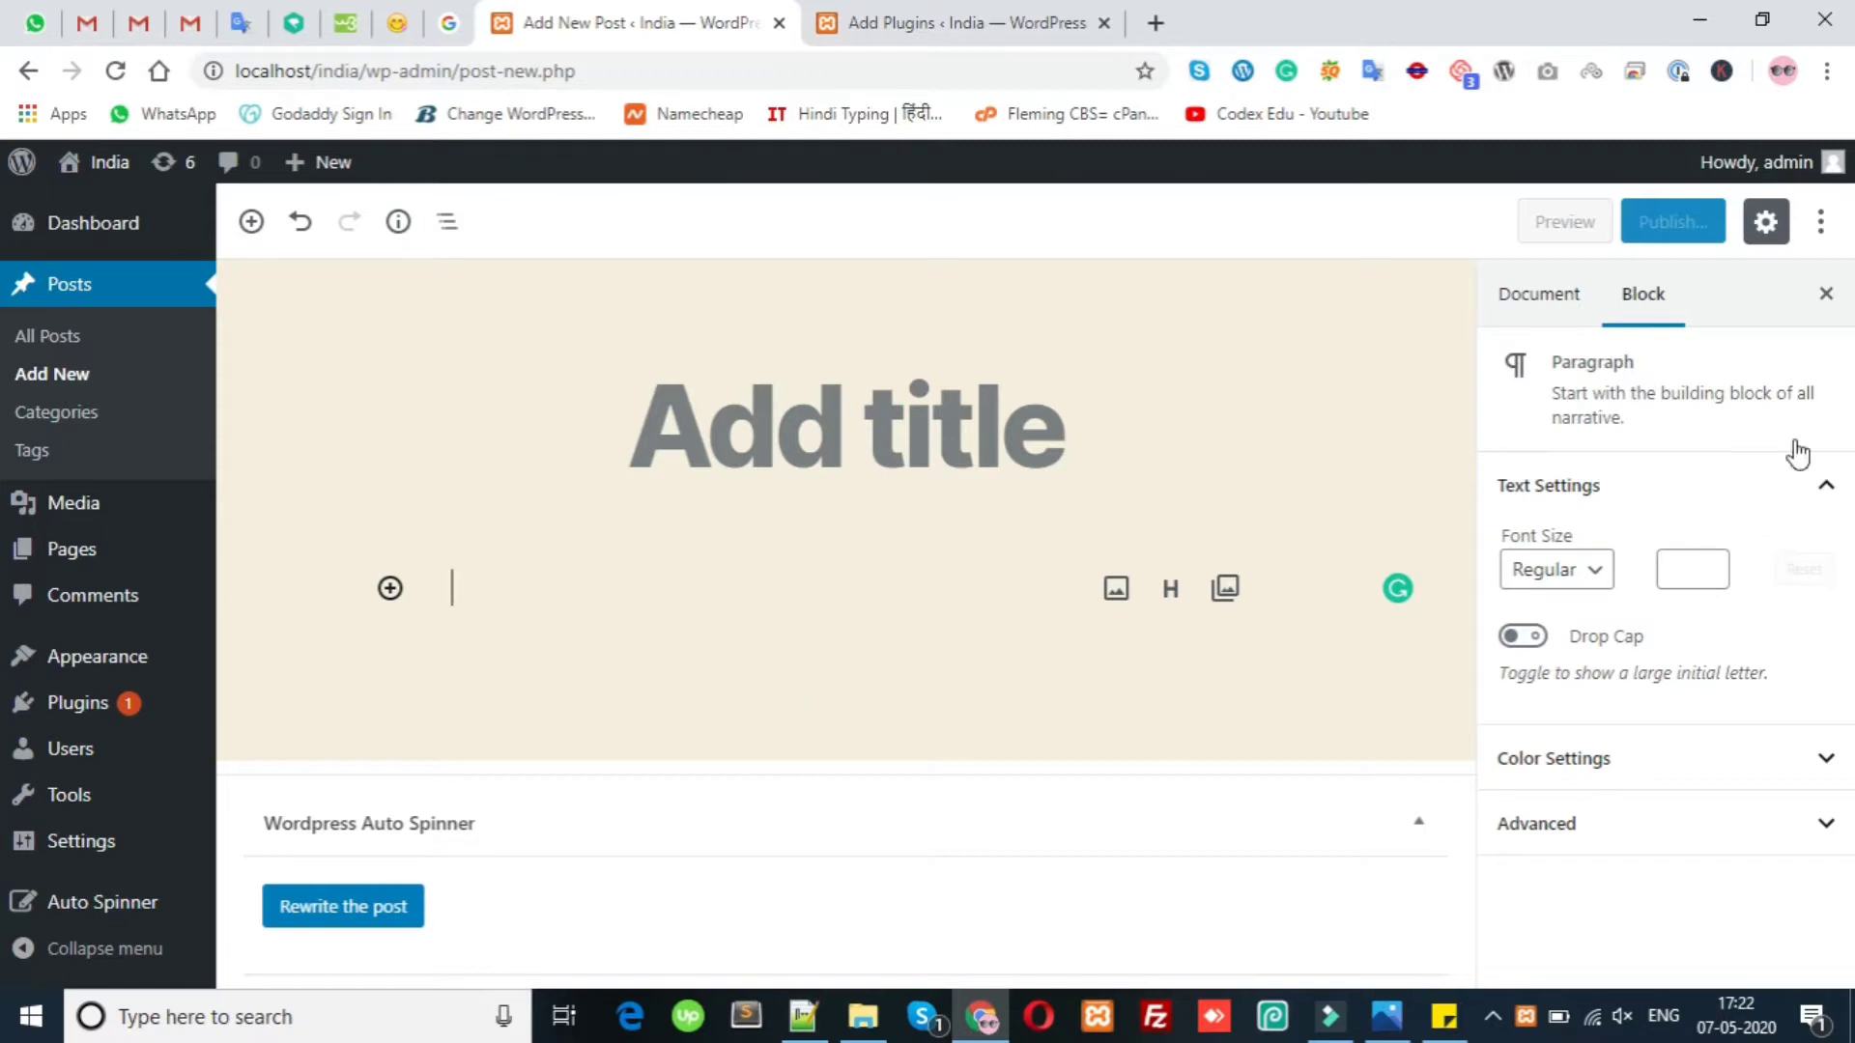
left_click(1540, 295)
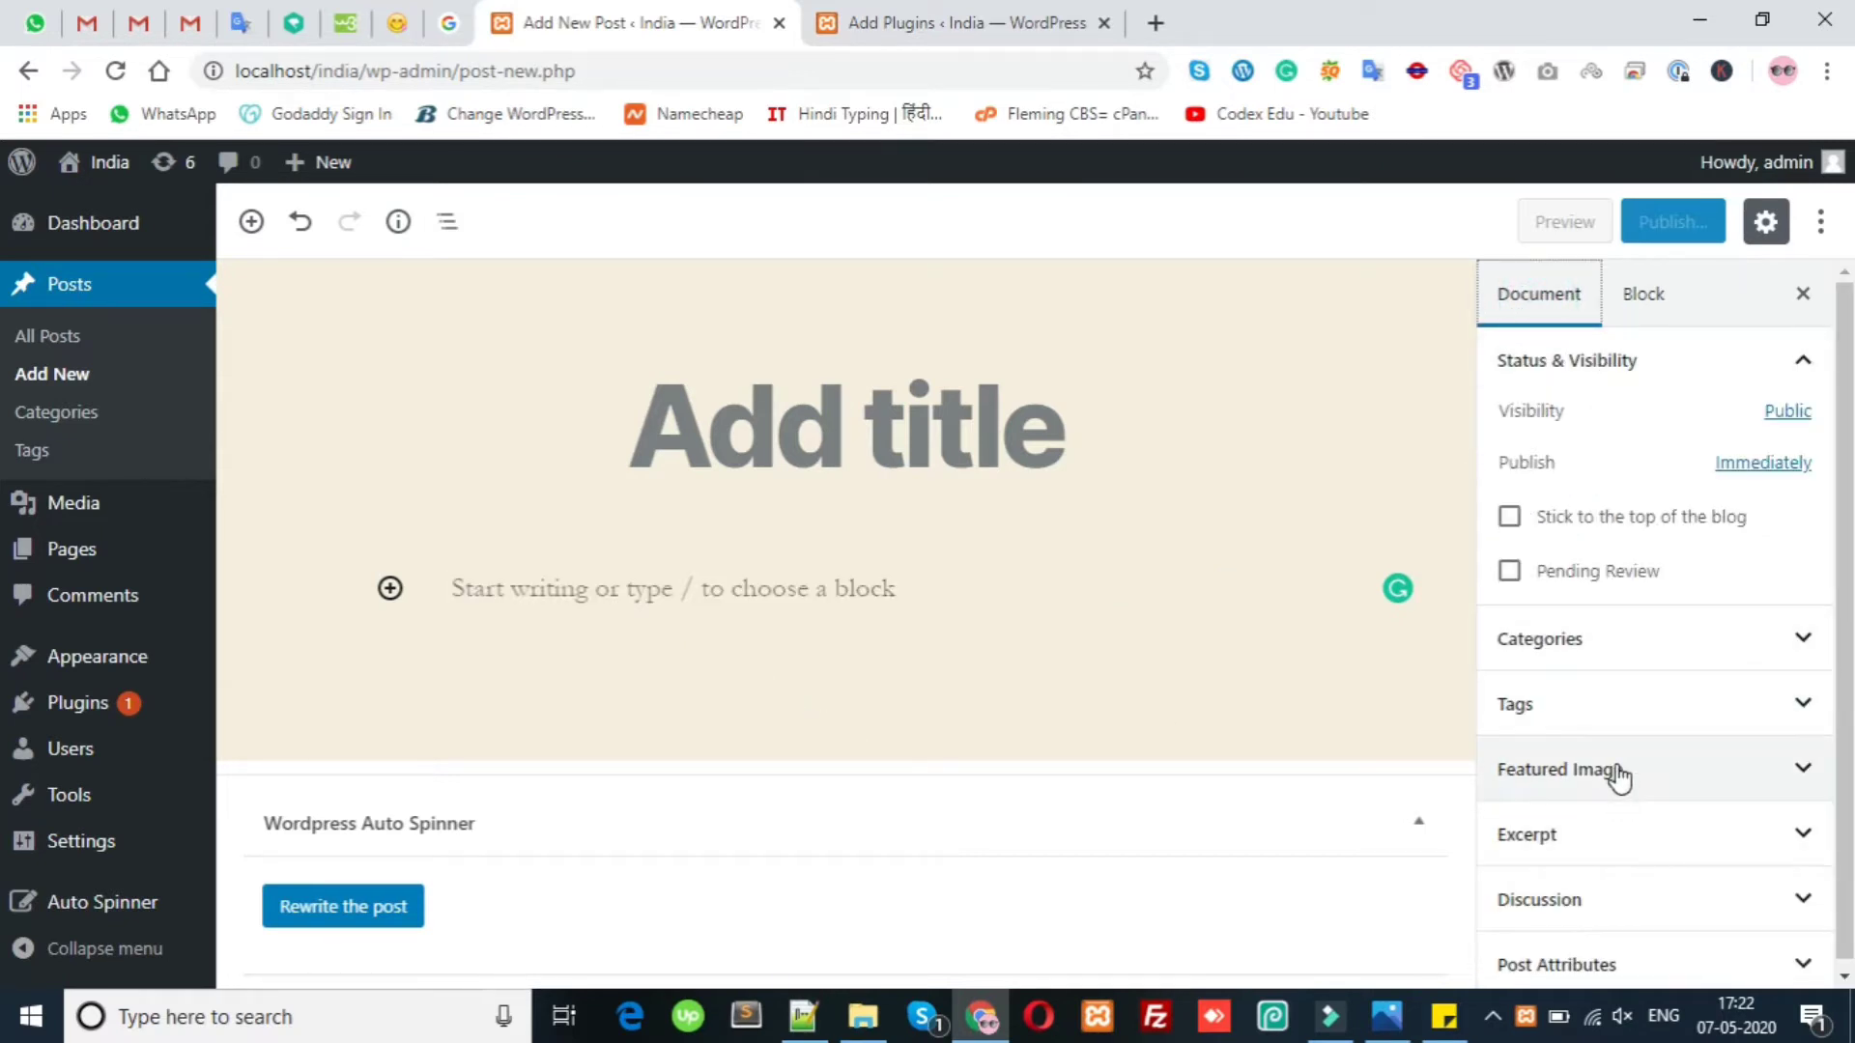
left_click(1625, 767)
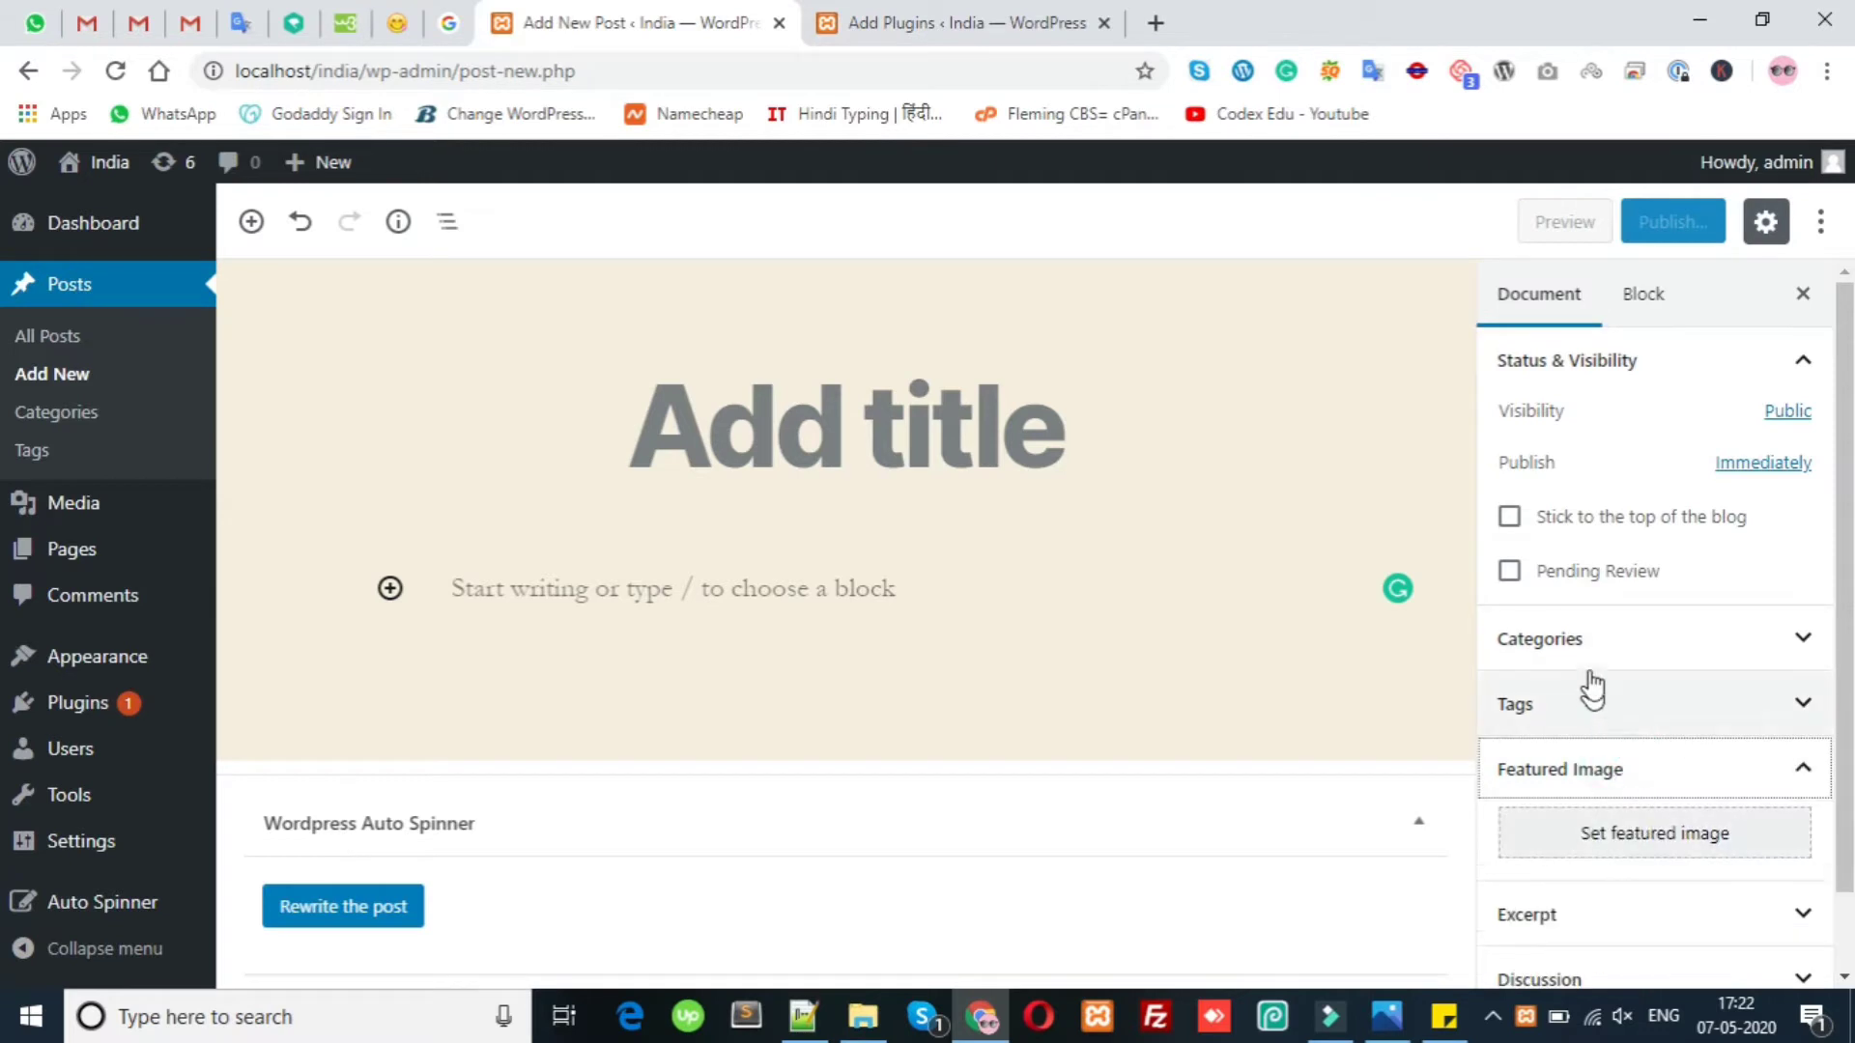
left_click(1636, 710)
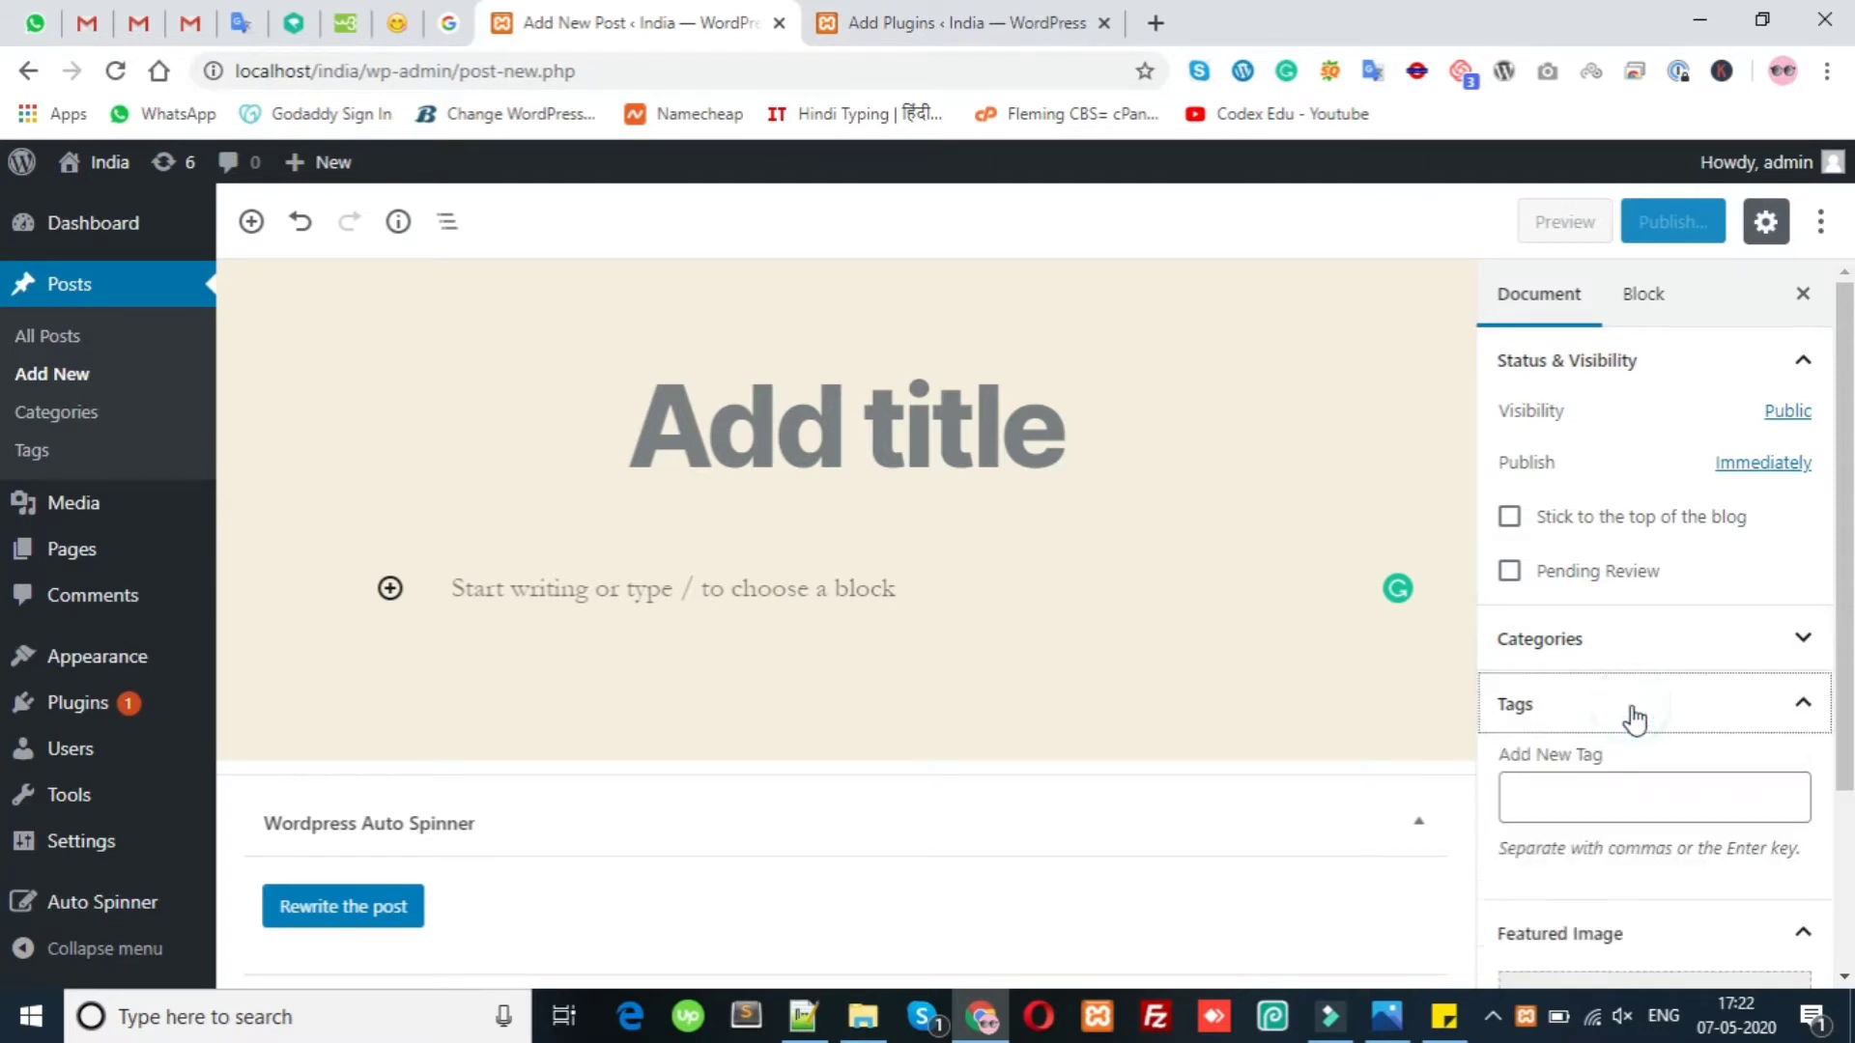
left_click(1604, 639)
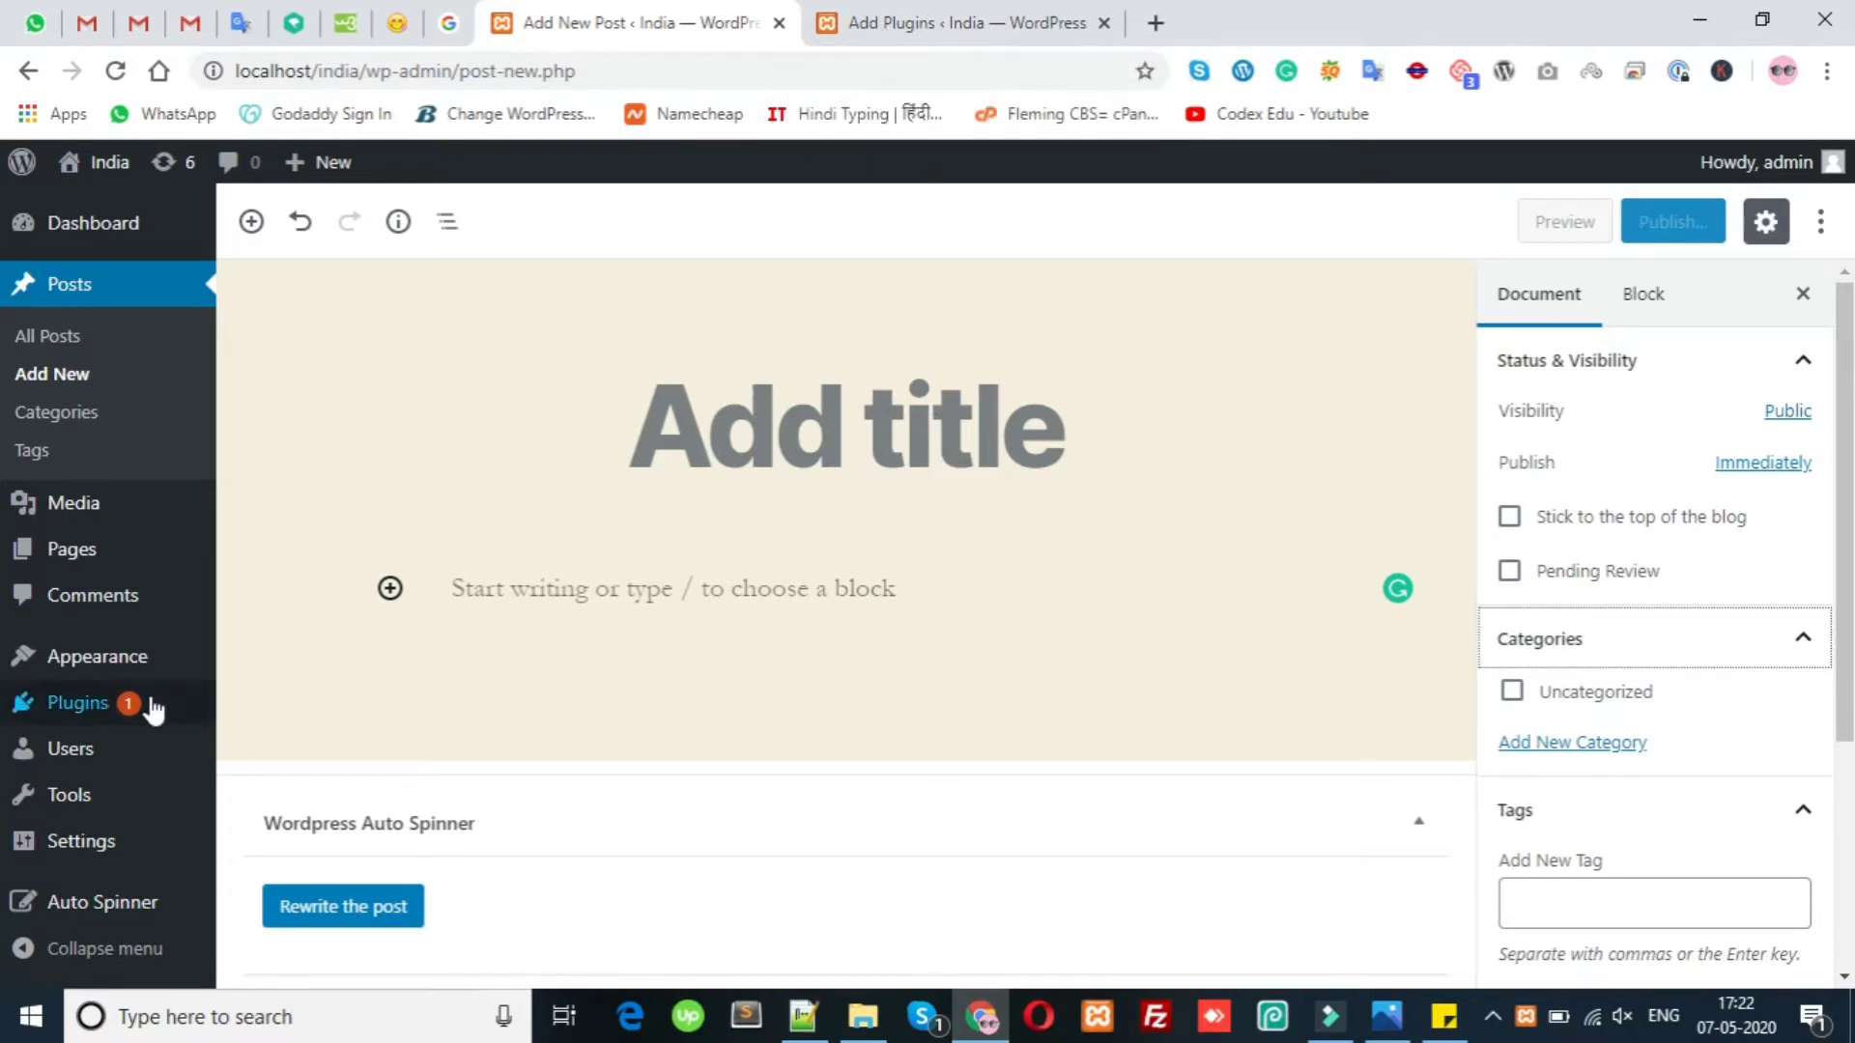
Go to the page for adding new plugins and install the Classic Editor plugin.
mouse_move(152, 705)
left_click(290, 750)
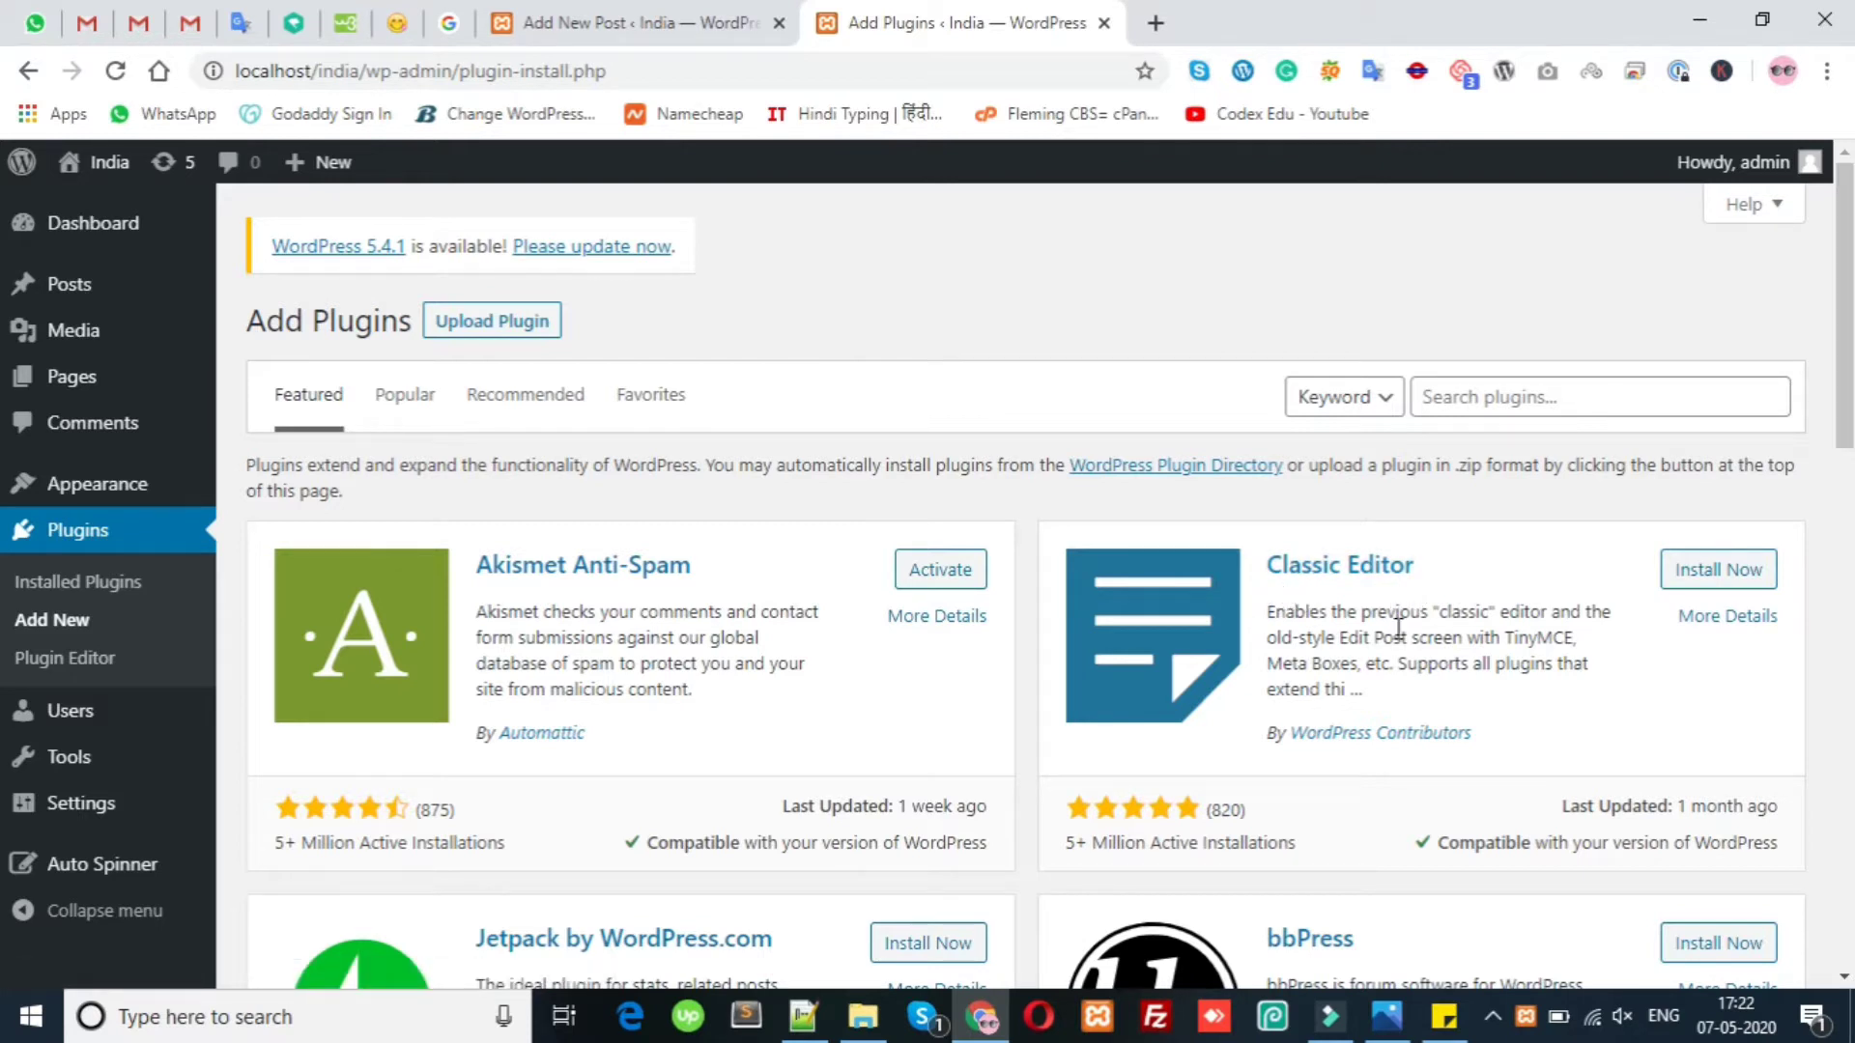
left_click(1724, 580)
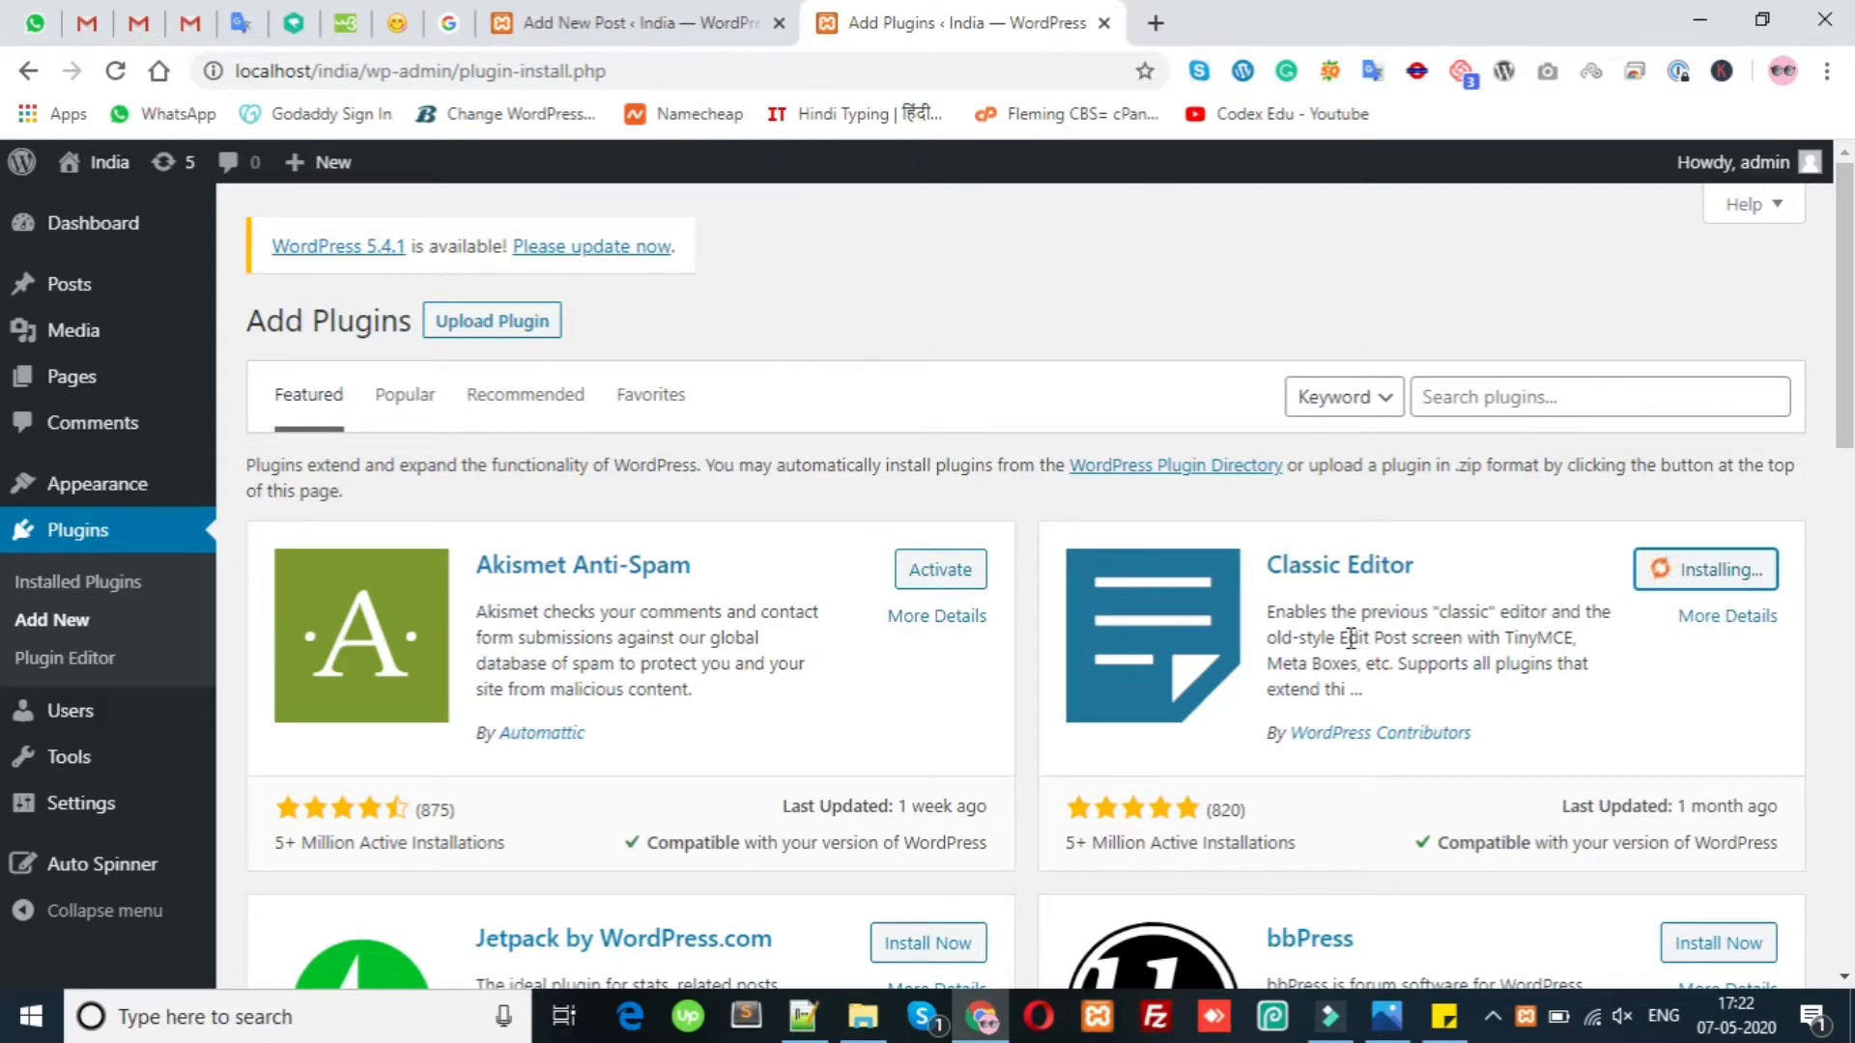
left_click_drag(1366, 618, 1379, 705)
left_click(1413, 690)
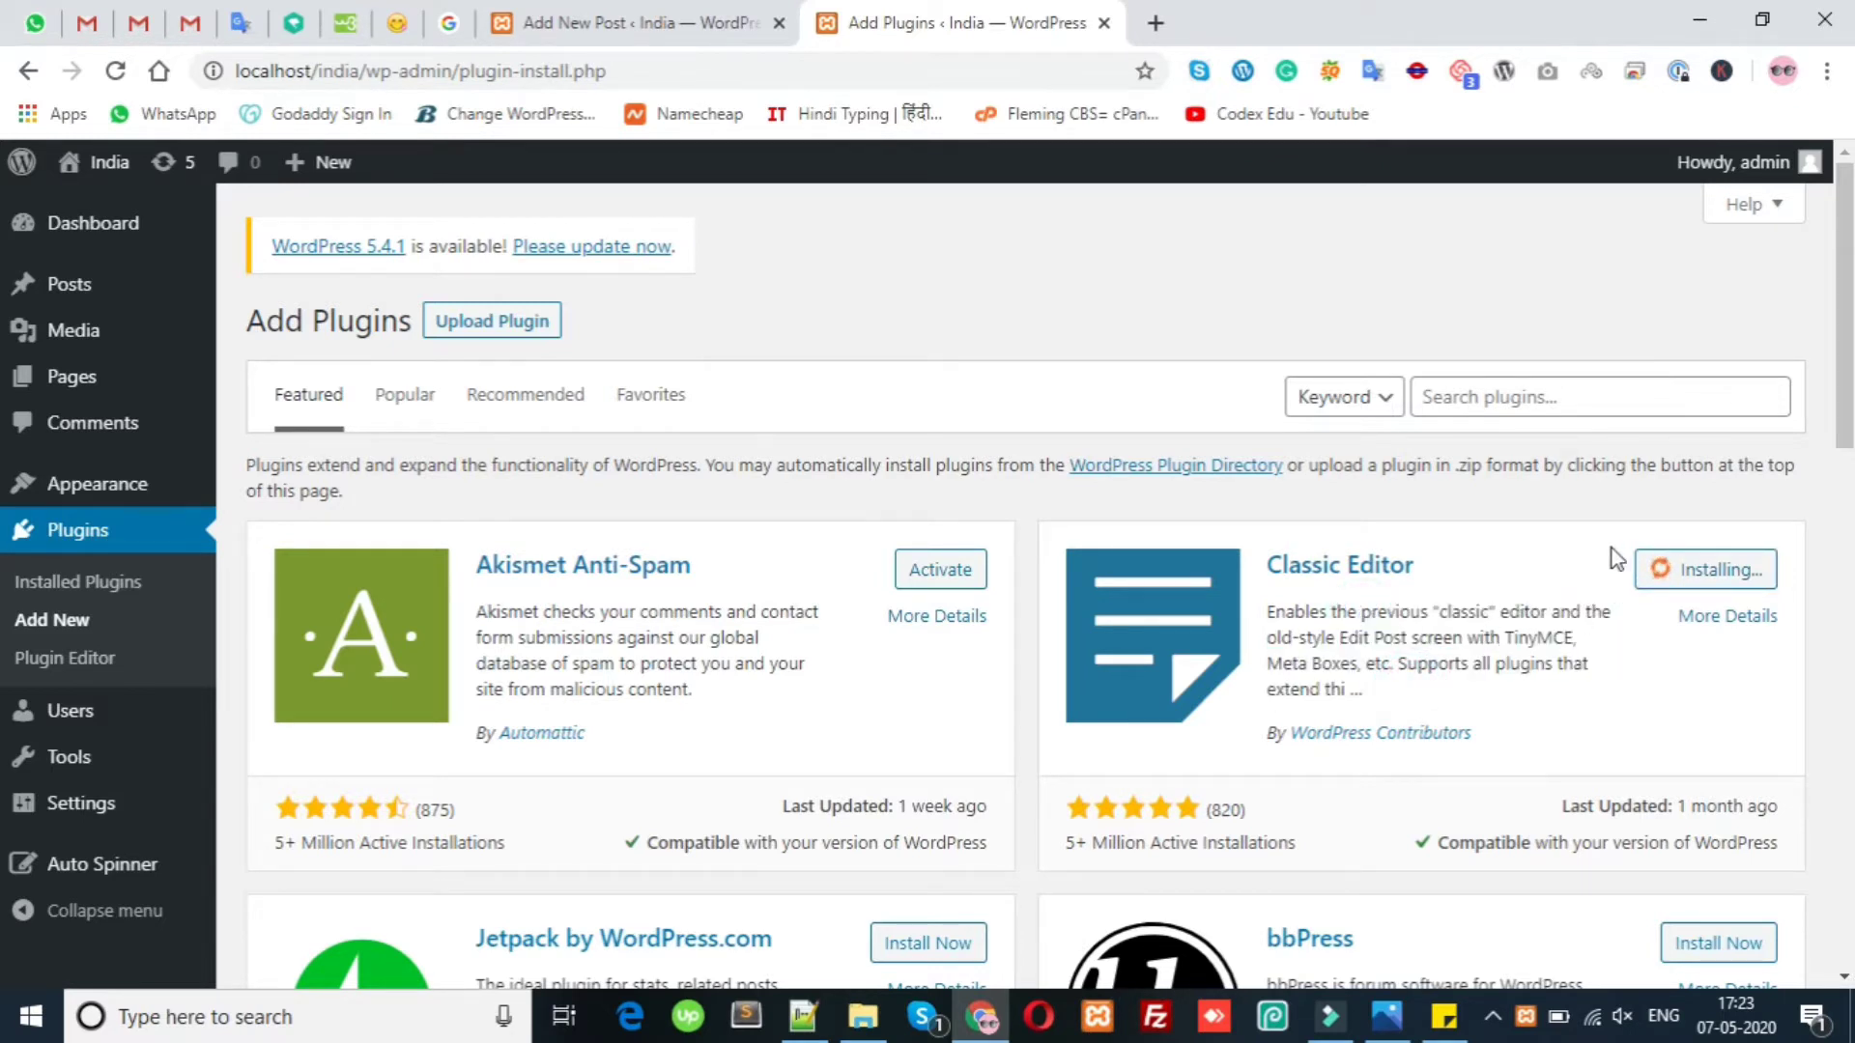
left_click_drag(333, 75, 638, 79)
left_click(642, 70)
left_click(820, 323)
left_click(752, 75)
left_click(810, 253)
left_click(1244, 287)
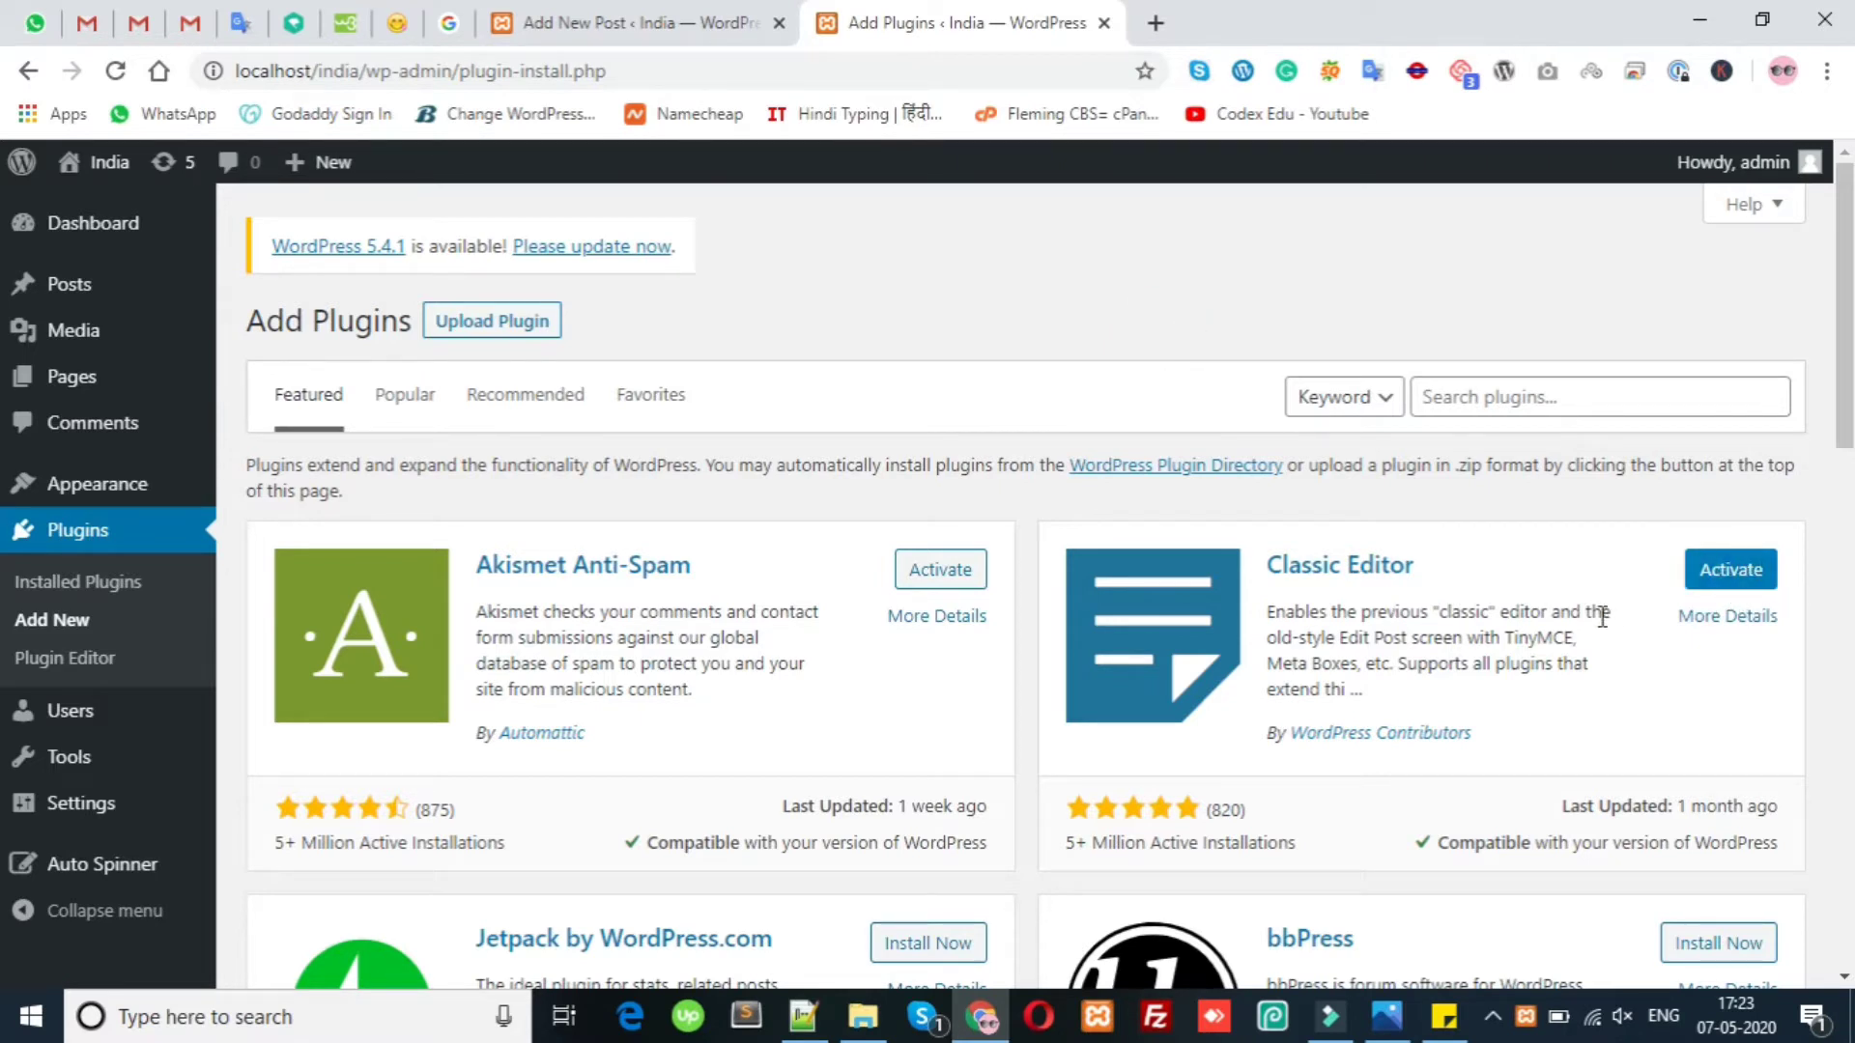
Activate the Classic Editor plugin and review its name and description in the installed plugins list.
left_click_drag(1546, 611, 1565, 659)
left_click(1585, 654)
left_click(1706, 583)
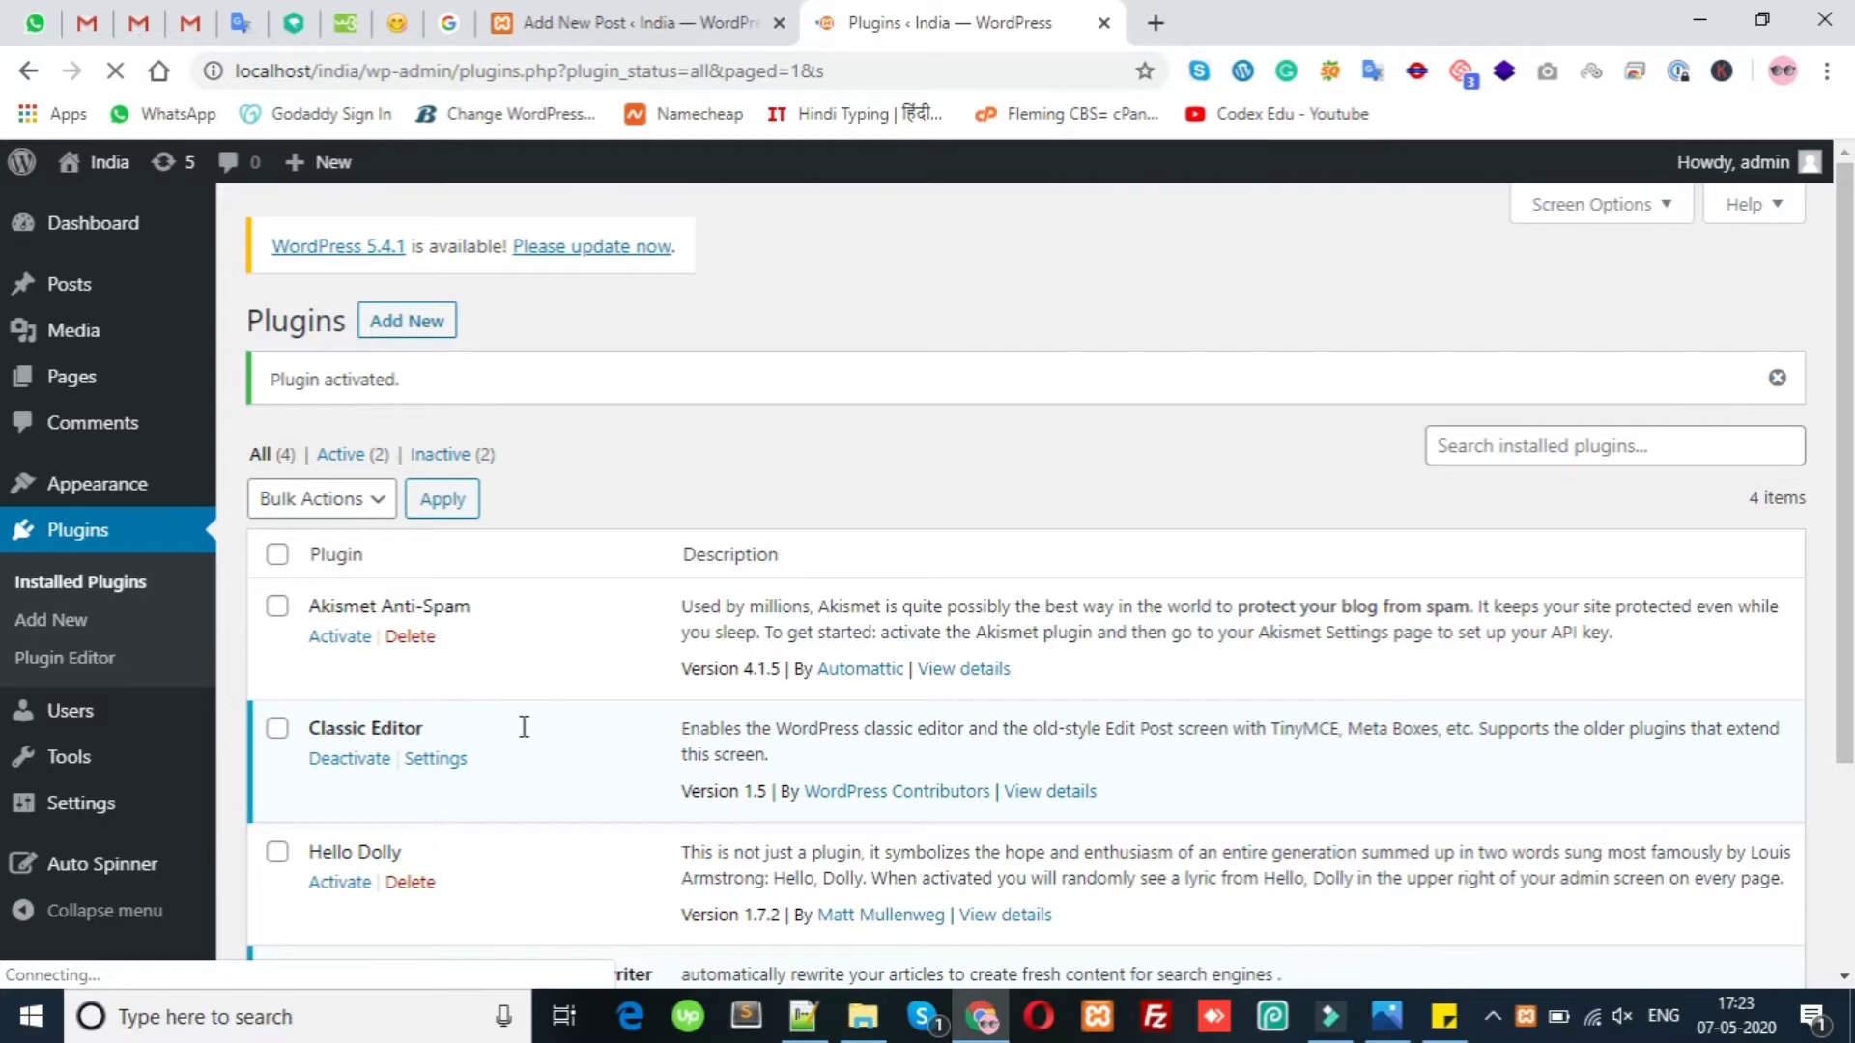
left_click_drag(303, 728, 431, 733)
left_click_drag(619, 739, 785, 779)
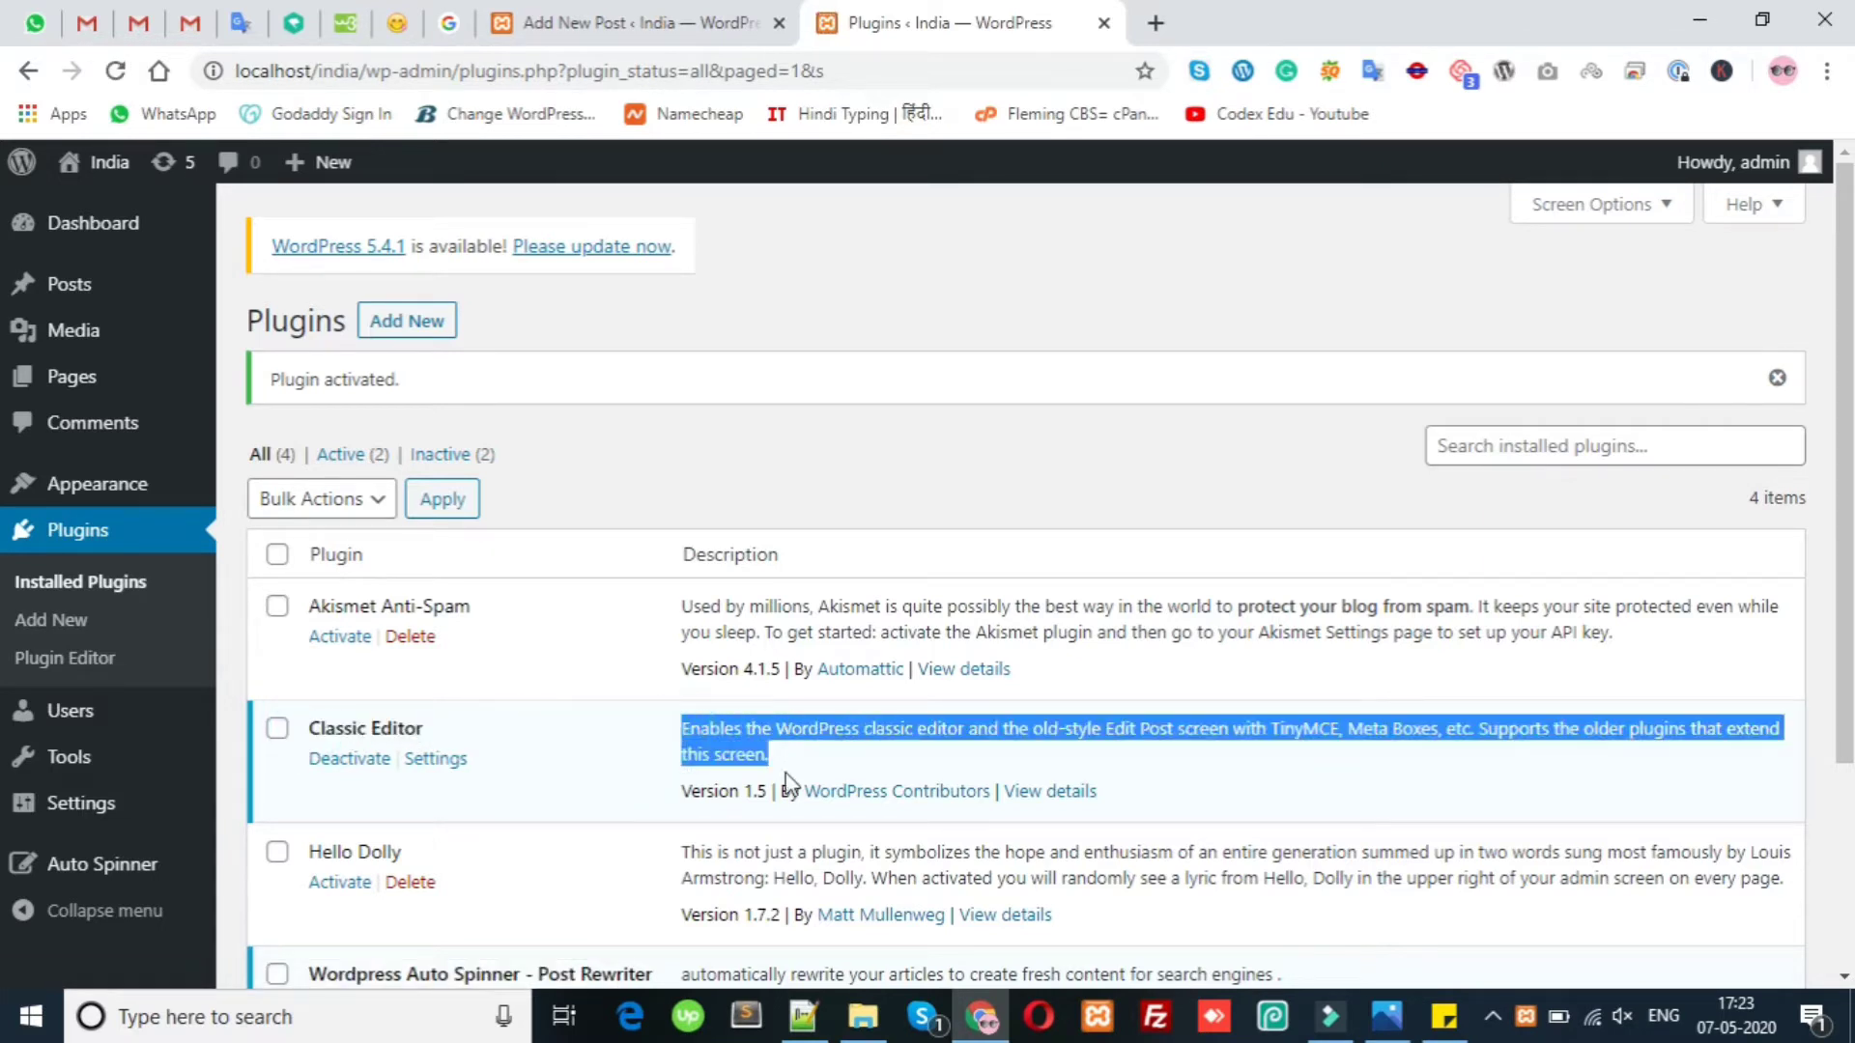
left_click(733, 746)
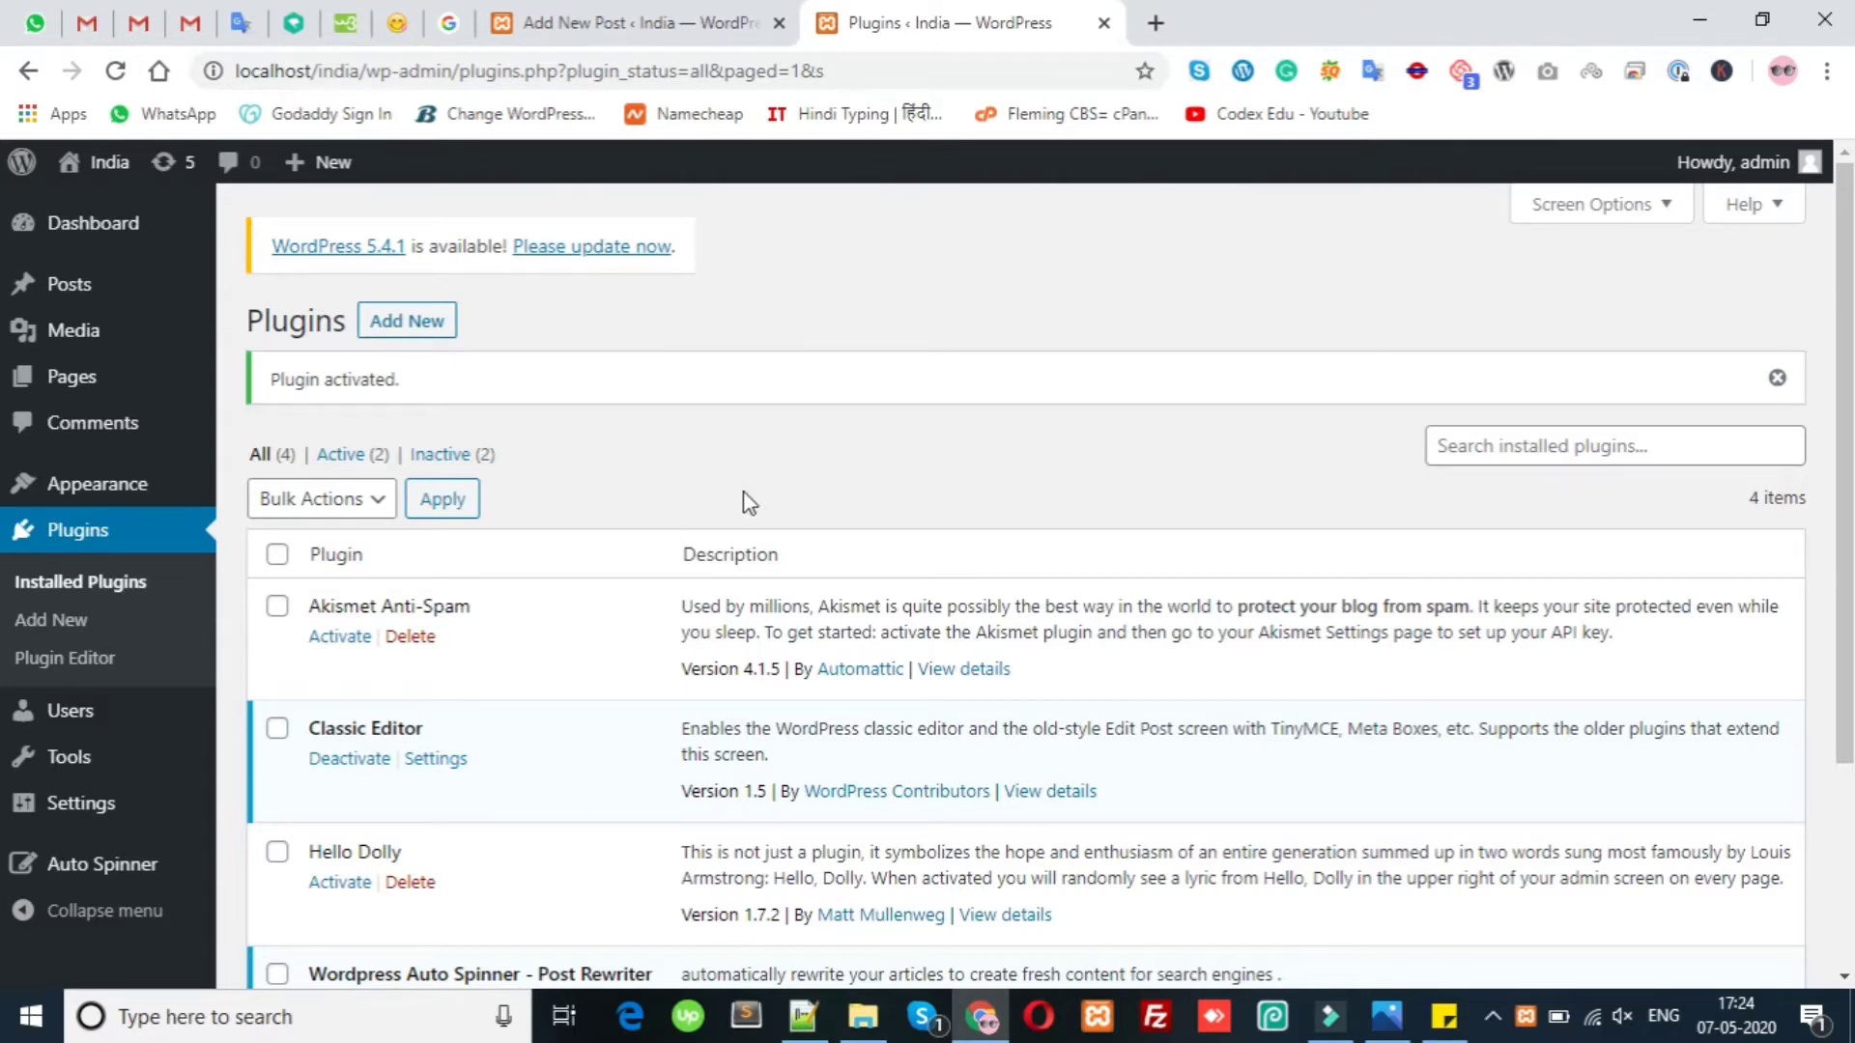
Reload the open Add New Post page, discarding unsaved changes, to load it in the classic editor.
left_click(667, 24)
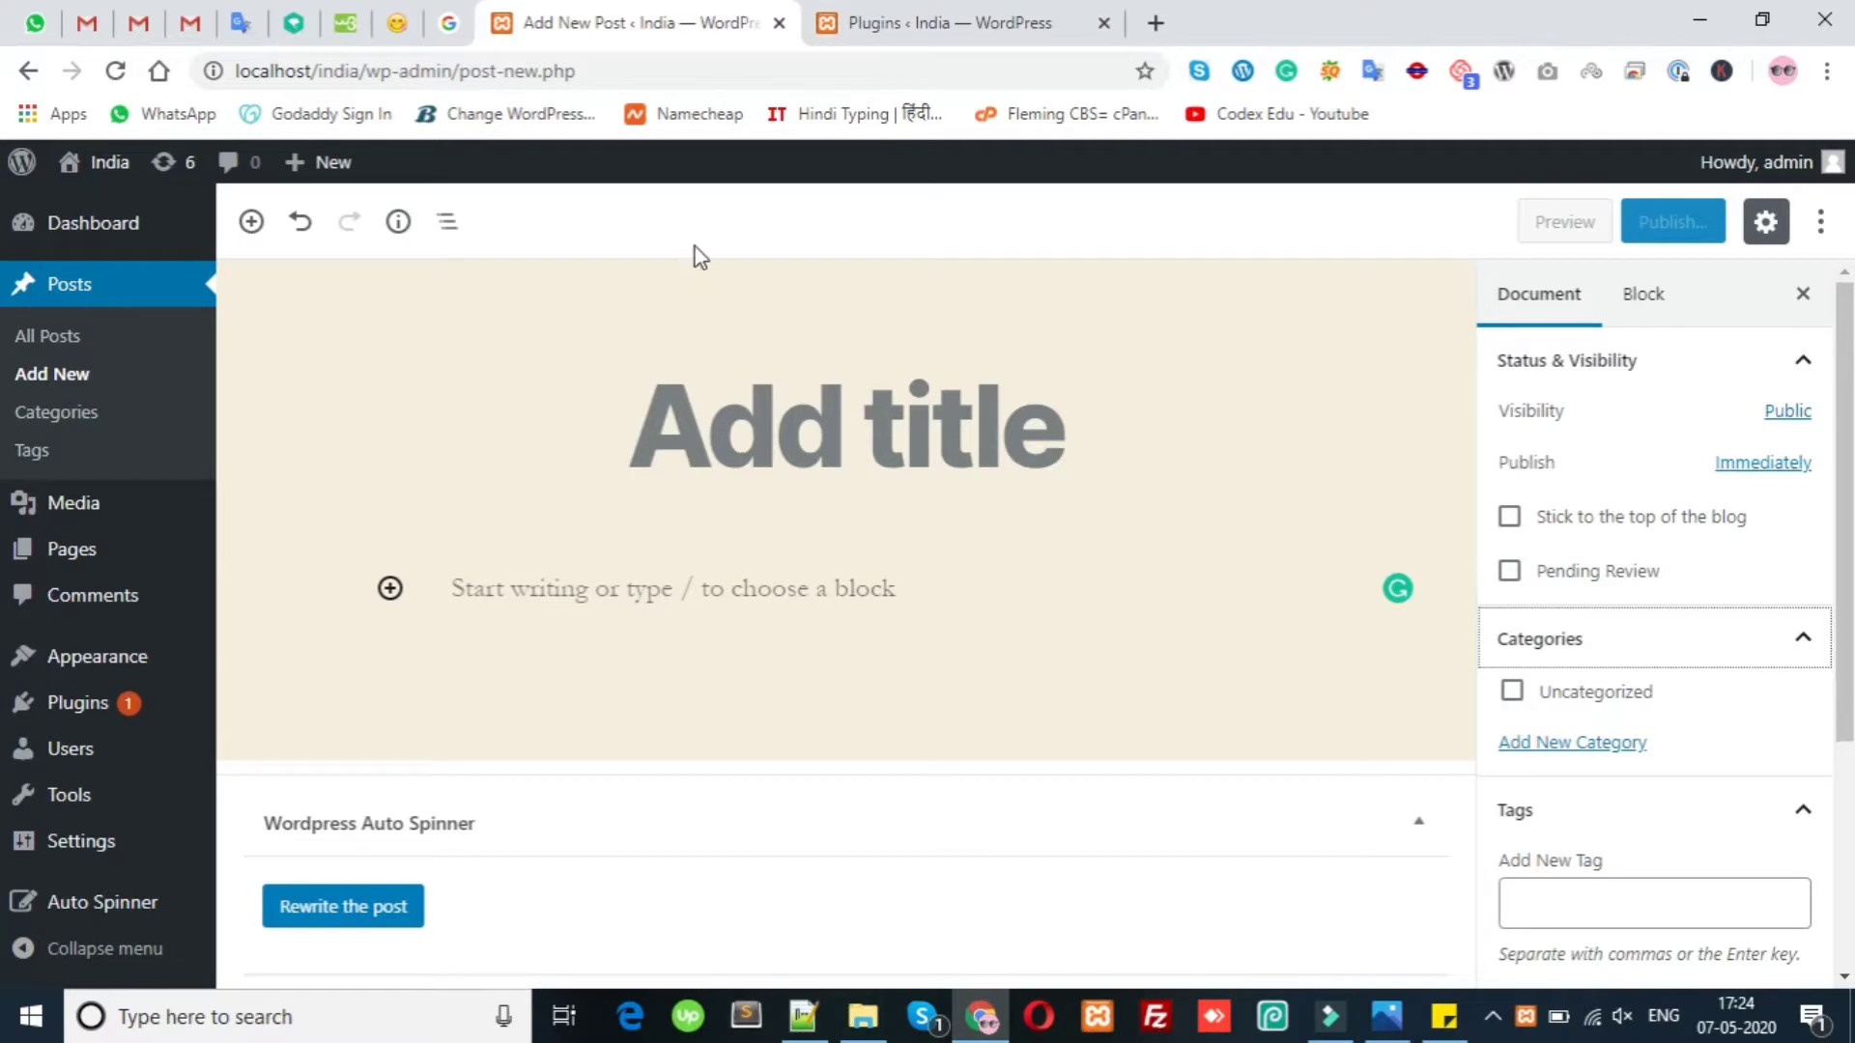
right_click(660, 13)
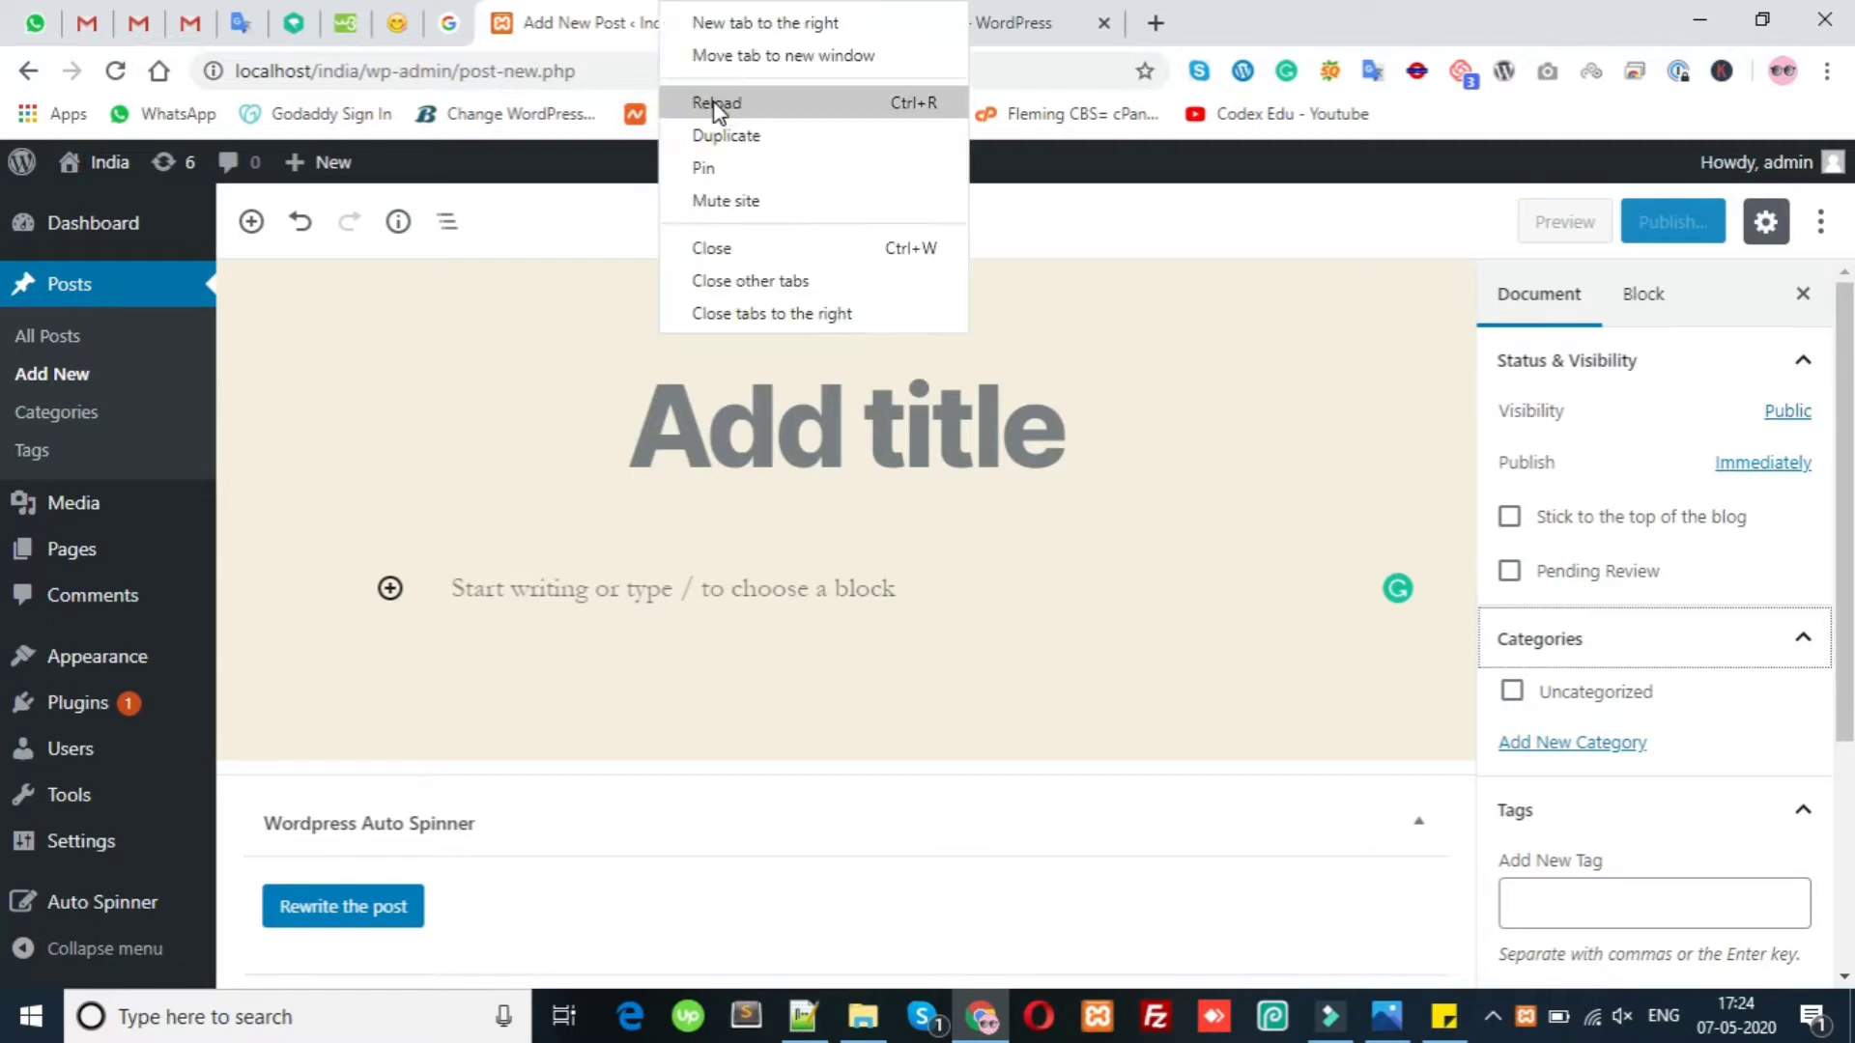
left_click(710, 100)
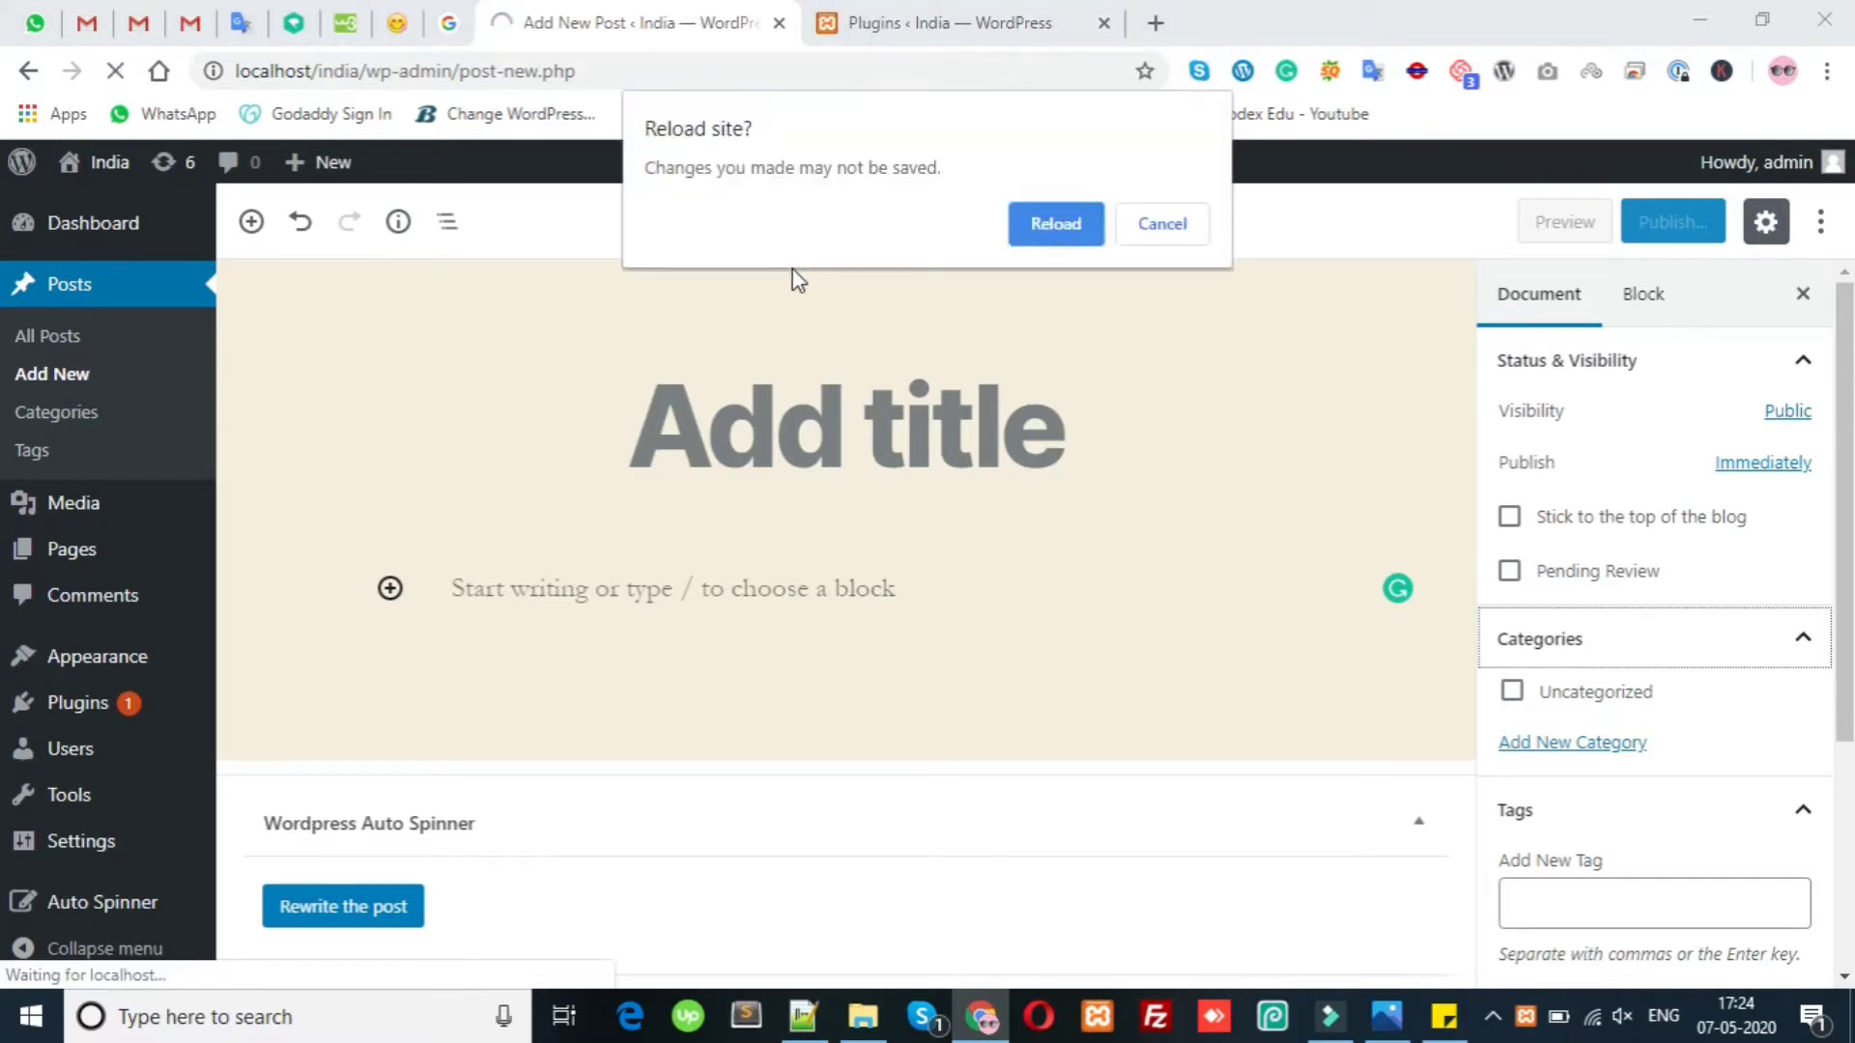
left_click(1058, 227)
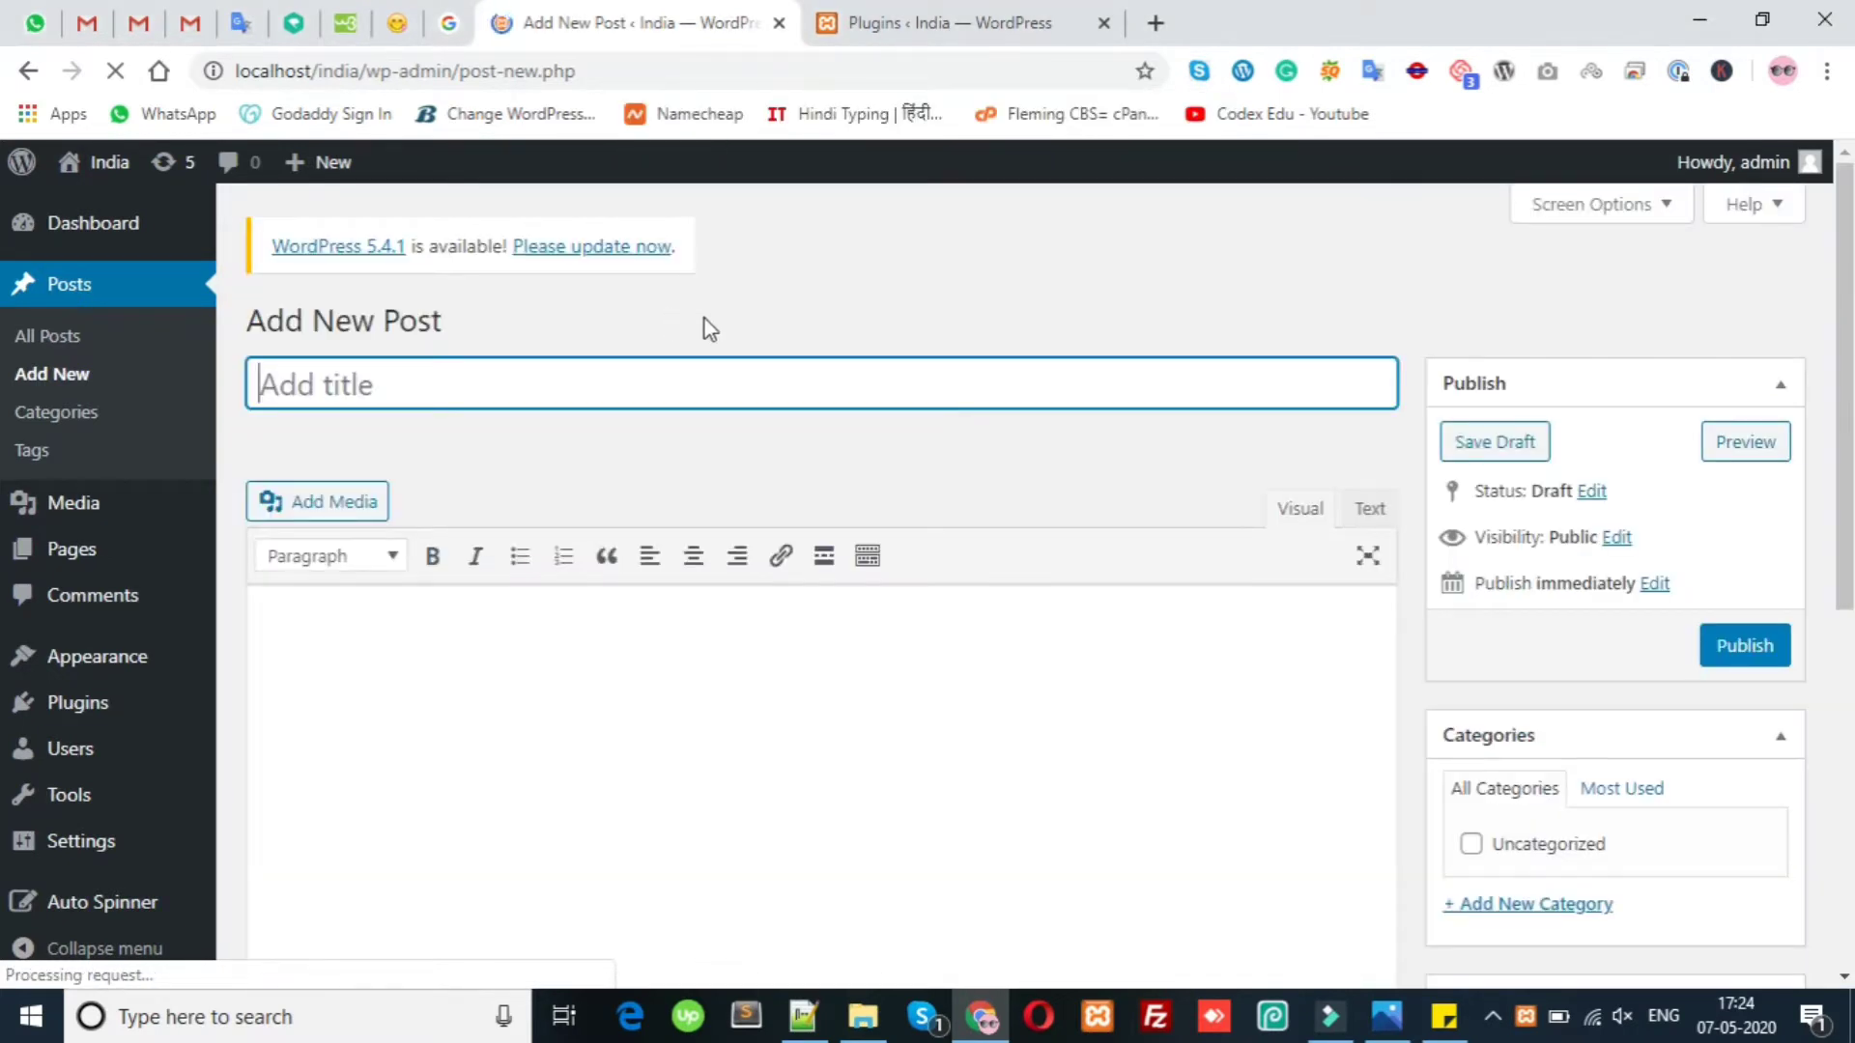
Examine the classic editor's title field, content area, and the categories, tags and featured image boxes.
left_click_drag(248, 320, 449, 332)
left_click(609, 330)
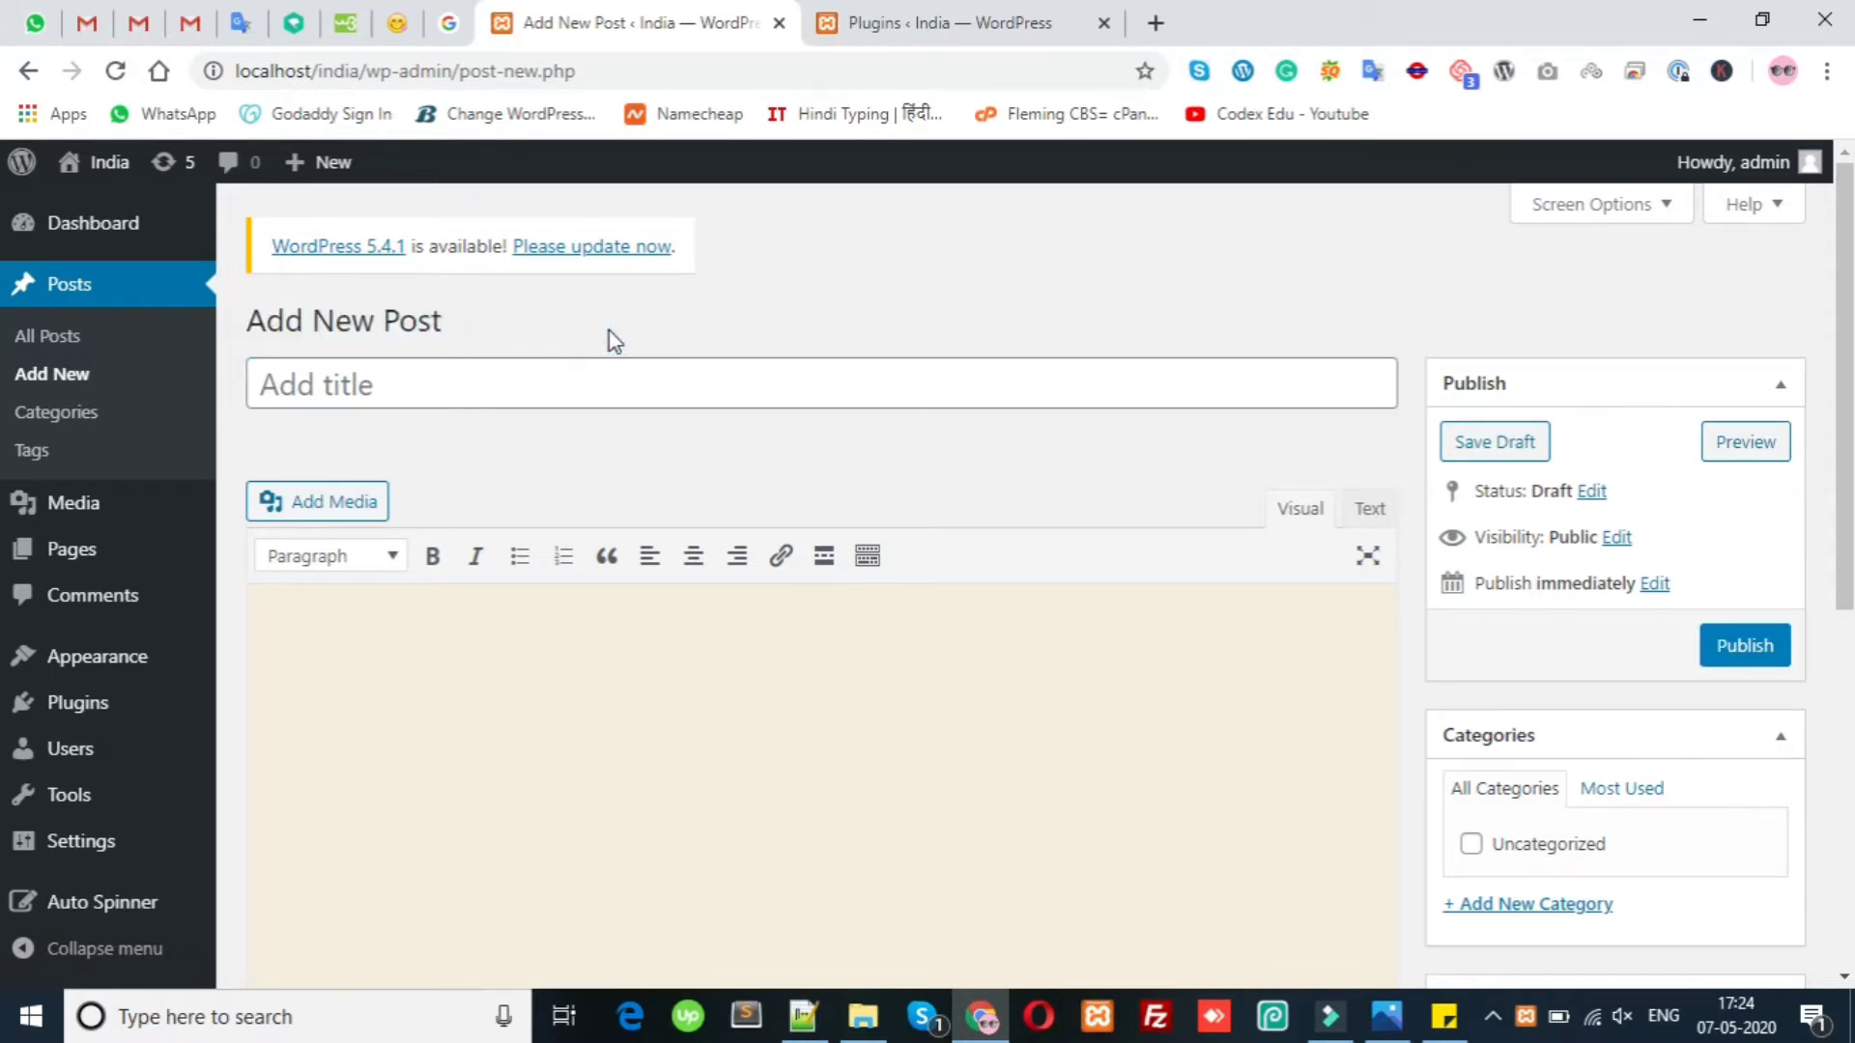
key("ctrl+i")
left_click(522, 386)
left_click(669, 716)
left_click_drag(1846, 534, 1845, 889)
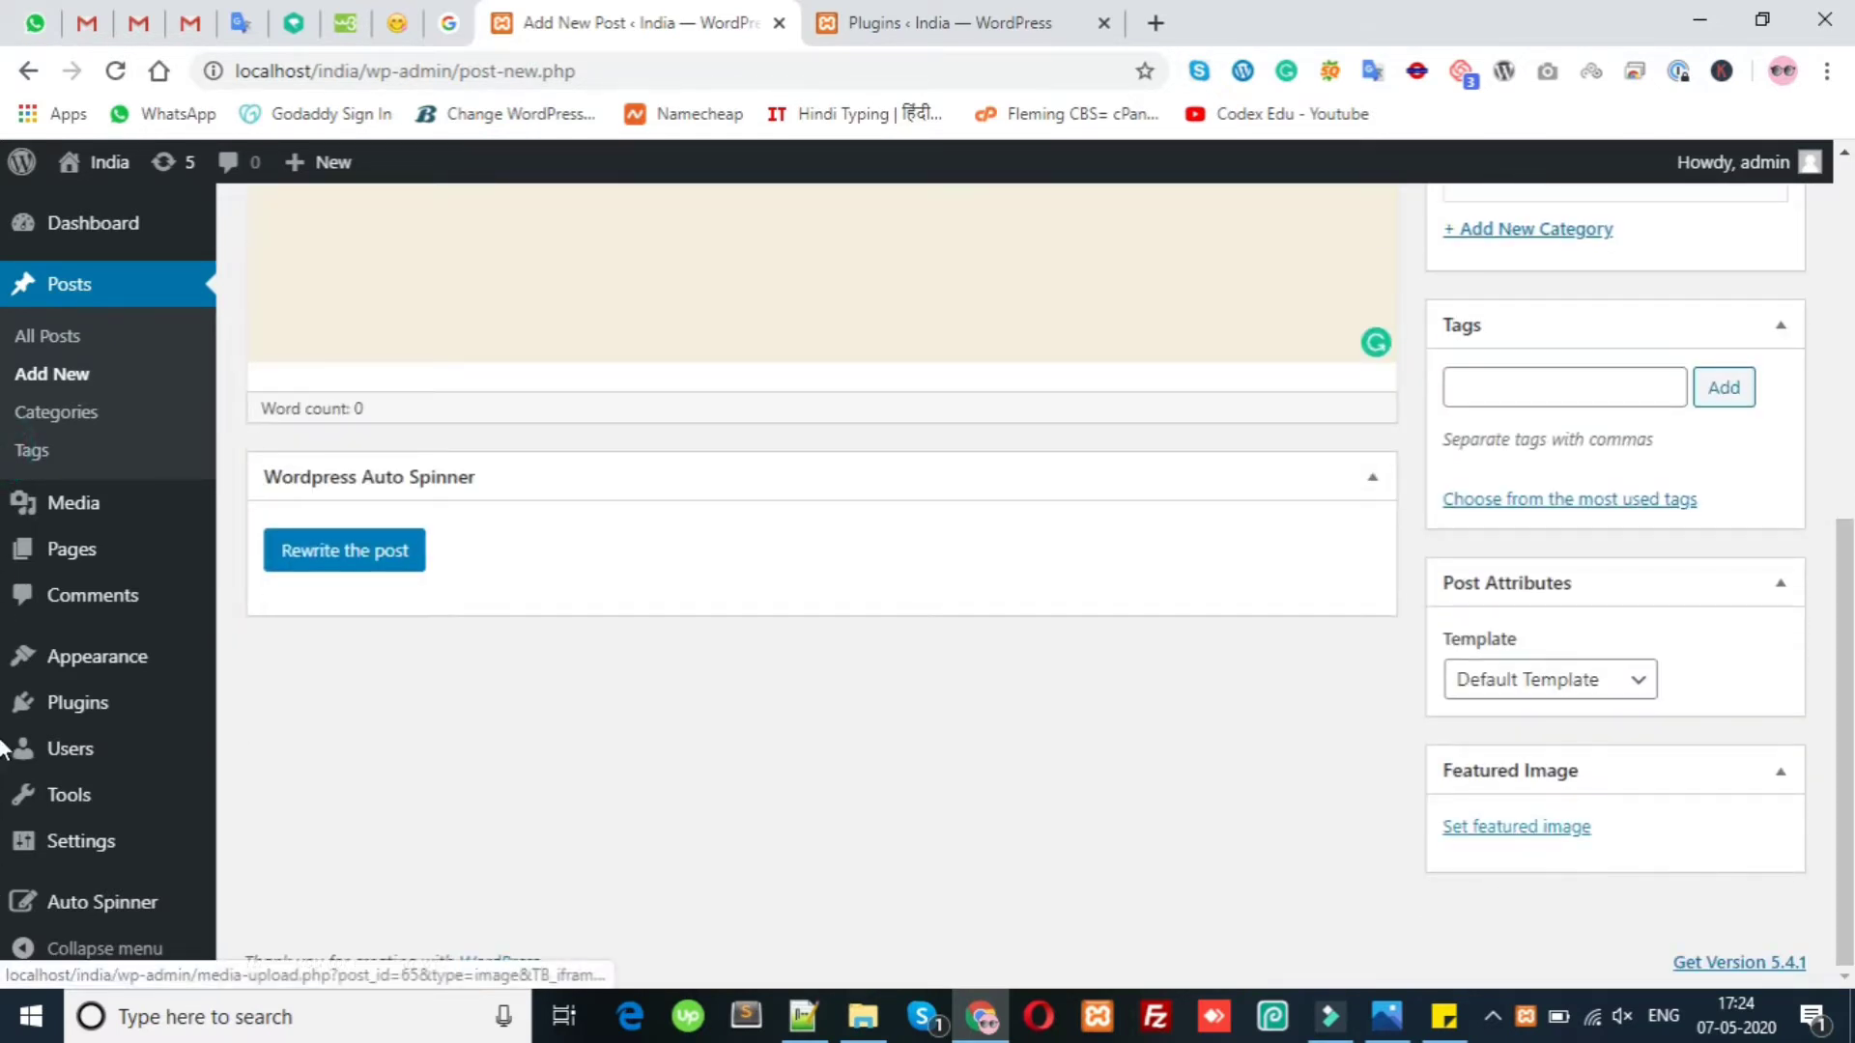
scroll(1805, 538, "up", 3)
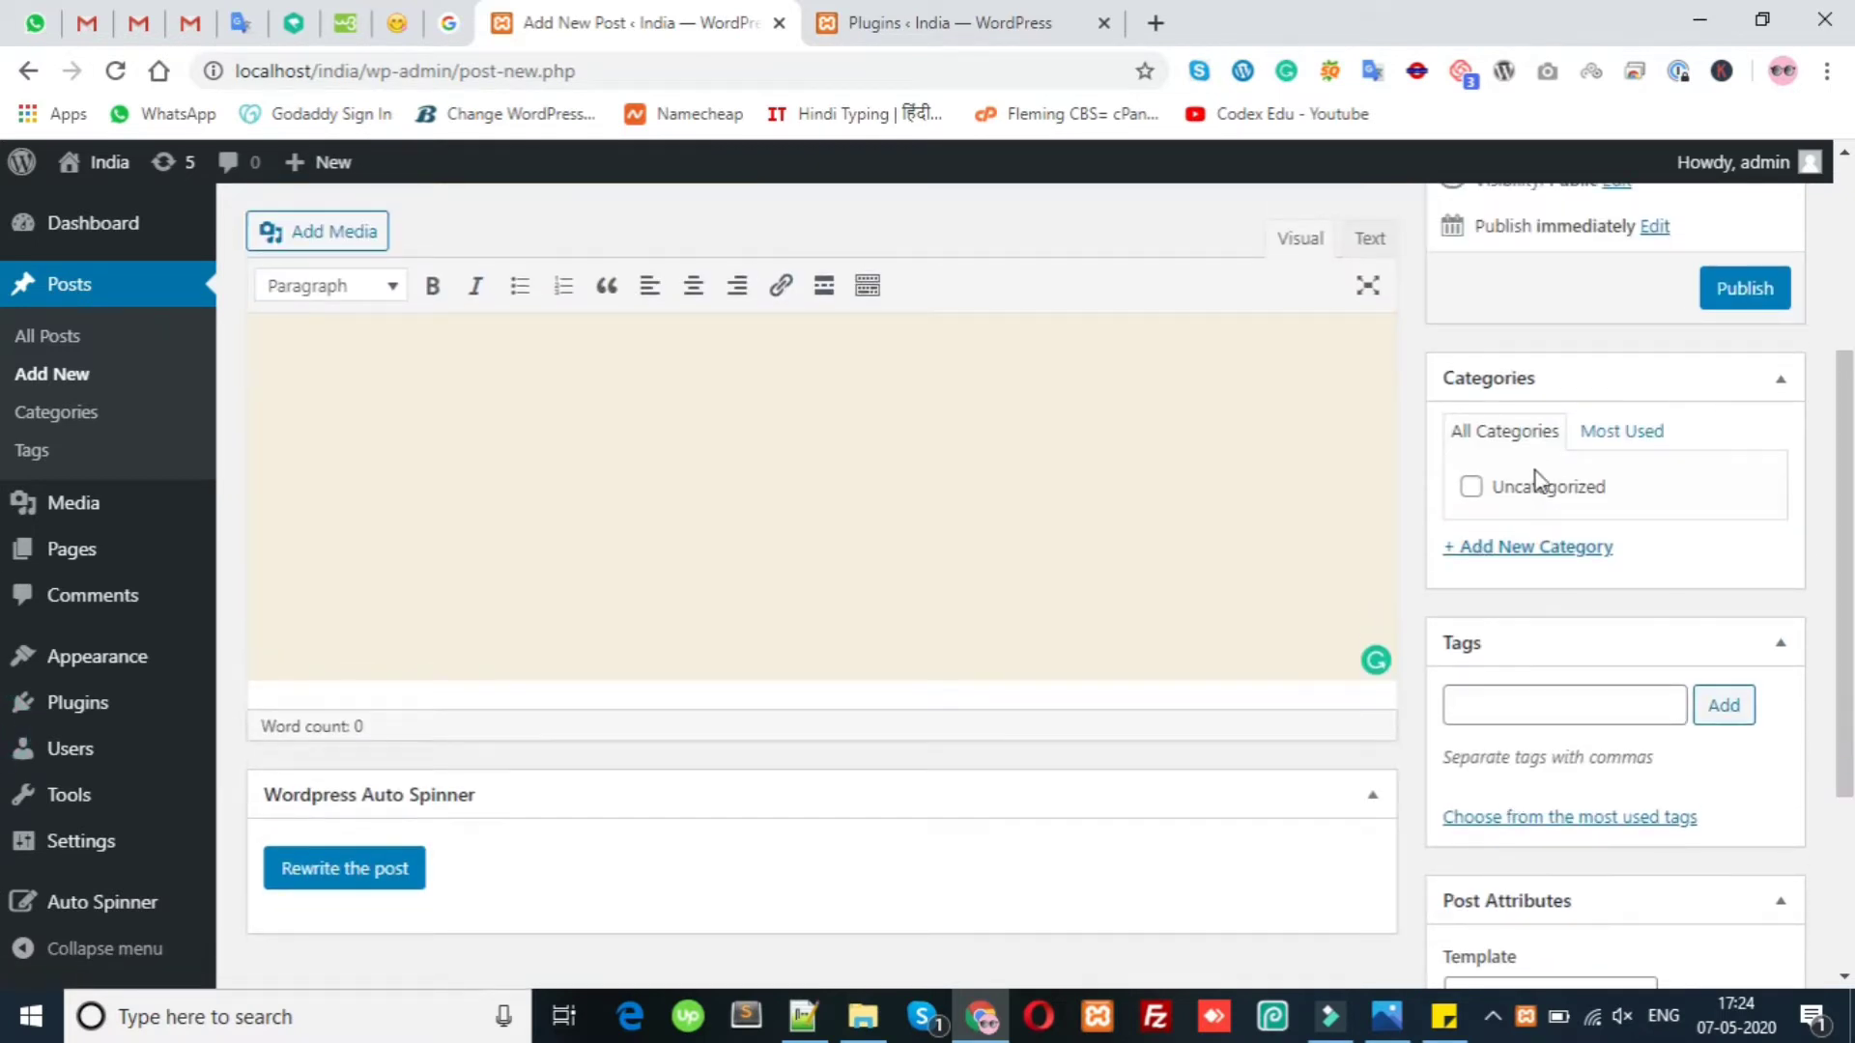
scroll(1761, 524, "up", 3)
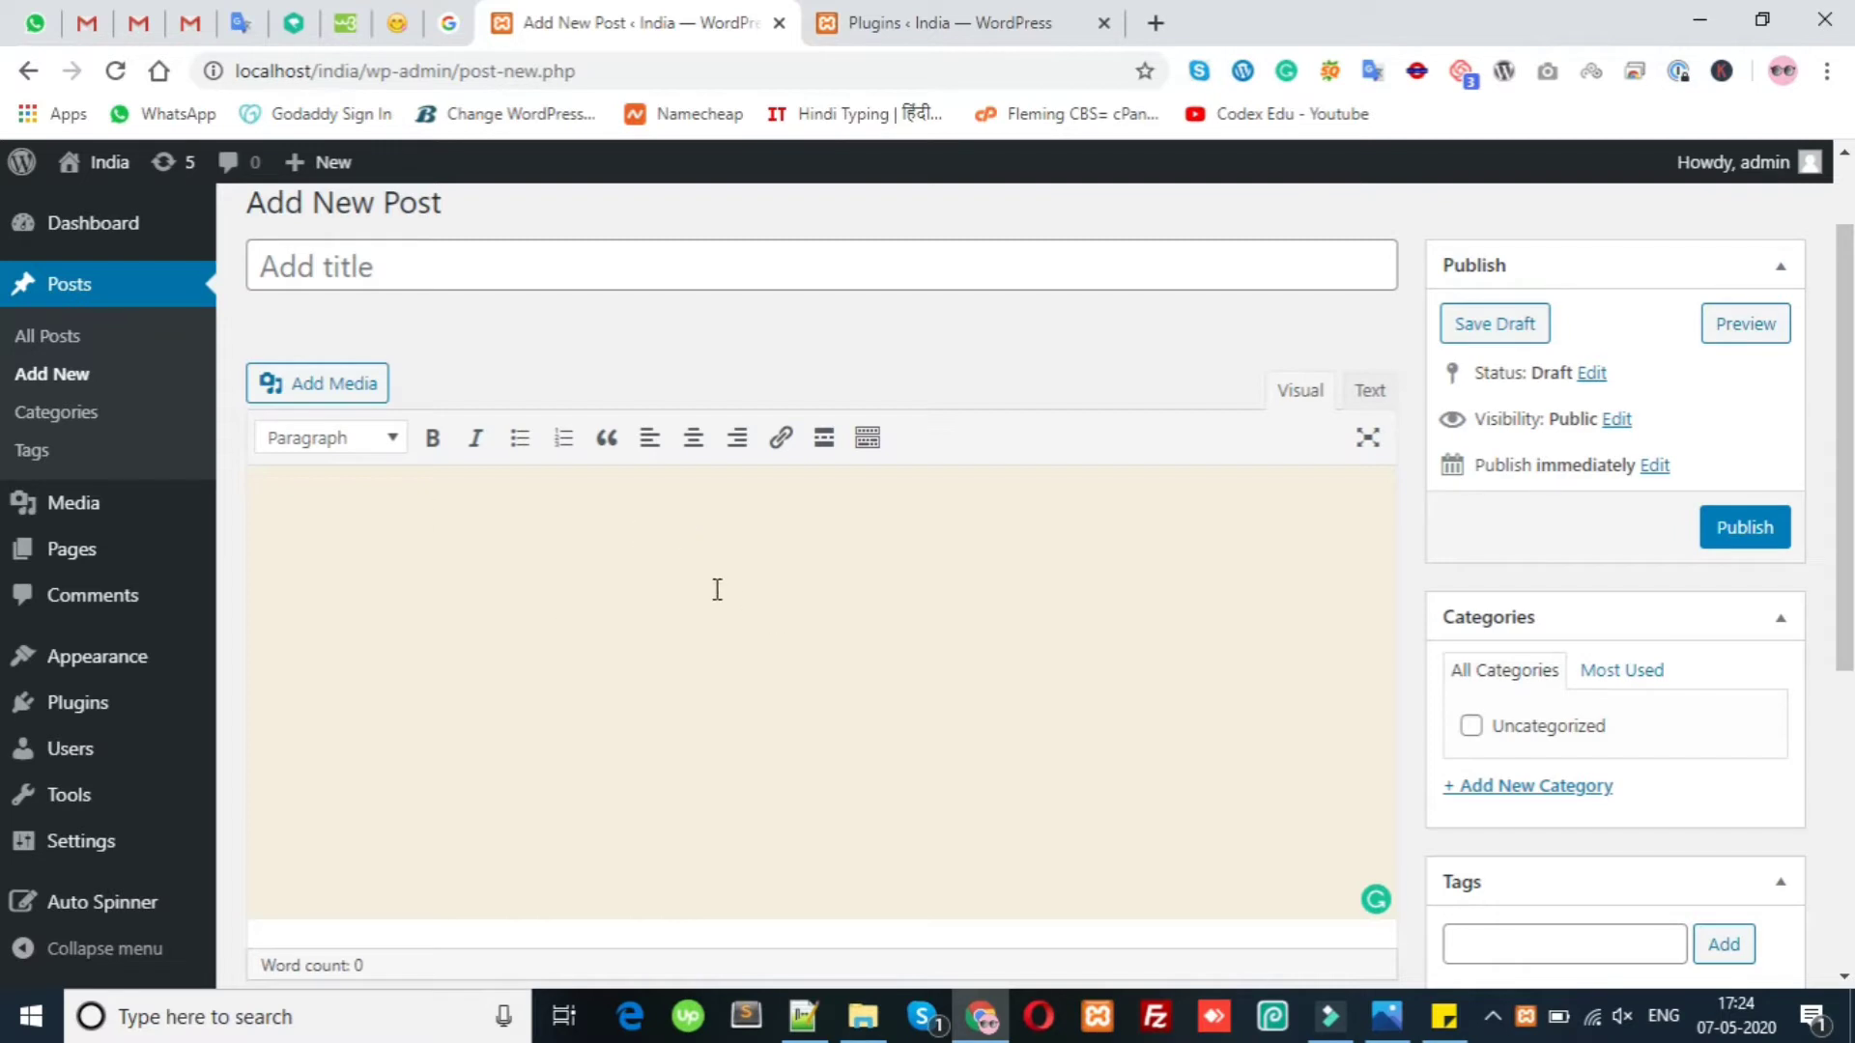
left_click(905, 381)
left_click(703, 368)
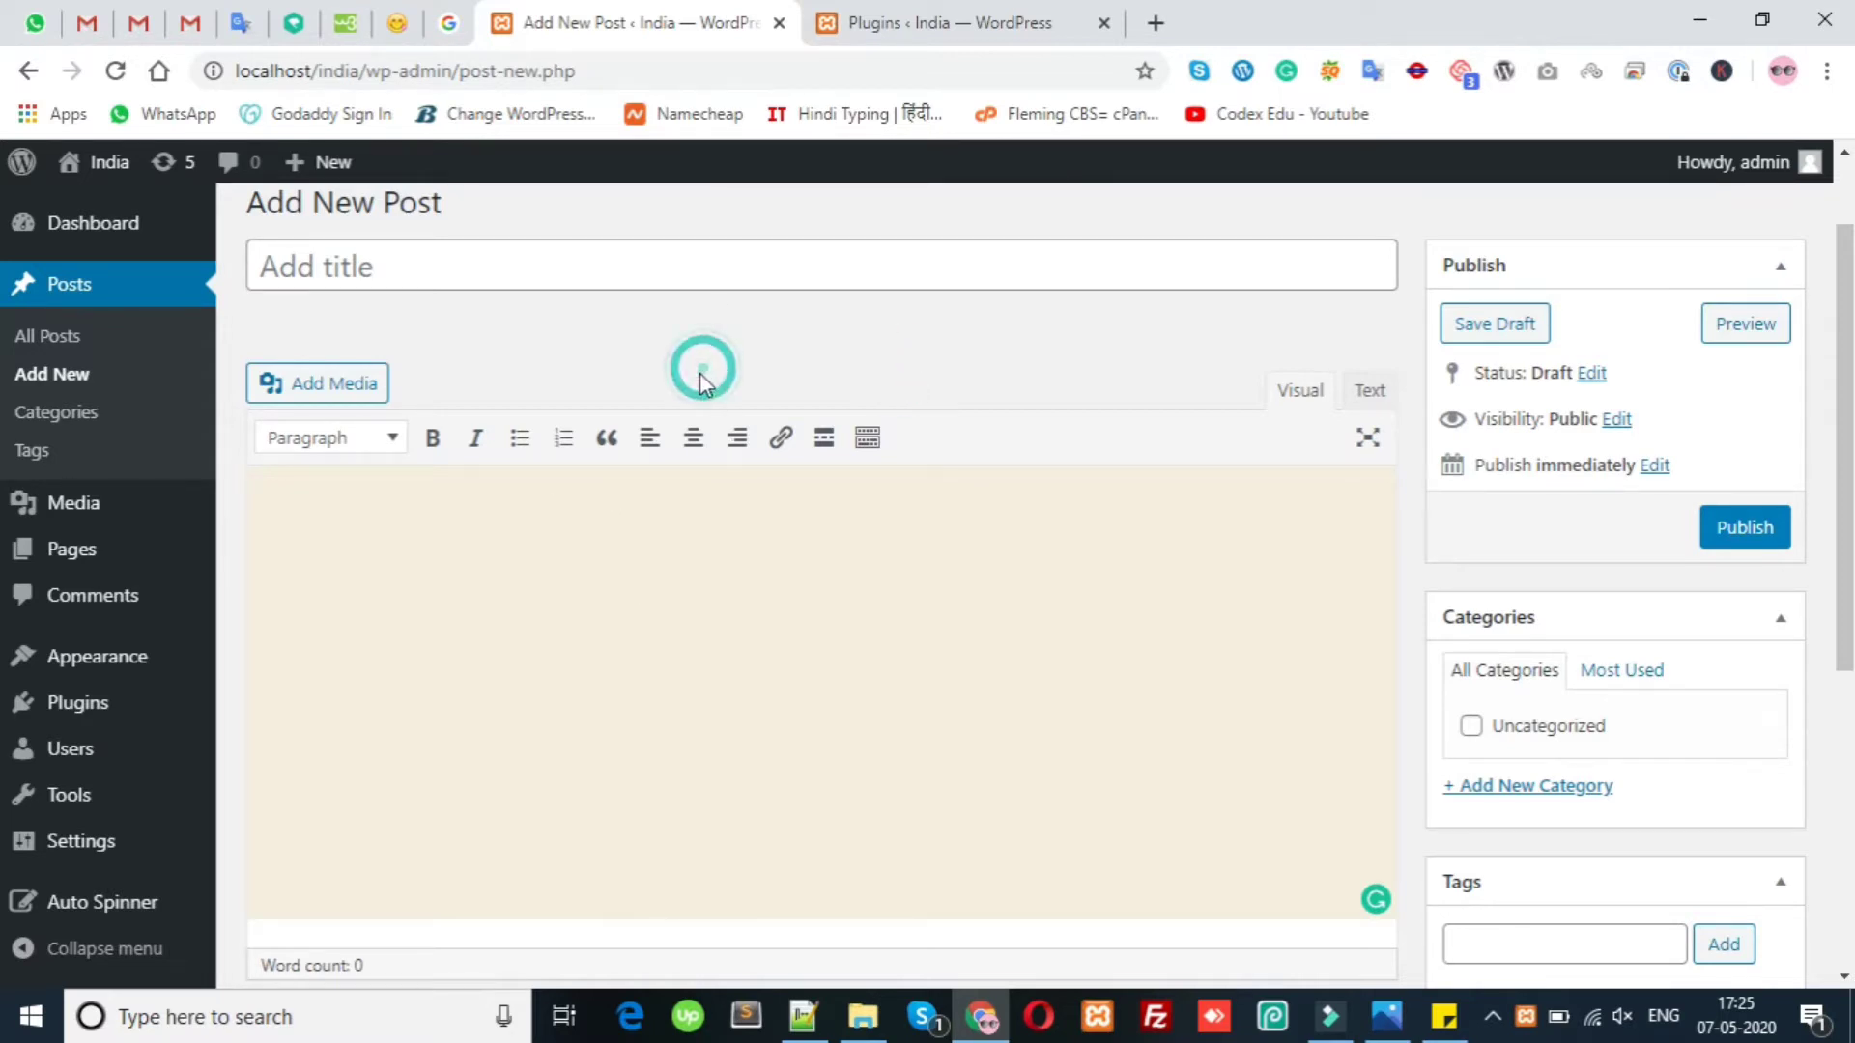
left_click(619, 537)
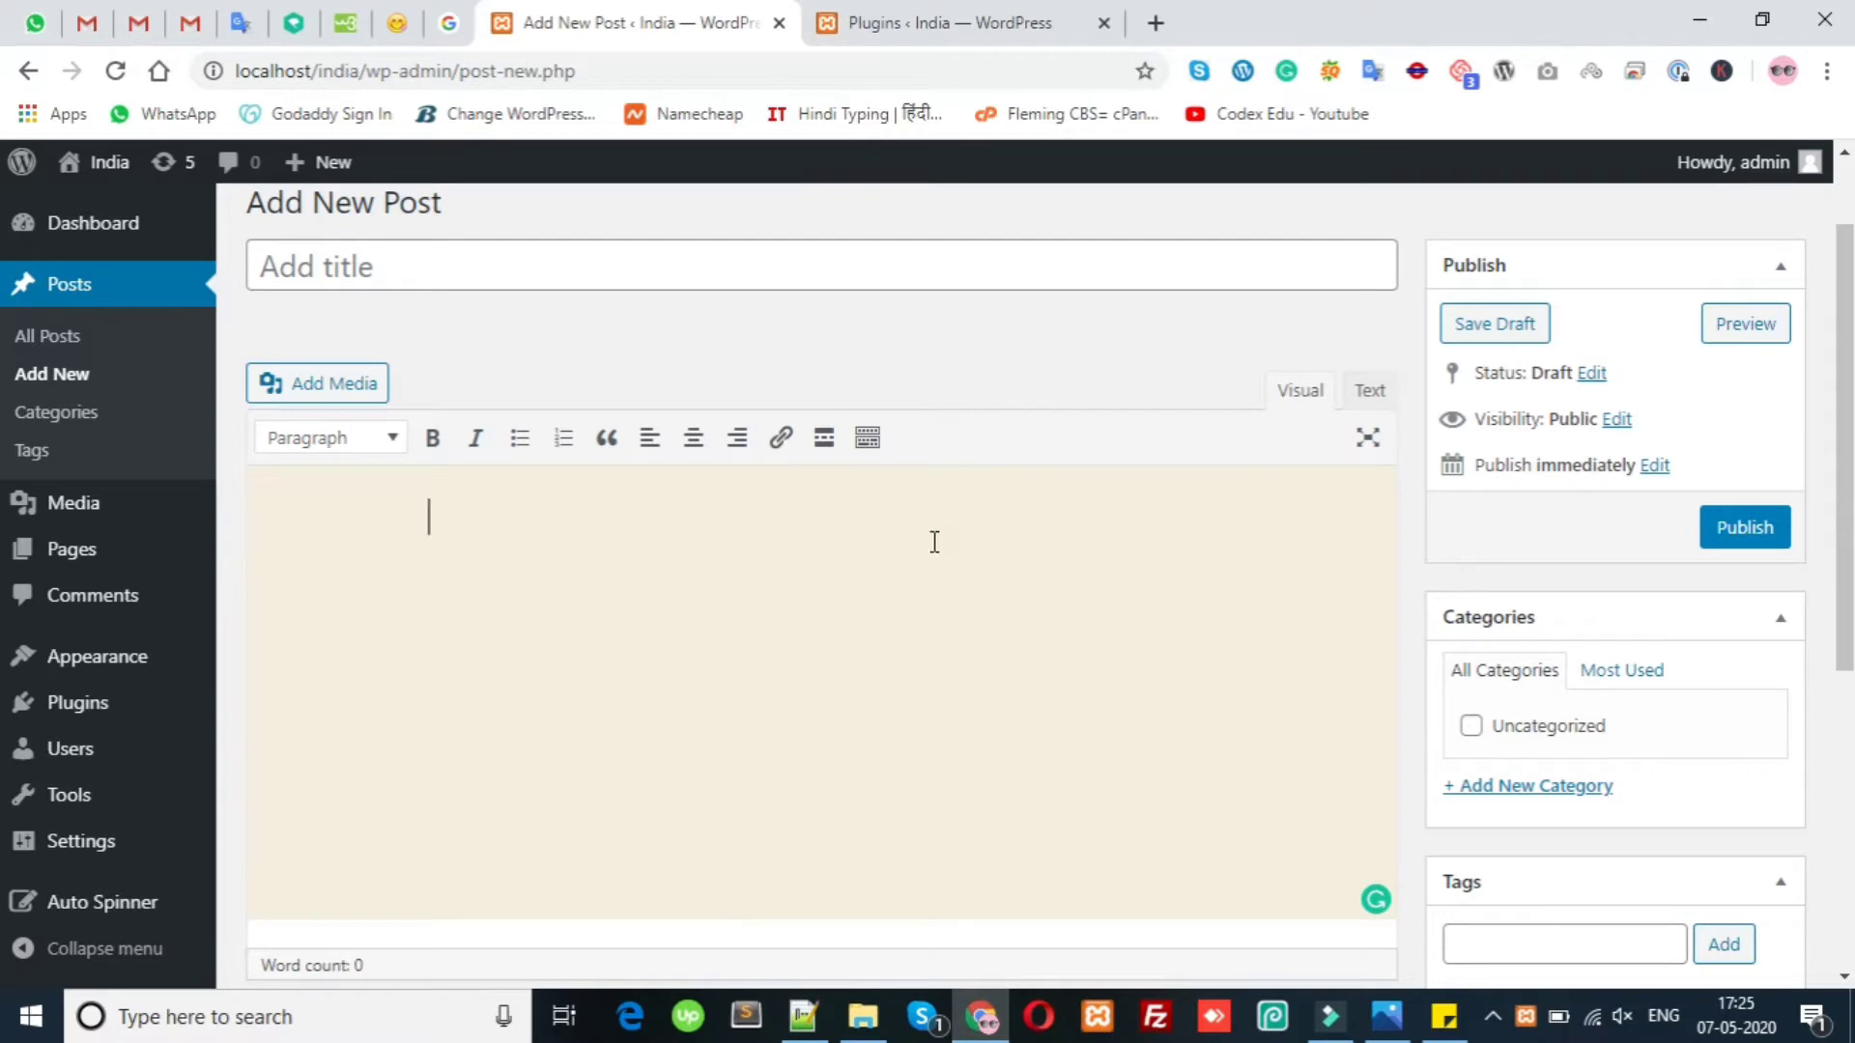
left_click(809, 360)
left_click(579, 613)
left_click(629, 338)
left_click(828, 357)
Switch to the page builder image in Photos and review the plugin list in the Sticky Notes note.
left_click(1386, 1017)
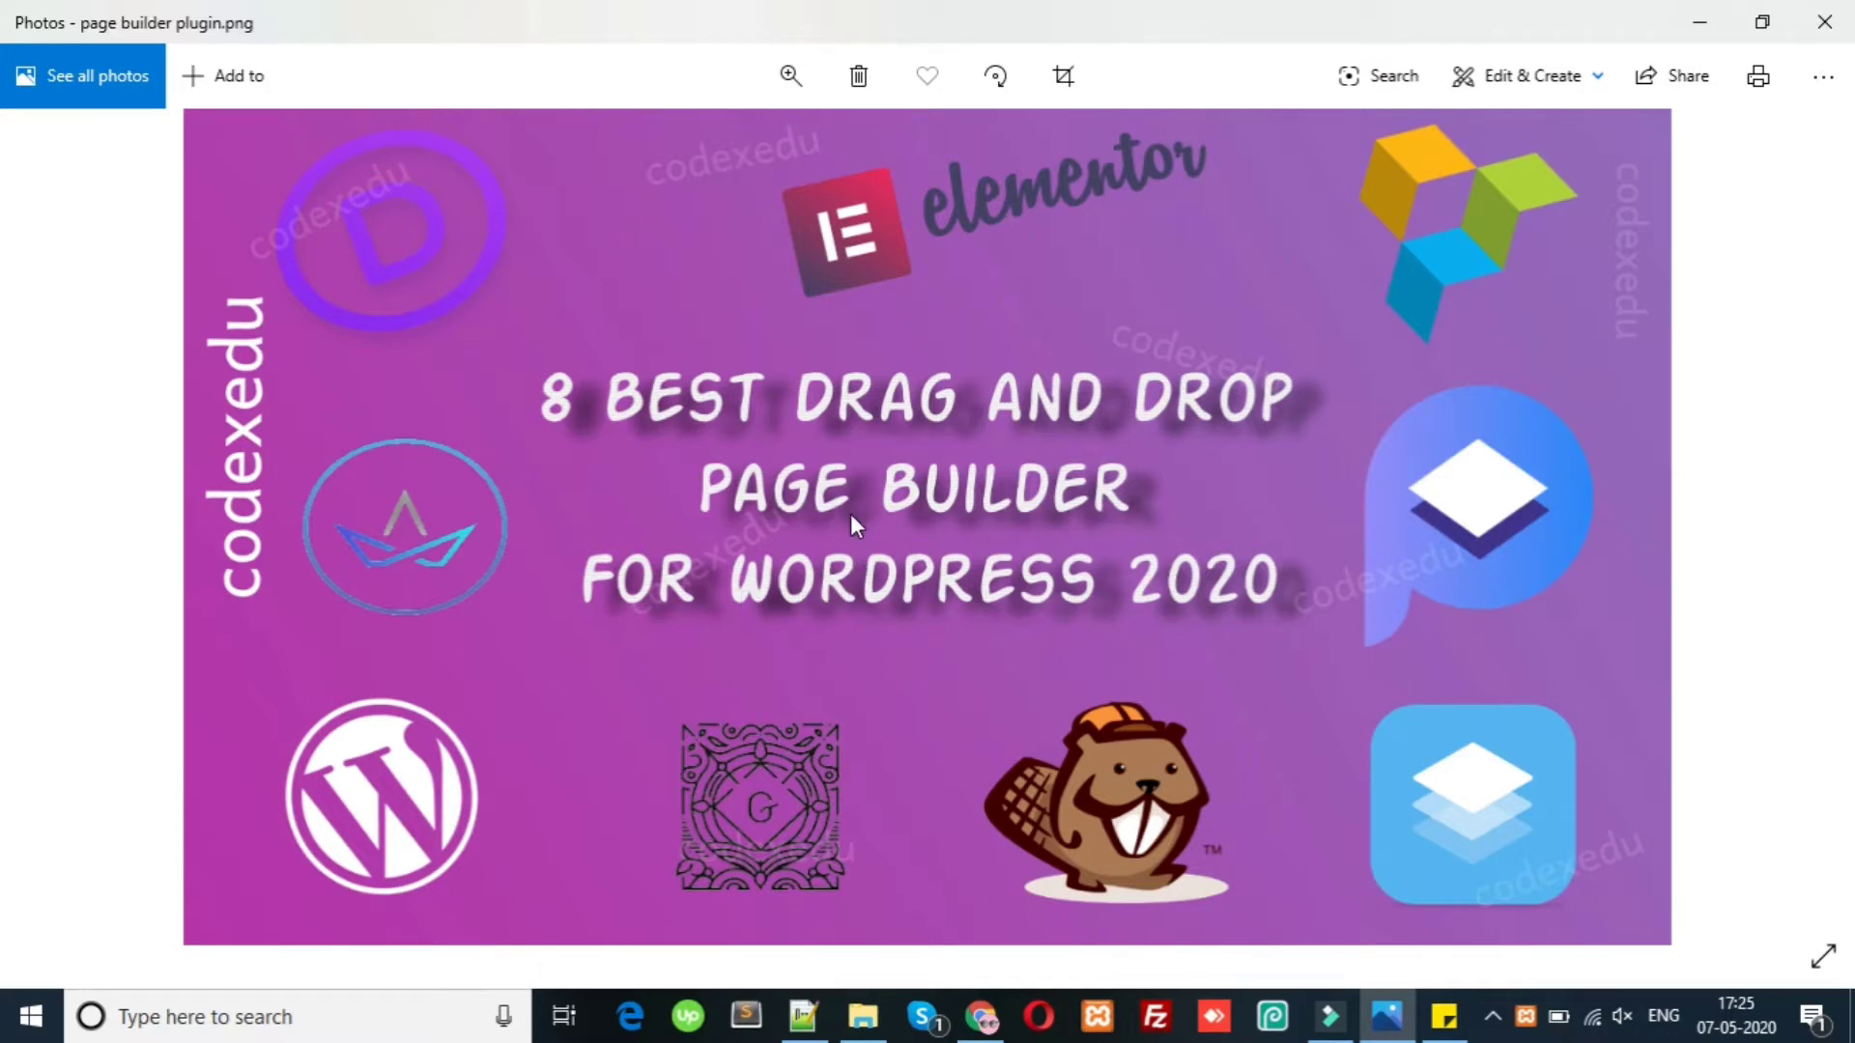
left_click(1443, 1017)
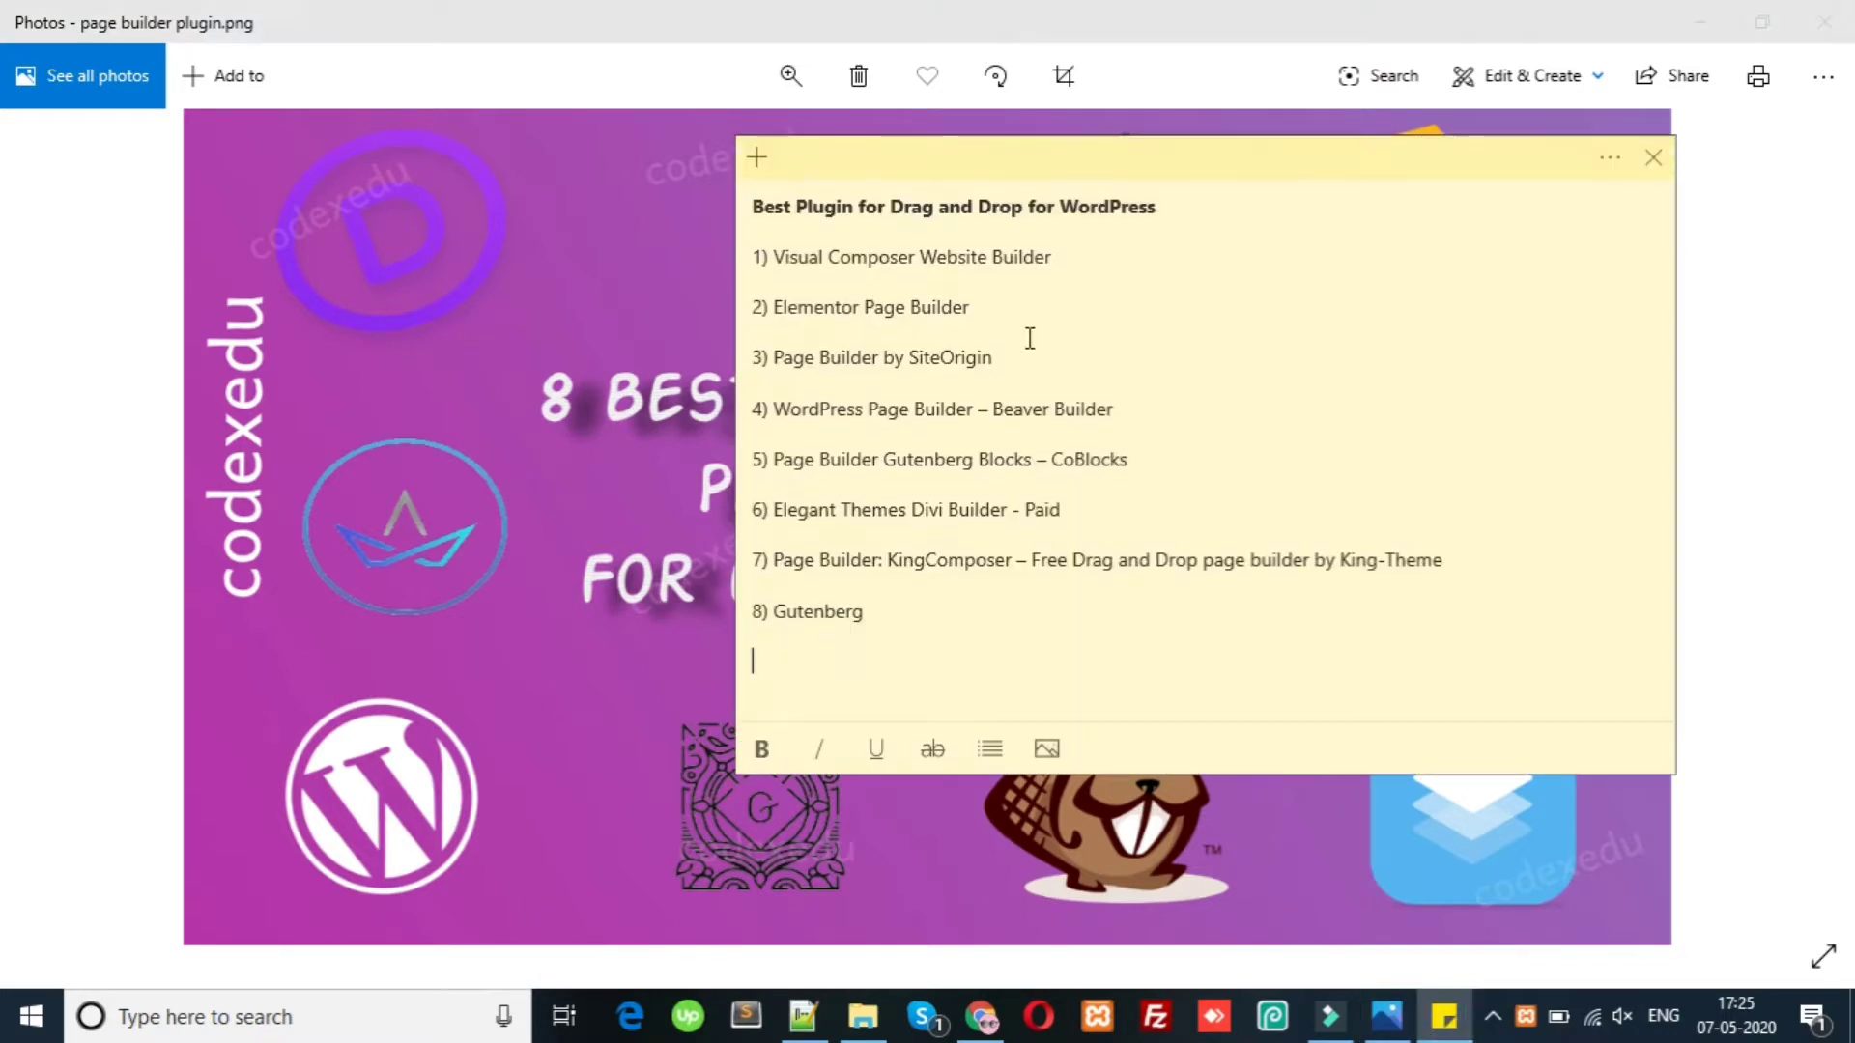
left_click(754, 206)
left_click_drag(755, 206, 1196, 206)
left_click(1075, 209)
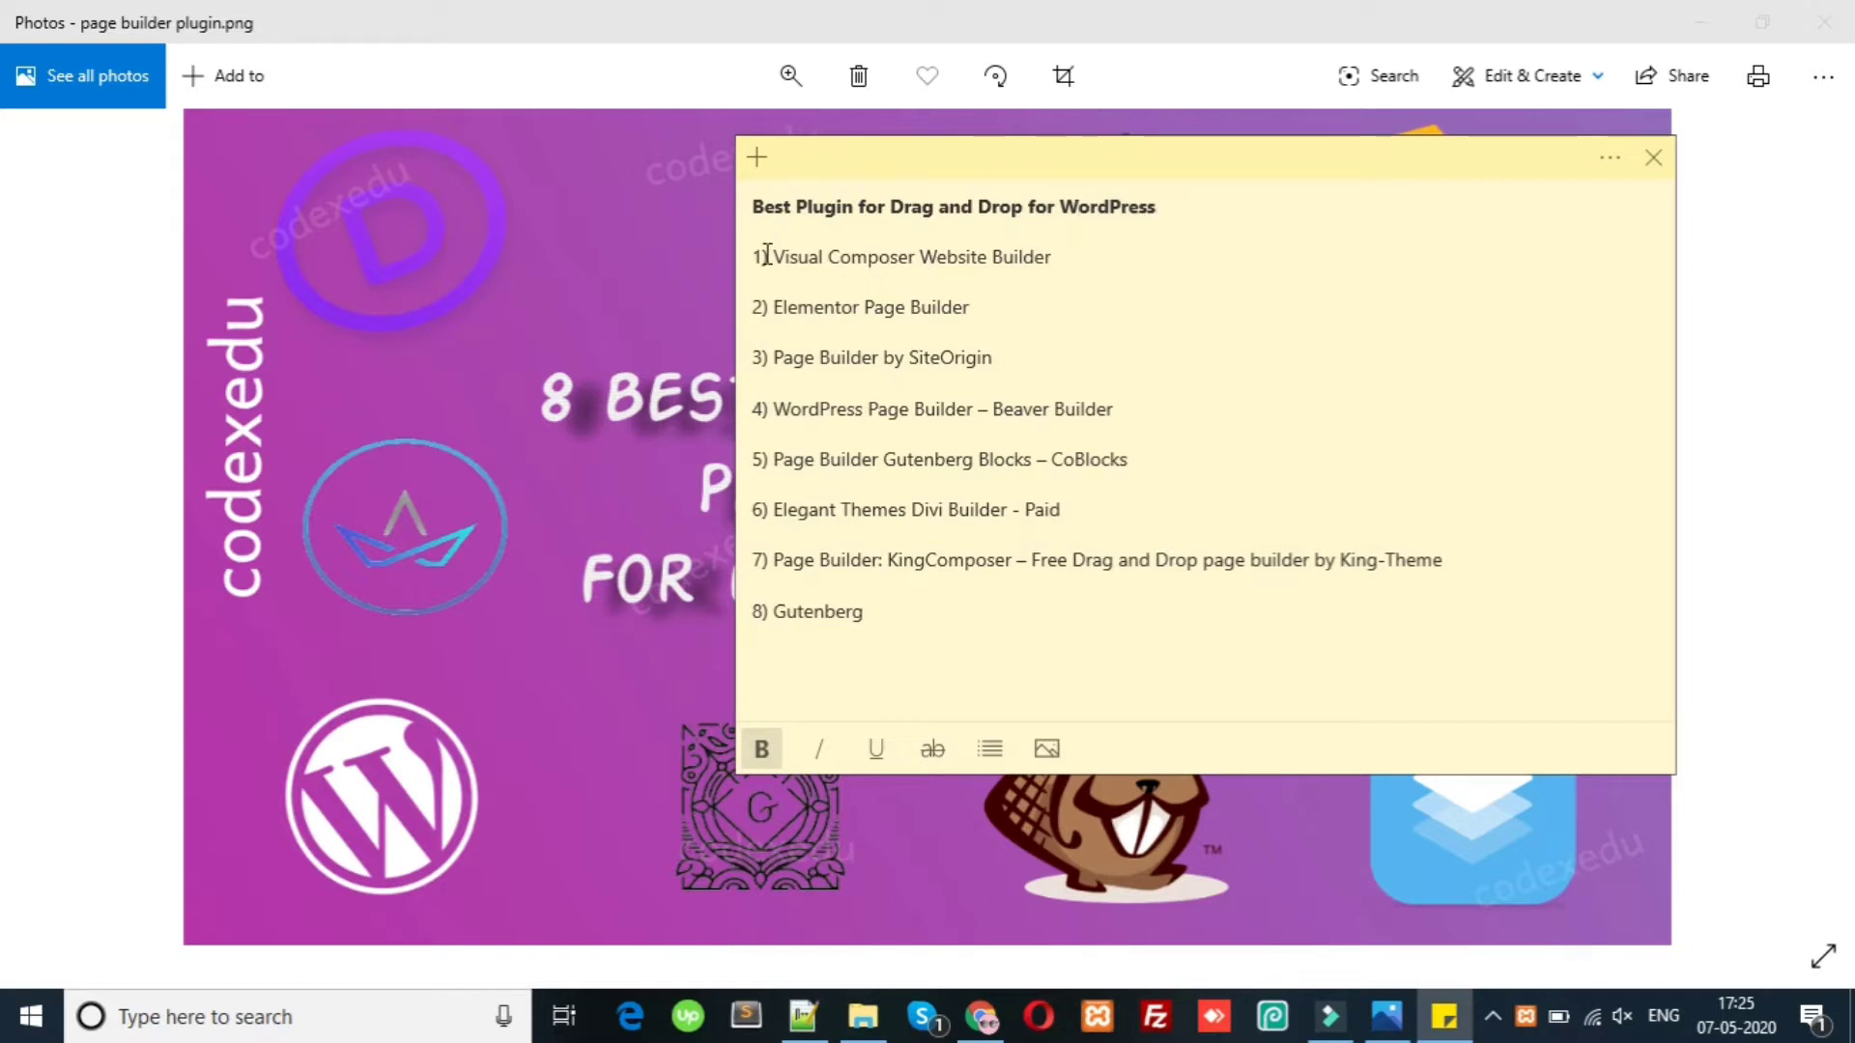
mouse_move(759, 255)
left_mouse_down()
mouse_move(795, 430)
mouse_move(882, 613)
mouse_move(754, 253)
left_mouse_up()
left_click(884, 618)
left_click(815, 350)
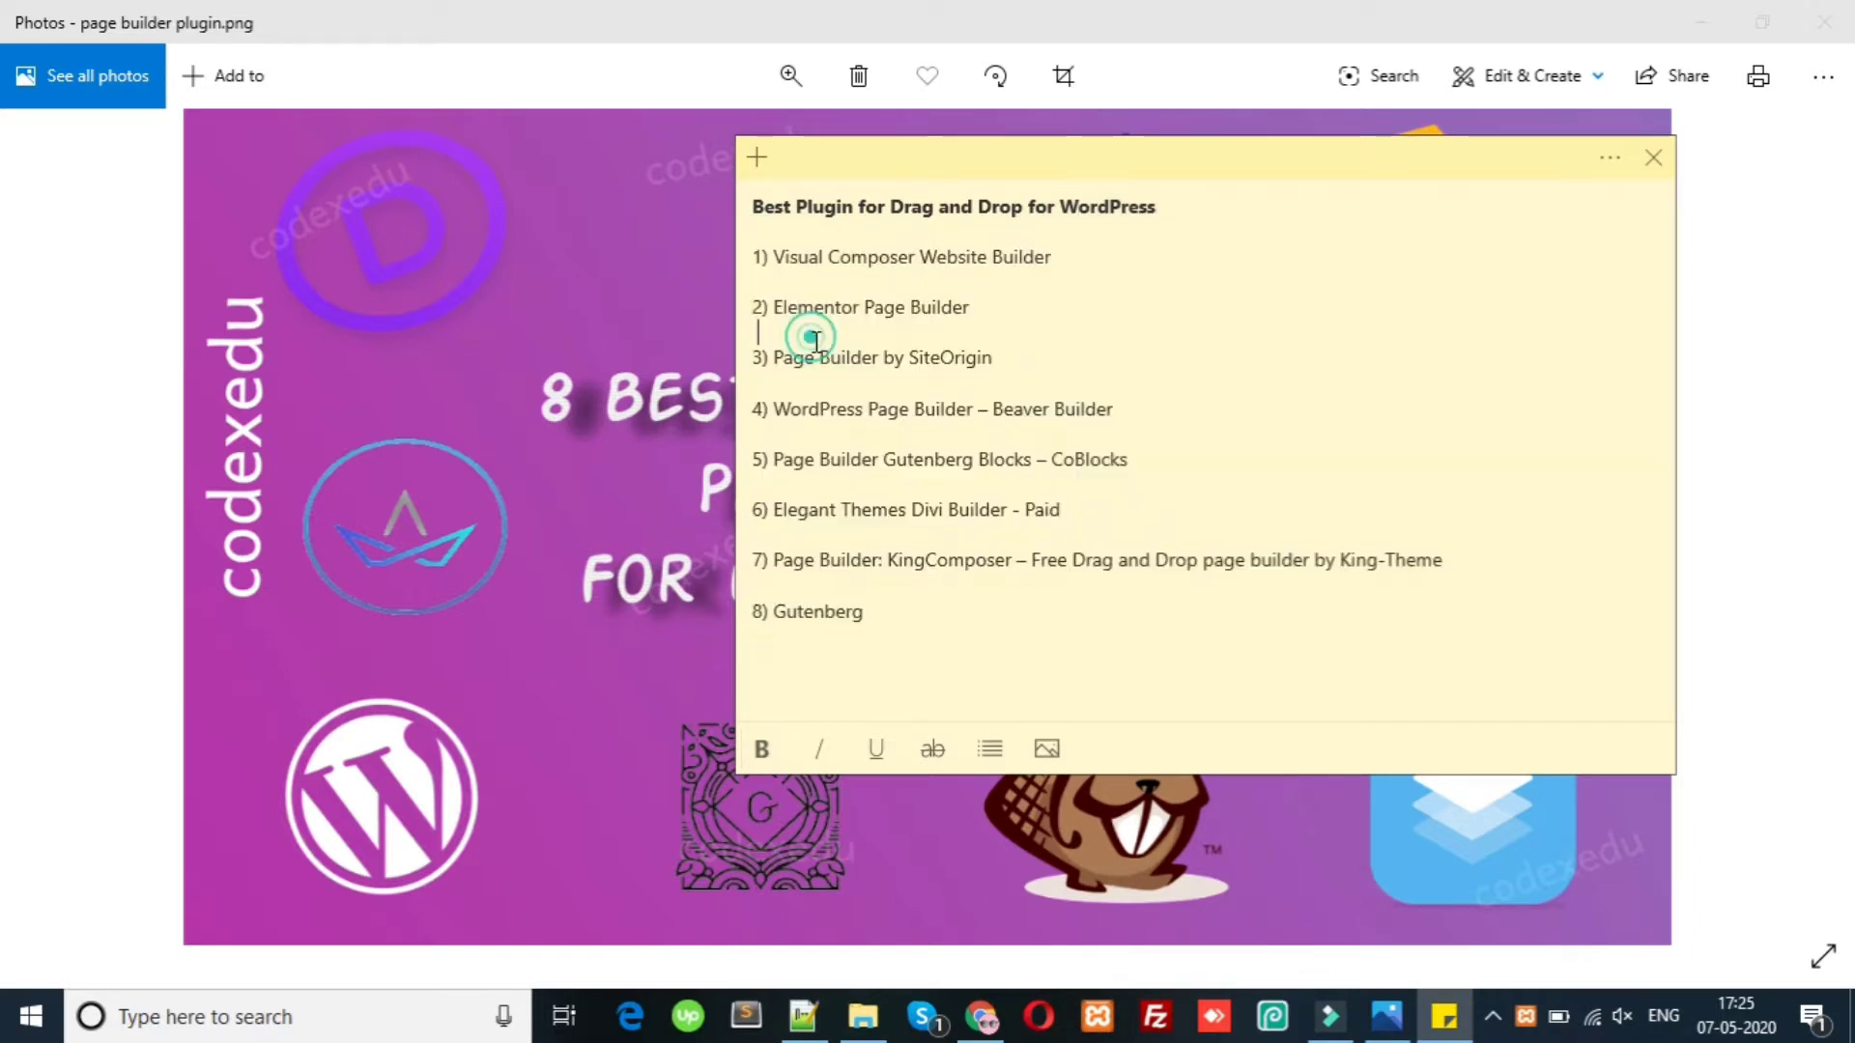
left_click(544, 408)
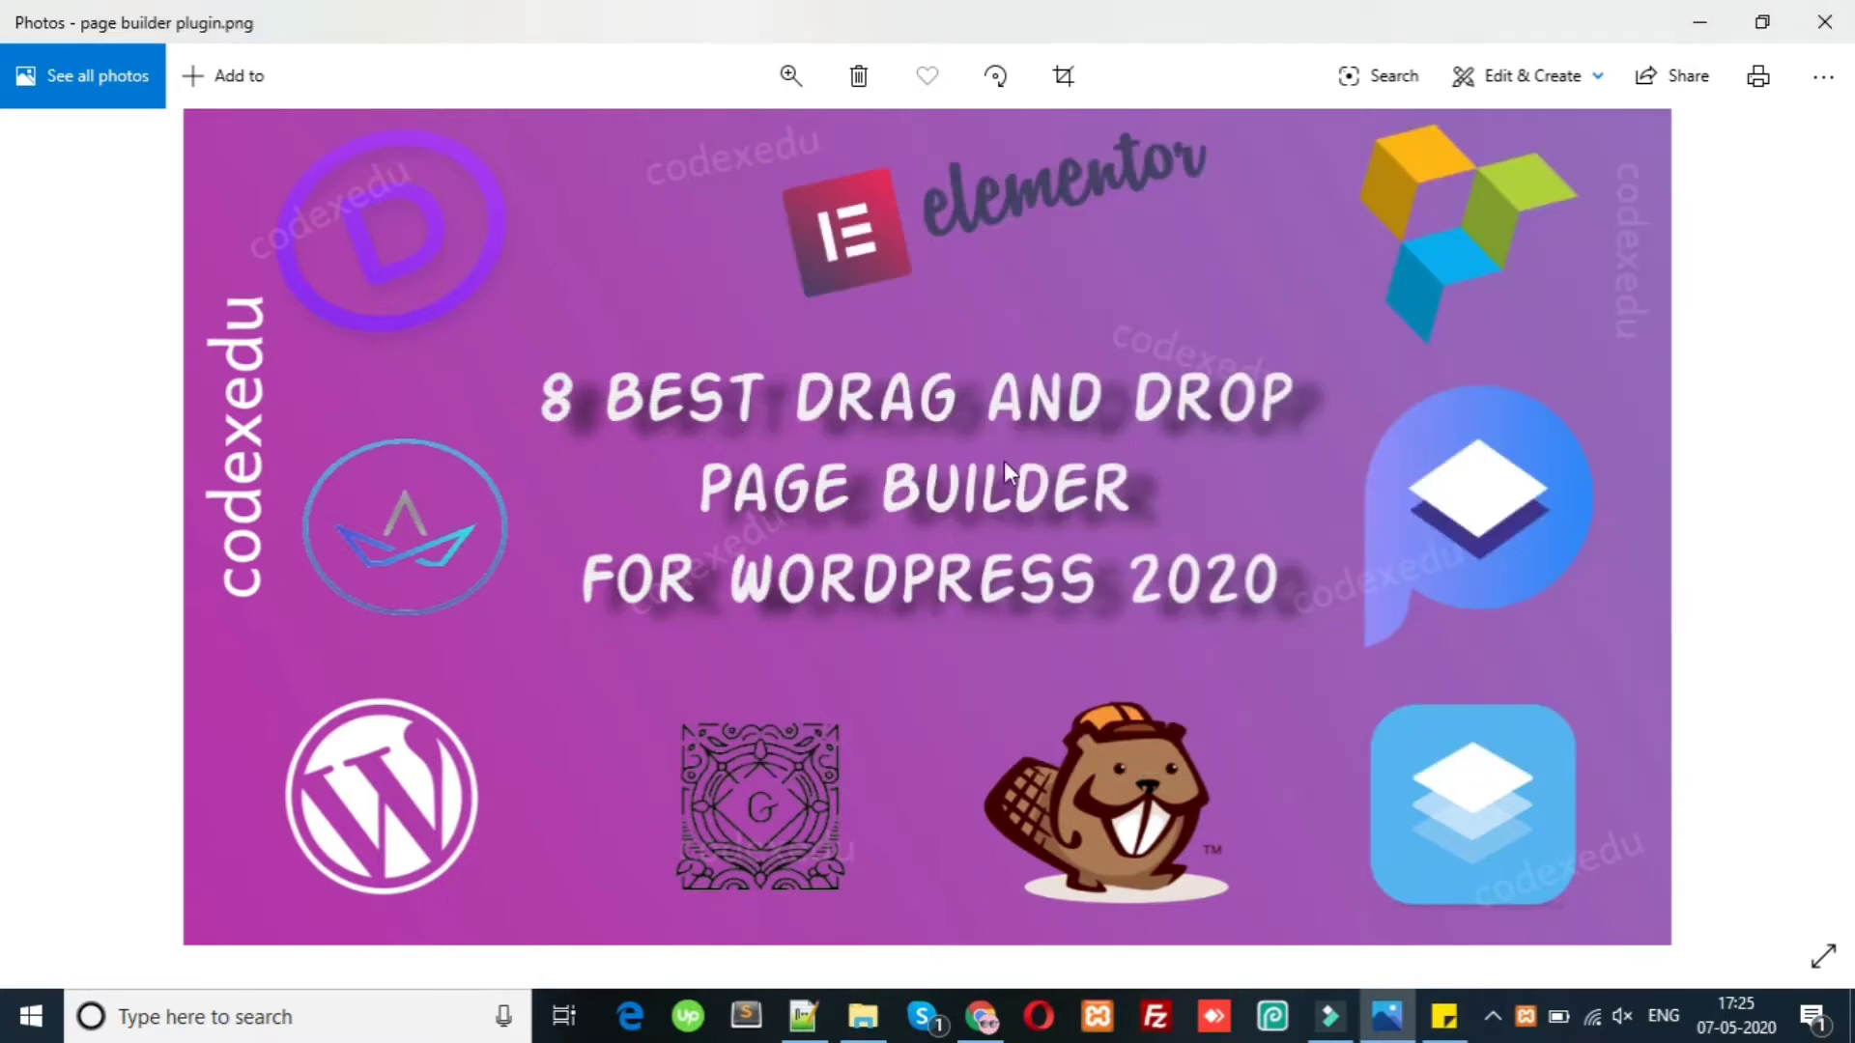
Copy the text "Visual Composer Website Builder" from the plugin list in Sticky Notes.
left_click(1440, 1010)
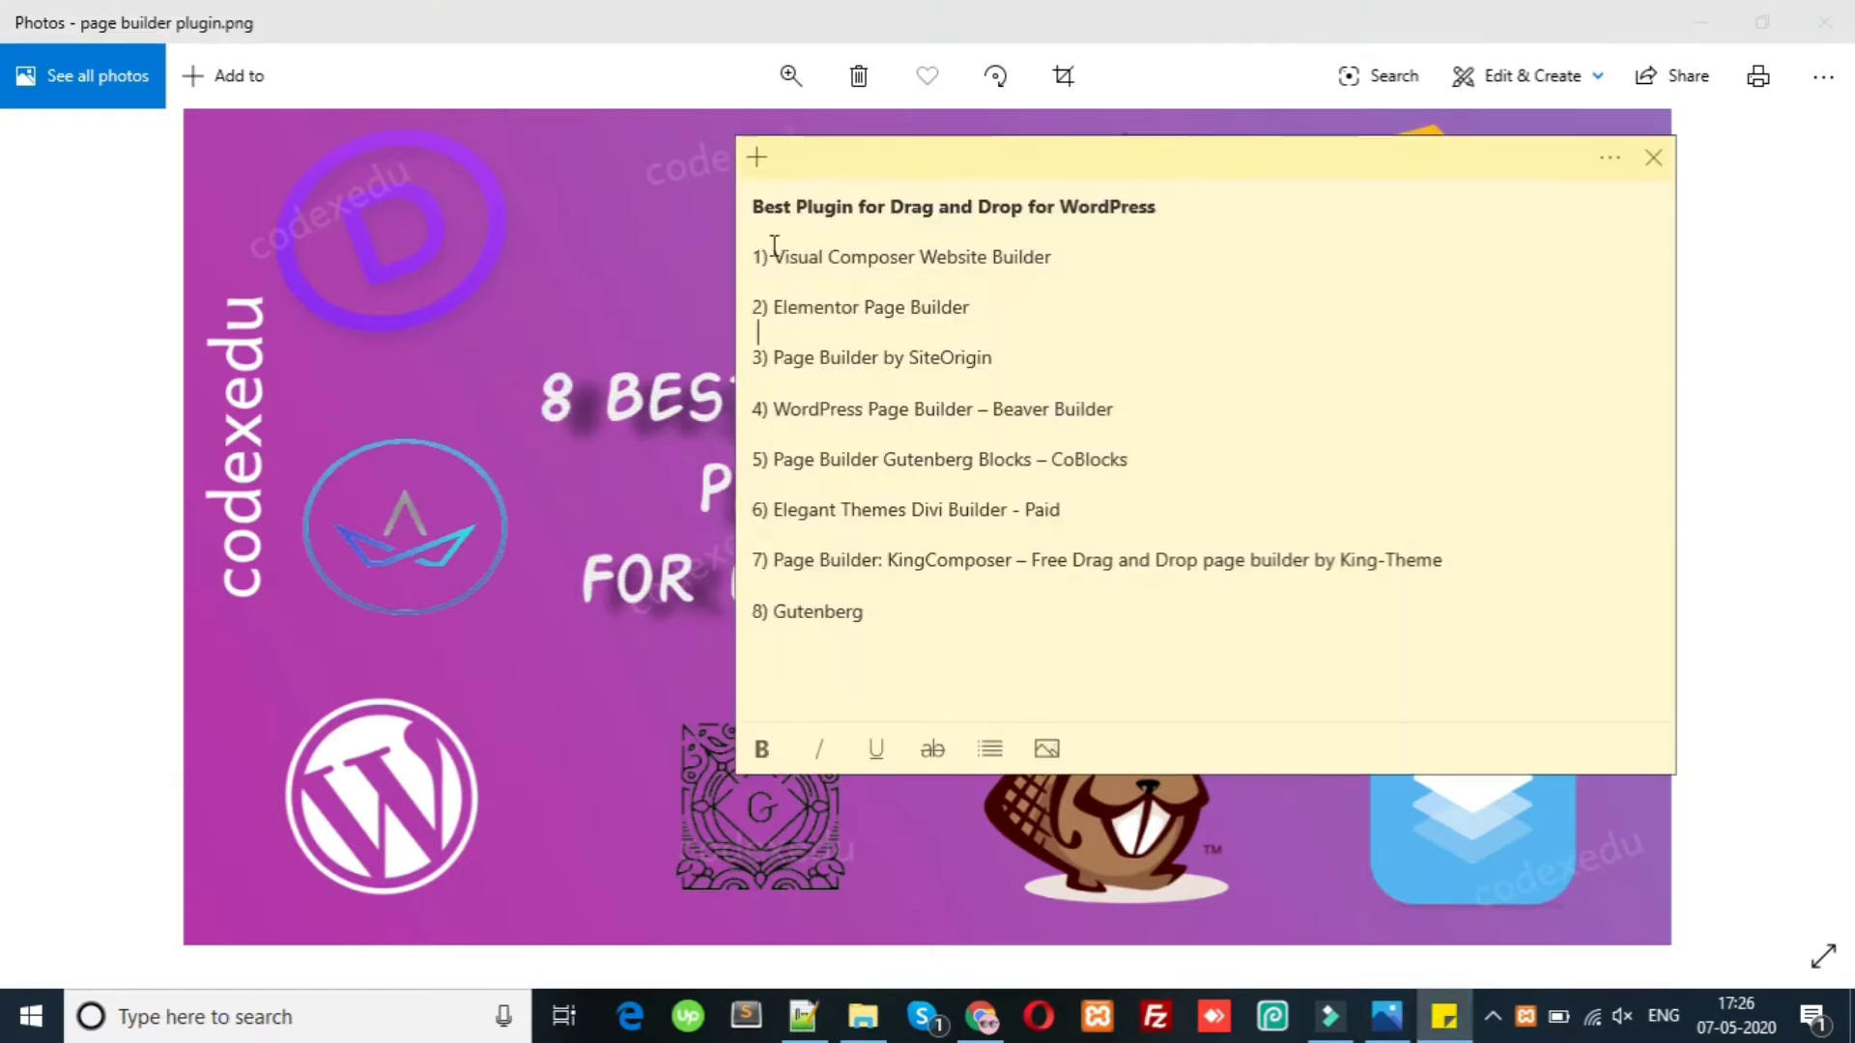
left_click_drag(765, 257, 1069, 250)
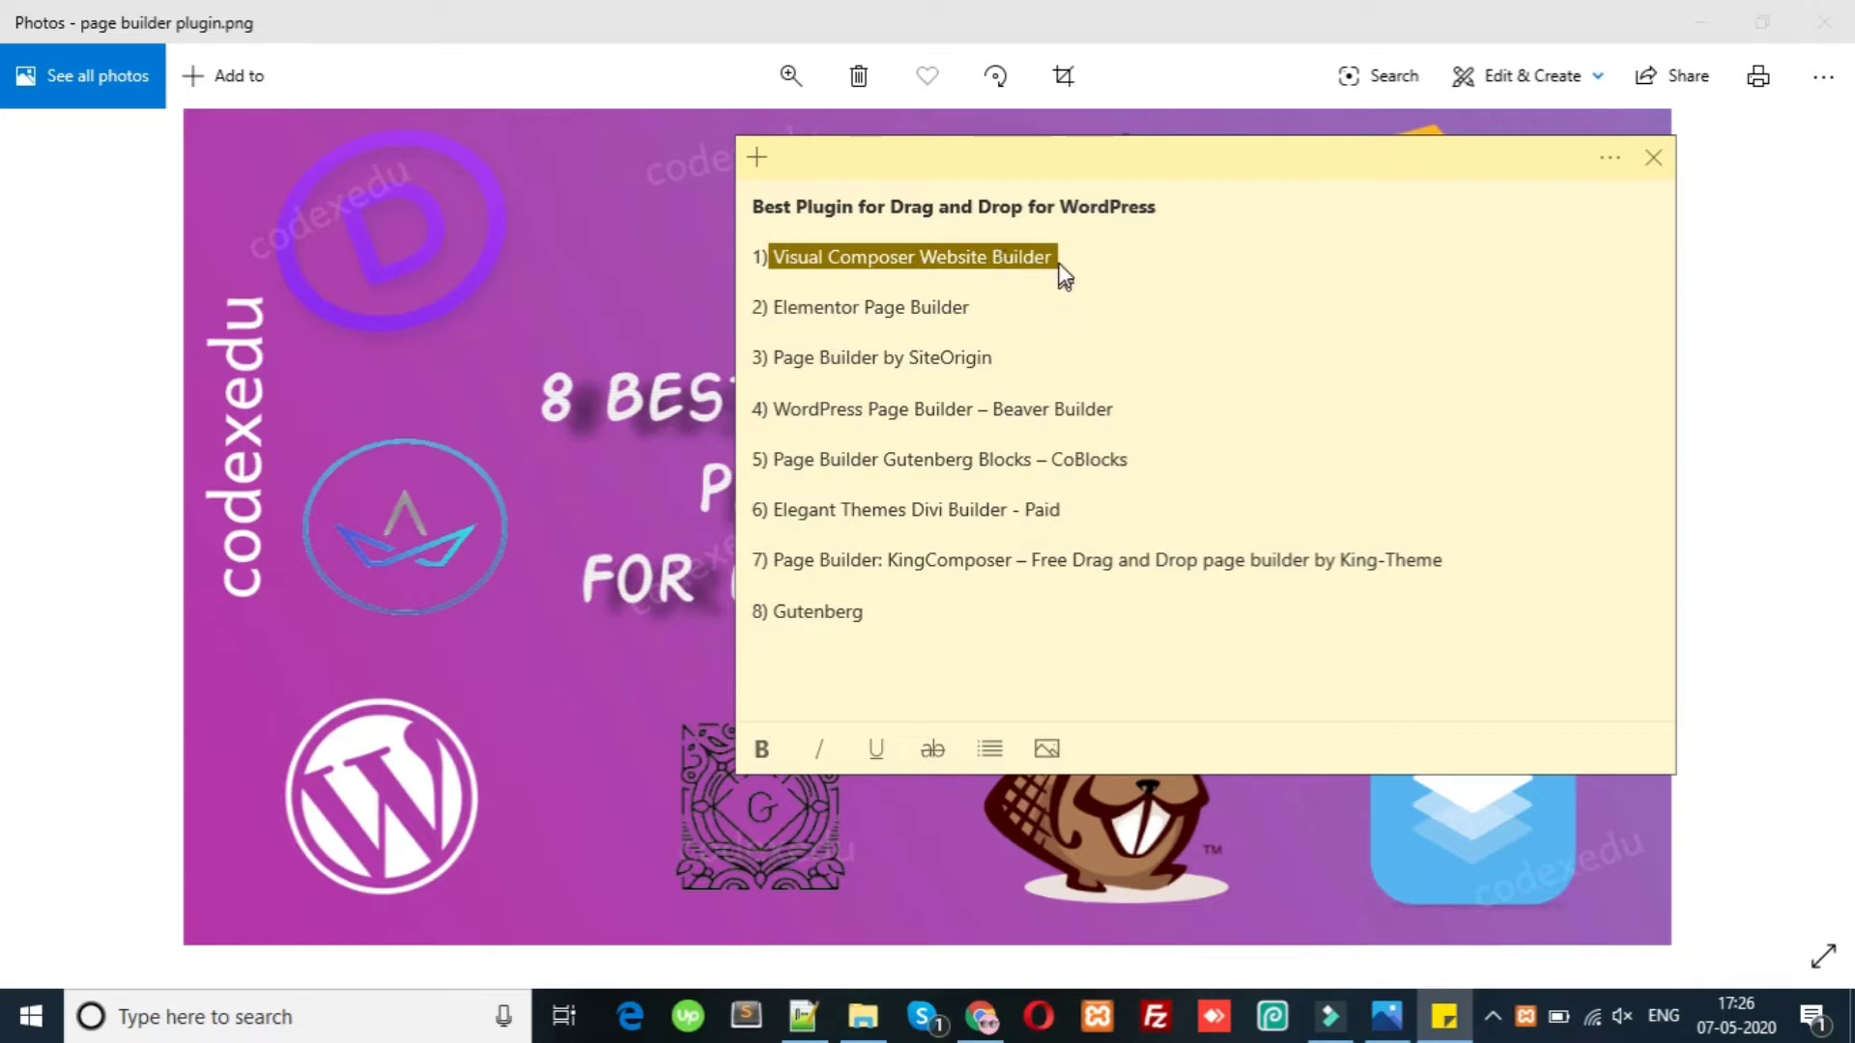
right_click(1015, 257)
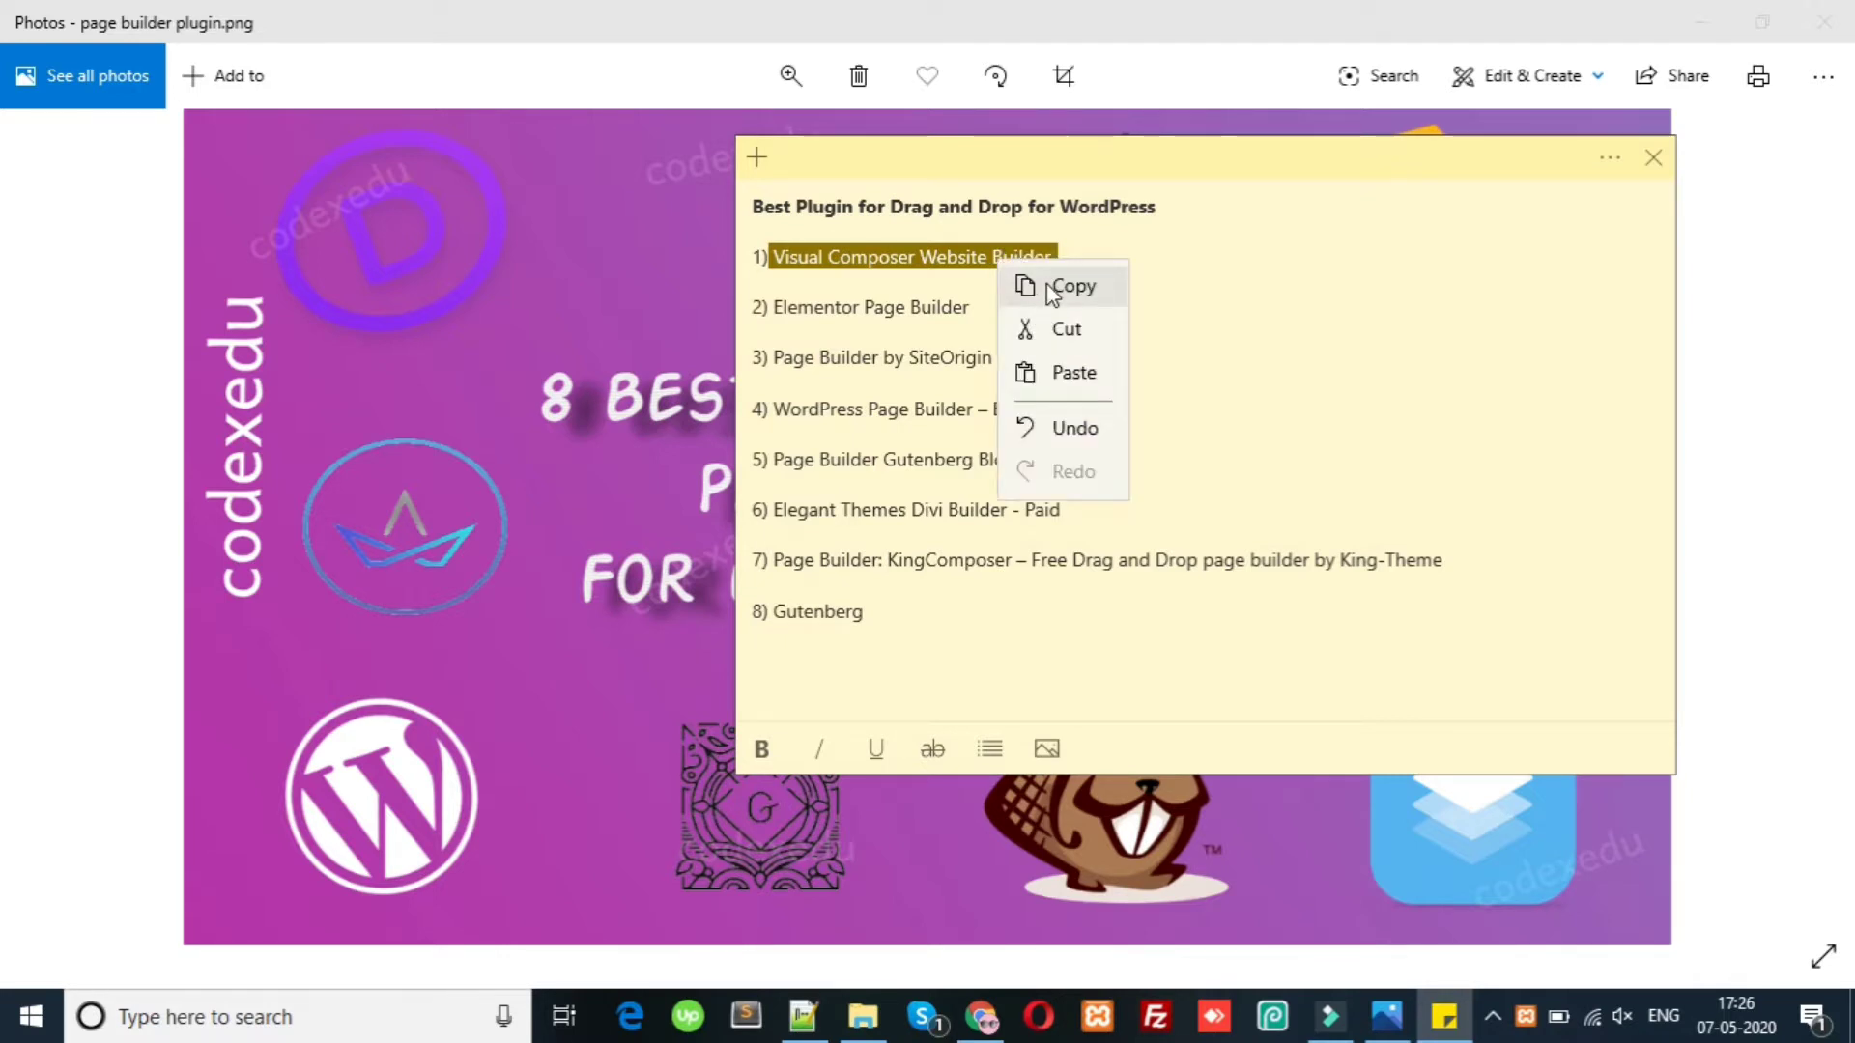
left_click(1054, 288)
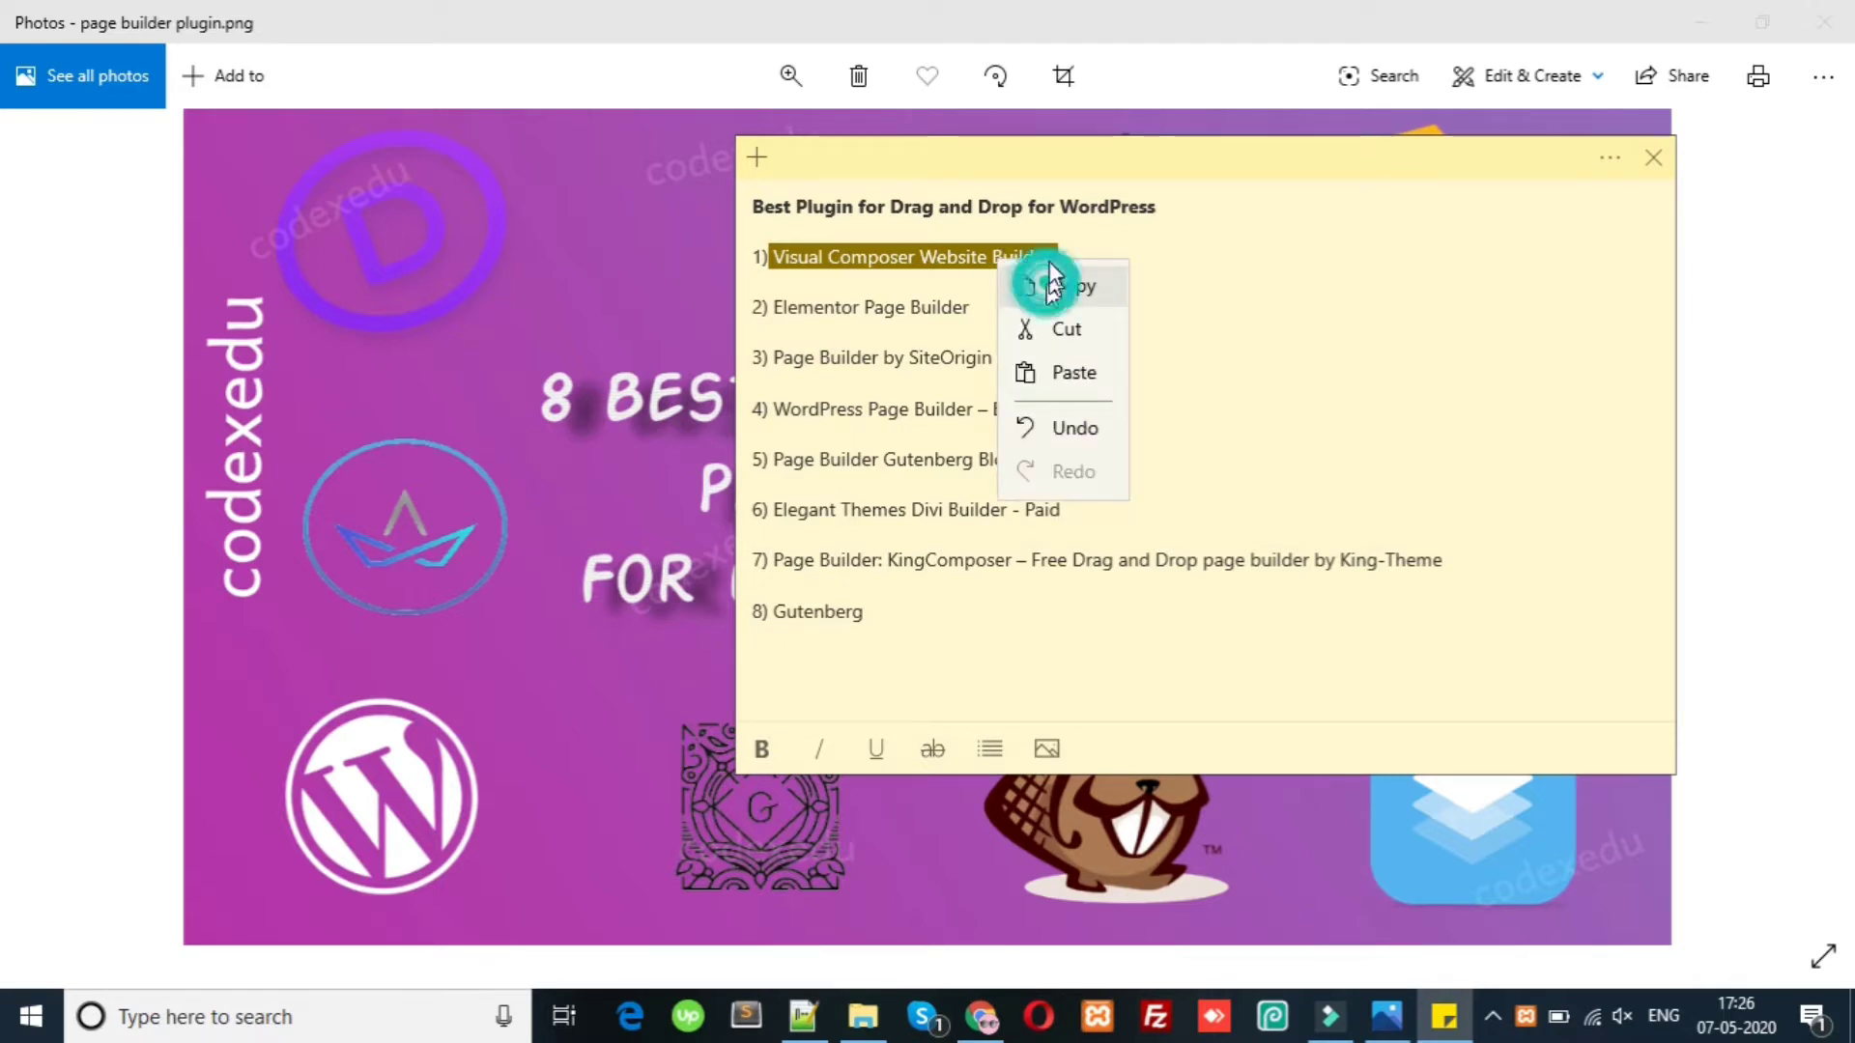
Switch to Chrome and search Google for the copied text "Visual Composer Website Builder" in a new browser tab.
left_click(984, 1019)
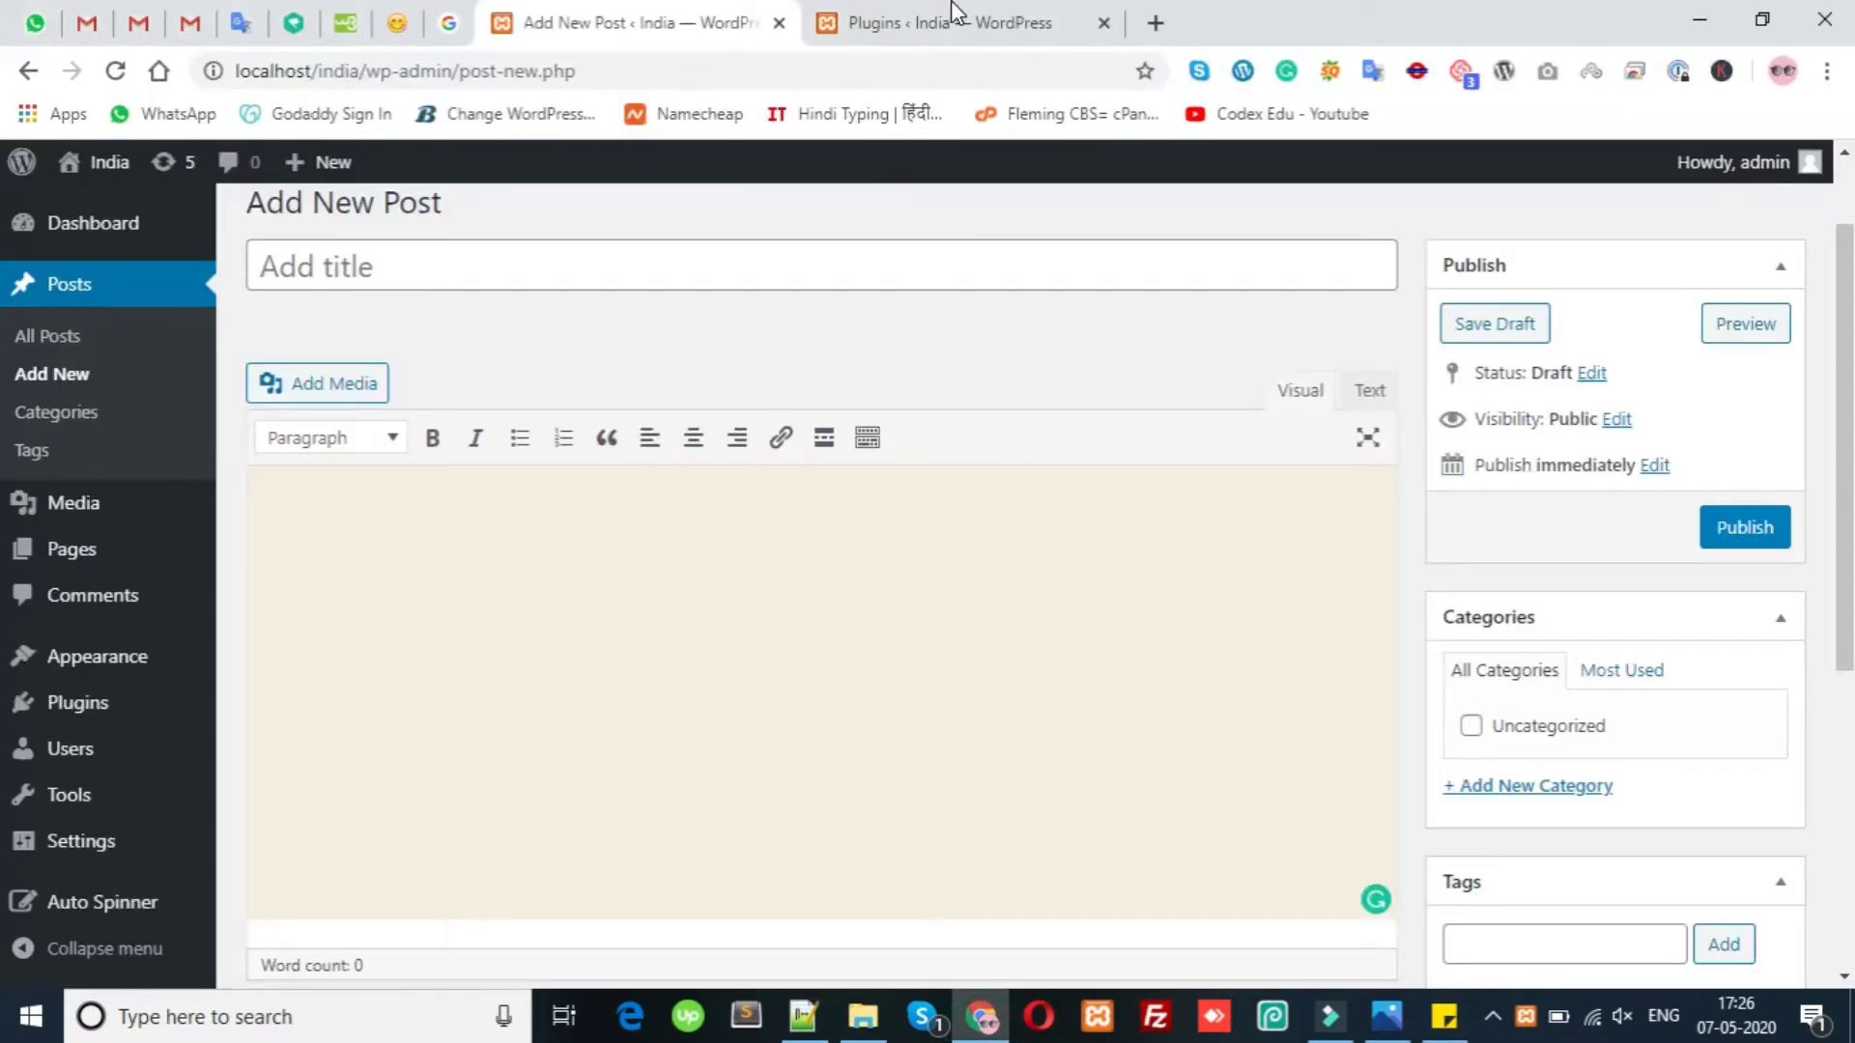
left_click(1153, 22)
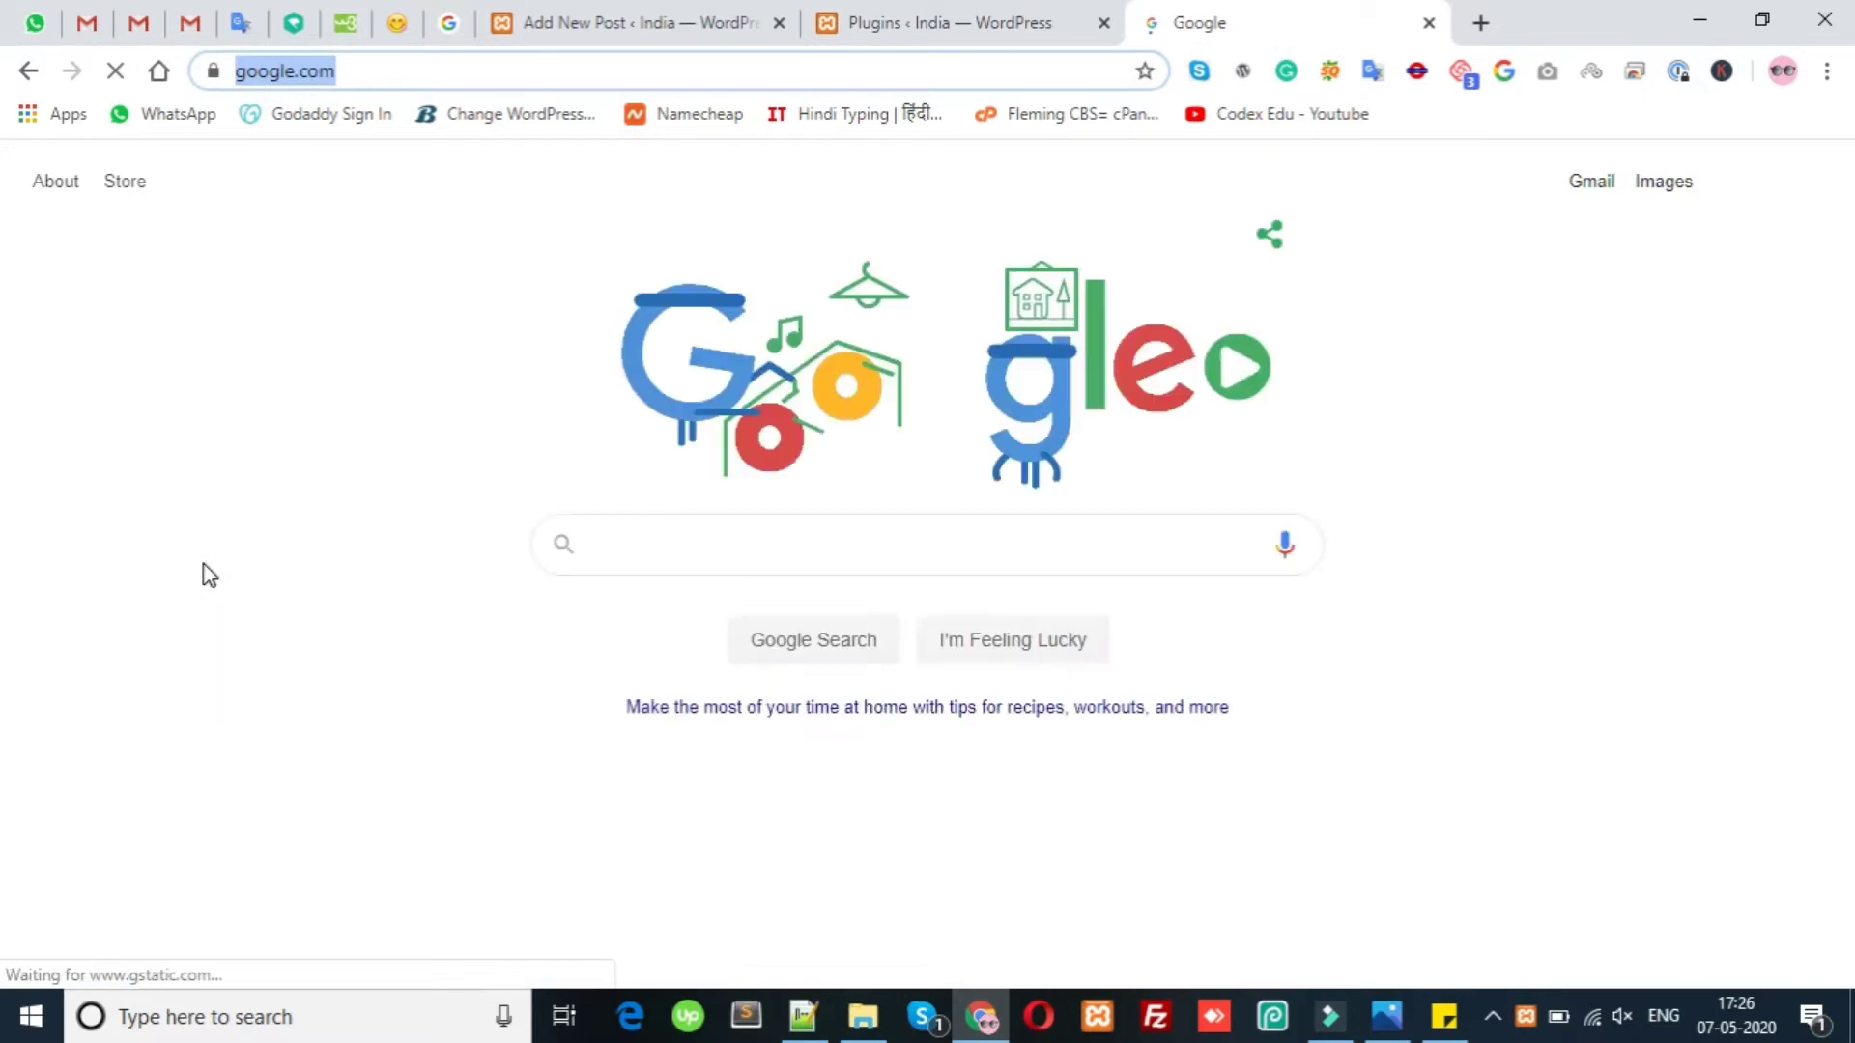
left_click(204, 564)
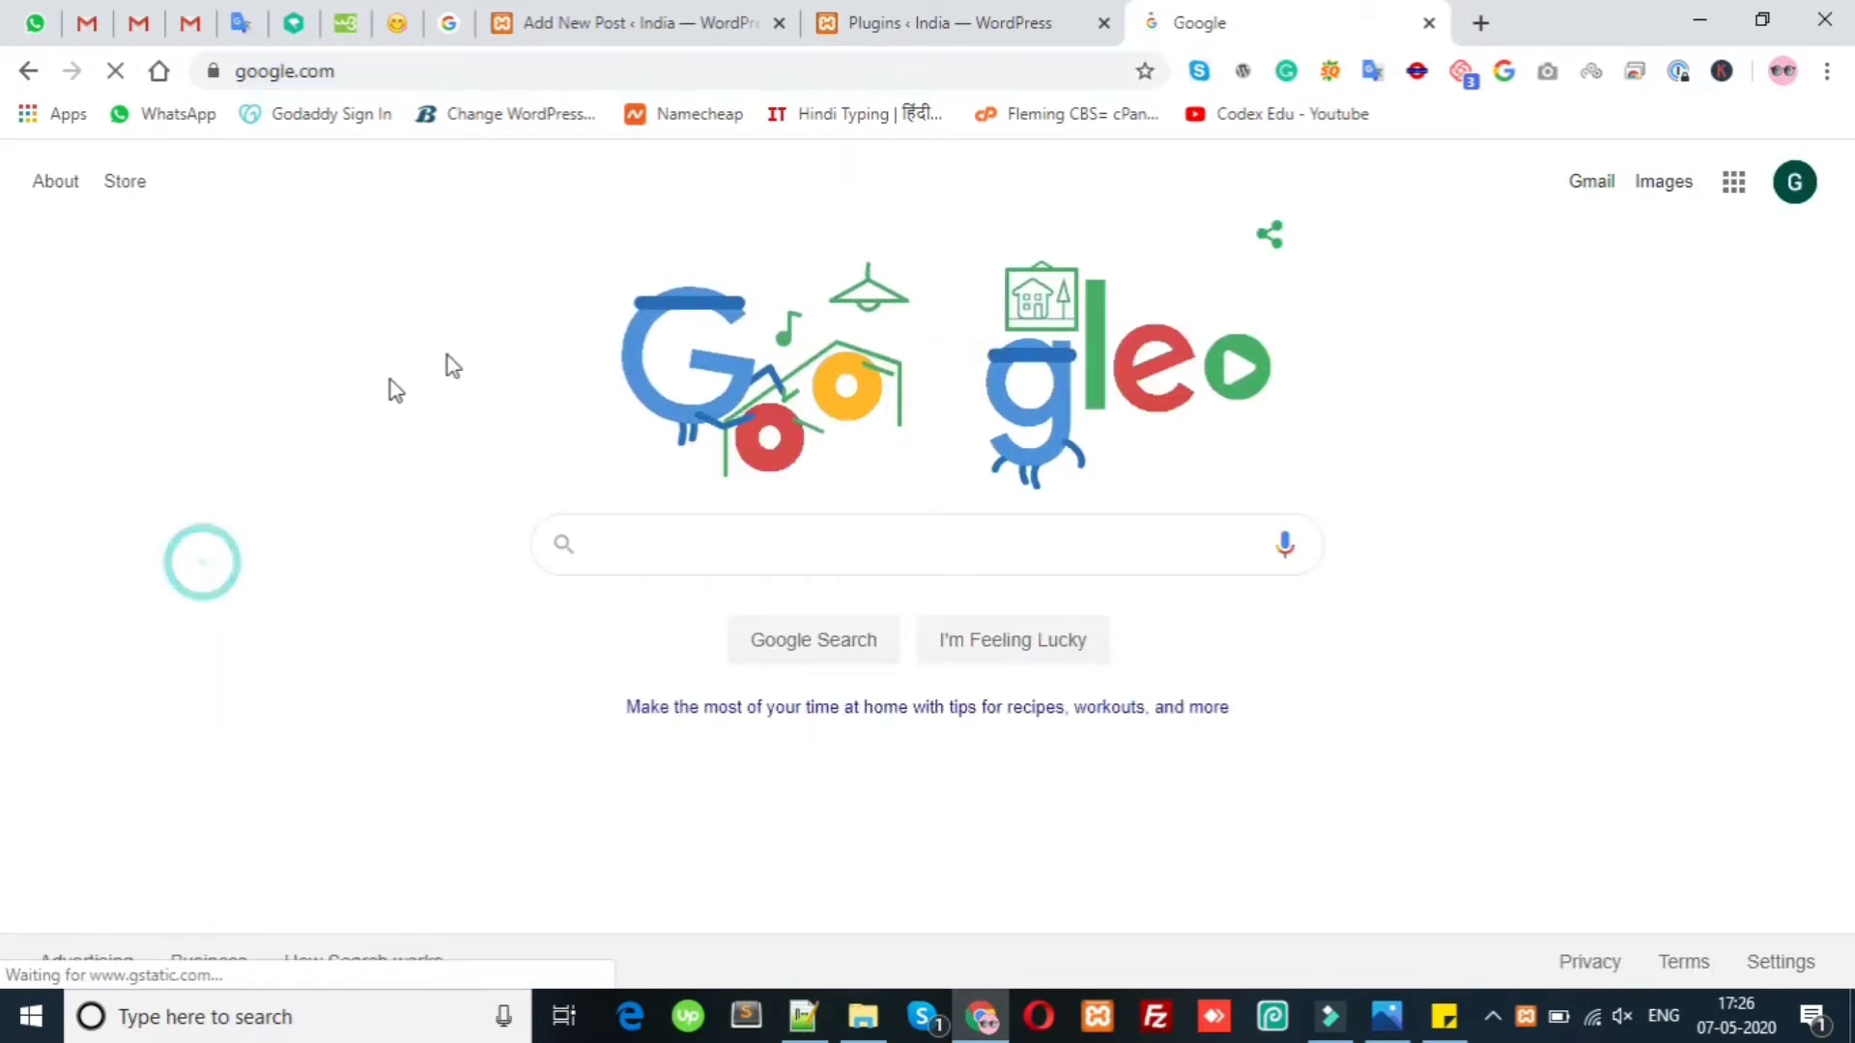
left_click(706, 542)
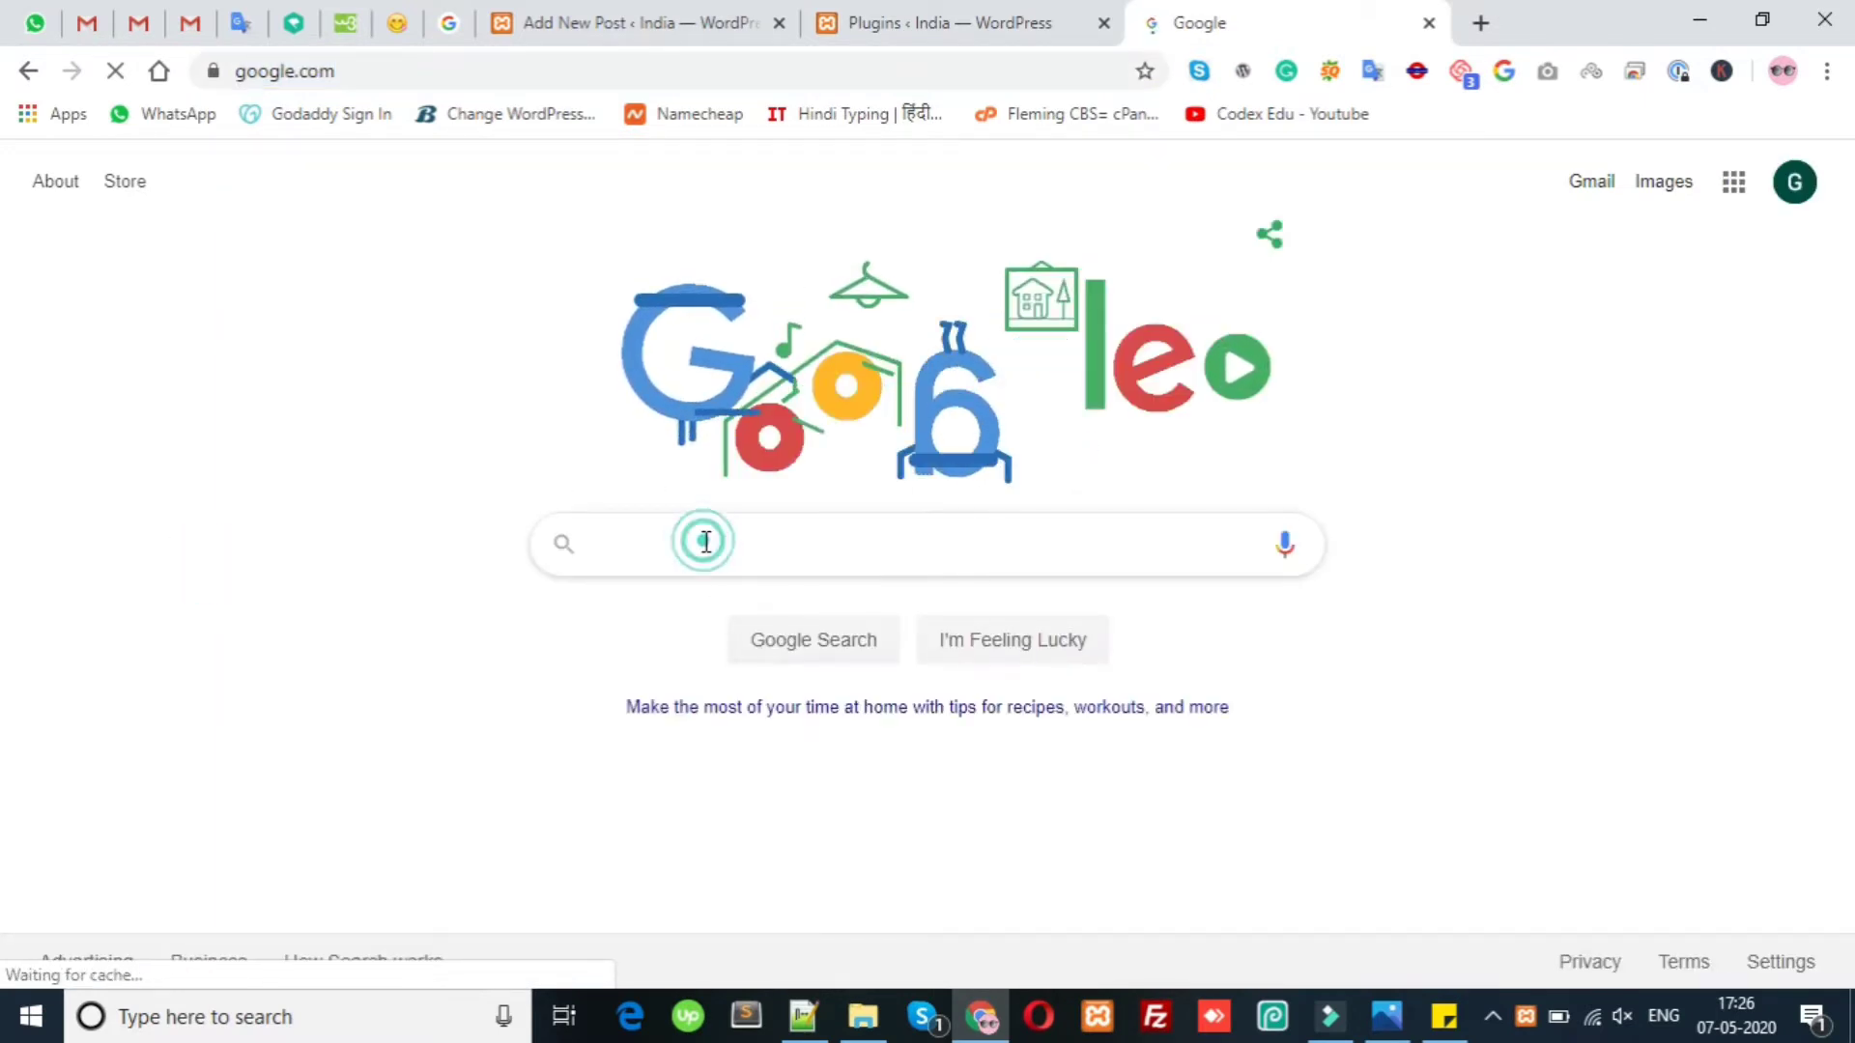
right_click(706, 542)
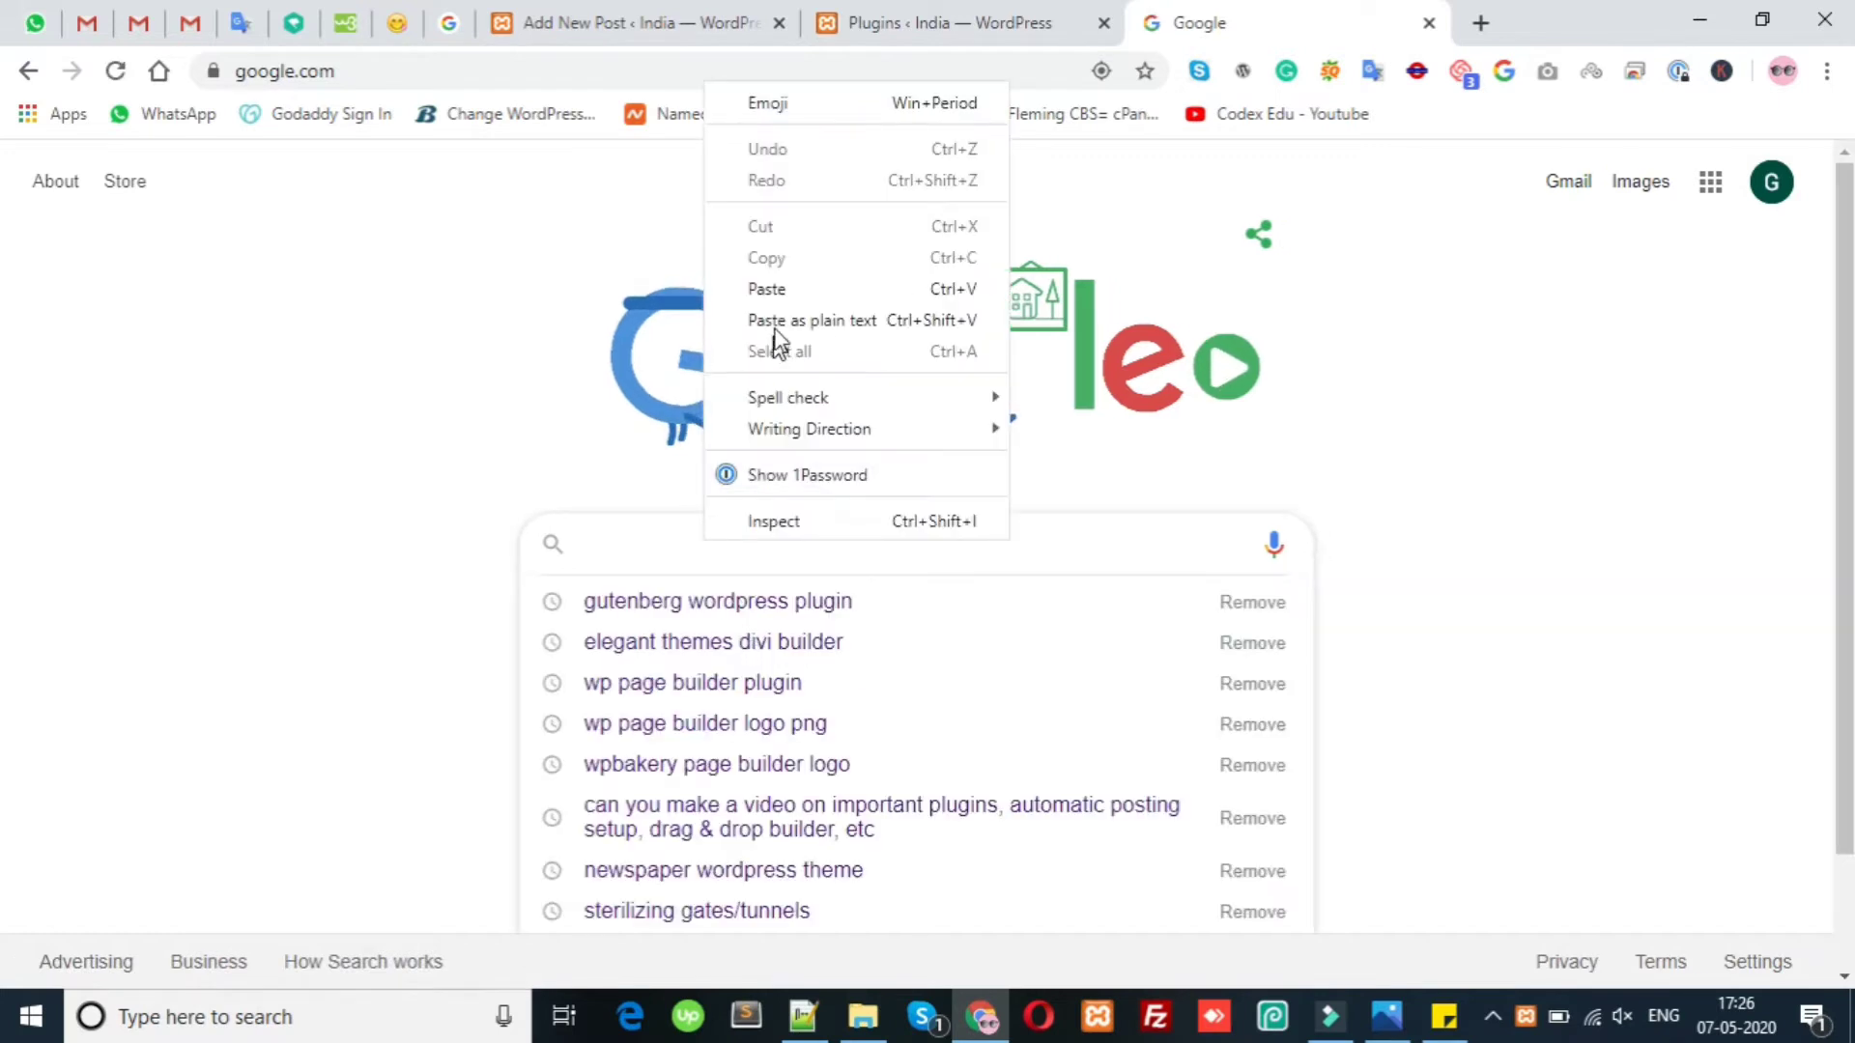
left_click(384, 442)
key("ctrl+v")
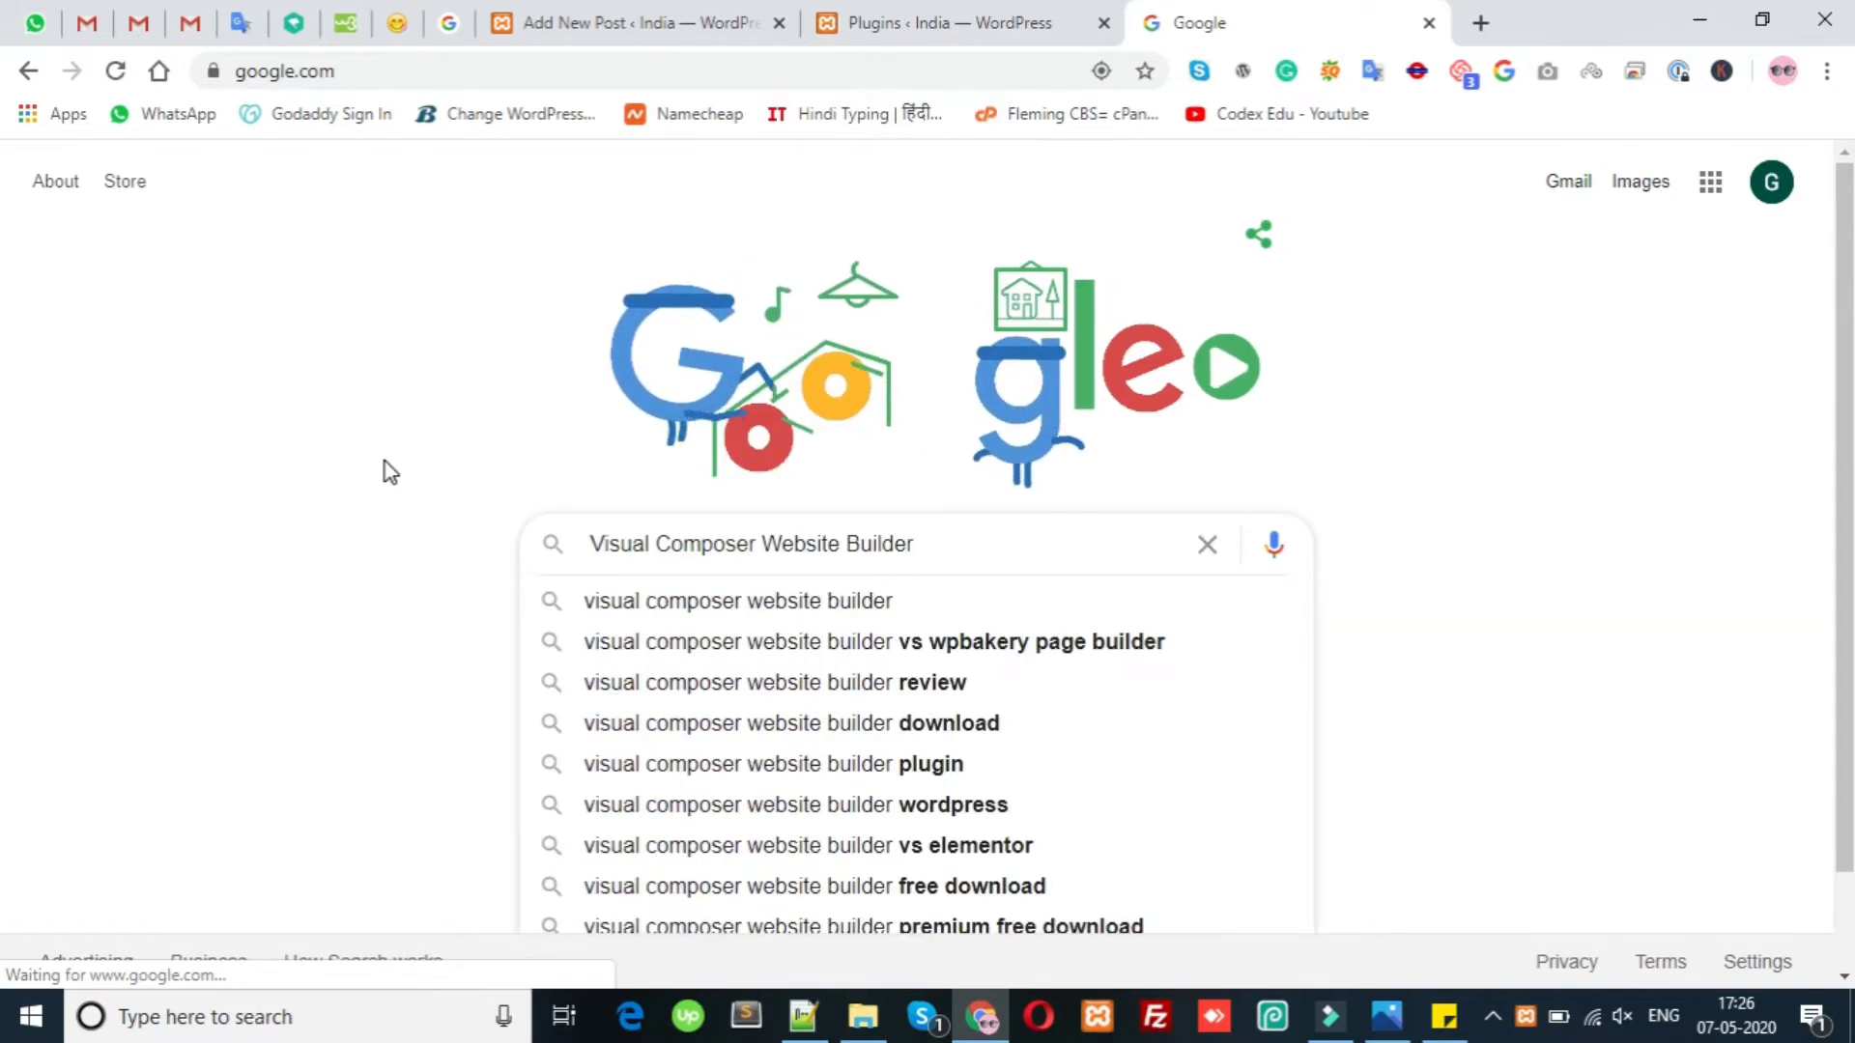
key("Return")
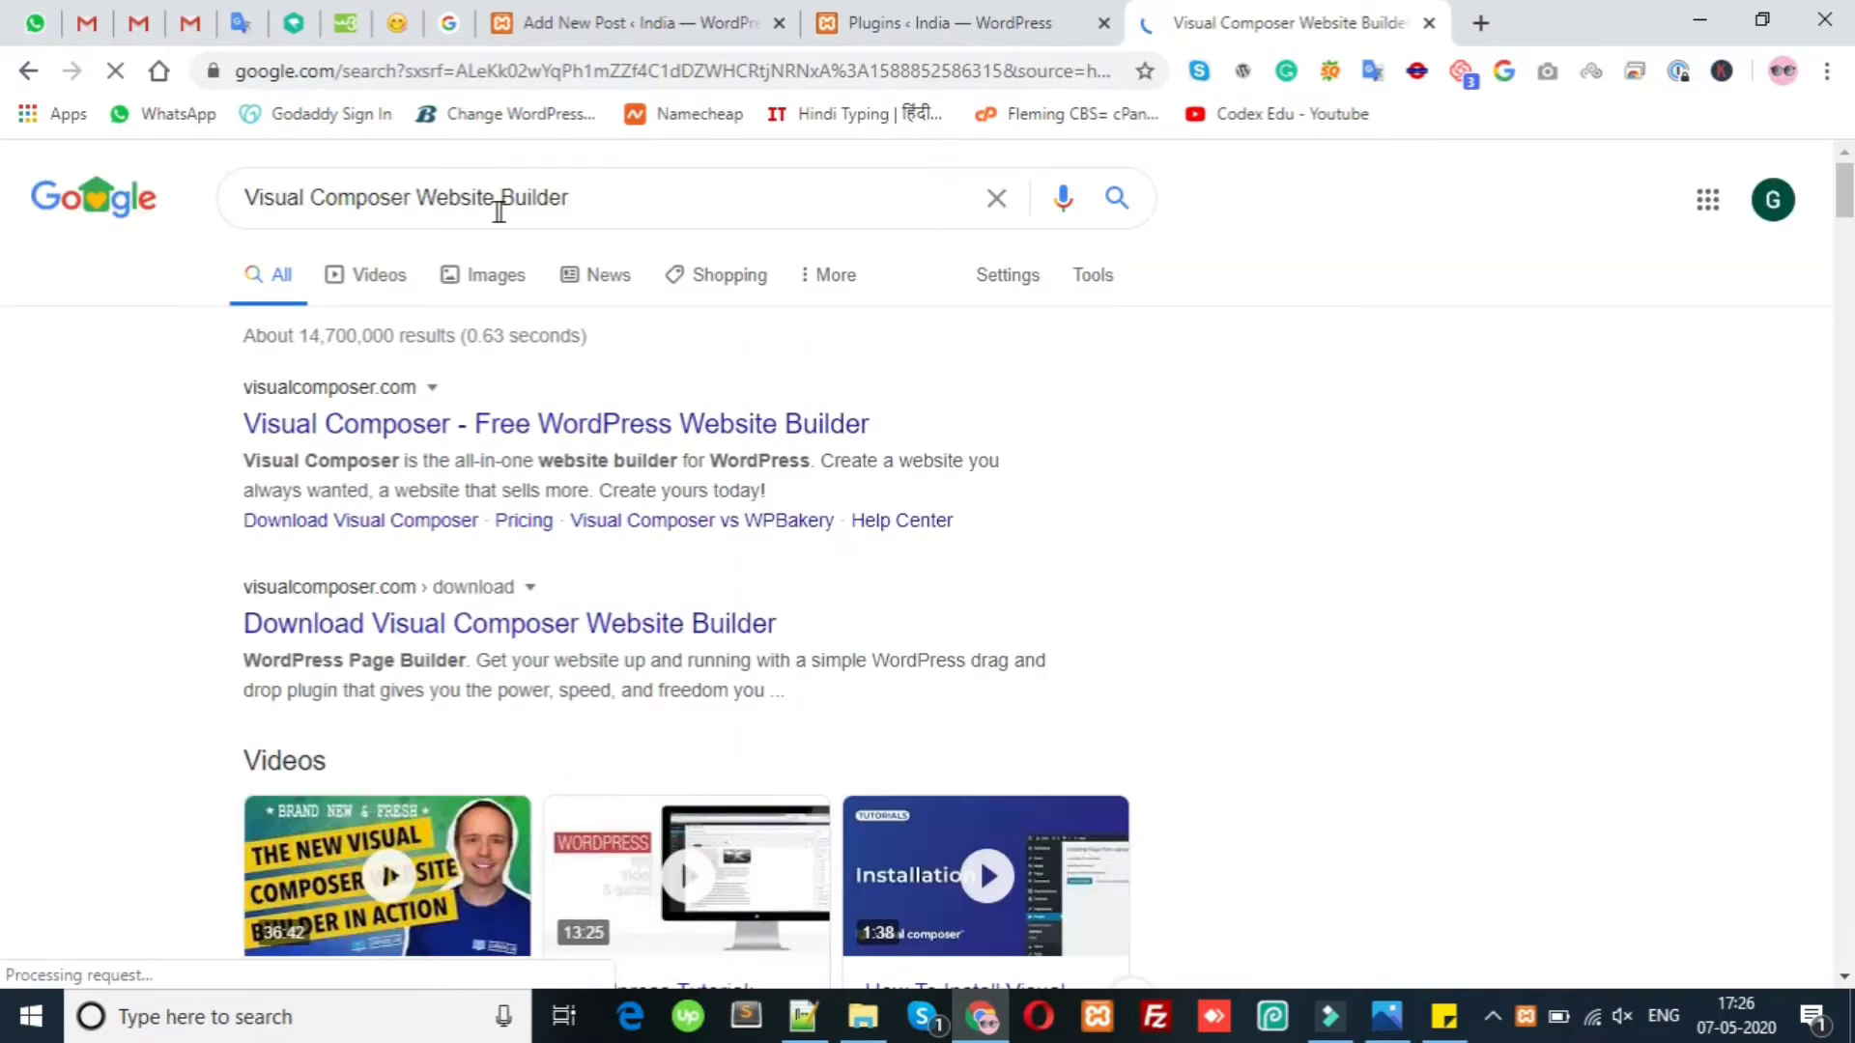
Open the Visual Composer download page from the search results and dismiss the Big Birthday Sale pop-up.
left_click_drag(592, 197, 325, 198)
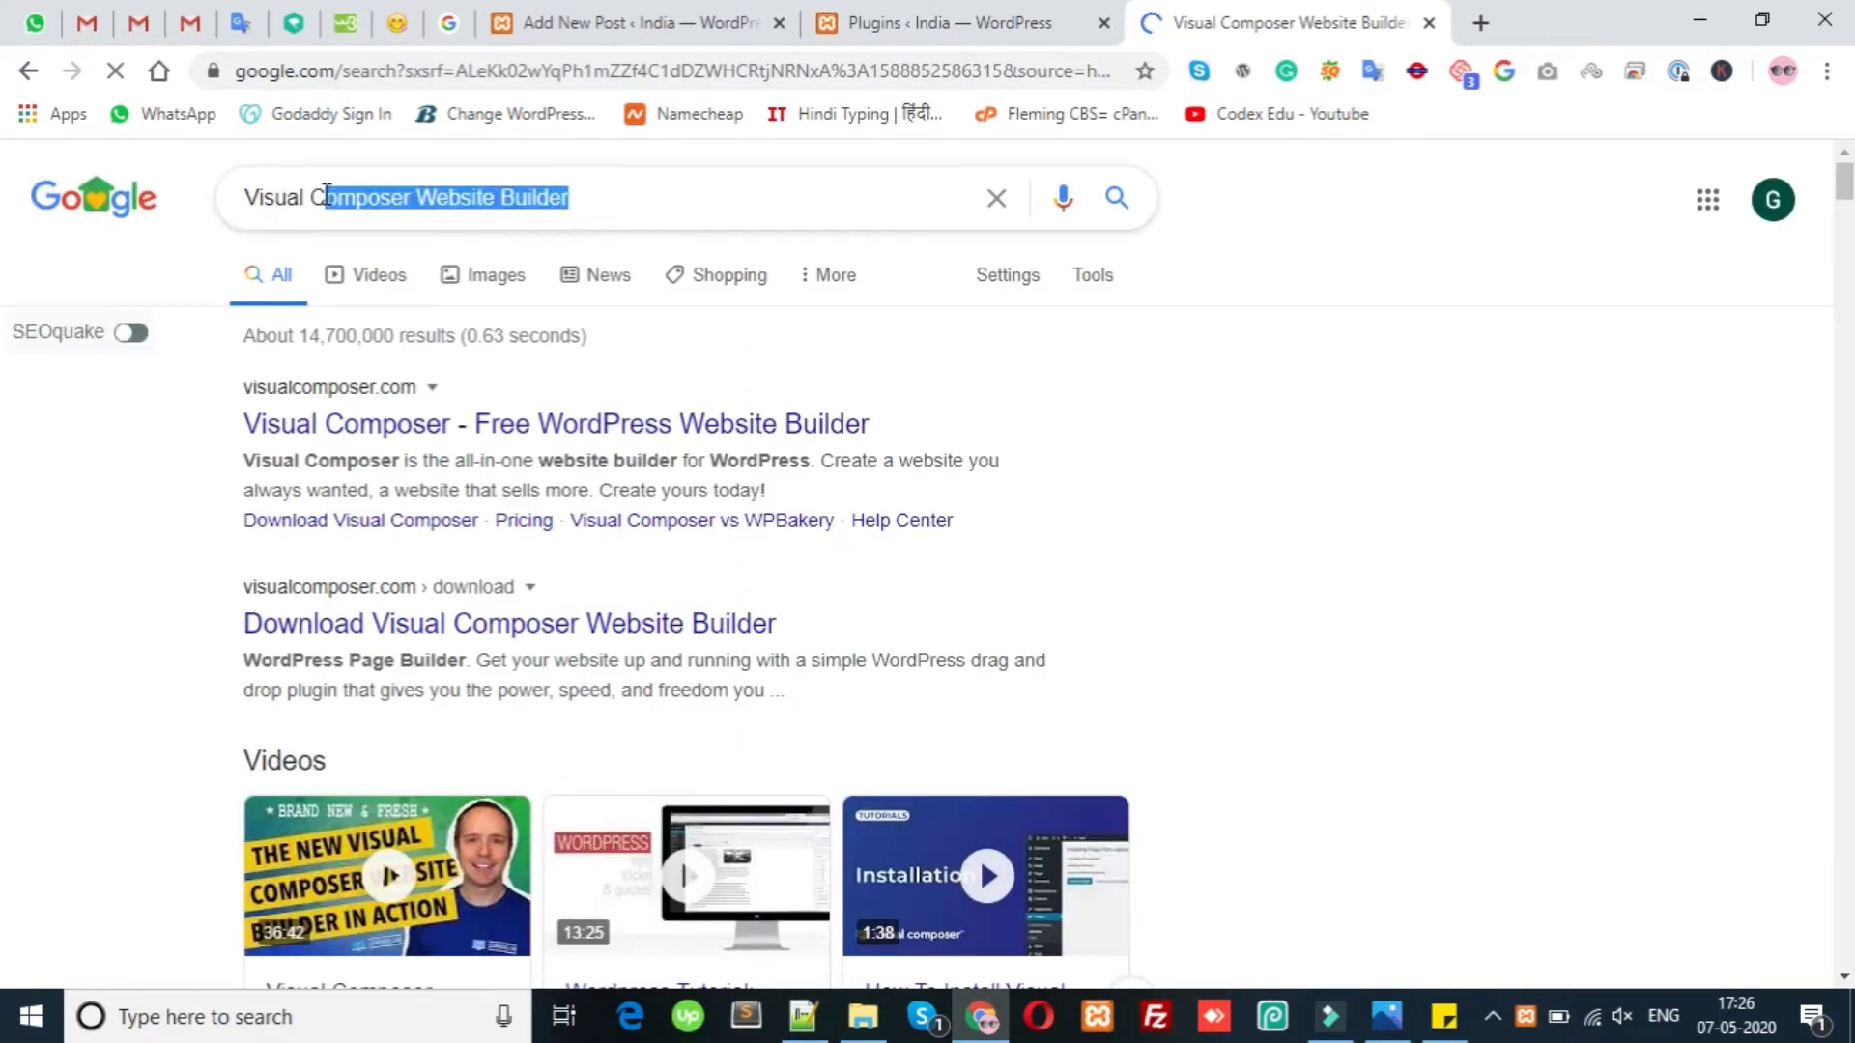
left_click(5, 694)
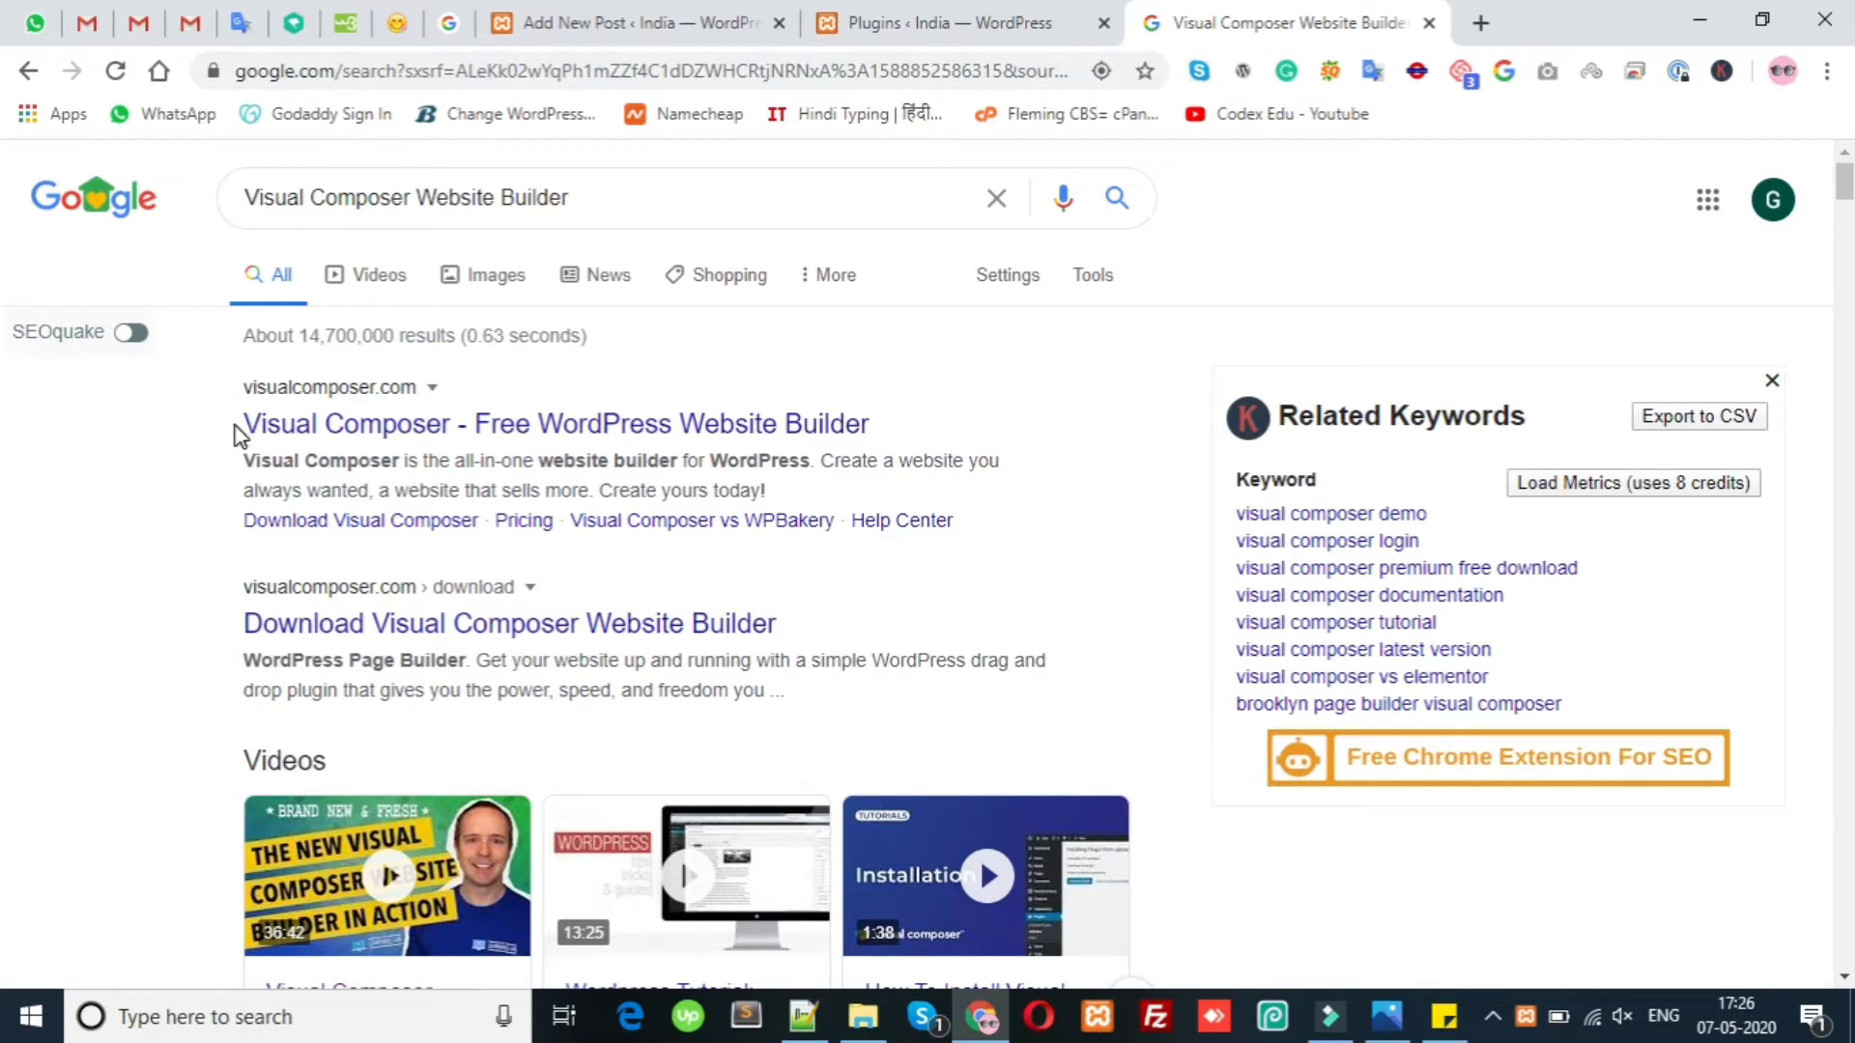
left_click_drag(242, 425, 563, 425)
left_click(293, 530)
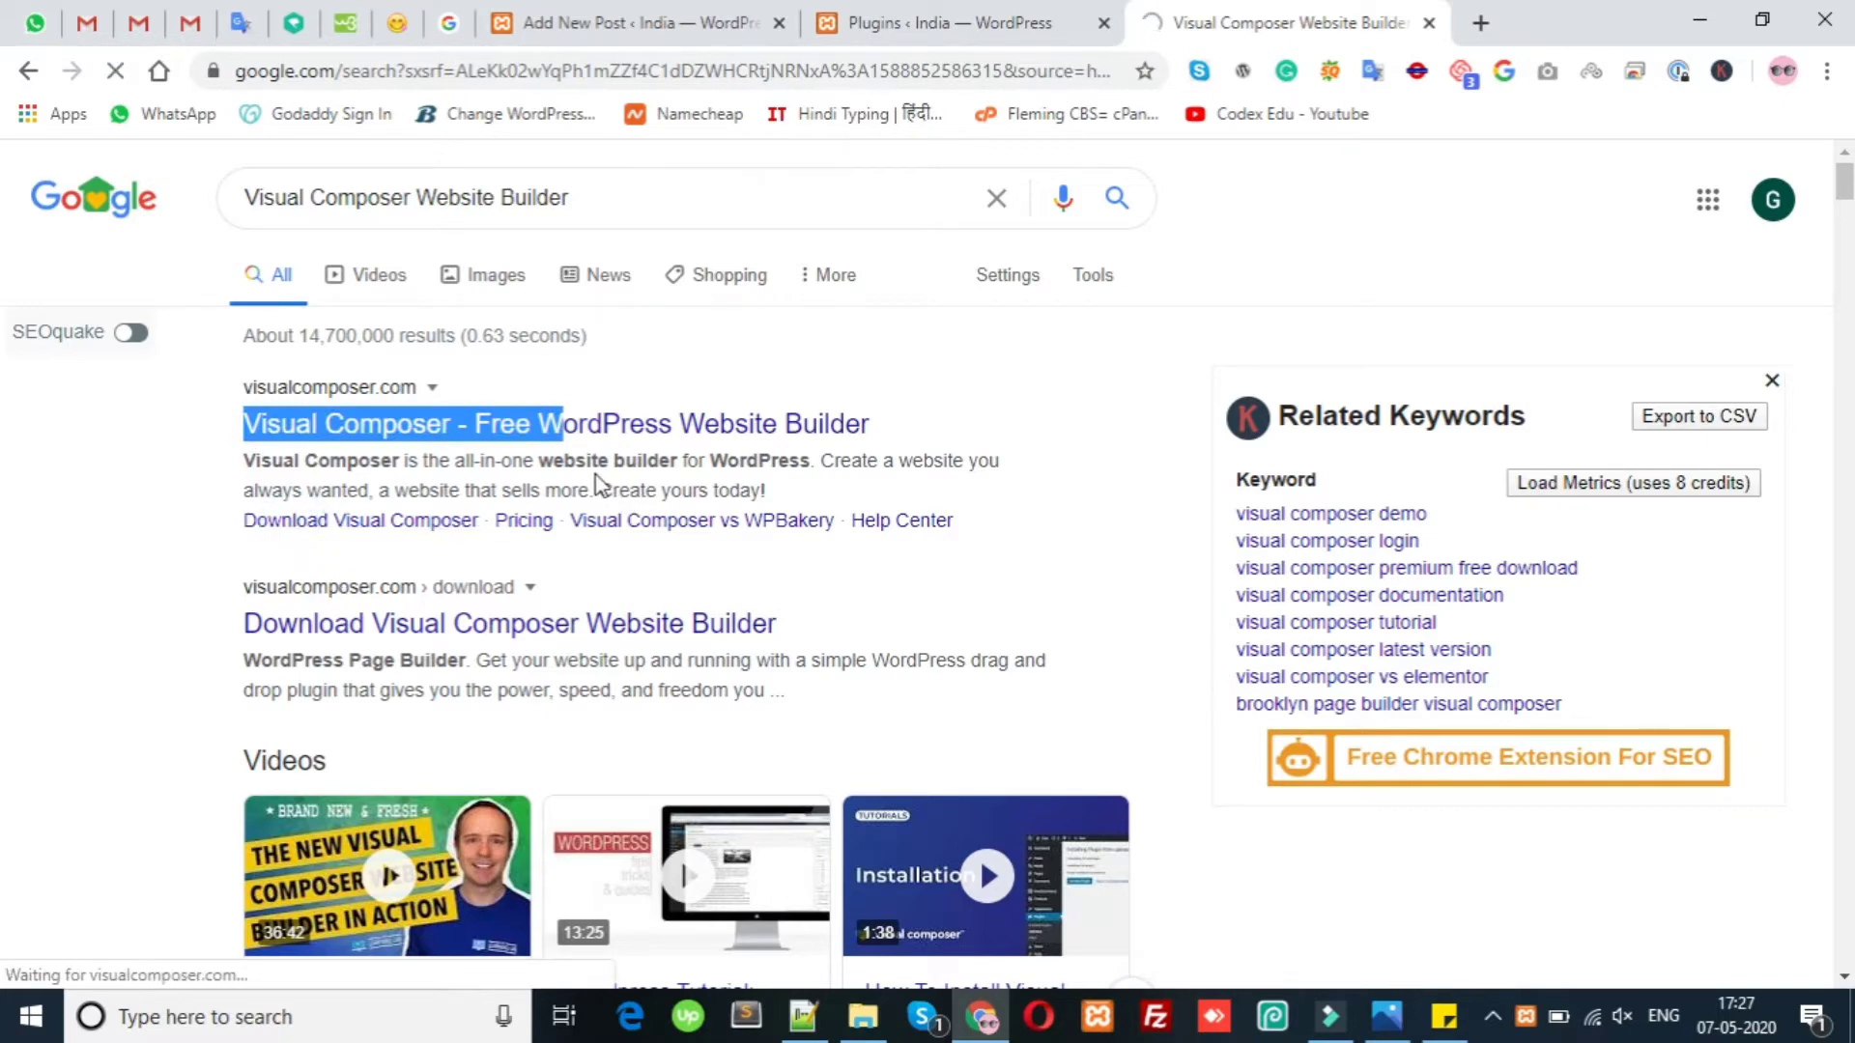
left_click(663, 481)
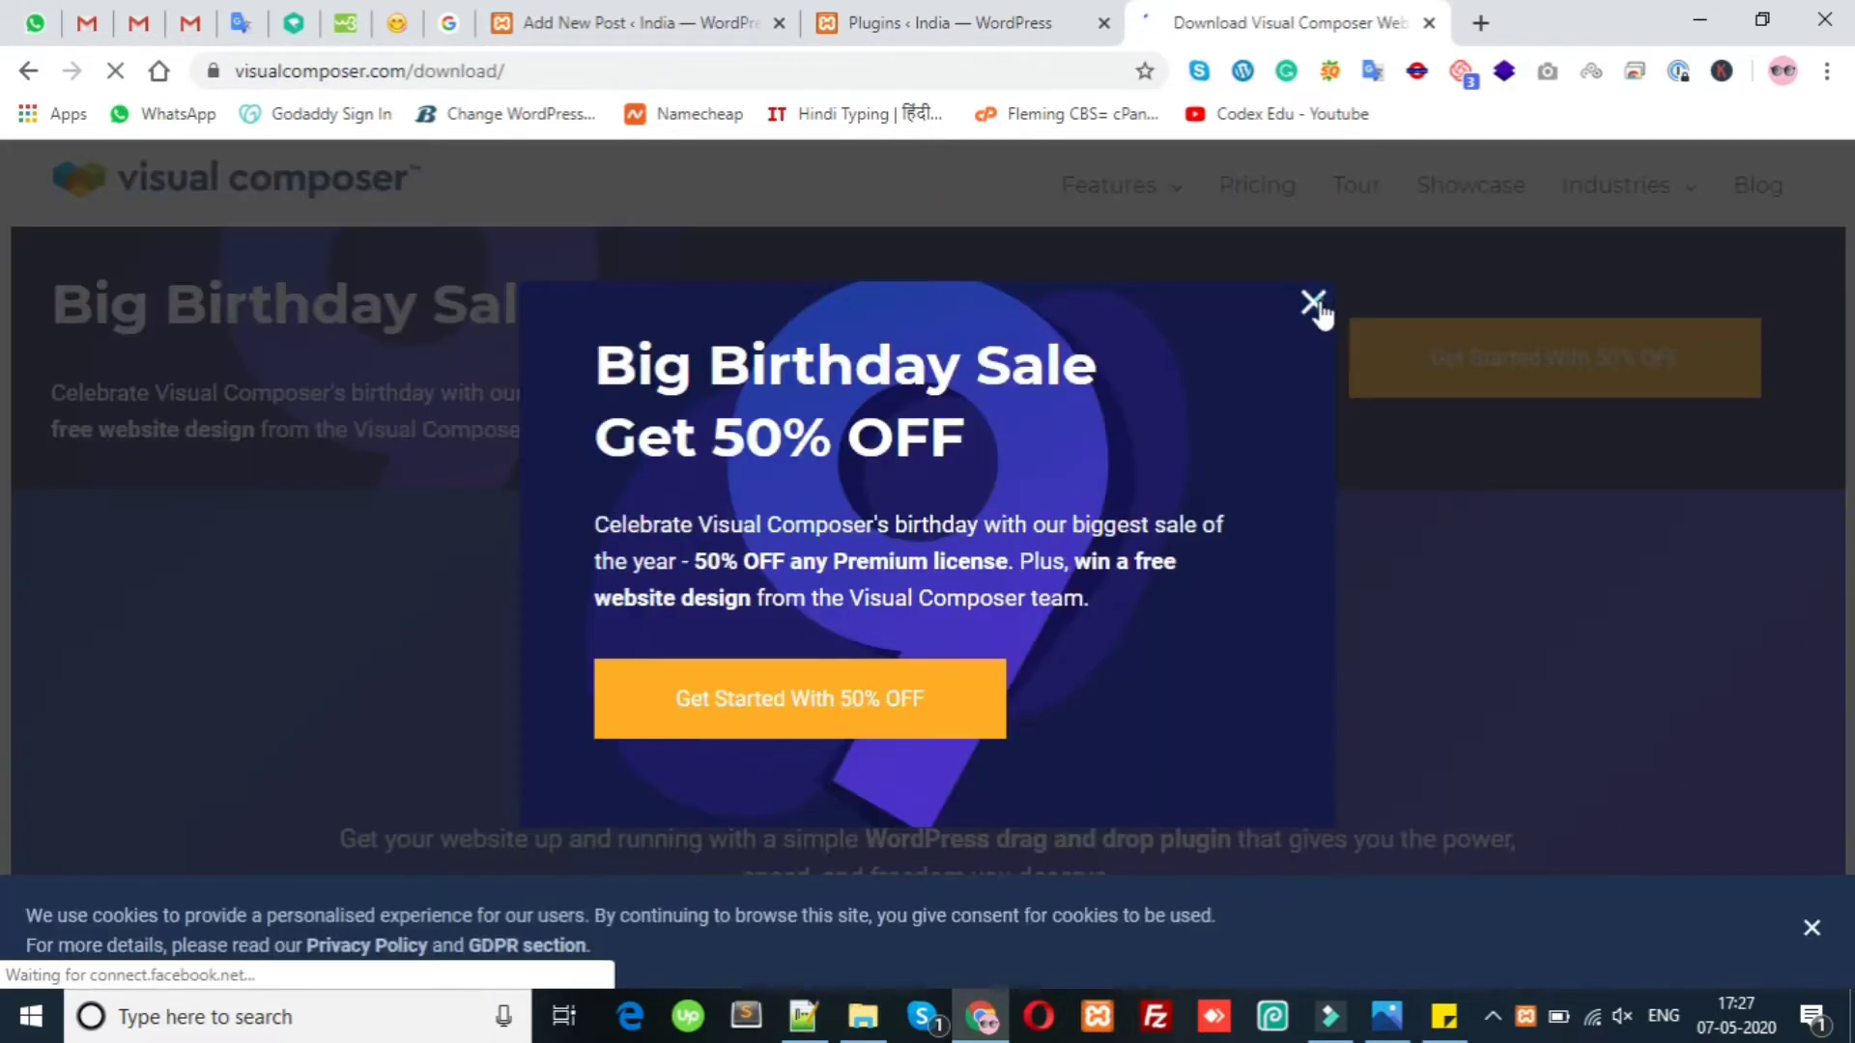
left_click(1313, 303)
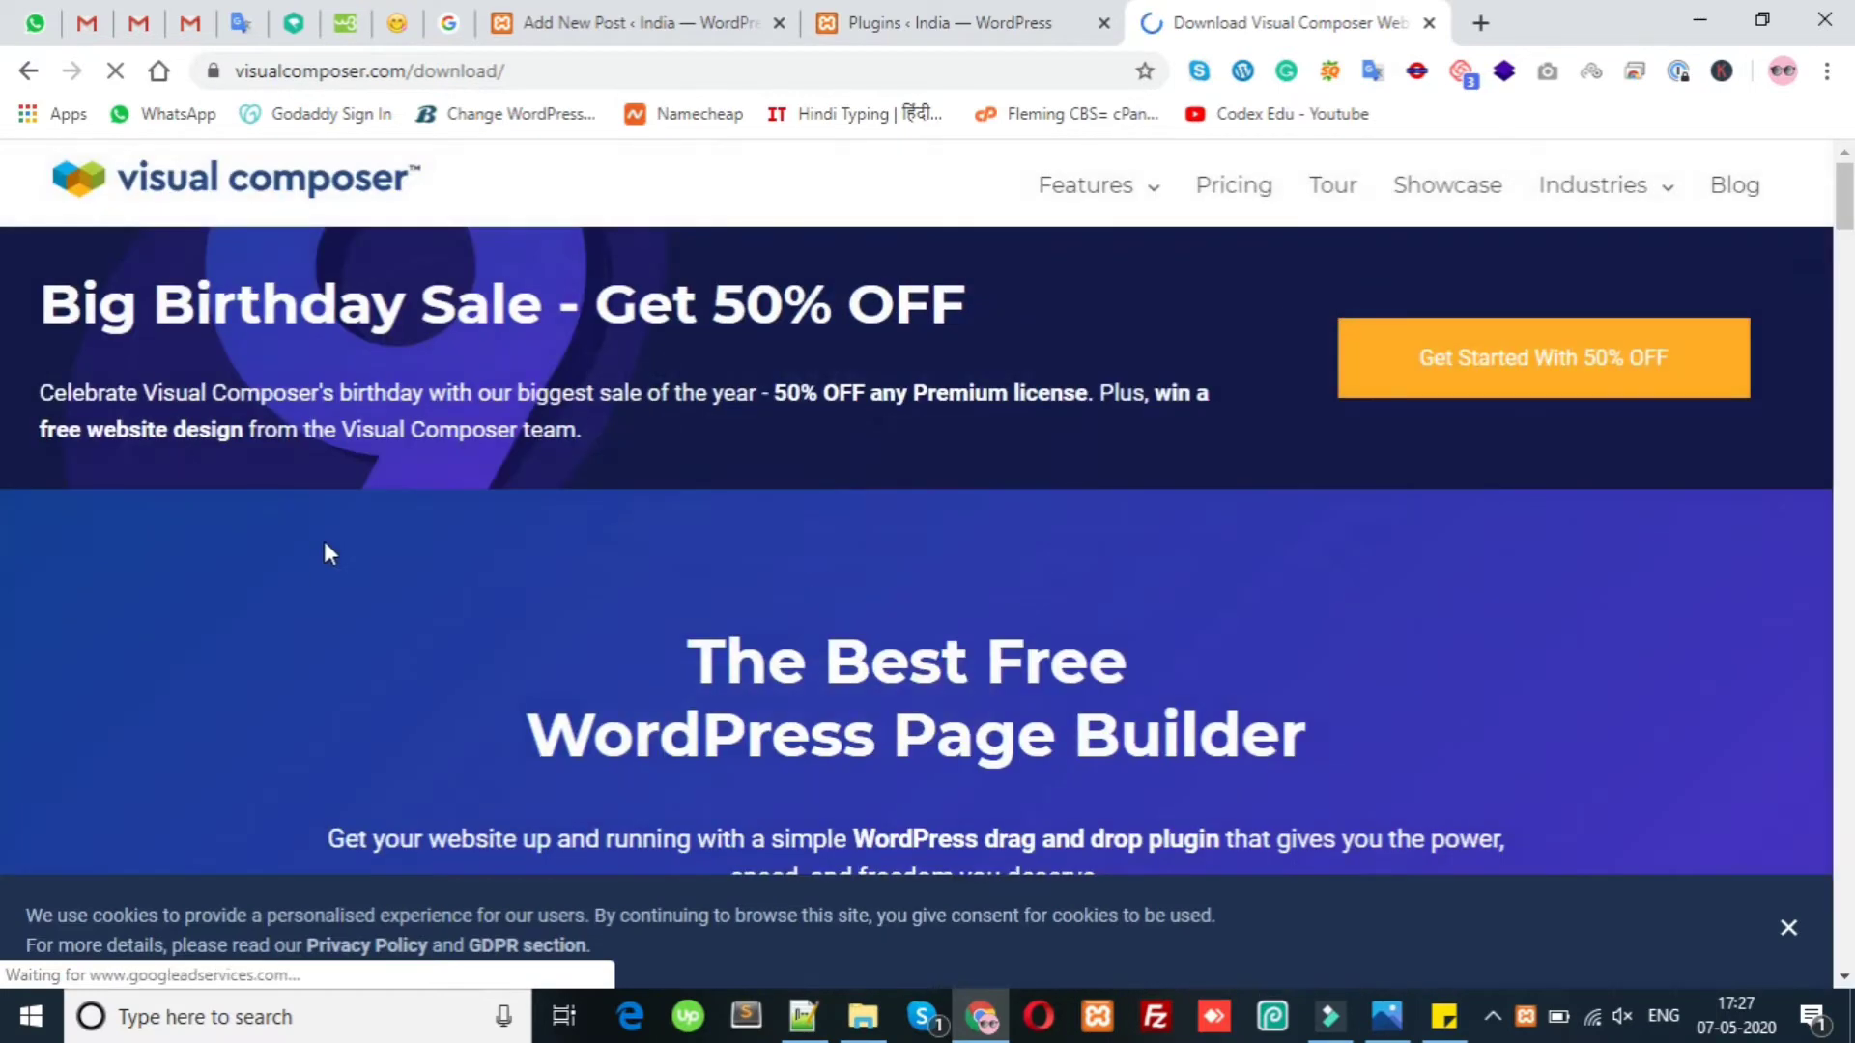
Look over the sale banner and download form on the Visual Composer page, and collapse the feedback survey.
scroll(323, 543, "down", 5)
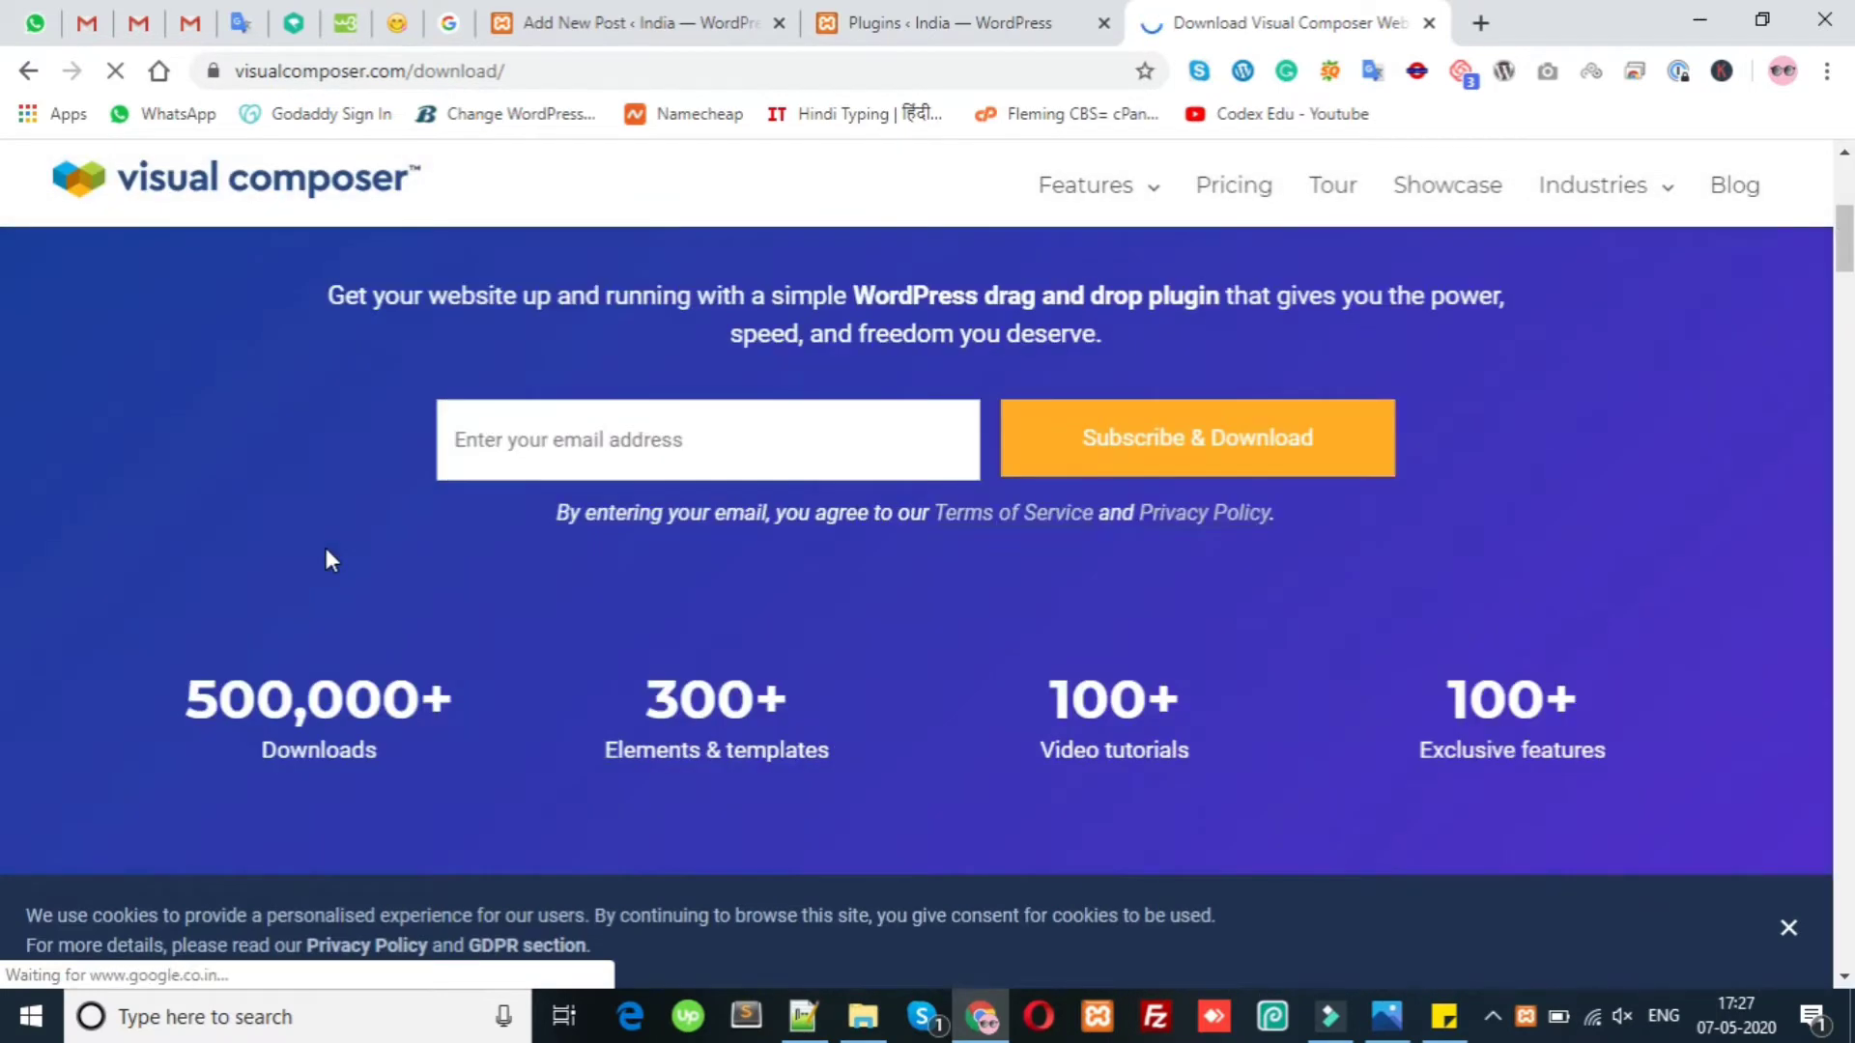
scroll(426, 502, "up", 5)
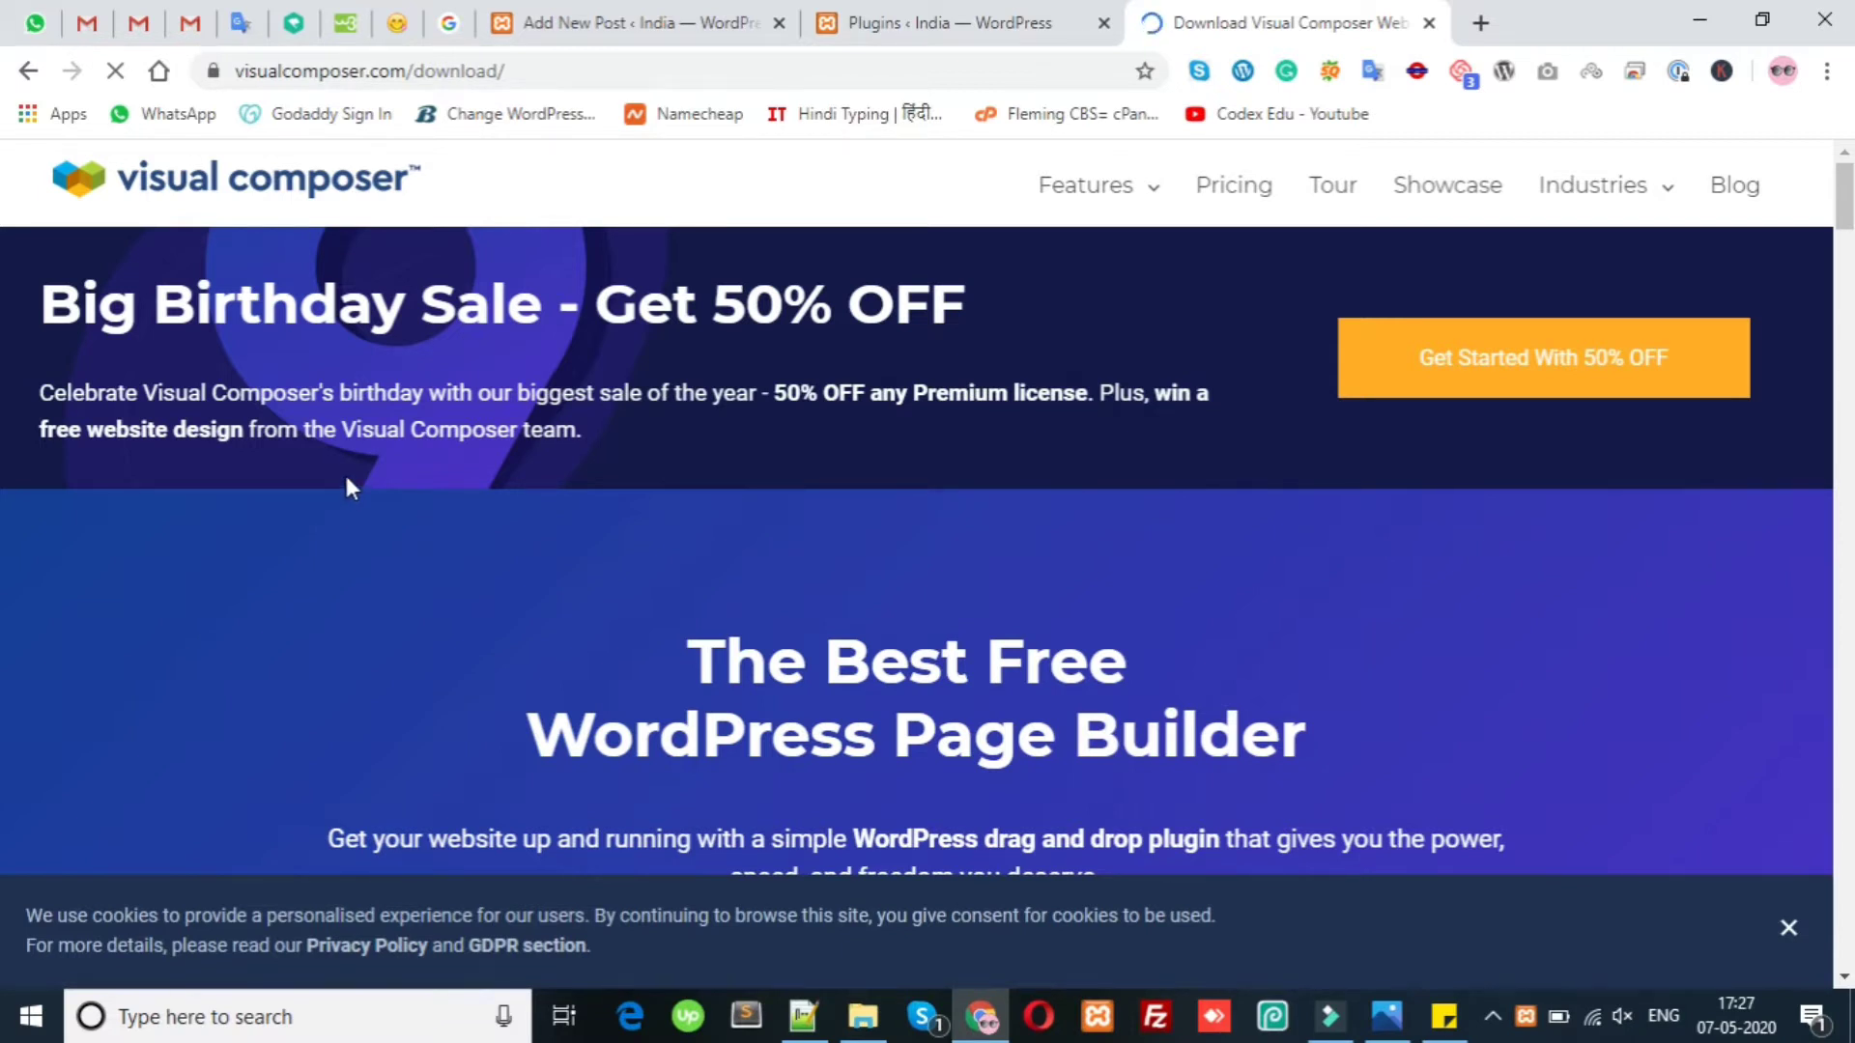
right_click(1233, 203)
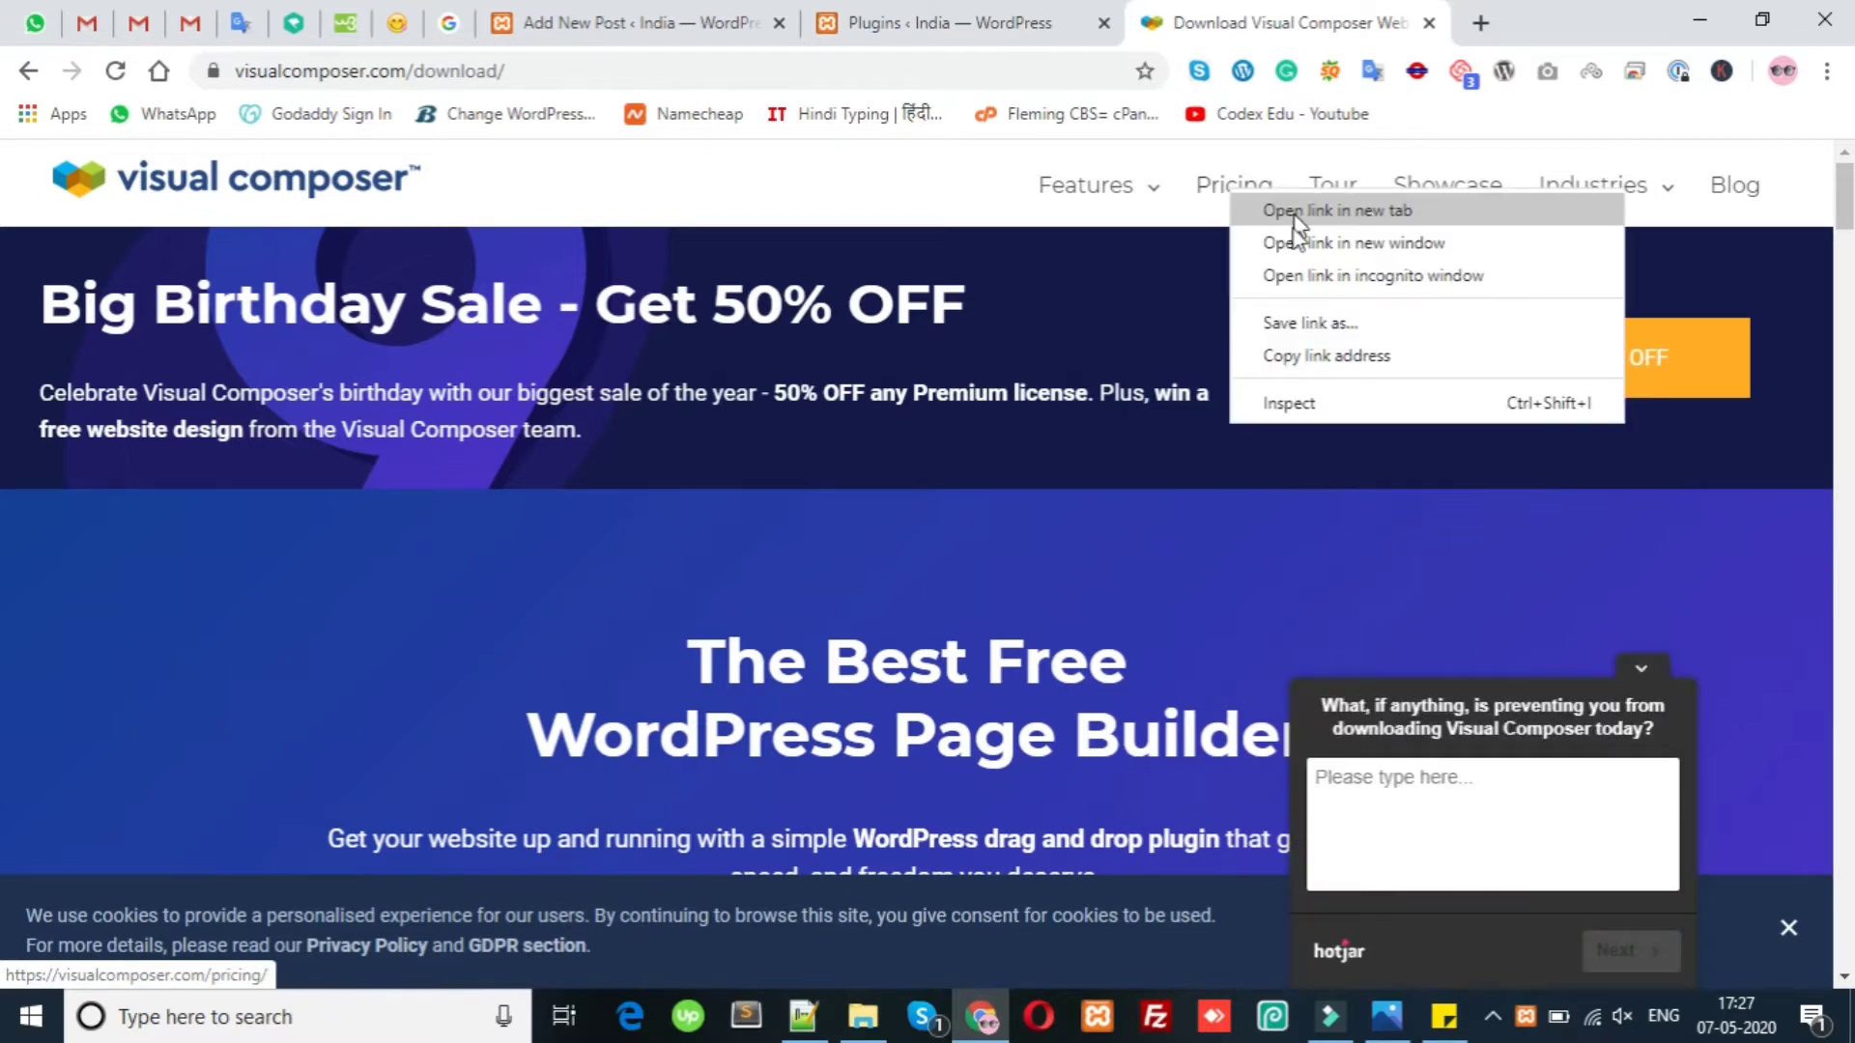
left_click(1348, 499)
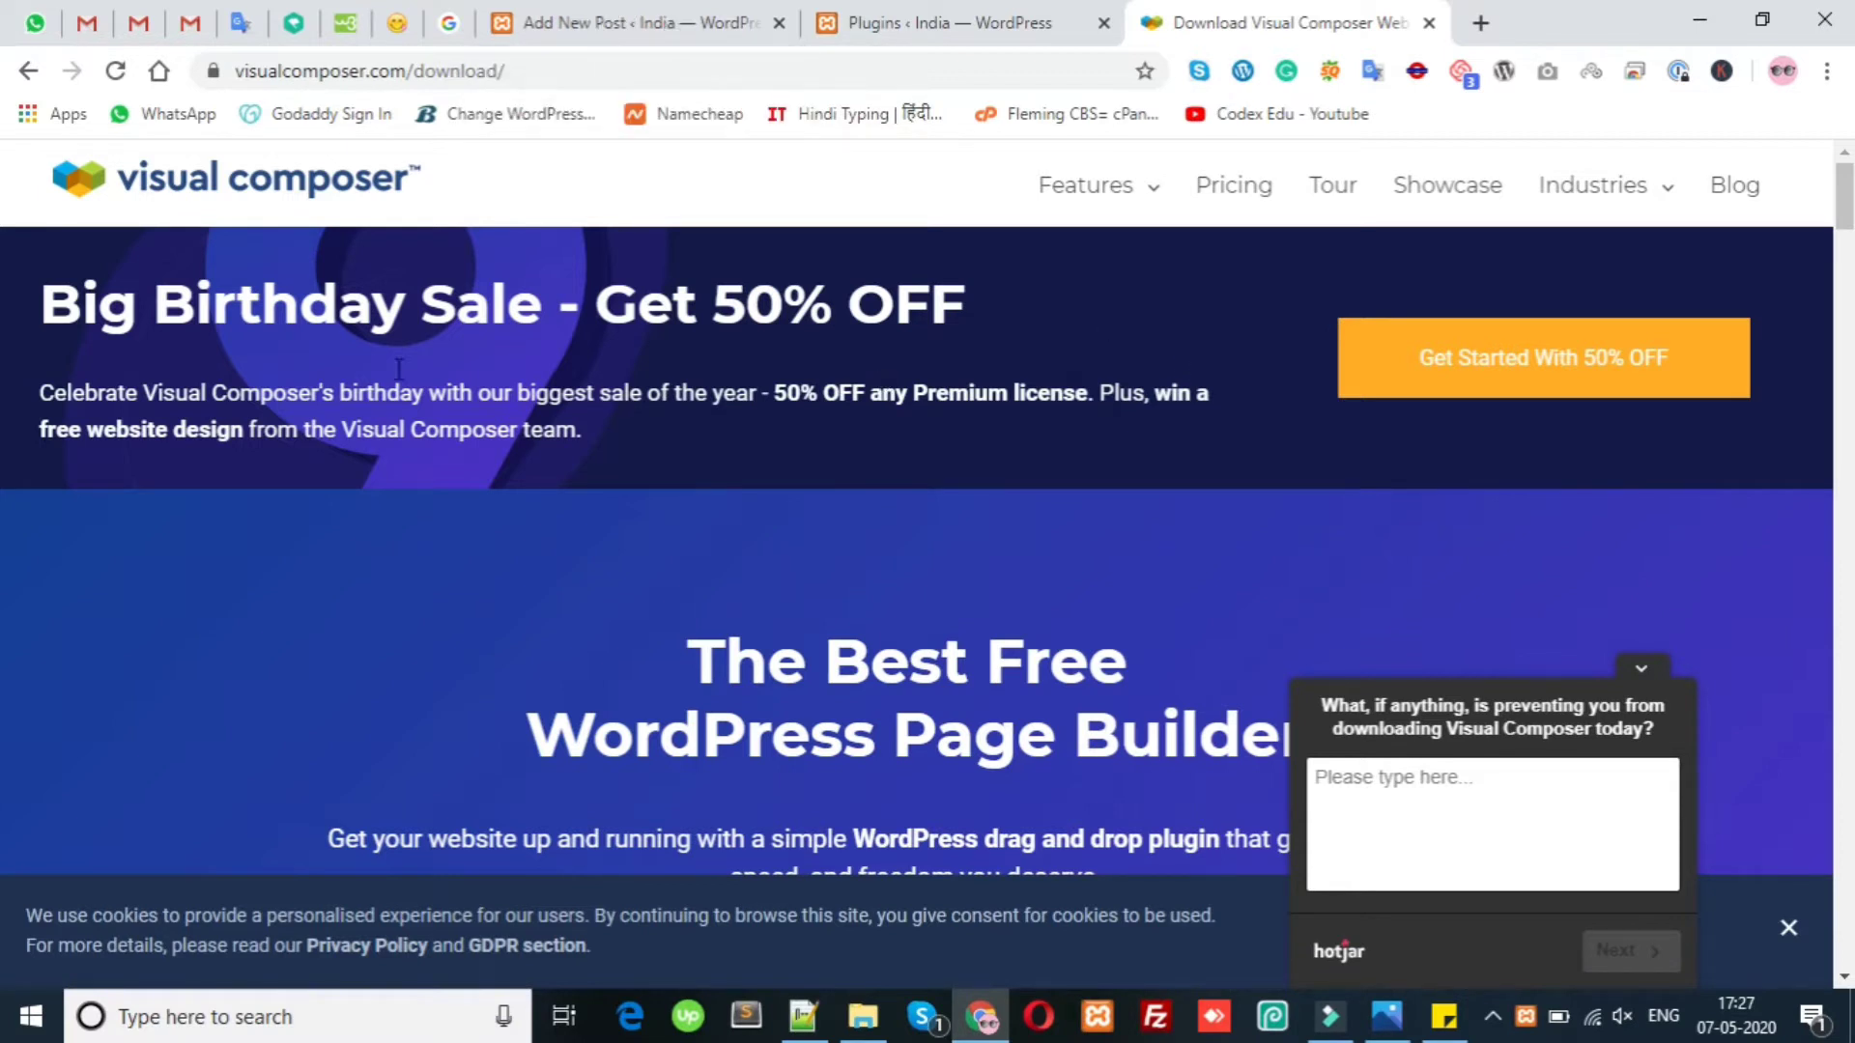
left_click(1648, 663)
Examine the Visual Composer download page's sections on templates, design control, design freedom and the interface.
scroll(3, 261, "down", 5)
scroll(3, 261, "down", 10)
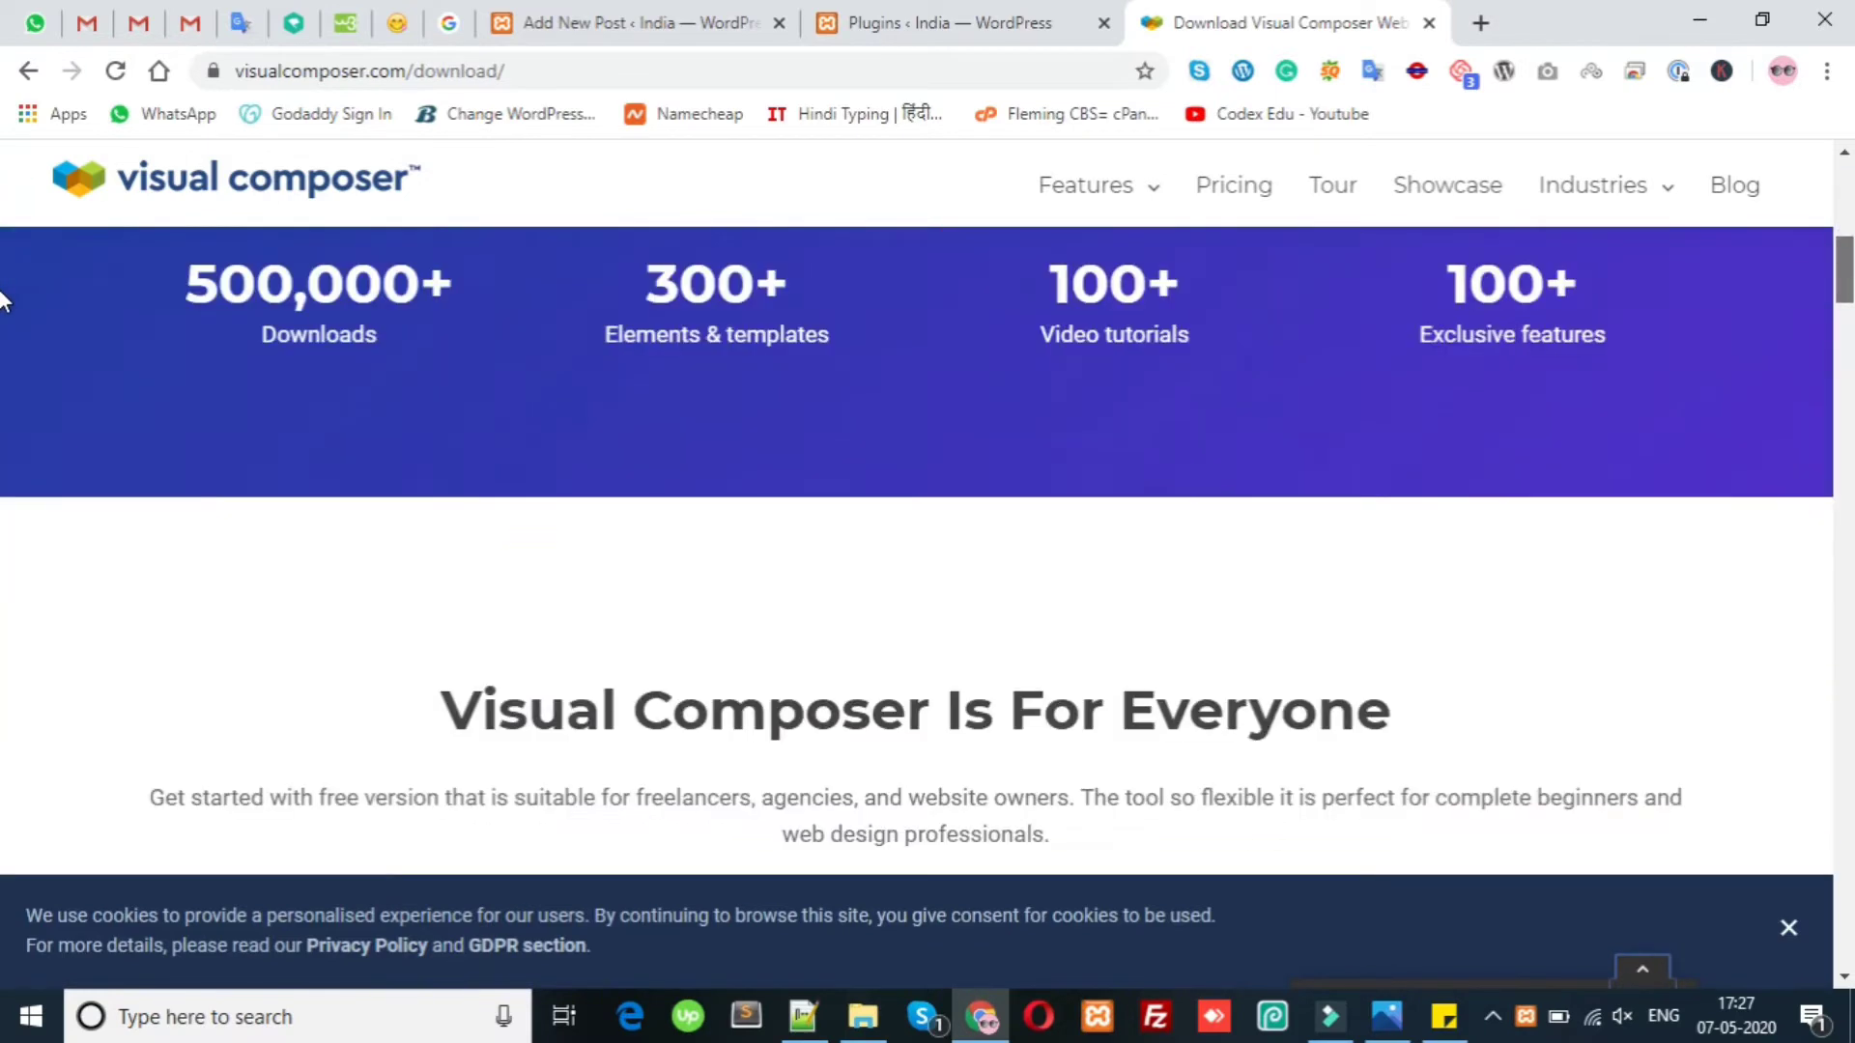
scroll(3, 357, "down", 10)
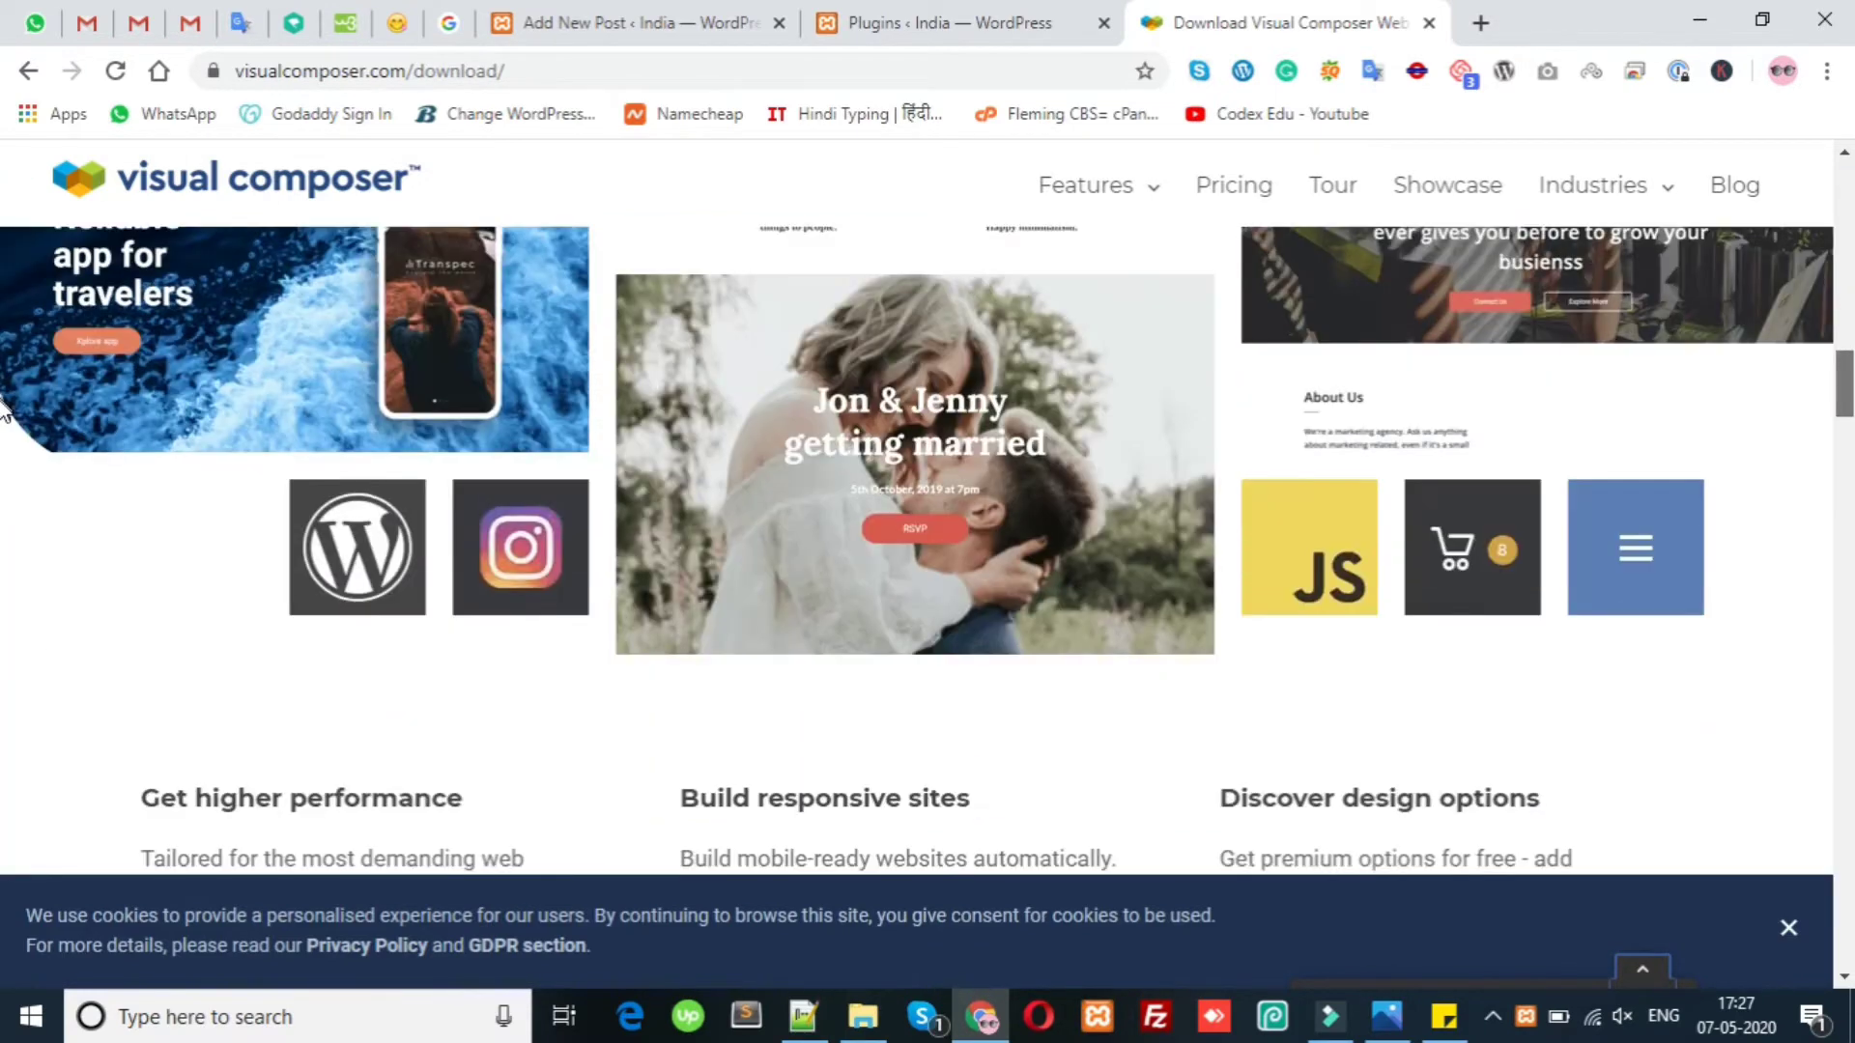
scroll(3, 493, "down", 2)
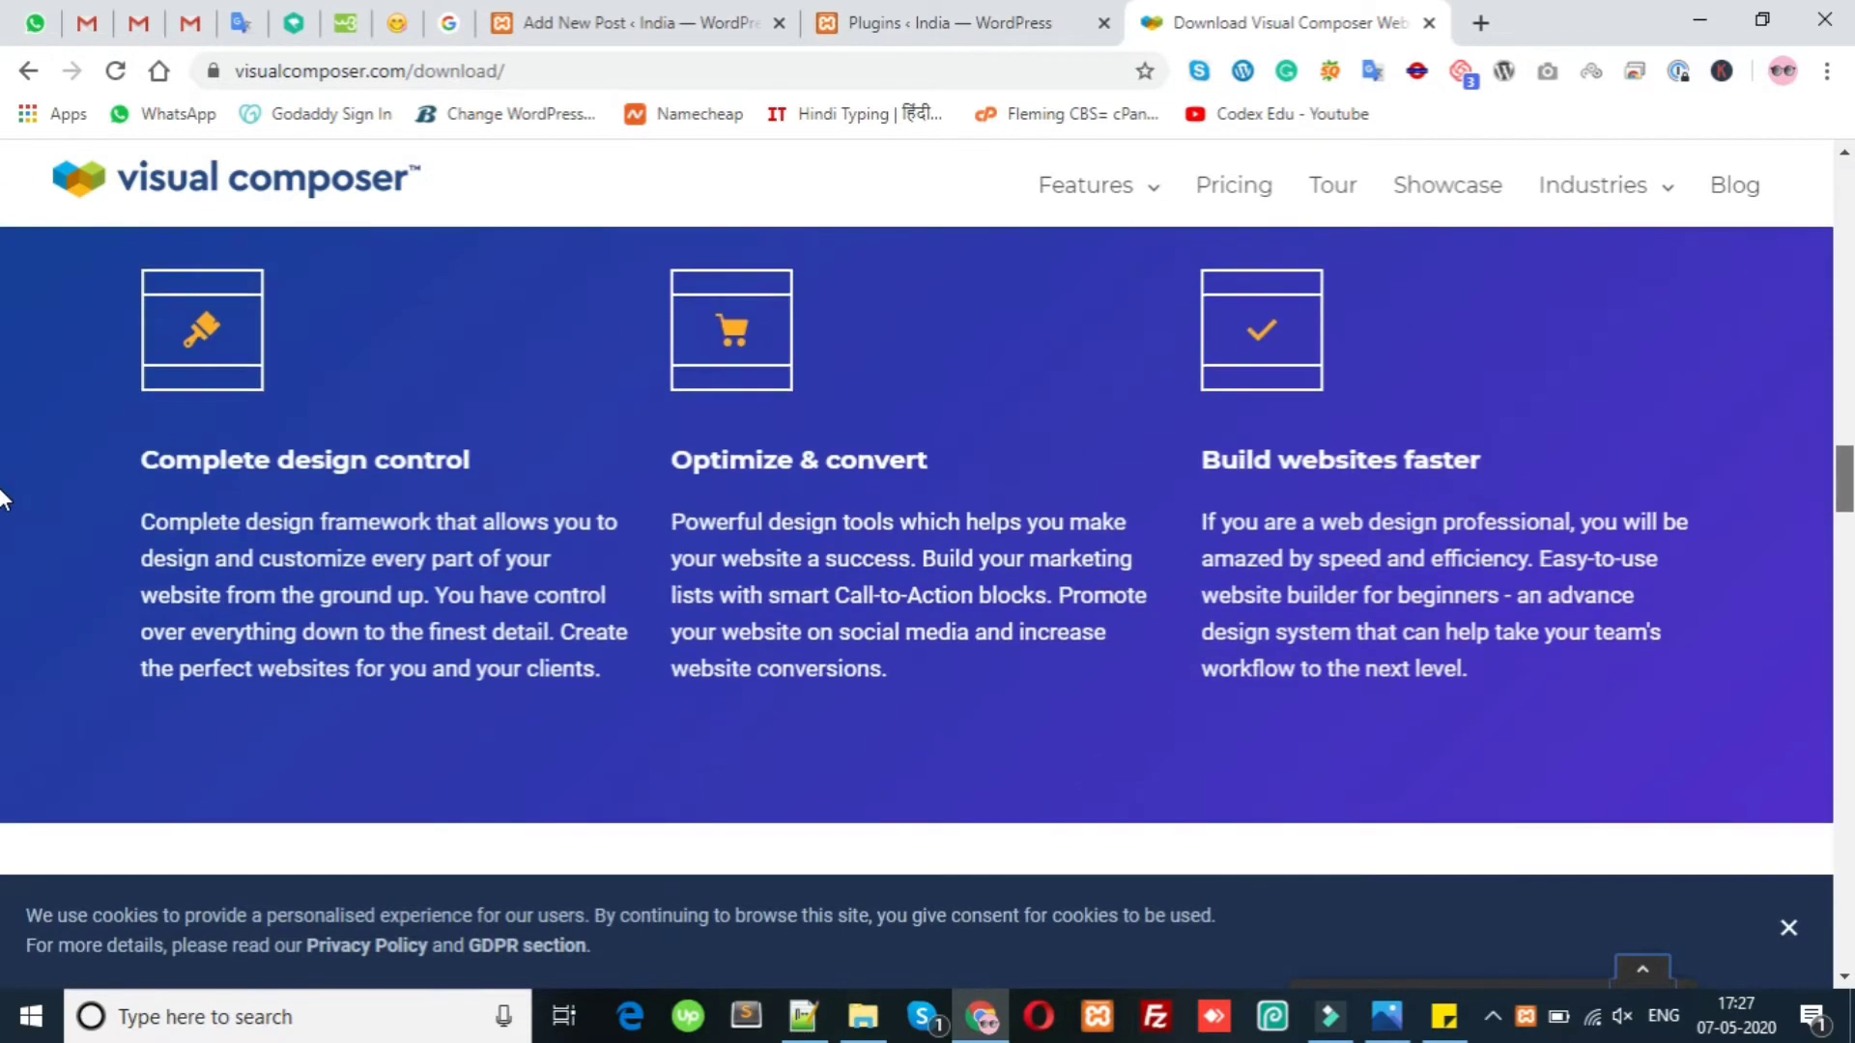
scroll(3, 497, "down", 10)
scroll(3, 573, "up", 1)
scroll(3, 573, "up", 1)
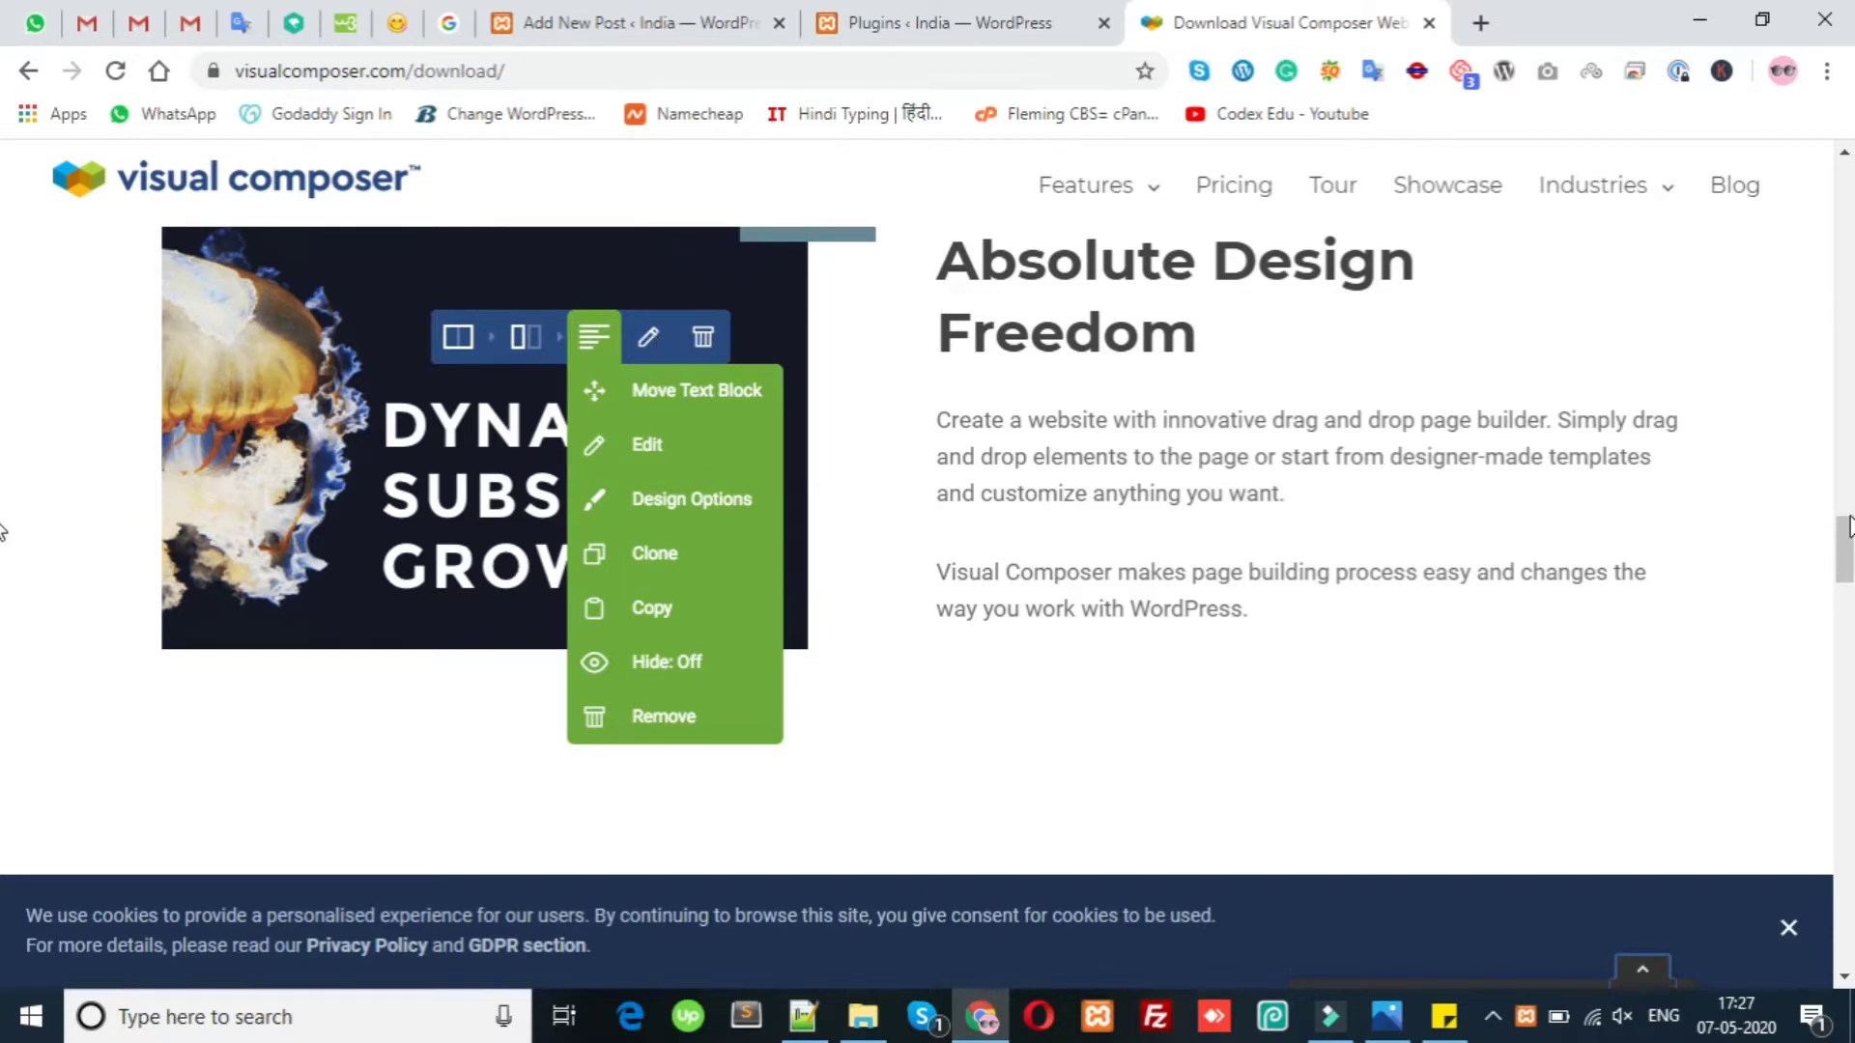
scroll(2, 579, "down", 6)
scroll(3, 624, "up", 3)
scroll(3, 619, "down", 1)
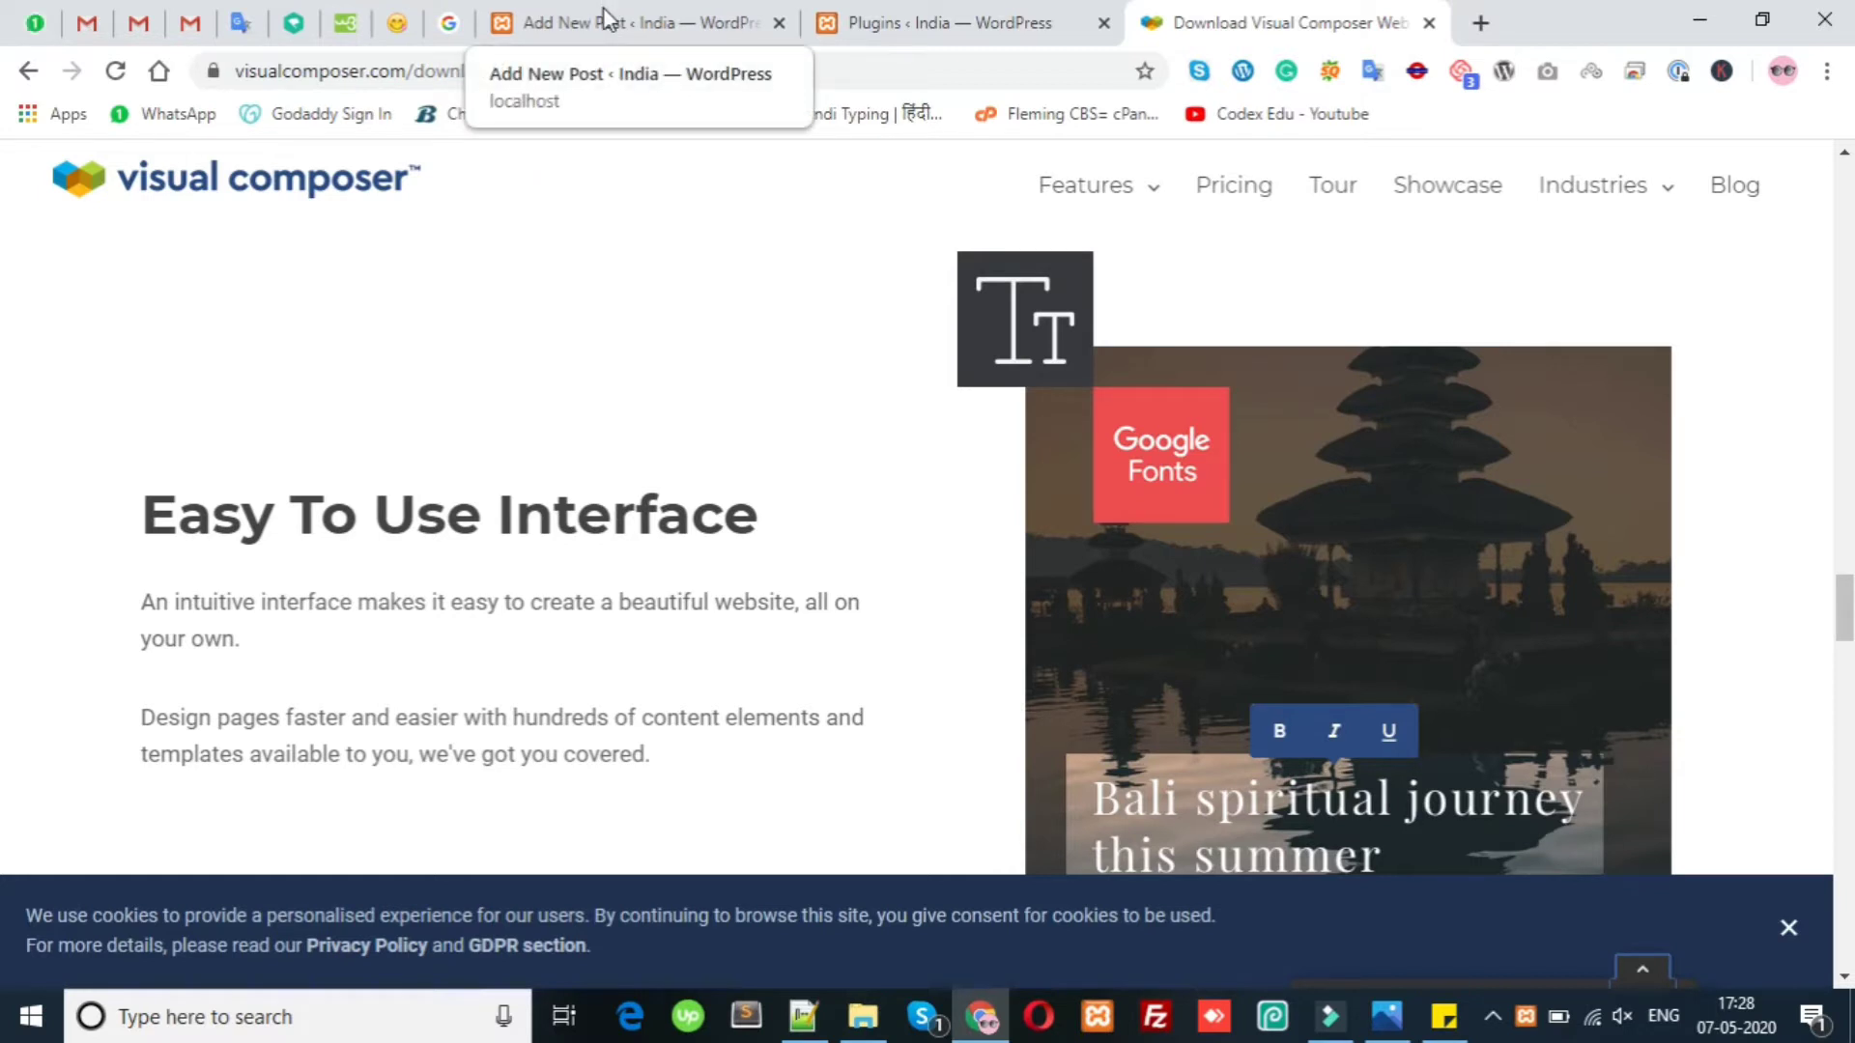
Go to WordPress's Add Plugins page and search for the copied name "Visual Composer Website Builder".
left_click(699, 34)
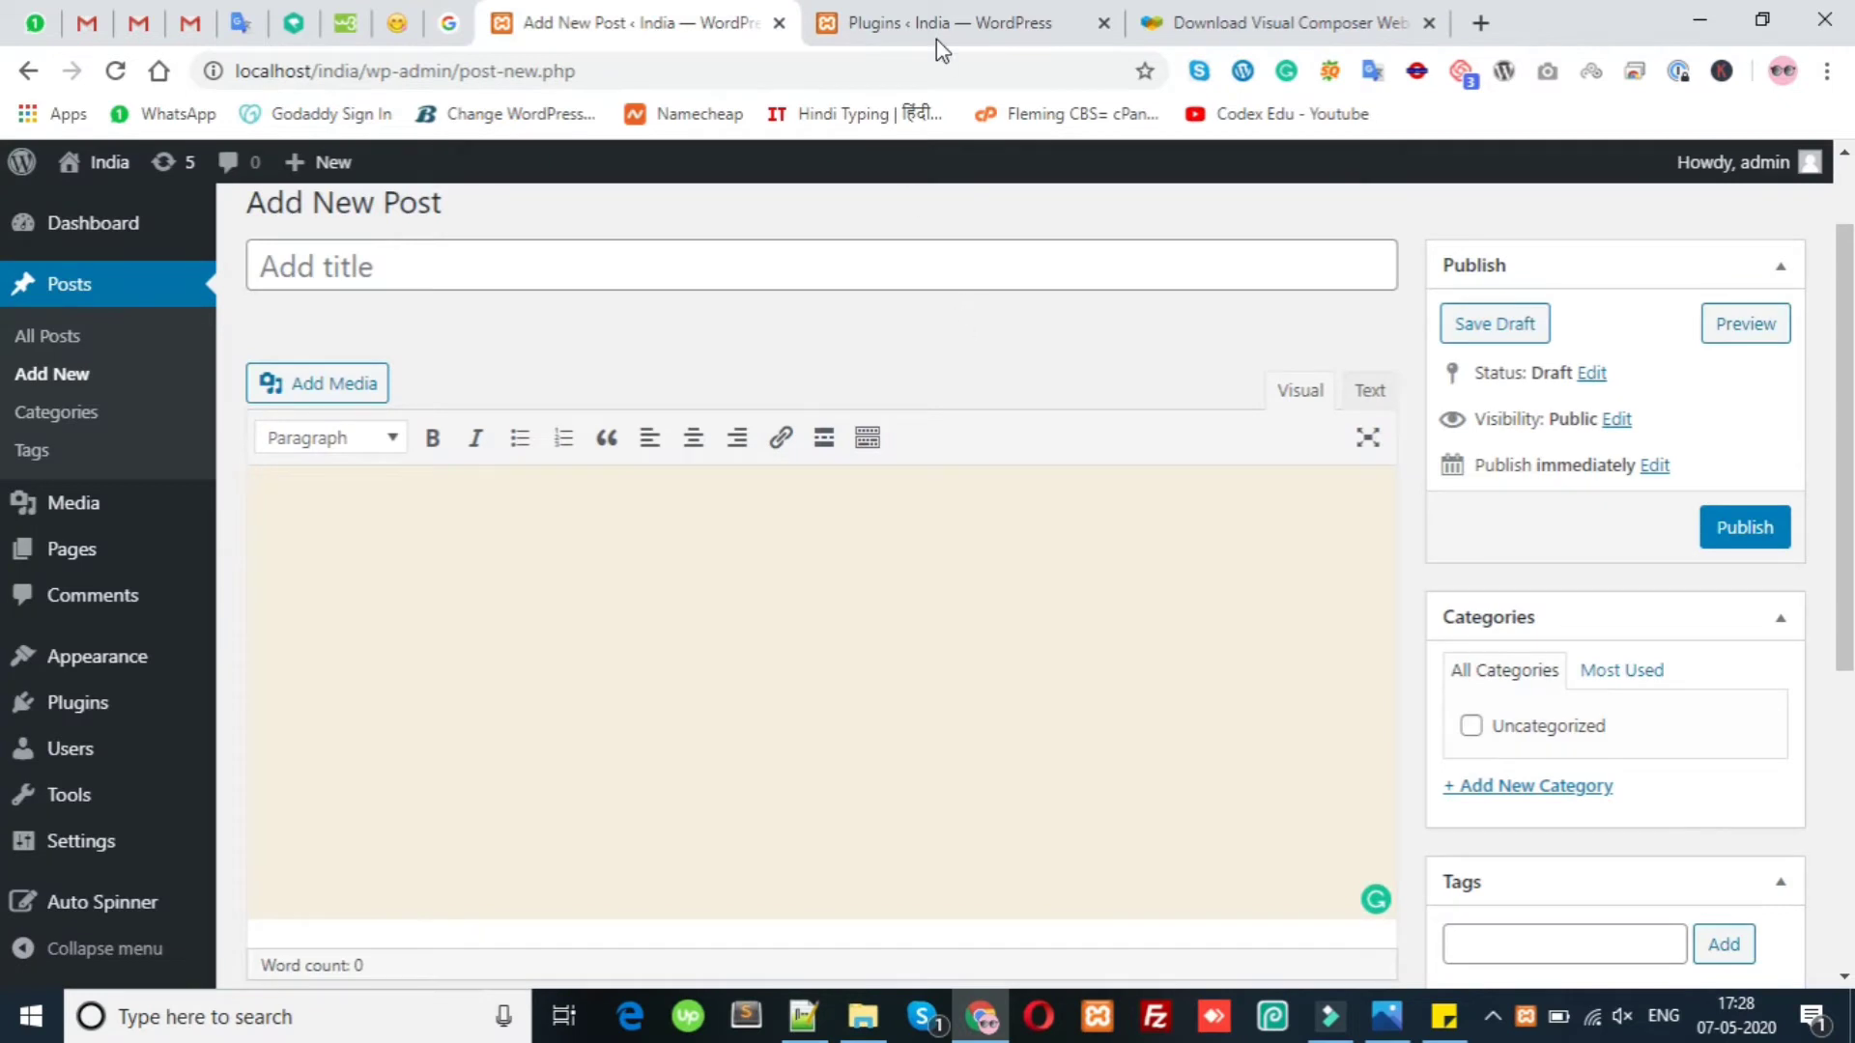
left_click(943, 12)
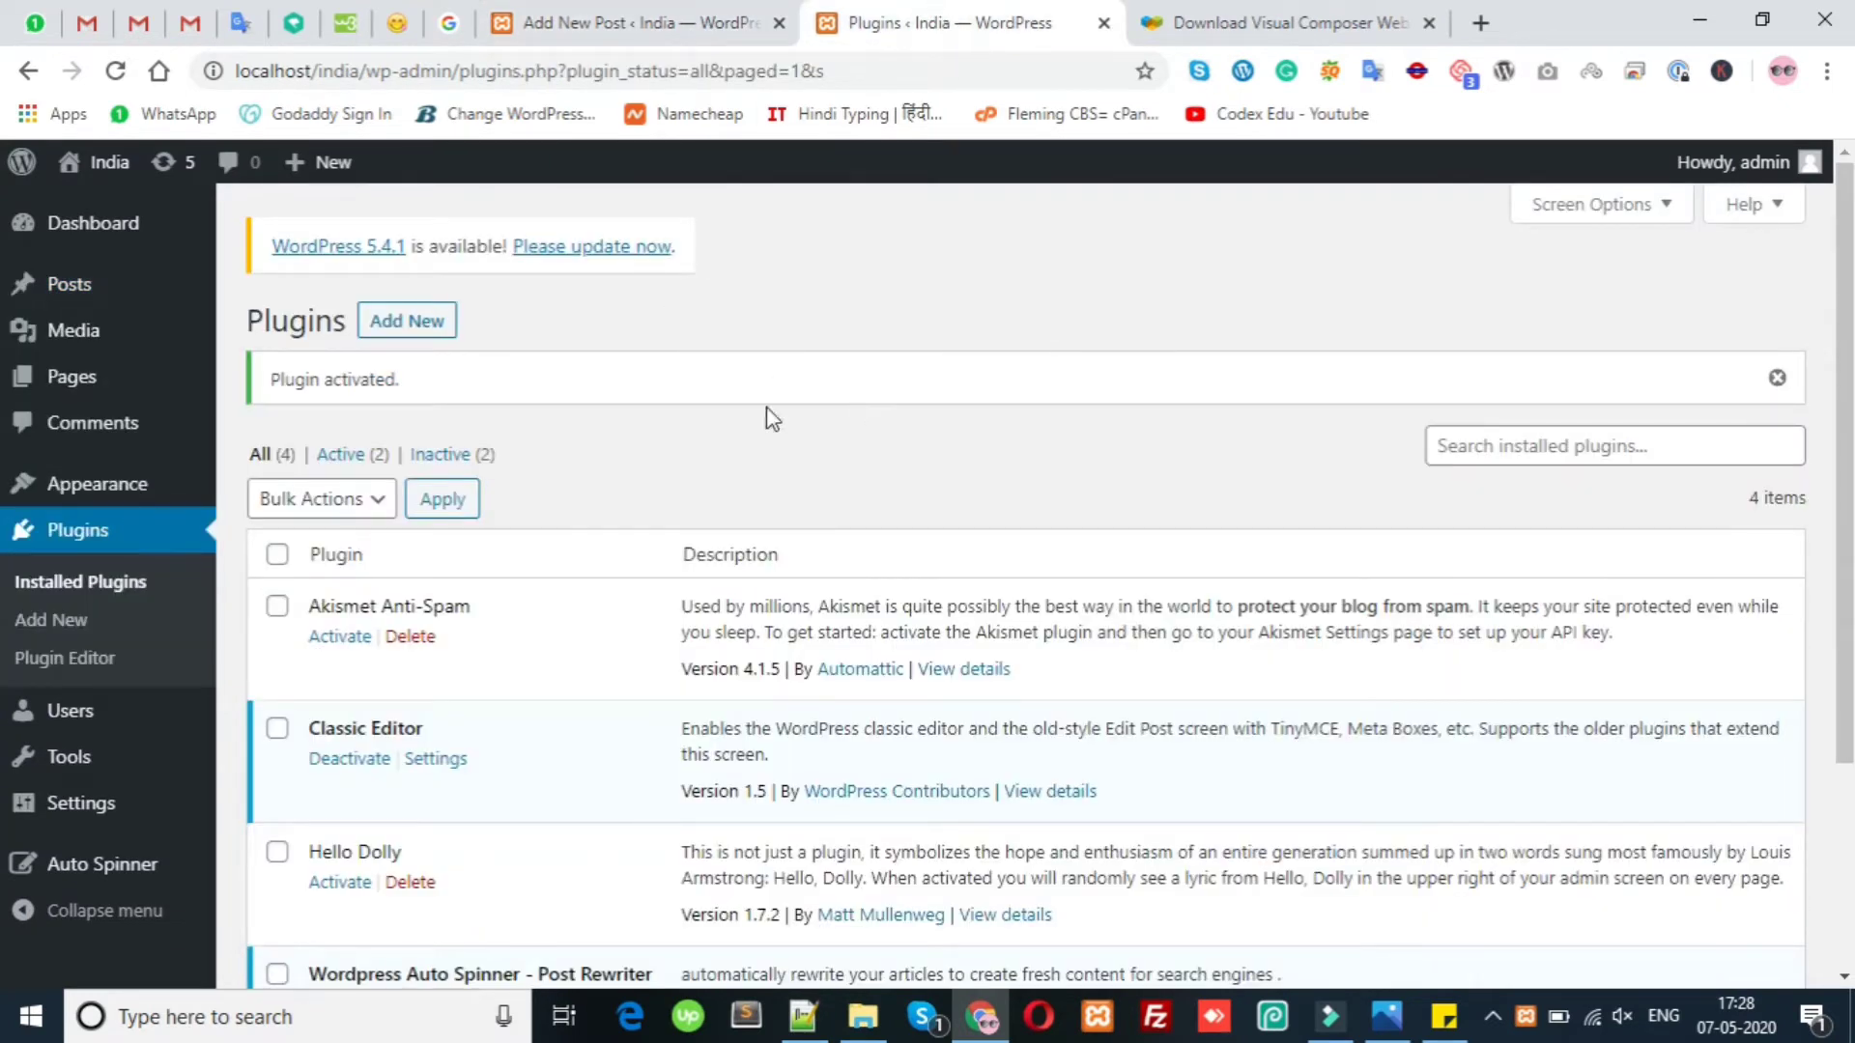
left_click(76, 630)
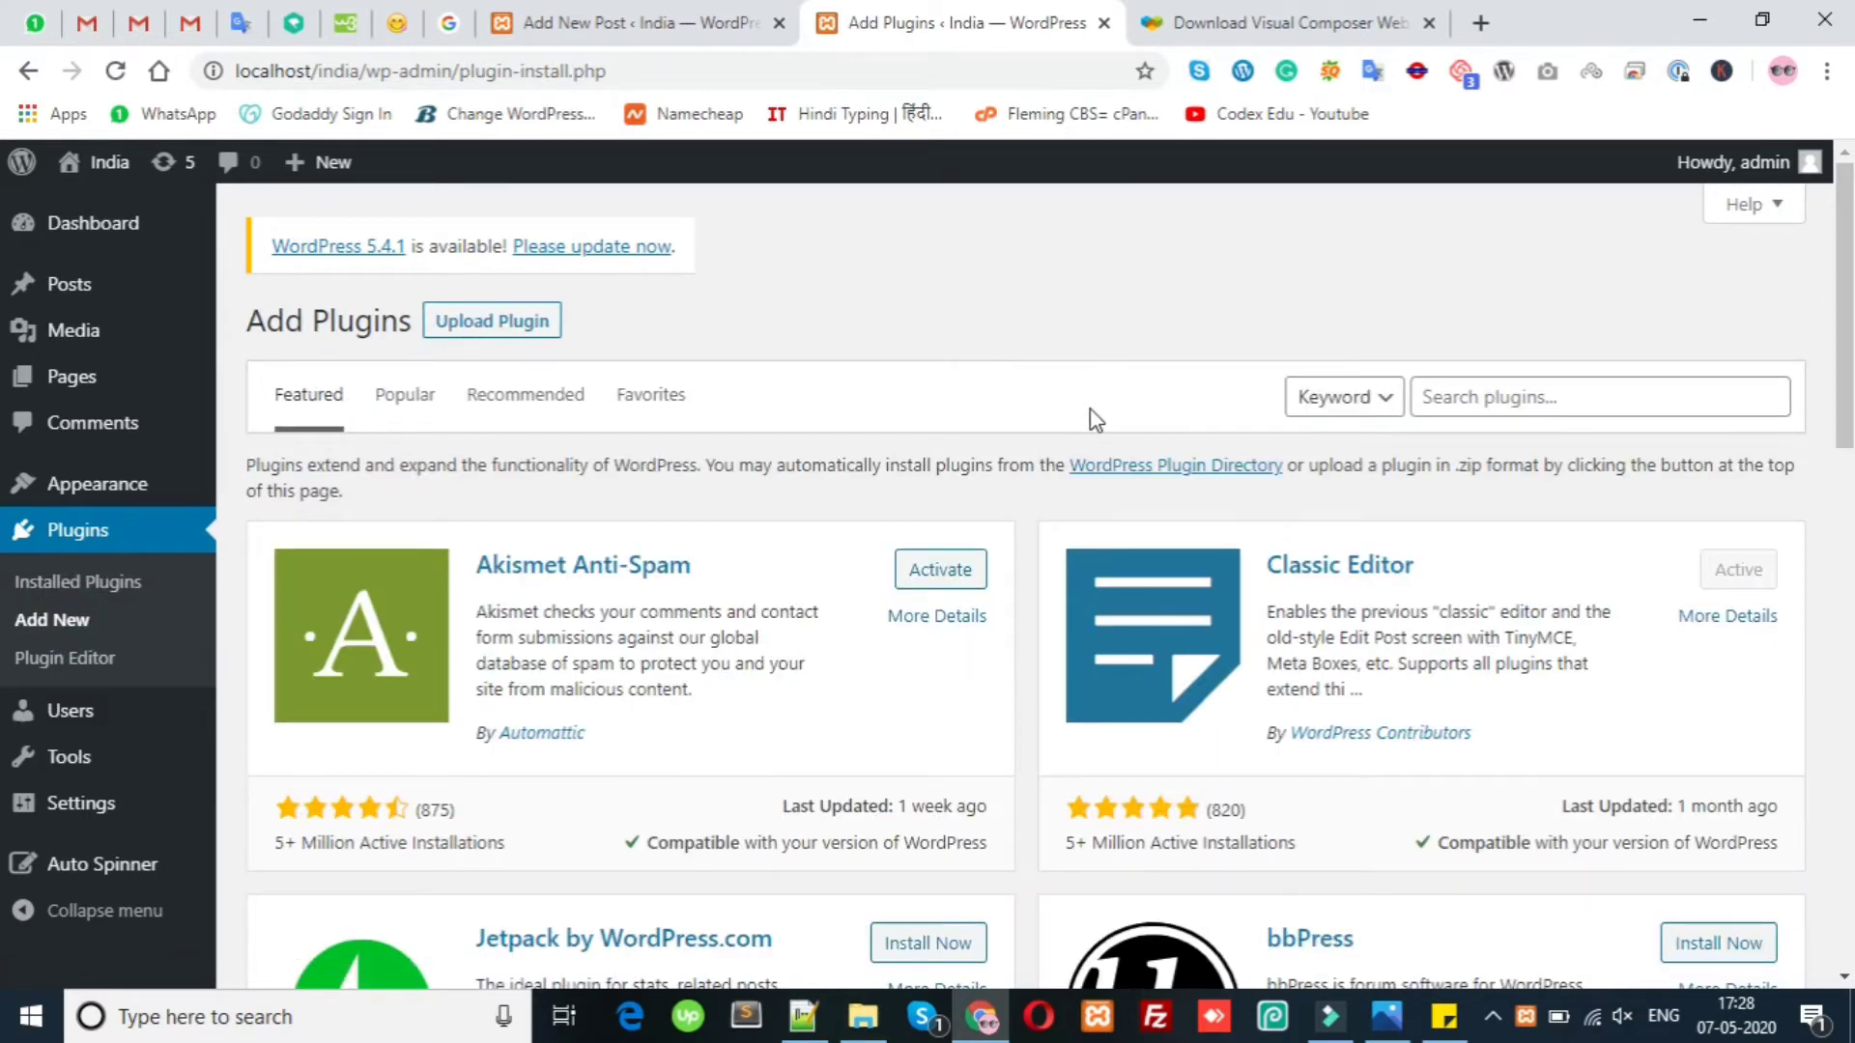
right_click(1498, 407)
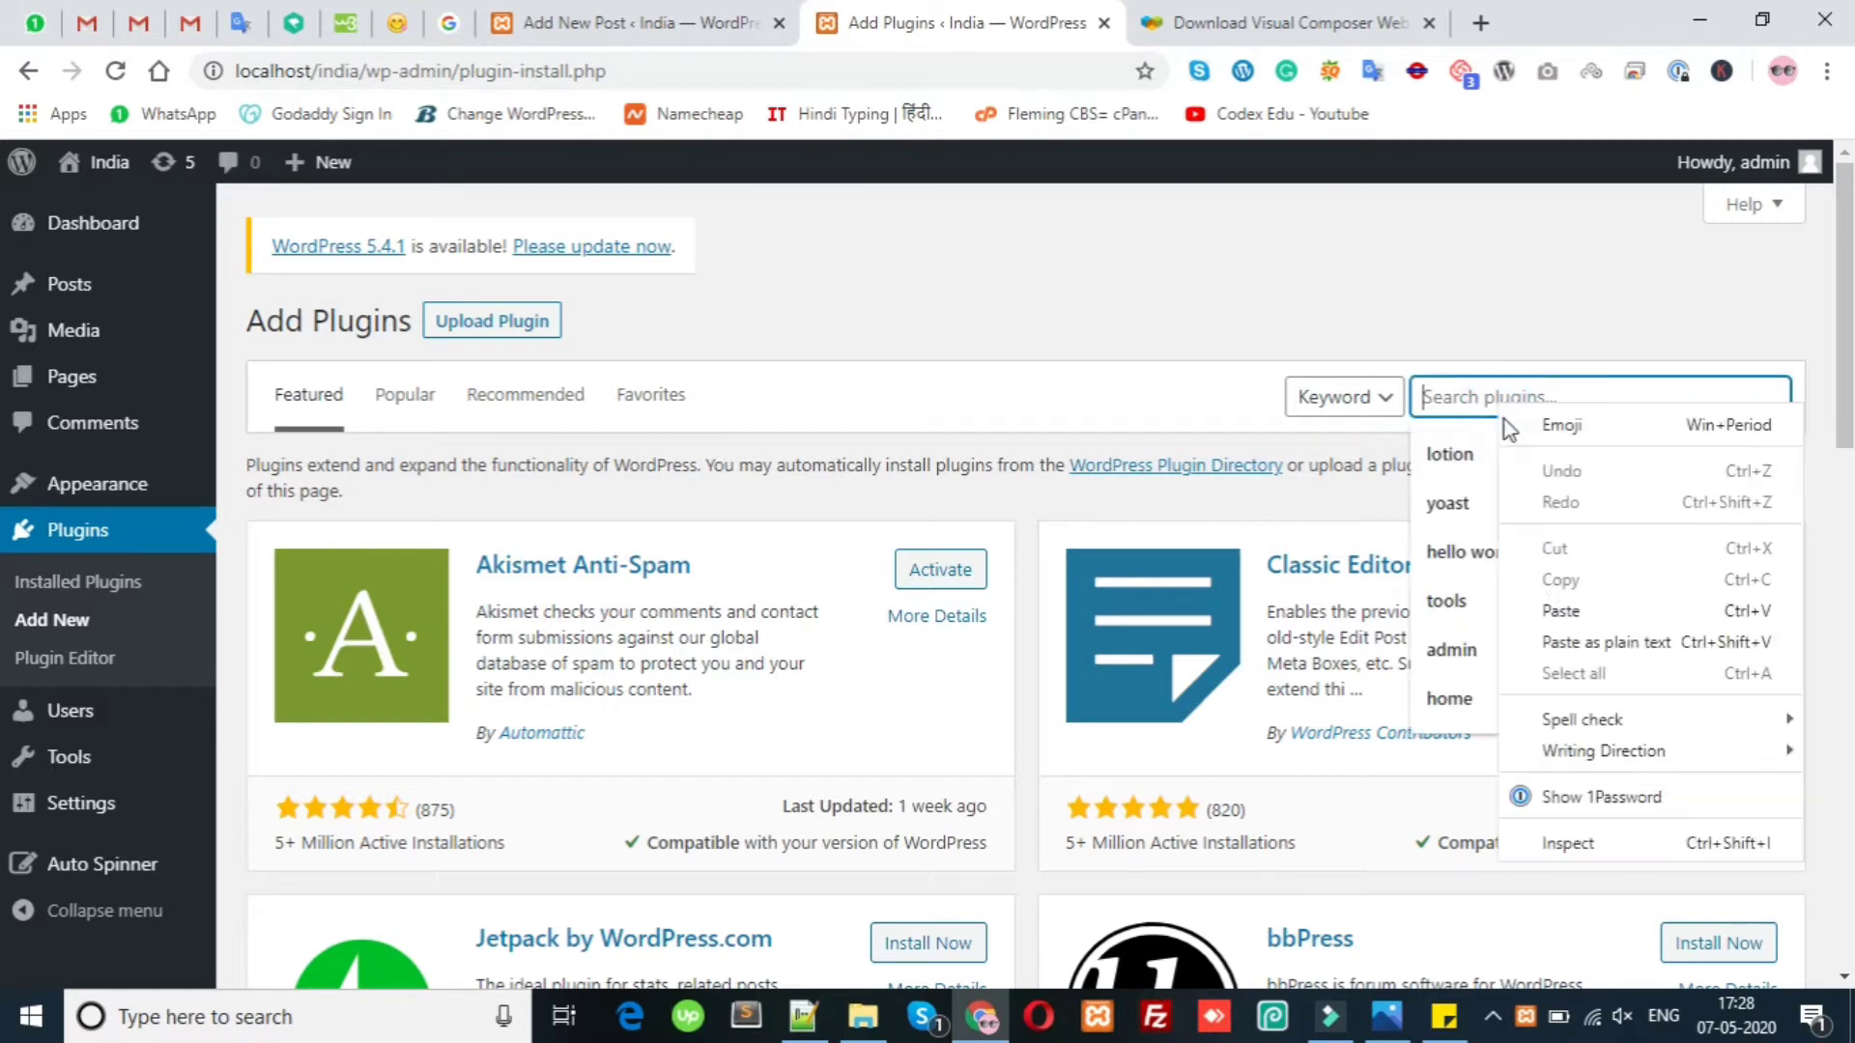
left_click(1557, 643)
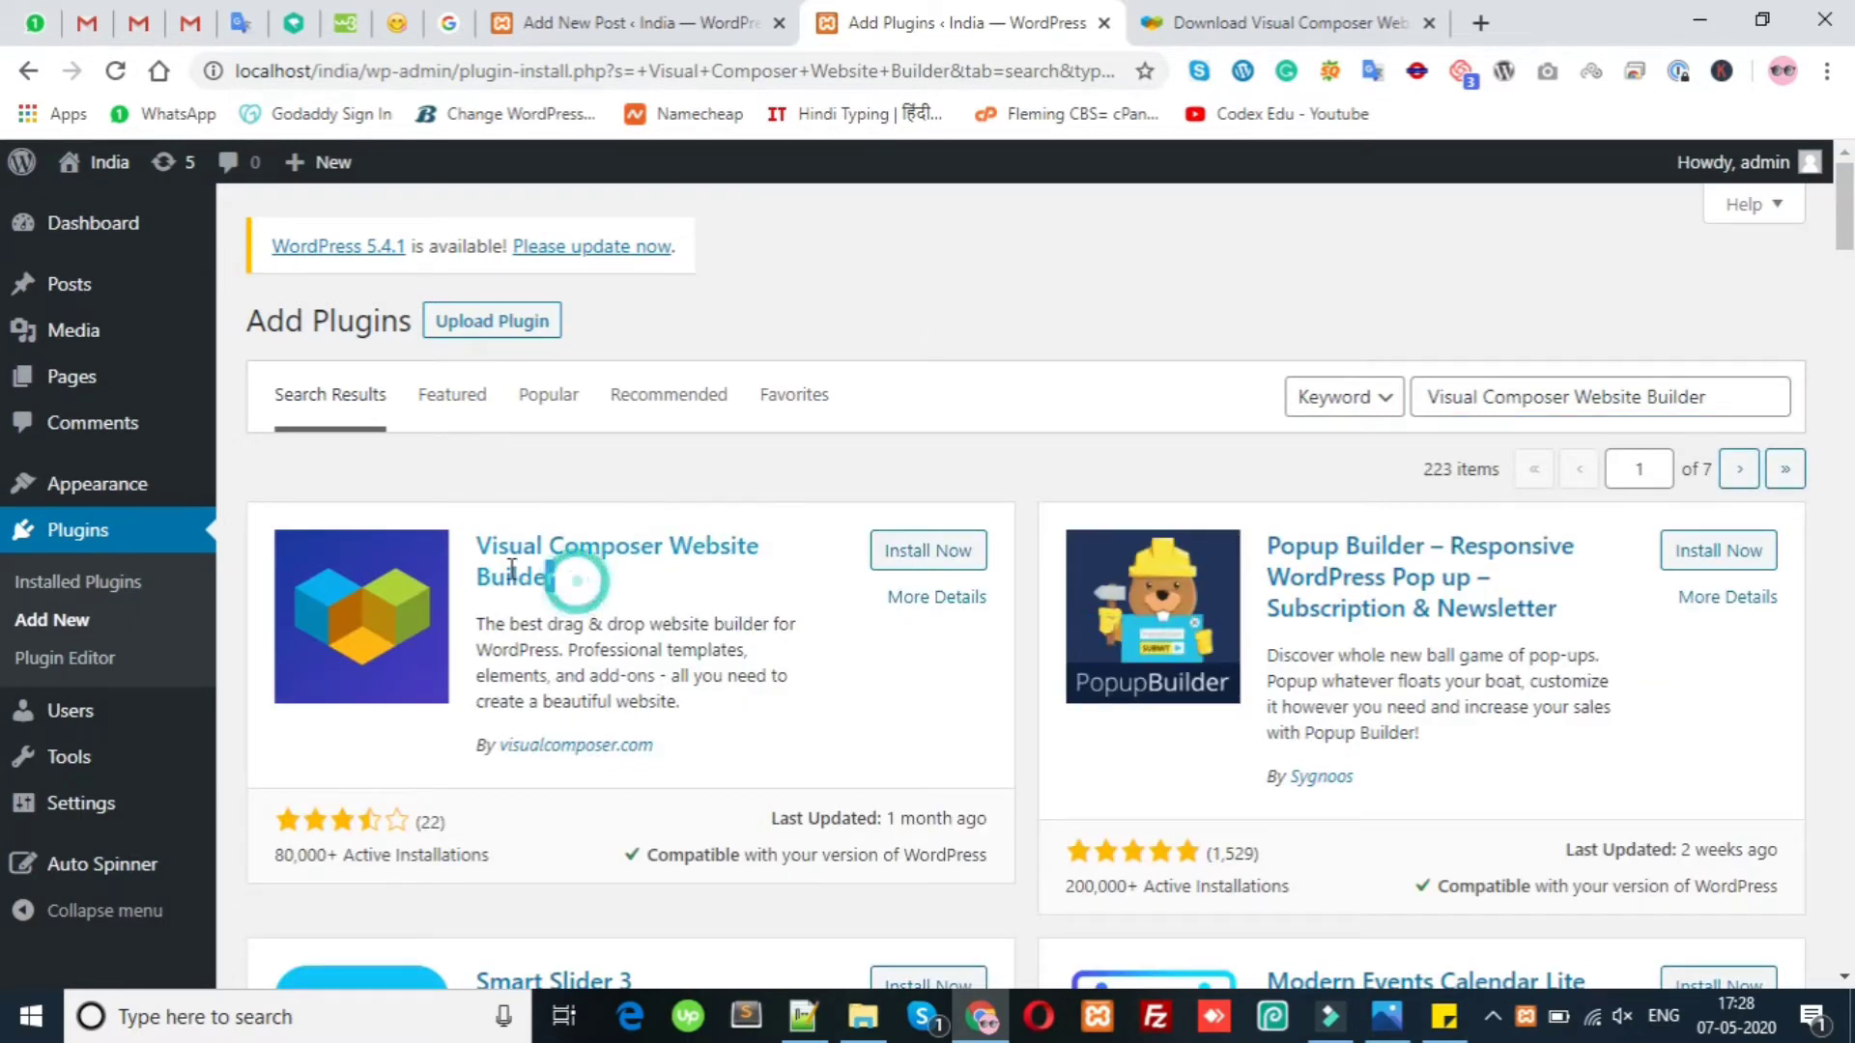
Highlight the Visual Composer Website Builder title in the plugin search results to point it out.
left_click_drag(517, 570, 481, 539)
left_click(700, 681)
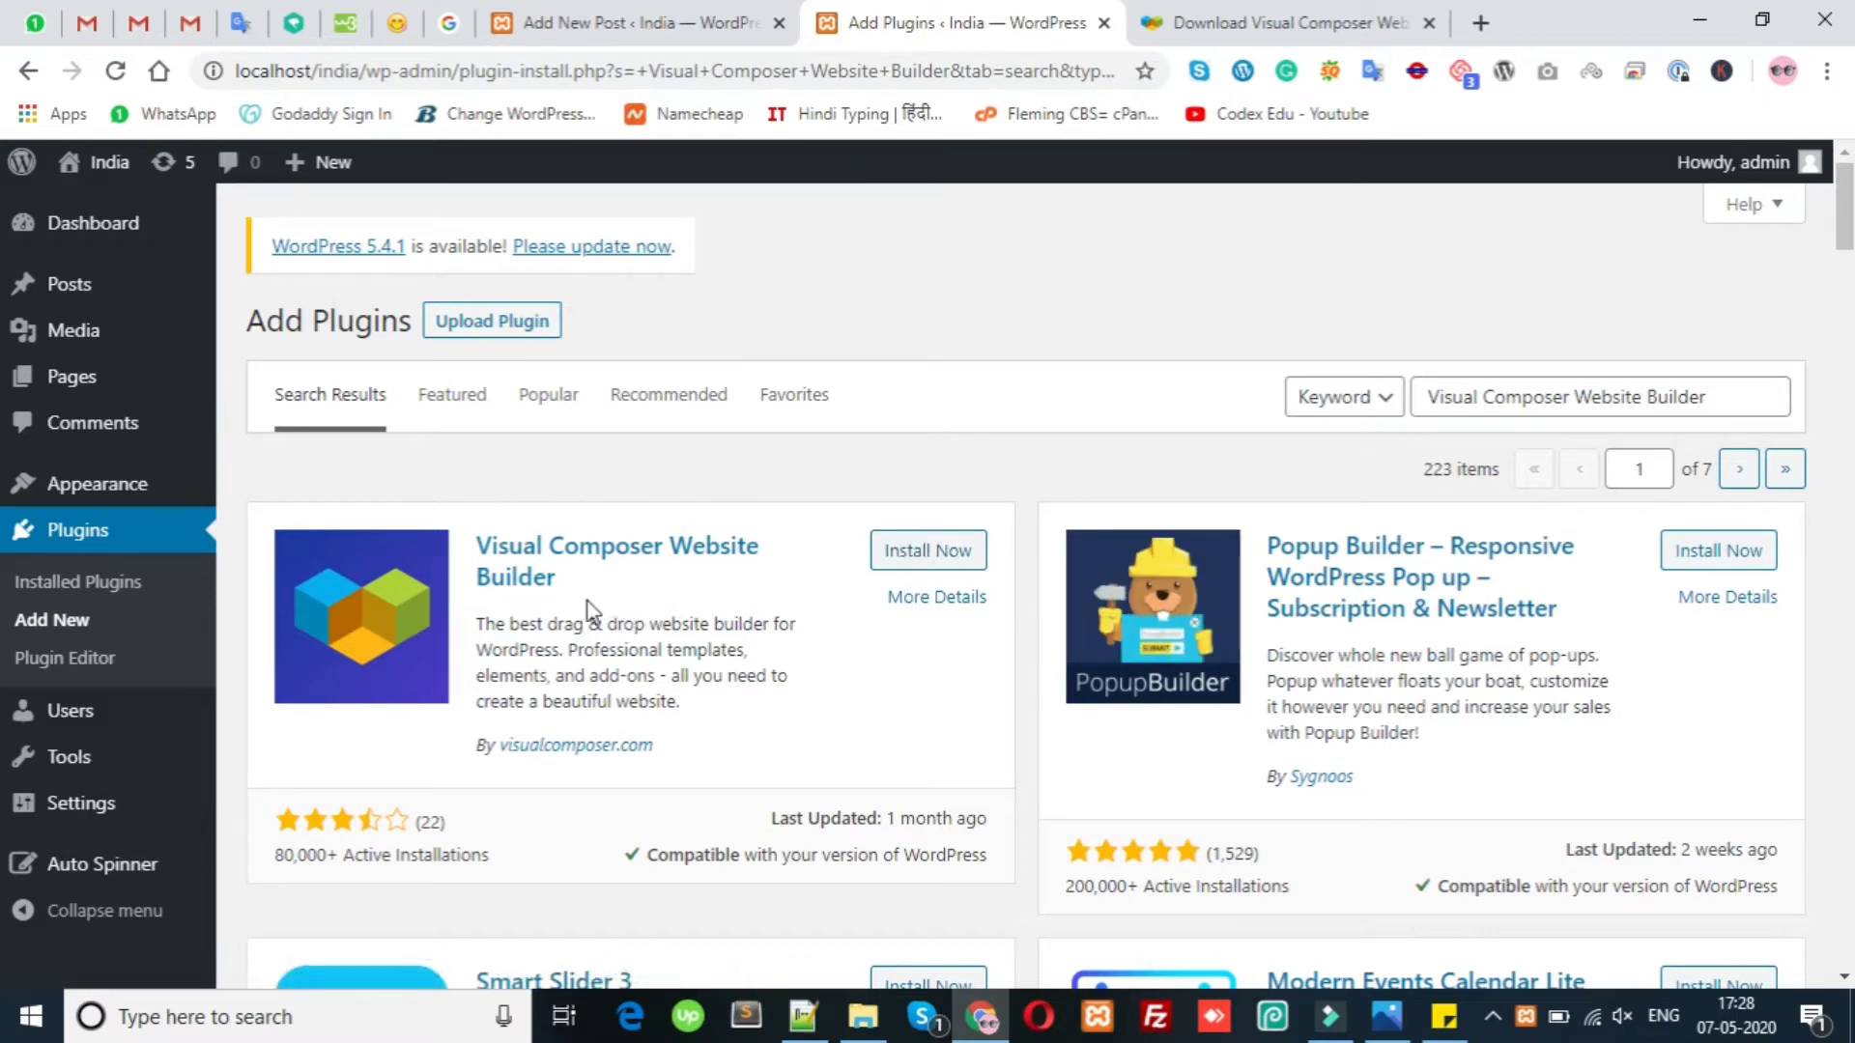
left_click_drag(561, 580, 454, 553)
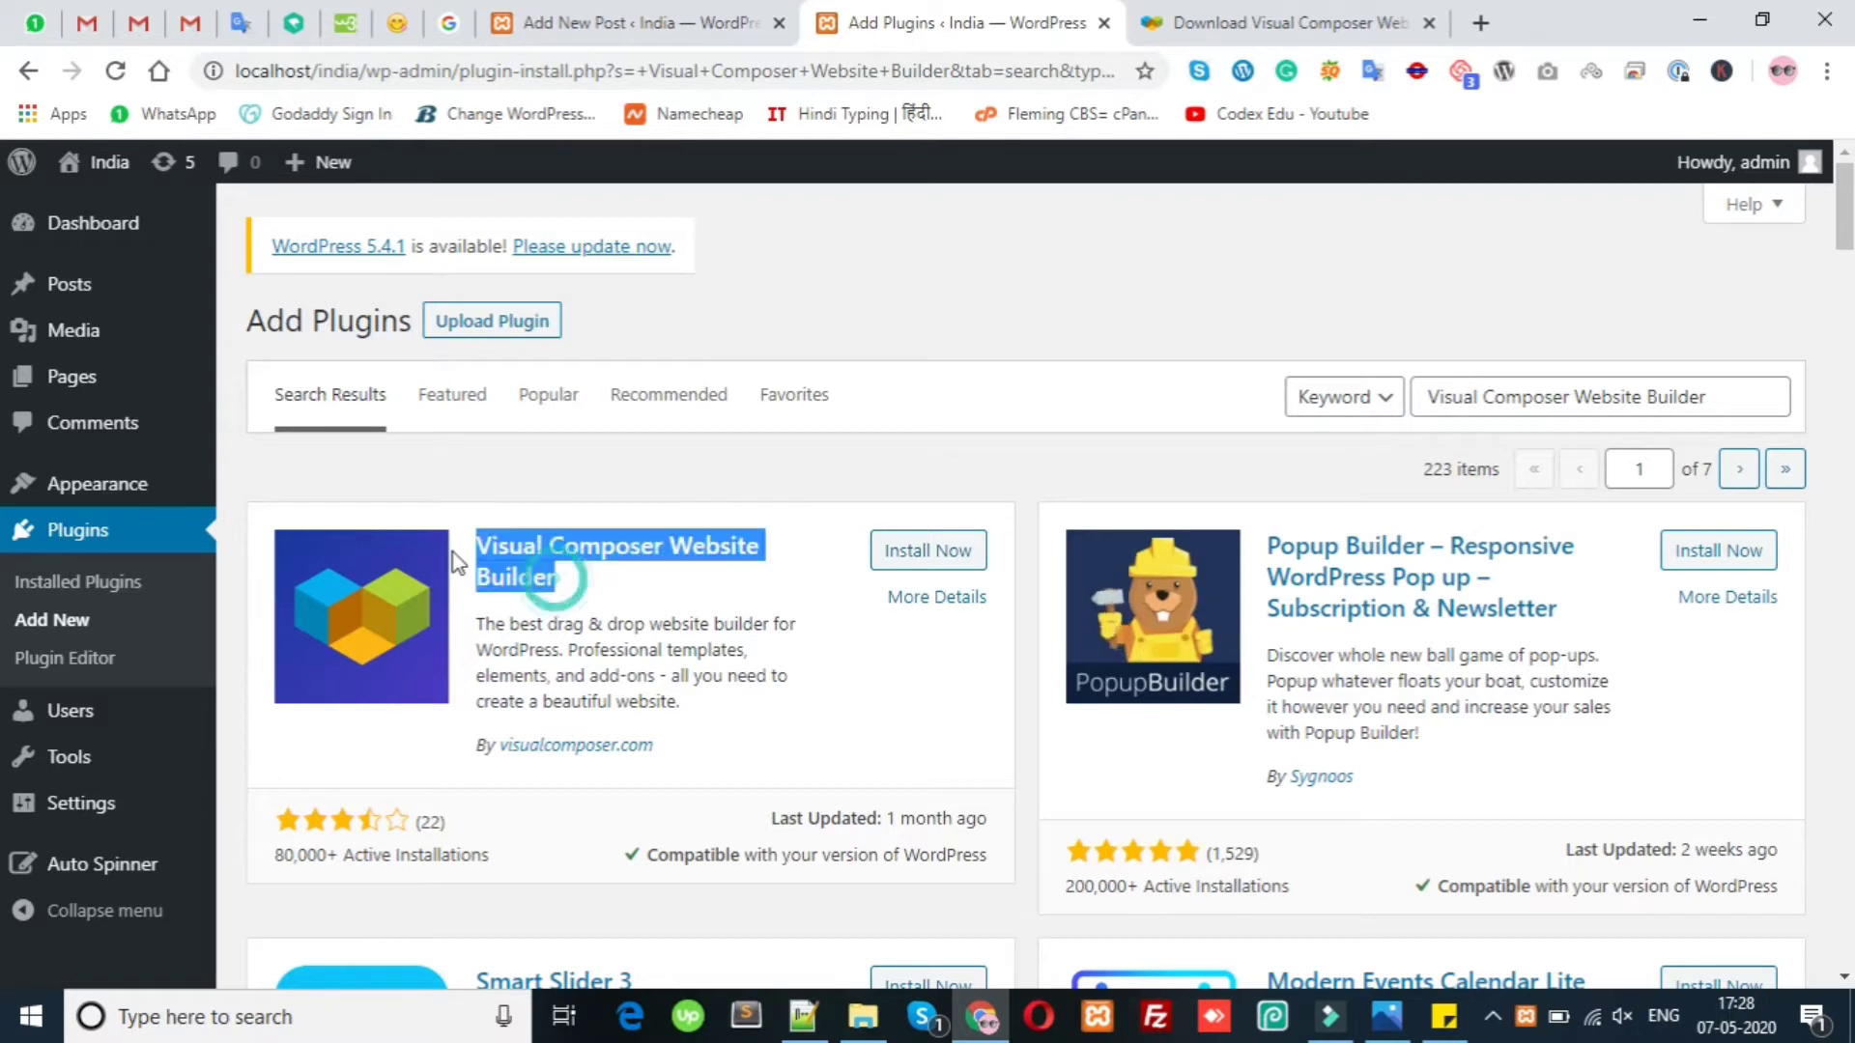
left_click(771, 667)
Switch to the Sticky Notes plugin list and copy the text "Elementor Page Builder".
left_click(1442, 1017)
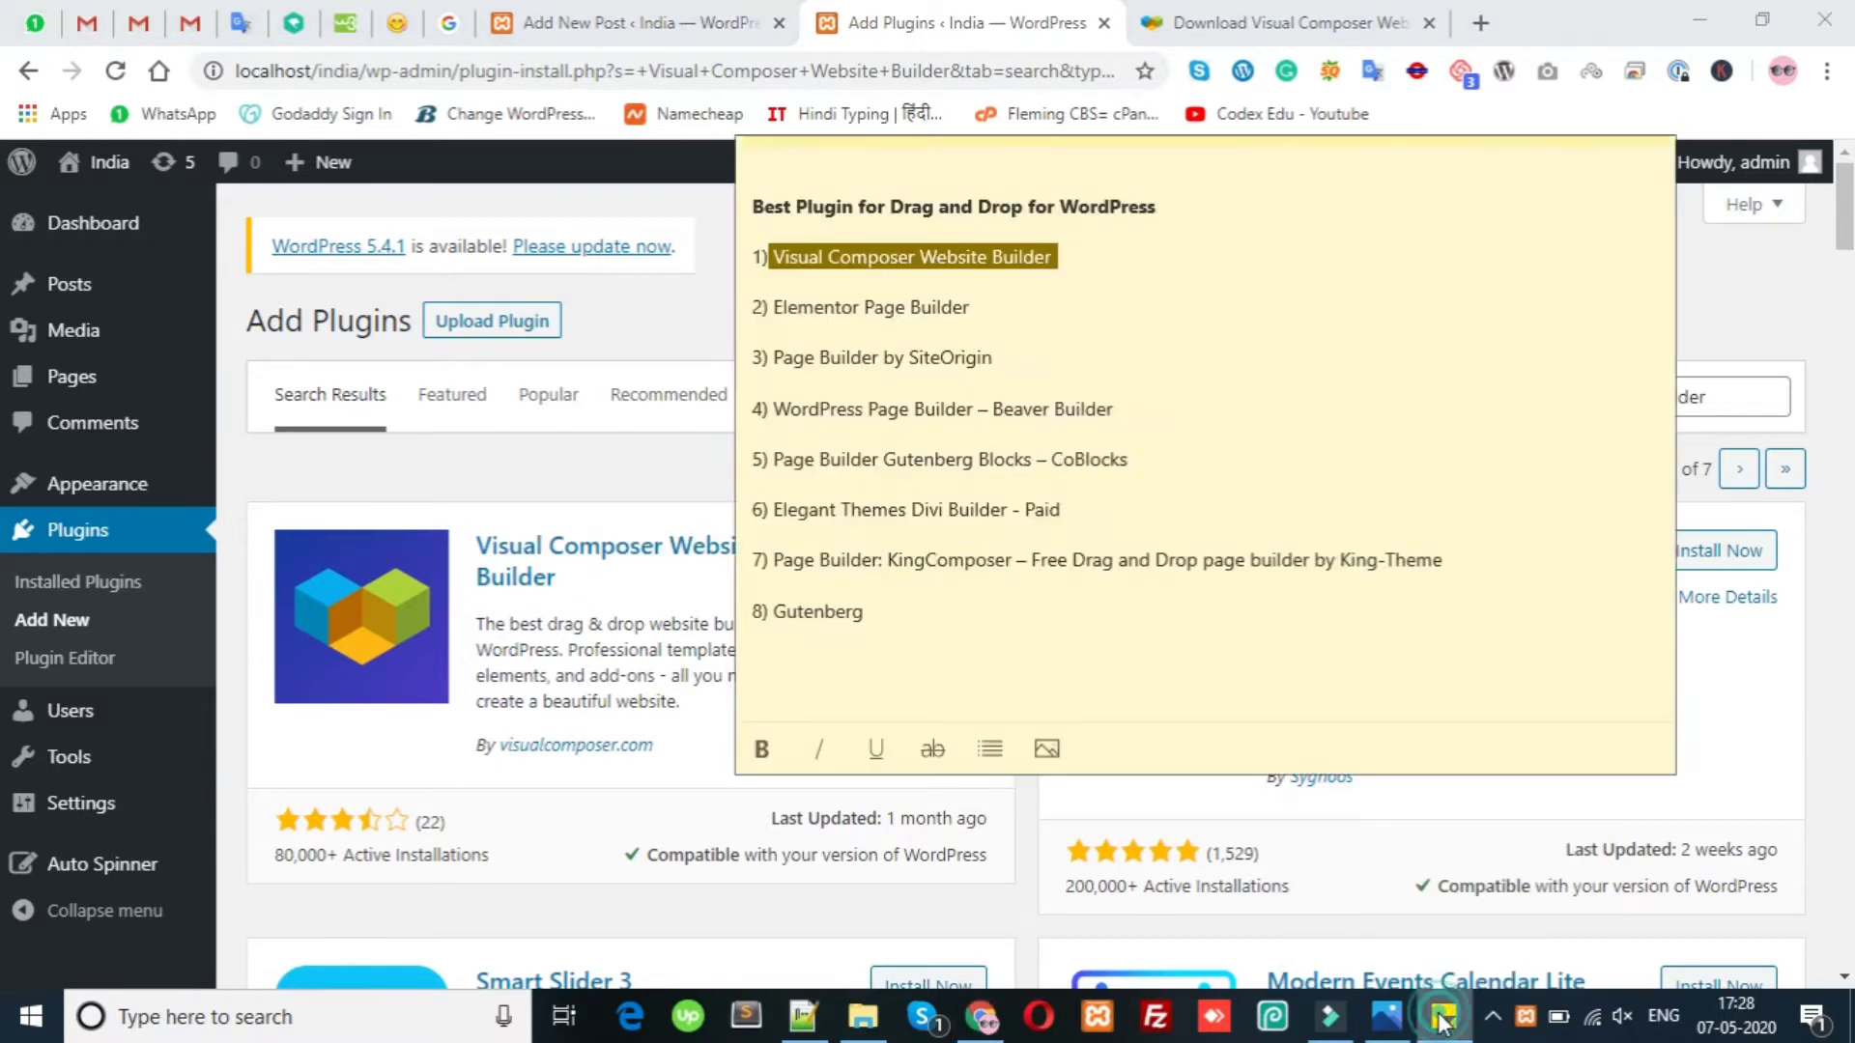
left_click_drag(776, 310, 1000, 311)
right_click(954, 307)
left_click(1007, 329)
Search Google for "Elementor Page Builder" in the Visual Composer browser tab and open the non-ad elementor.com result.
left_click(1280, 36)
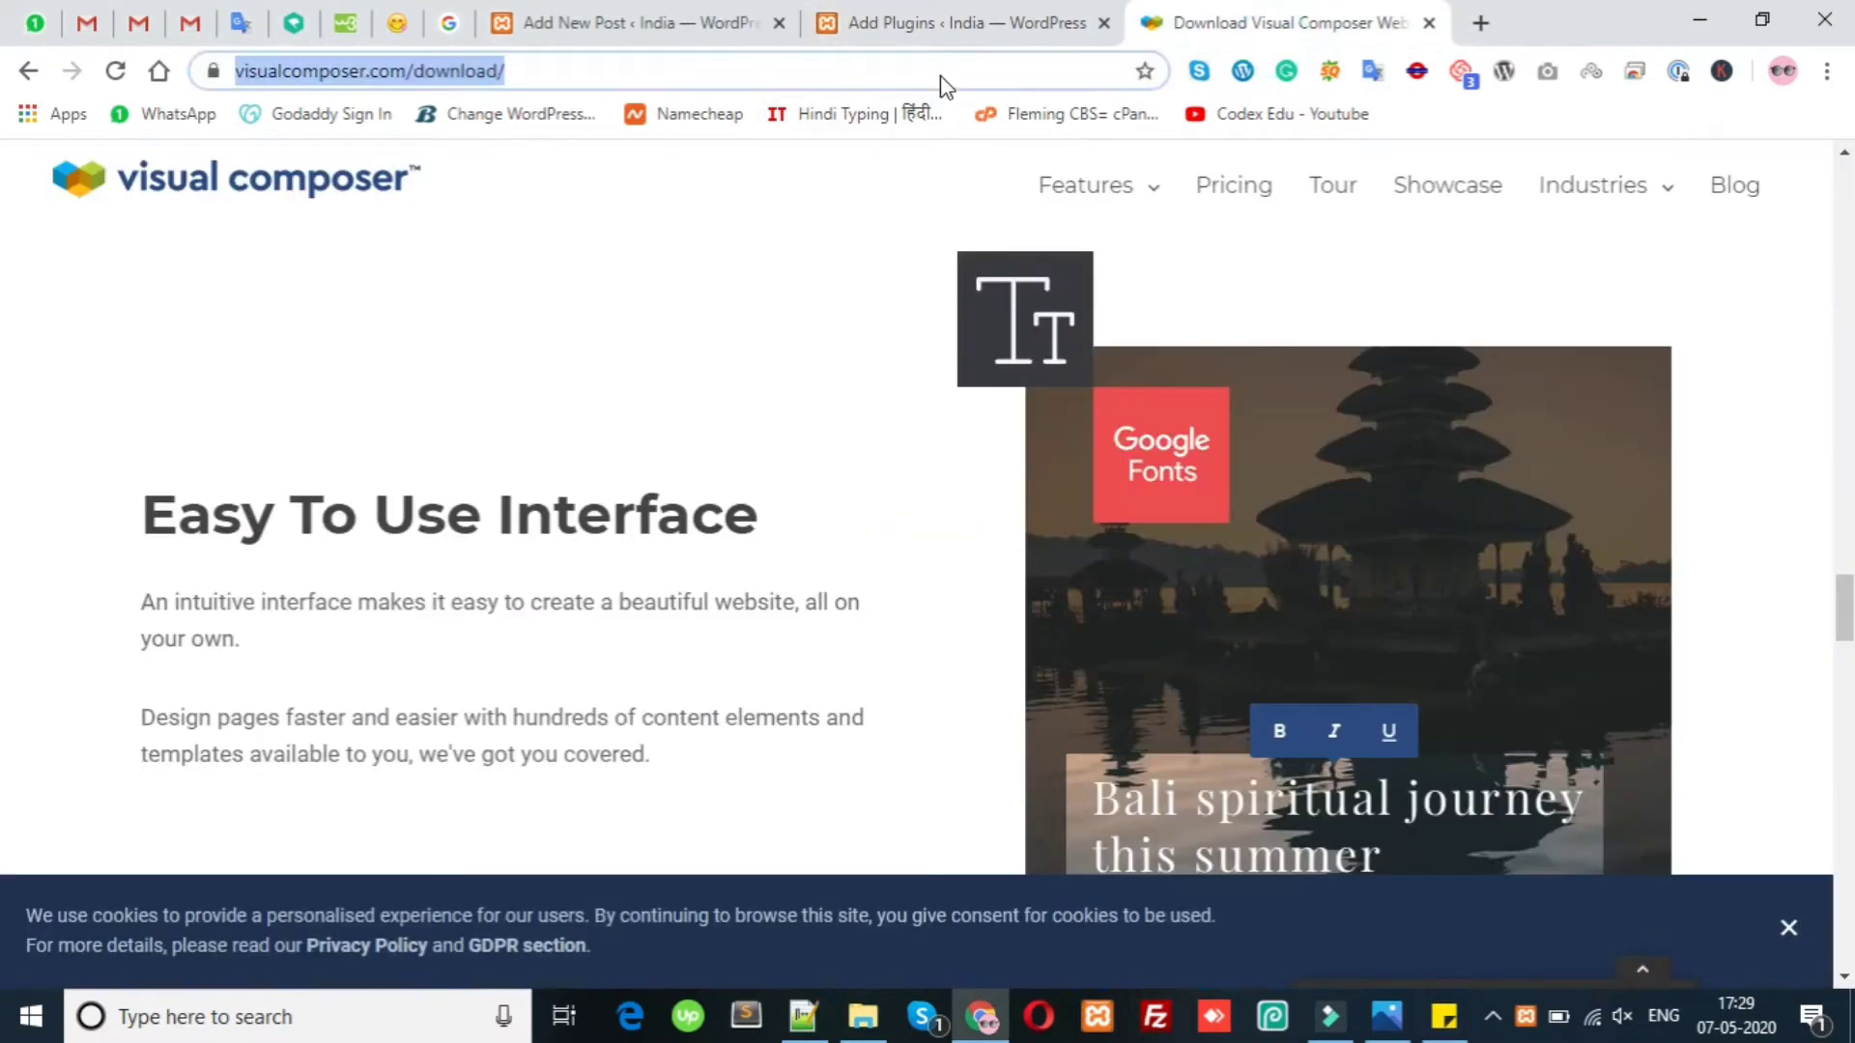
right_click(944, 84)
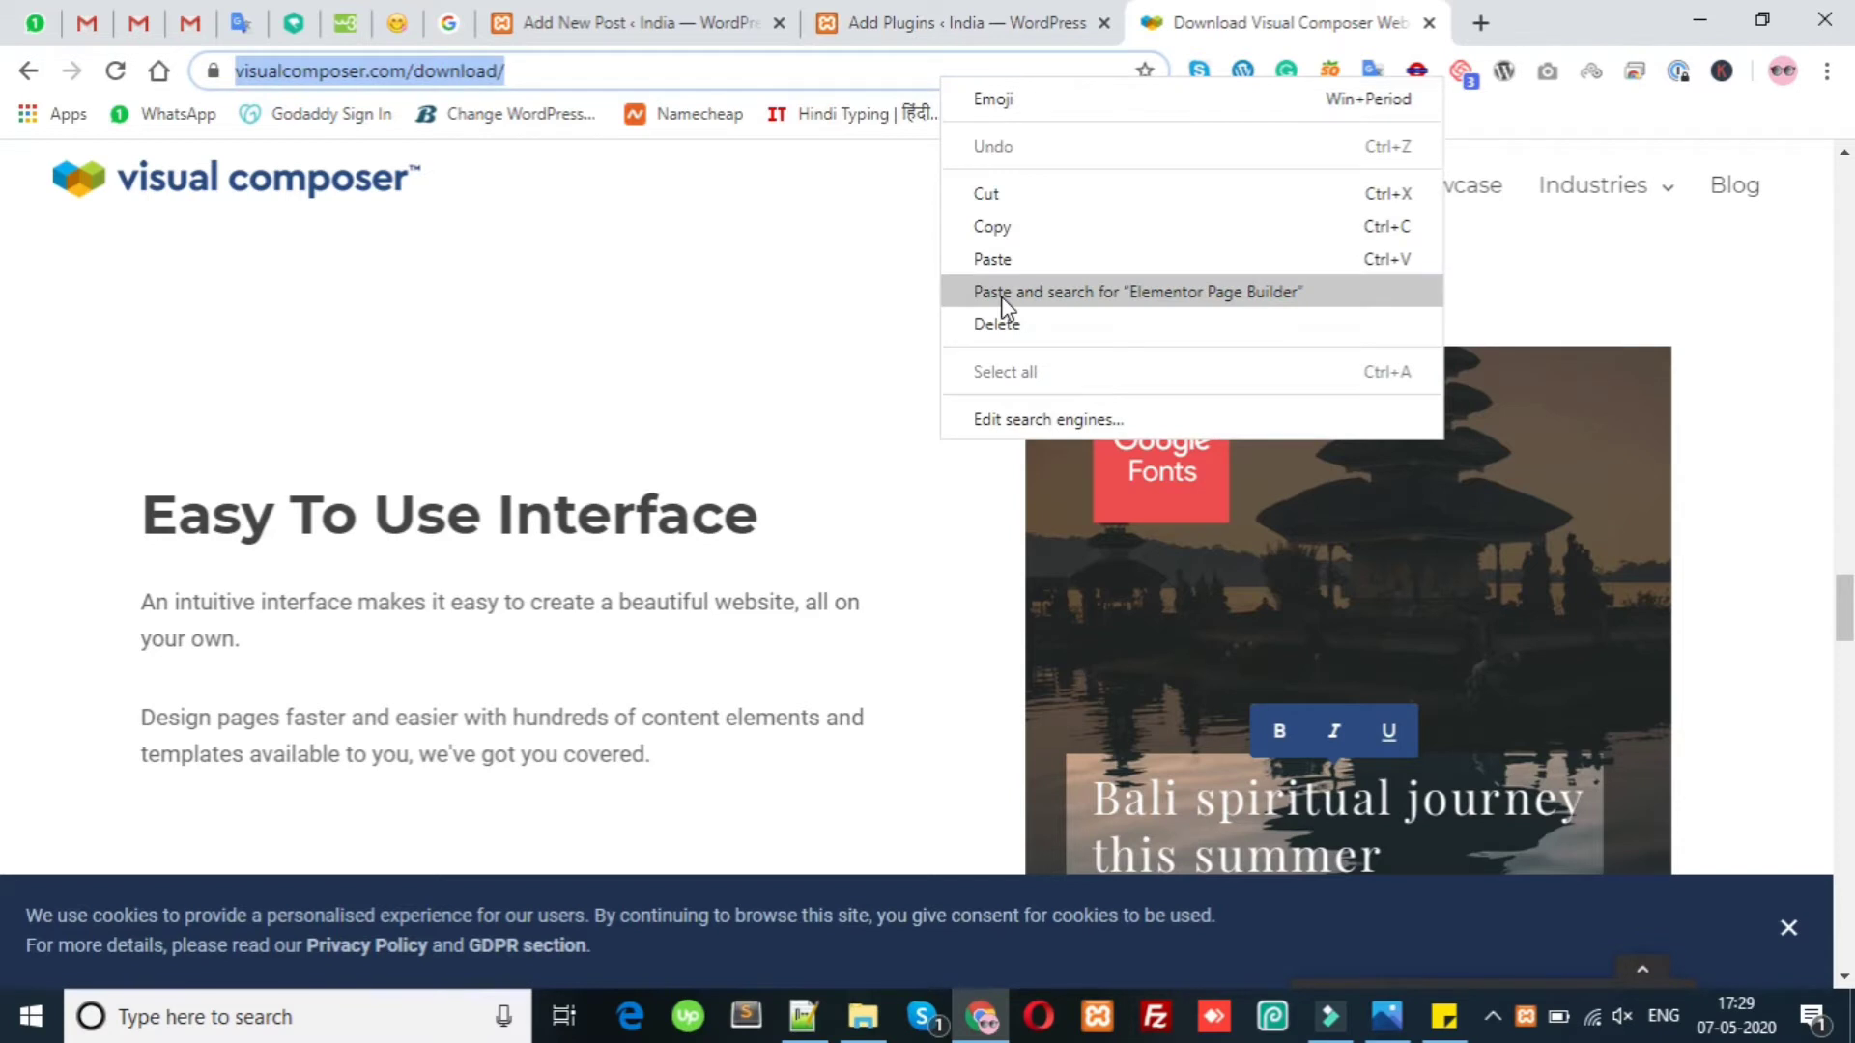
left_click(1003, 295)
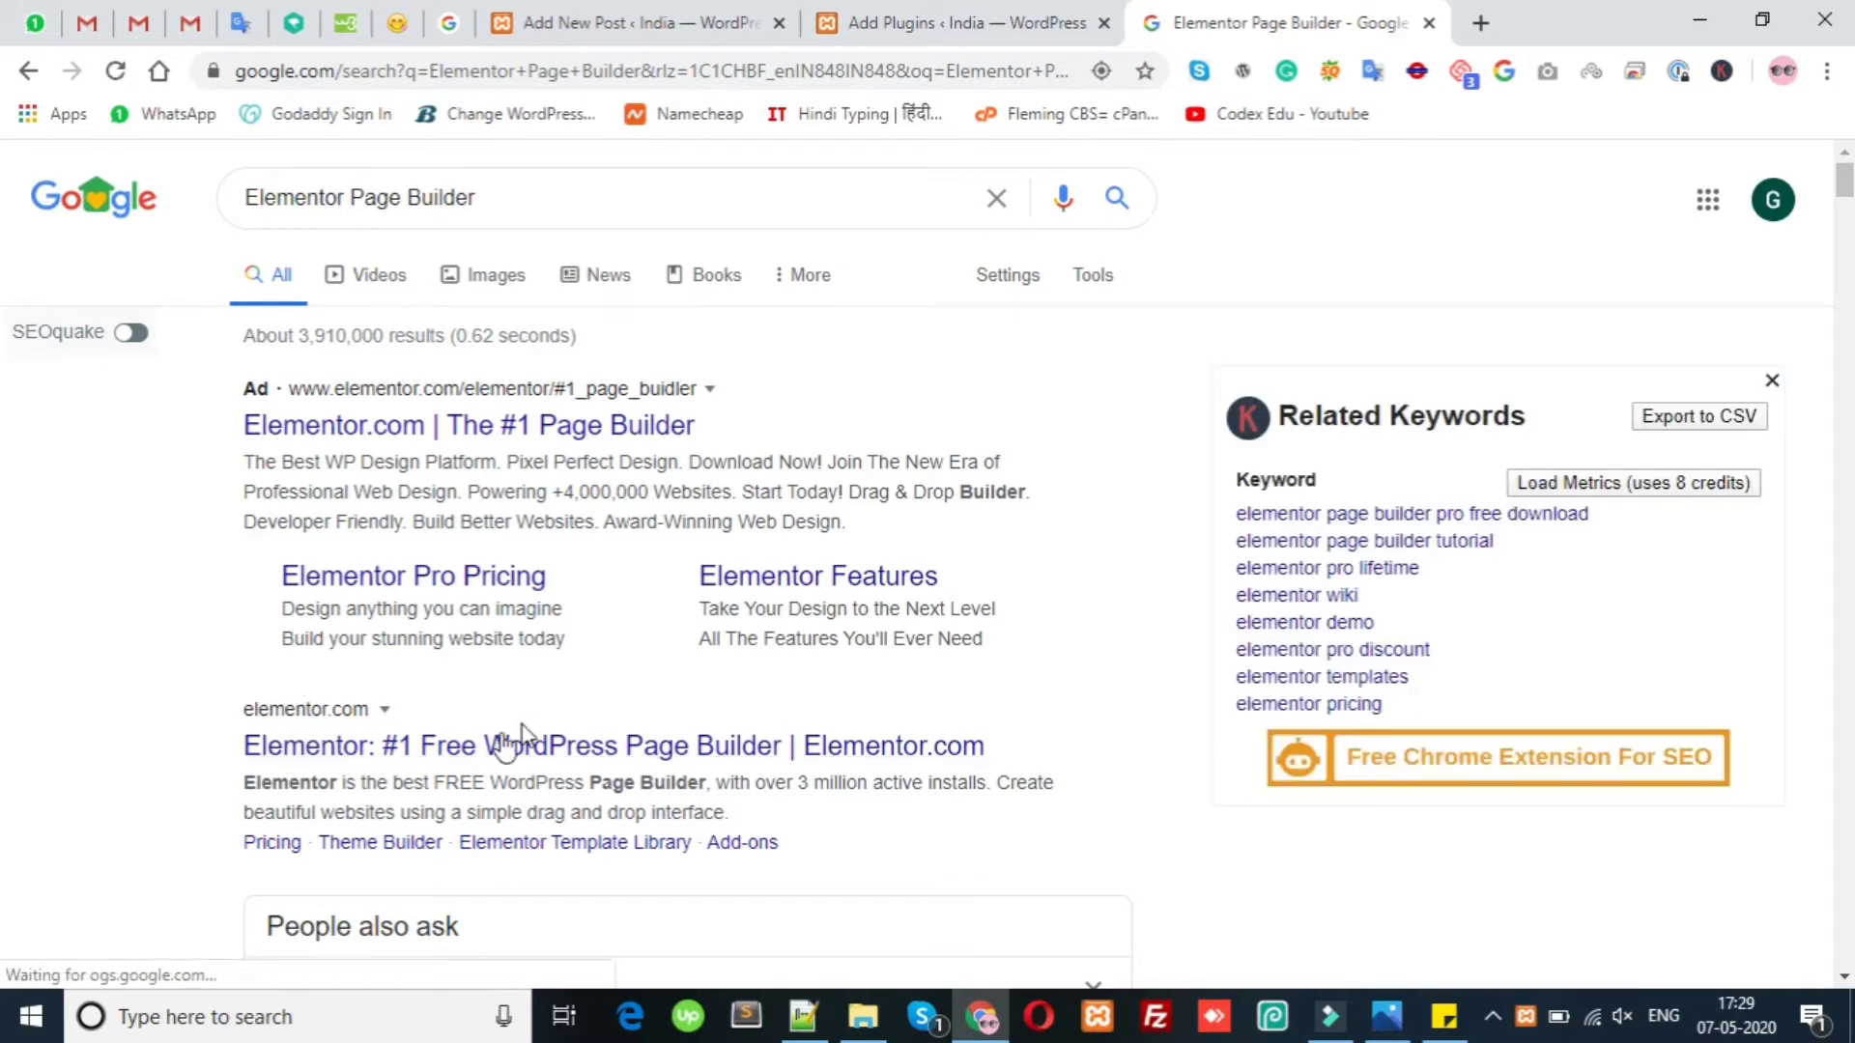
left_click(477, 750)
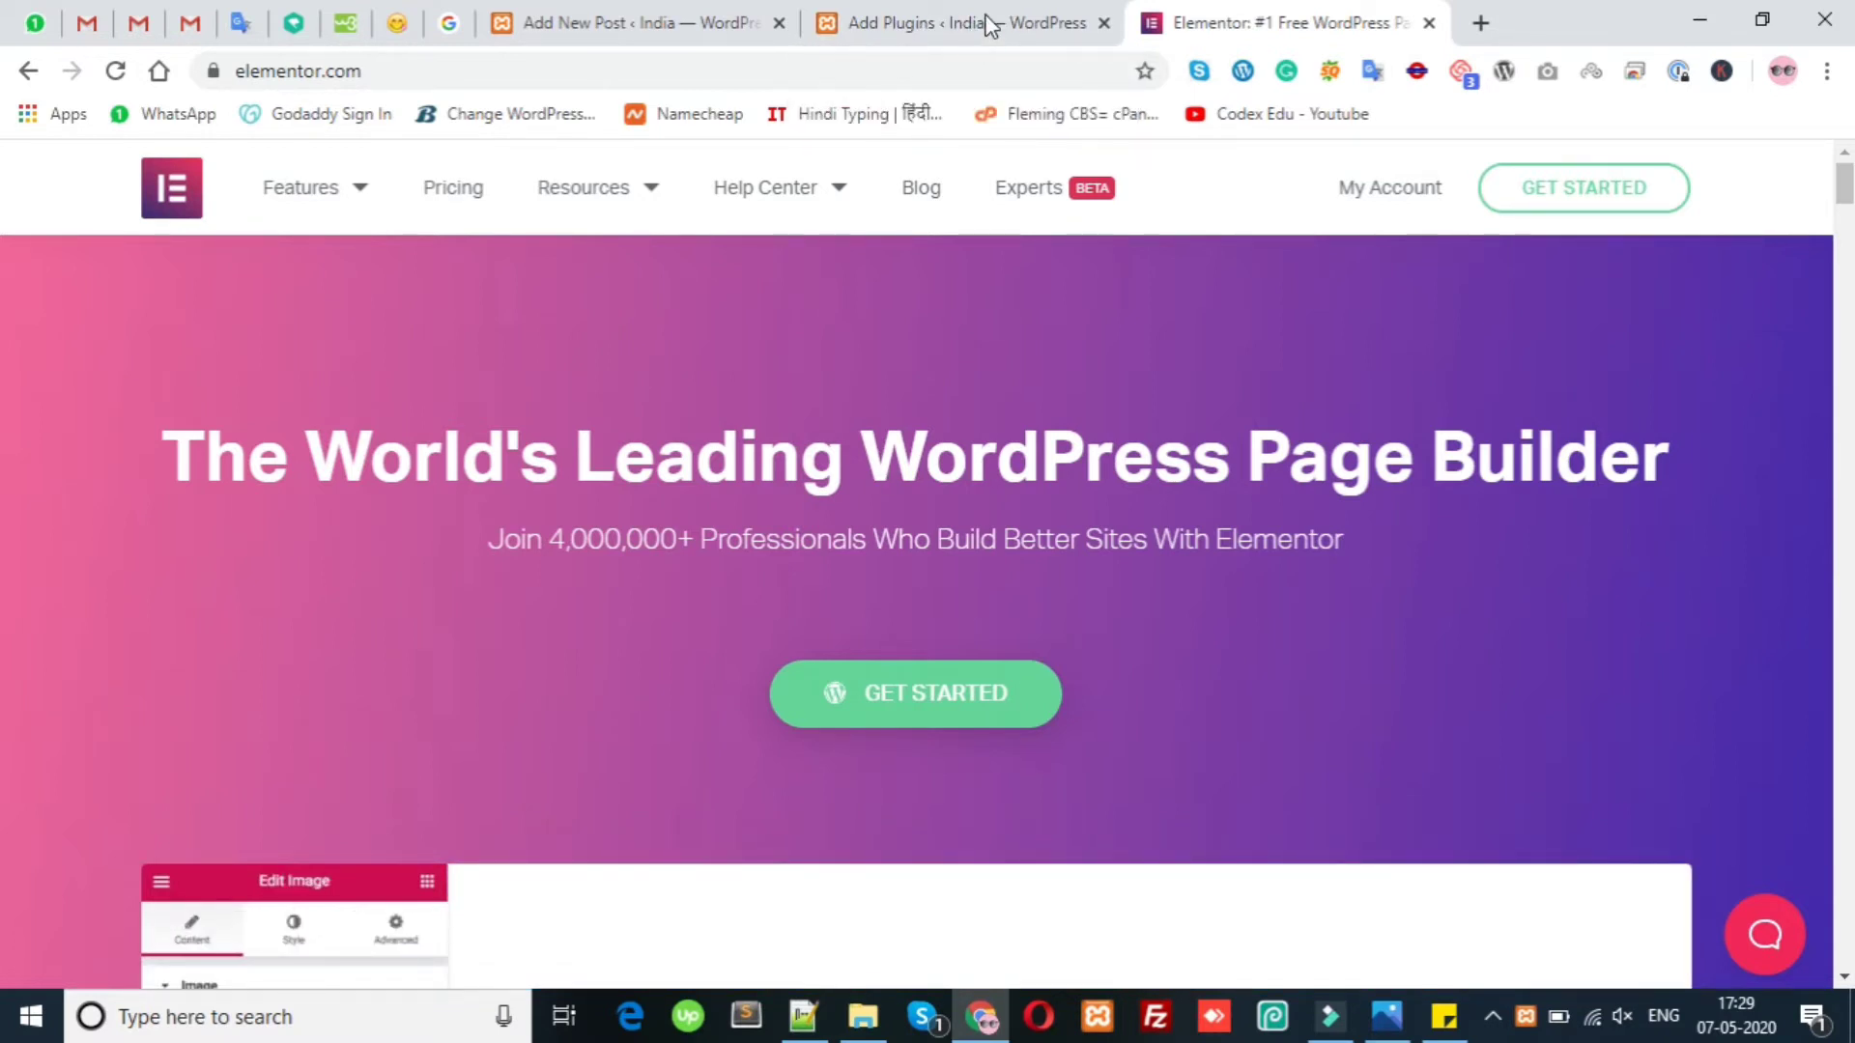
Glance at the WordPress Add Plugins page and return to the Elementor homepage.
left_click(991, 26)
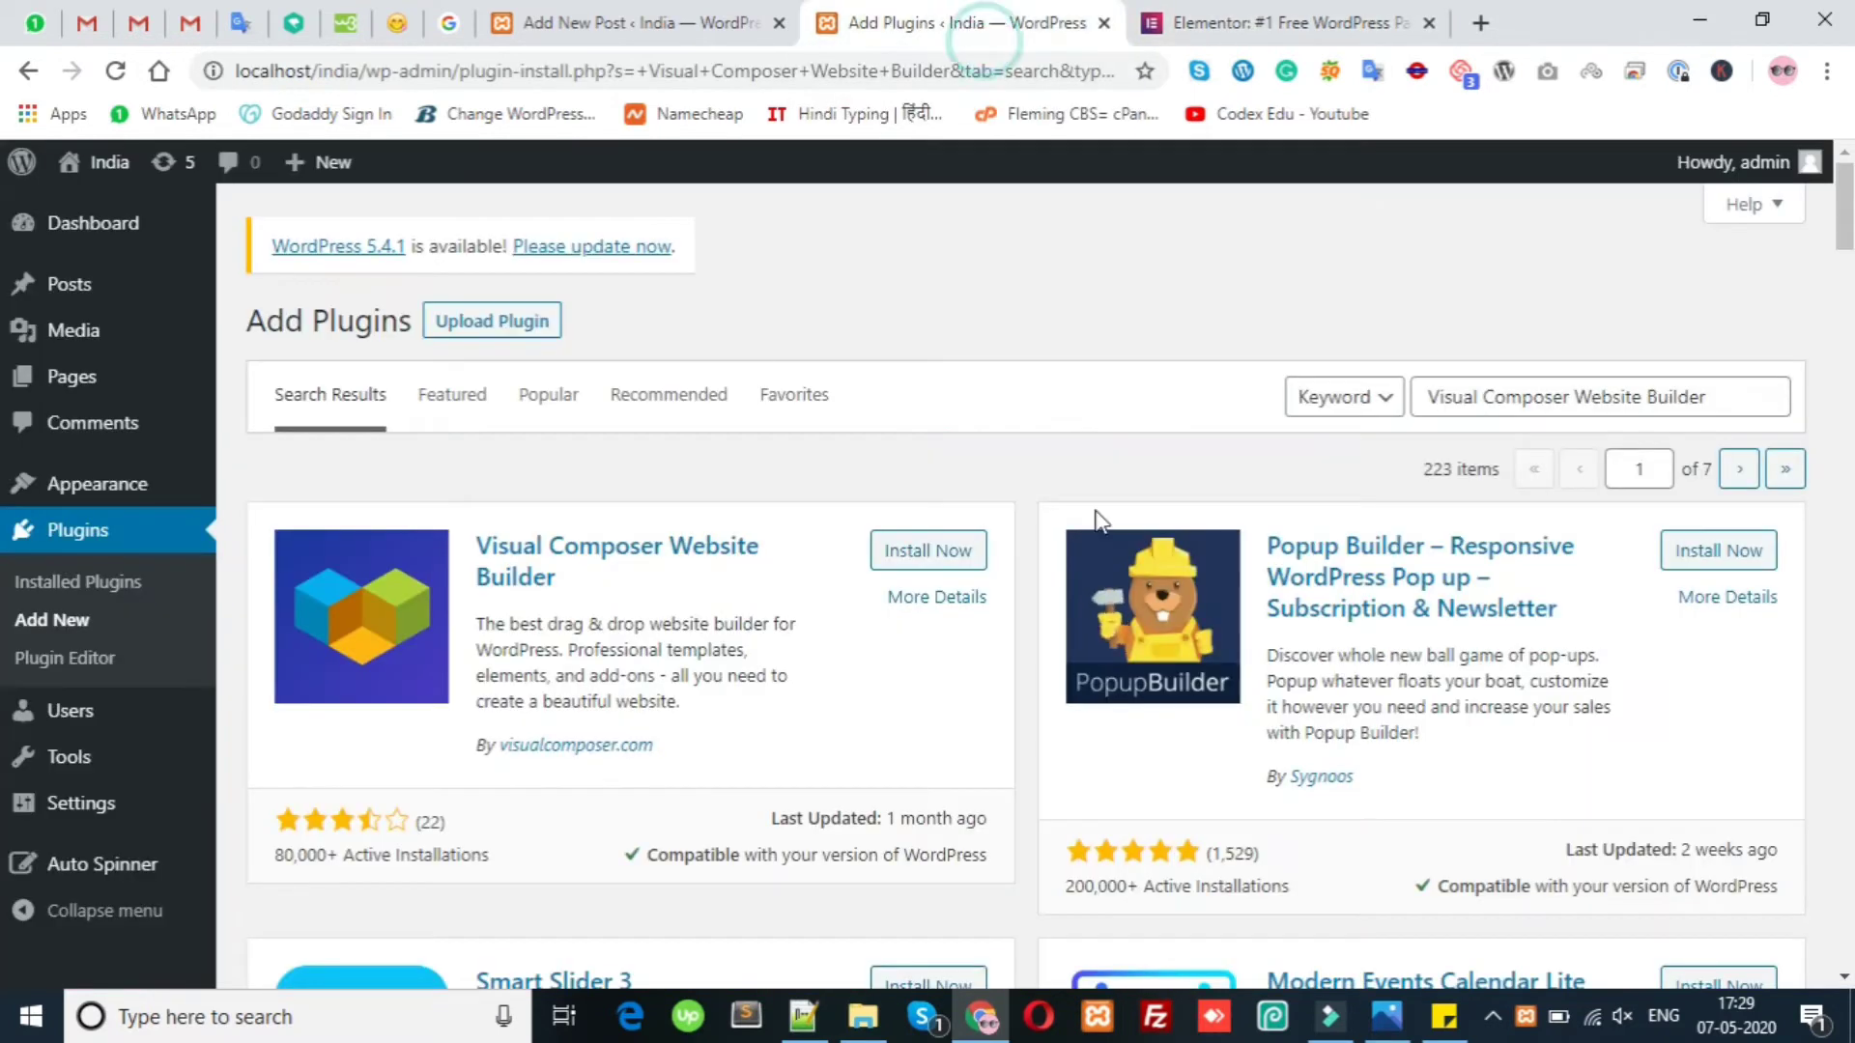
left_click(1259, 27)
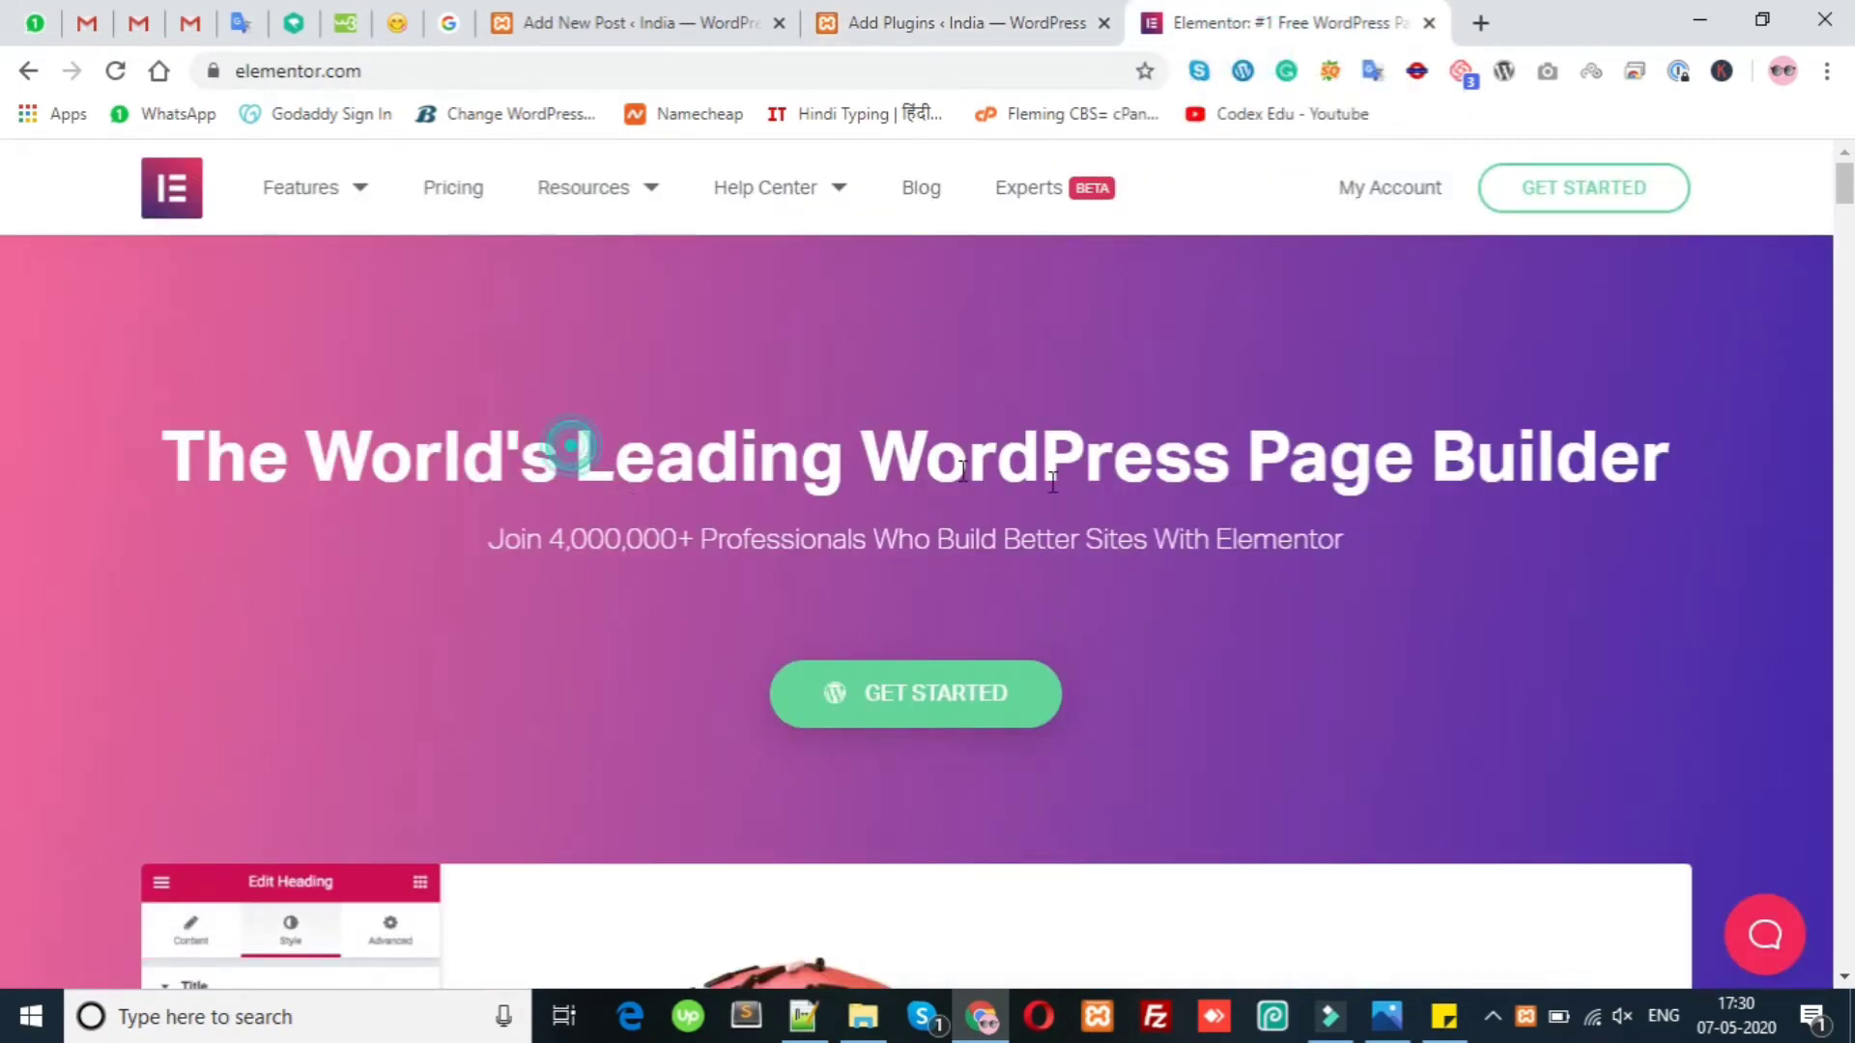
Point out the headline on the Elementor homepage and look through the editor demo and feature sections below it.
left_click_drag(572, 444, 1357, 527)
left_click(1702, 394)
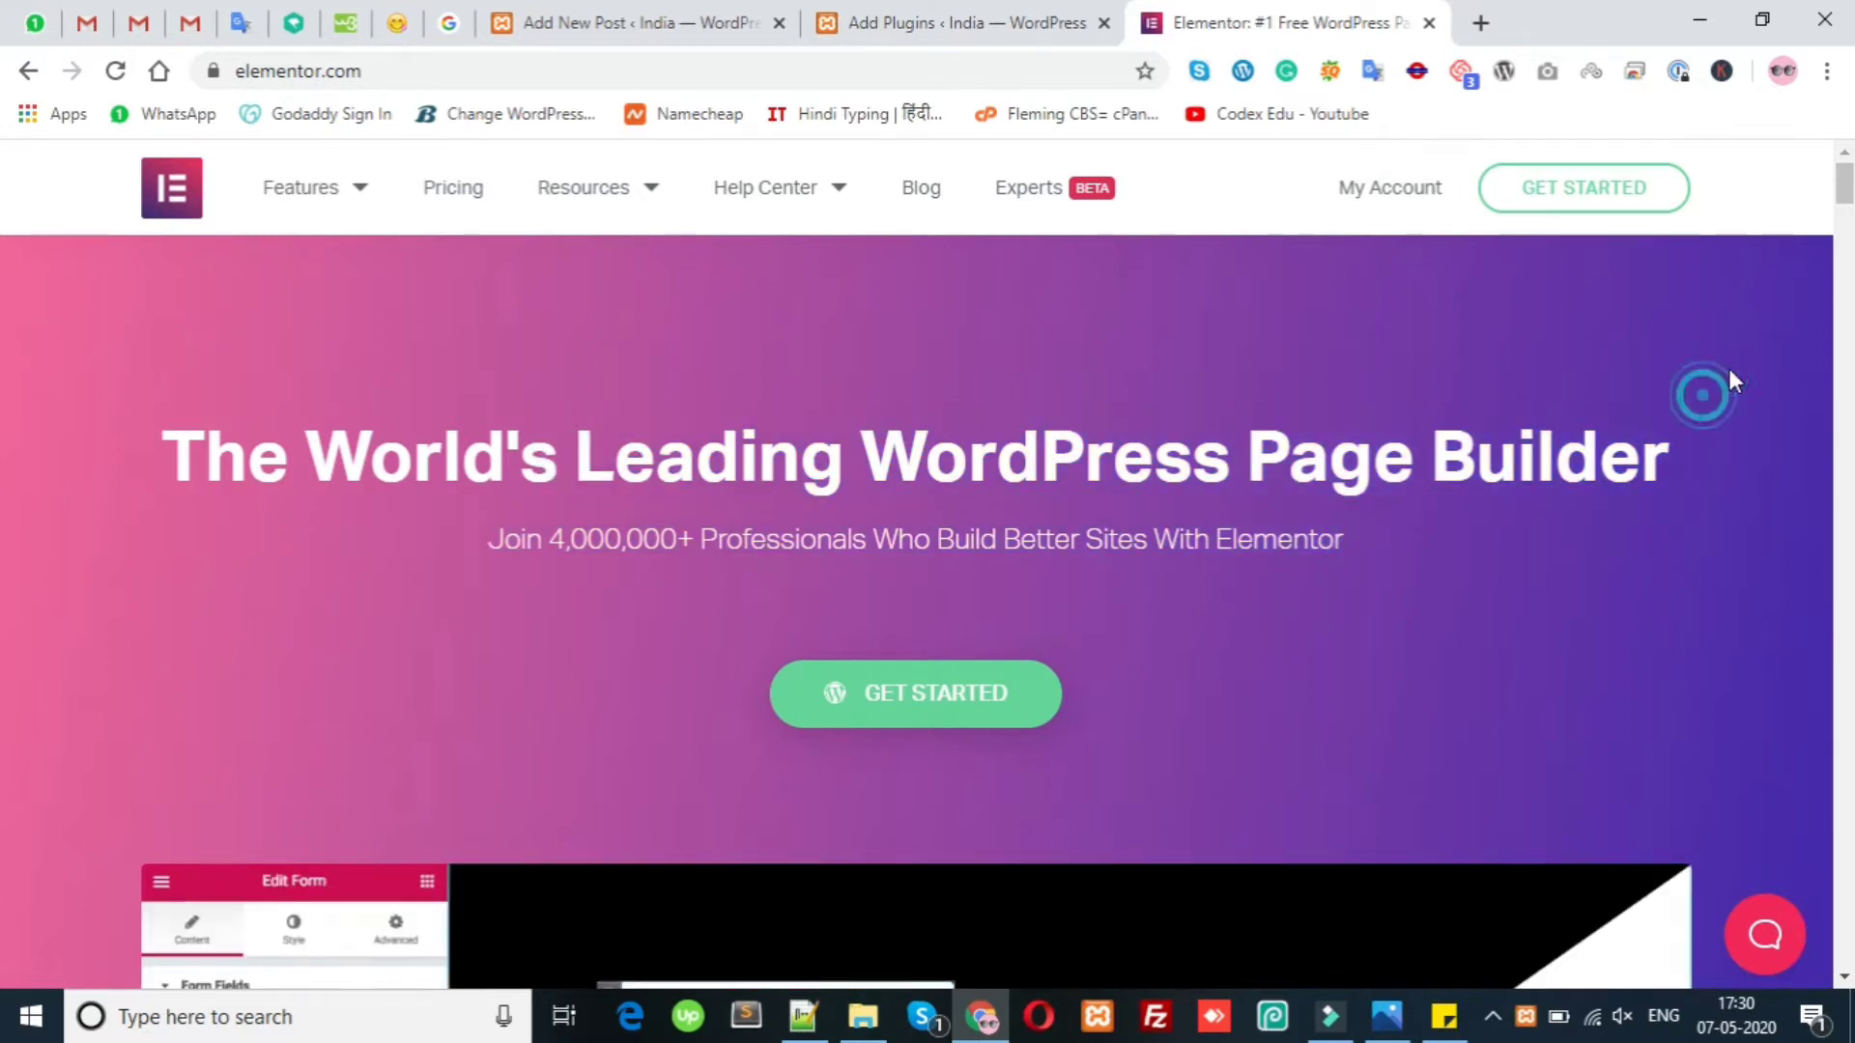
left_click_drag(1845, 191, 1847, 216)
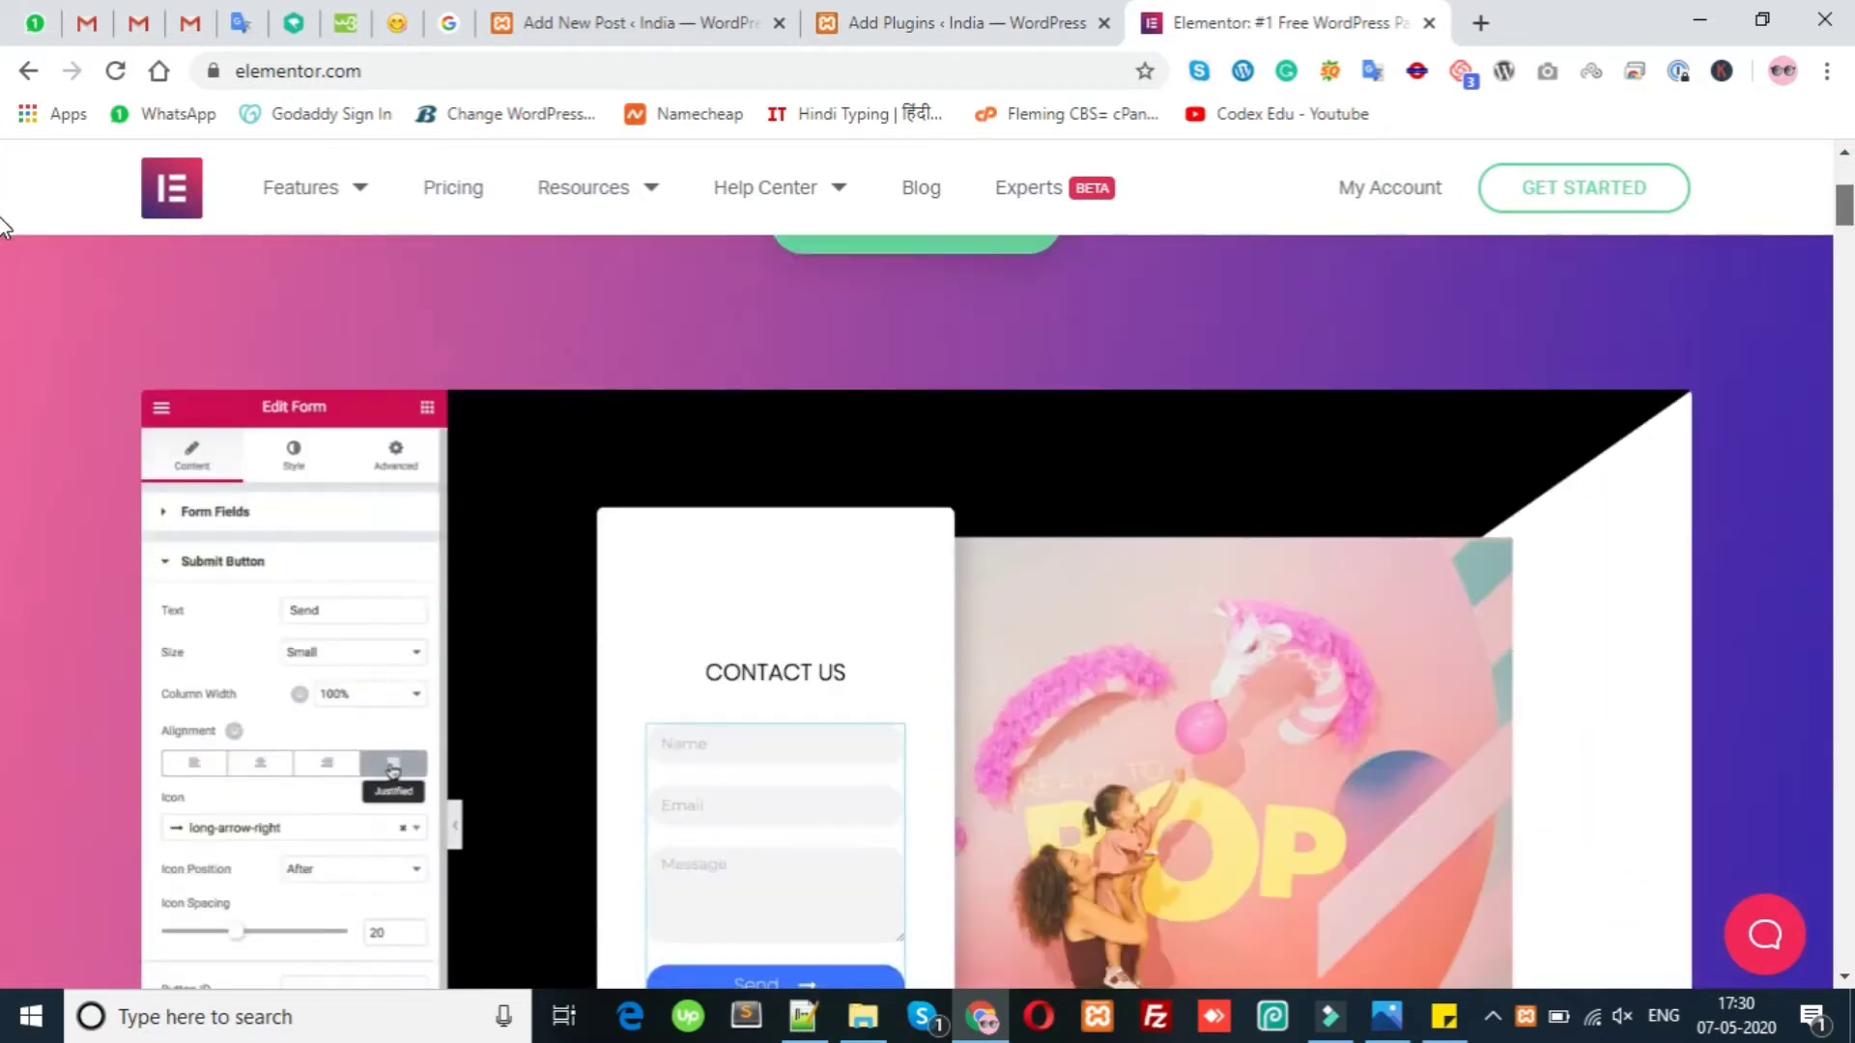
scroll(365, 366, "down", 1)
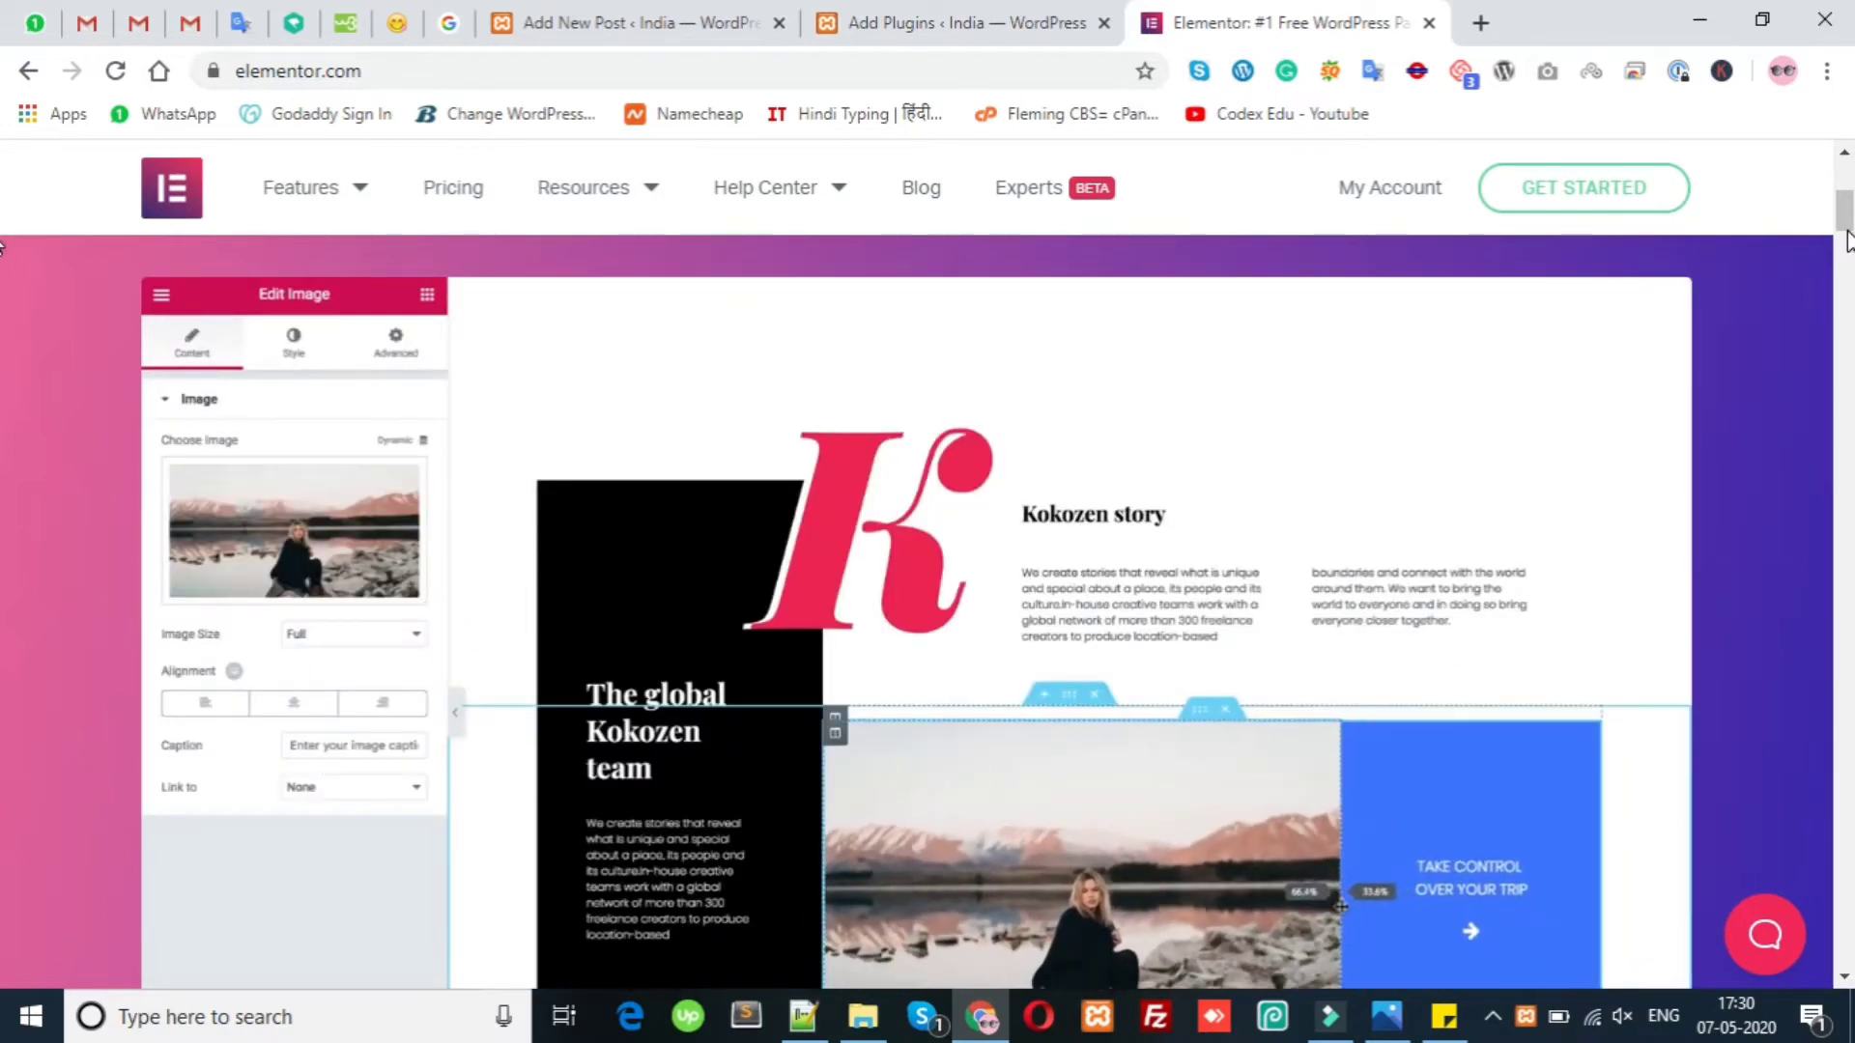
scroll(5, 237, "down", 2)
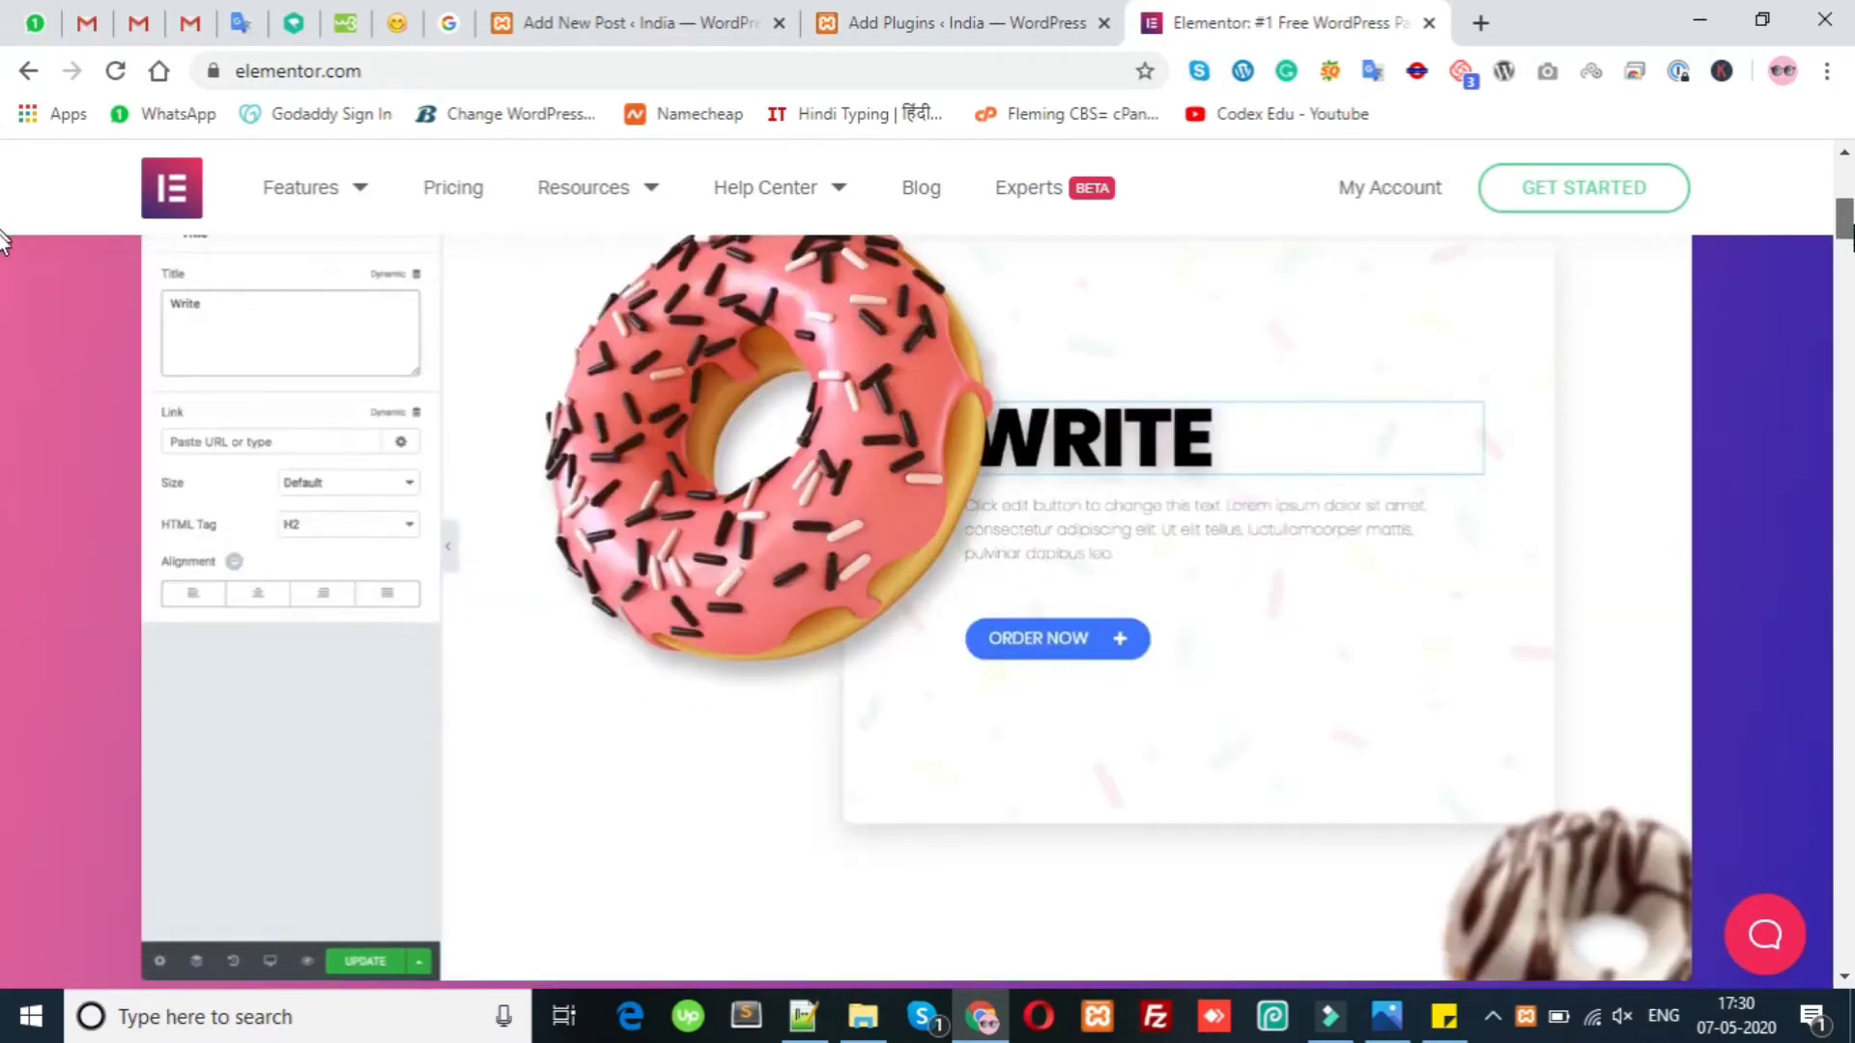
scroll(3, 241, "down", 6)
scroll(4, 305, "down", 5)
scroll(5, 309, "down", 10)
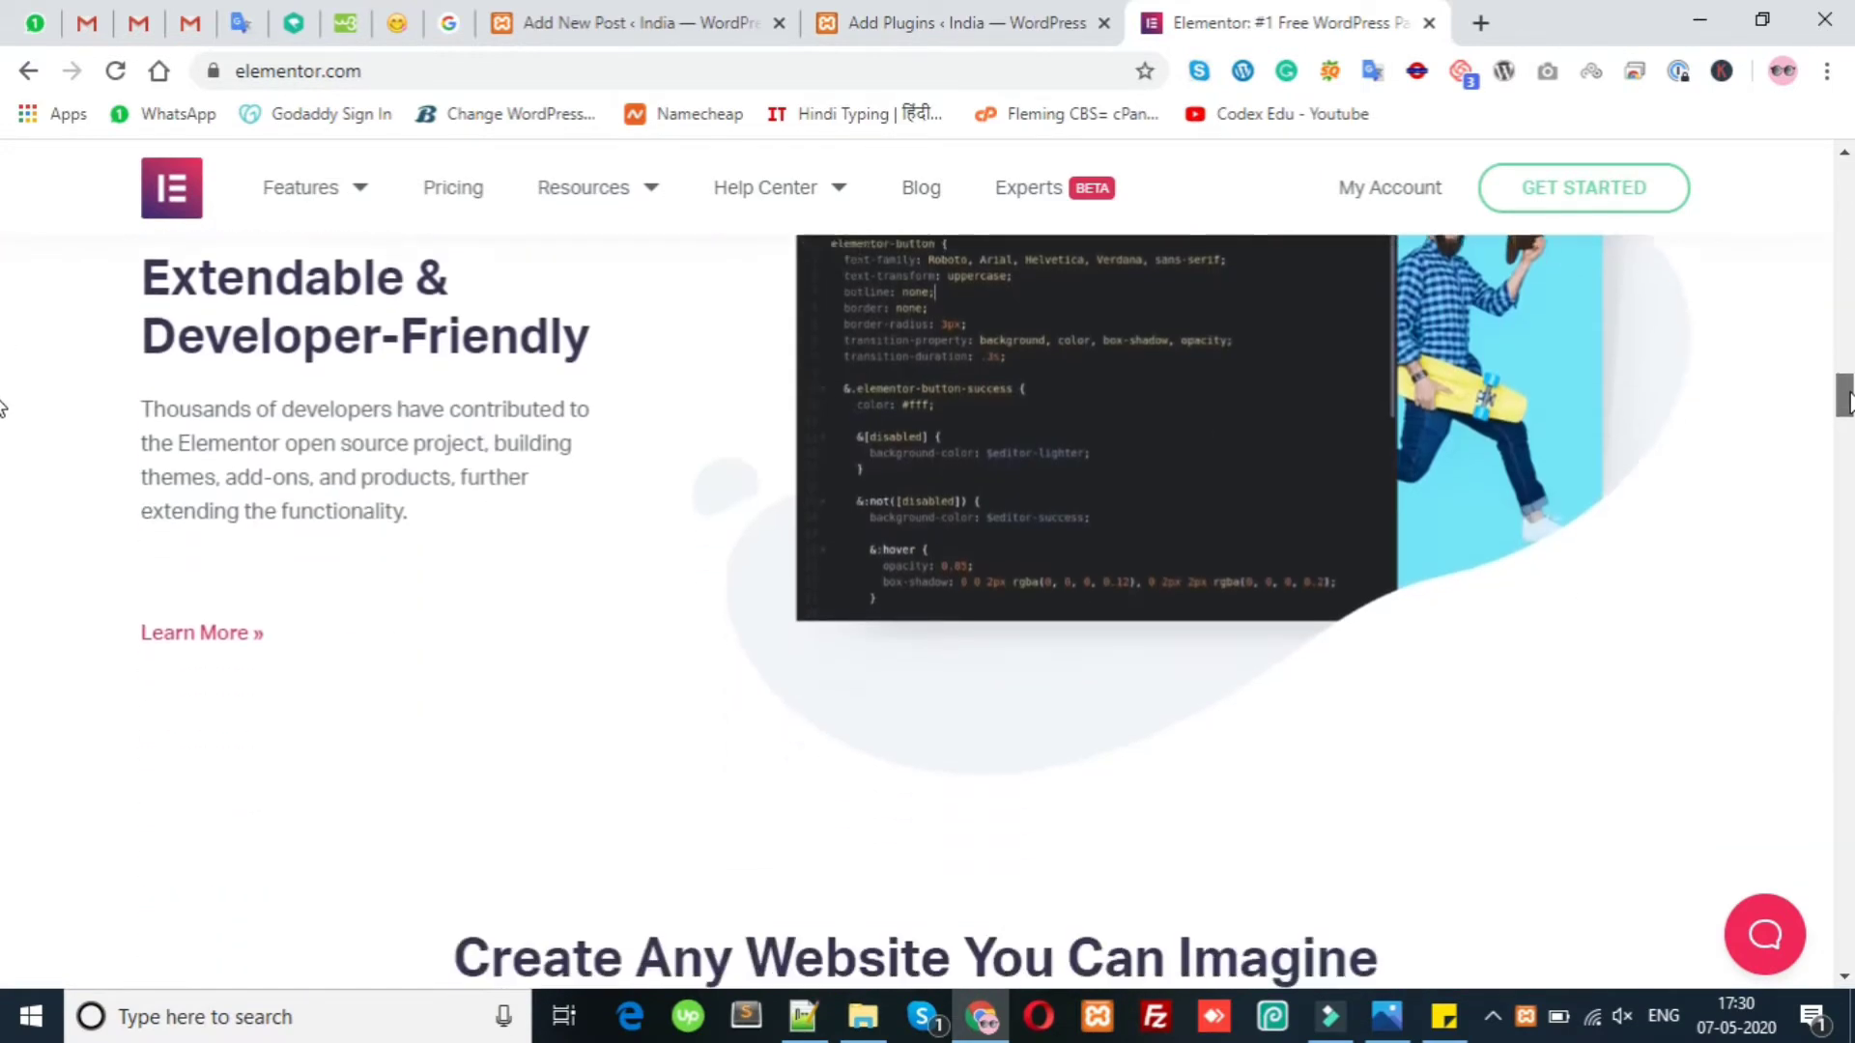
View the "Create Any Website You Can Imagine" section of the Elementor homepage and point out its description text.
left_click_drag(1847, 401, 1846, 432)
scroll(1123, 222, "down", 4)
left_click_drag(414, 71, 246, 75)
left_click(828, 323)
left_click_drag(799, 299, 1076, 380)
left_click(1074, 383)
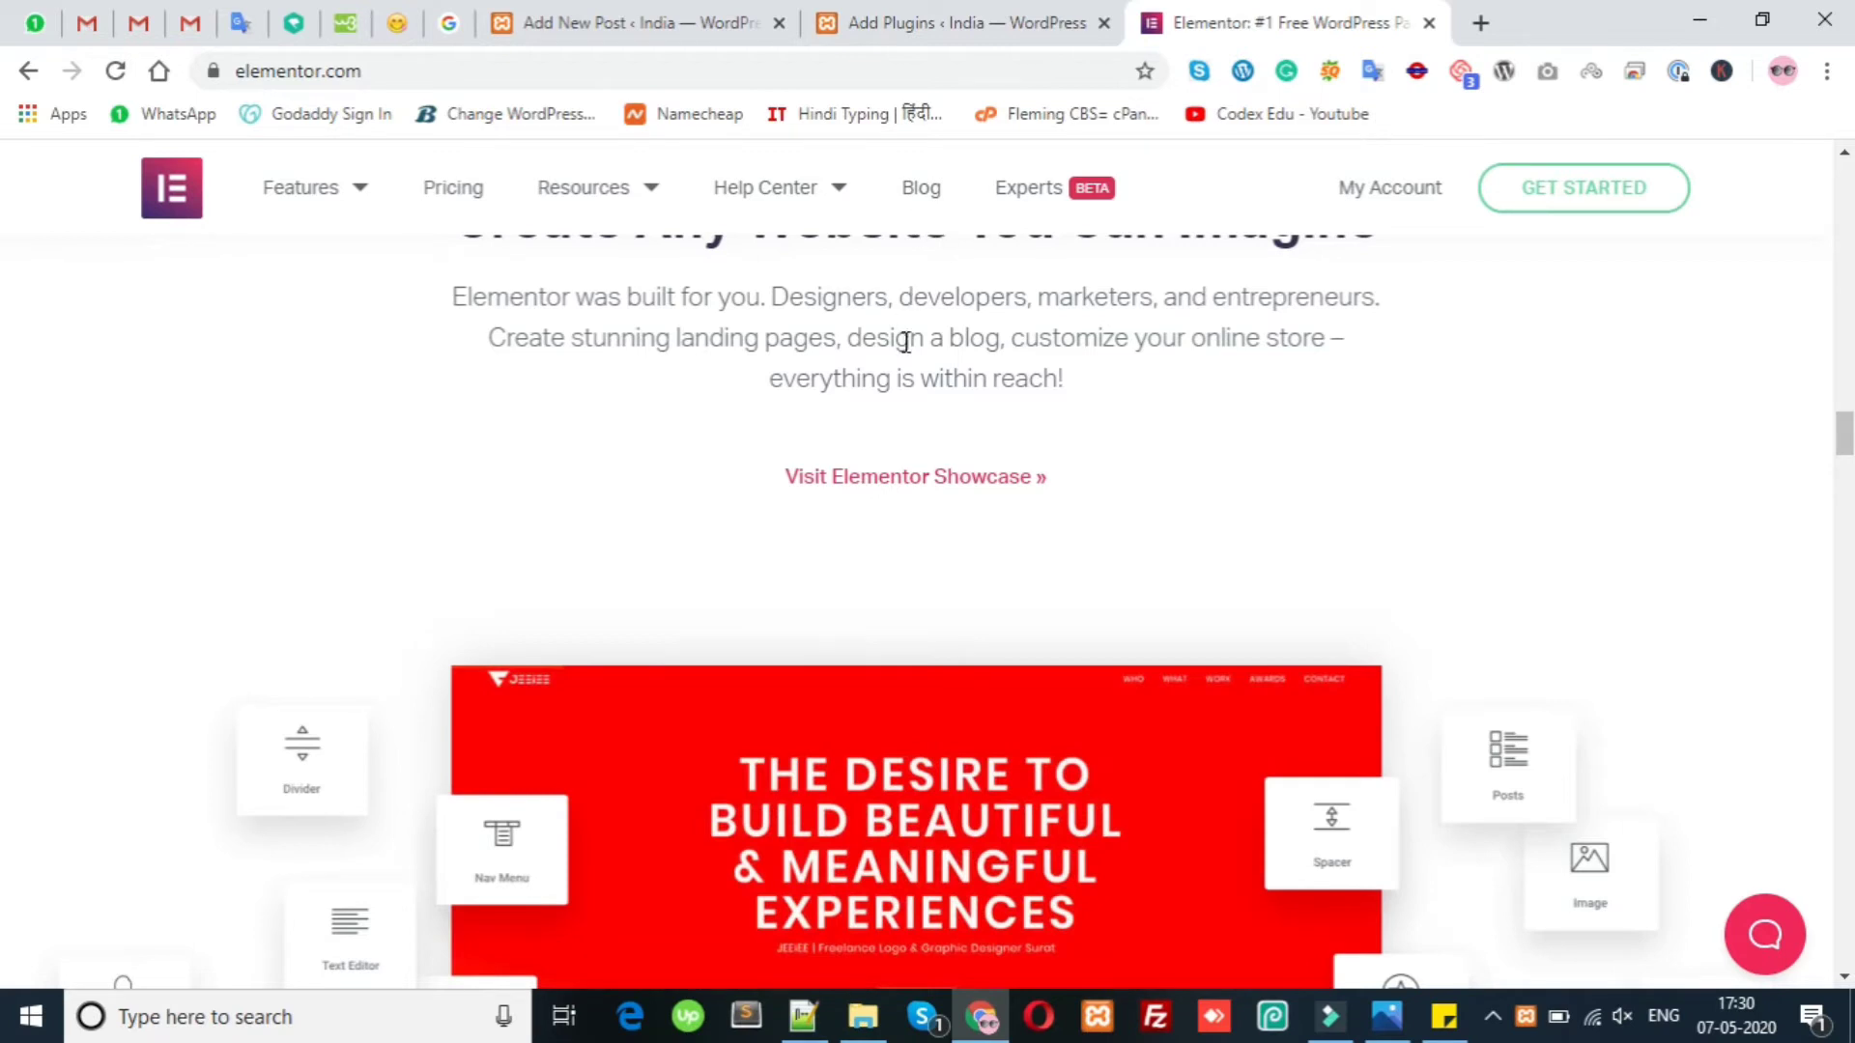
Return to the WordPress Add Plugins page and search the plugin directory for "Elementor Page Builder".
left_click(930, 23)
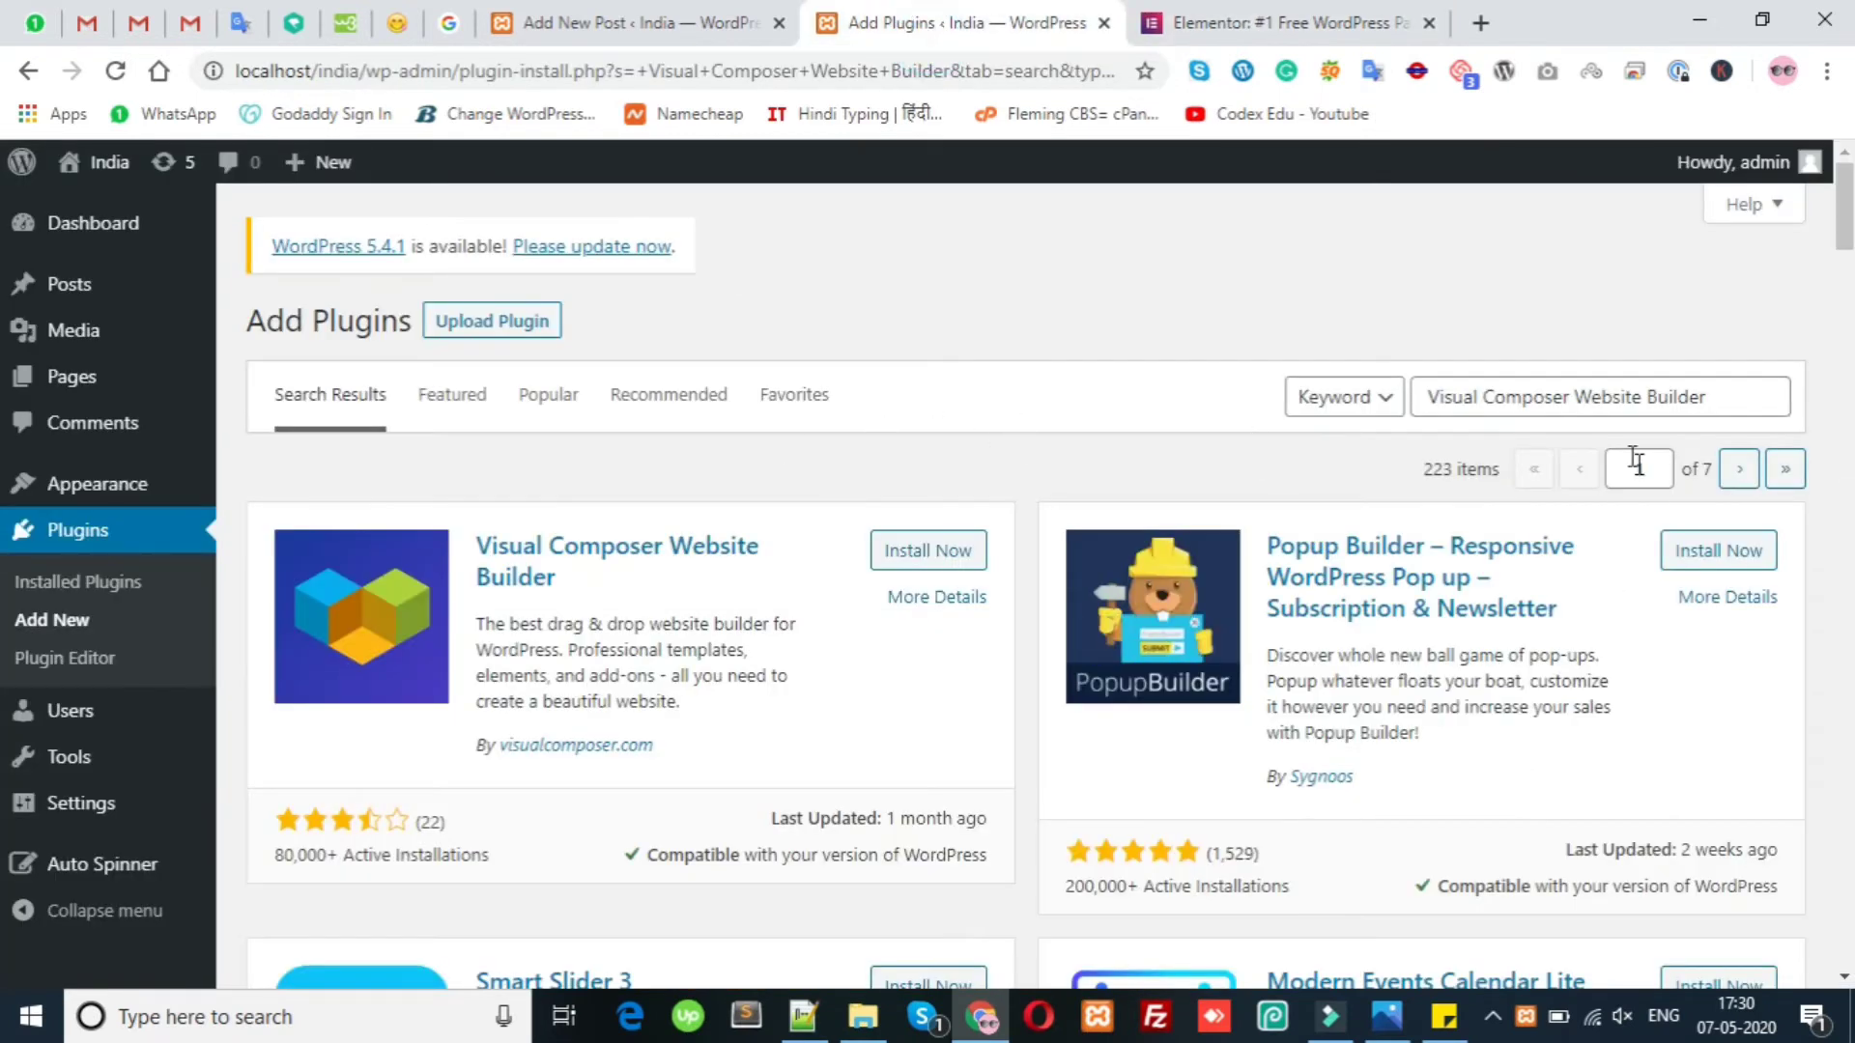
triple_click(1604, 398)
key("BackSpace")
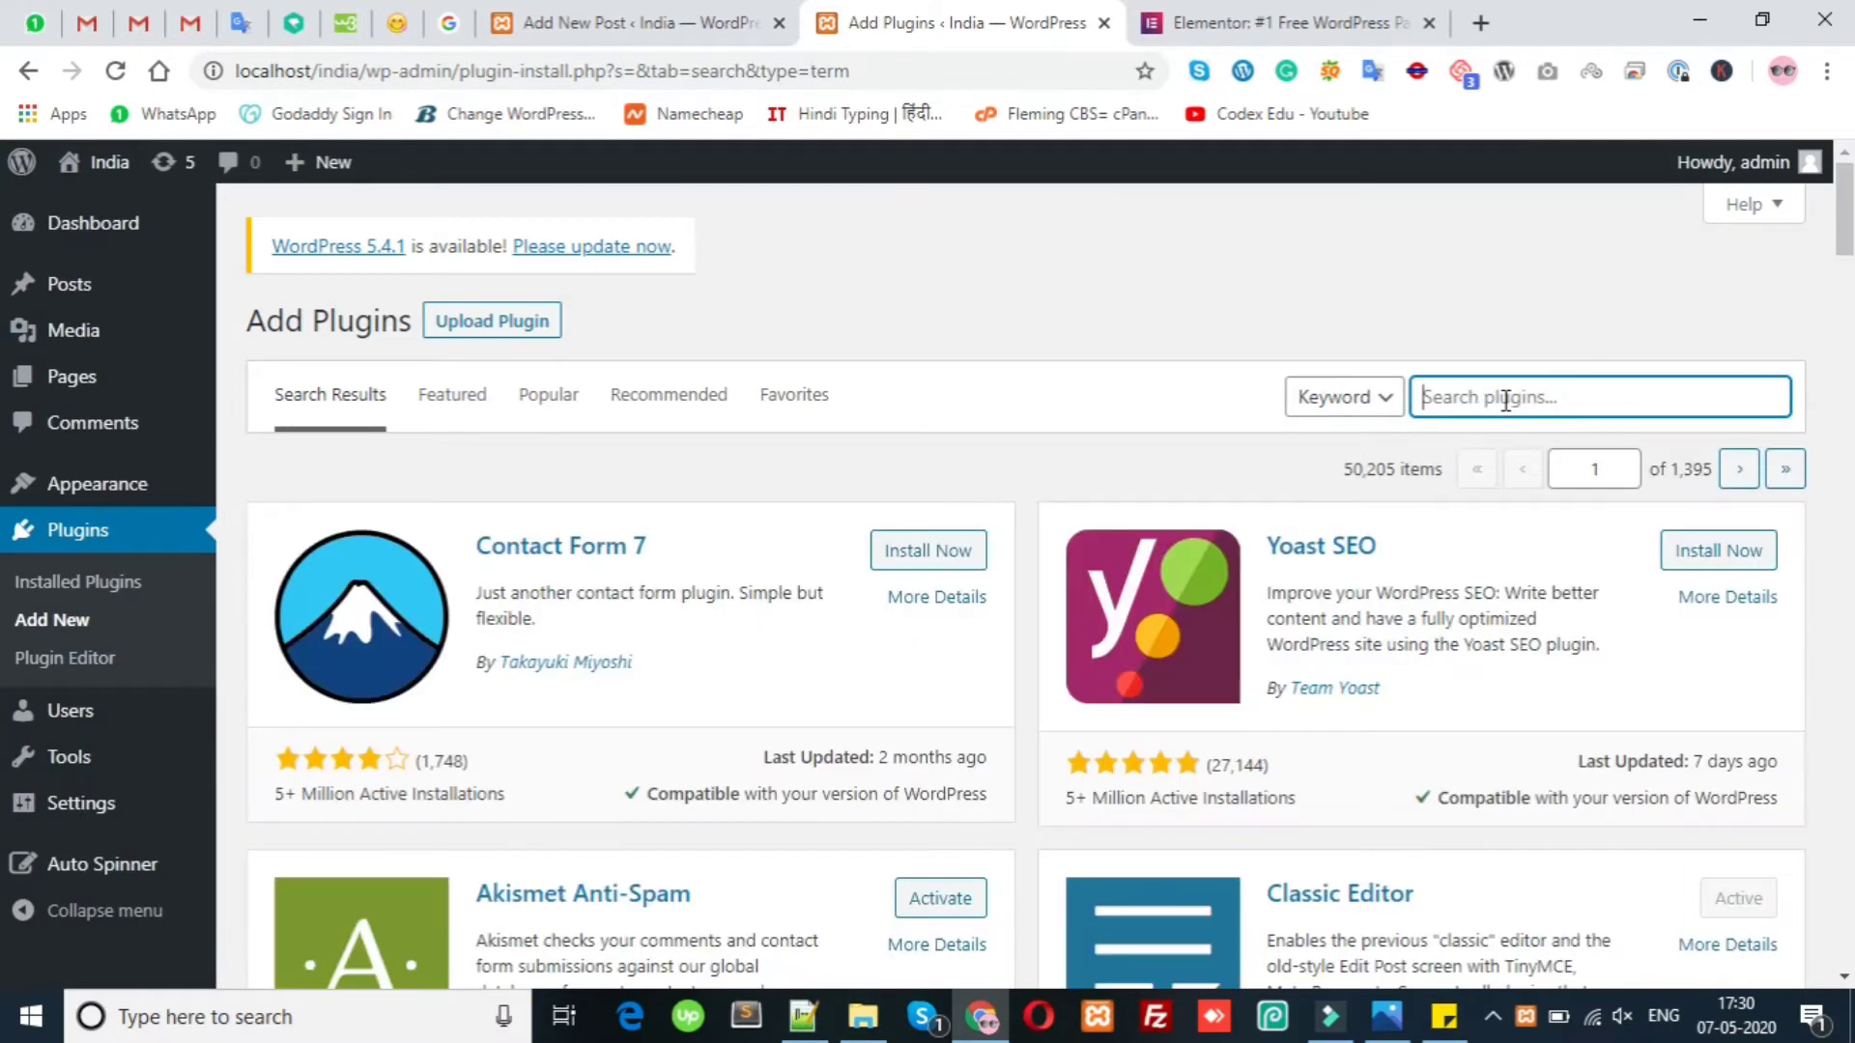
right_click(1422, 397)
left_click(1566, 638)
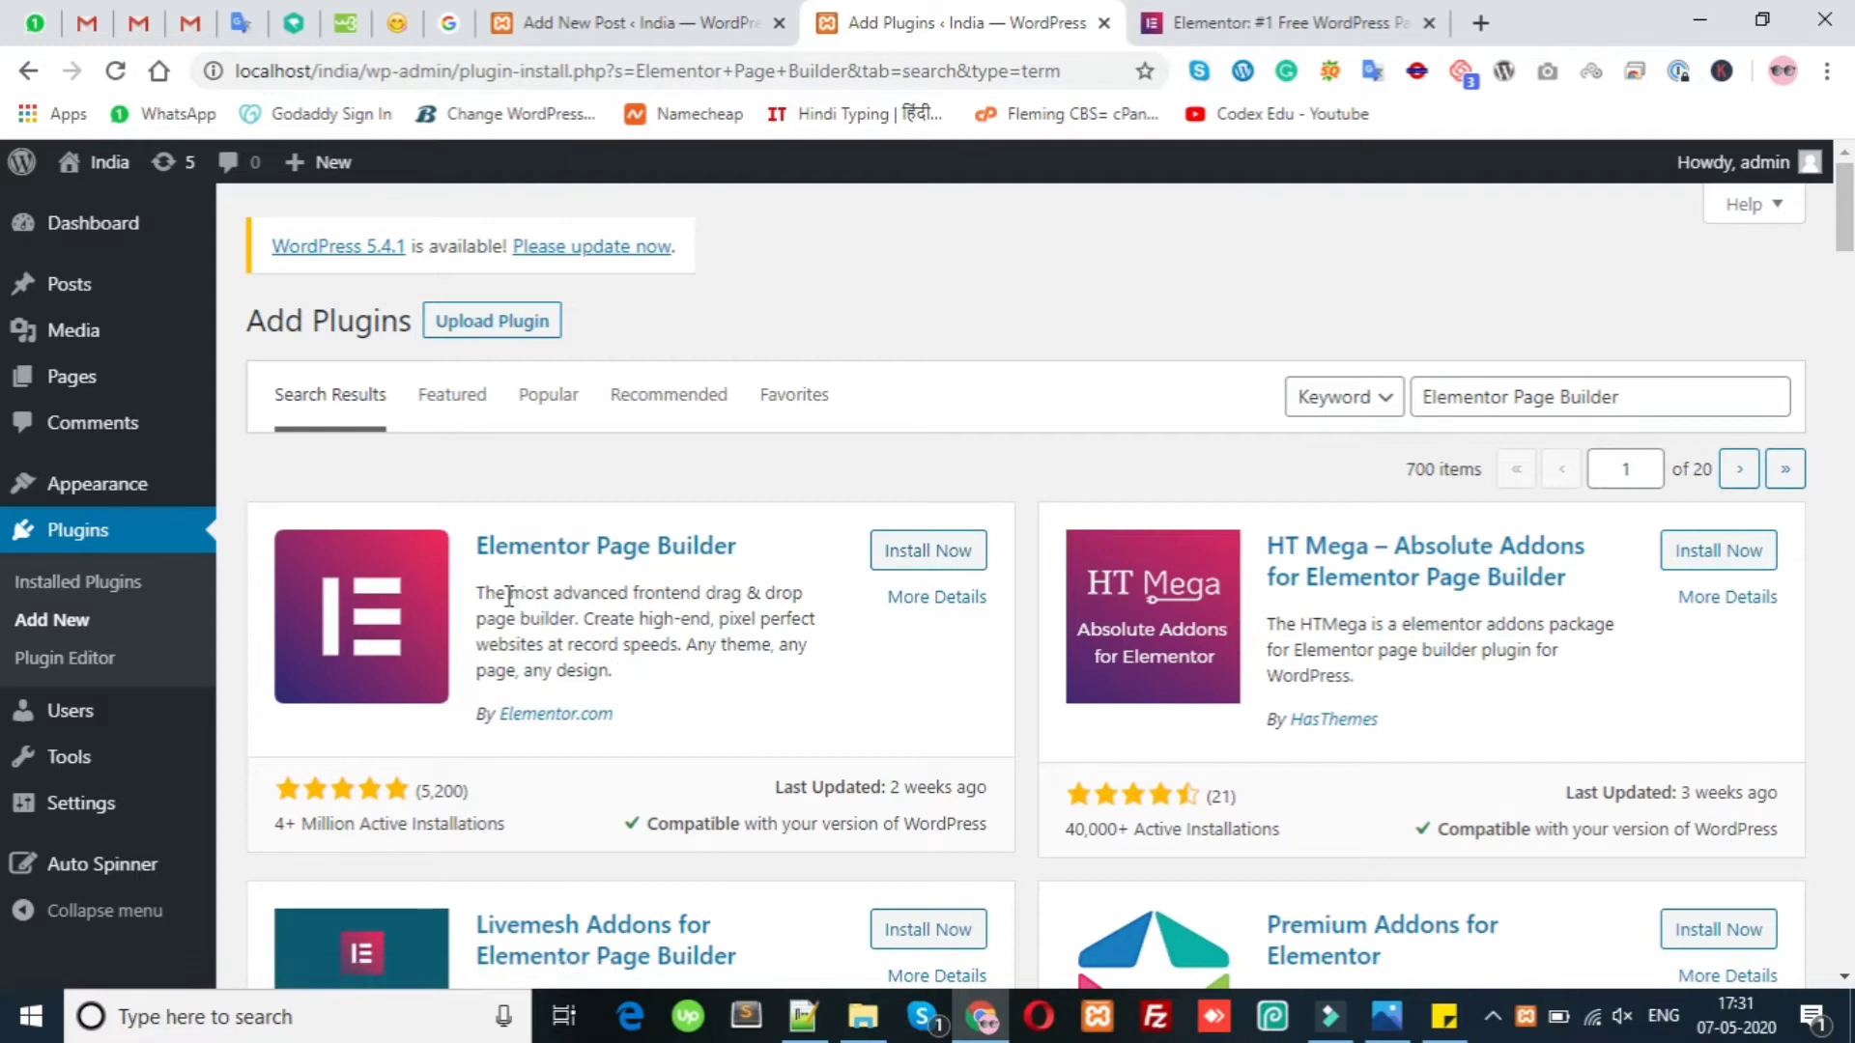
Highlight the description of the Elementor Page Builder plugin in the search results to point it out.
left_click_drag(483, 594, 760, 619)
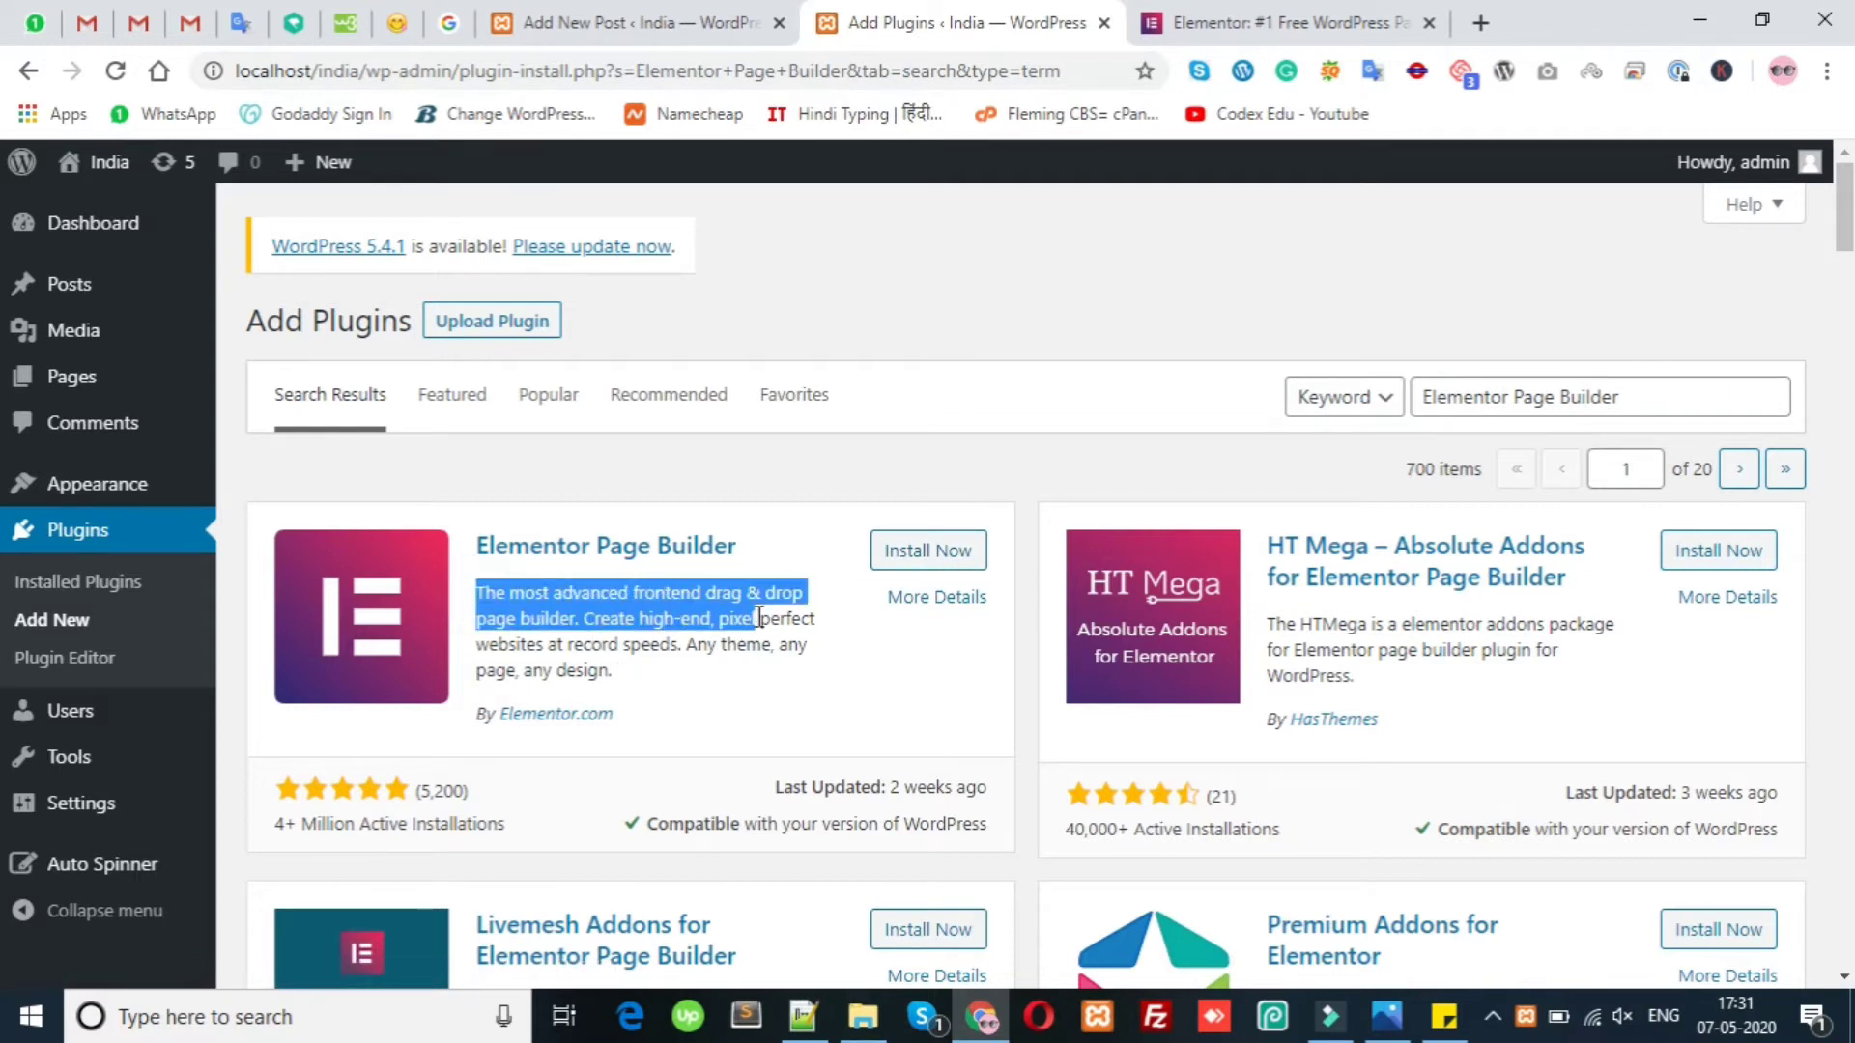
left_click(760, 618)
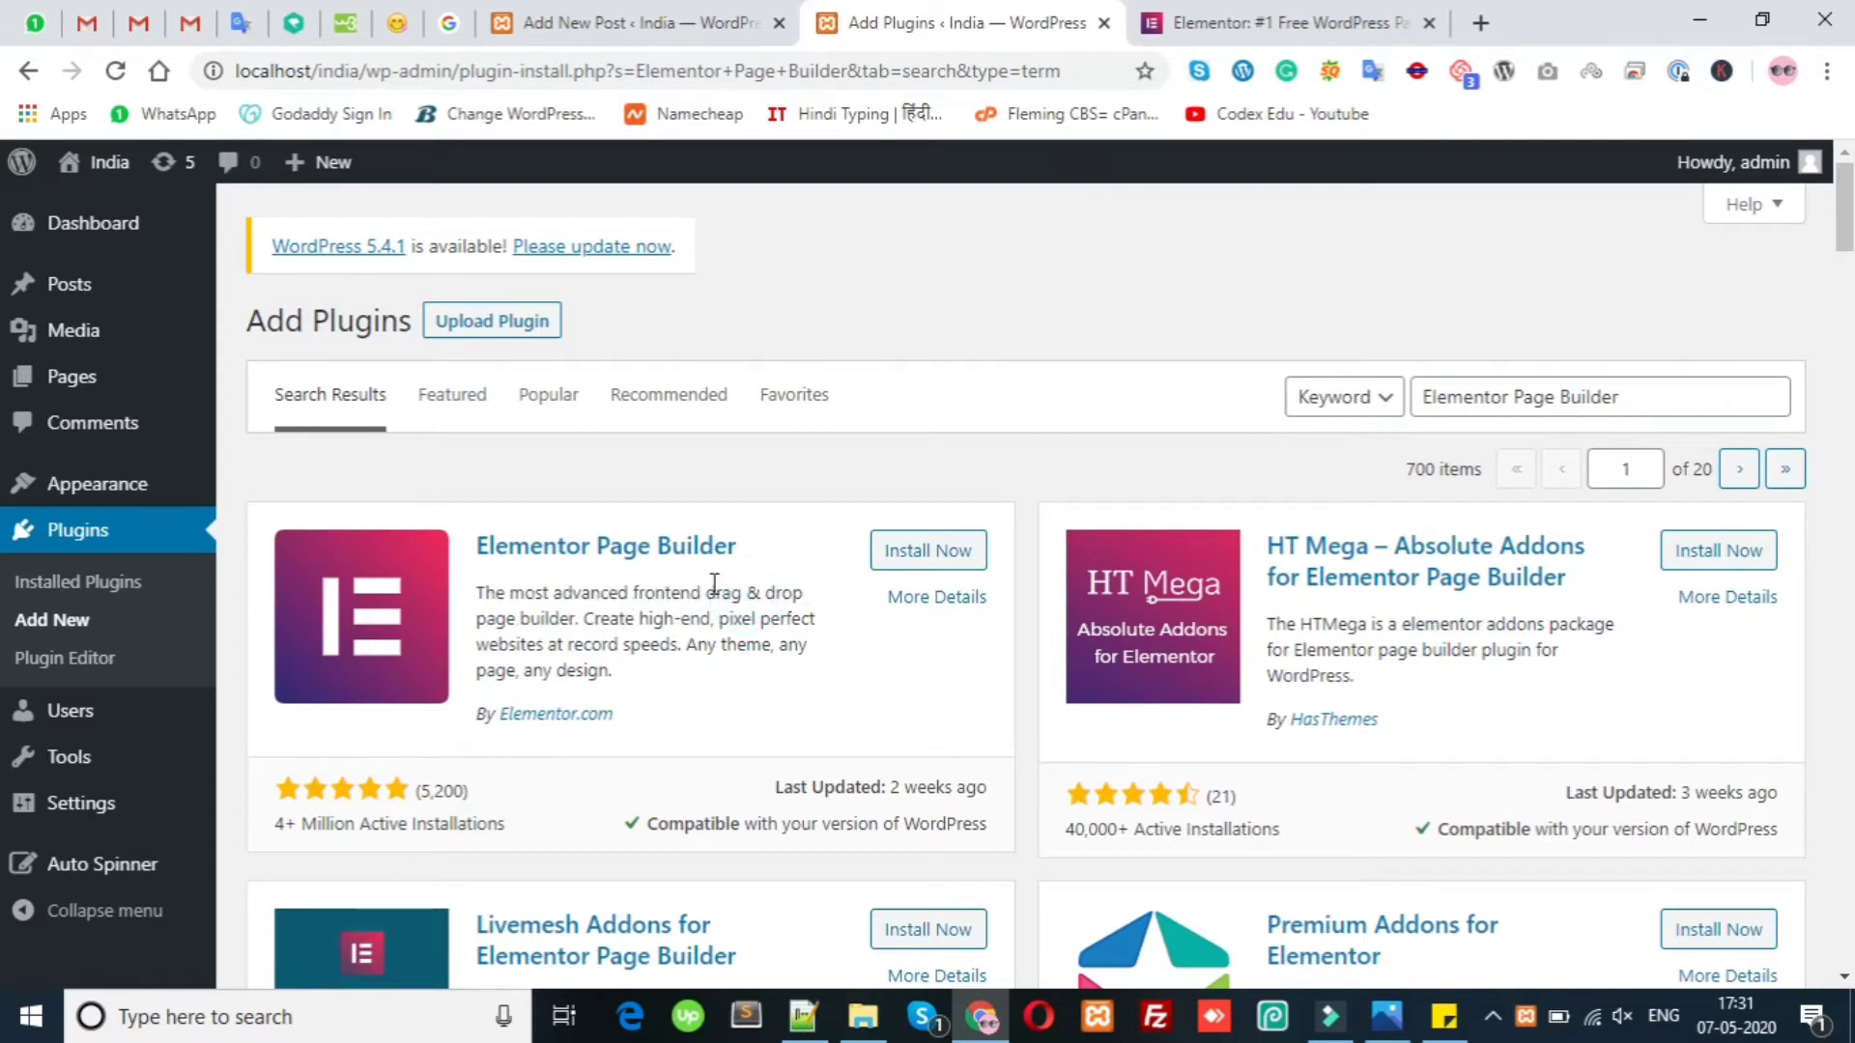
left_click_drag(710, 587, 744, 570)
left_click(787, 612)
left_click_drag(698, 599, 812, 650)
left_click(811, 650)
Switch to the Sticky Notes plugin list and copy the text "Page Builder by SiteOrigin".
left_click(1443, 1015)
left_click_drag(774, 357, 977, 368)
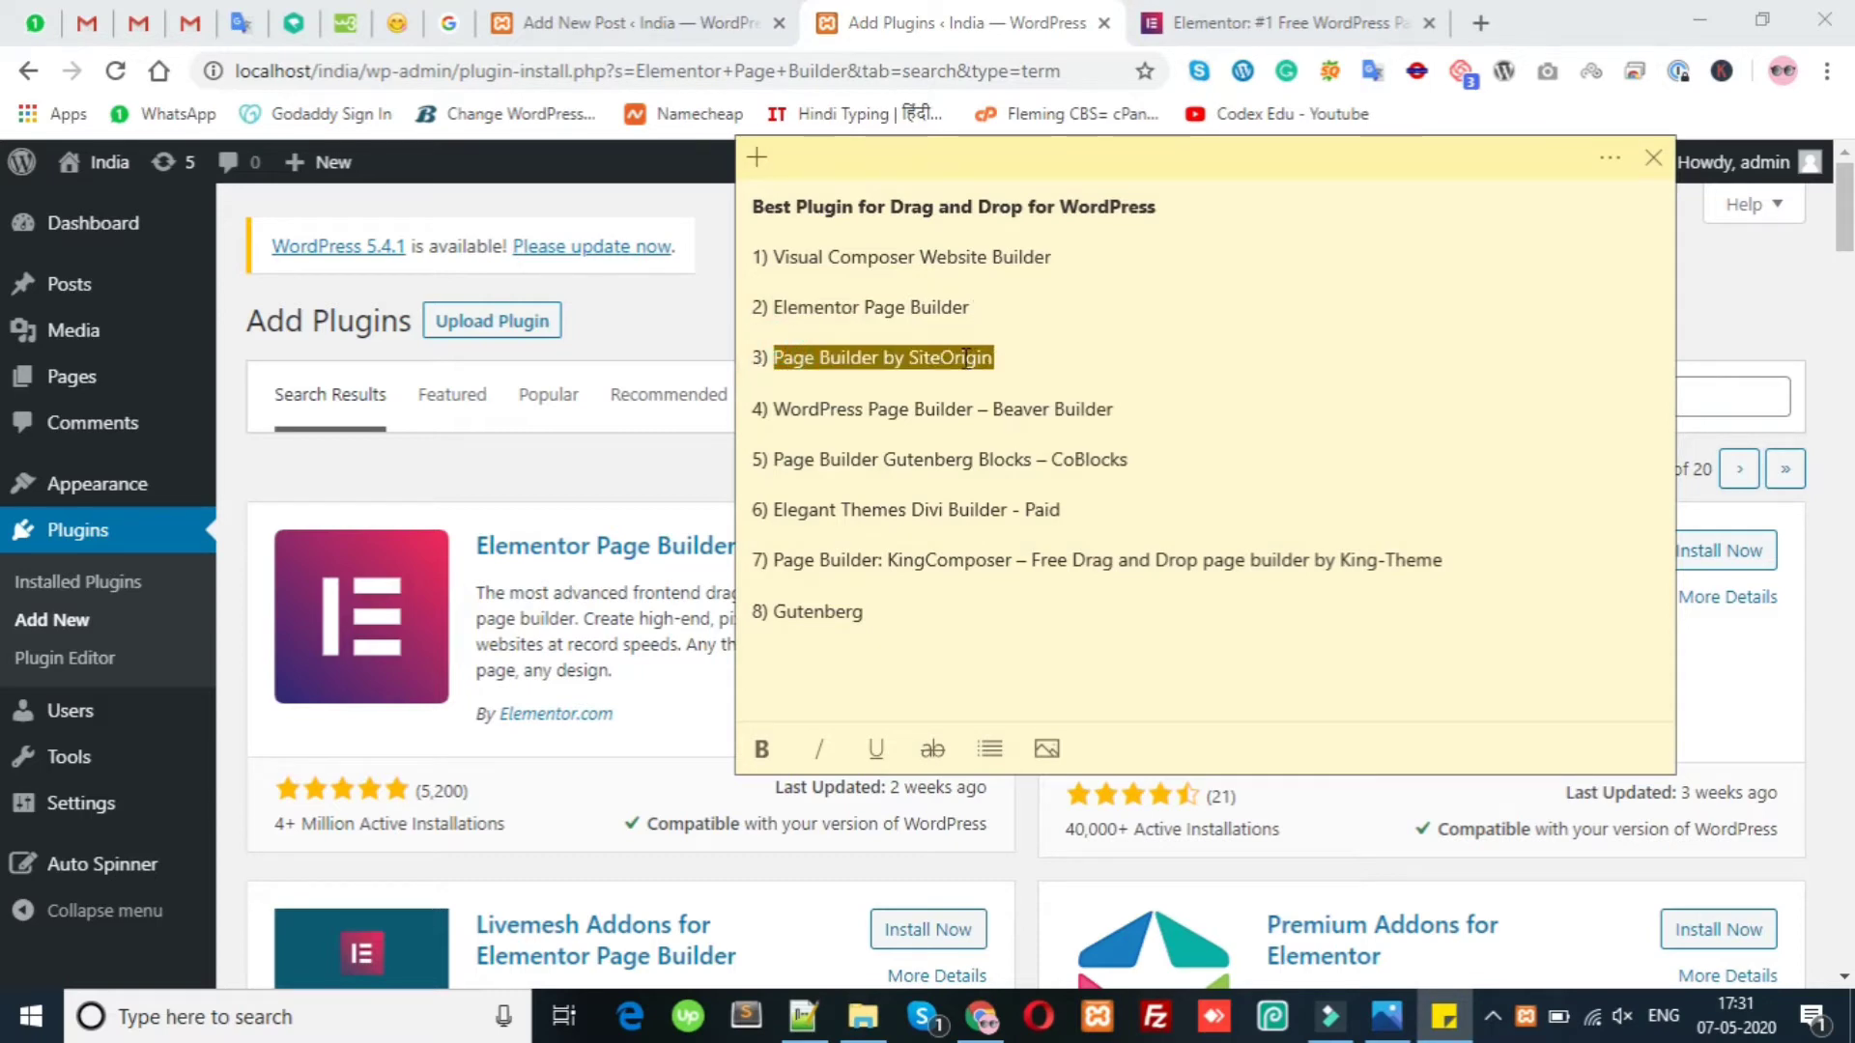
right_click(966, 358)
left_click(1038, 384)
Search Google for "Page Builder by SiteOrigin" in the Elementor browser tab and open the siteorigin.com "Page Builder Plugin" result.
left_click(1261, 21)
left_click(890, 71)
right_click(889, 71)
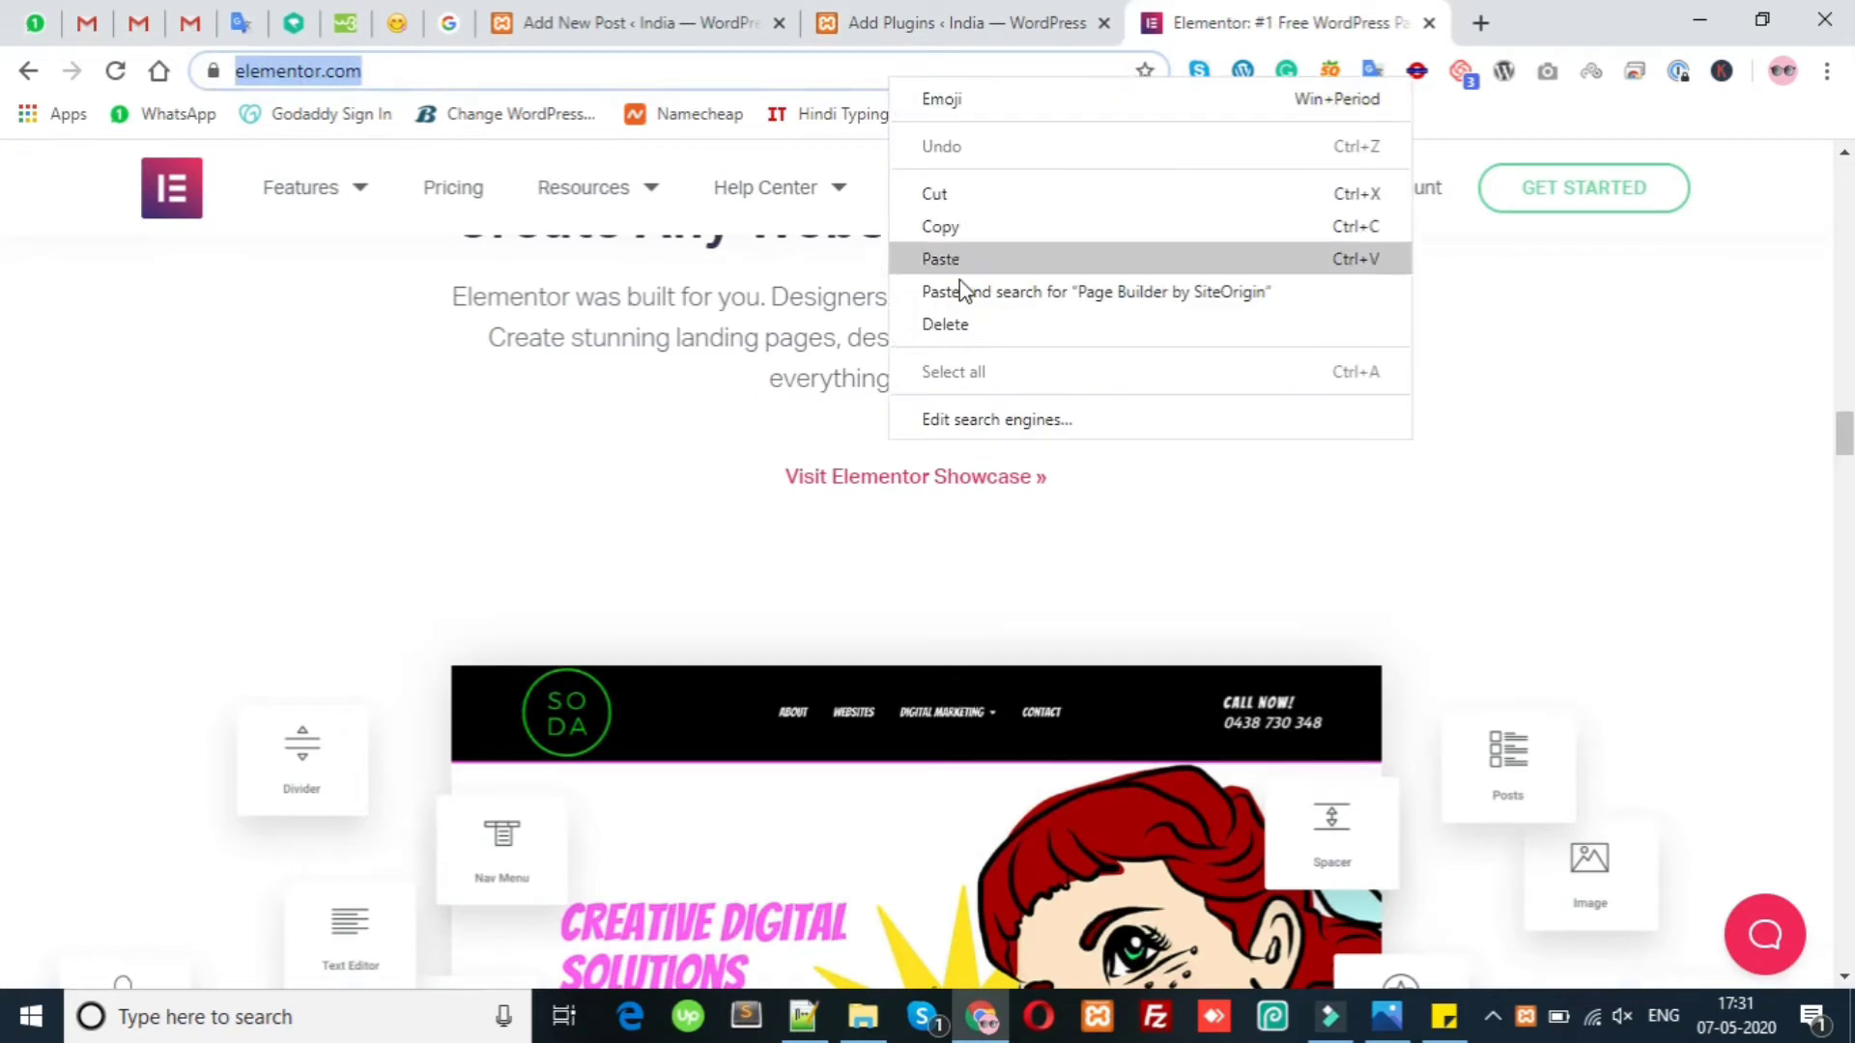
left_click(962, 291)
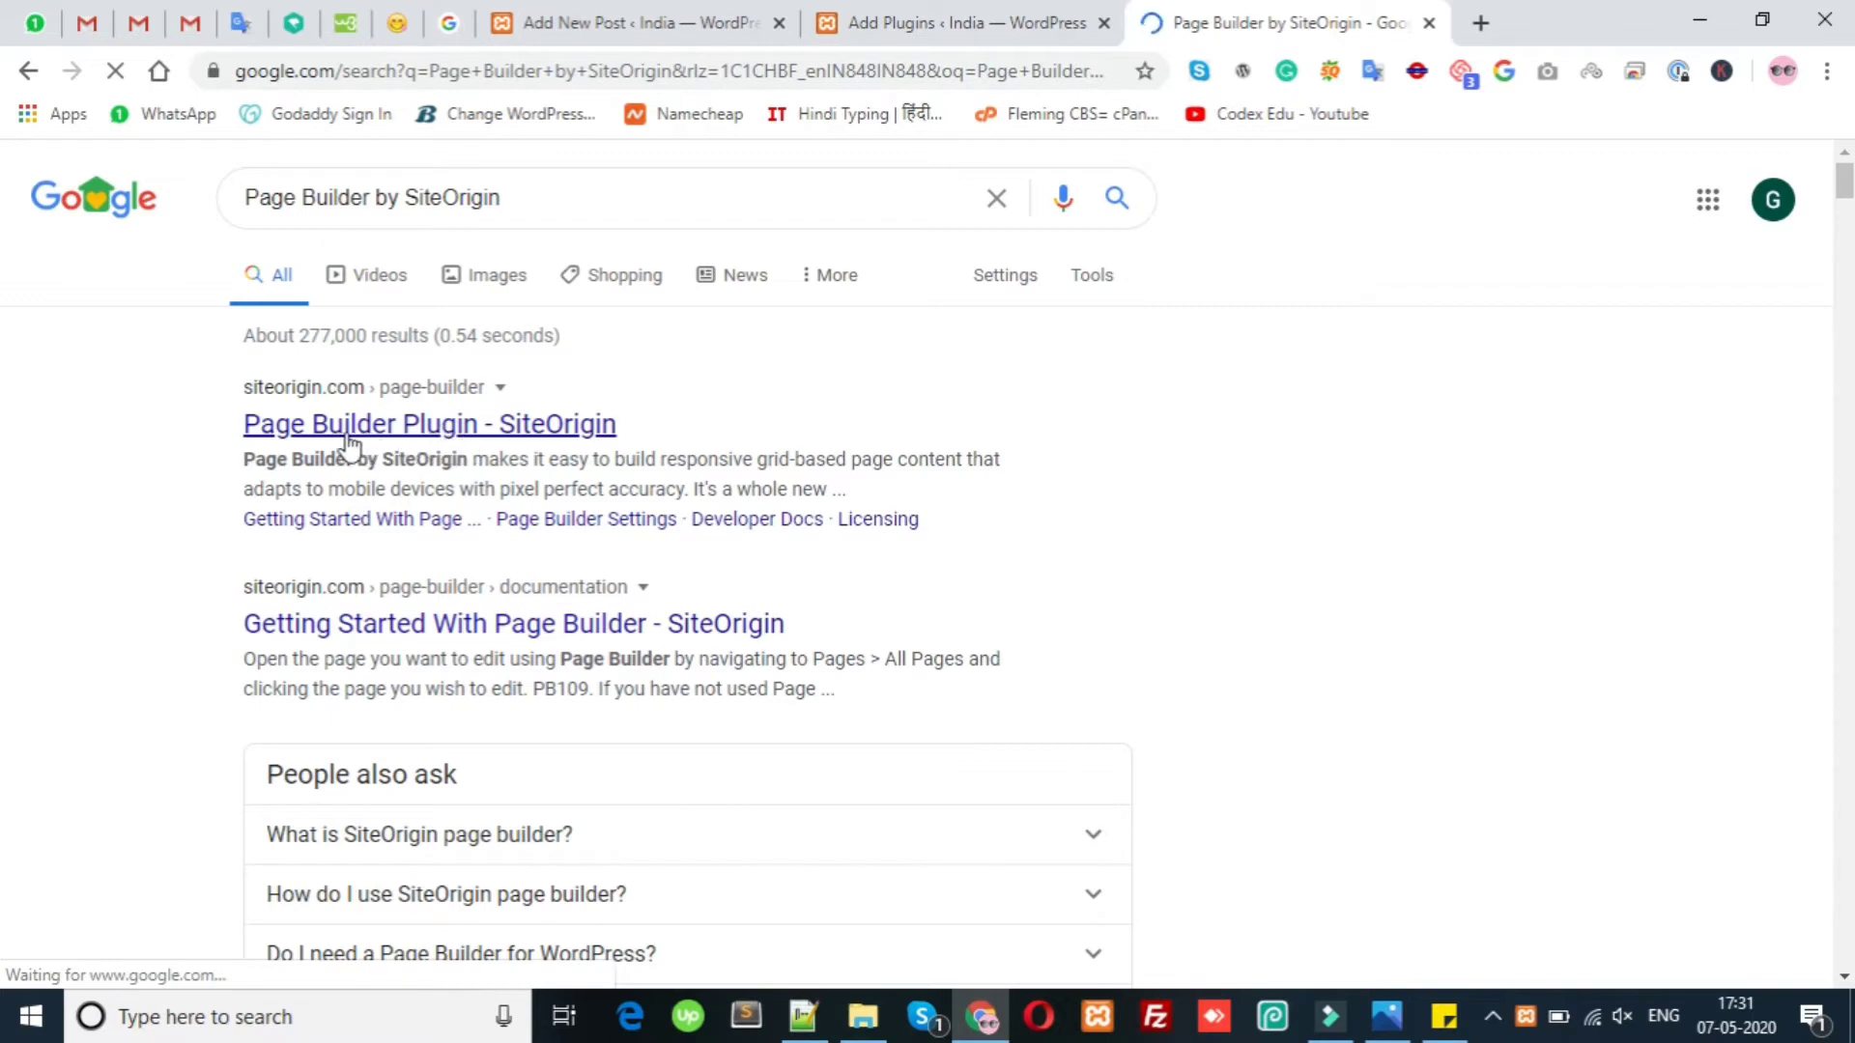
left_click(512, 430)
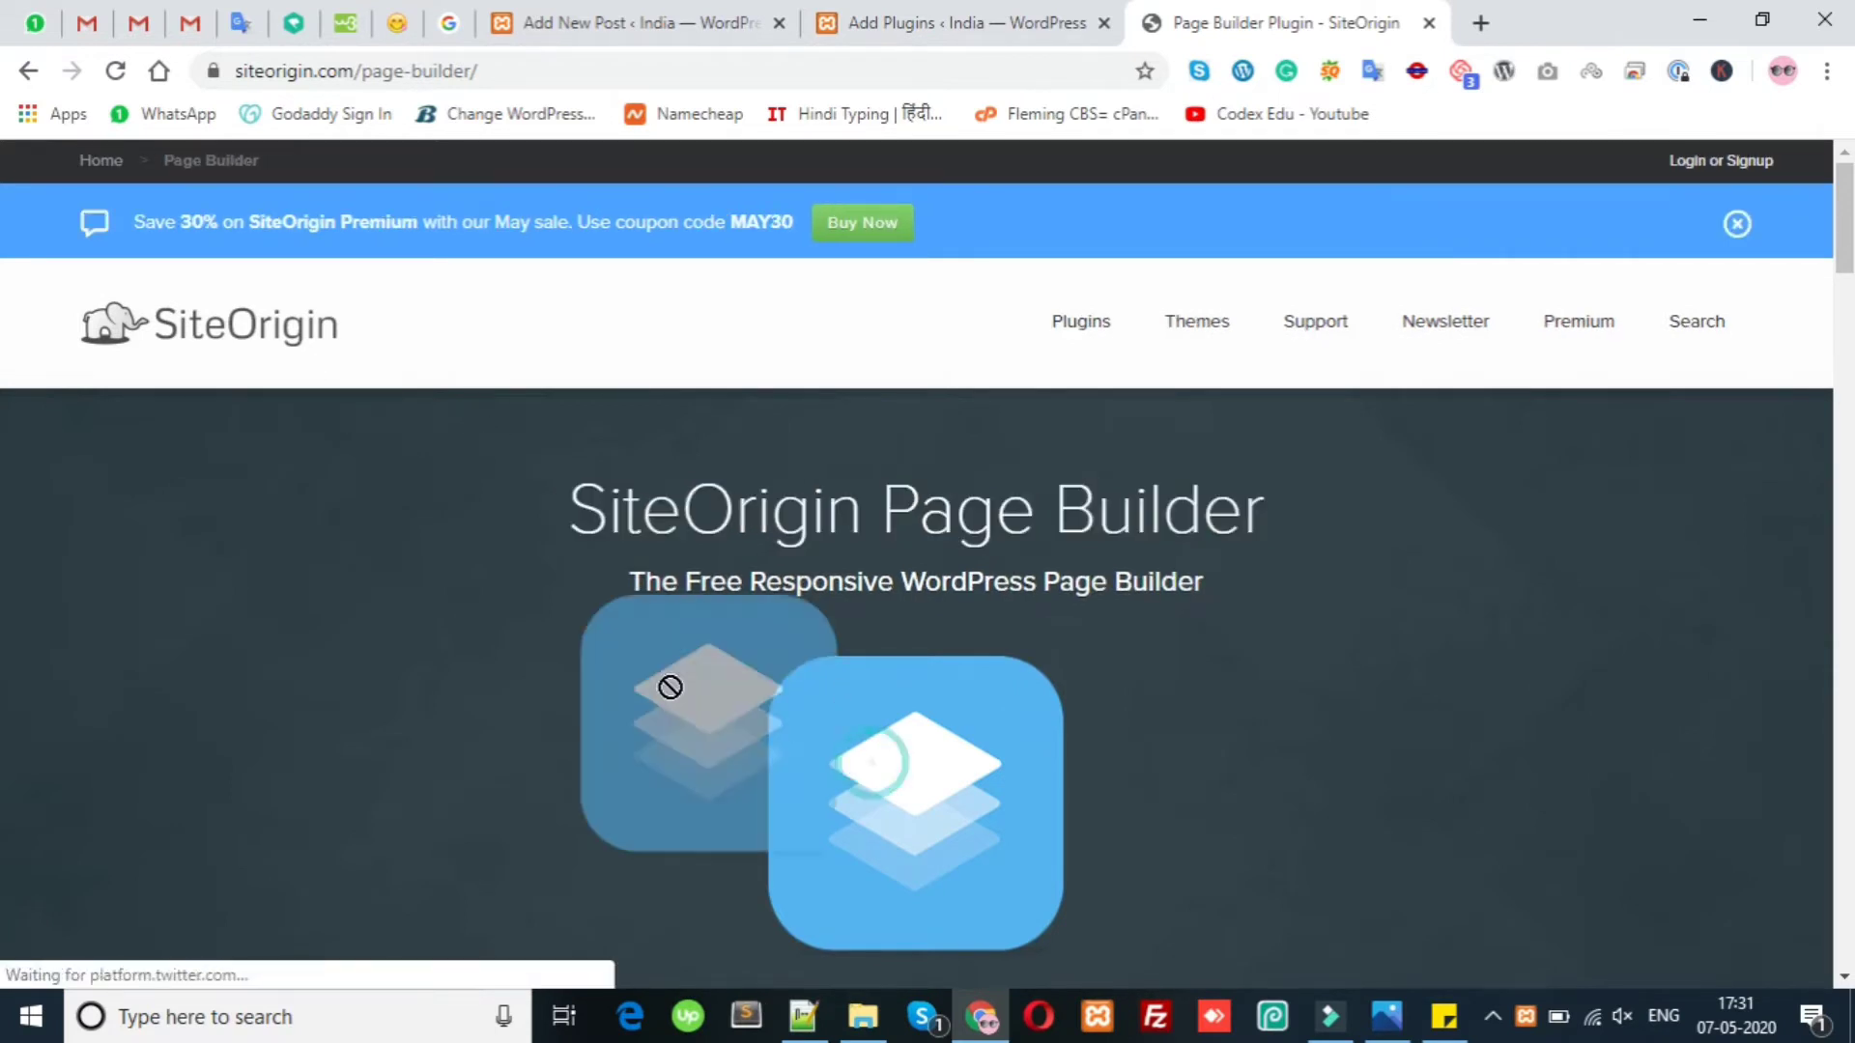
Highlight the SiteOrigin Page Builder title and its tagline on the plugin's website to point them out.
left_click_drag(819, 522, 1221, 578)
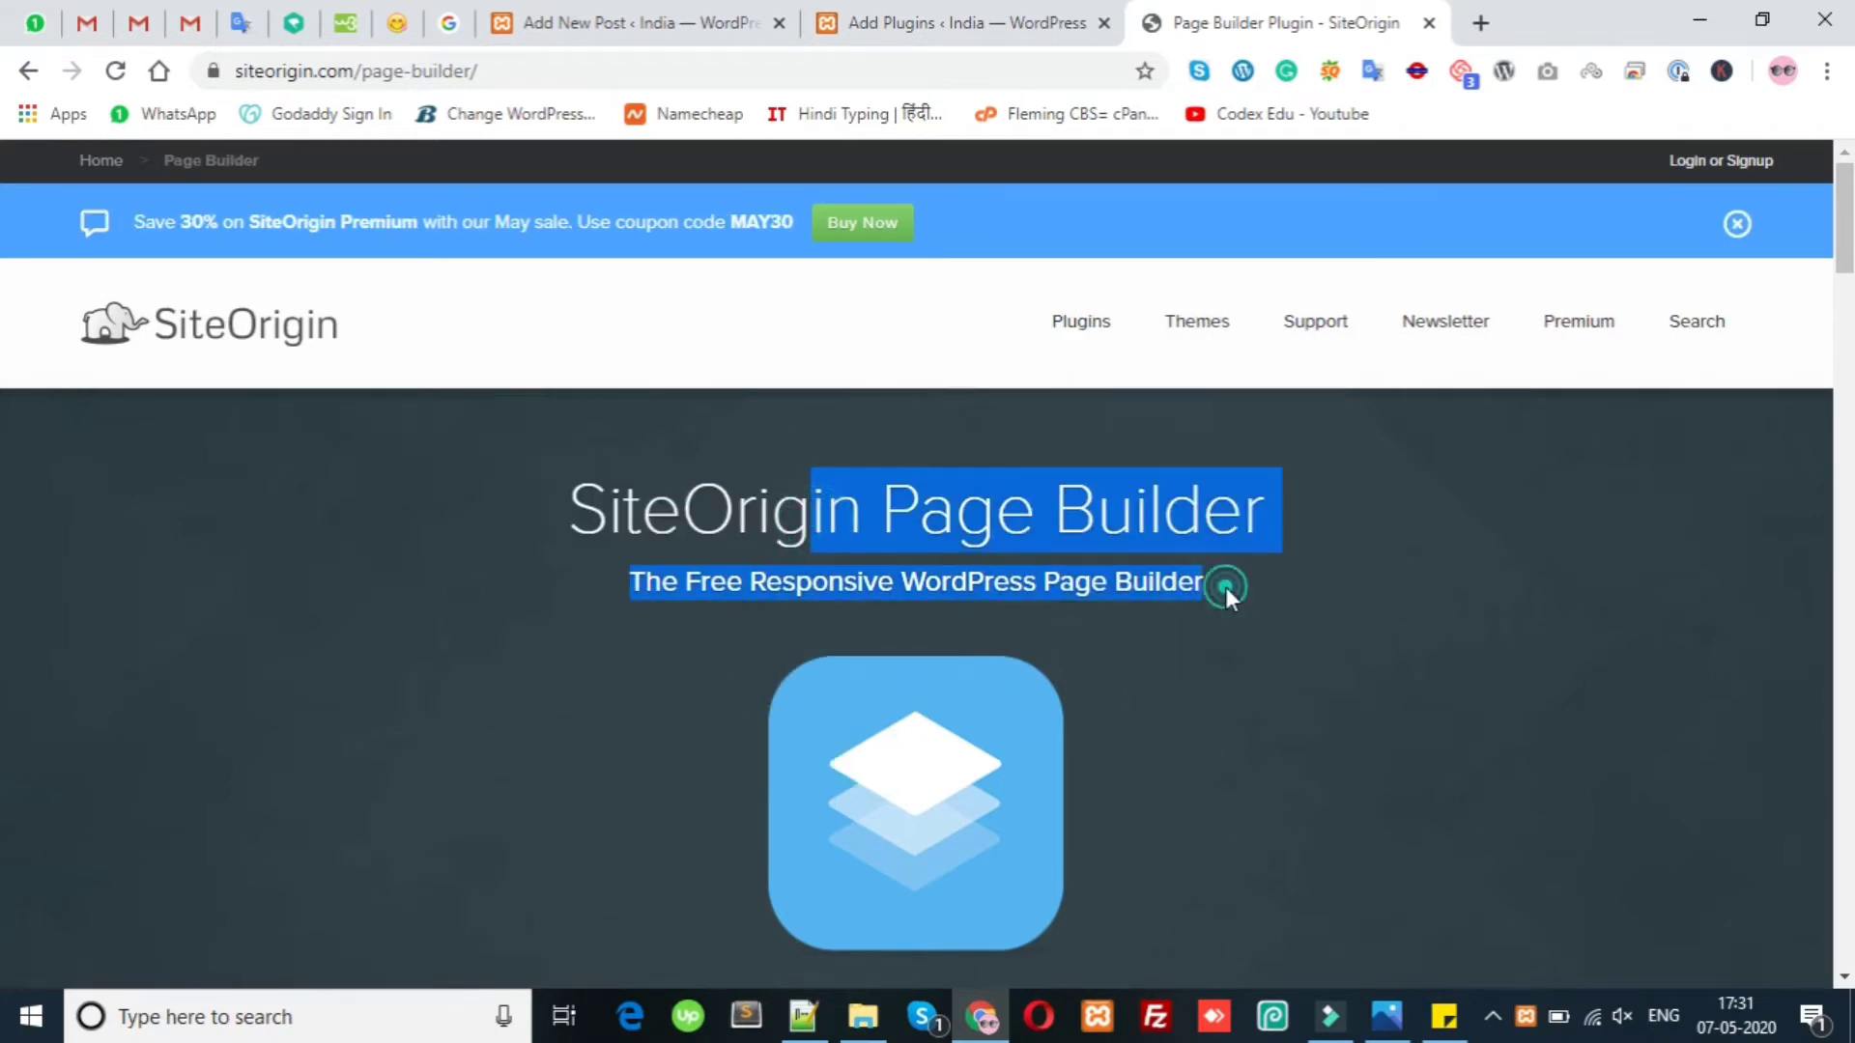
left_click(1225, 587)
left_click_drag(990, 829, 730, 664)
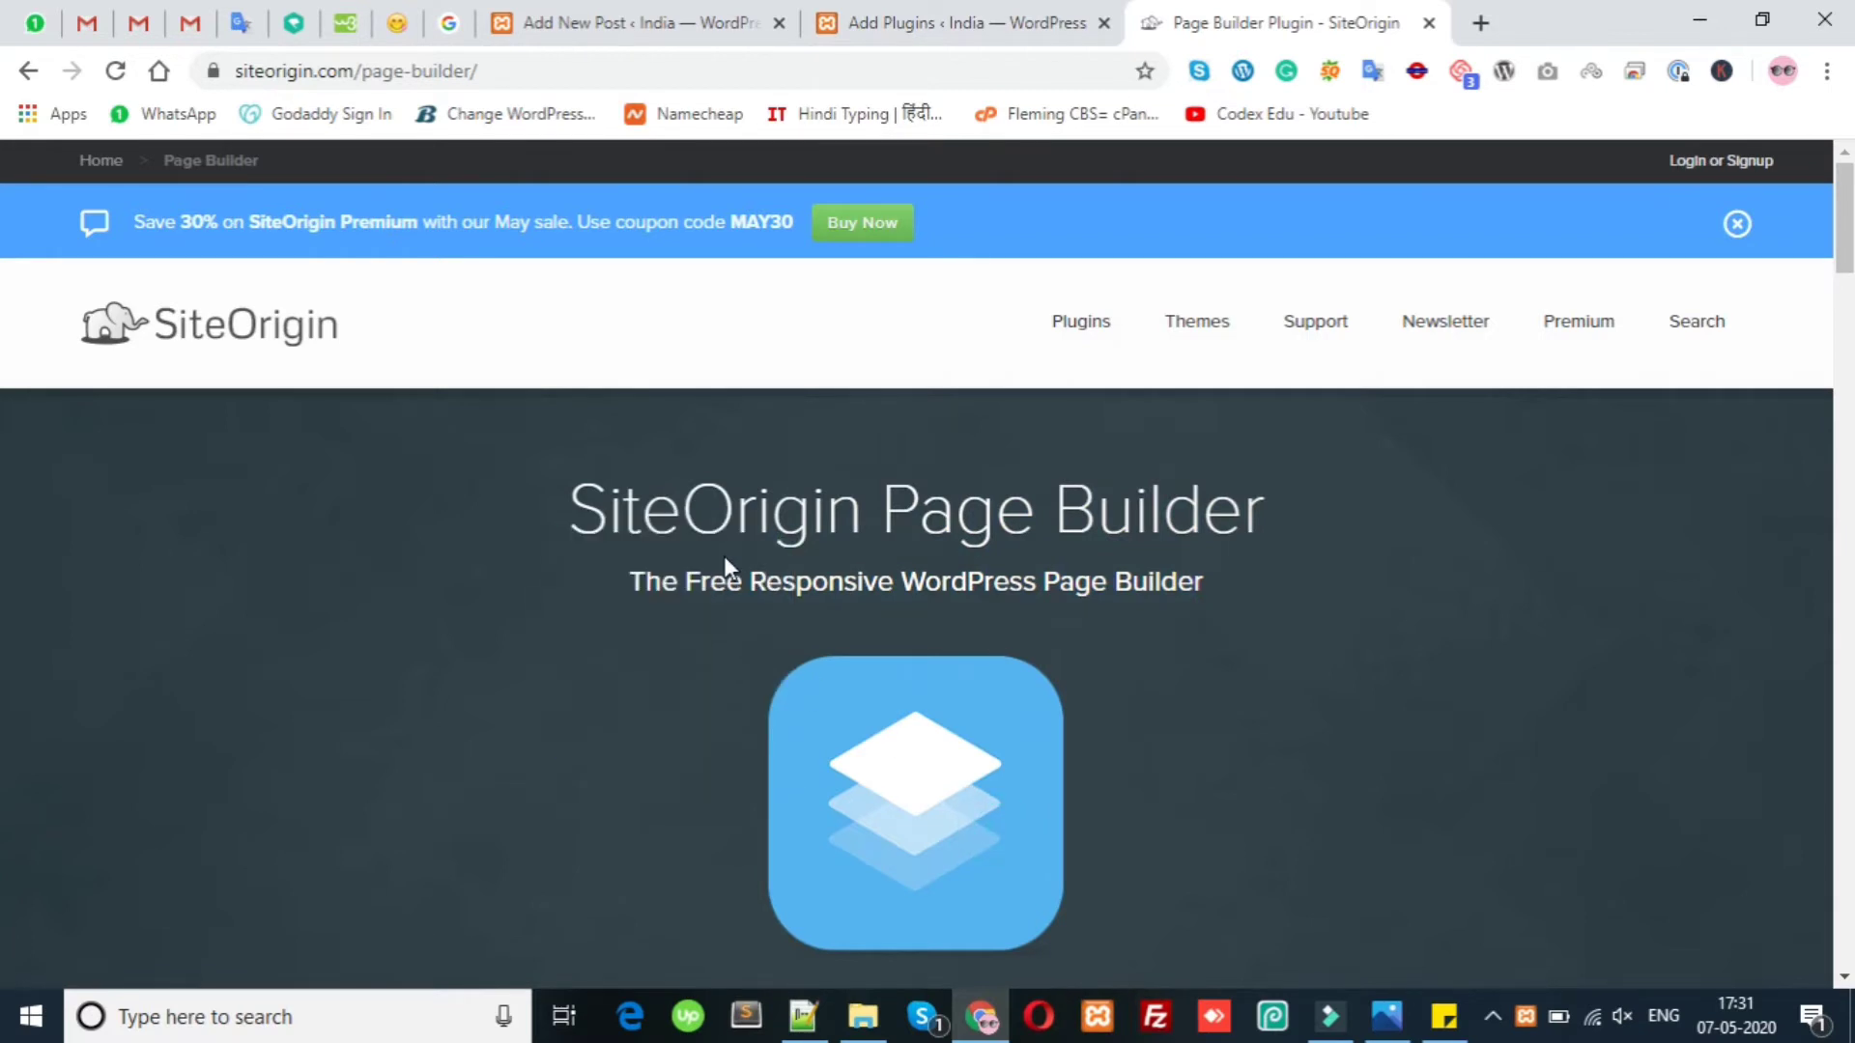
left_click_drag(771, 521, 567, 510)
left_click_drag(773, 579, 503, 568)
left_click(502, 568)
triple_click(802, 526)
left_click(840, 551)
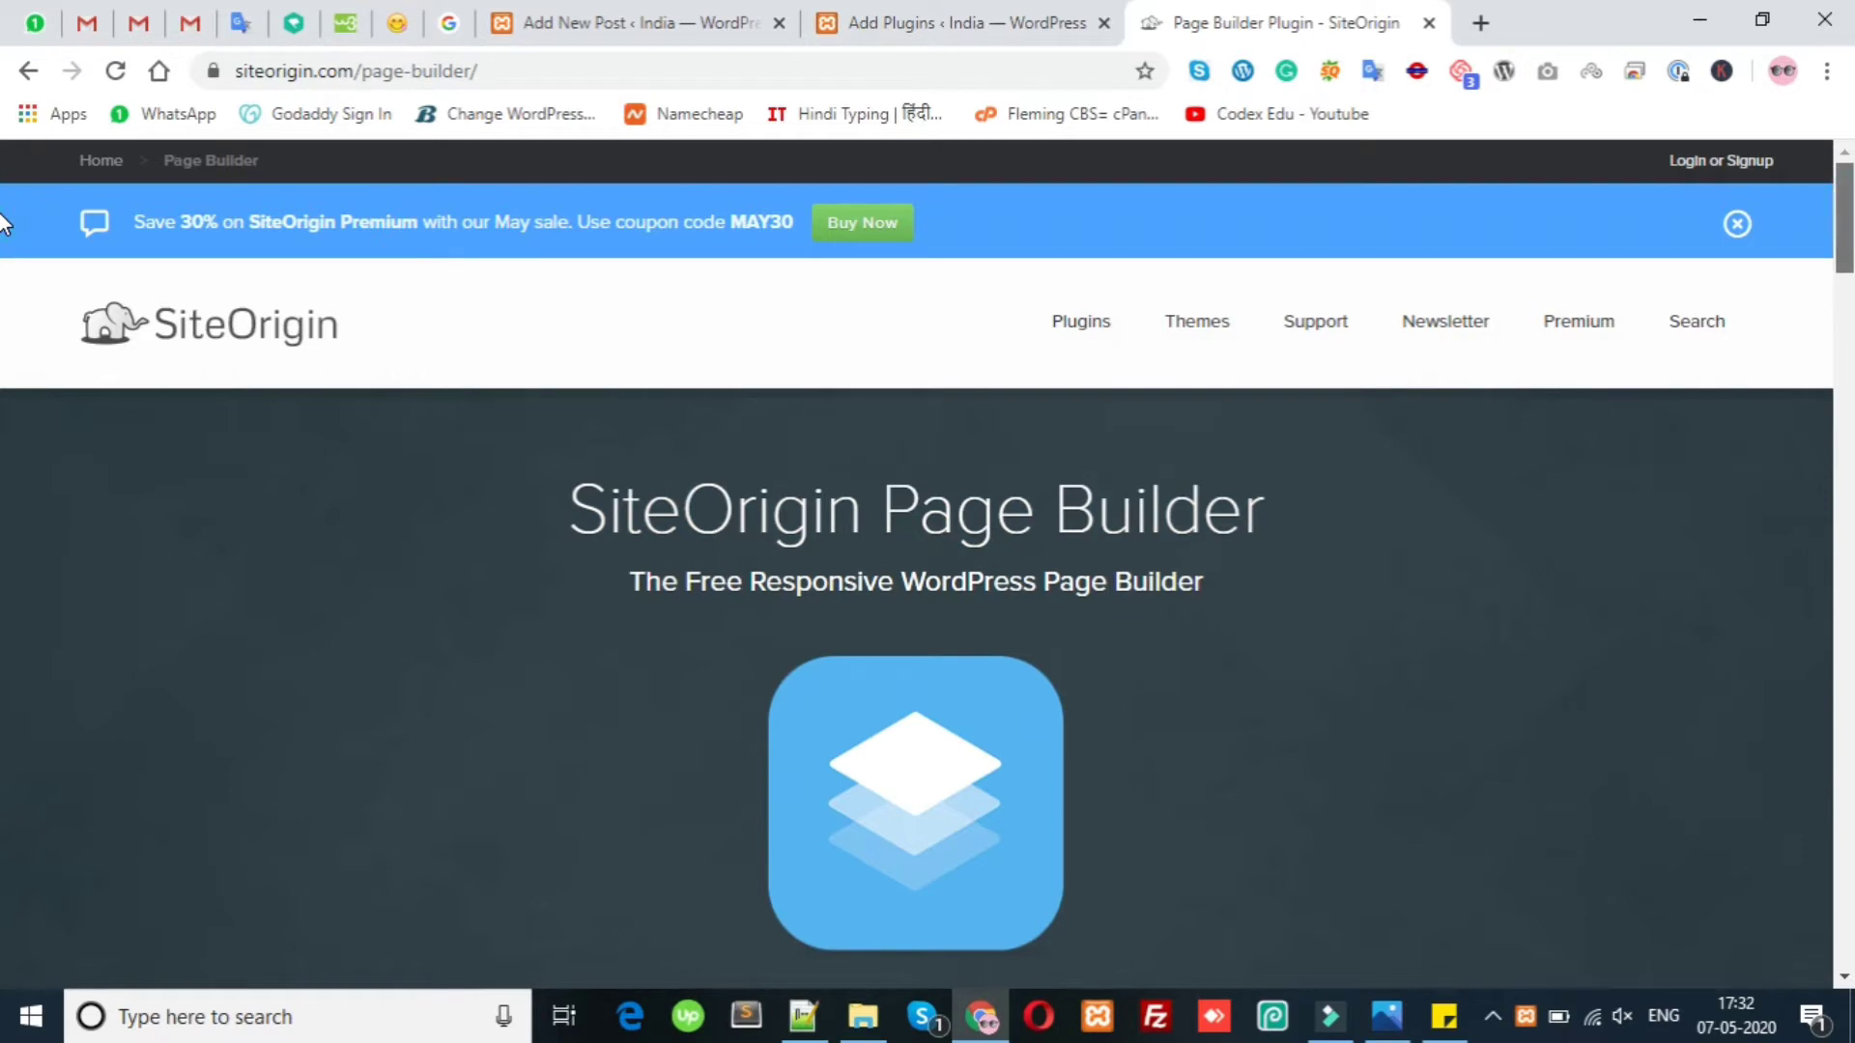
Look through the SiteOrigin page's download options, drag-and-drop, theme and widget features, and toolbar section.
scroll(2, 241, "down", 7)
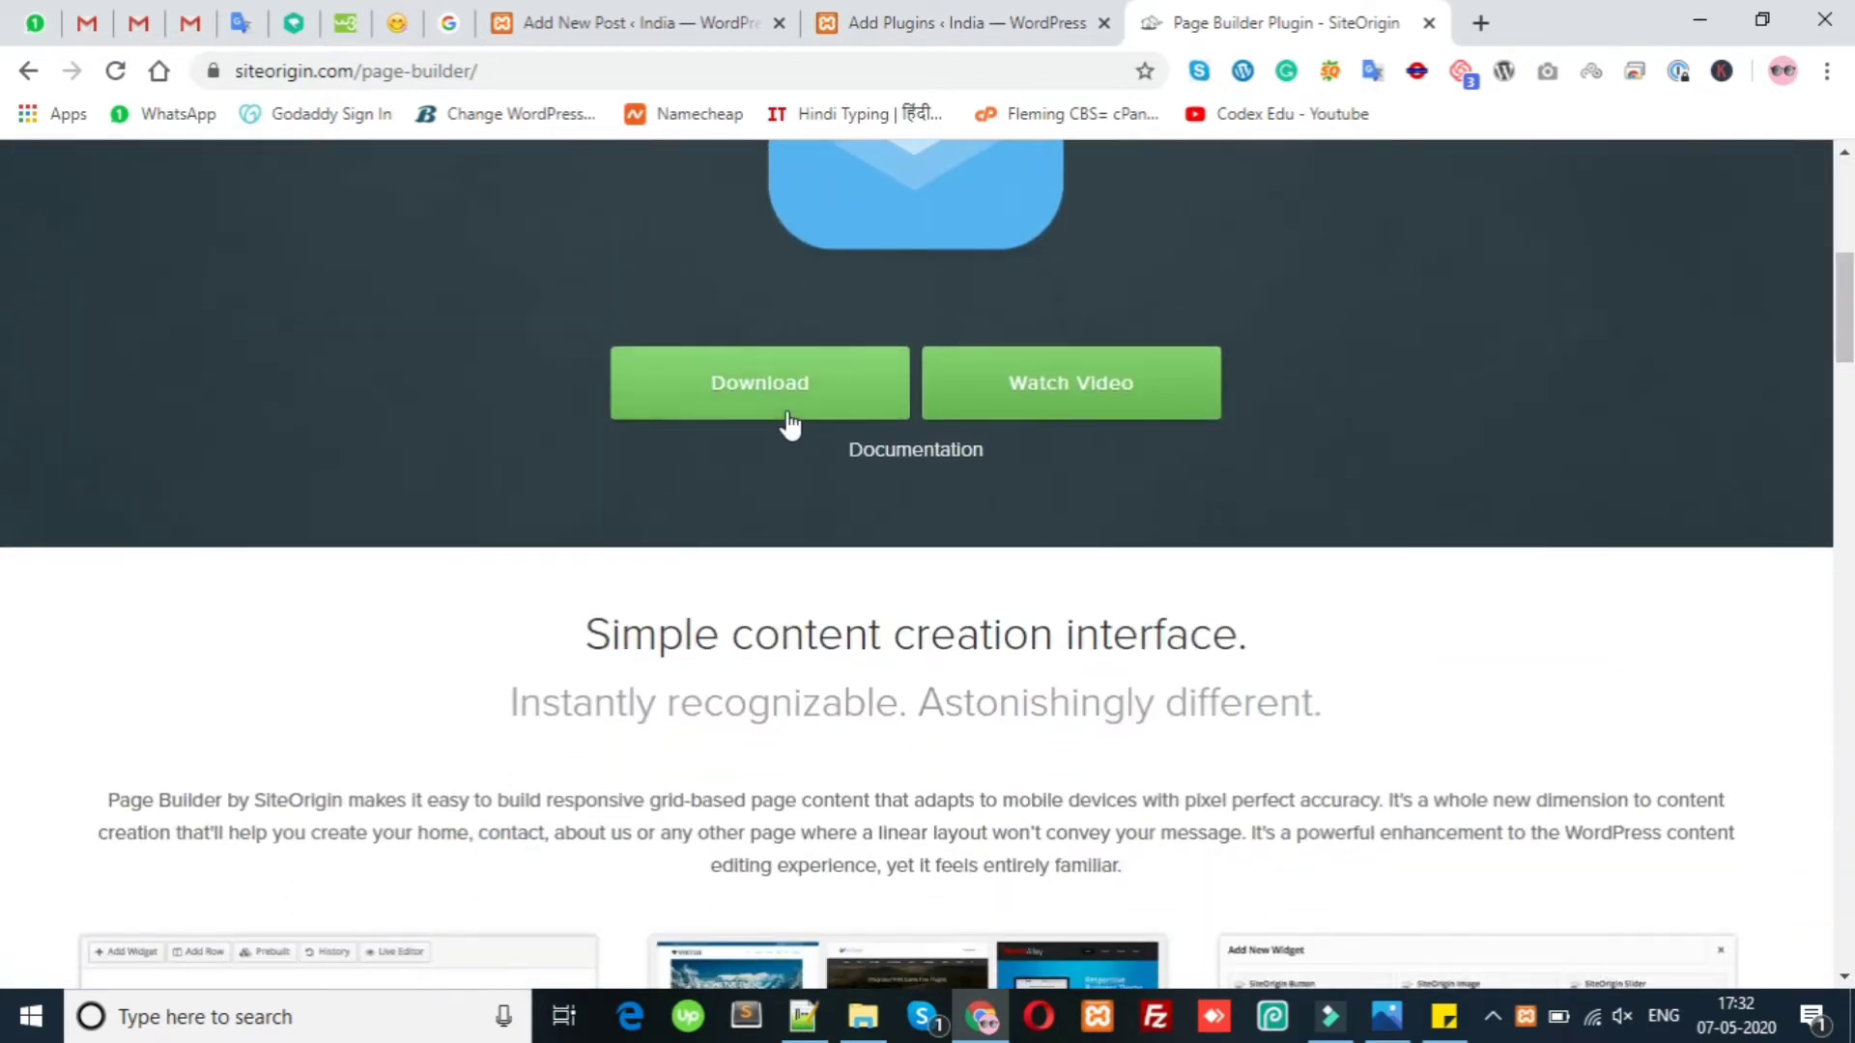
left_click(873, 23)
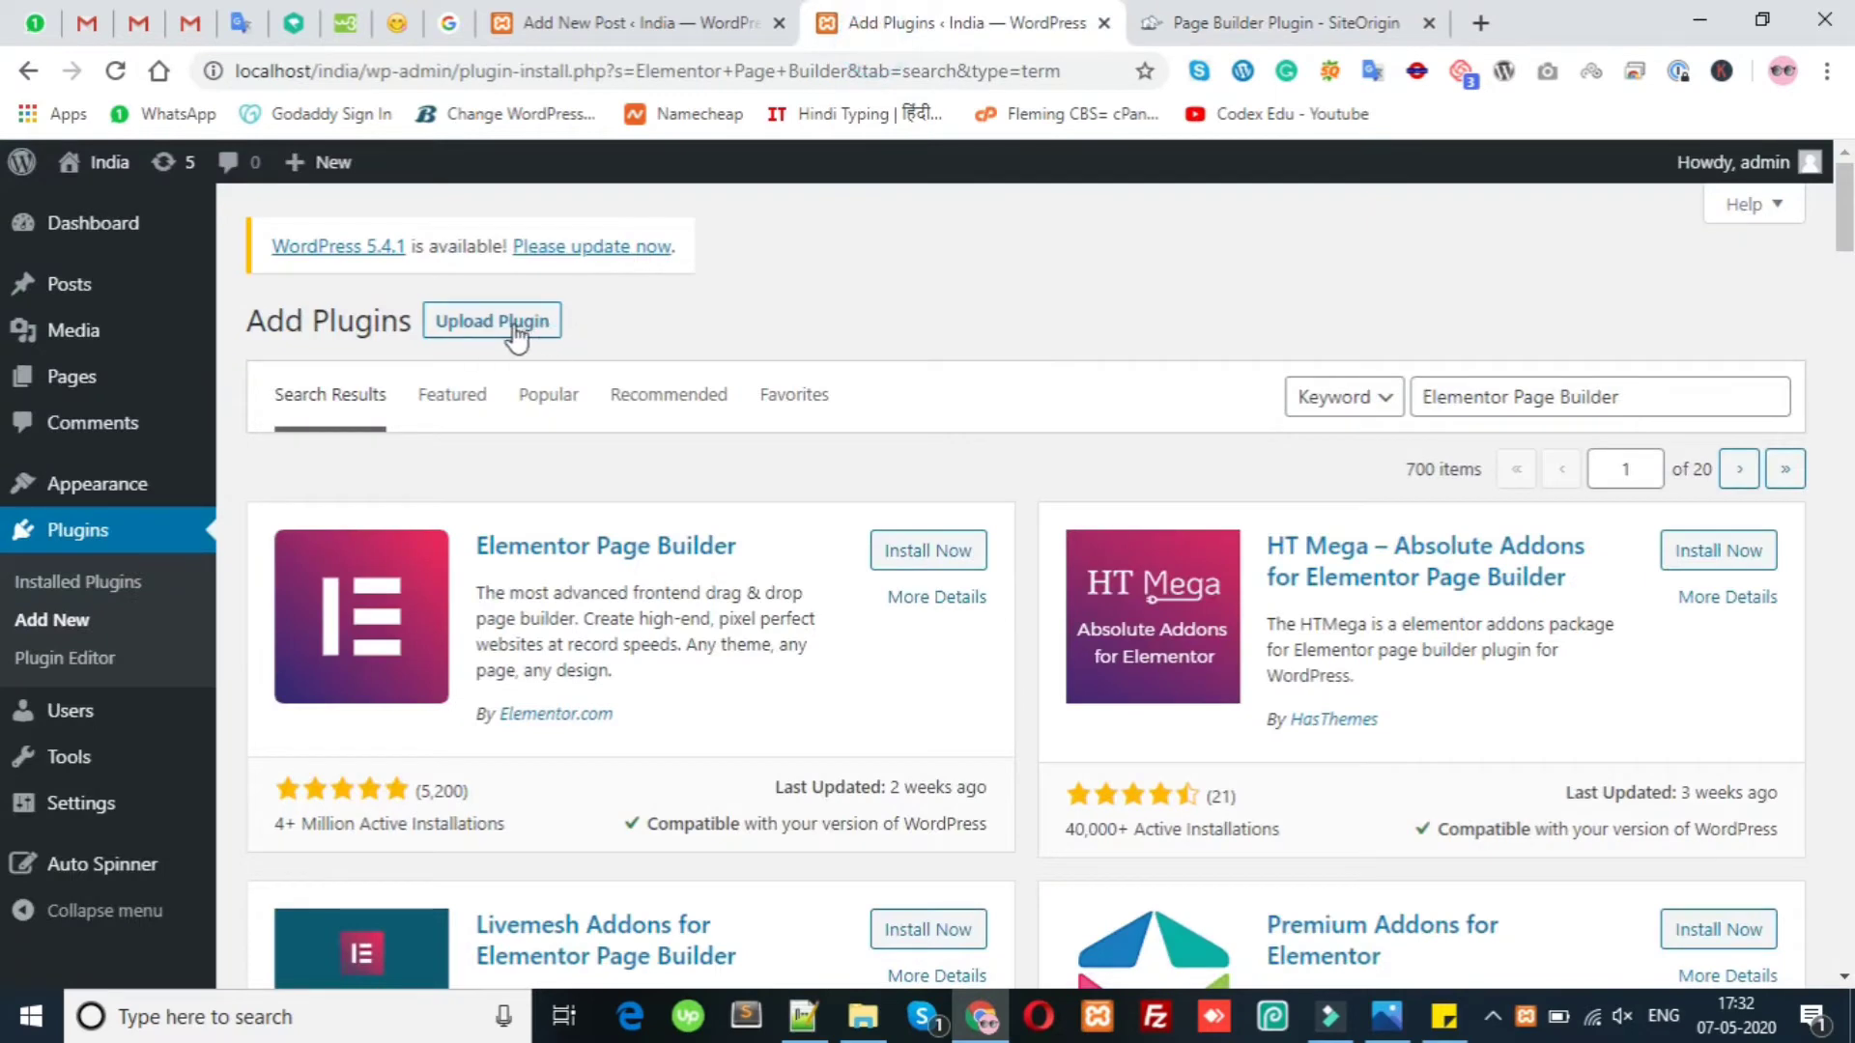
left_click(1274, 18)
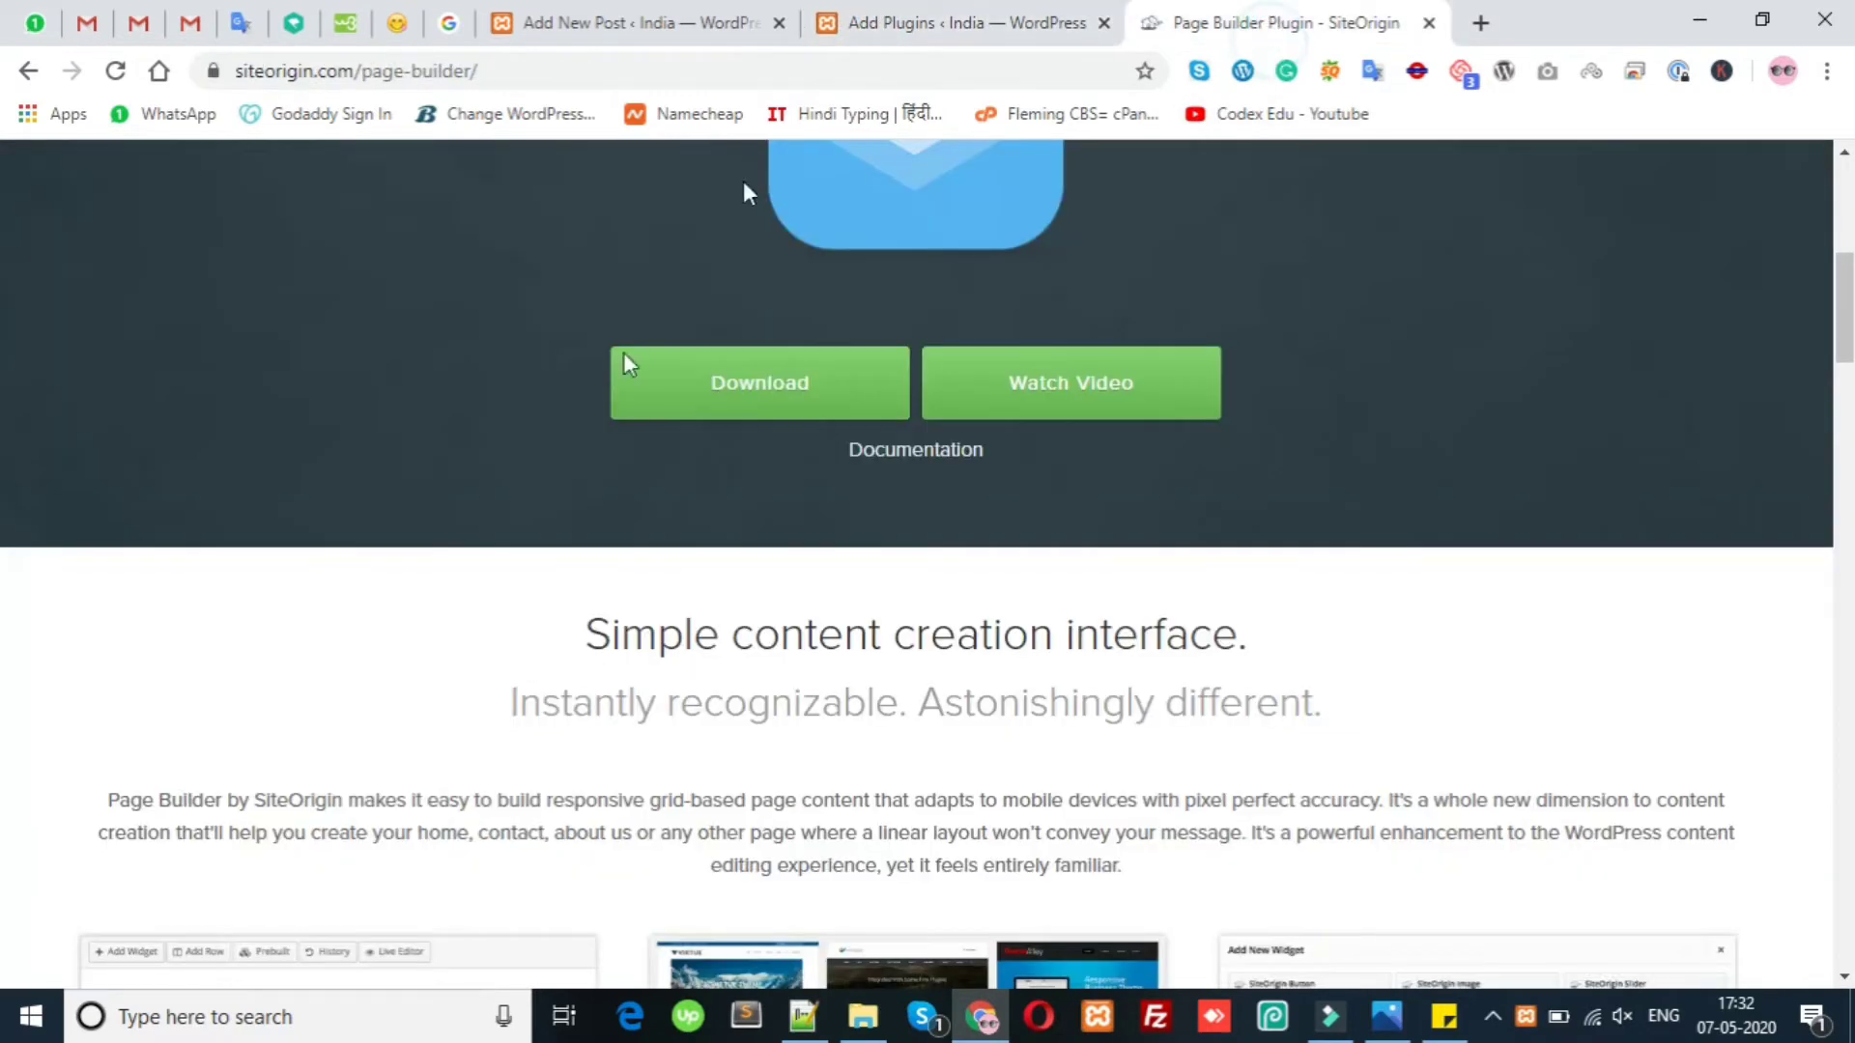
scroll(4, 319, "down", 7)
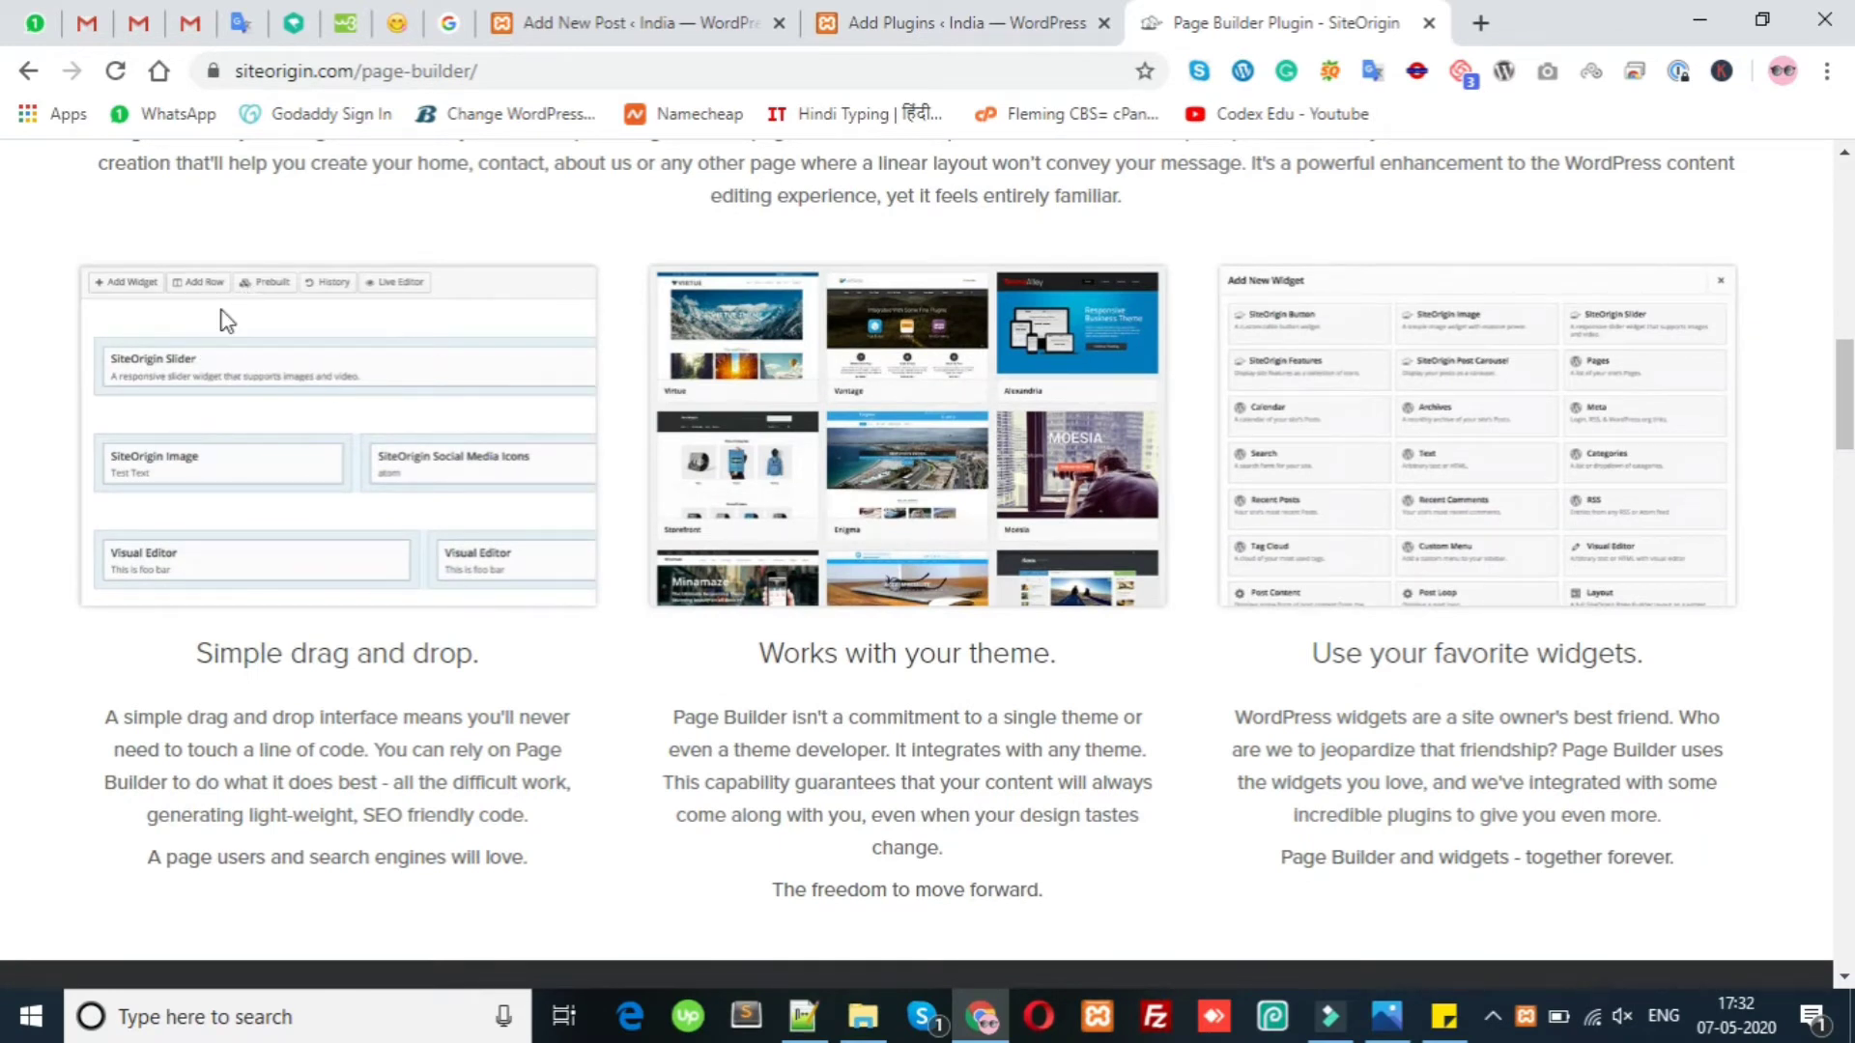
left_click_drag(1446, 431, 1372, 349)
scroll(5, 394, "down", 10)
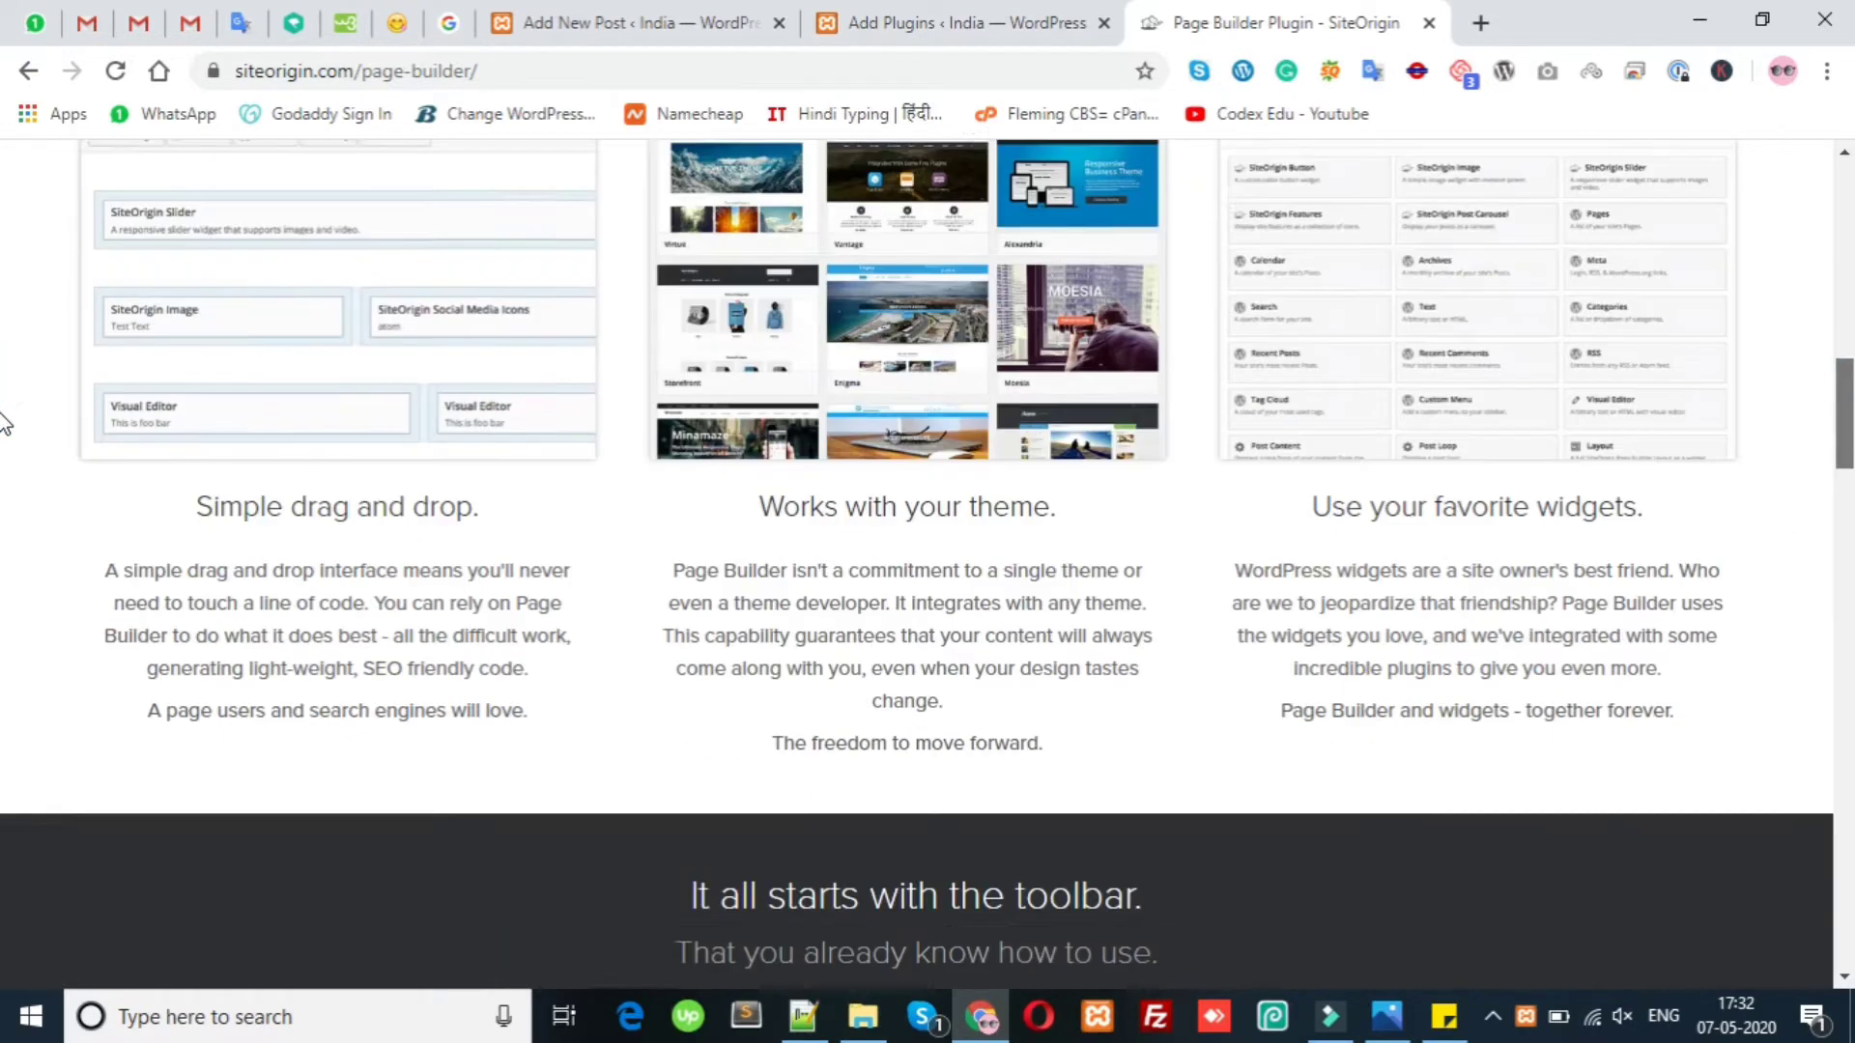
scroll(5, 546, "down", 9)
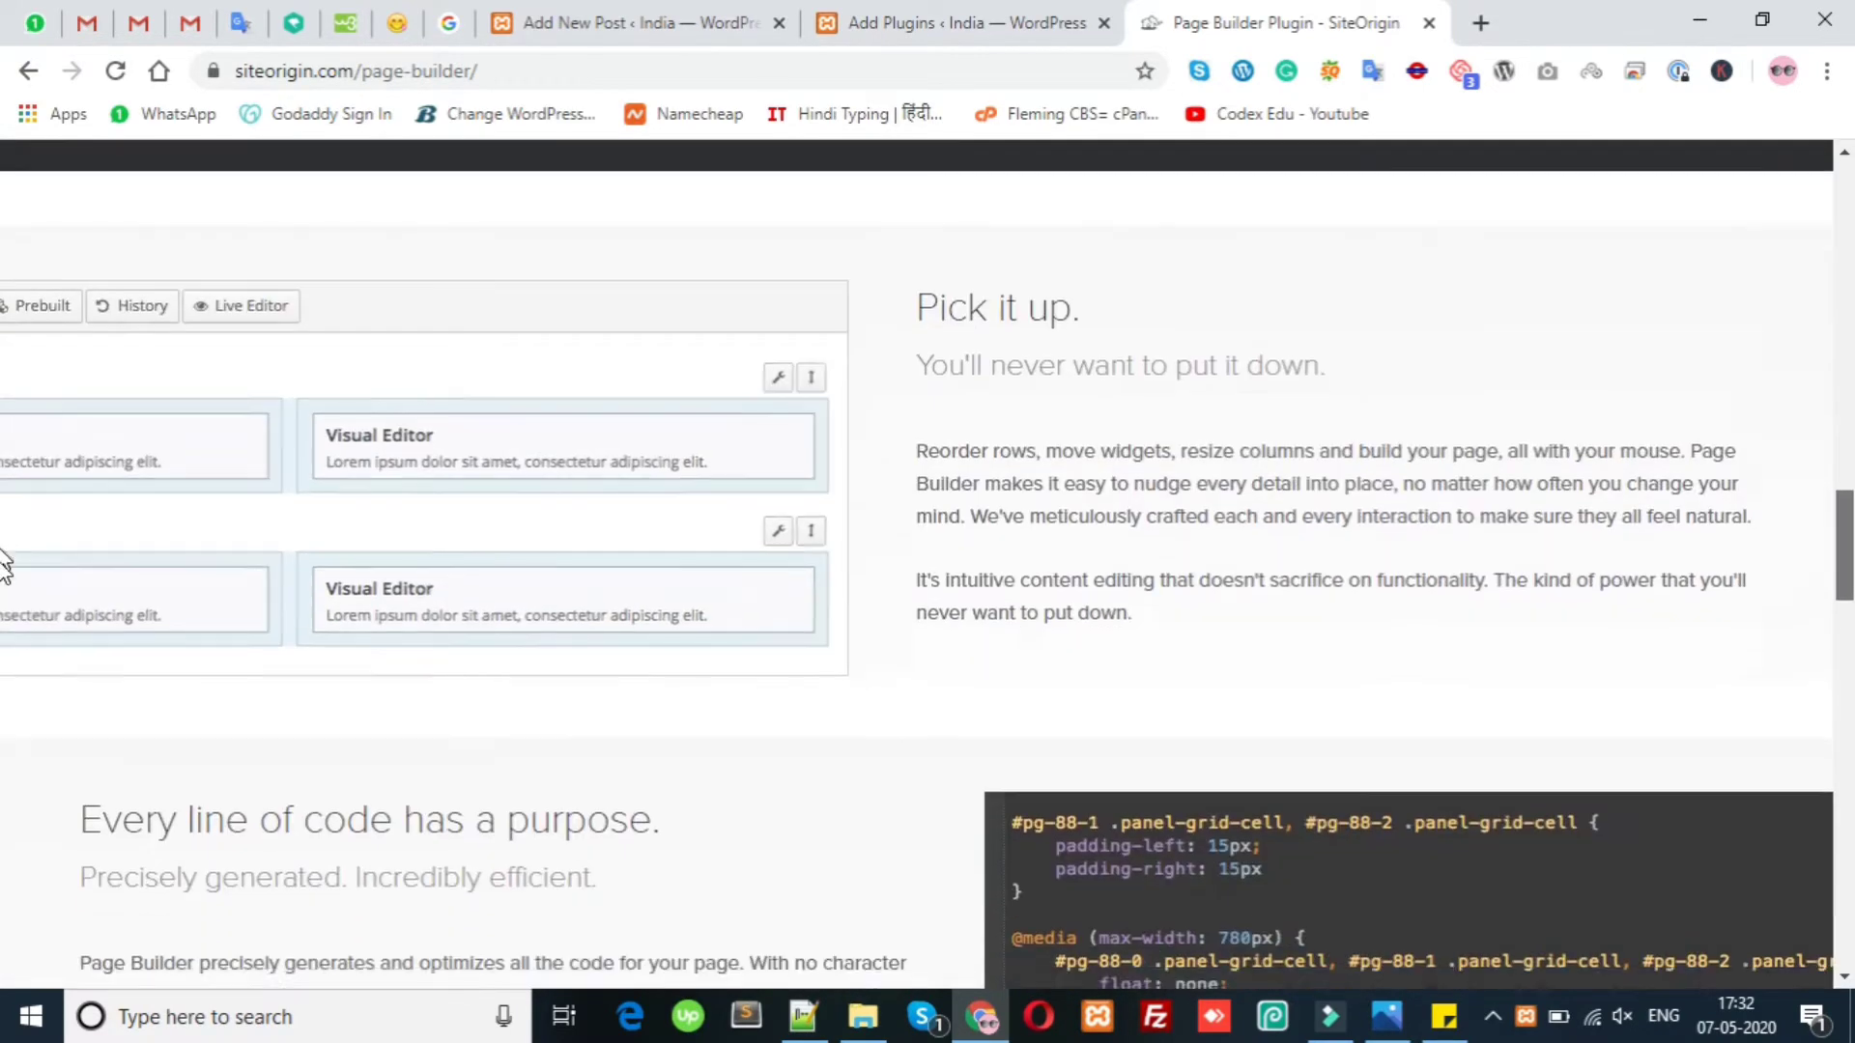
scroll(5, 580, "up", 8)
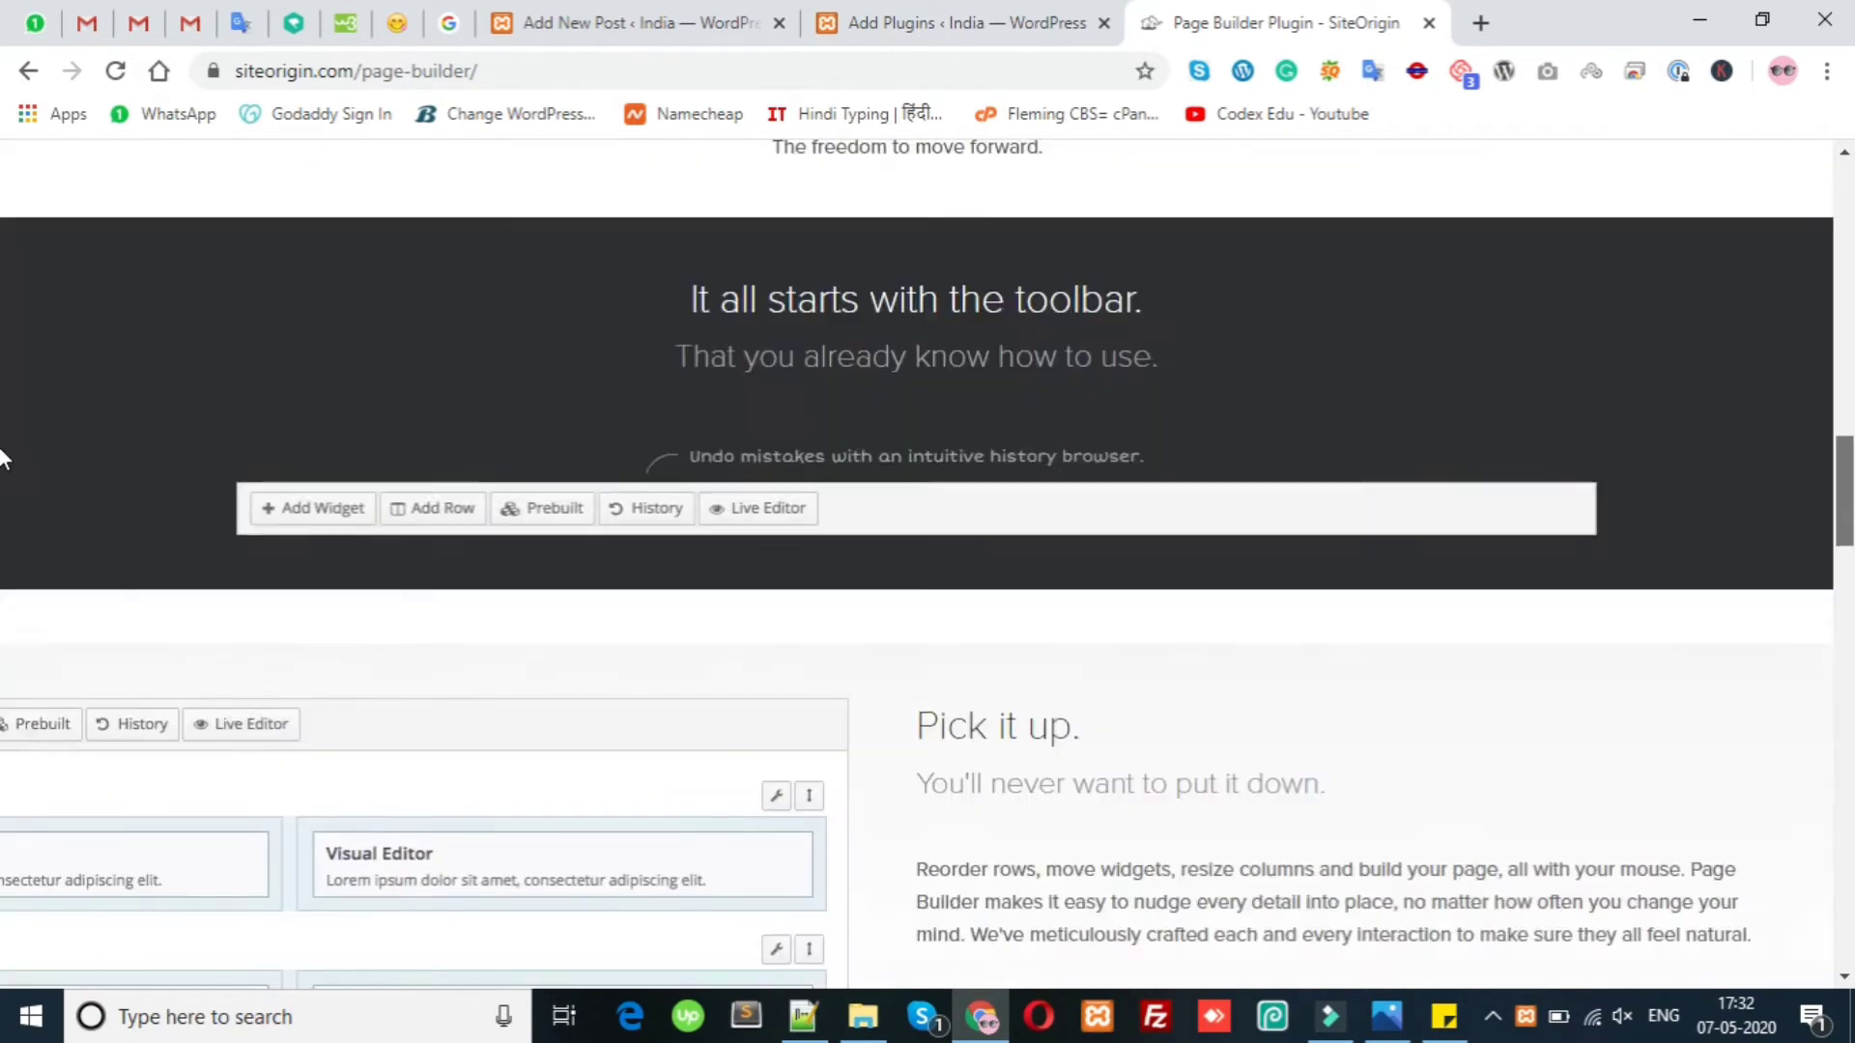
Return to the WordPress Add Plugins page and search the plugin directory for "Page Builder by SiteOrigin".
left_click(964, 32)
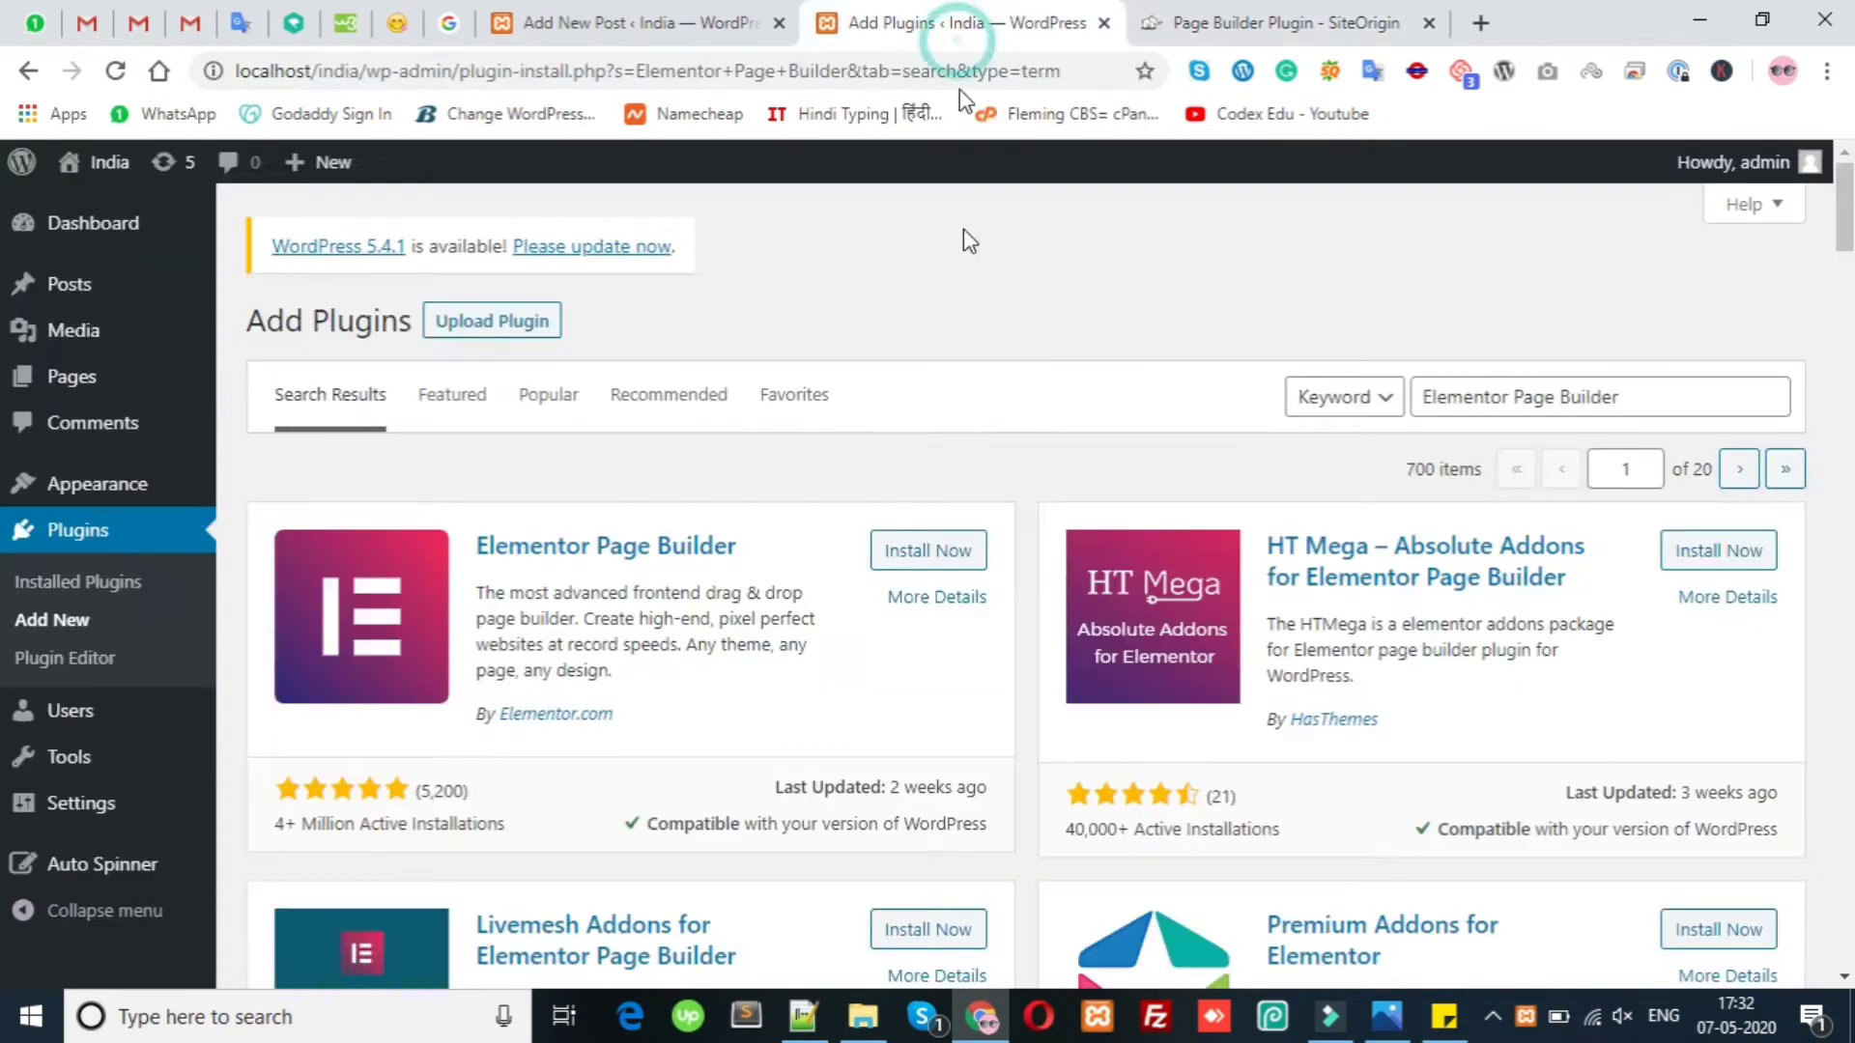
triple_click(1468, 397)
key("BackSpace")
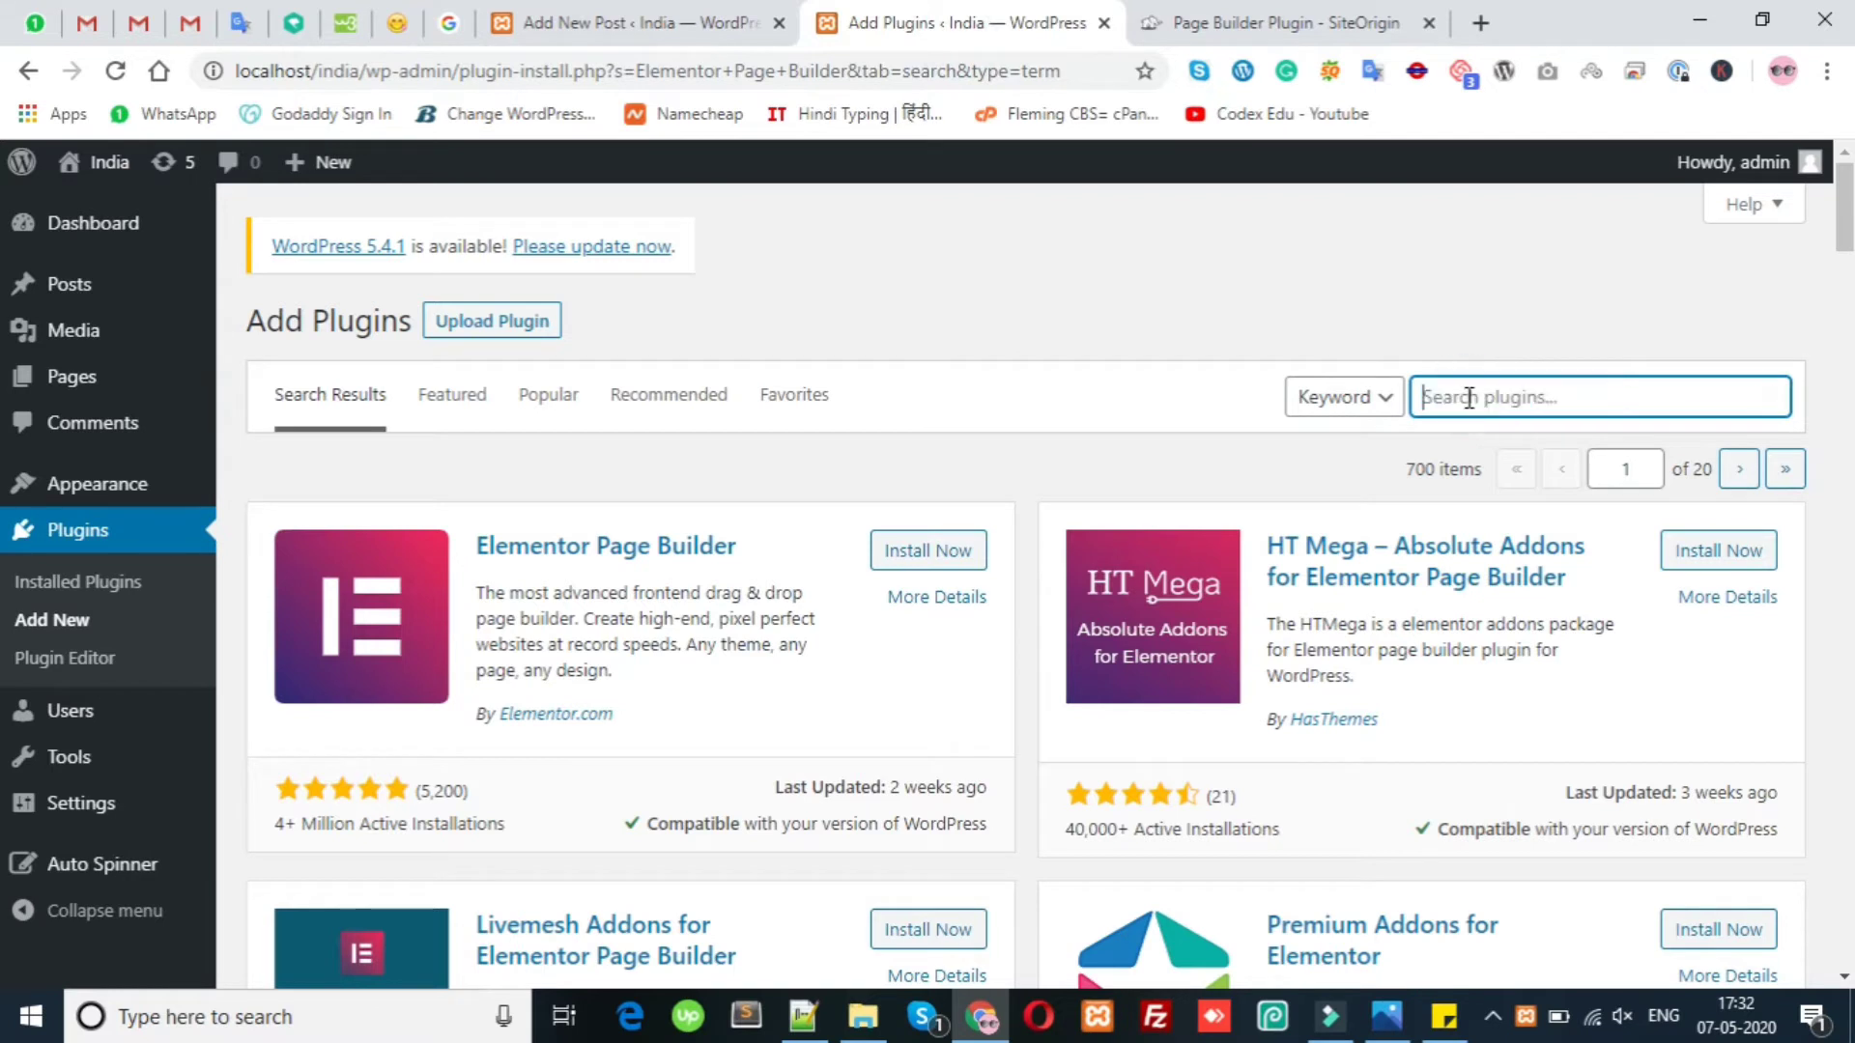
right_click(1468, 397)
left_click(1517, 634)
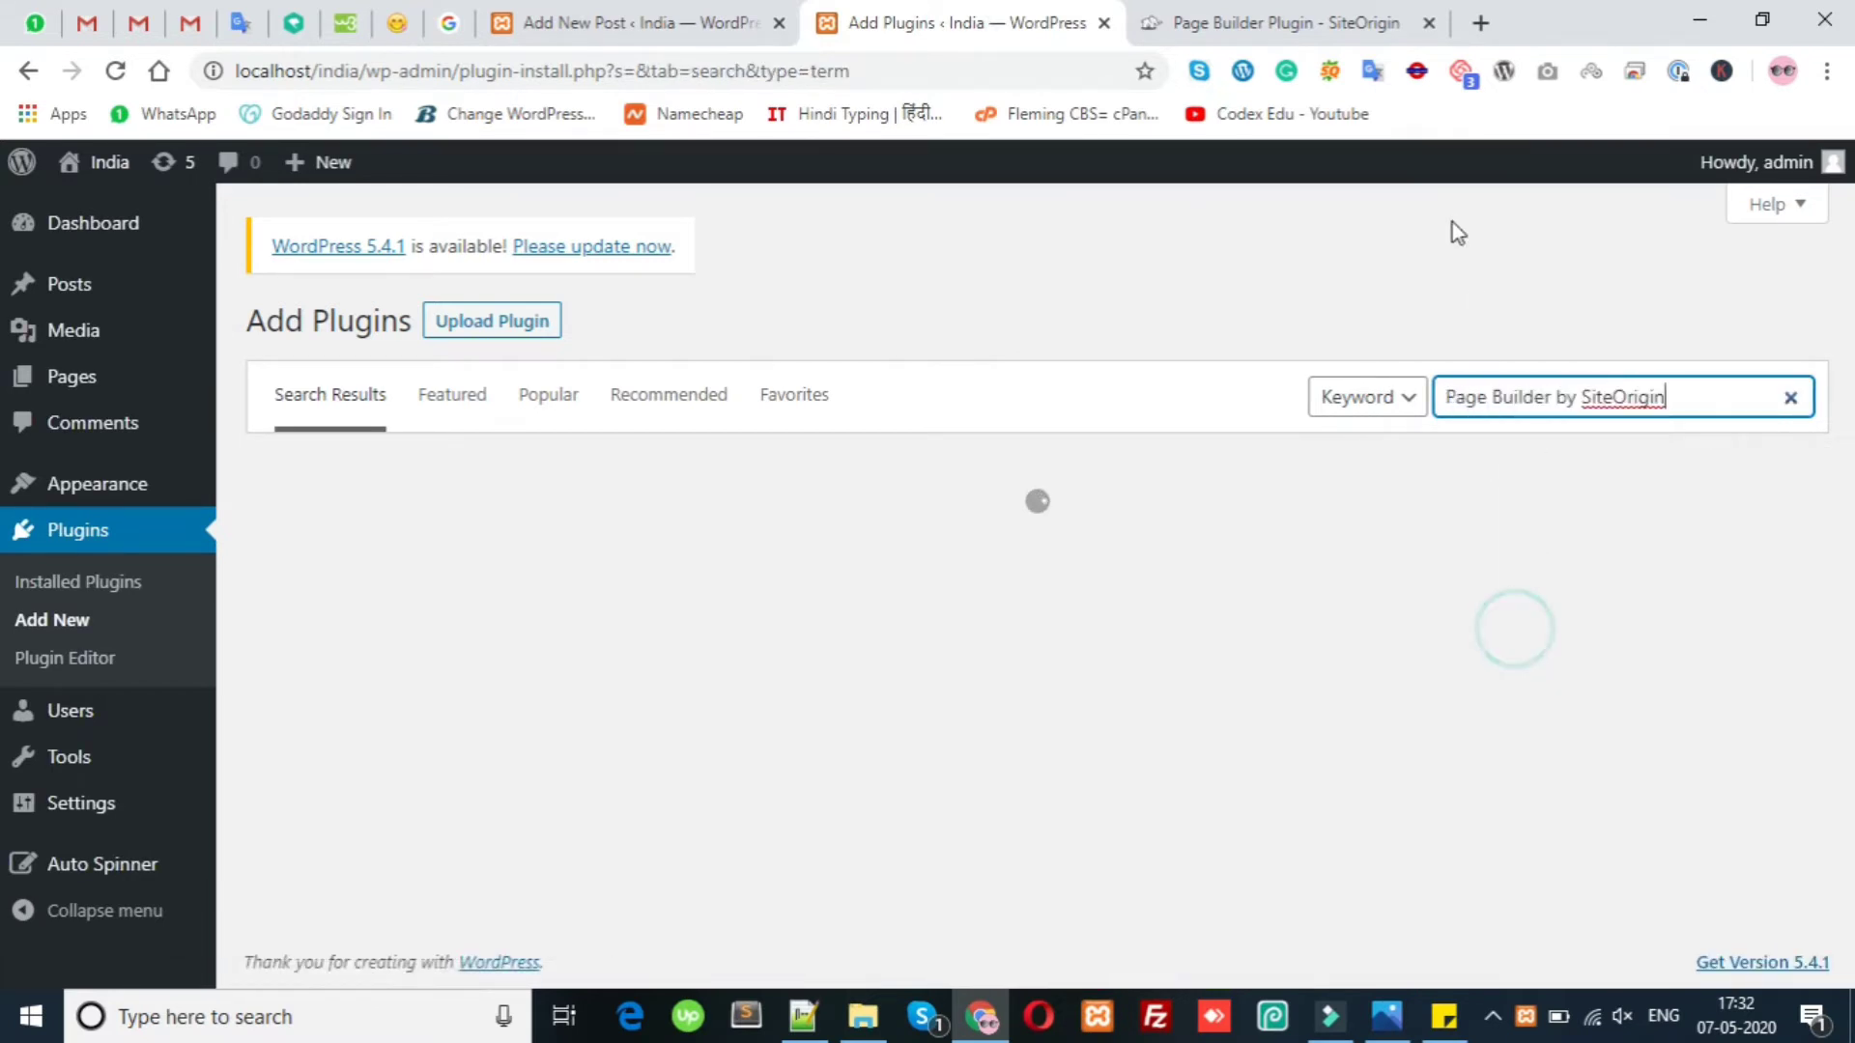
left_click(1438, 263)
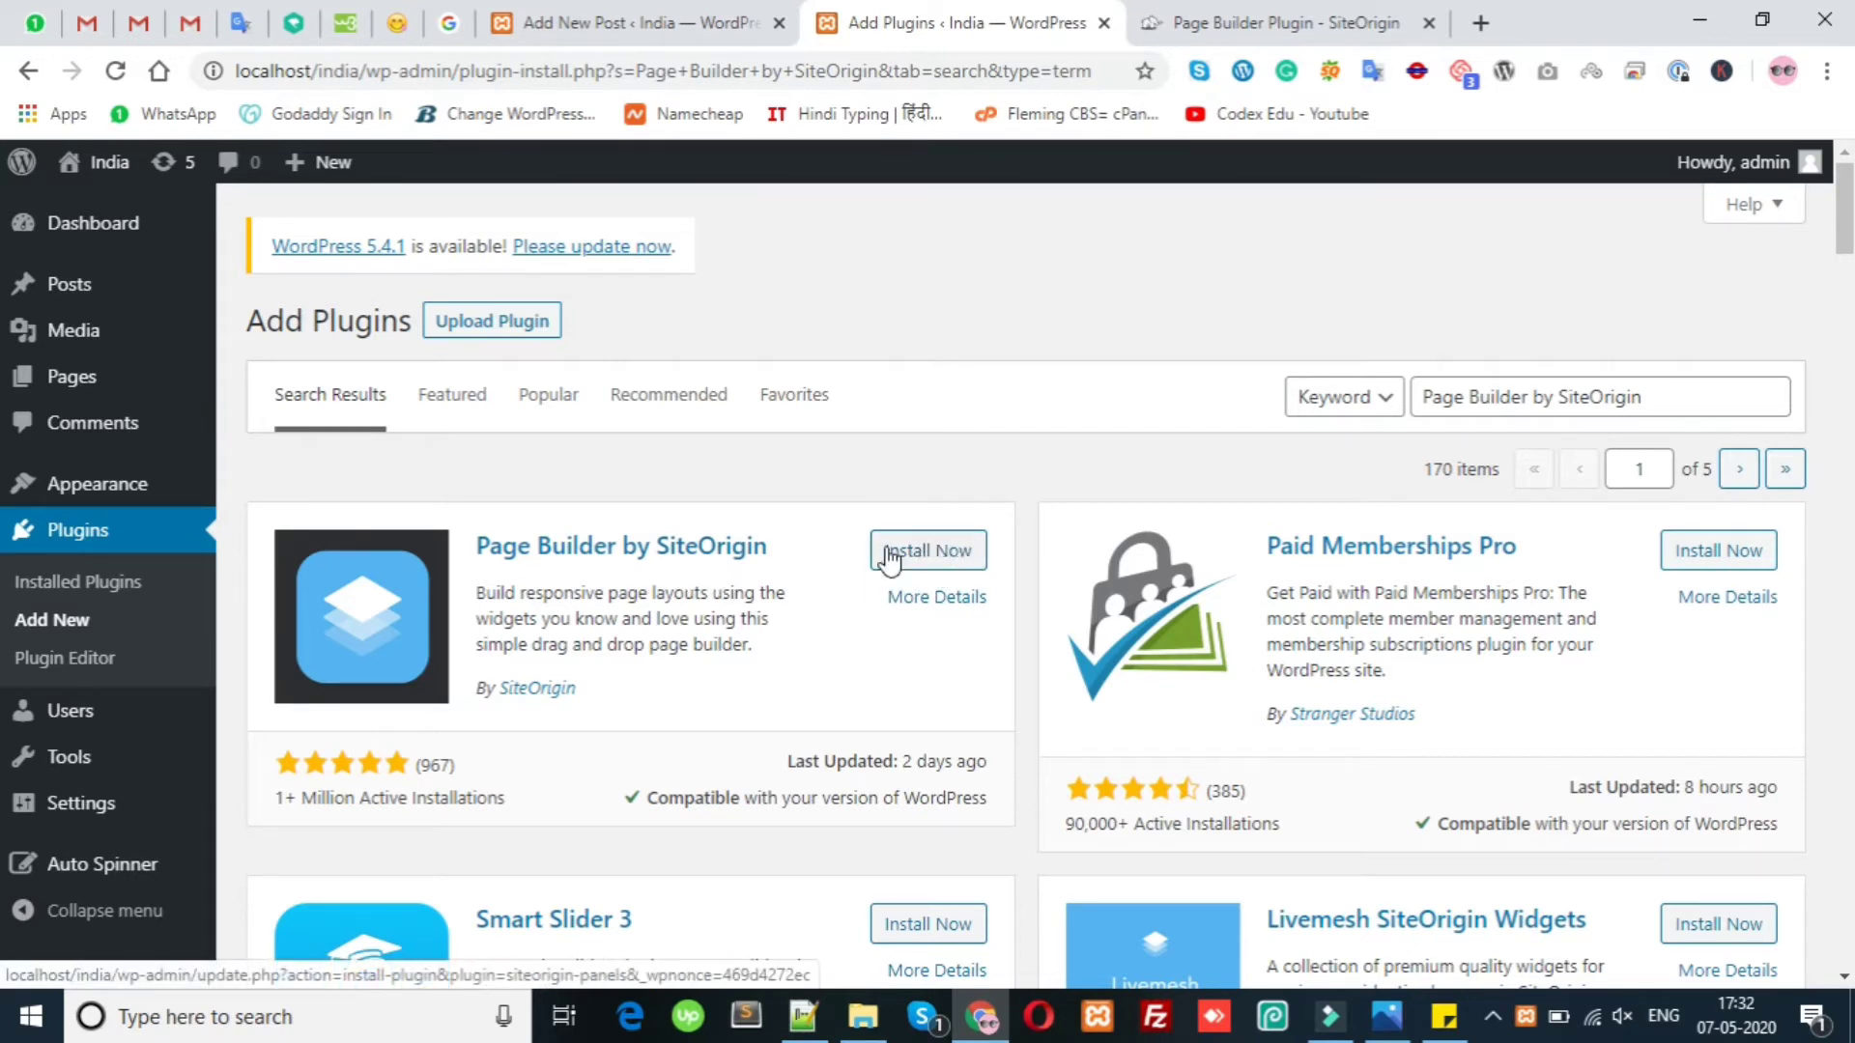
Highlight the description of the Page Builder by SiteOrigin plugin in the search results to point it out.
left_click_drag(630, 596, 754, 645)
left_click(699, 634)
left_click_drag(482, 599, 732, 620)
left_click(561, 616)
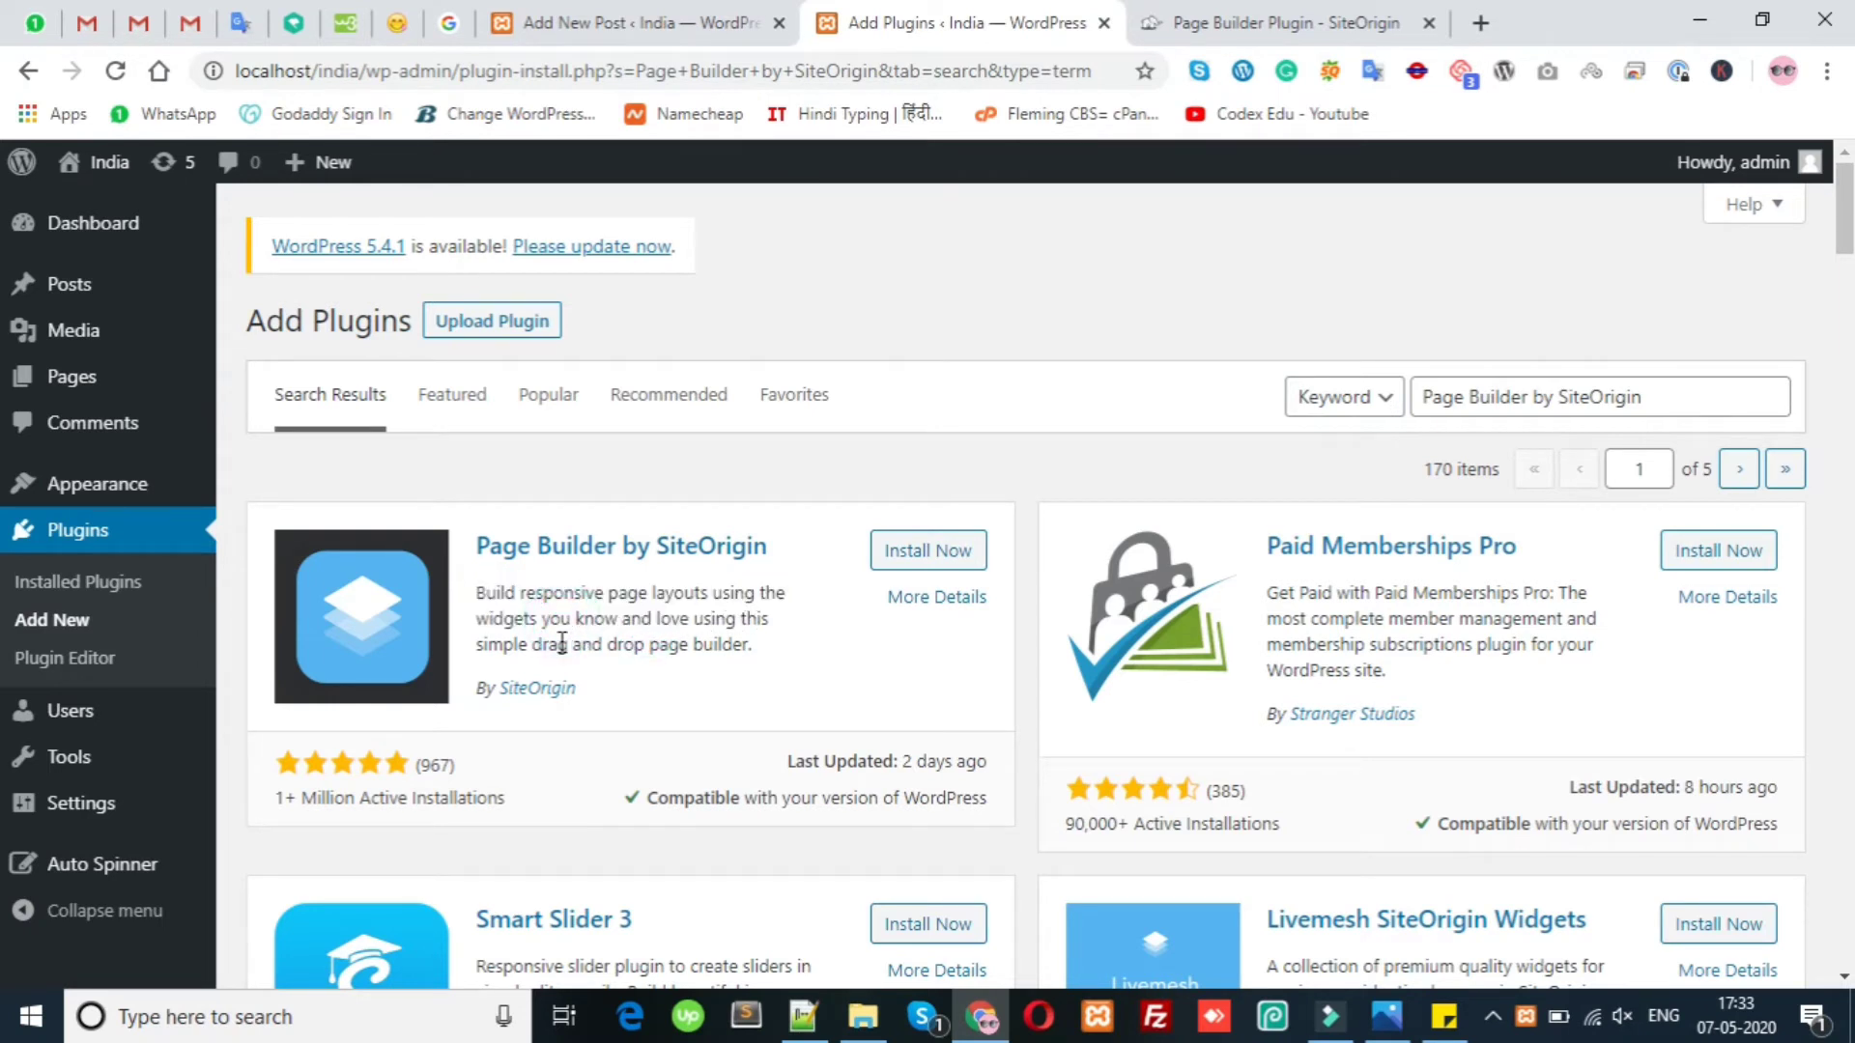
left_click_drag(641, 645, 476, 596)
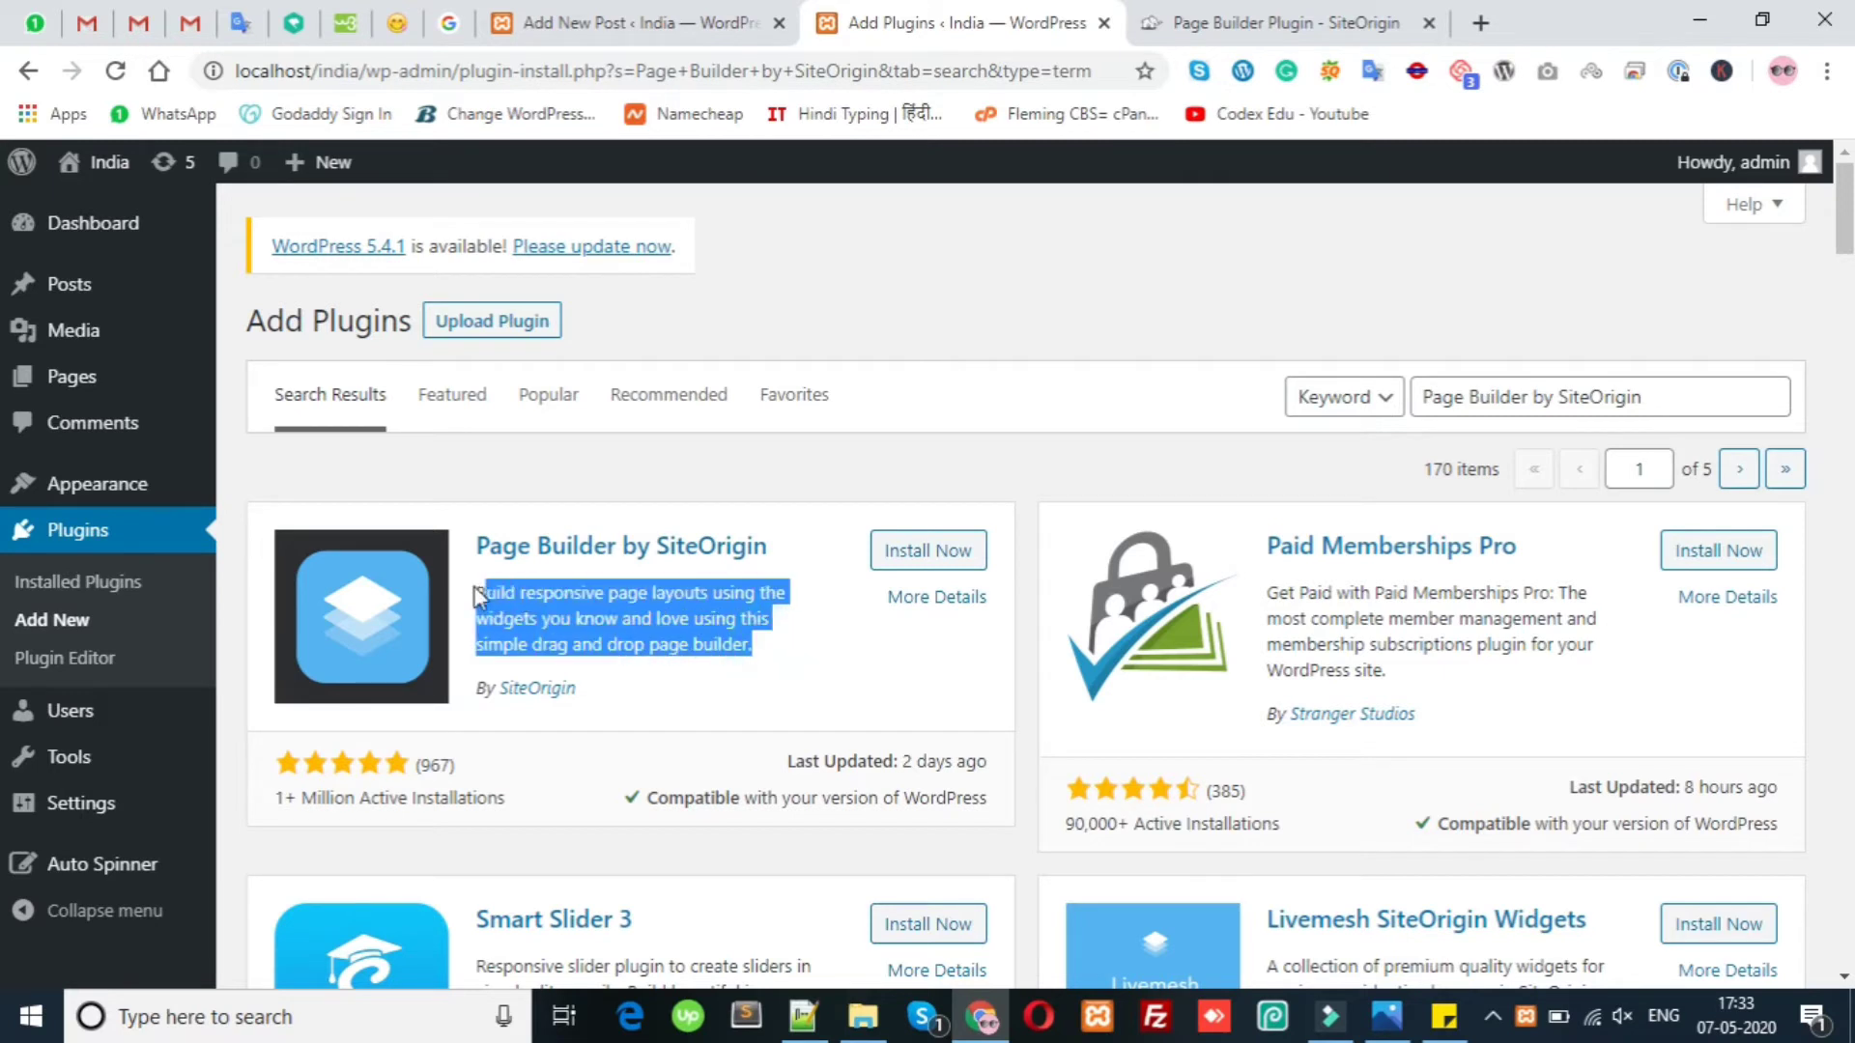
left_click(591, 603)
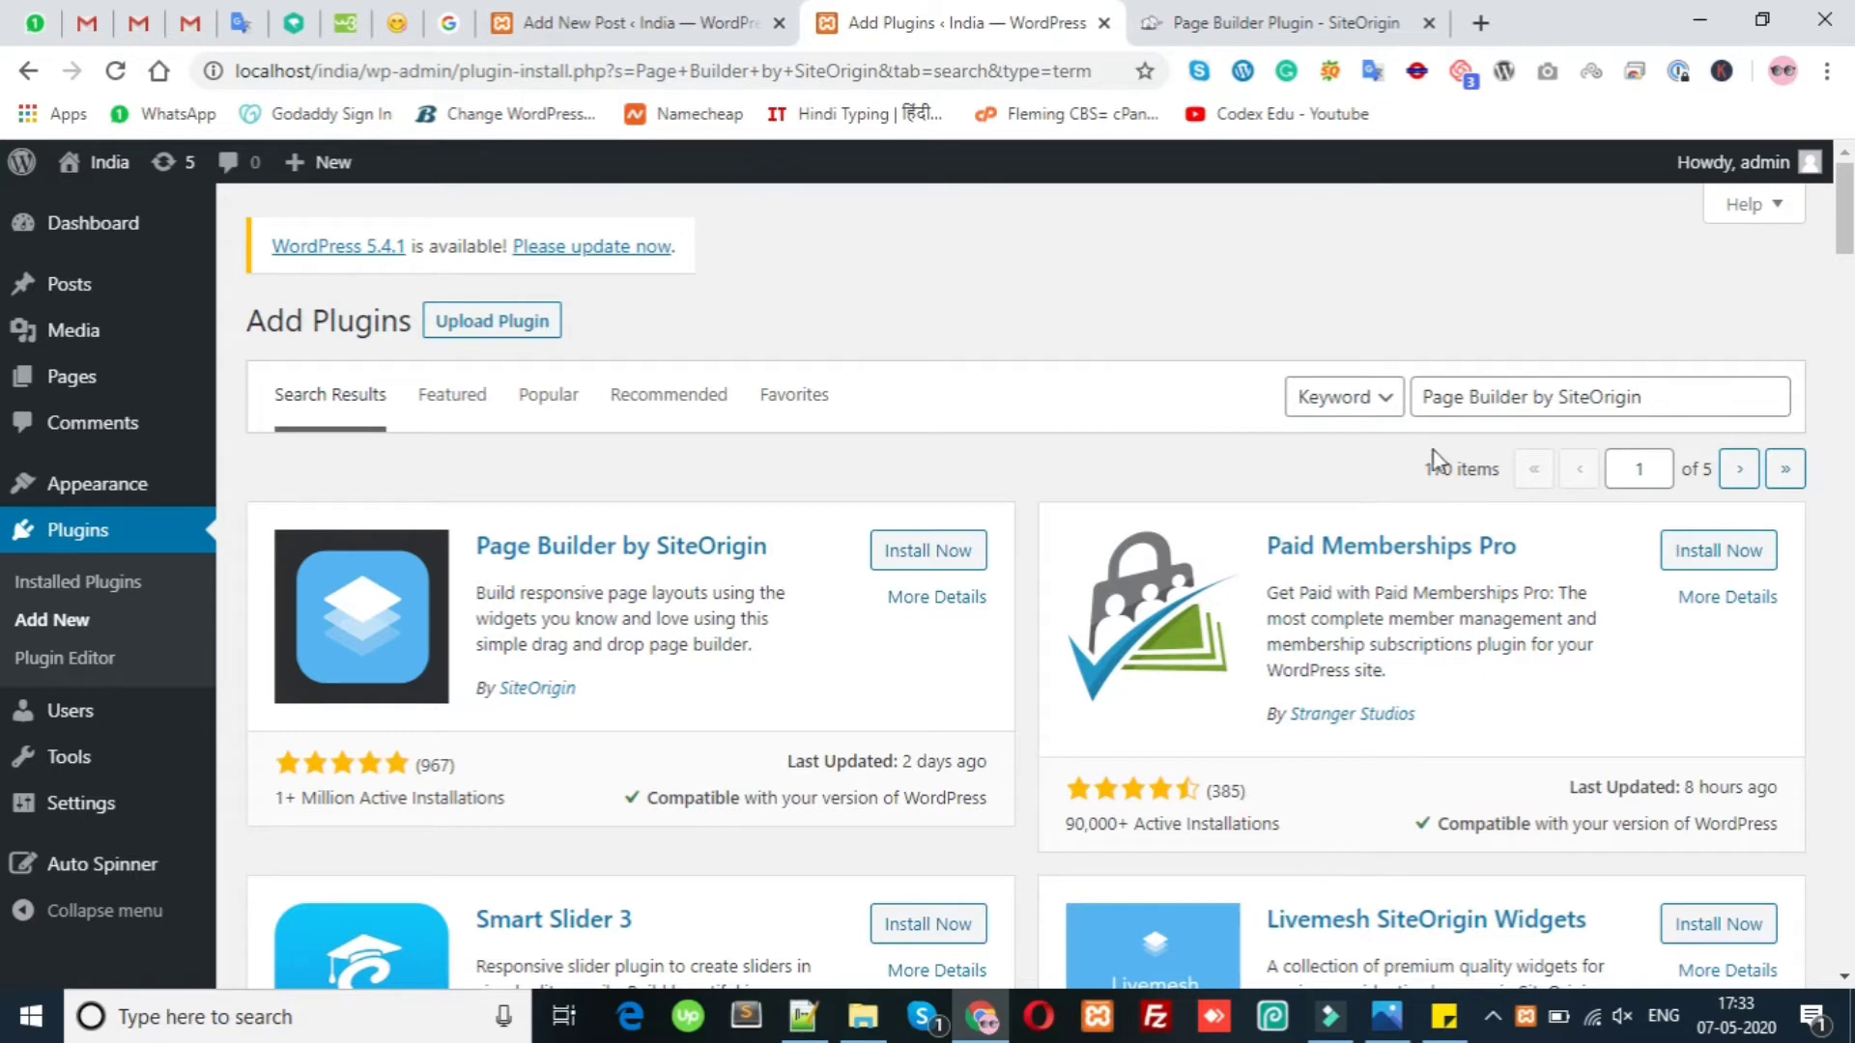
Switch to the Sticky Notes plugin list and copy the text "WordPress Page Builder – Beaver Builder".
left_click(1442, 1026)
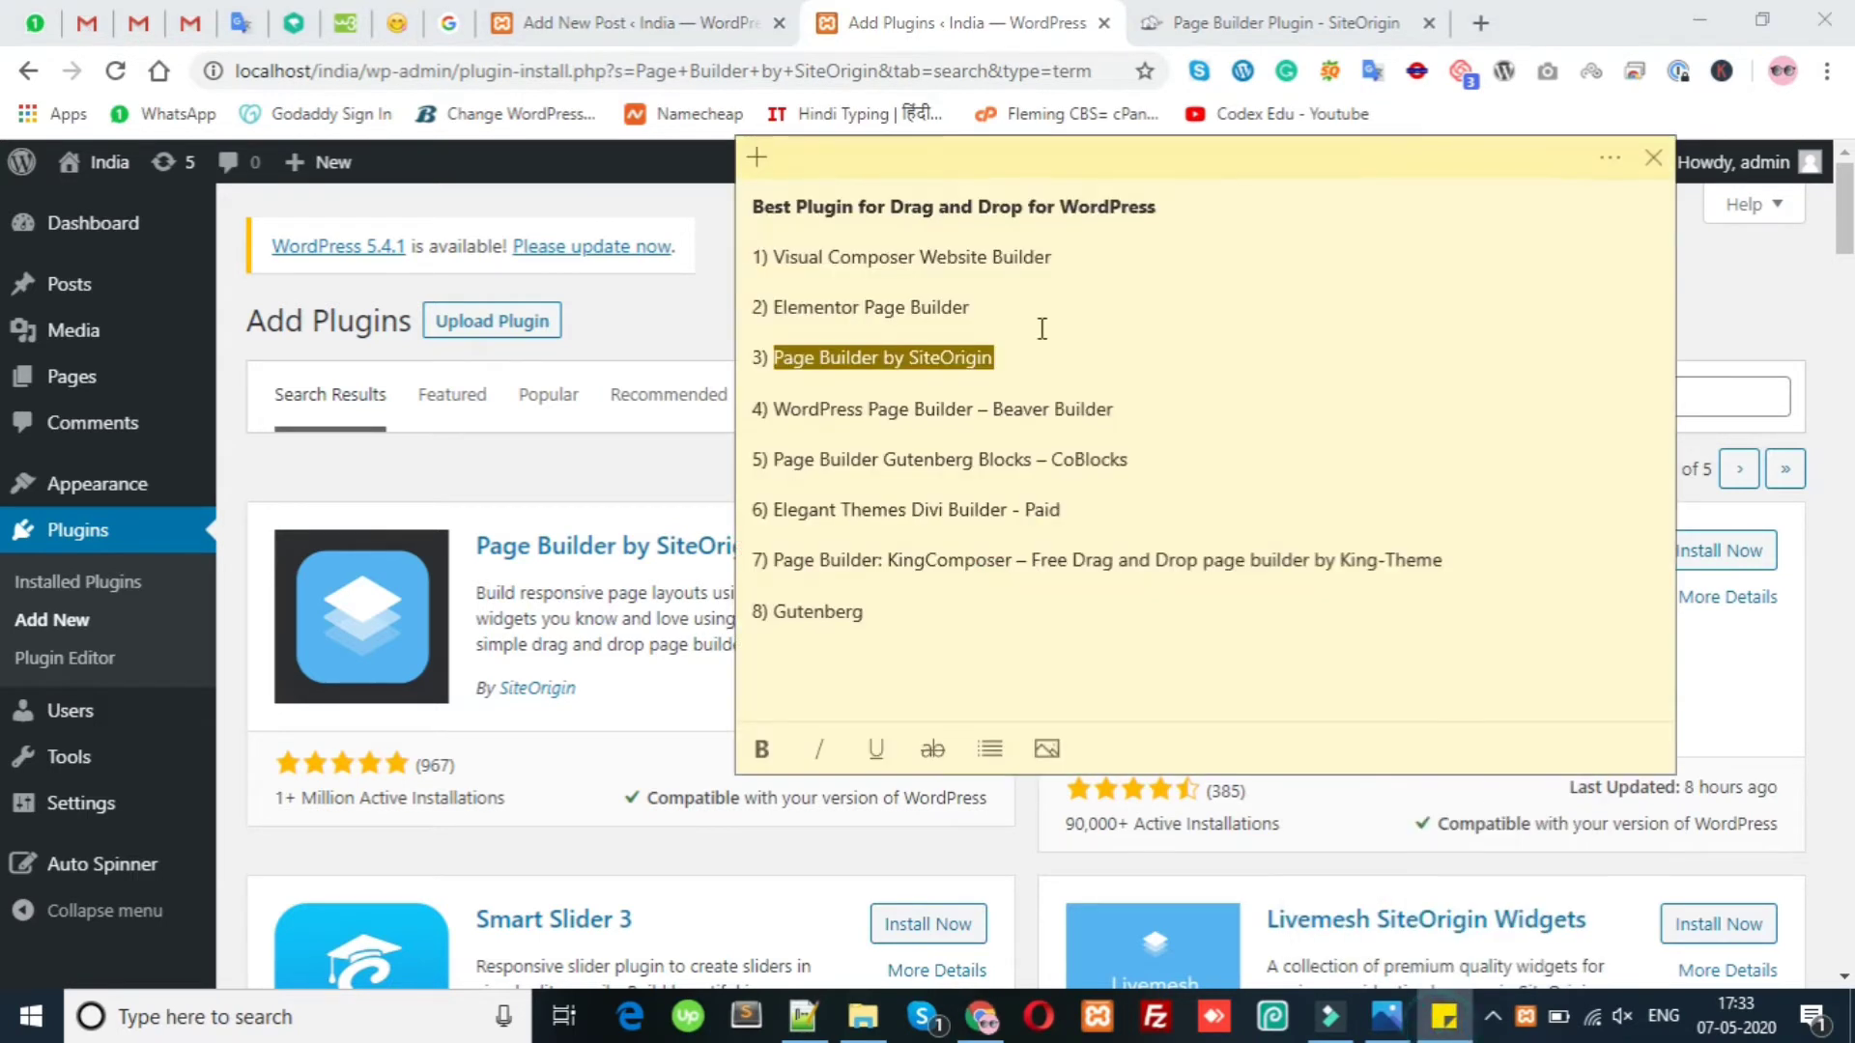
left_click_drag(780, 412, 1119, 405)
right_click(1077, 412)
left_click(1140, 432)
Search Google for "WordPress Page Builder – Beaver Builder" in the SiteOrigin browser tab and open the wpbeaverbuilder.com site.
left_click(1273, 23)
right_click(873, 74)
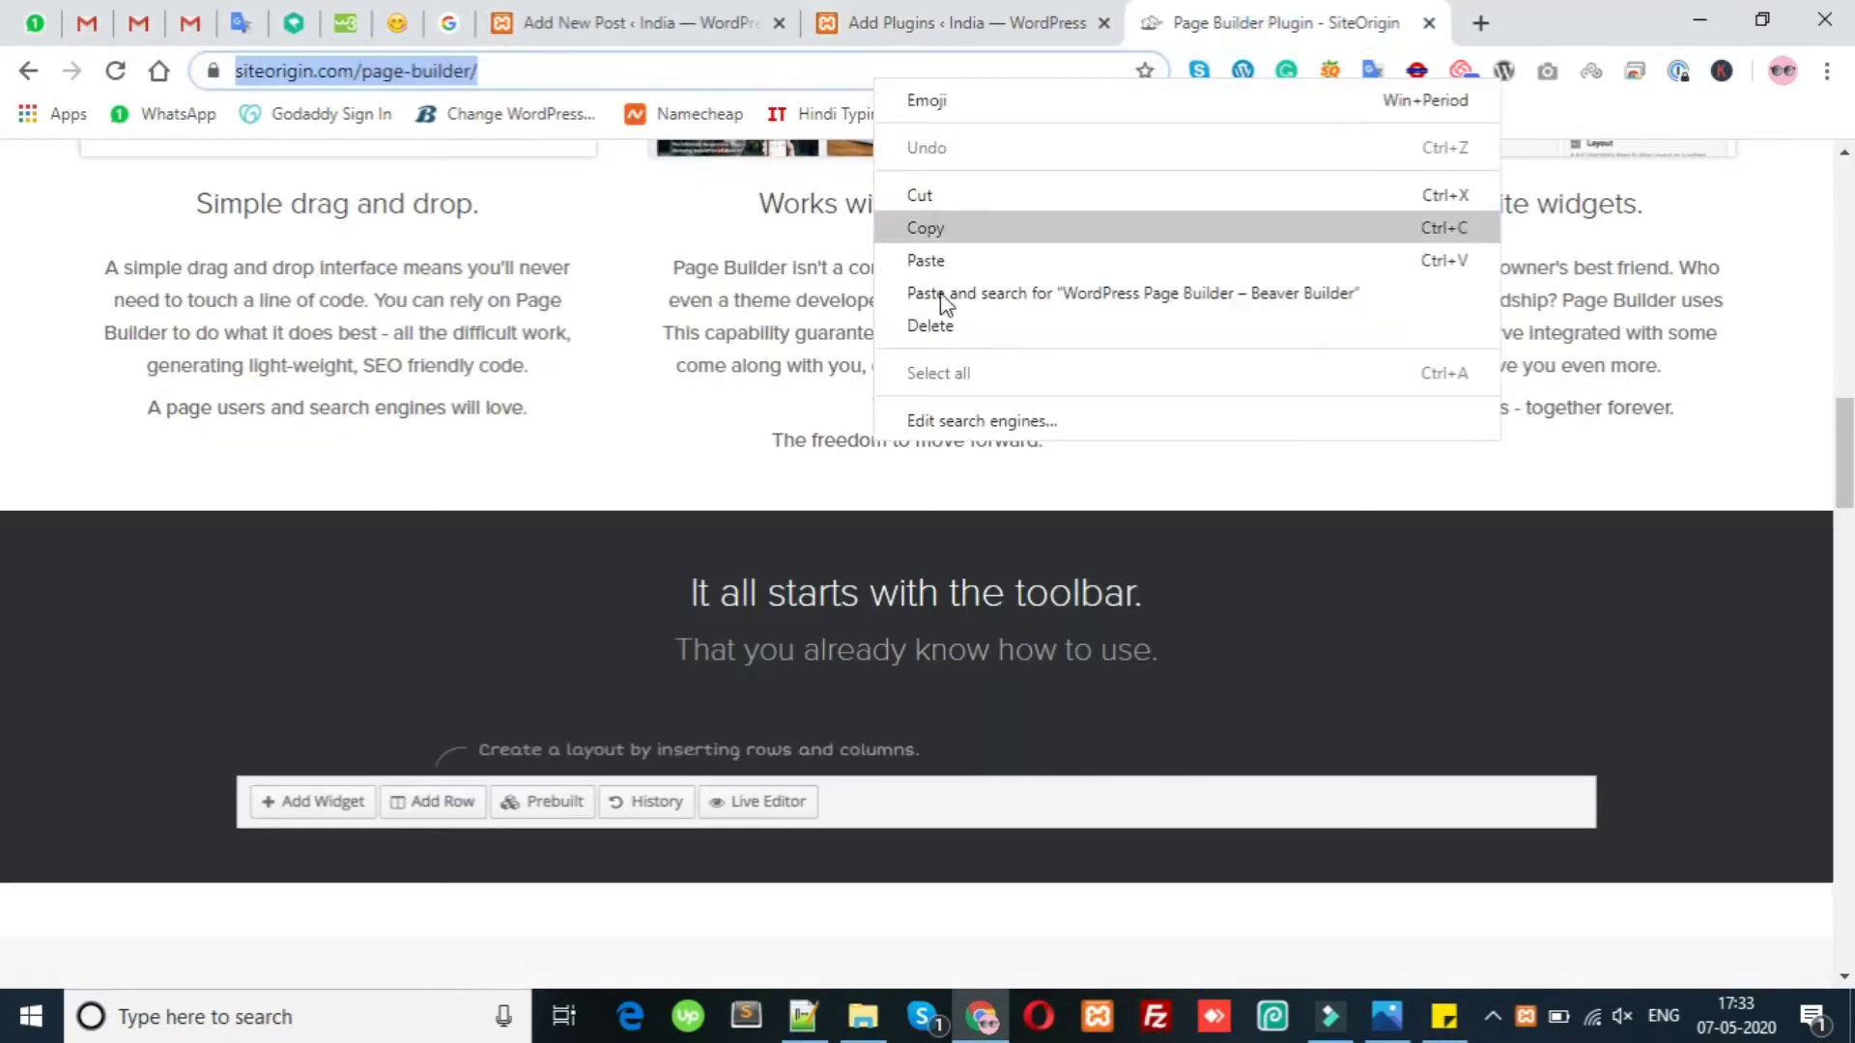
left_click(937, 292)
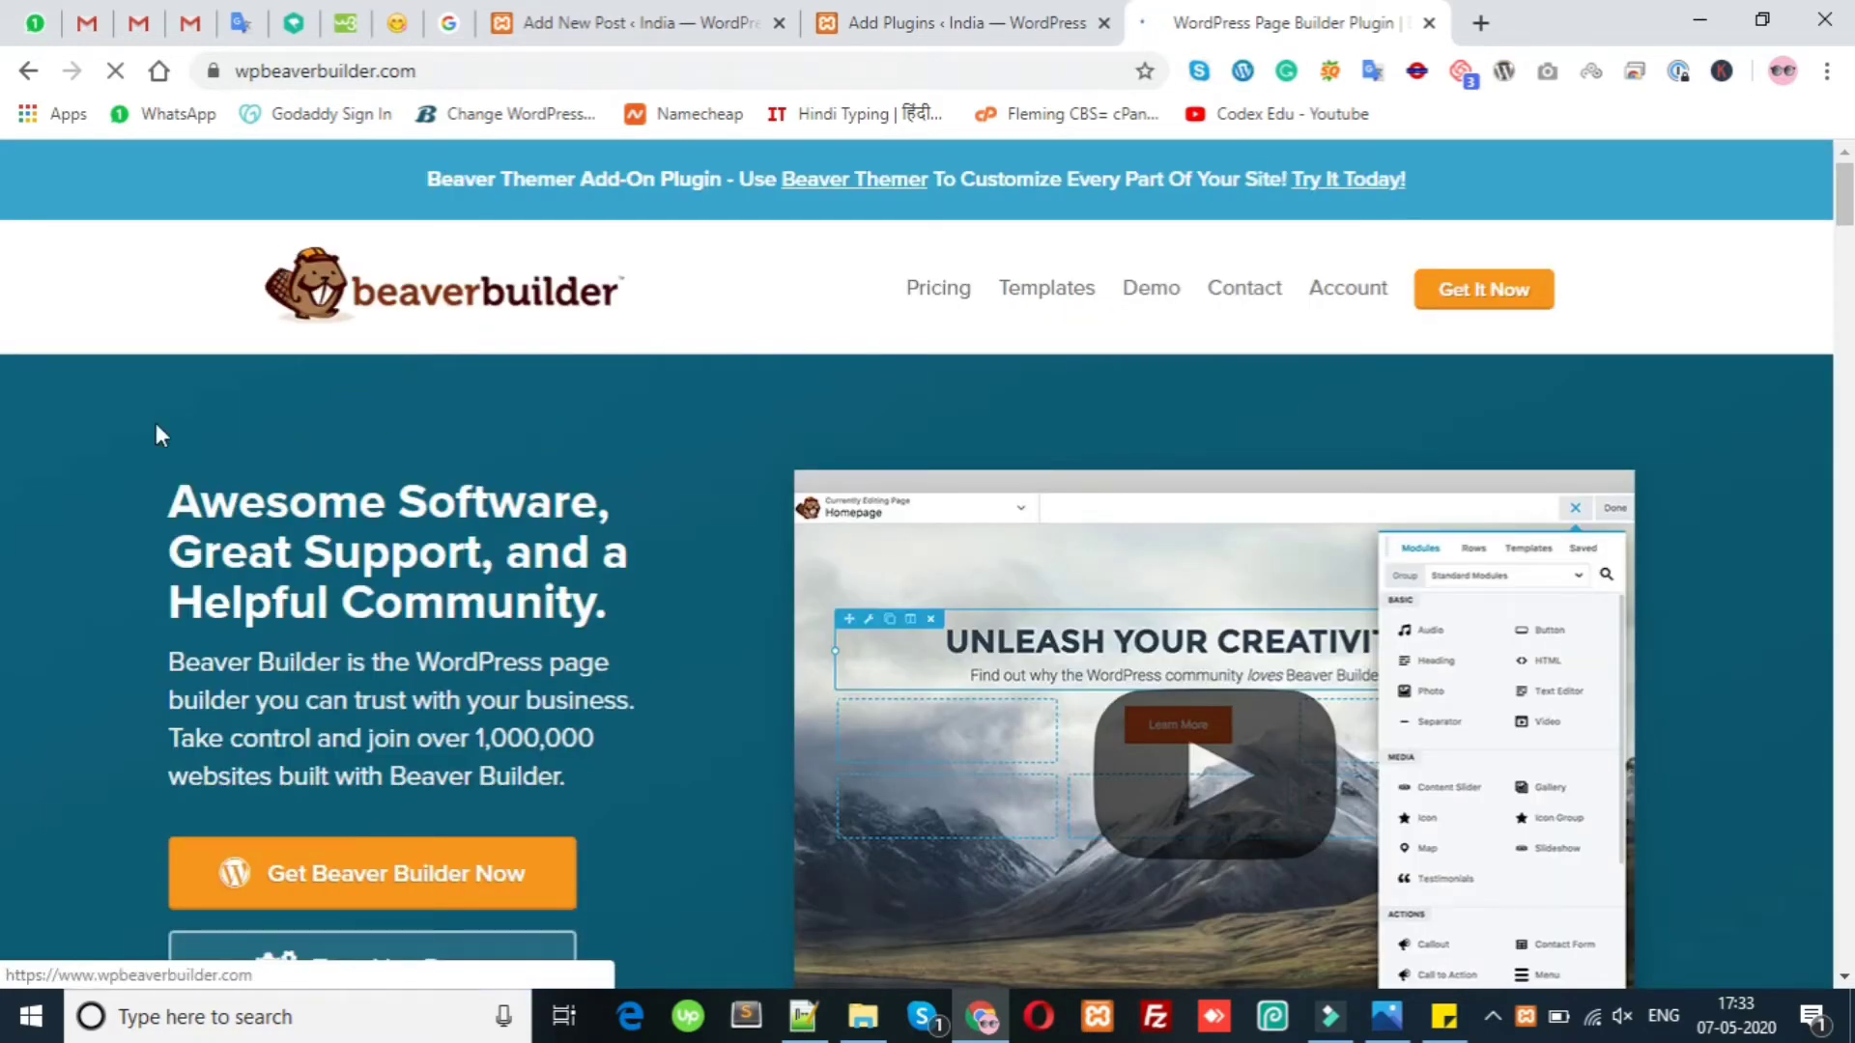
Look through the Beaver Builder homepage from its hero section down to the footer and return to its beginning.
scroll(1097, 580, "down", 1)
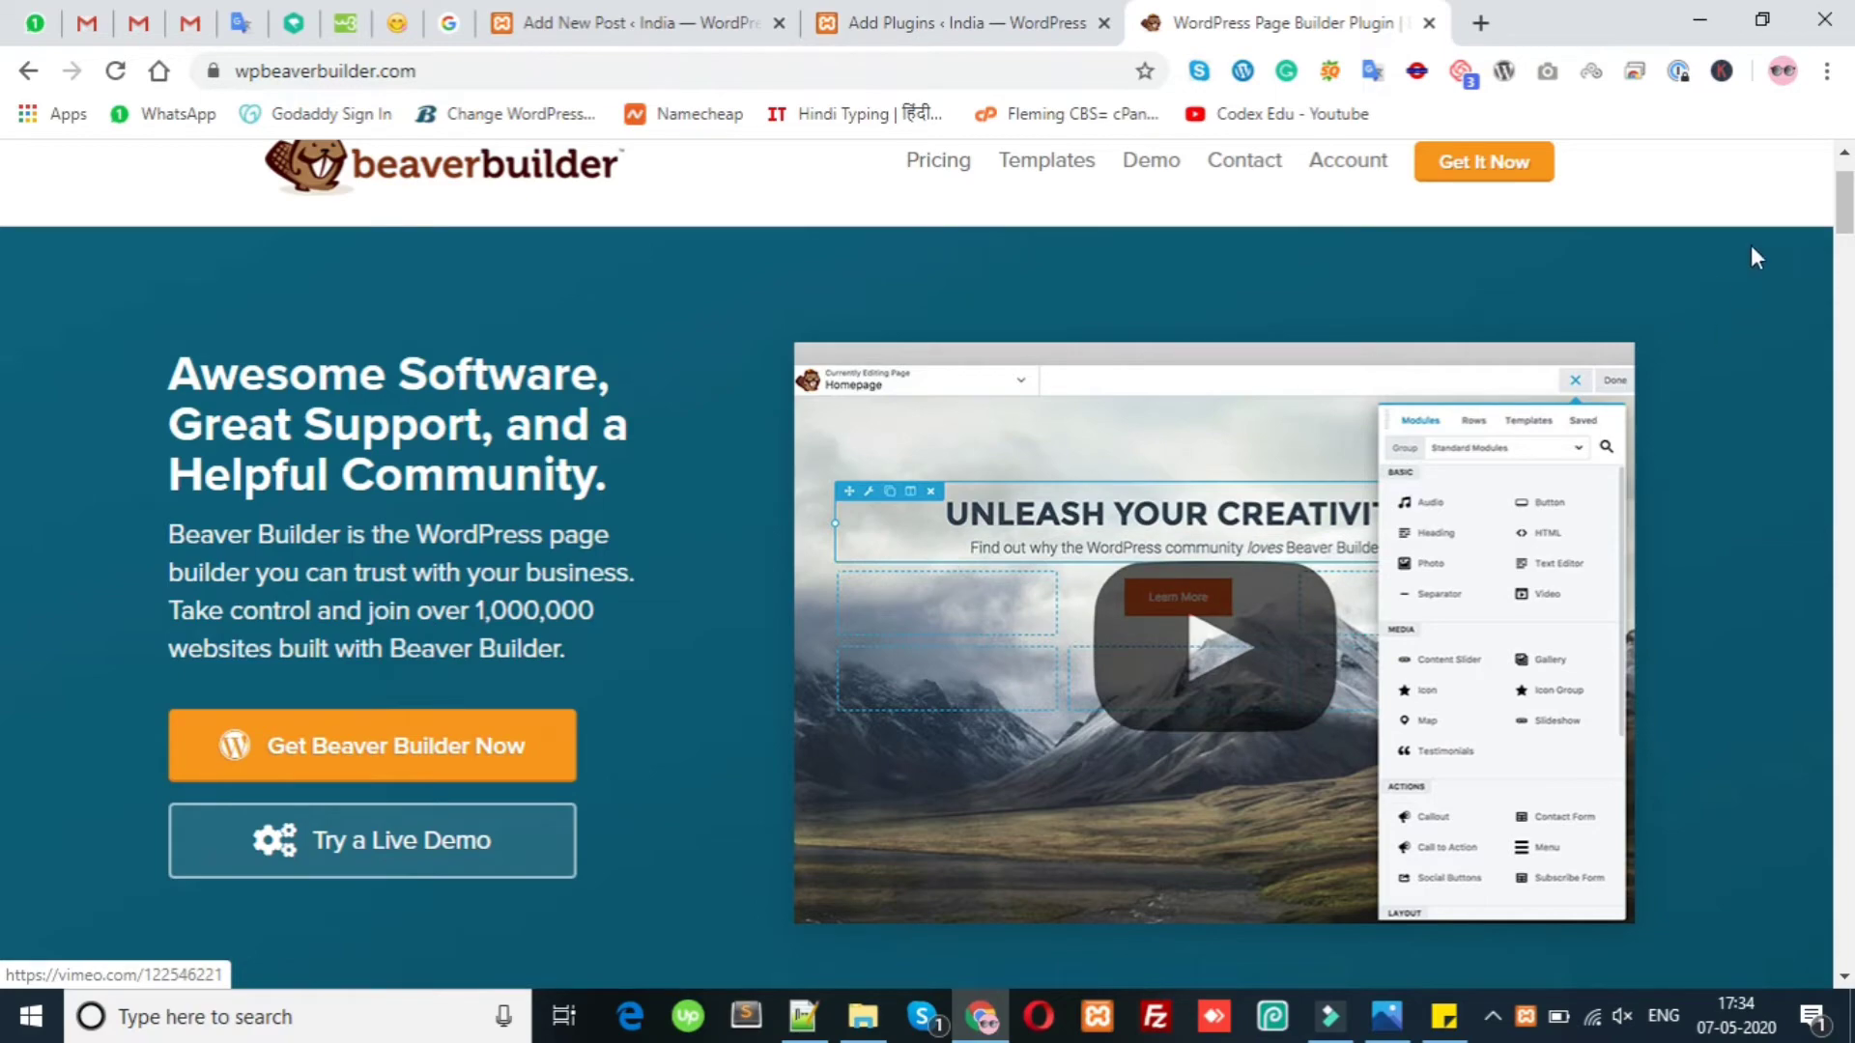
scroll(1, 269, "down", 4)
scroll(2, 268, "down", 13)
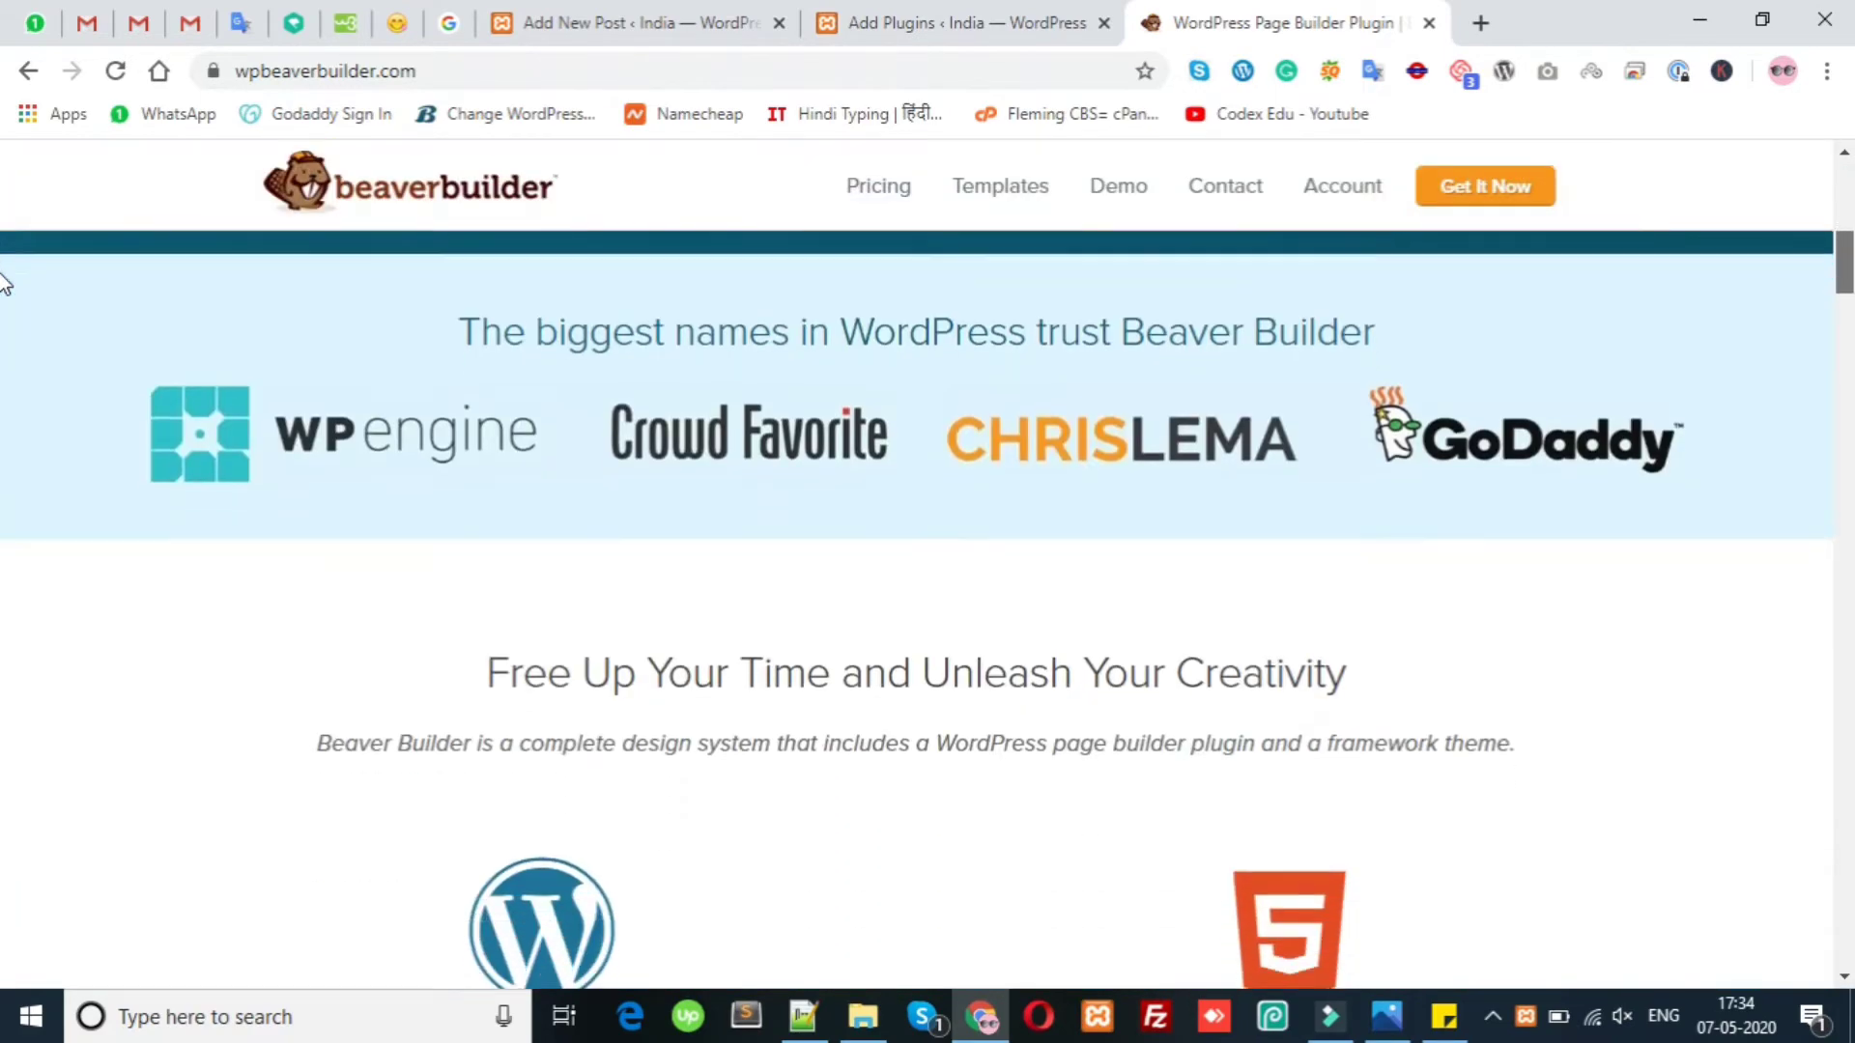
scroll(2, 375, "down", 20)
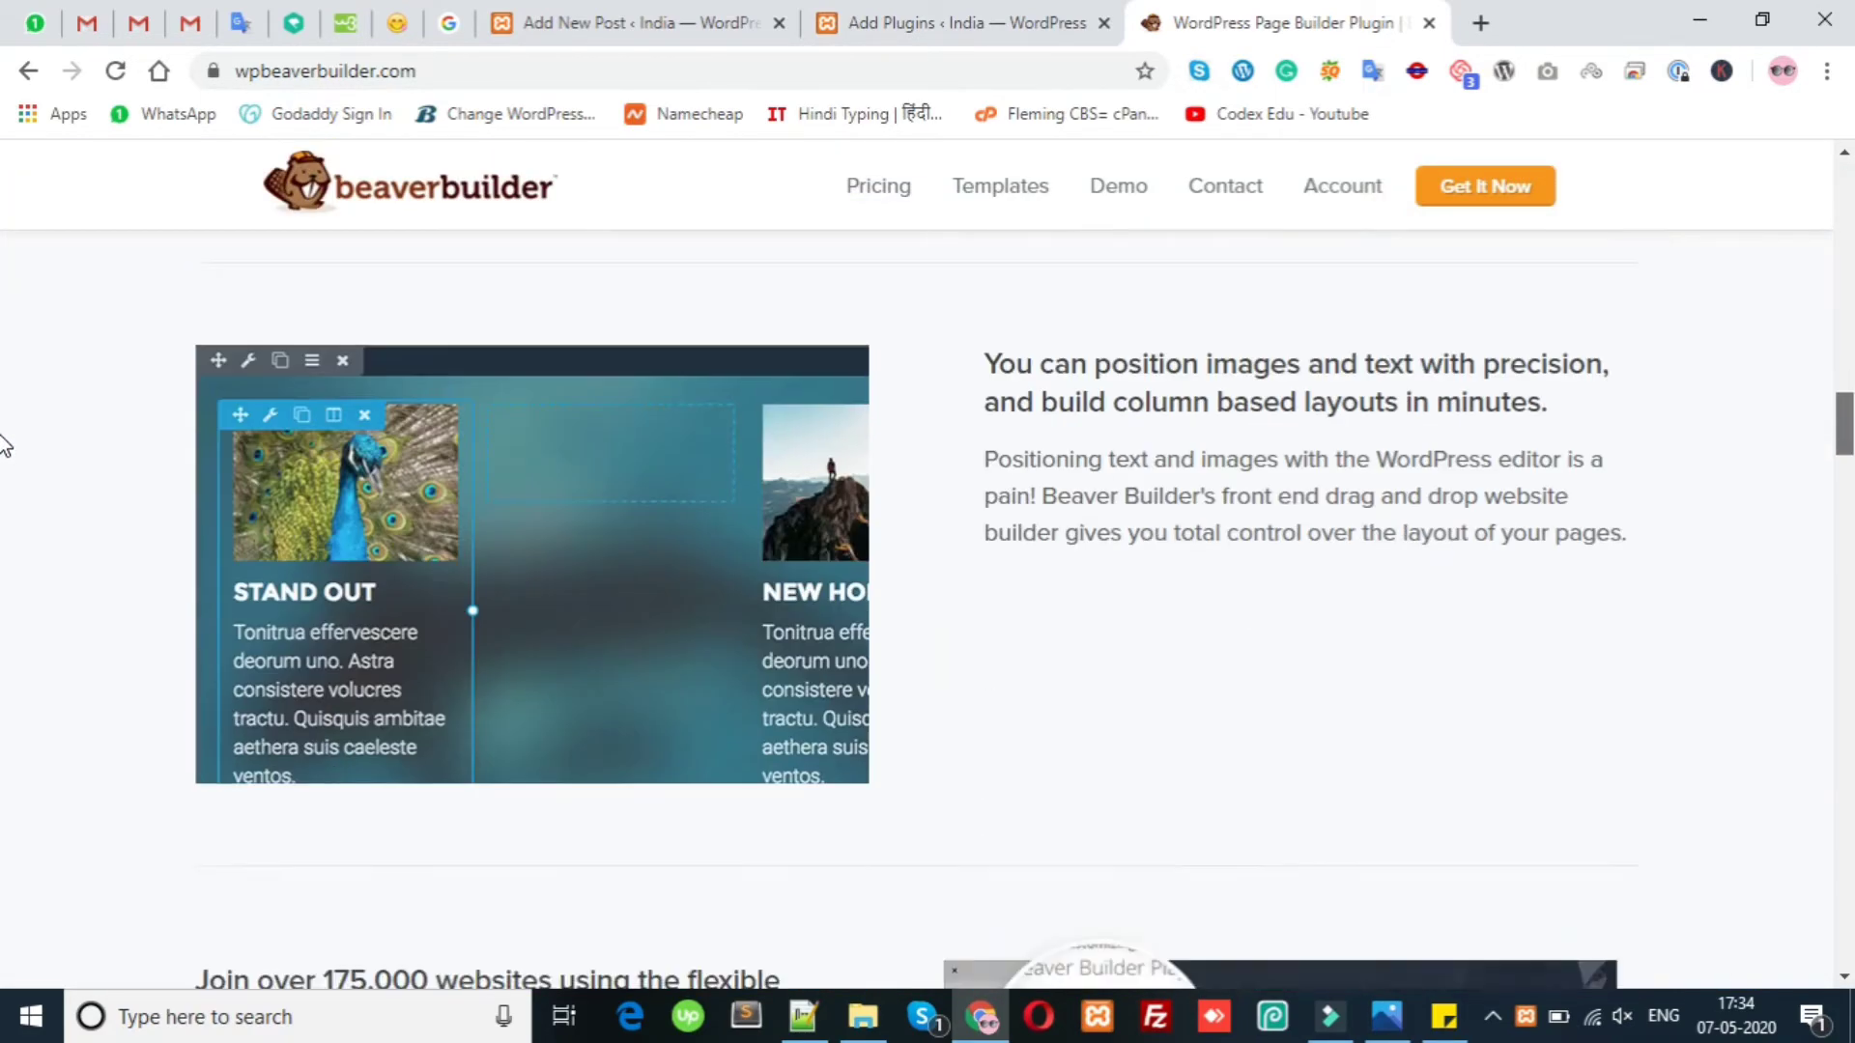
scroll(1, 657, "down", 20)
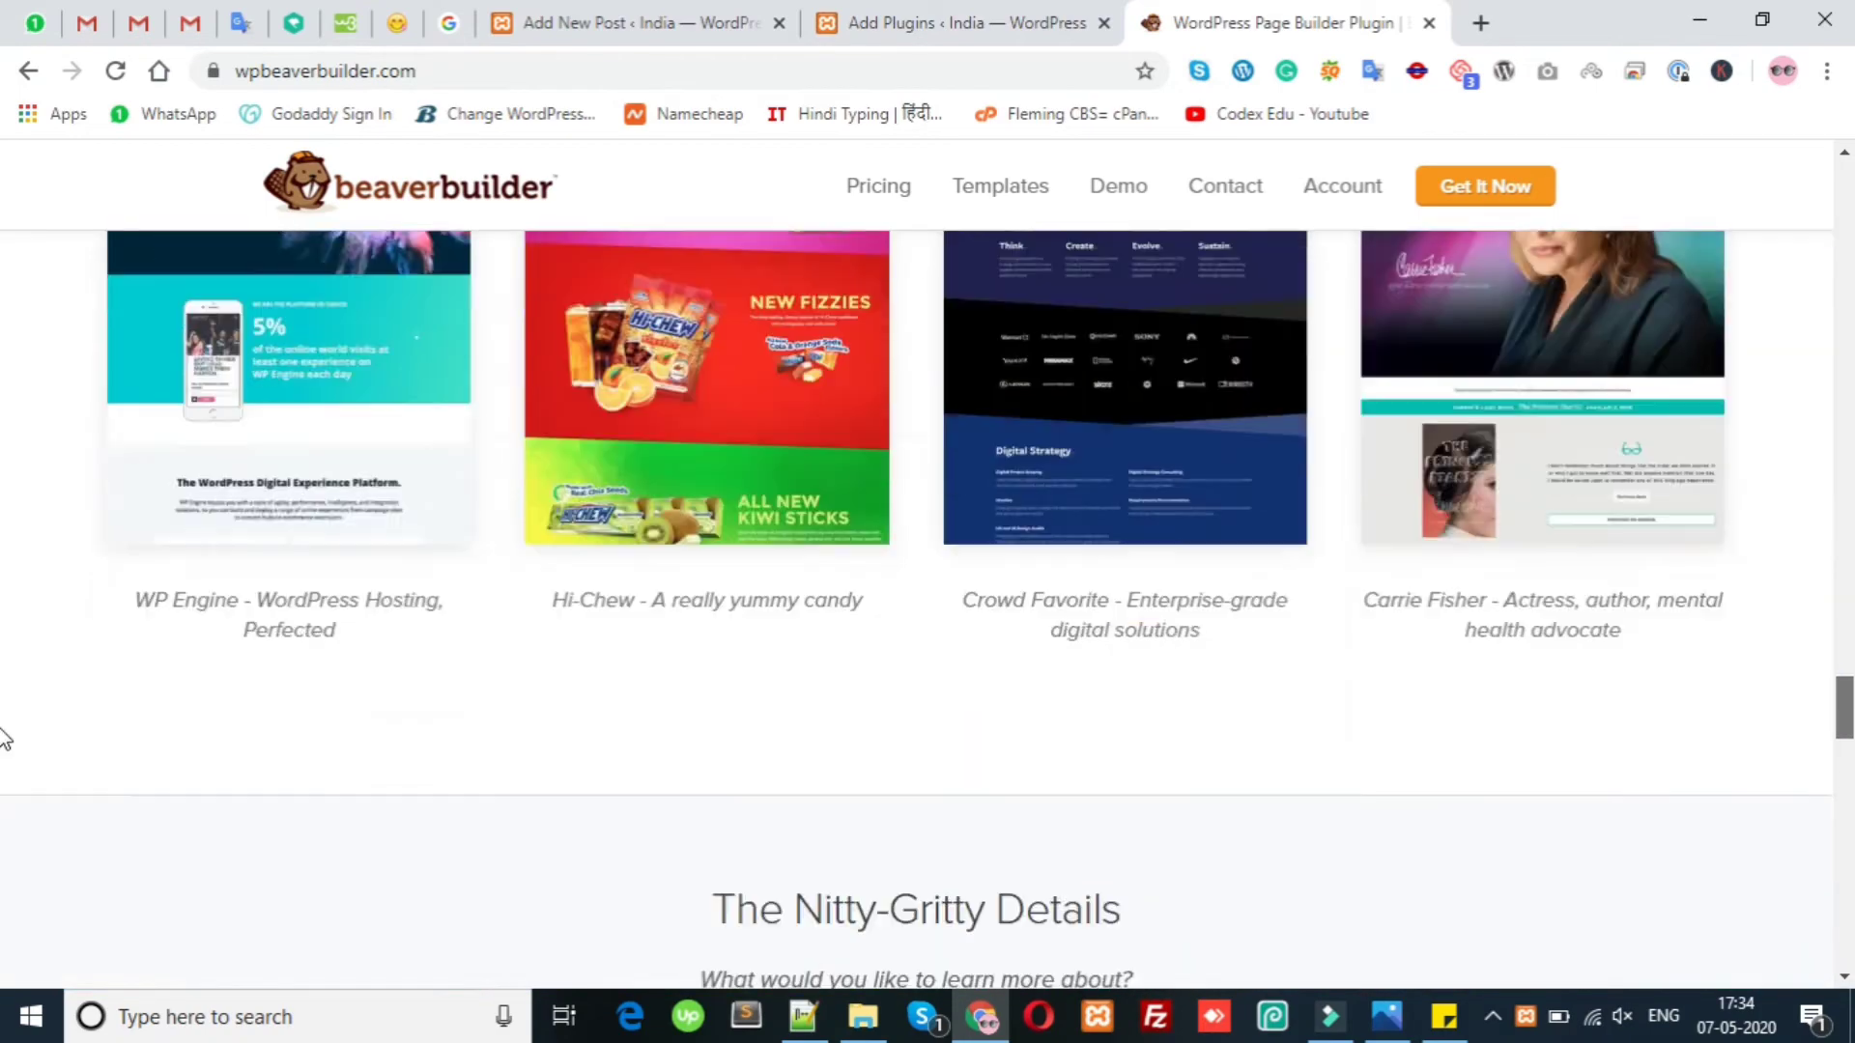
scroll(2, 917, "down", 6)
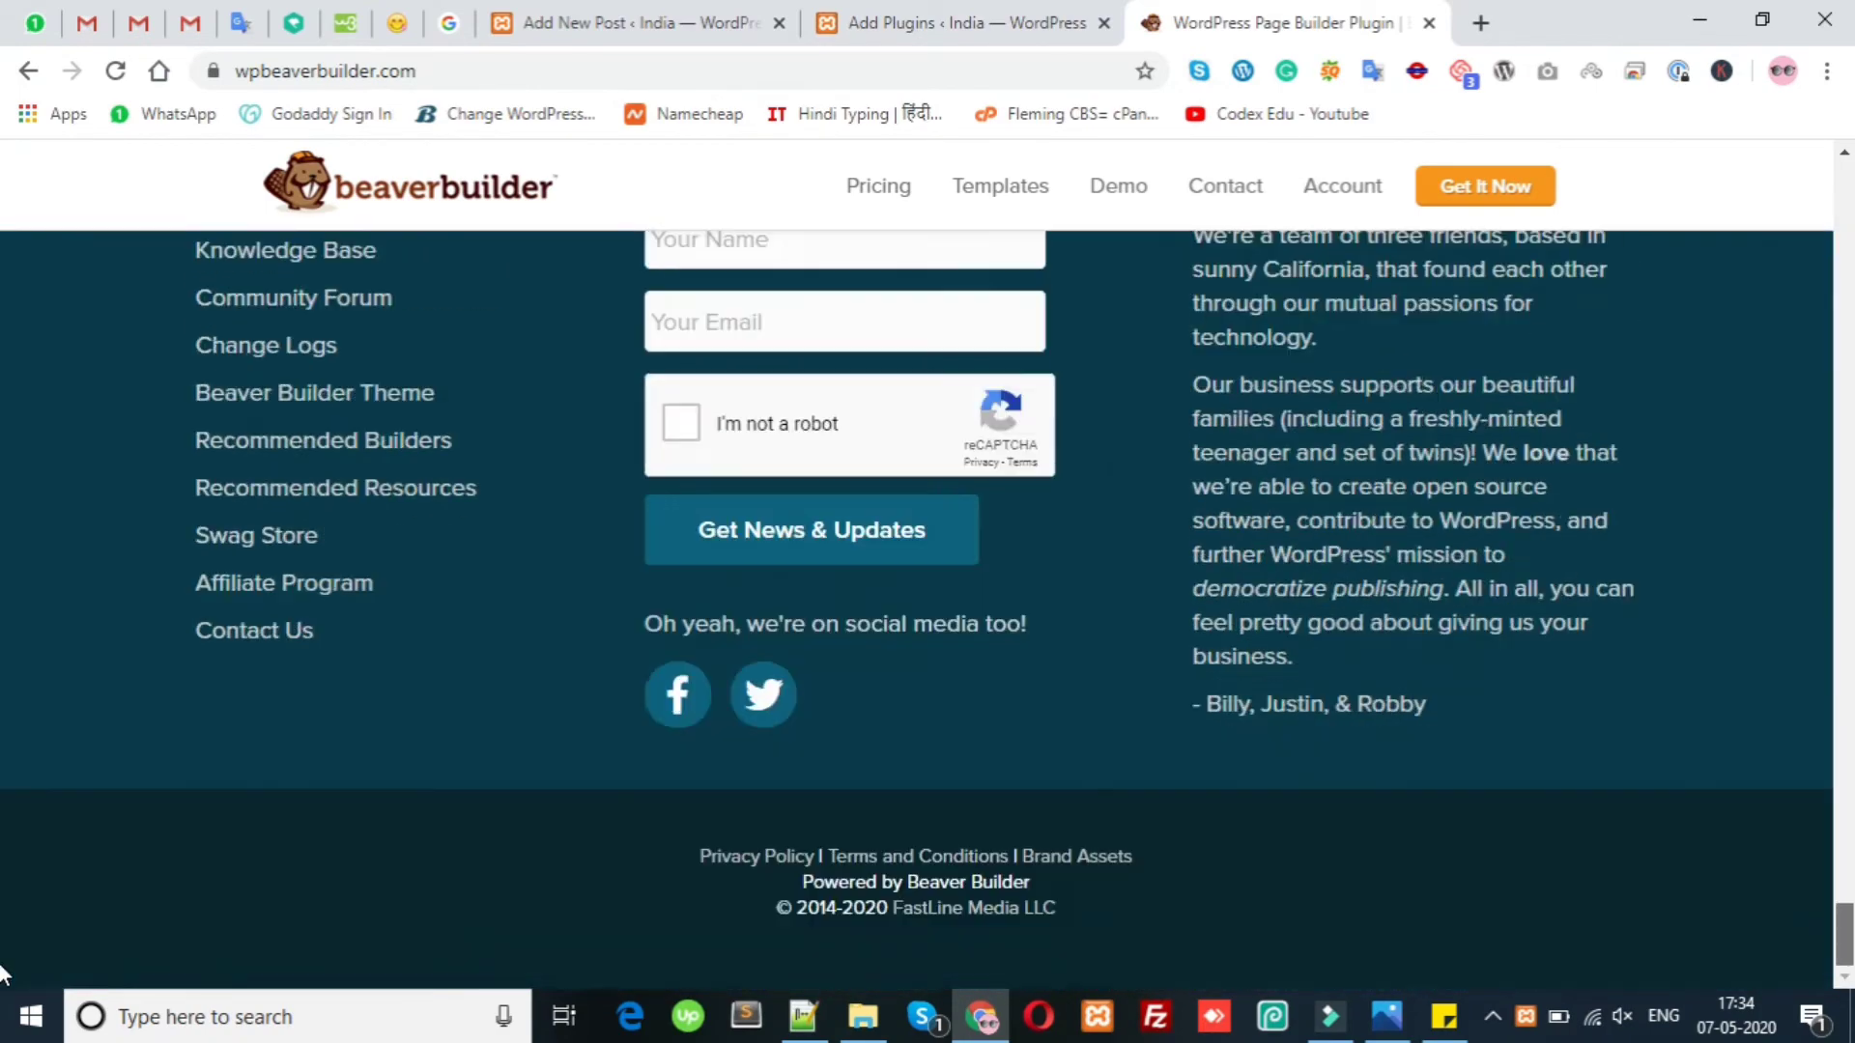
scroll(3, 971, "up", 20)
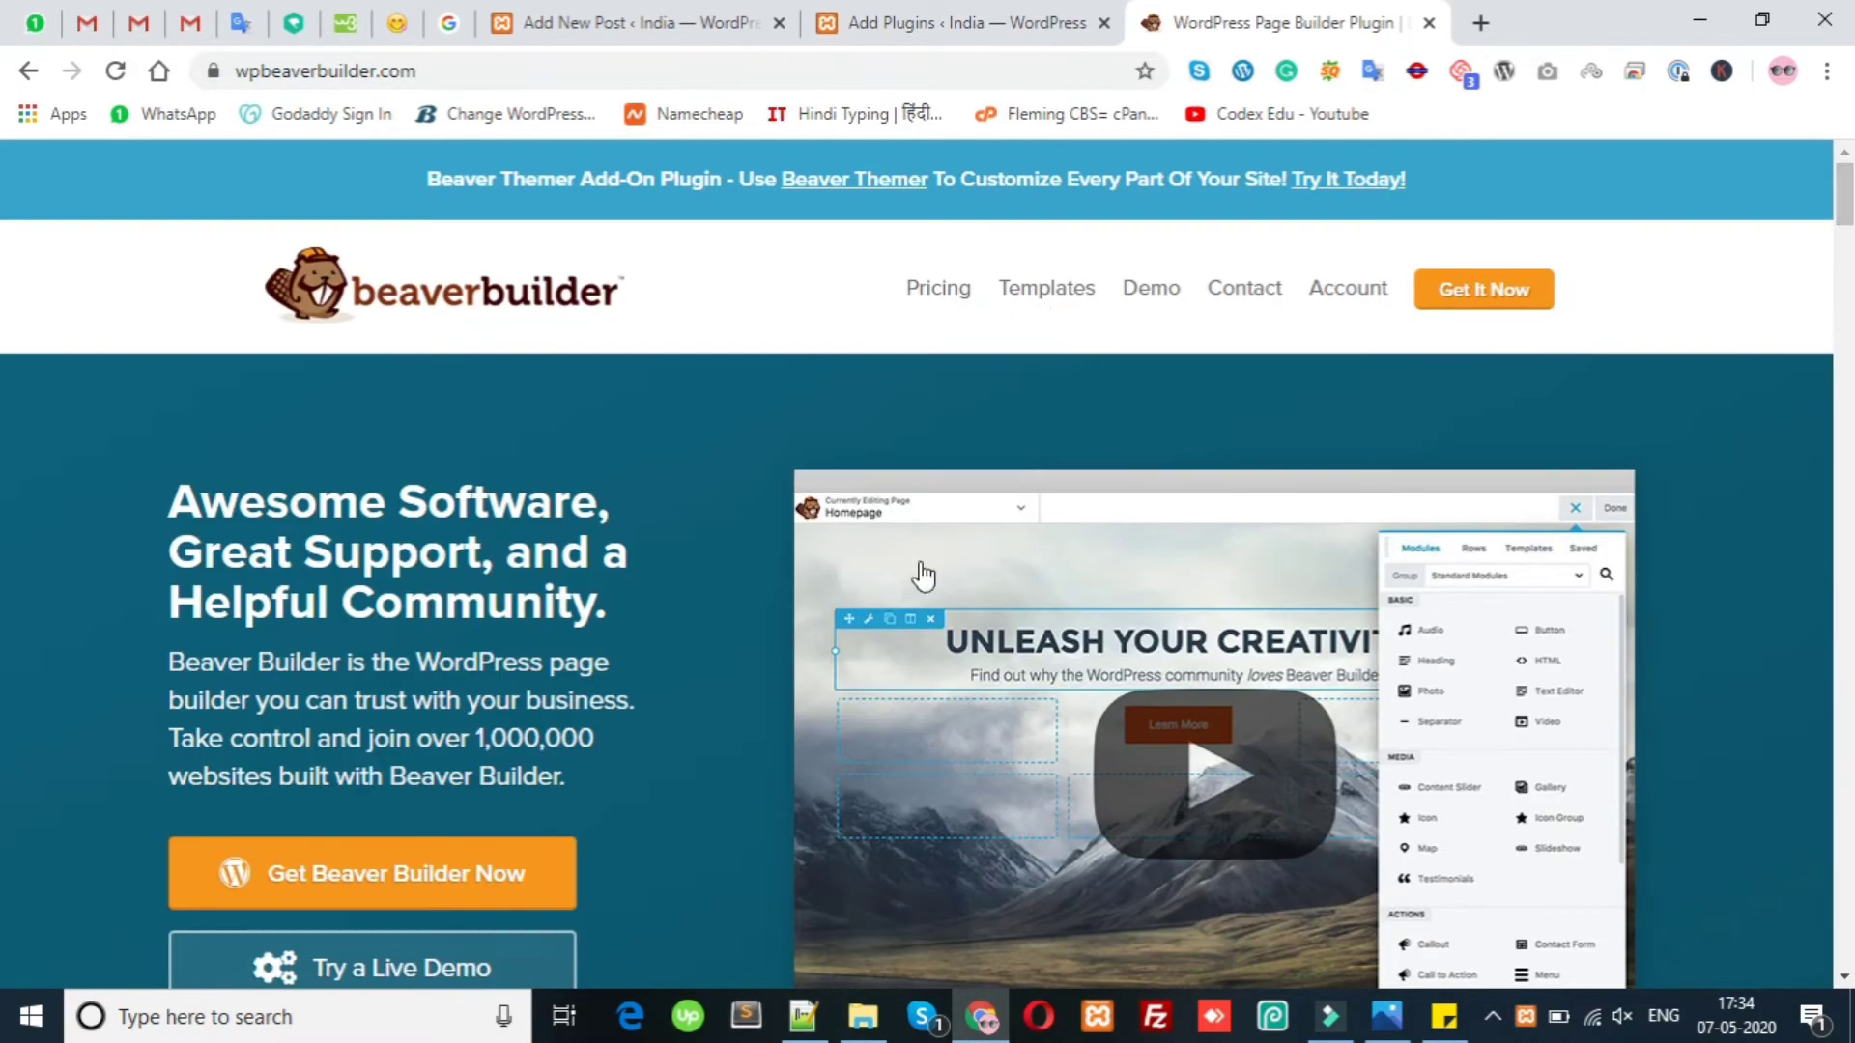
Return to the WordPress Add Plugins page and search the plugin directory for "WordPress Page Builder – Beaver Builder".
left_click(942, 29)
triple_click(1590, 388)
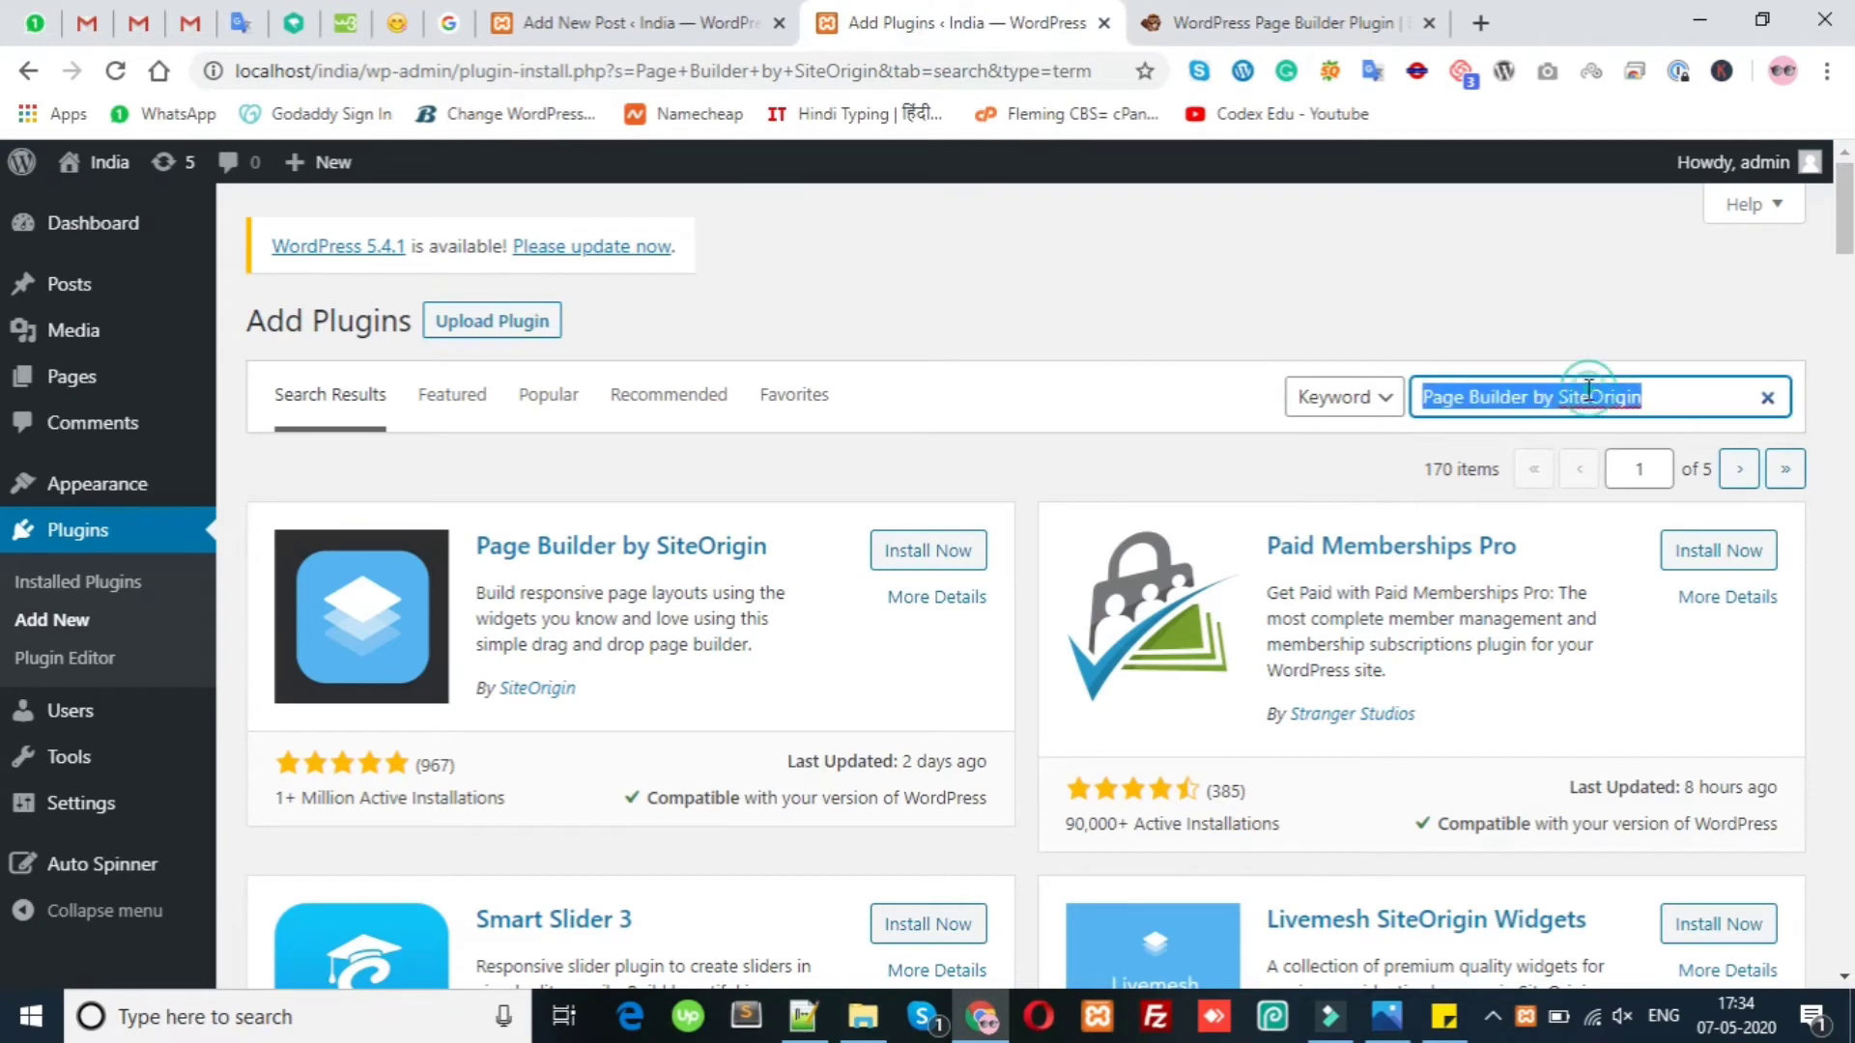
key("BackSpace")
right_click(1585, 391)
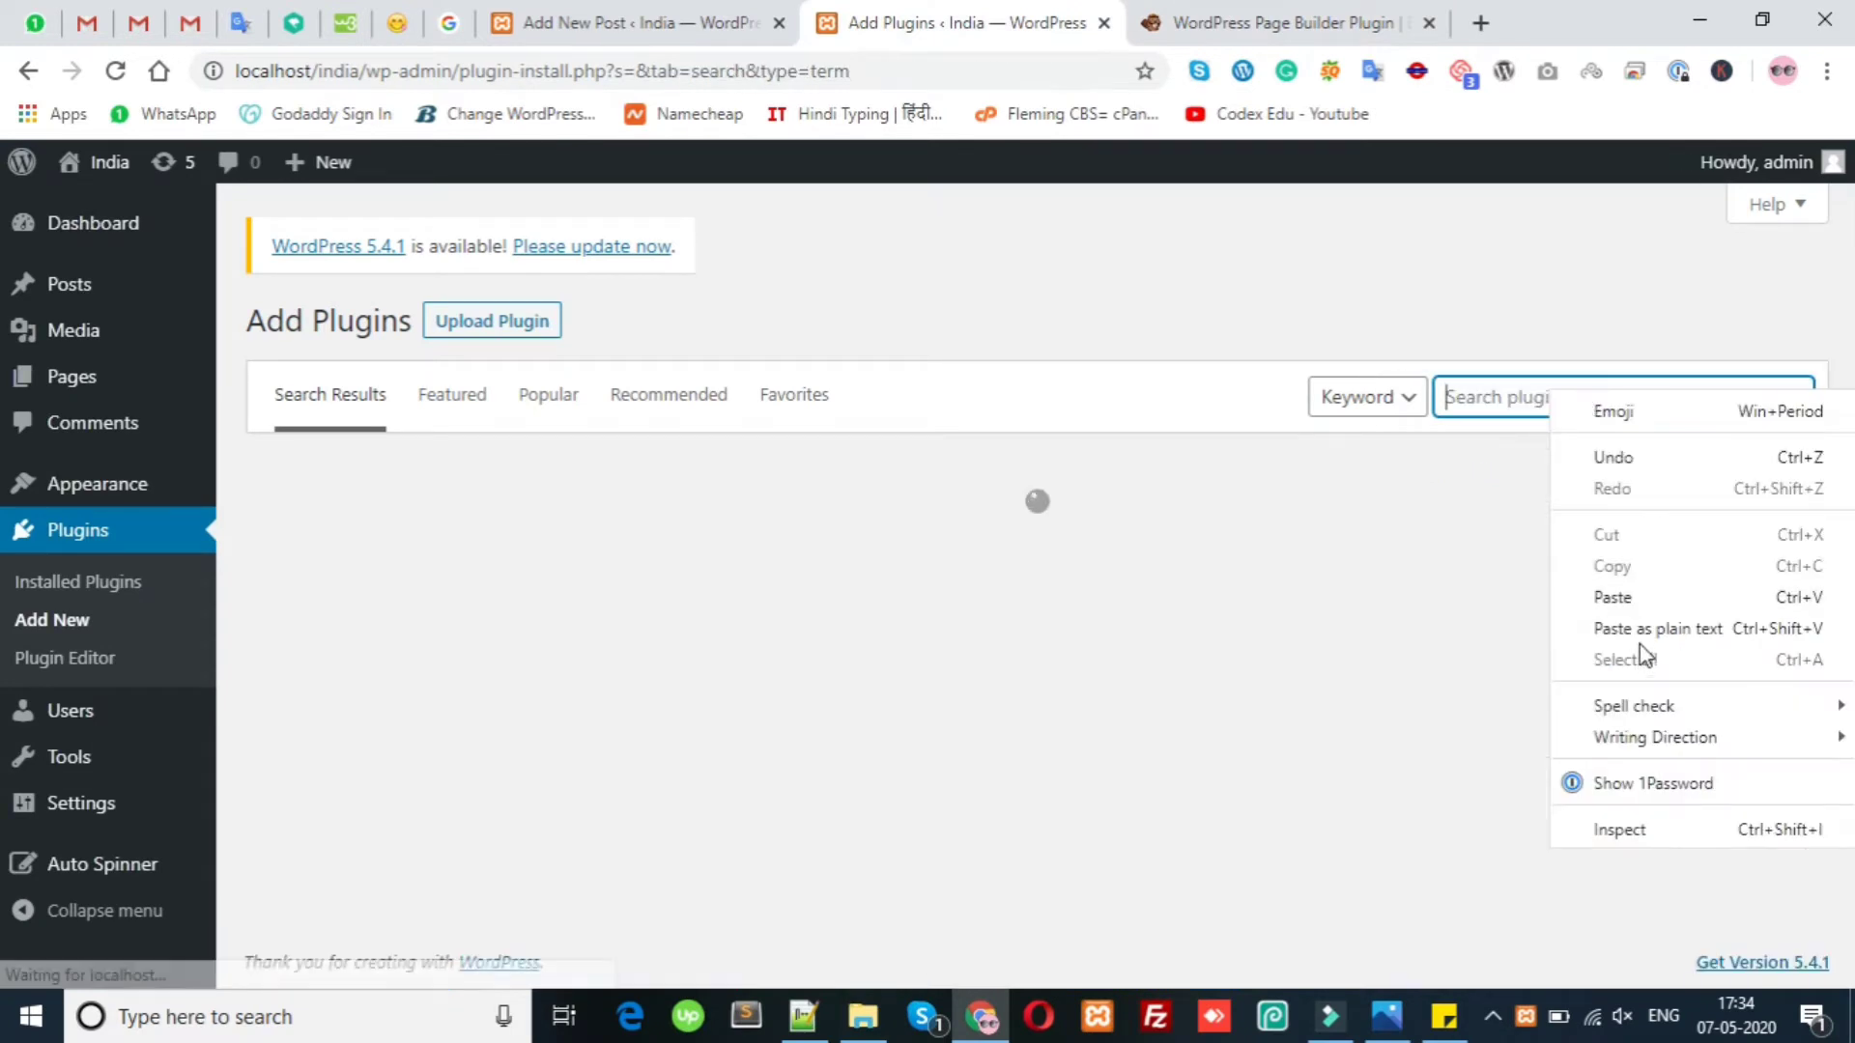
left_click(1637, 638)
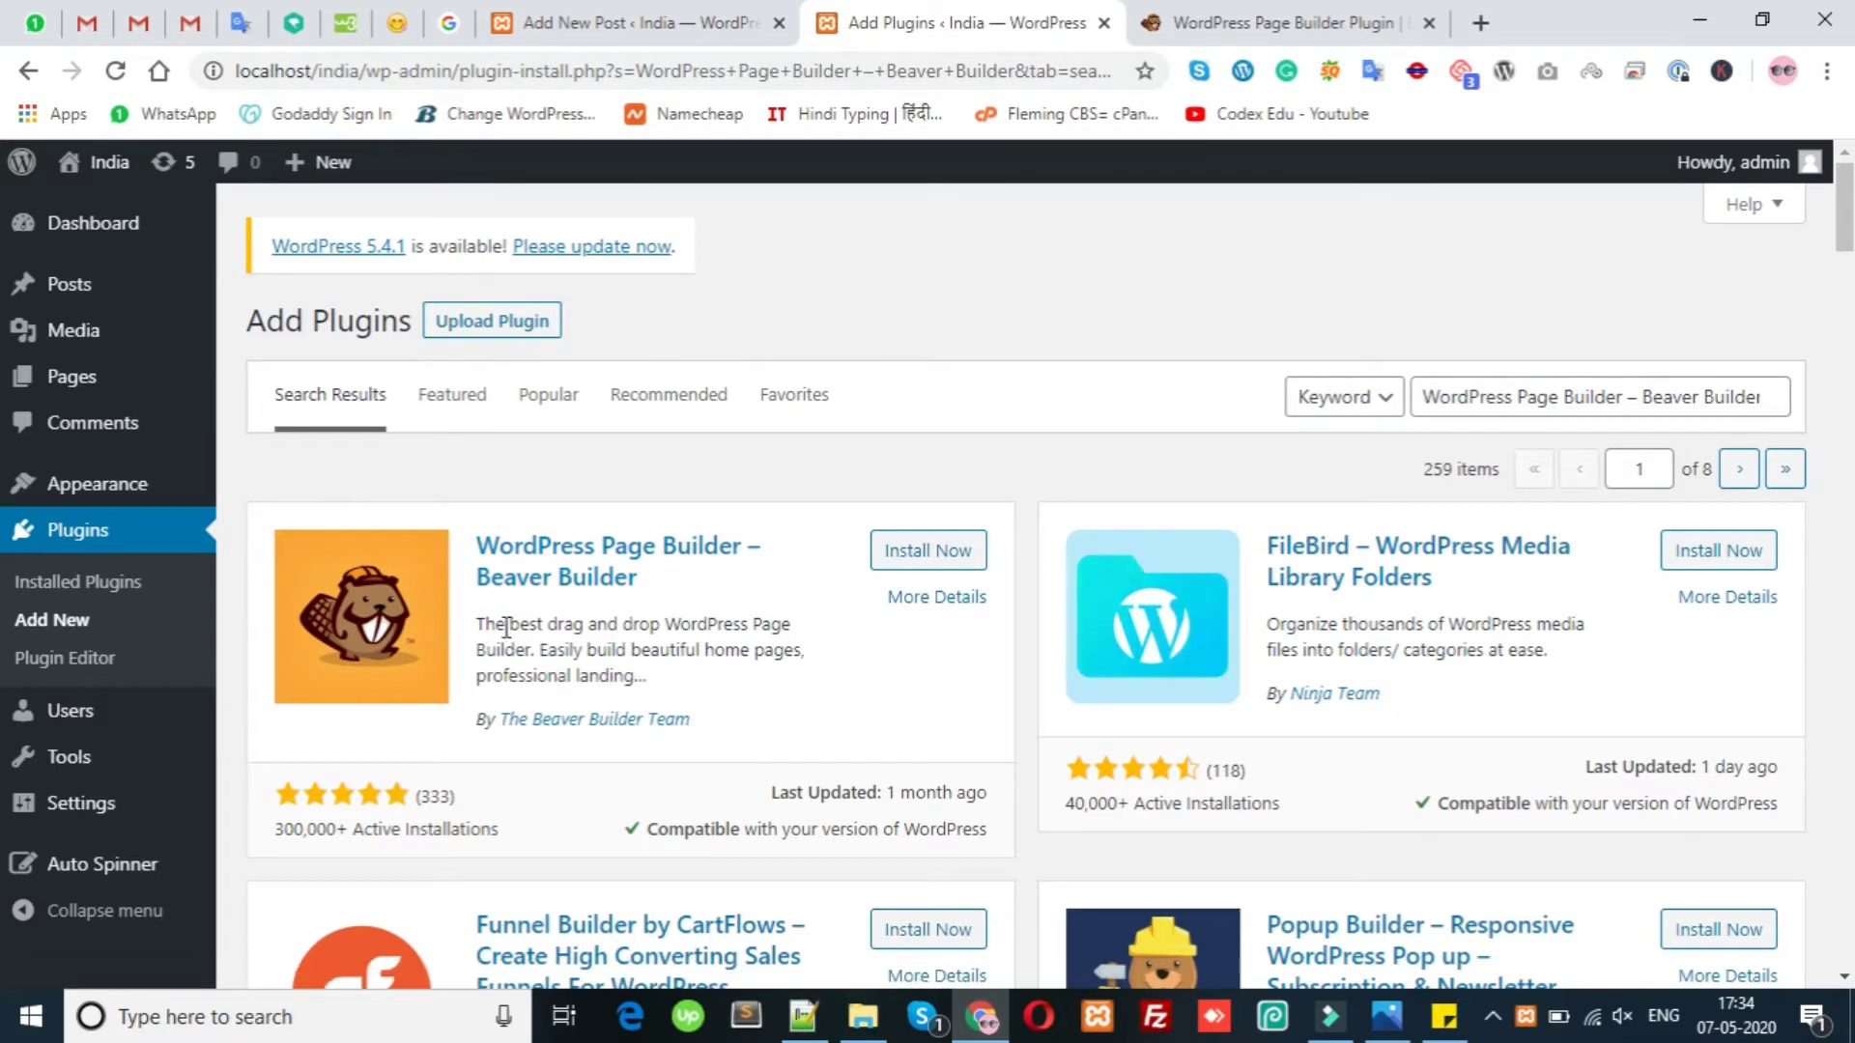
Highlight parts of the Beaver Builder plugin's description in the search results to point them out.
left_click_drag(483, 623, 713, 626)
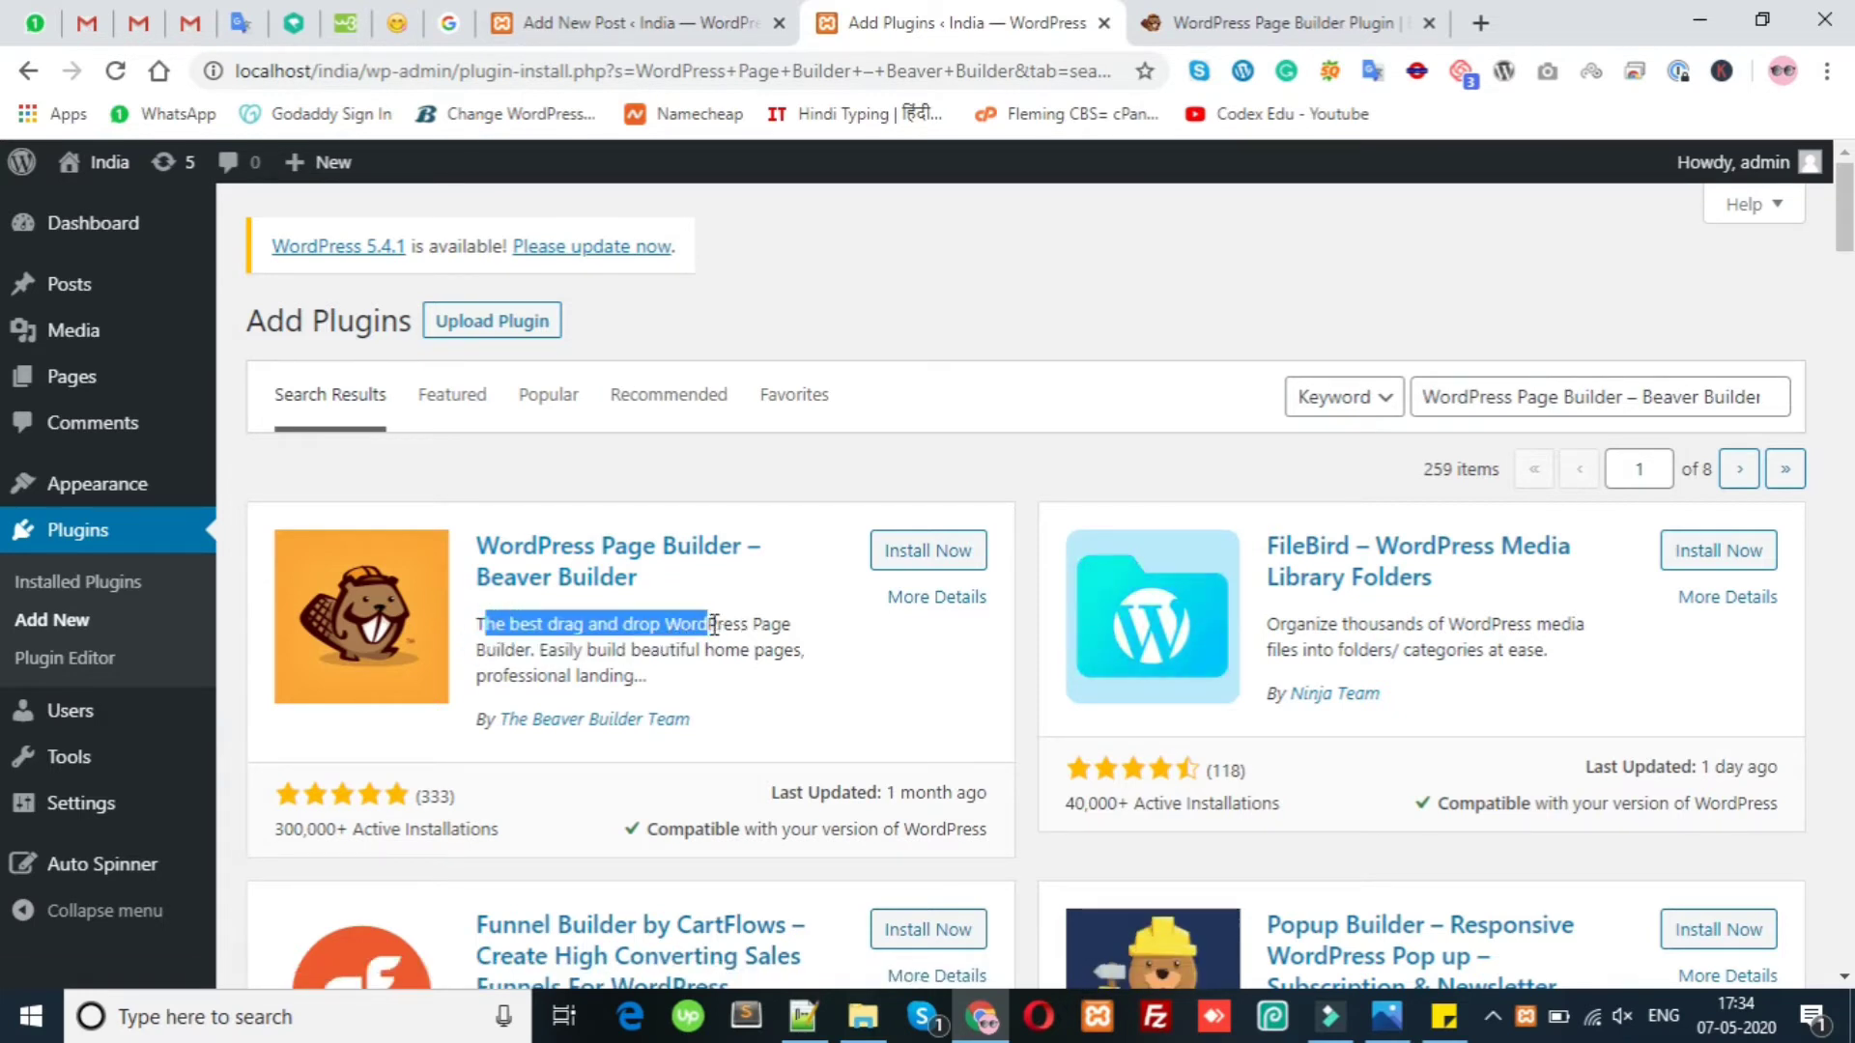
left_click(736, 624)
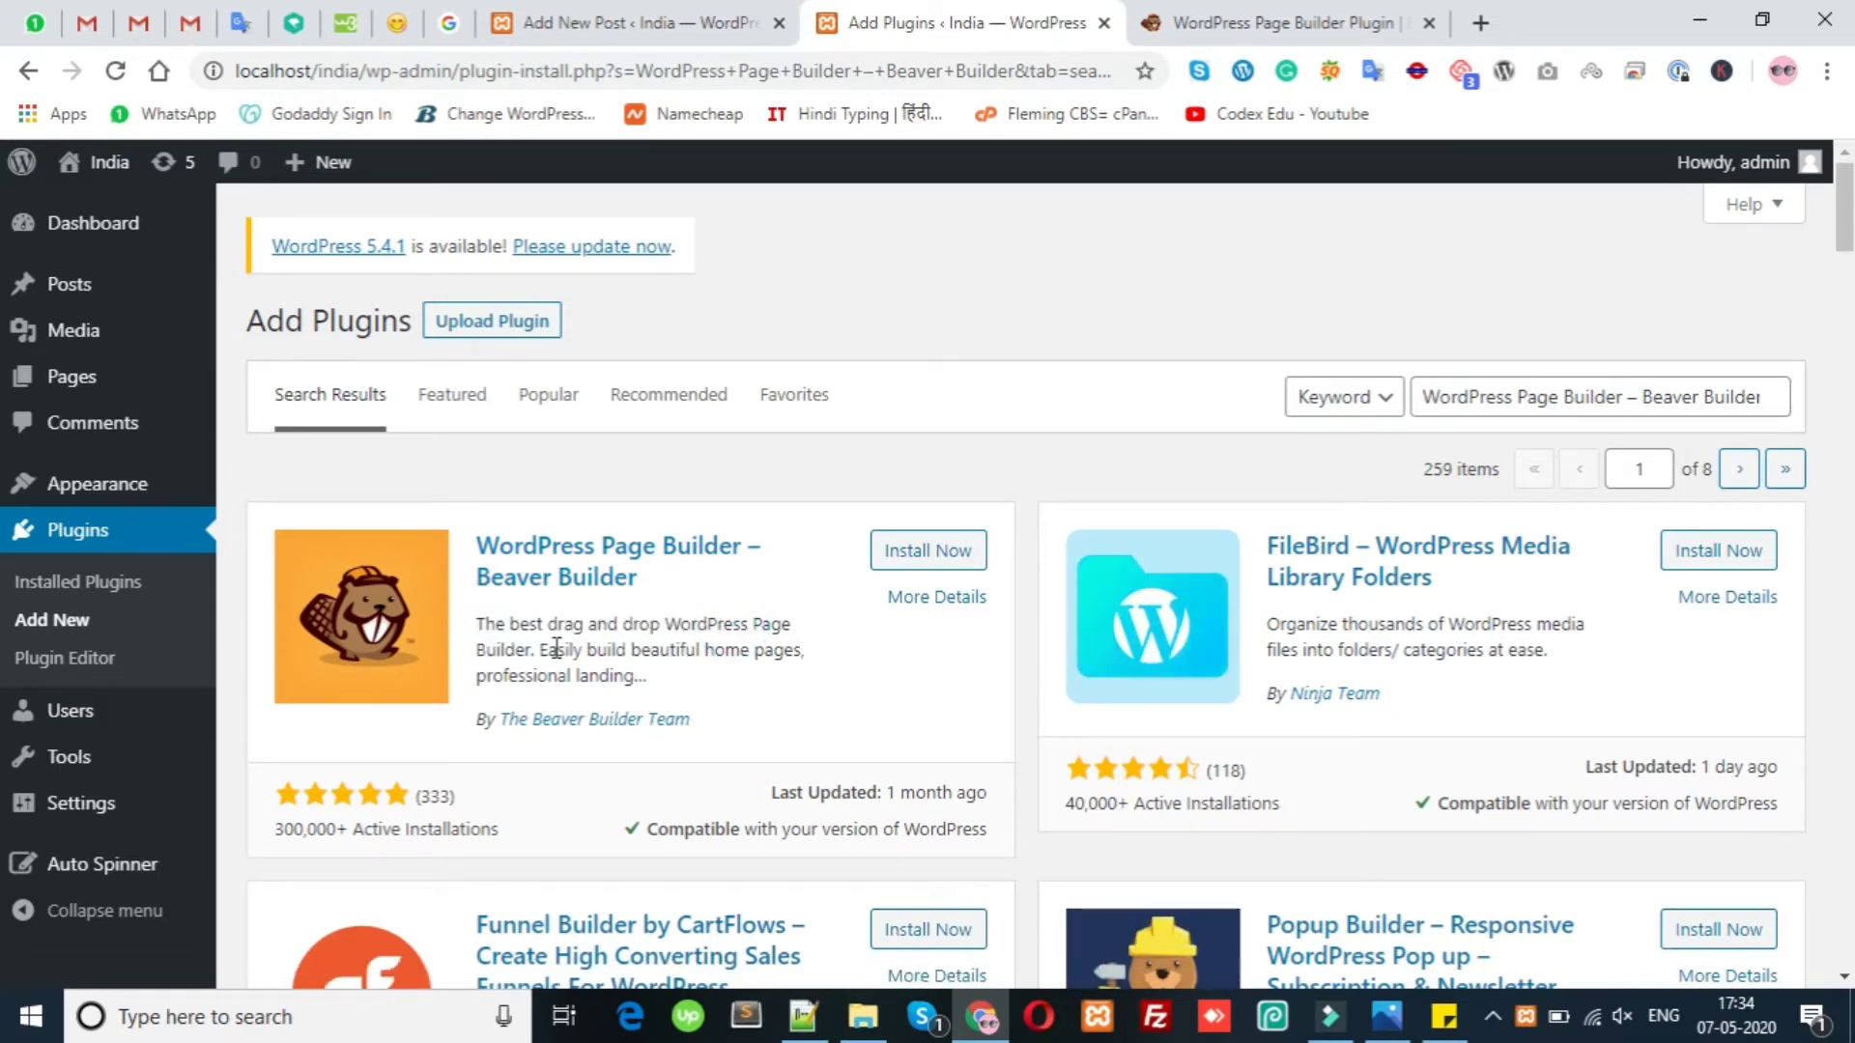
left_click_drag(549, 649, 740, 647)
left_click(740, 648)
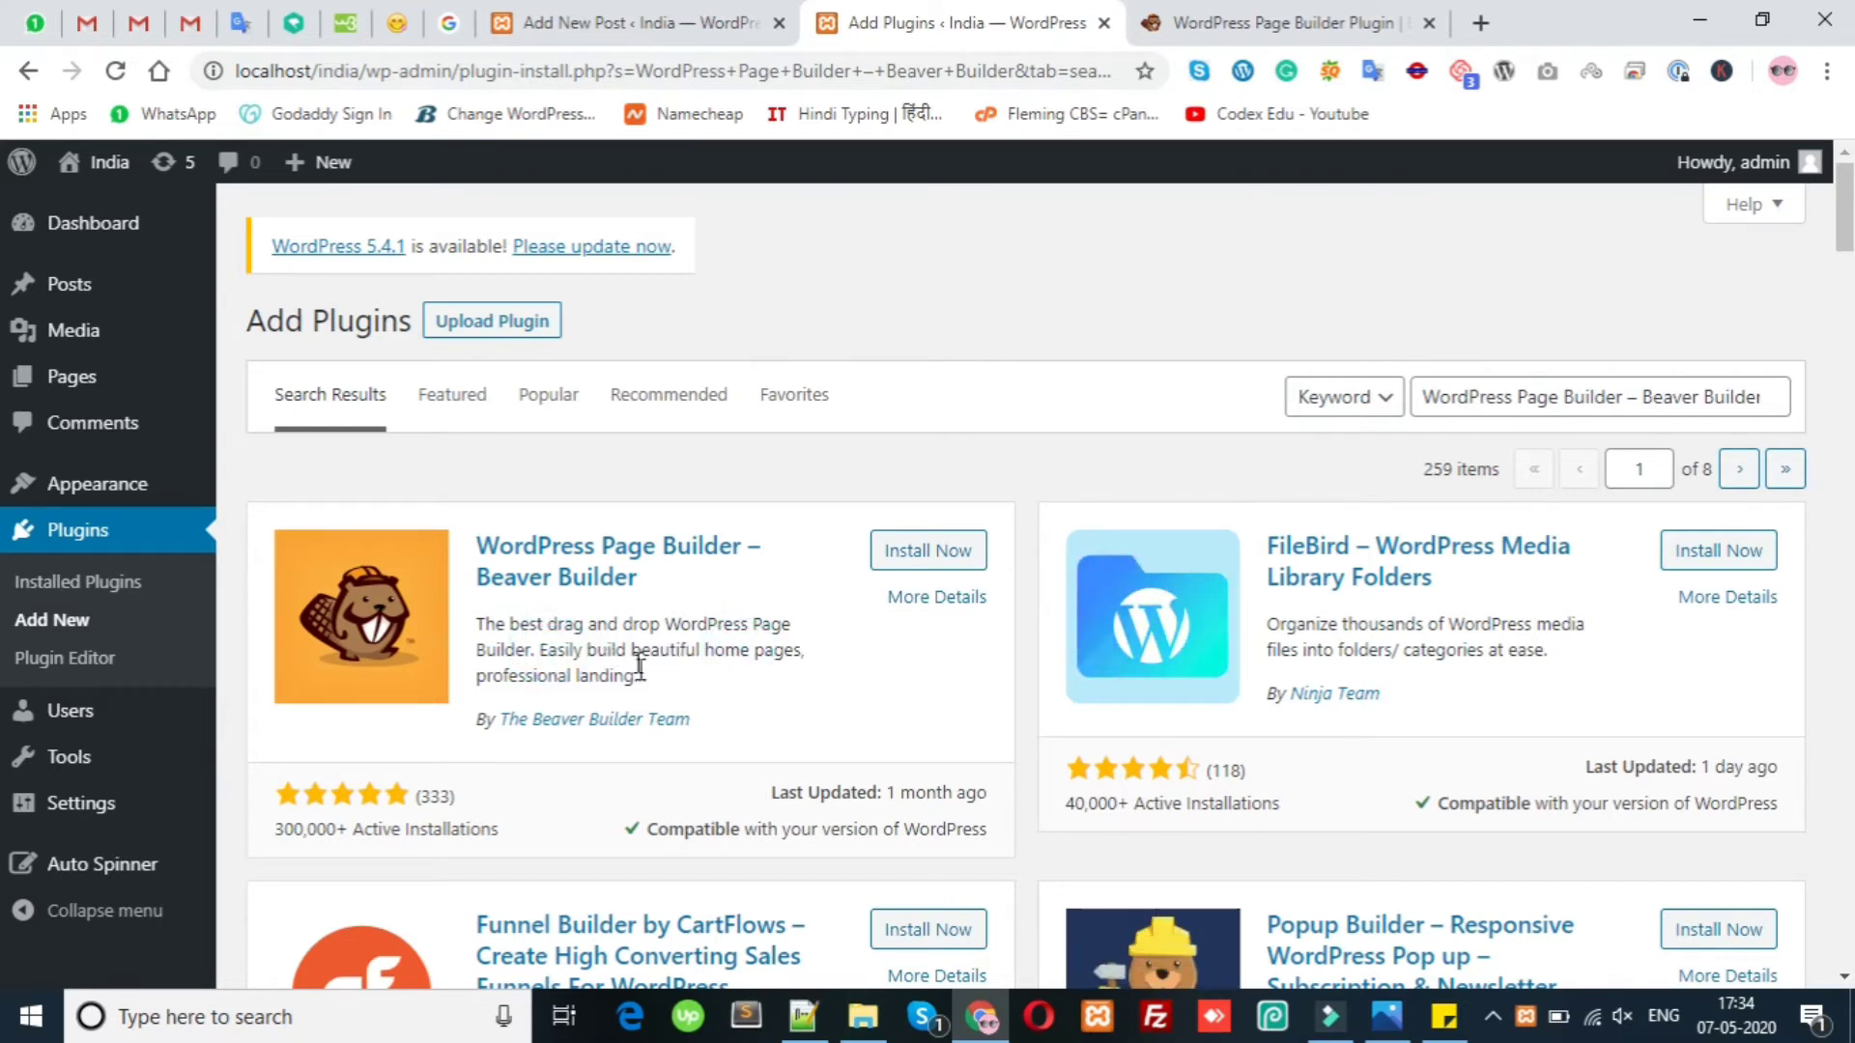
triple_click(588, 657)
left_click(538, 623)
Switch to the Sticky Notes plugin list and copy the text "Page Builder Gutenberg Blocks – CoBlocks".
left_click(1443, 1014)
left_click_drag(775, 462, 1133, 458)
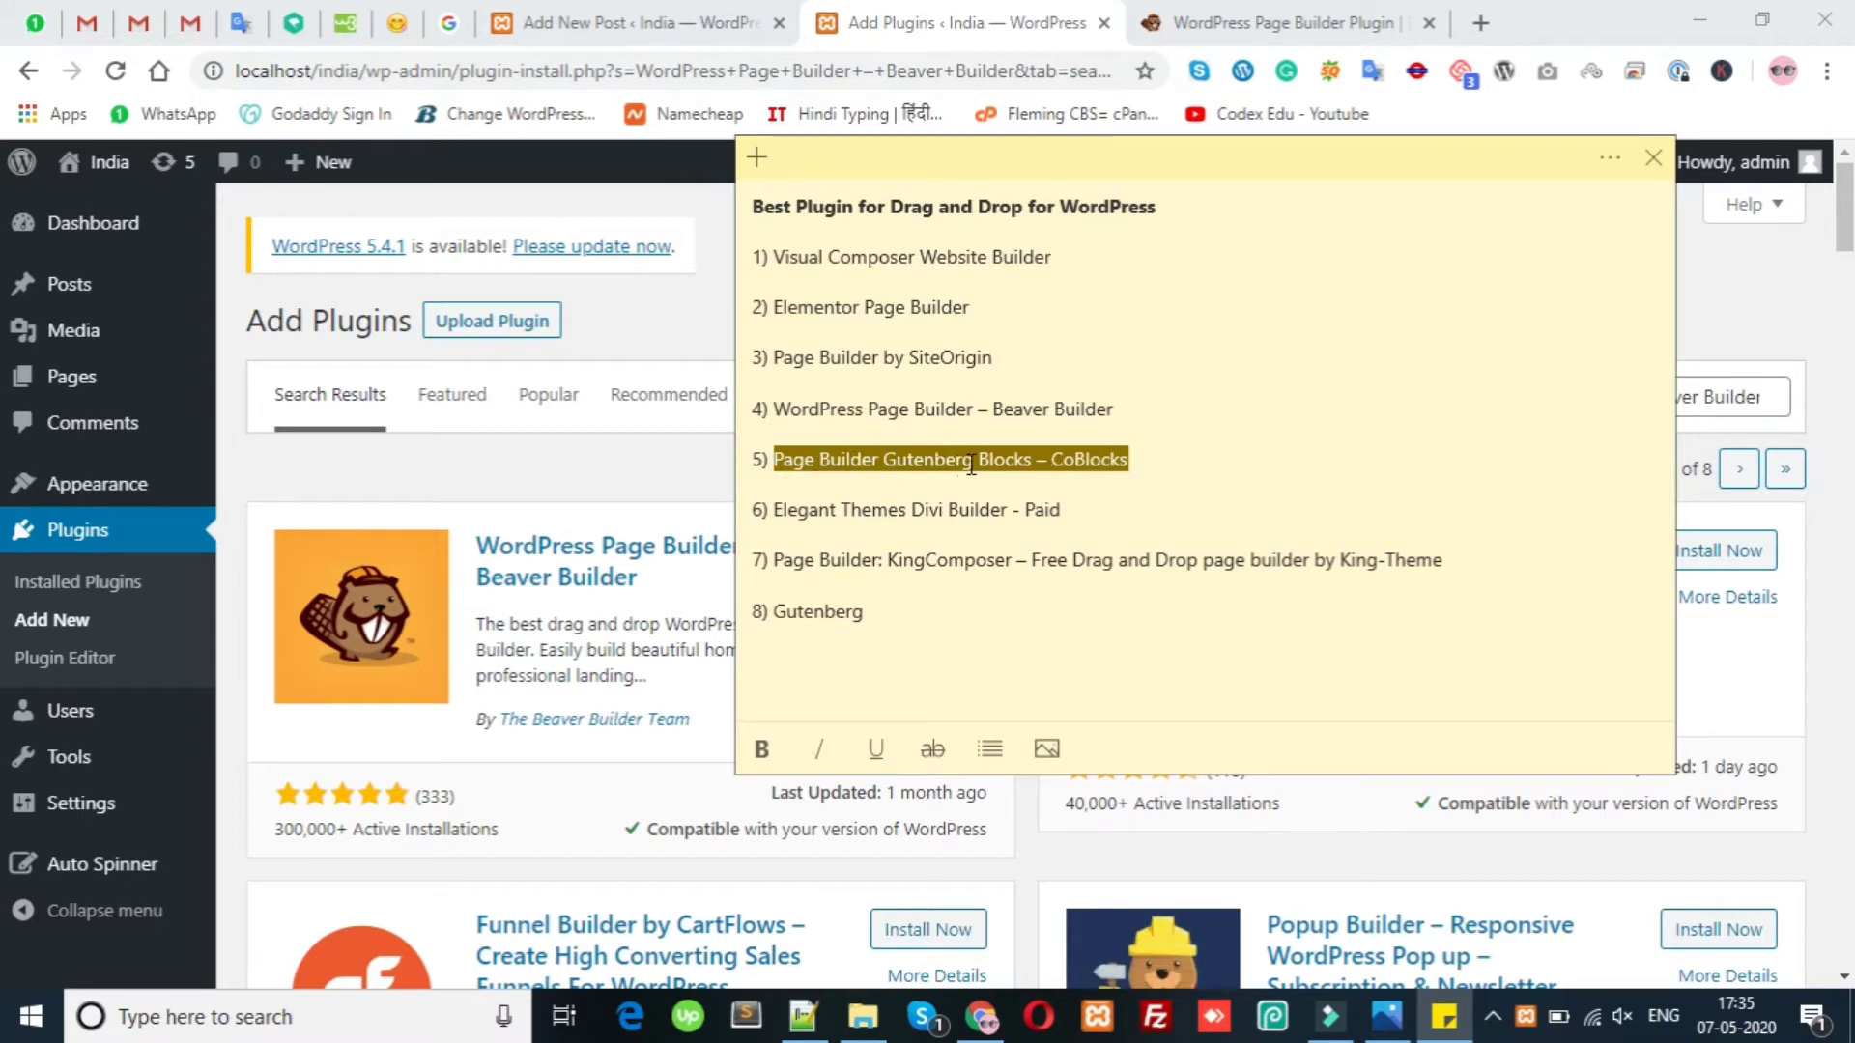
right_click(1073, 455)
left_click(1136, 481)
Search Google for "Page Builder Gutenberg Blocks – CoBlocks" in the Beaver Builder browser tab and open the plugin's WordPress.org page.
left_click(1274, 23)
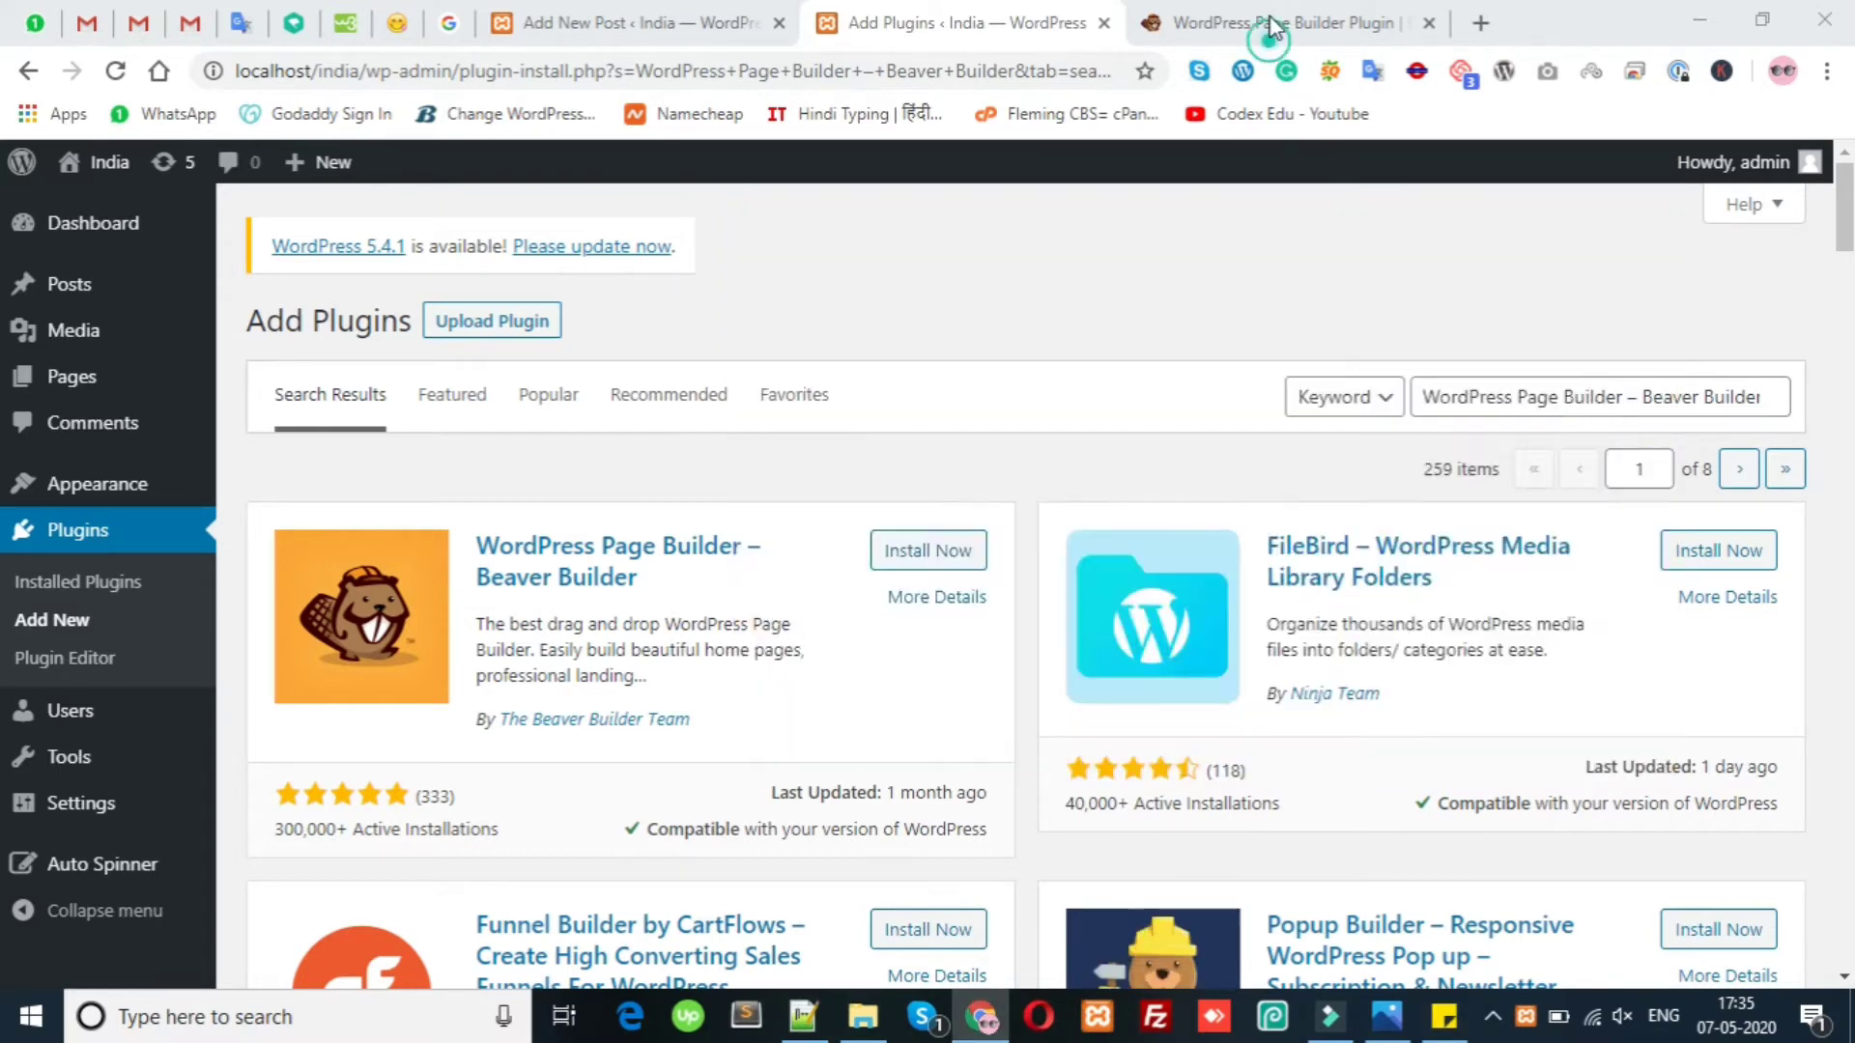
right_click(932, 70)
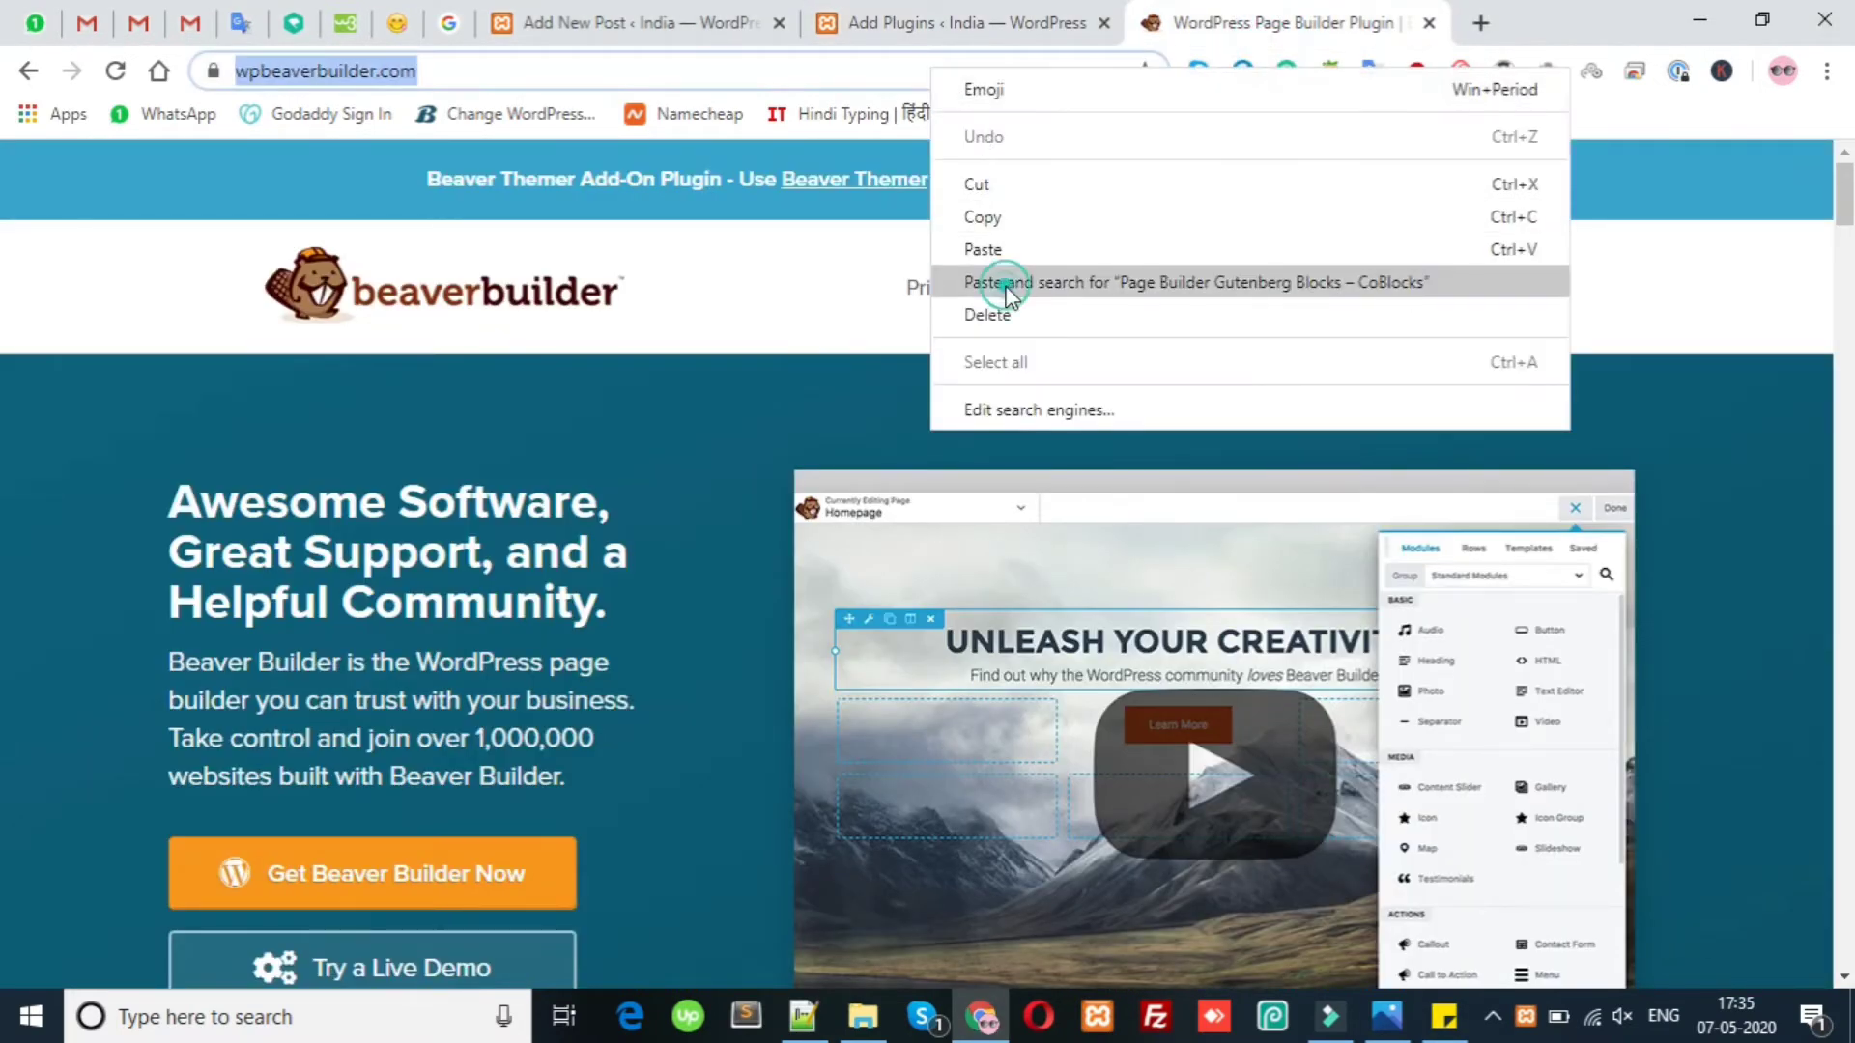
left_click(1005, 284)
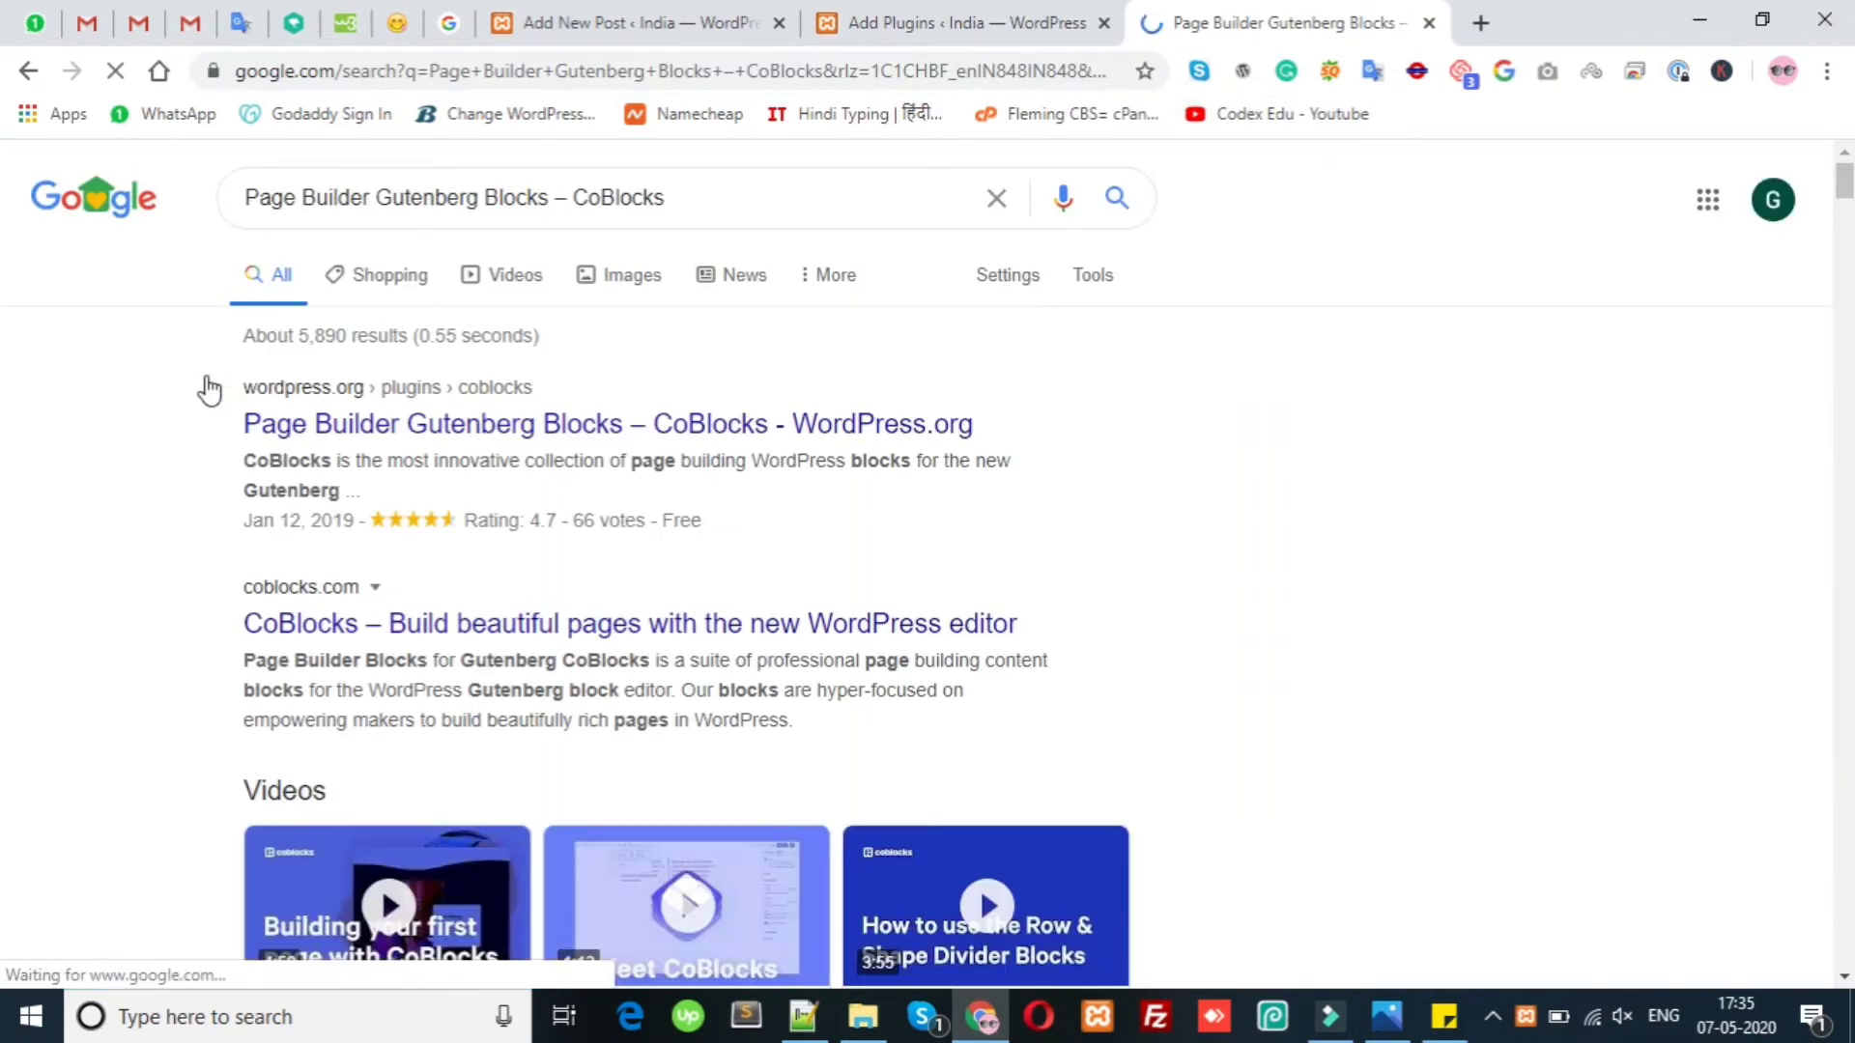
left_click(553, 433)
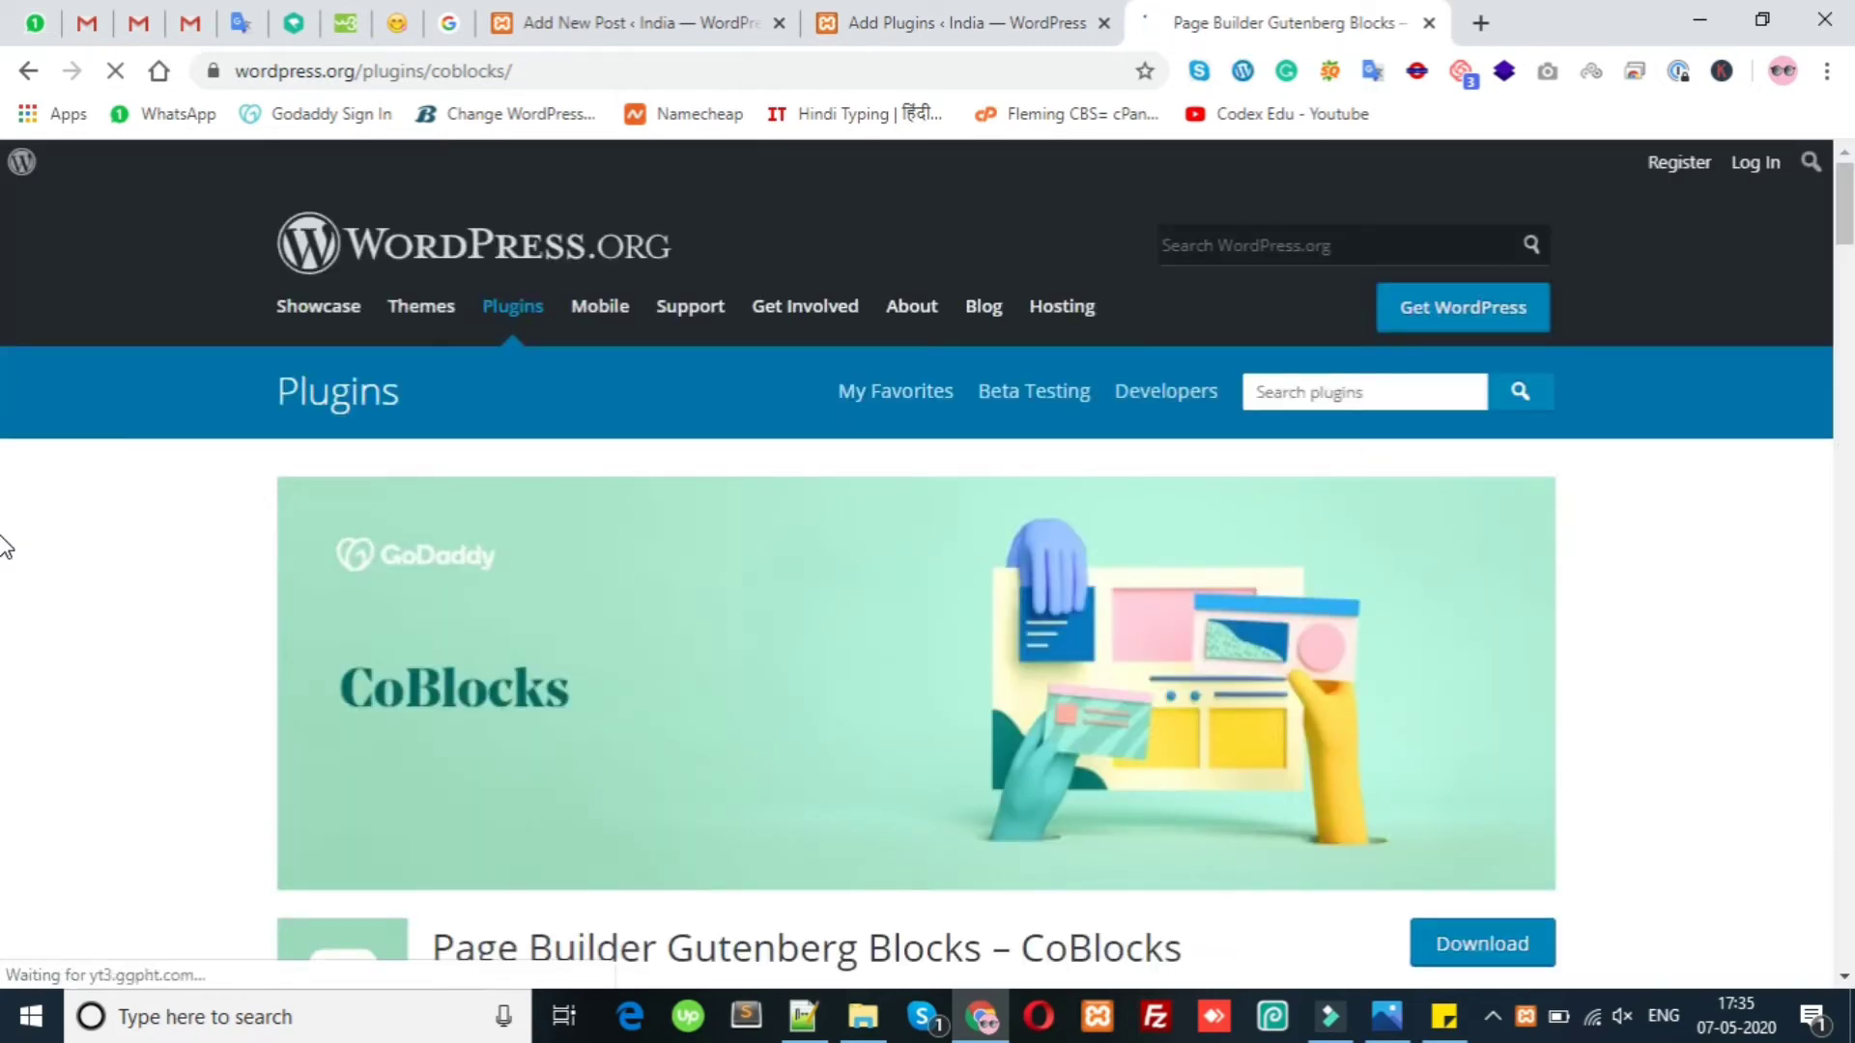
Show the Add New Post editor briefly, return to the CoBlocks plugin page and highlight the plugin's title.
left_click(739, 34)
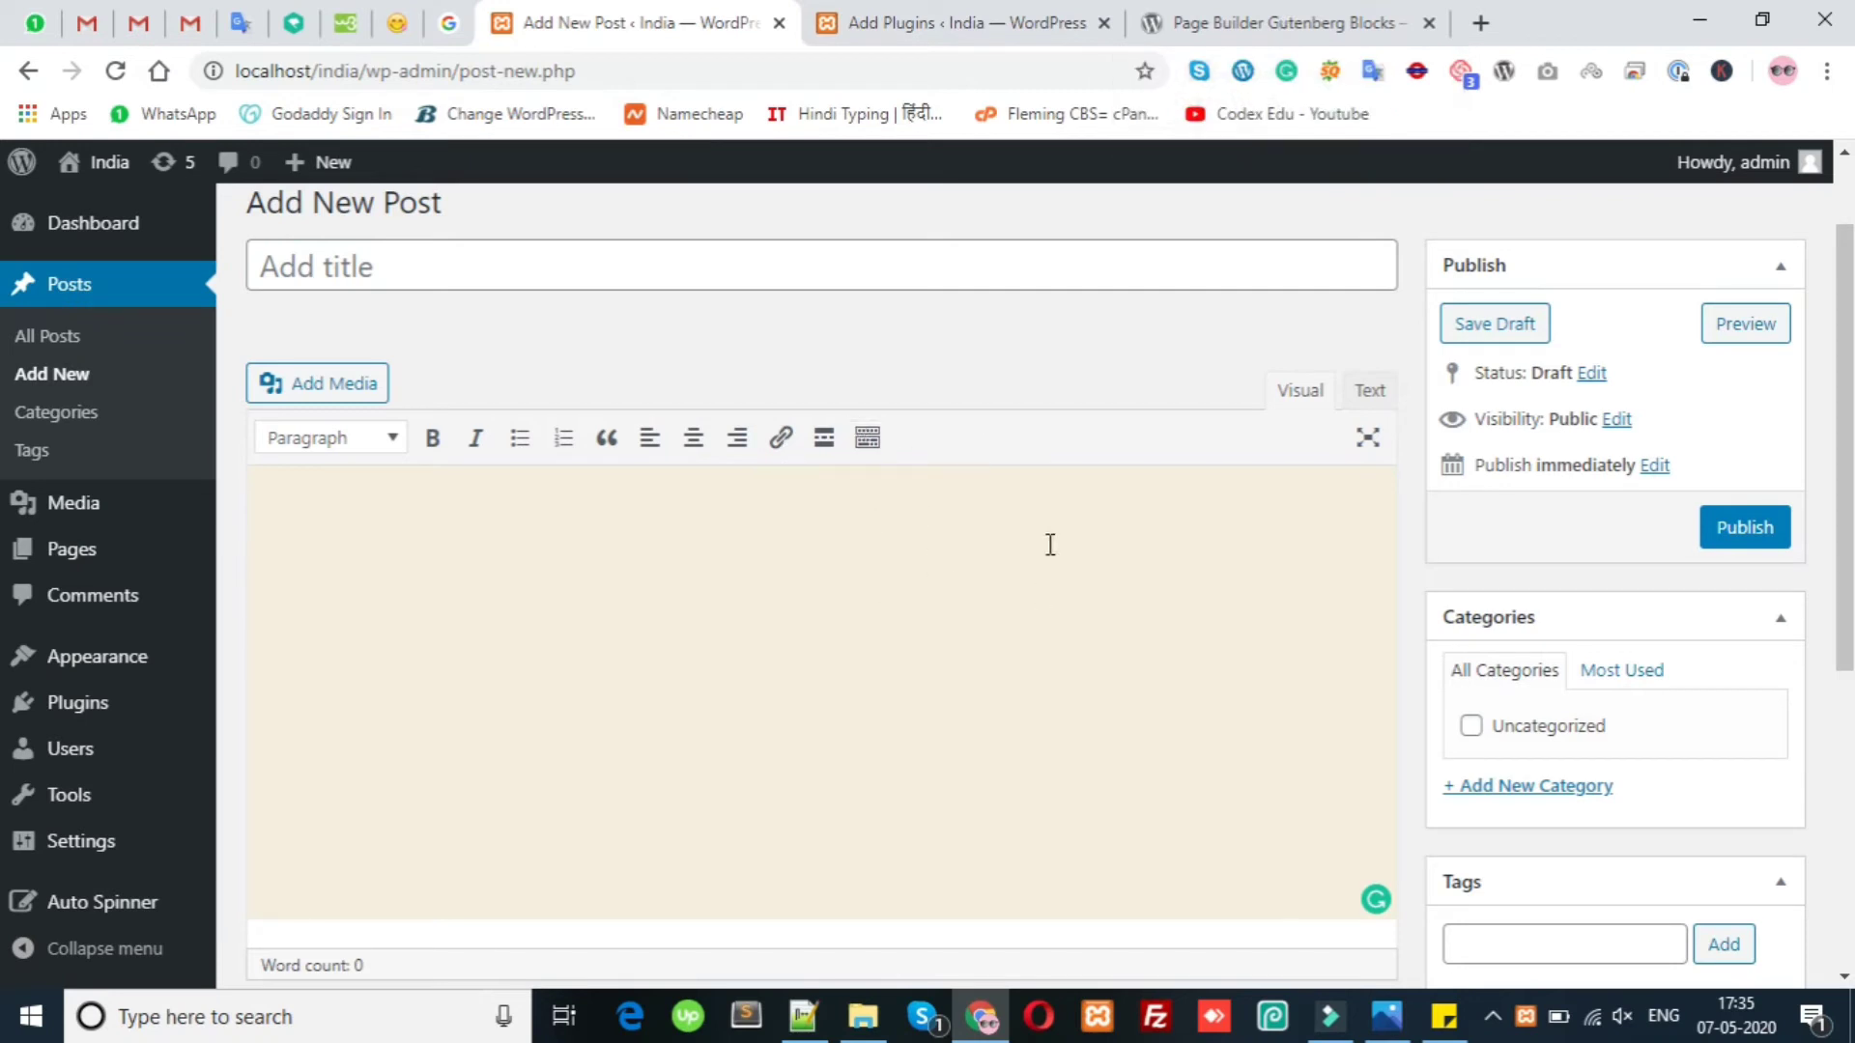
left_click(1275, 21)
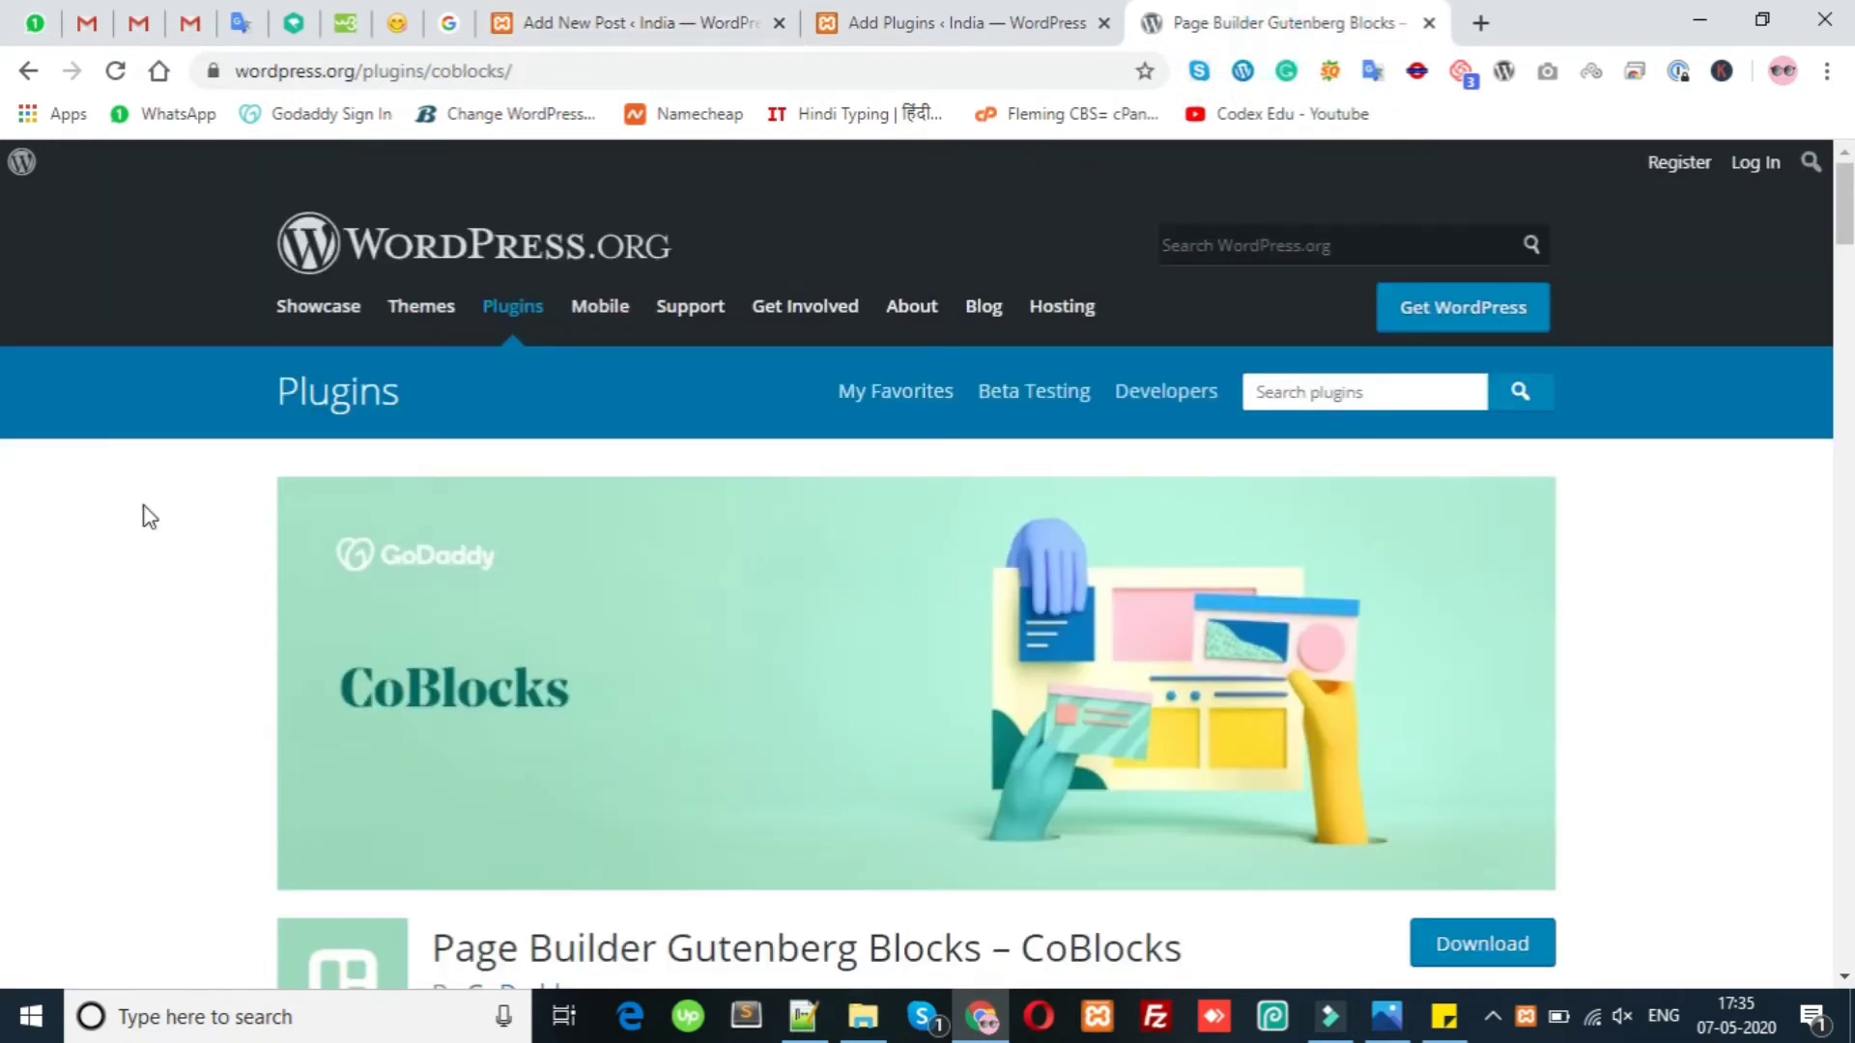
scroll(150, 517, "down", 3)
left_click_drag(442, 679, 1186, 677)
left_click(1187, 676)
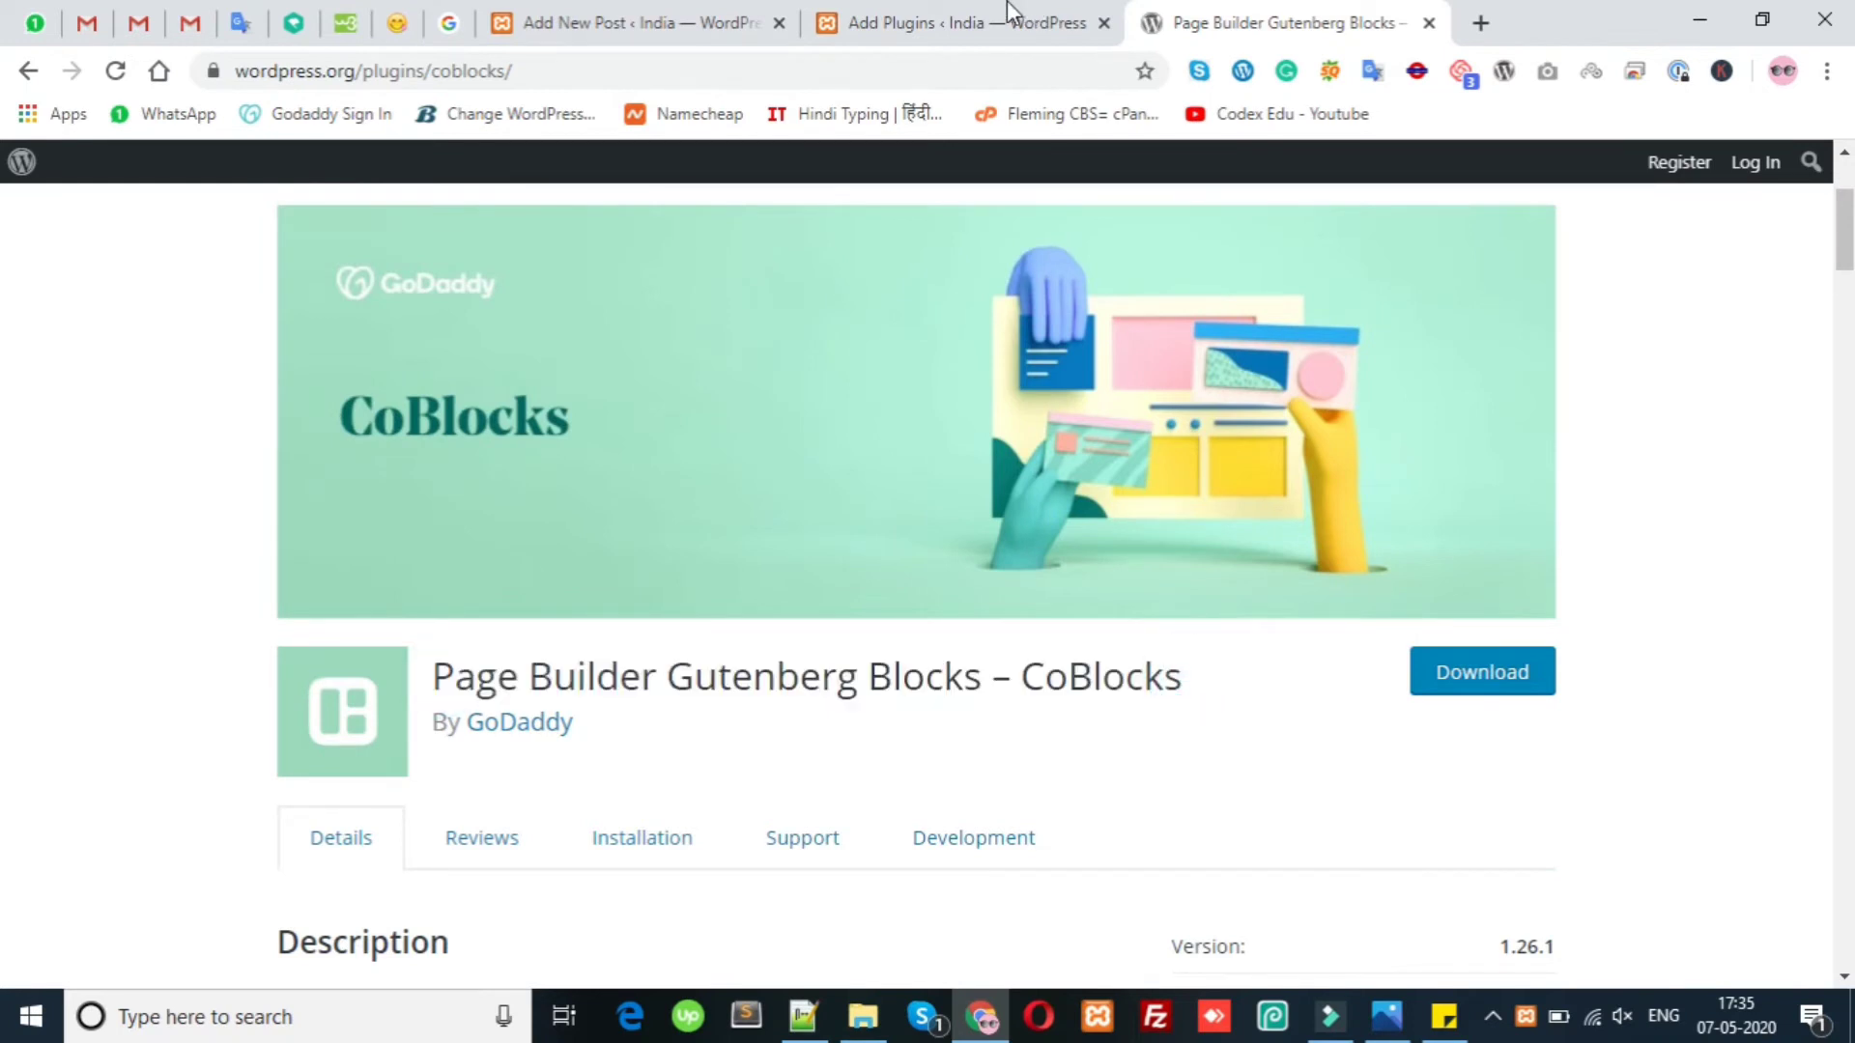
Review the numbered plugin list in Sticky Notes, and highlight the plugin title again on the CoBlocks page.
left_click(1444, 1015)
left_click_drag(864, 242, 907, 558)
left_click(923, 611)
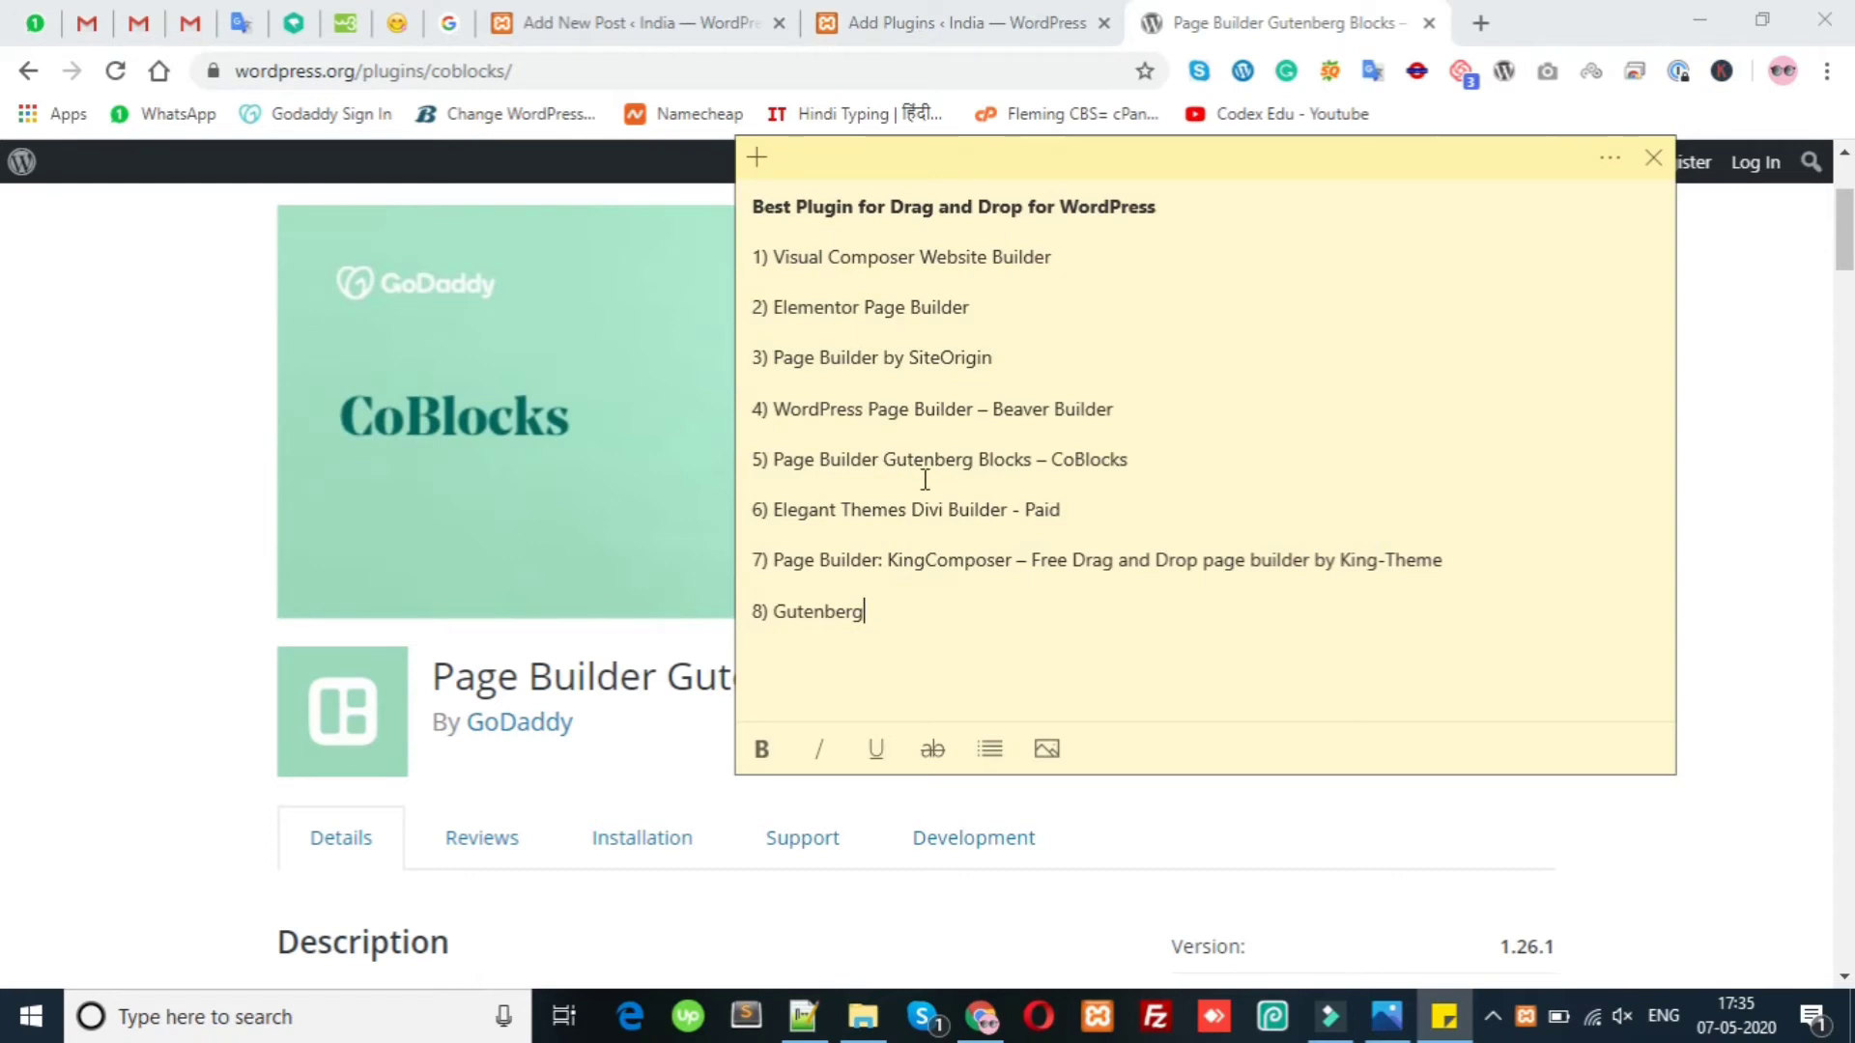
left_click(37, 665)
left_click_drag(435, 676, 1184, 674)
left_click(1180, 672)
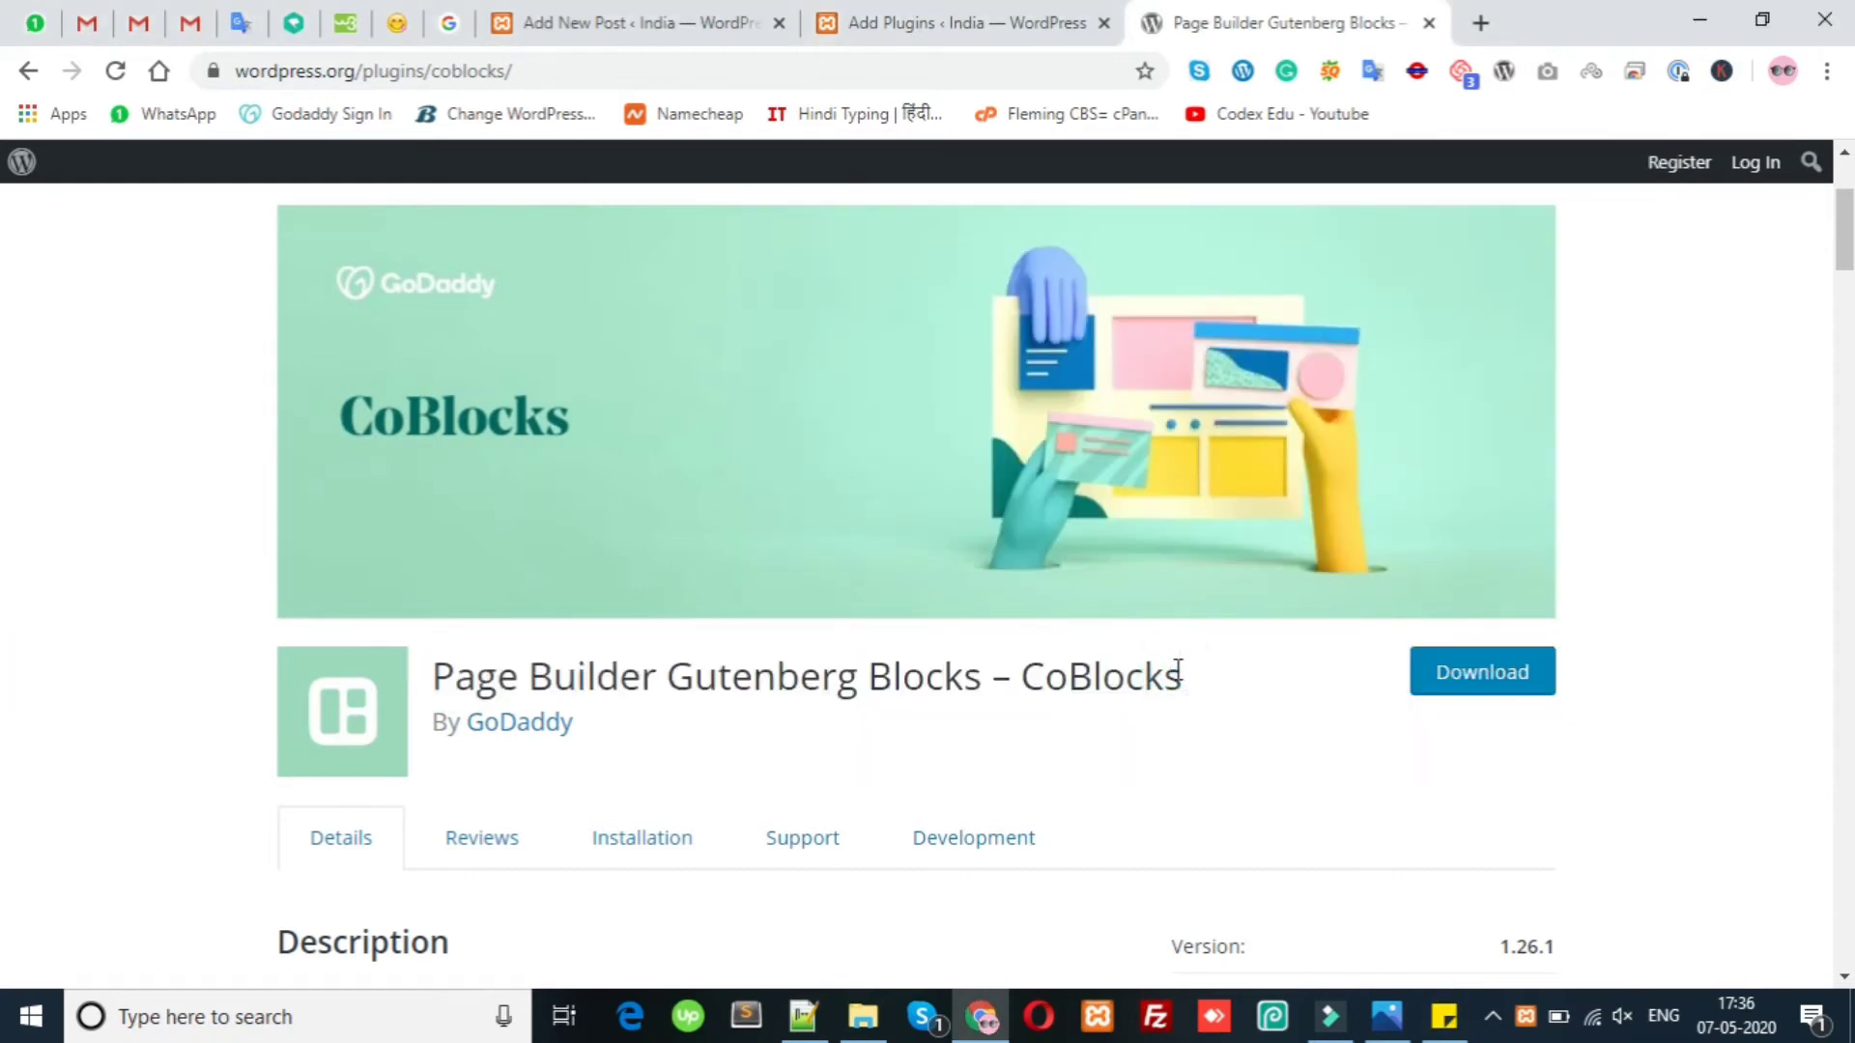
Examine the CoBlocks page's description, introduction video, ratings and list of included blocks.
scroll(71, 654, "down", 3)
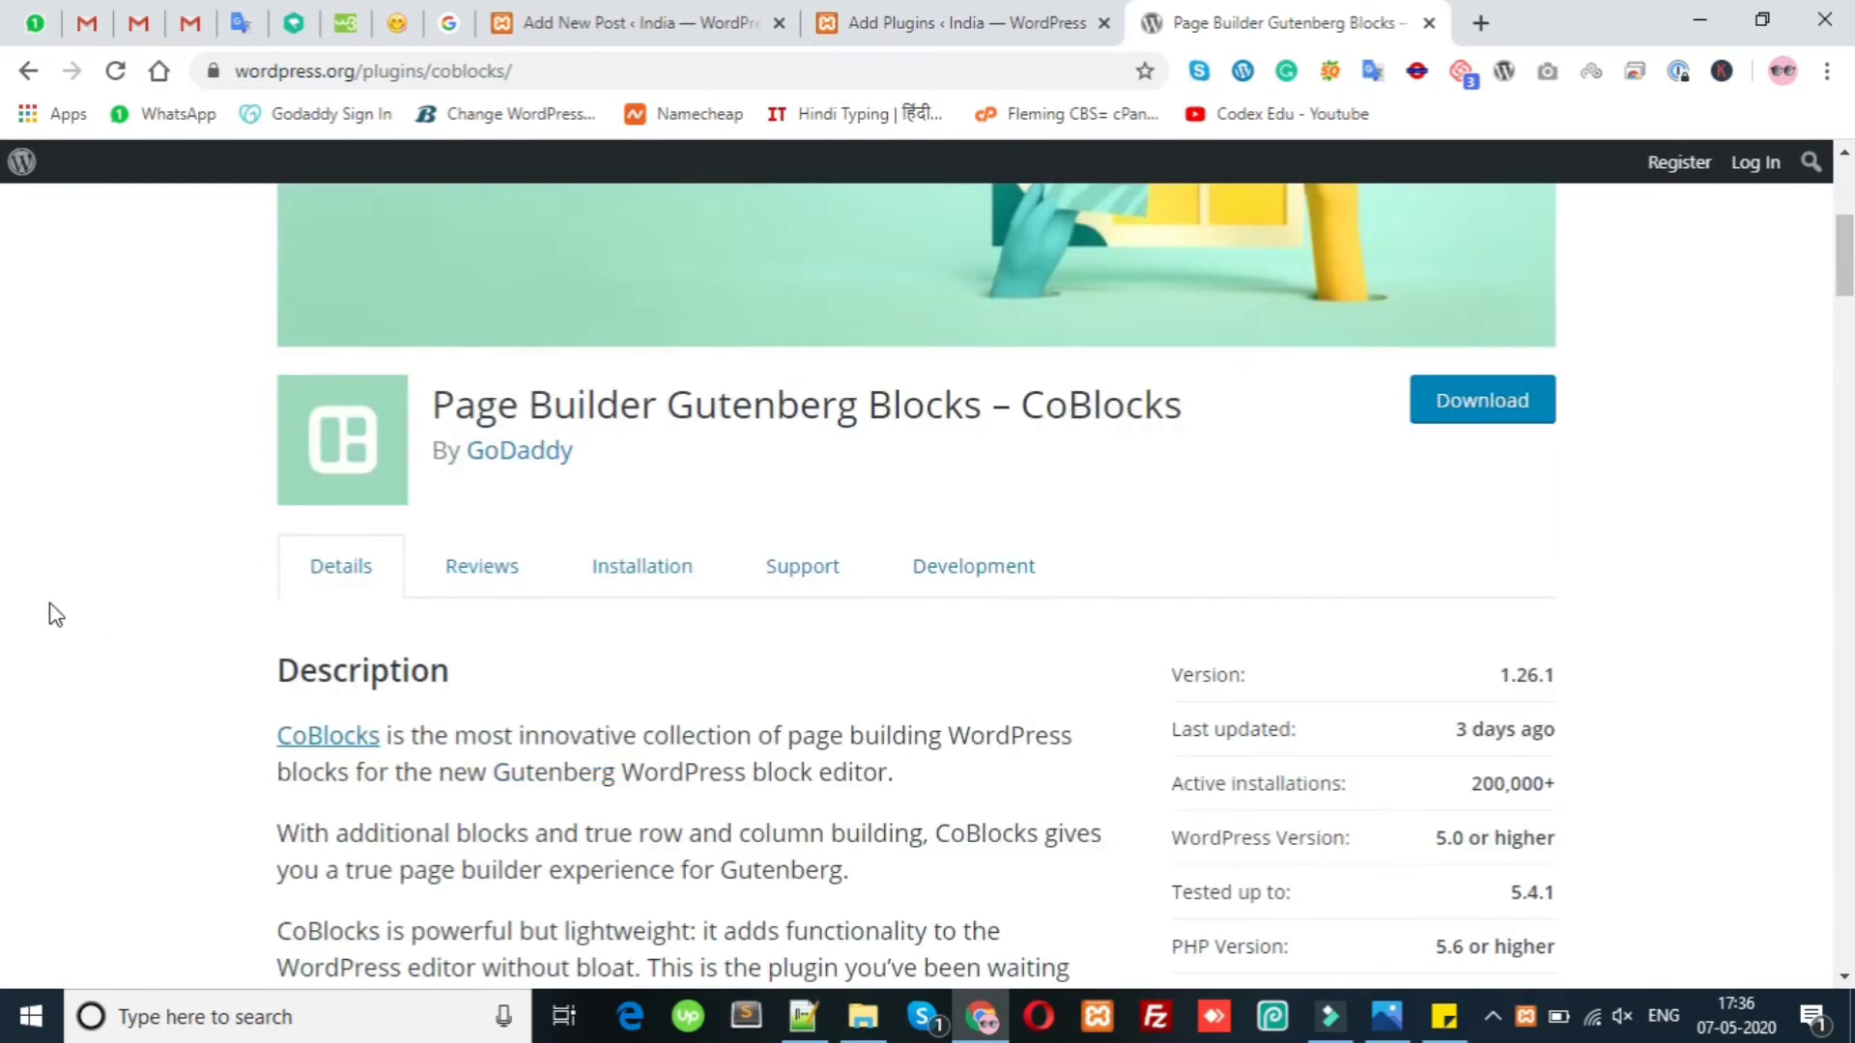
scroll(68, 704, "down", 3)
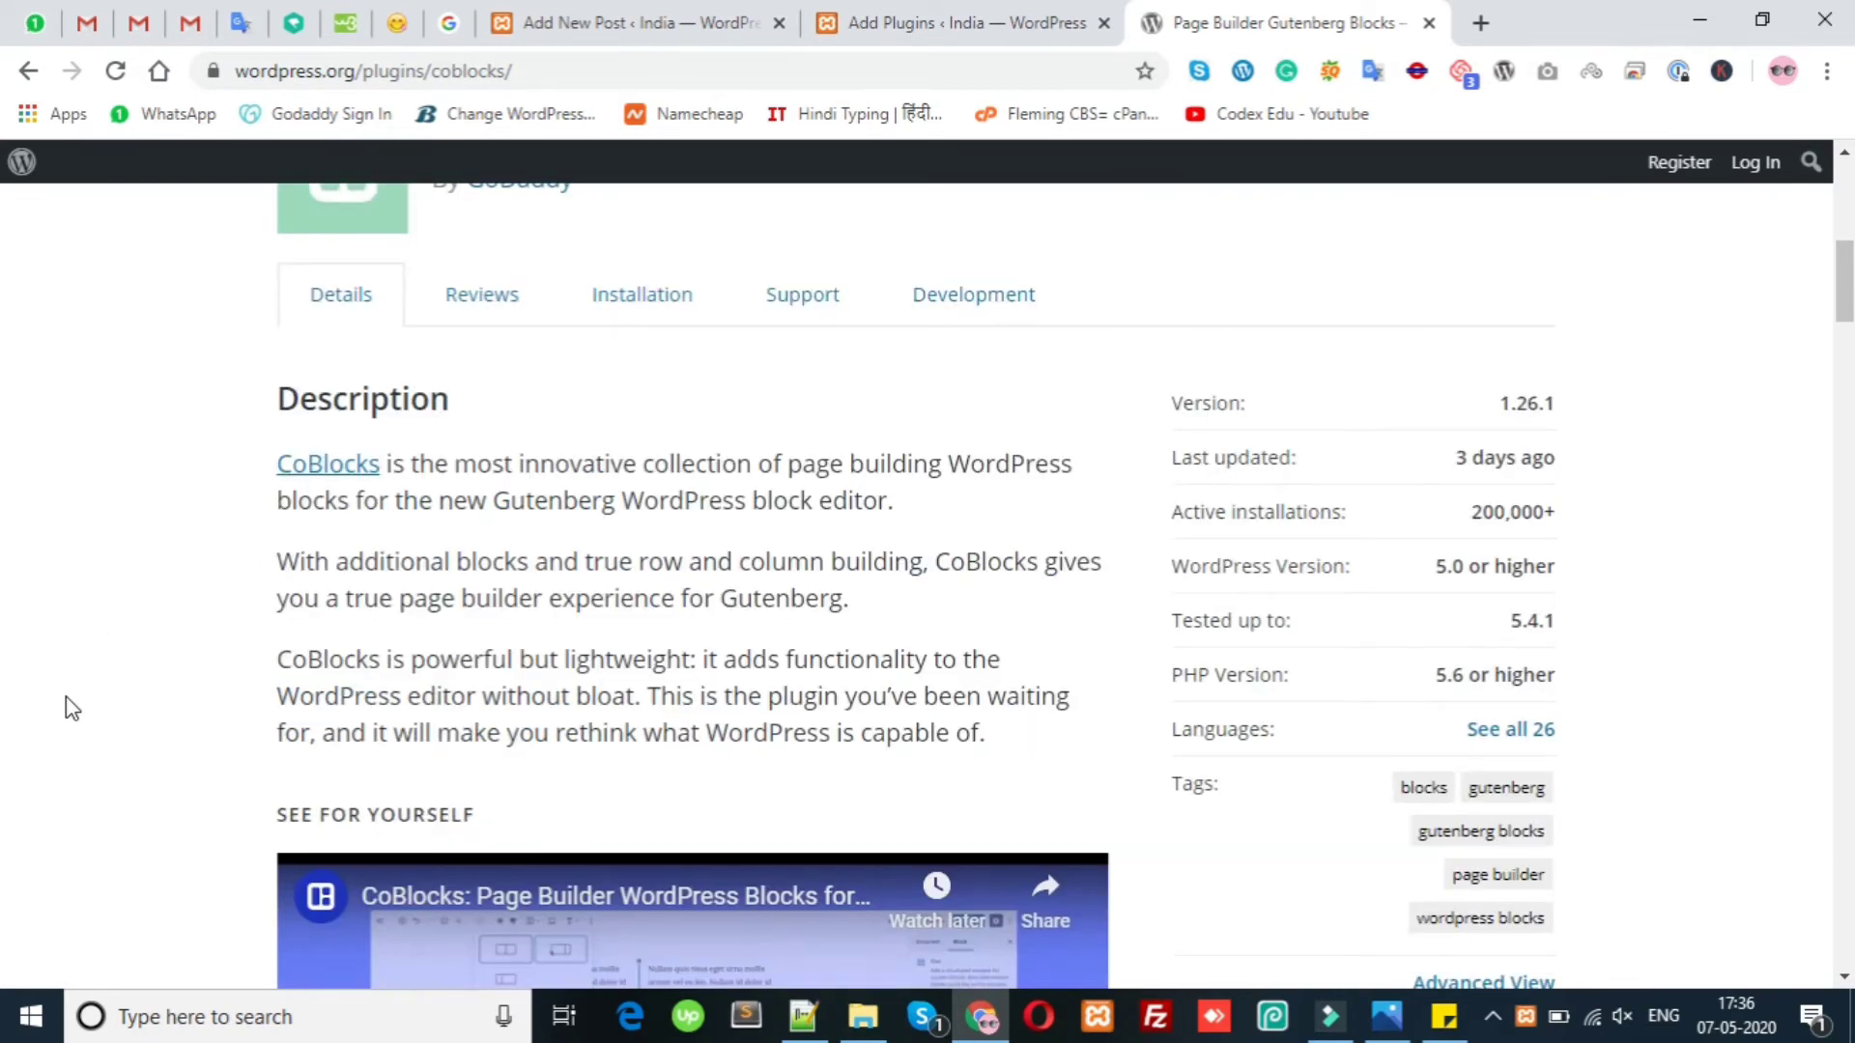
scroll(65, 697, "down", 6)
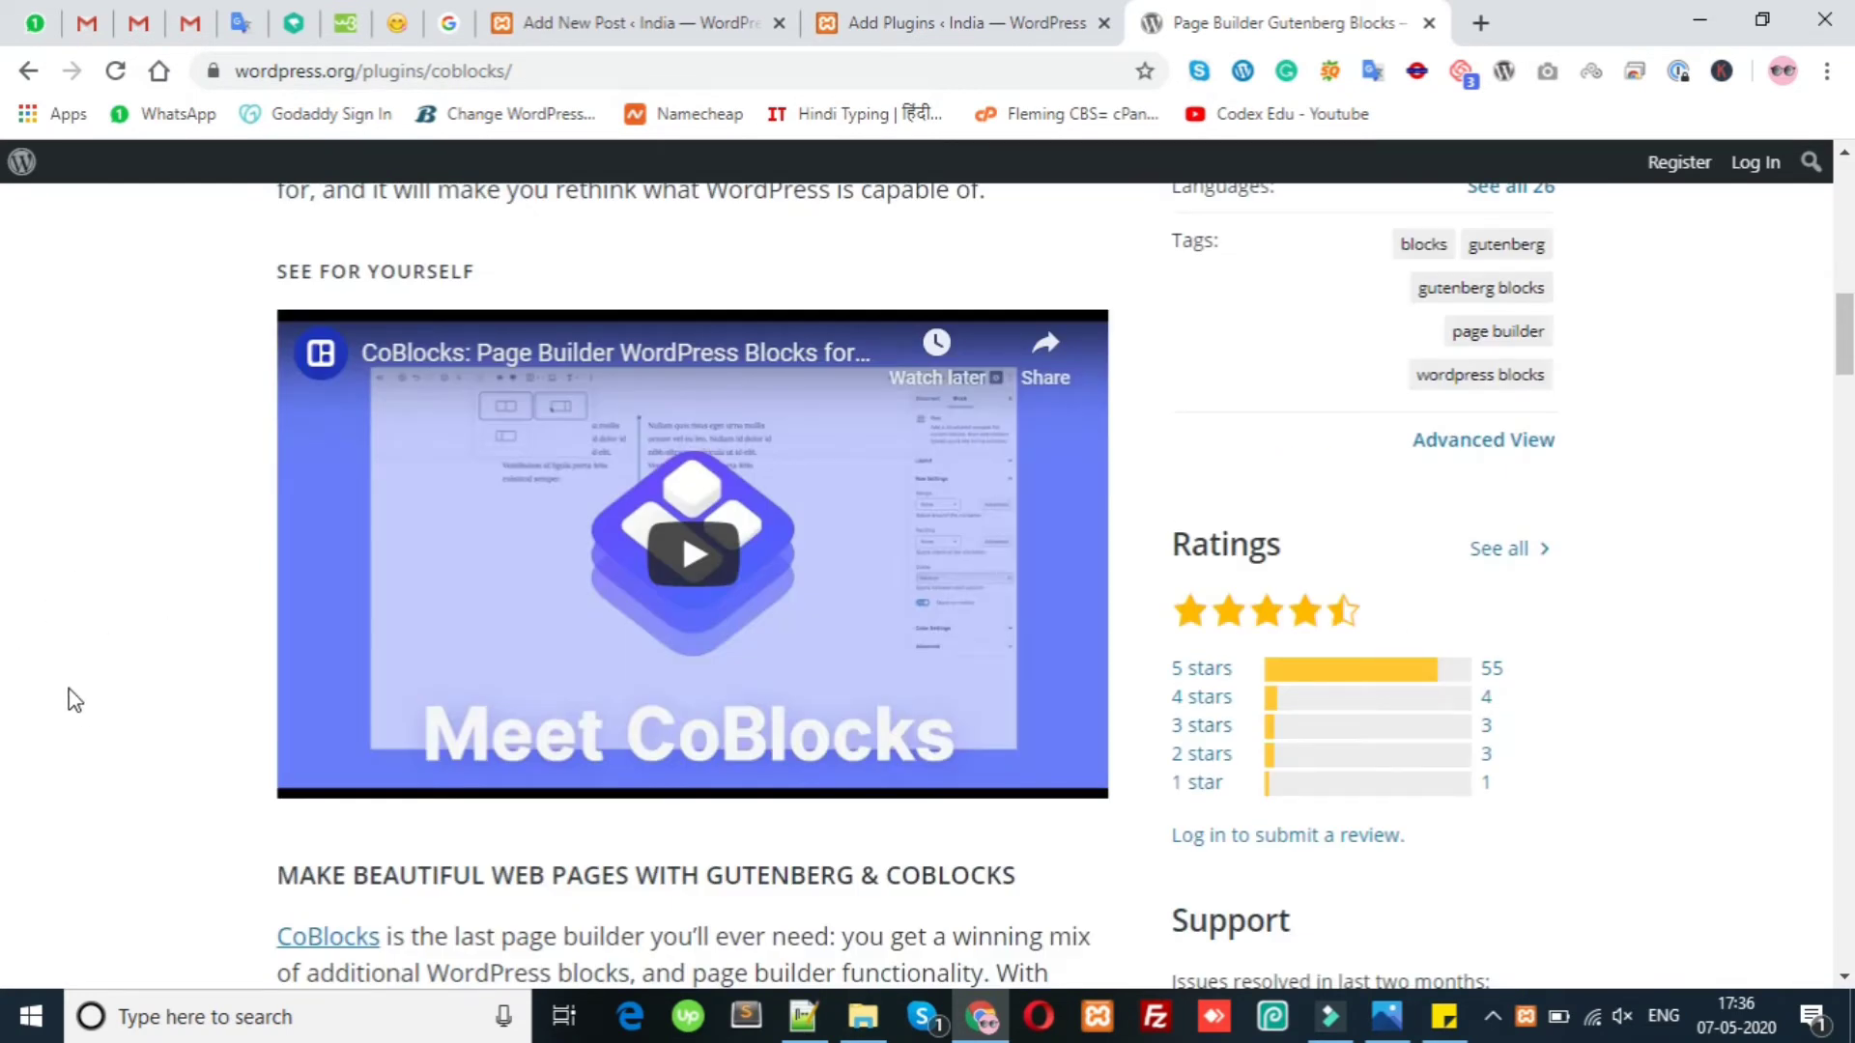
scroll(72, 703, "down", 3)
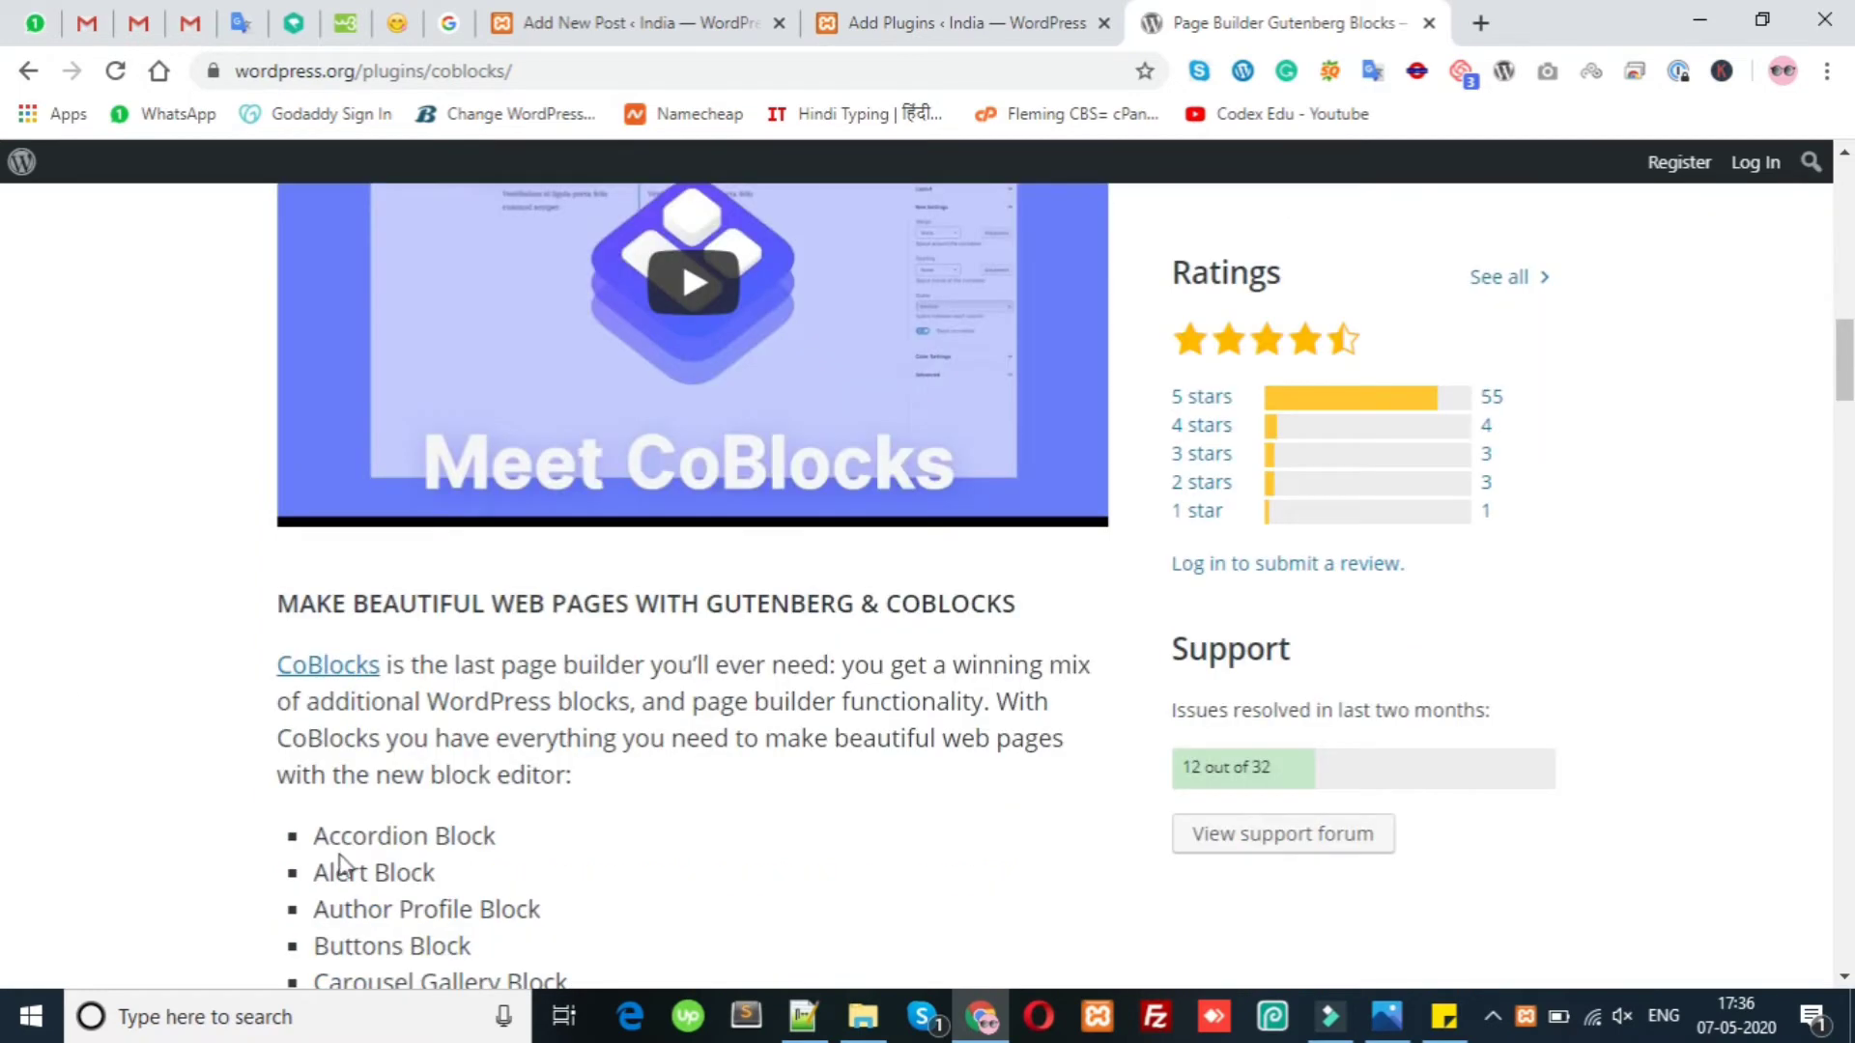
scroll(1214, 731, "up", 12)
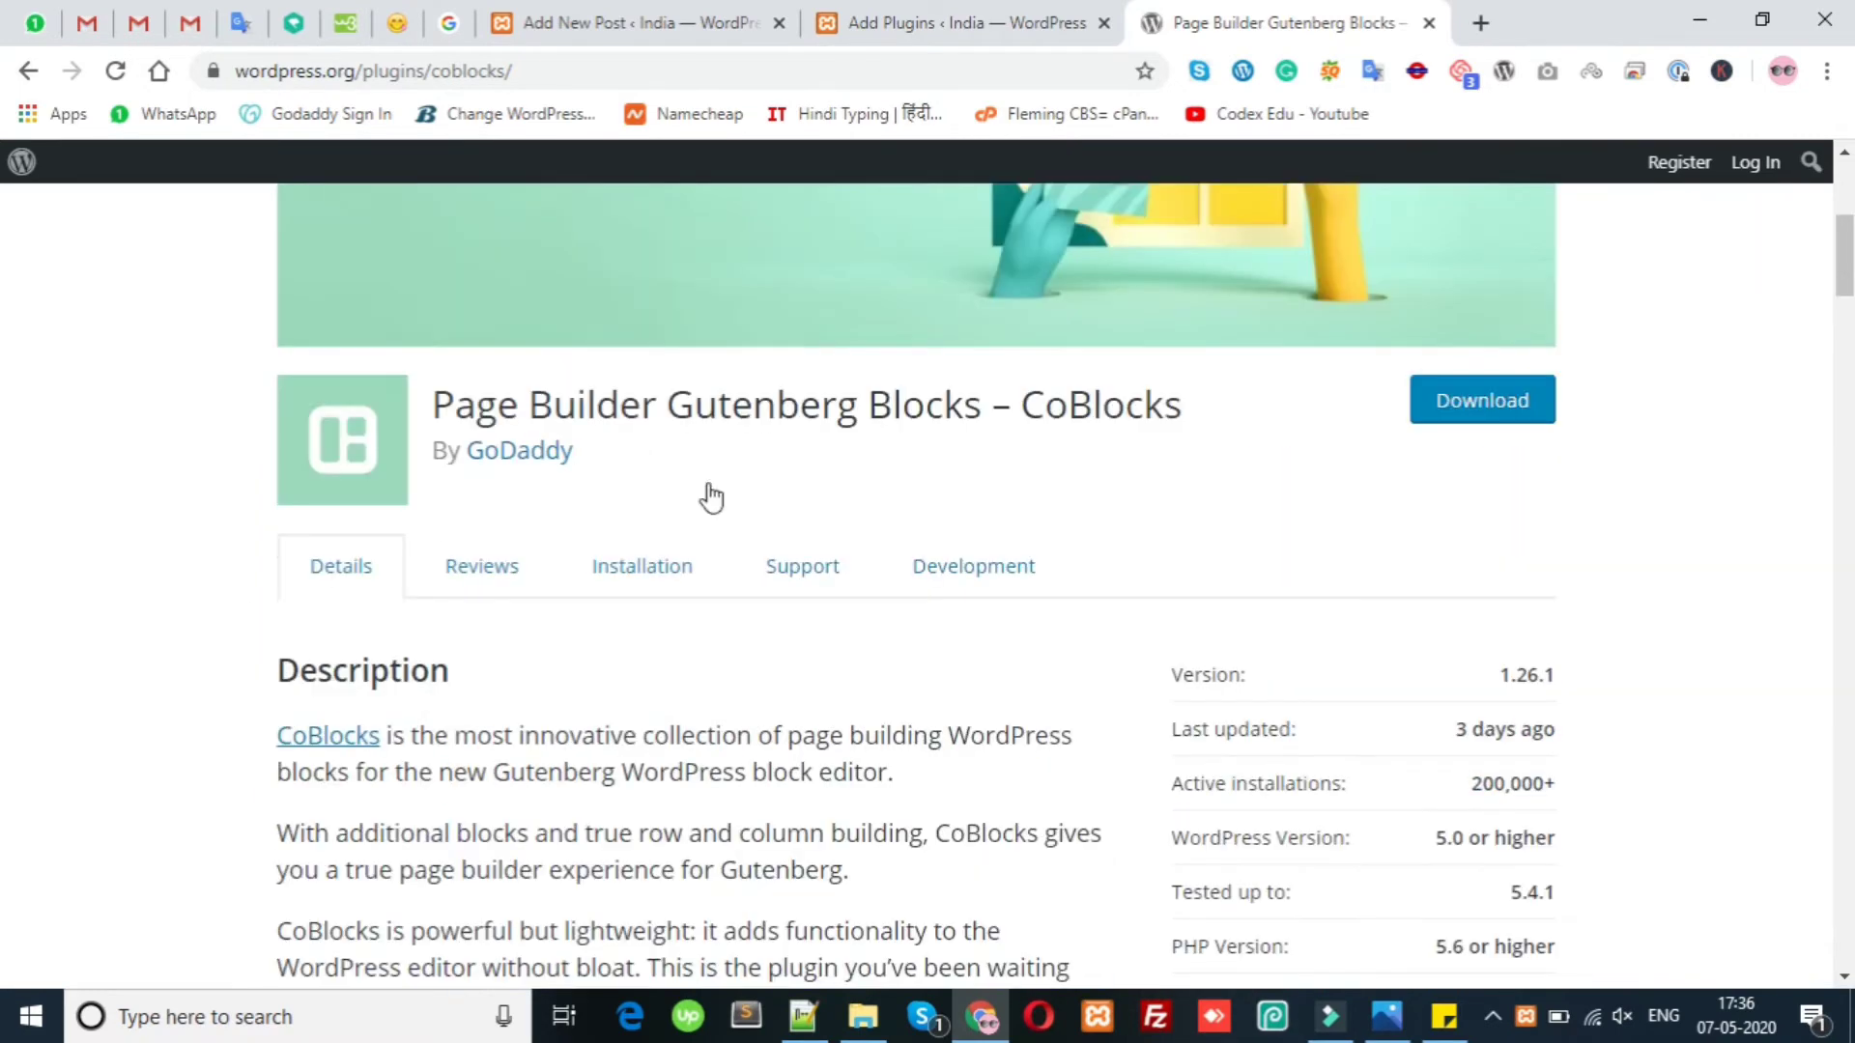
Highlight the full CoBlocks plugin title and its "Gutenberg Blocks" part to point them out.
left_click_drag(440, 404, 1184, 406)
left_click(854, 424)
left_click_drag(629, 407, 965, 407)
left_click(973, 415)
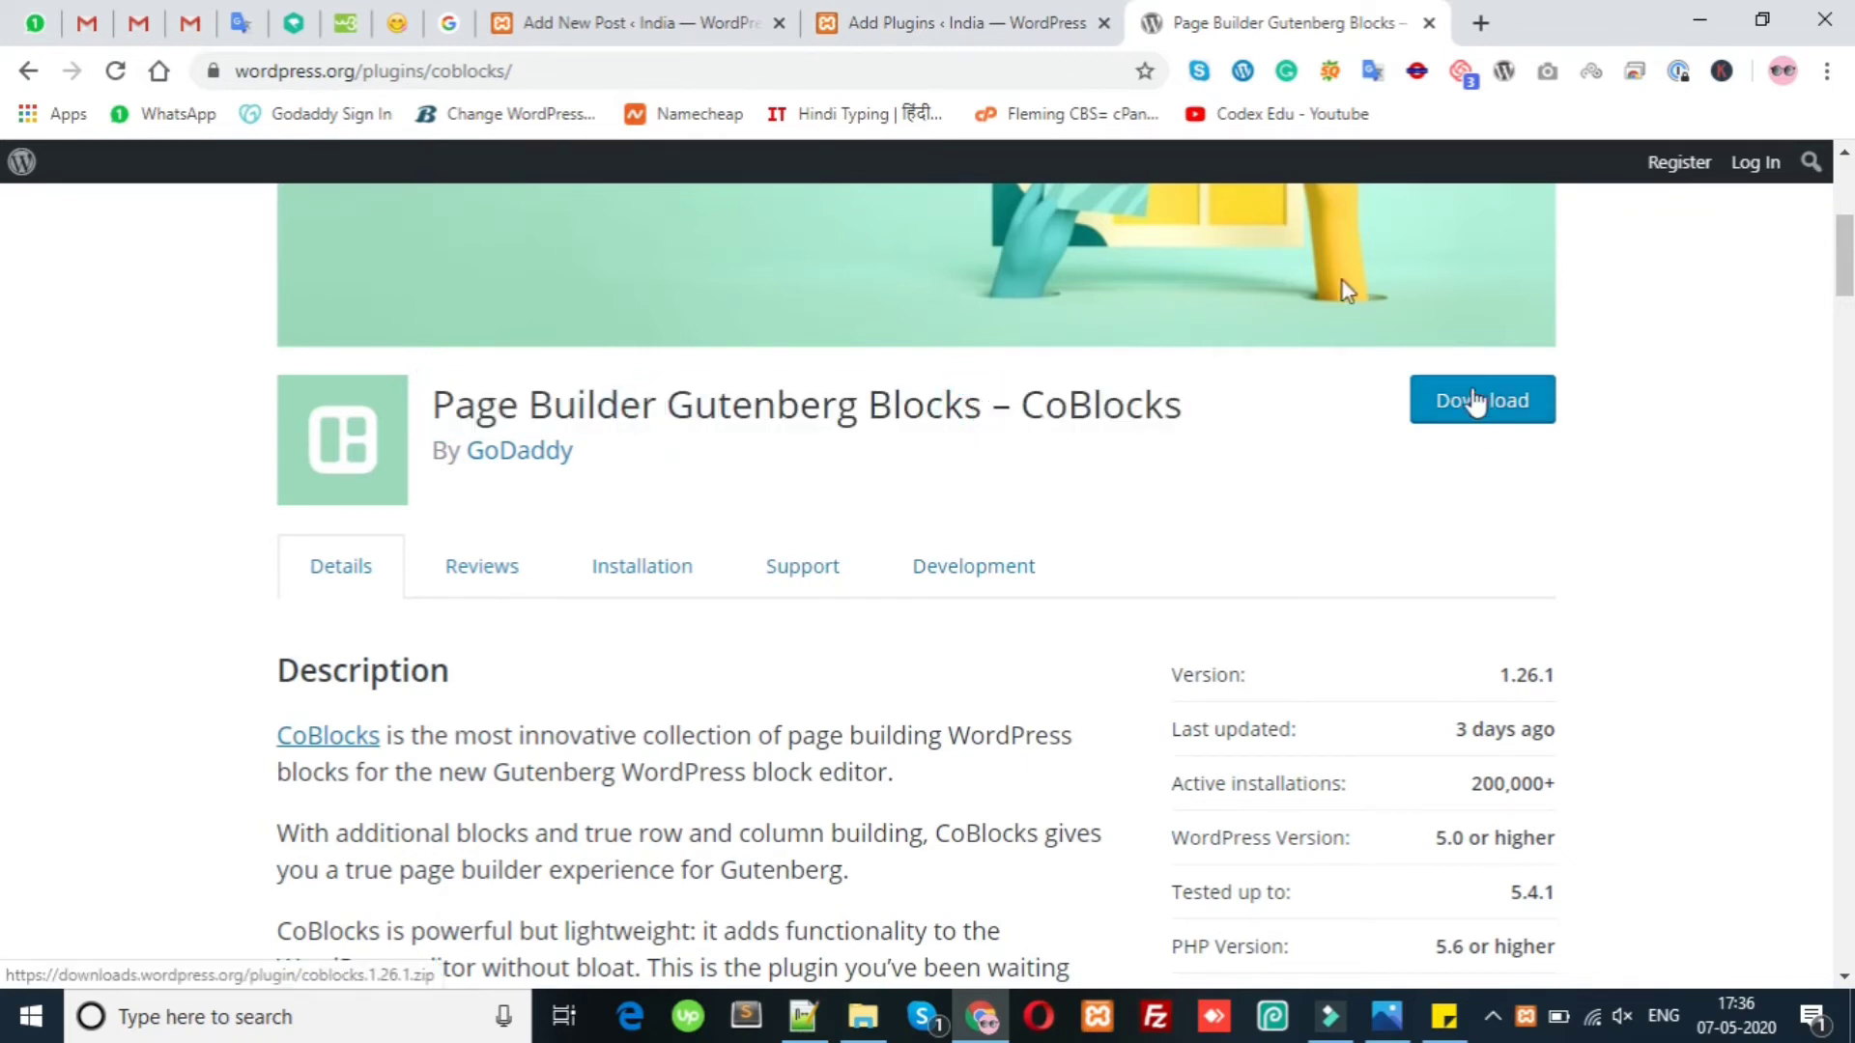
Copy the plugin title "Page Builder Gutenberg Blocks – CoBlocks" from its WordPress.org page.
left_click(997, 13)
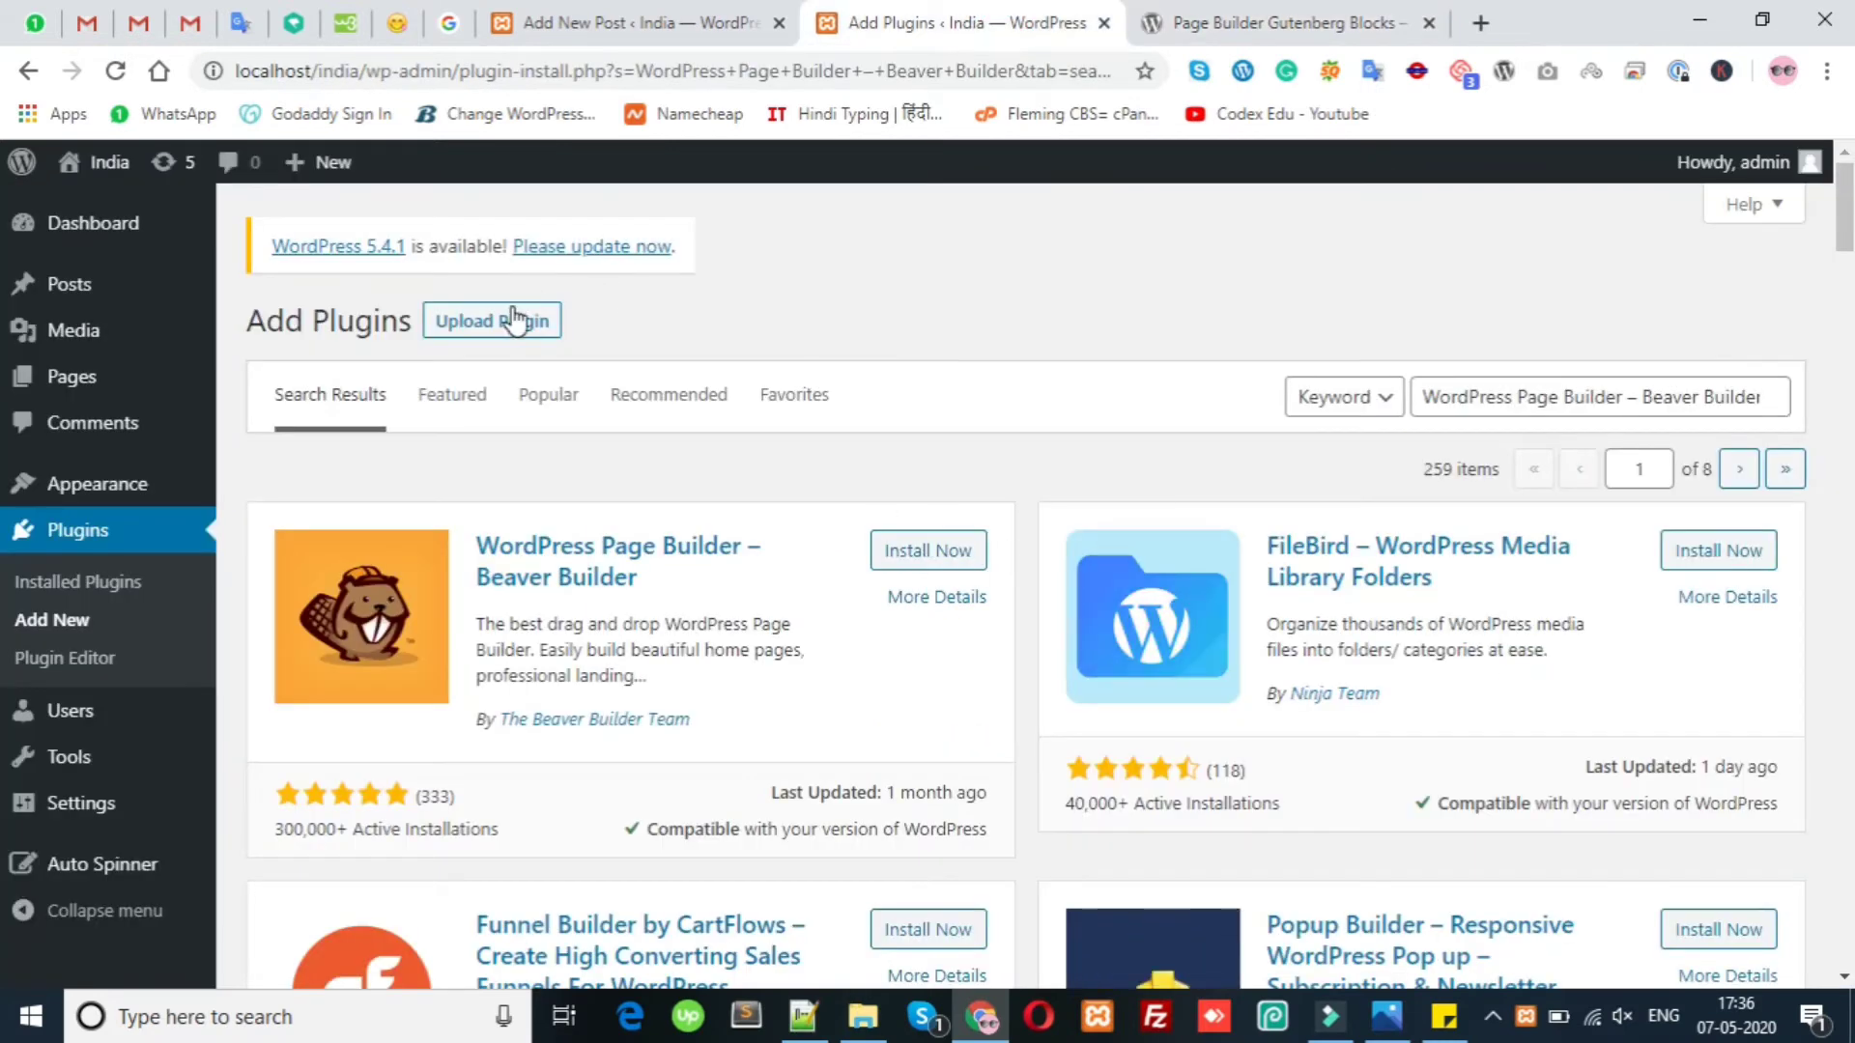
left_click(1193, 21)
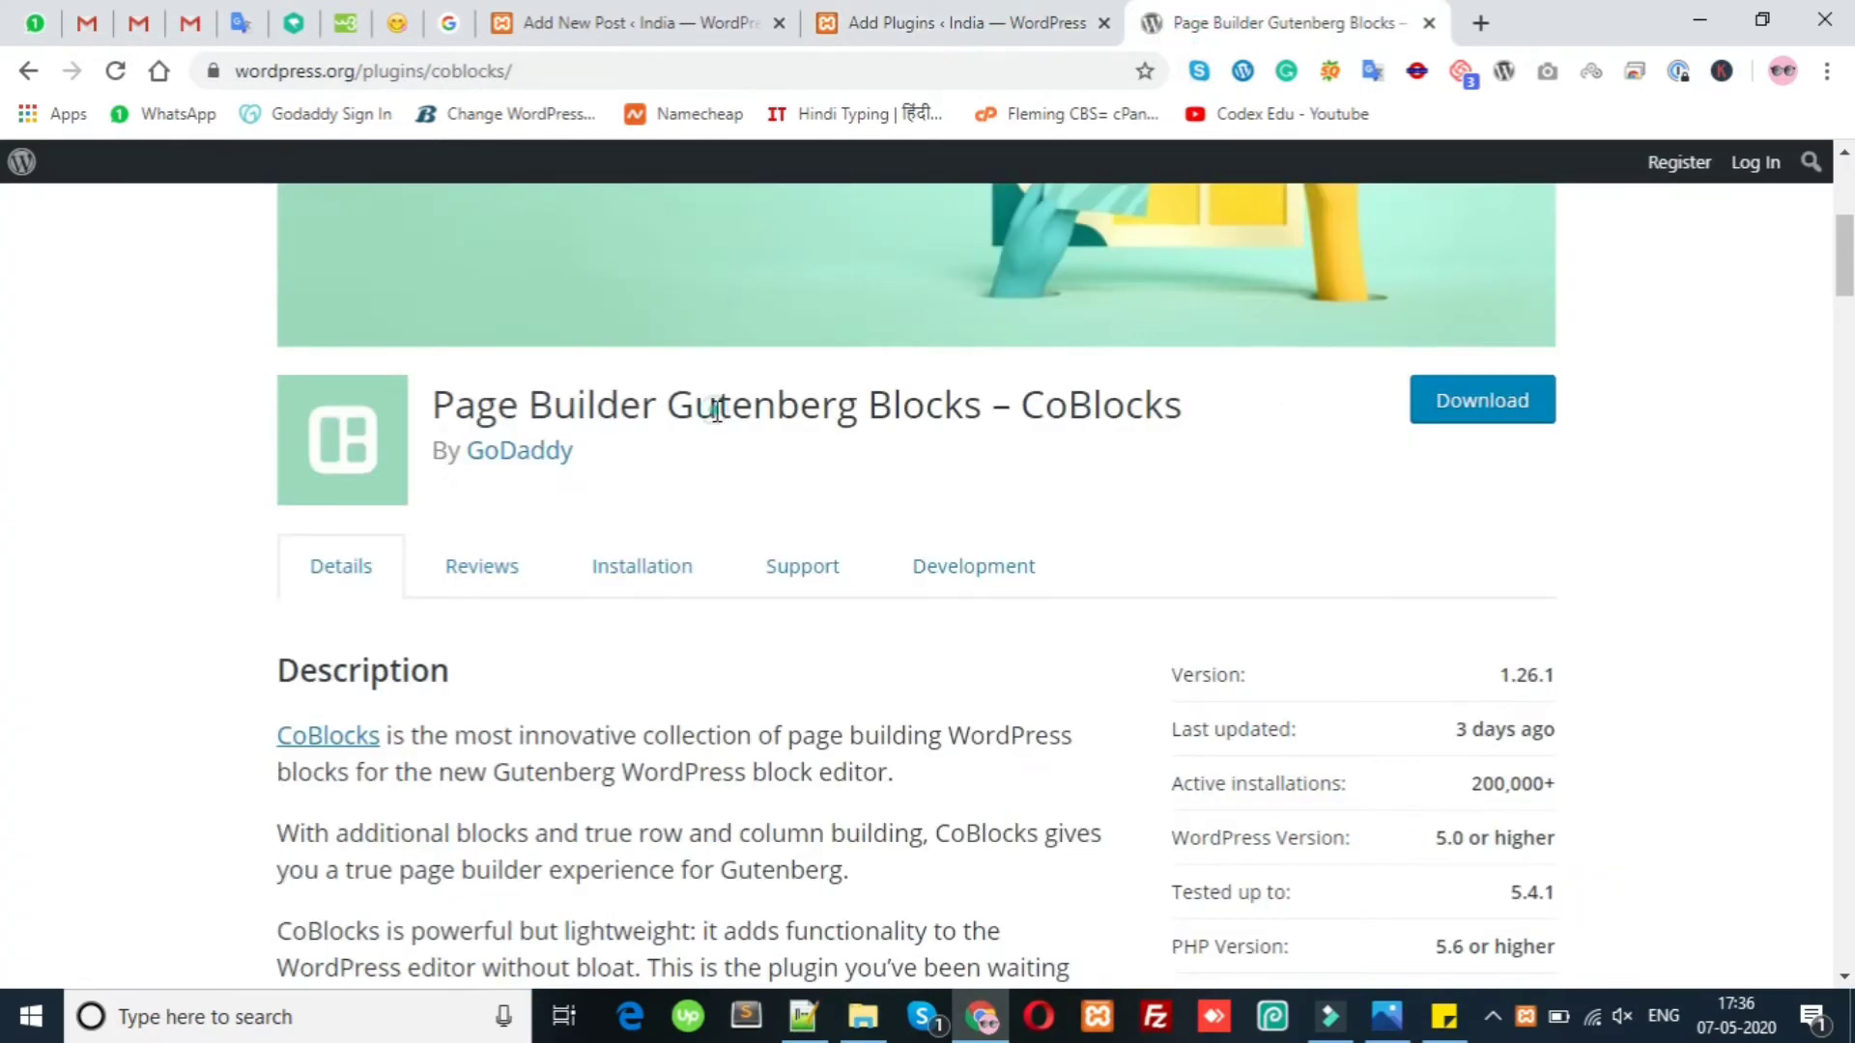
triple_click(716, 412)
right_click(719, 411)
left_click(778, 426)
Search the plugin directory on the WordPress Add Plugins page for "Page Builder Gutenberg Blocks – CoBlocks".
left_click(982, 13)
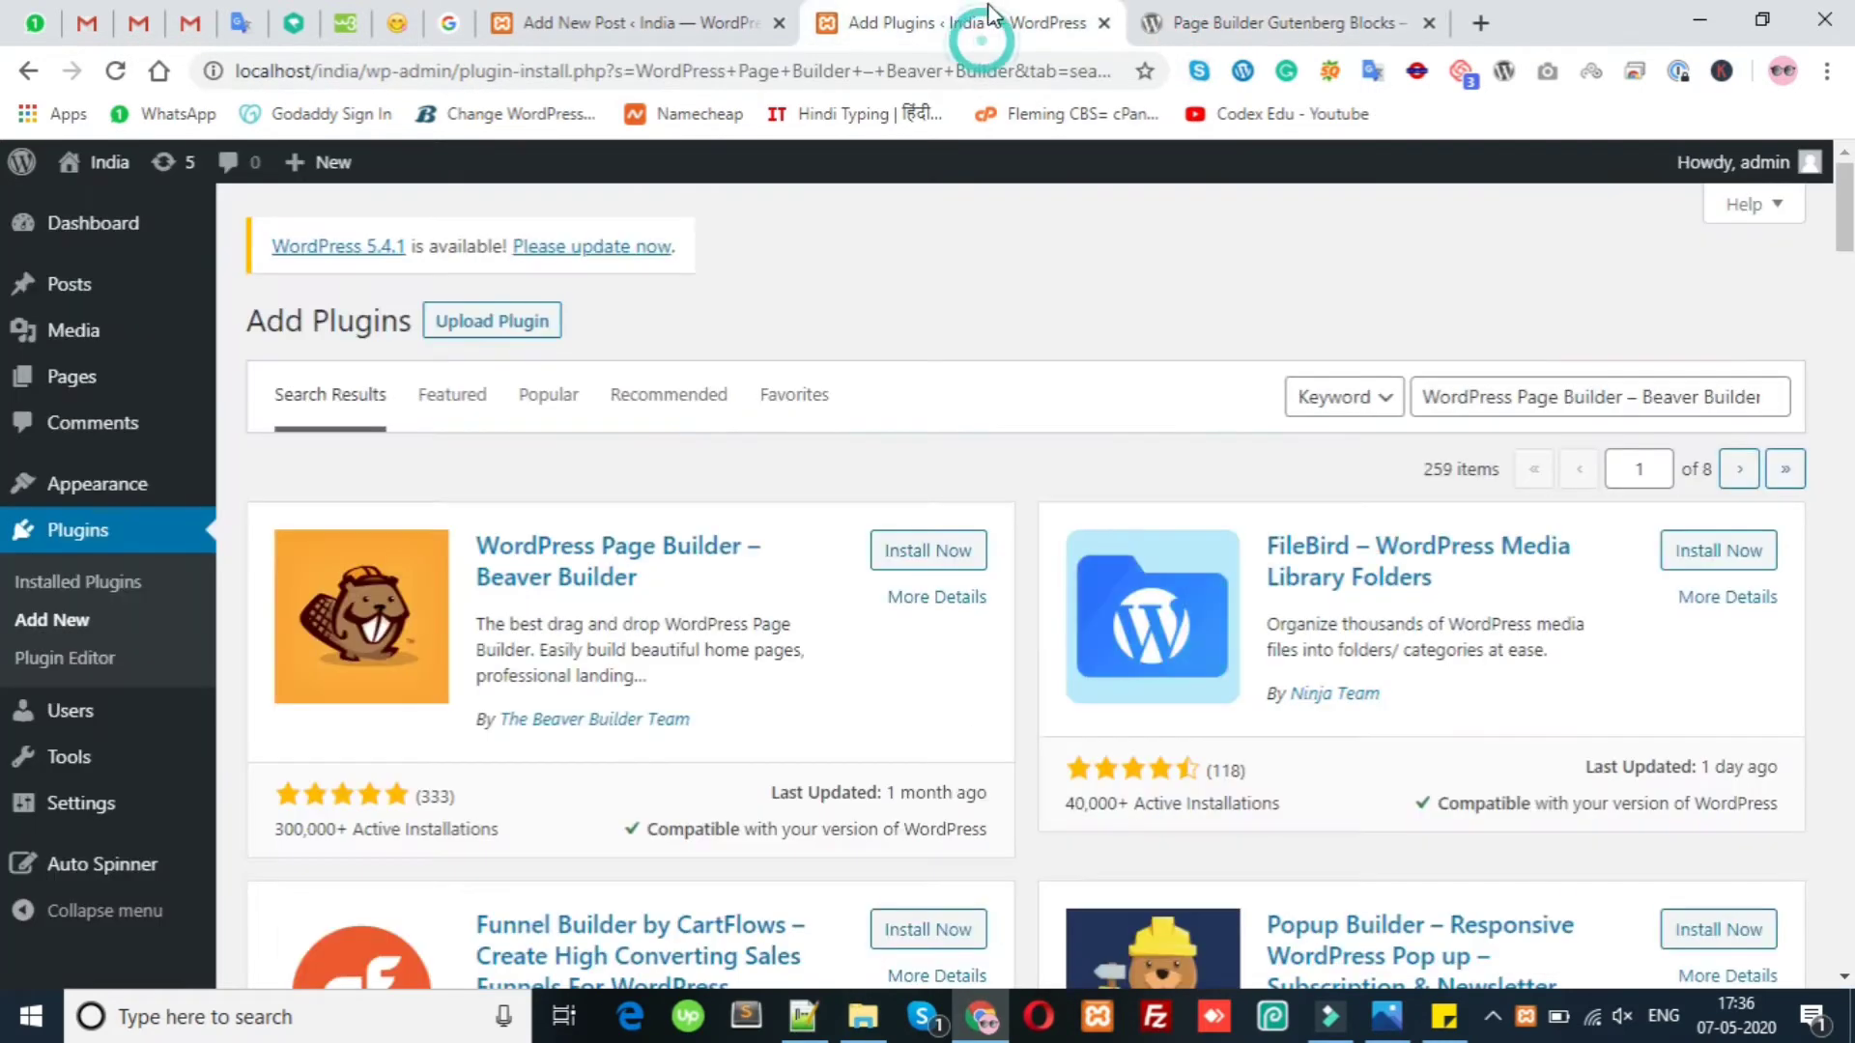
triple_click(1592, 397)
right_click(1553, 397)
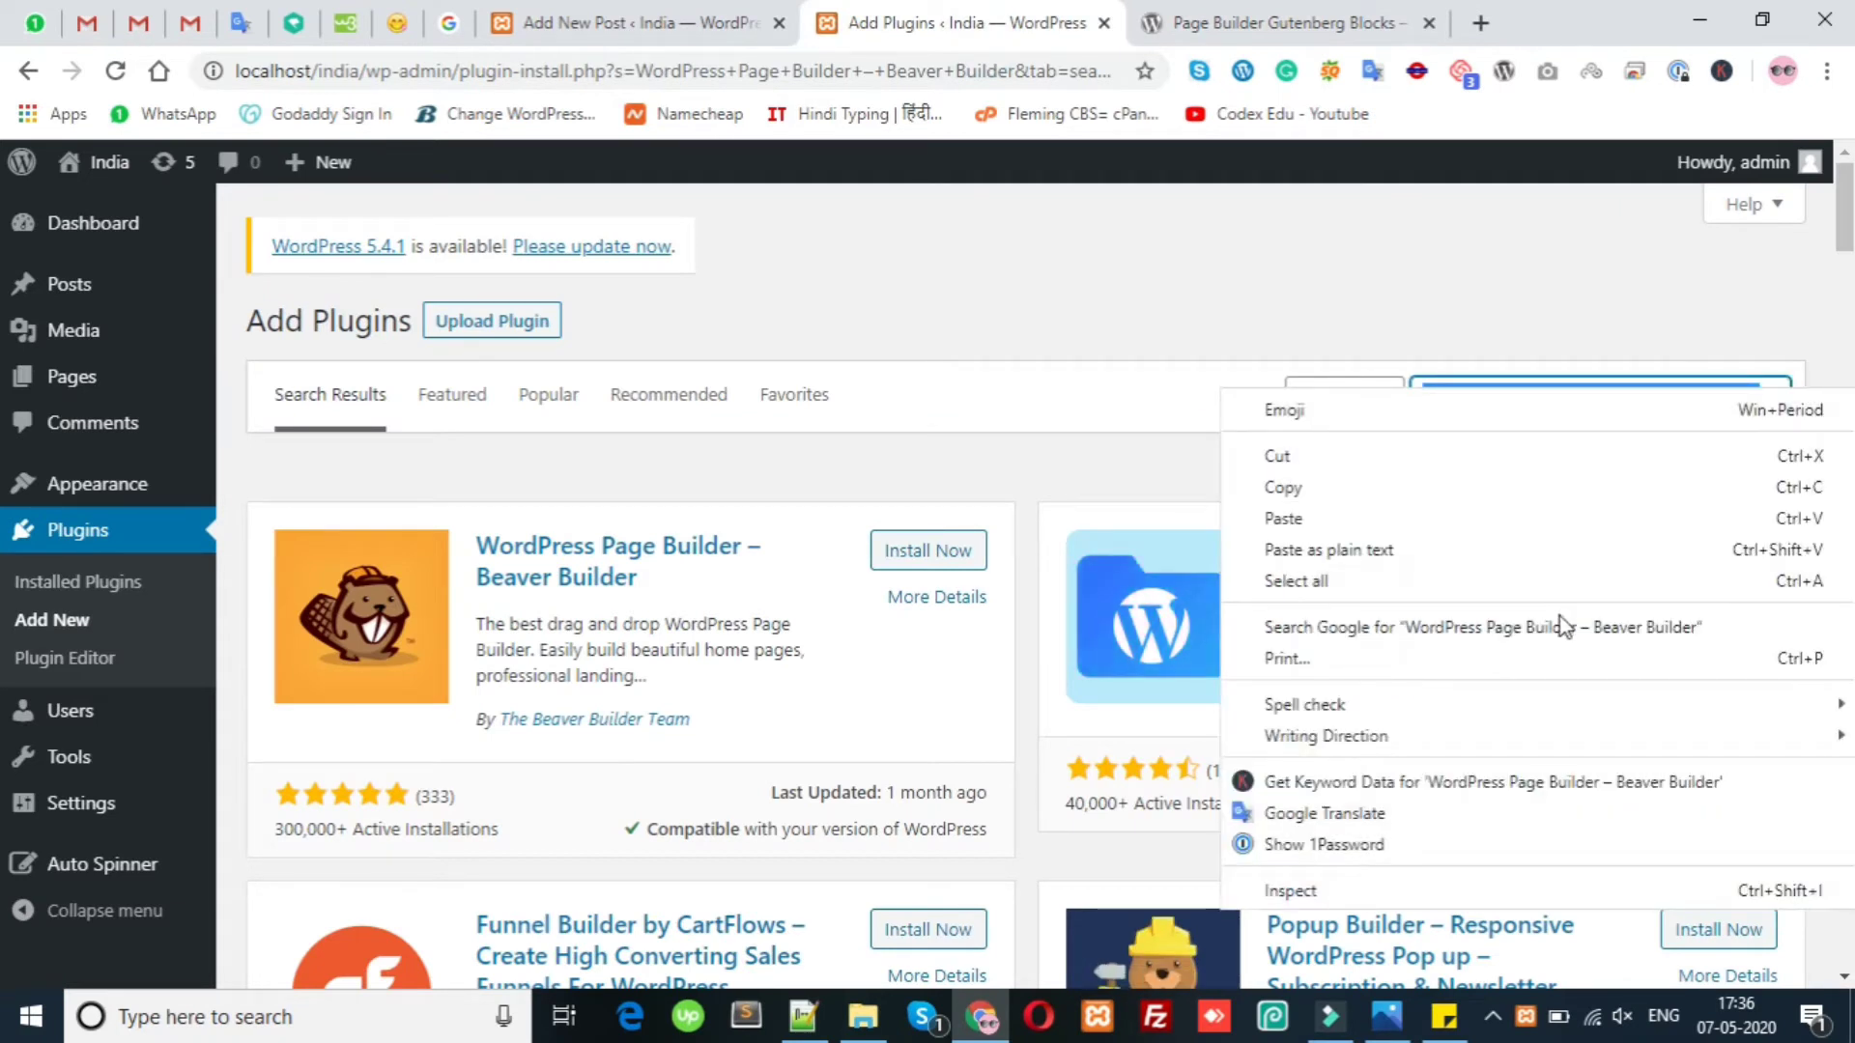
left_click(1471, 552)
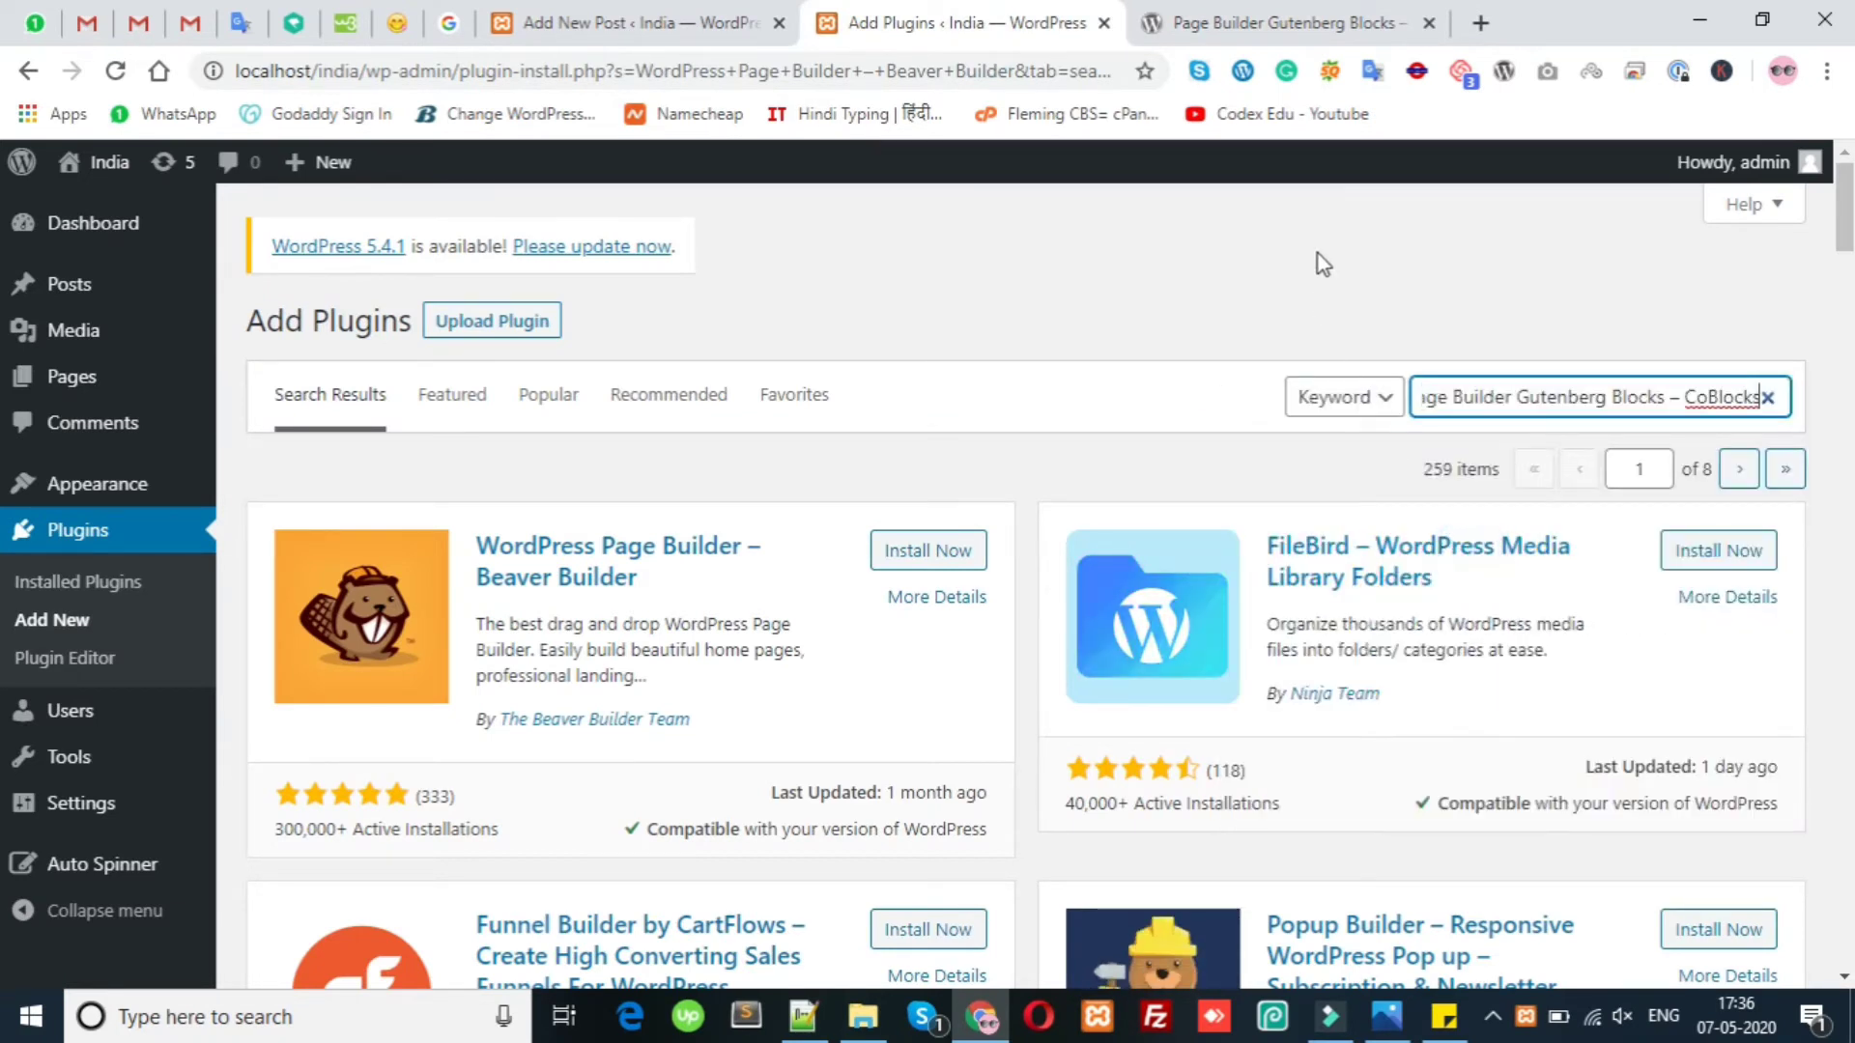
left_click(1189, 263)
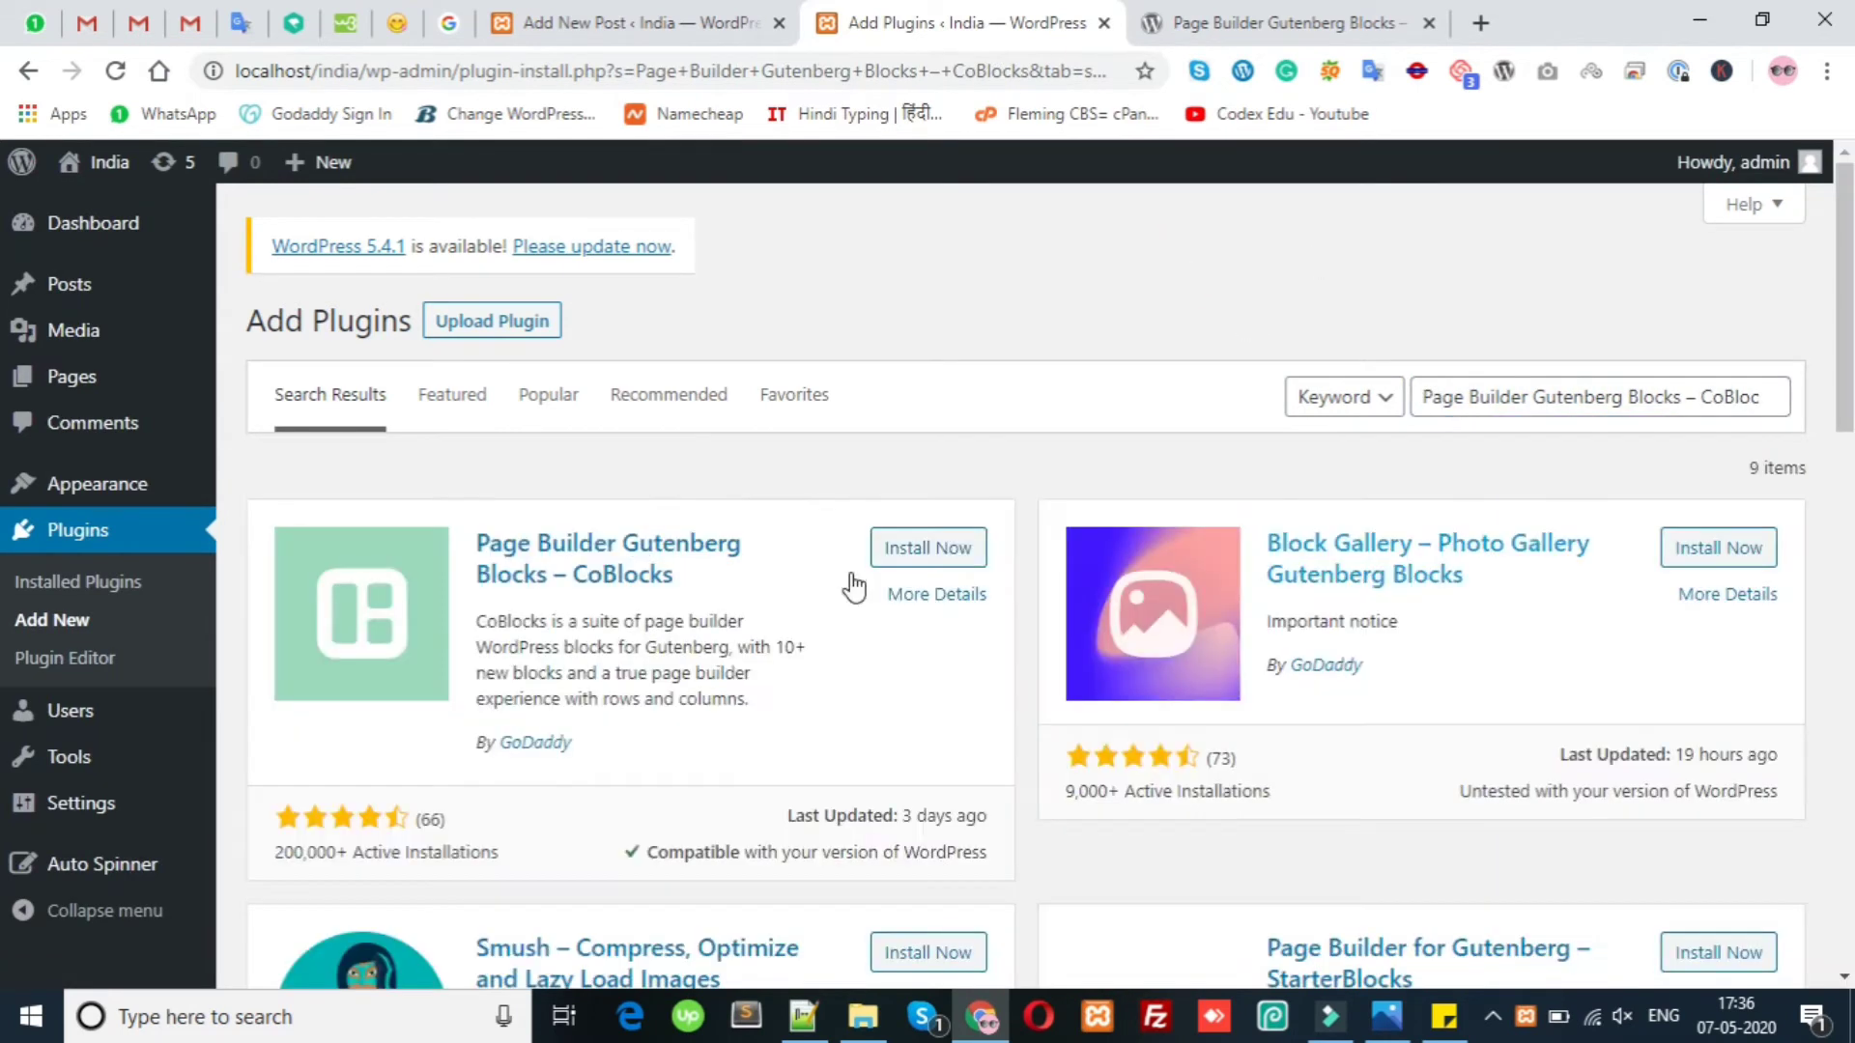
Highlight the CoBlocks plugin's title and description in the plugin search results to point them out.
left_click_drag(686, 583, 471, 546)
left_click(598, 671)
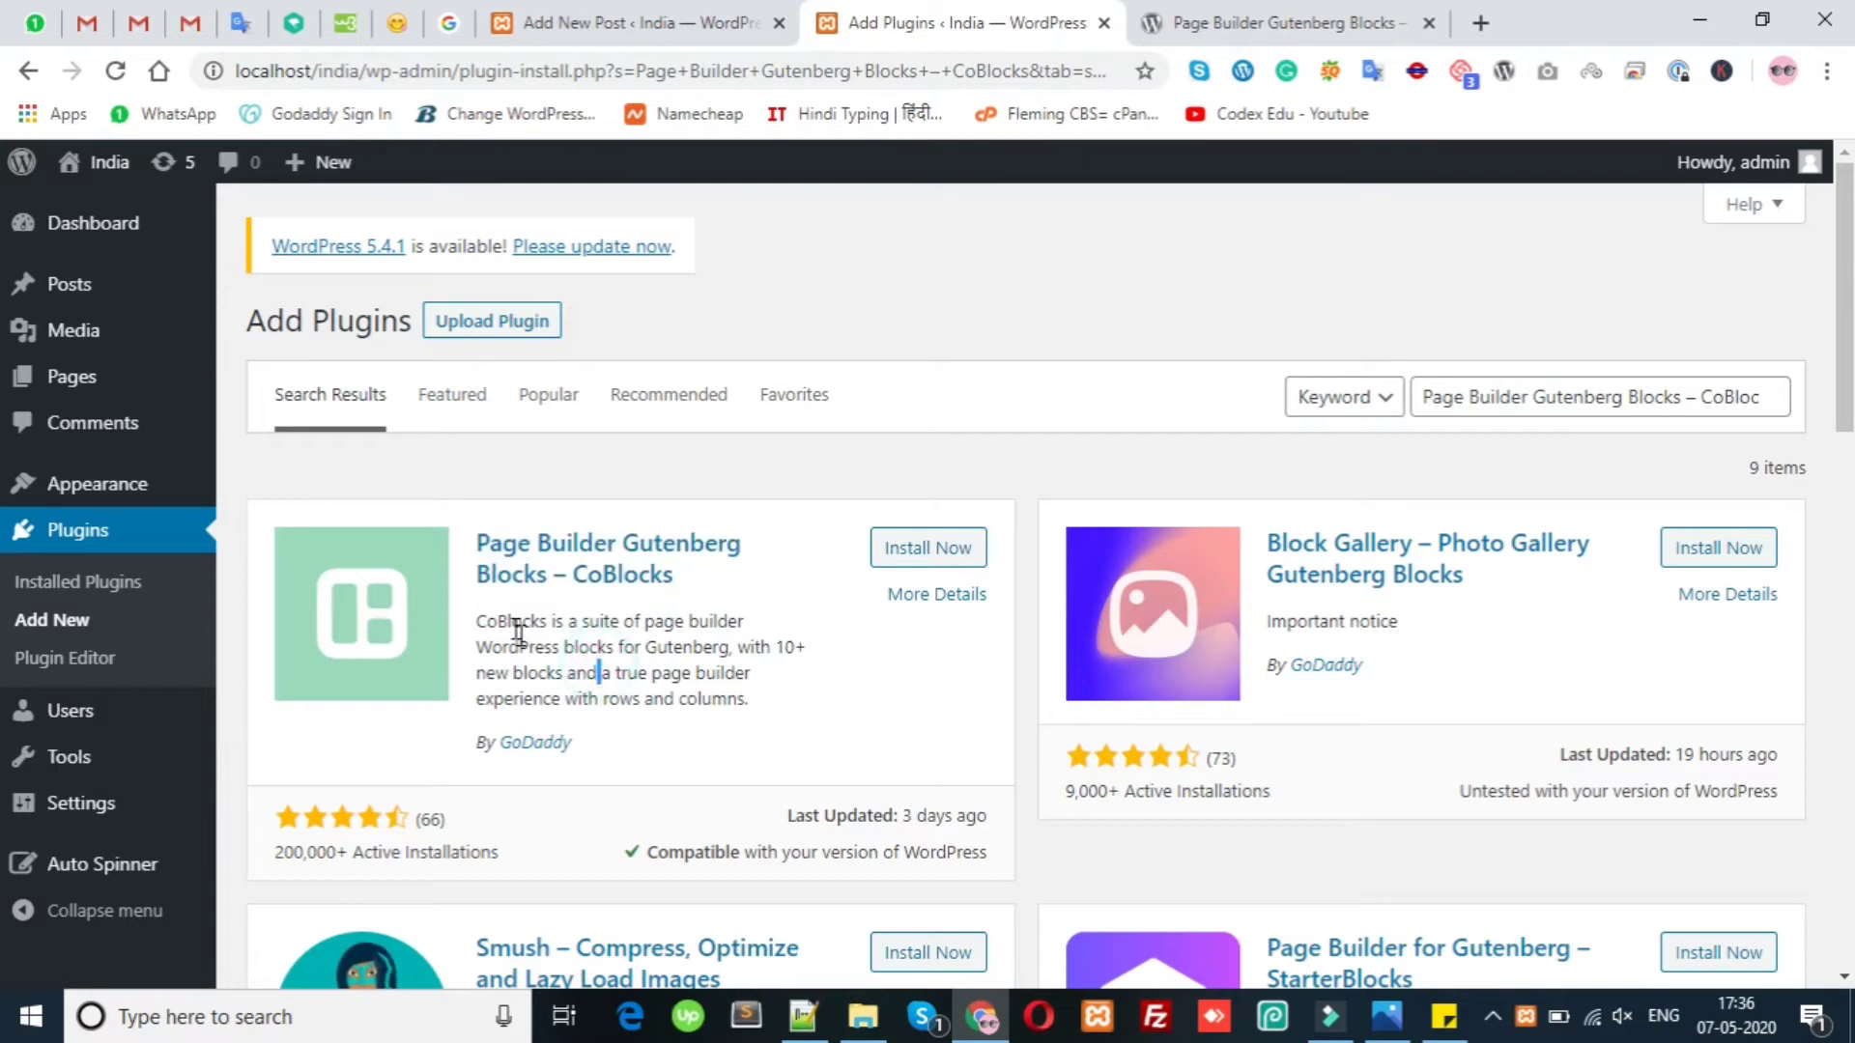
left_click_drag(523, 623, 708, 653)
left_click(723, 653)
left_click(737, 650)
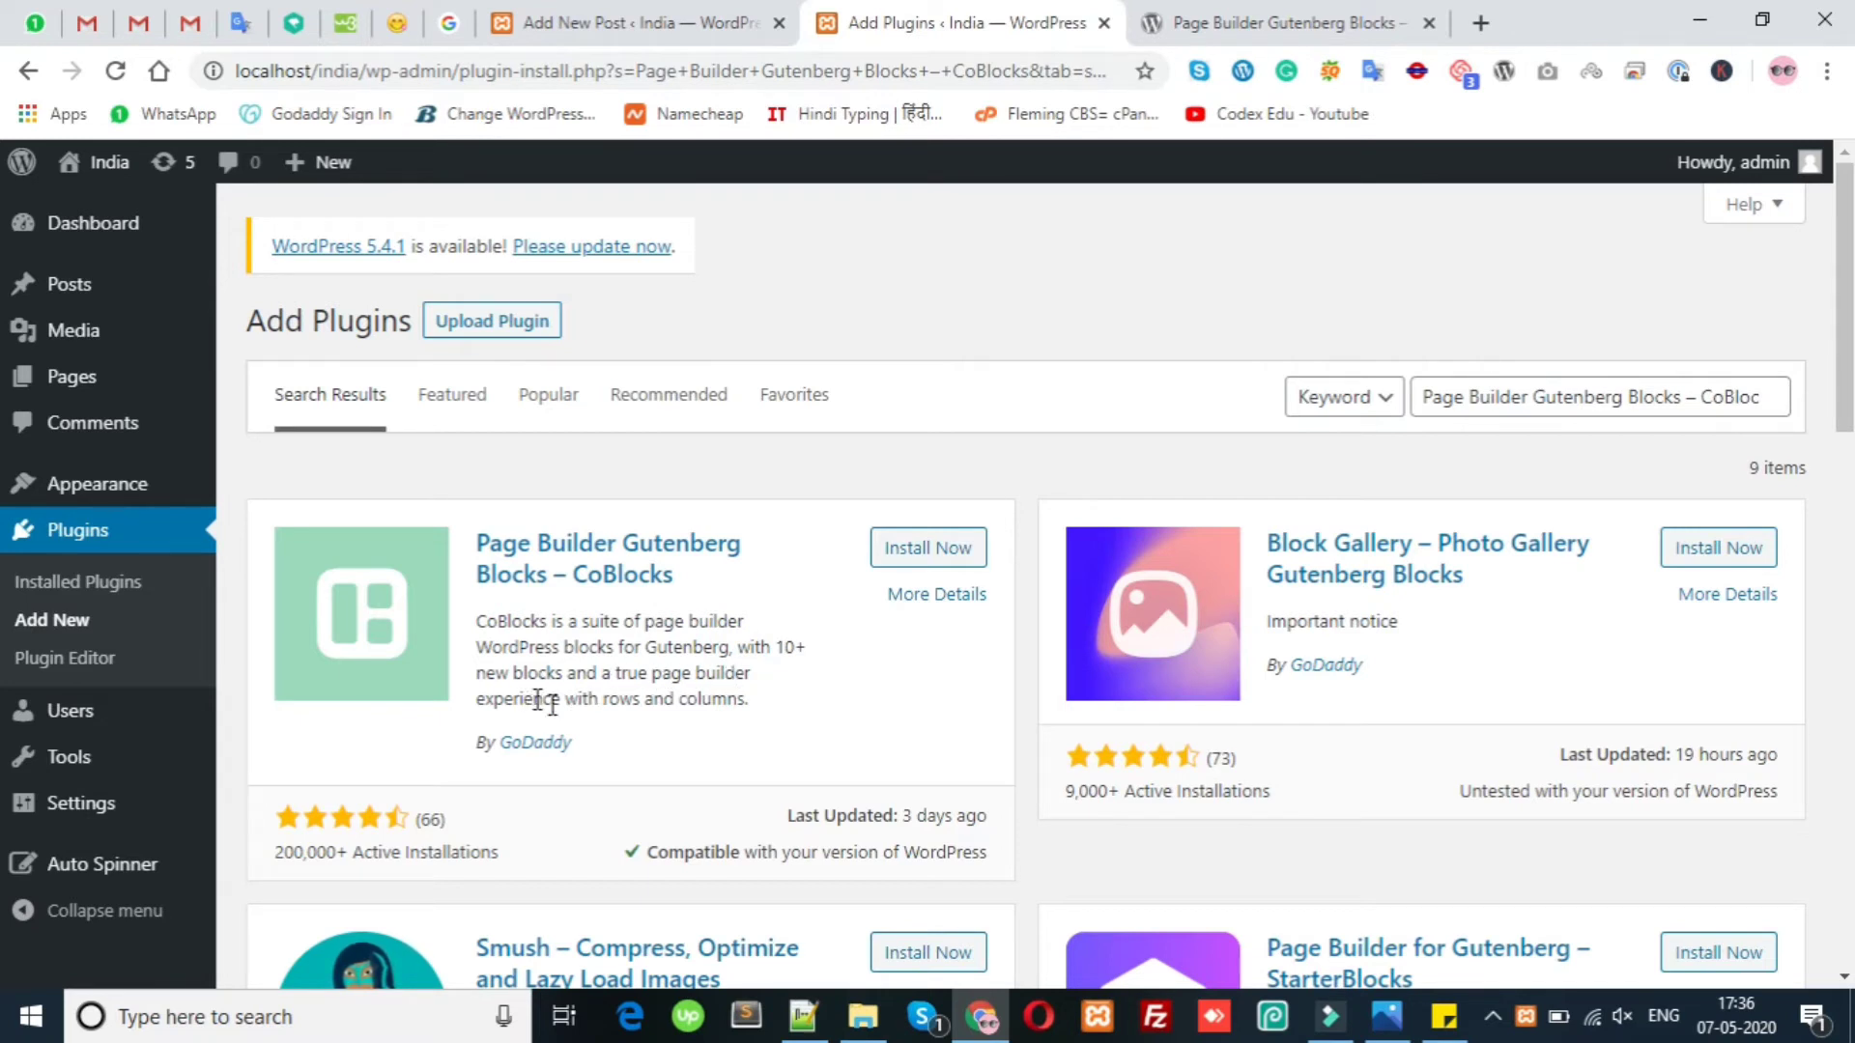
left_click_drag(746, 700, 480, 628)
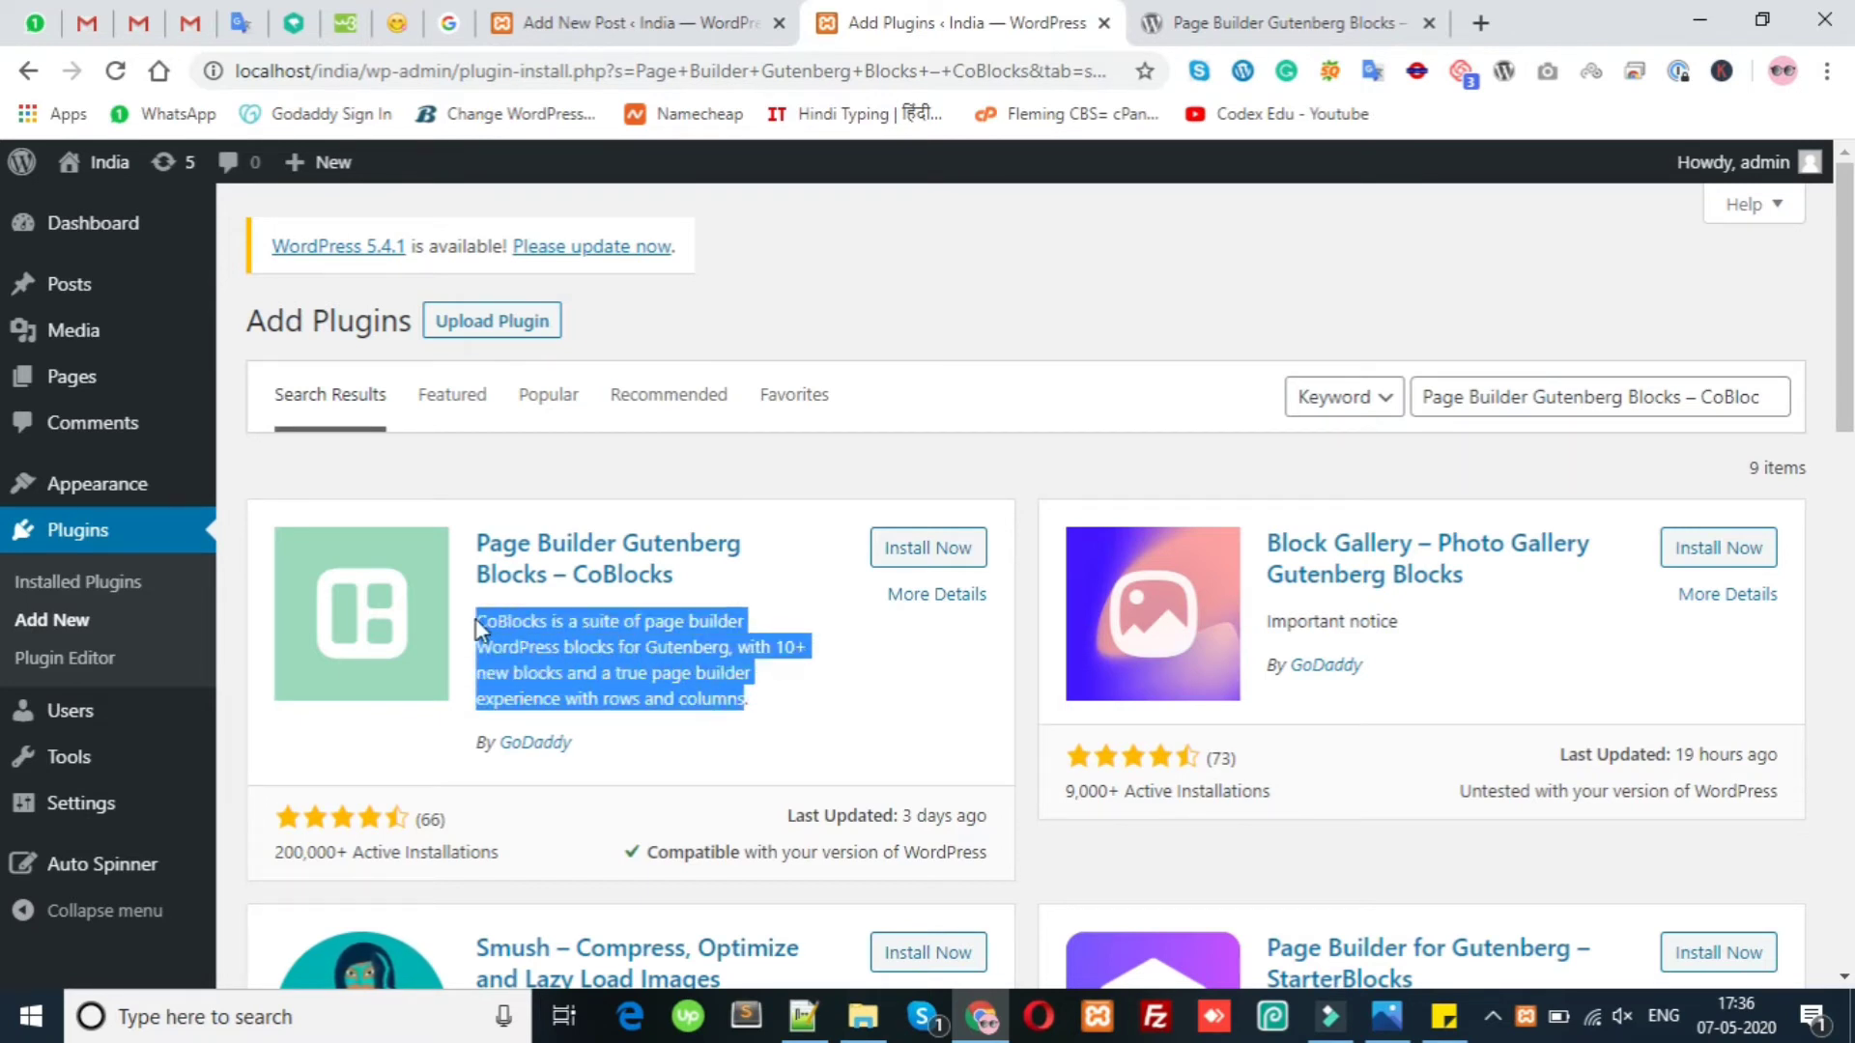
left_click(653, 650)
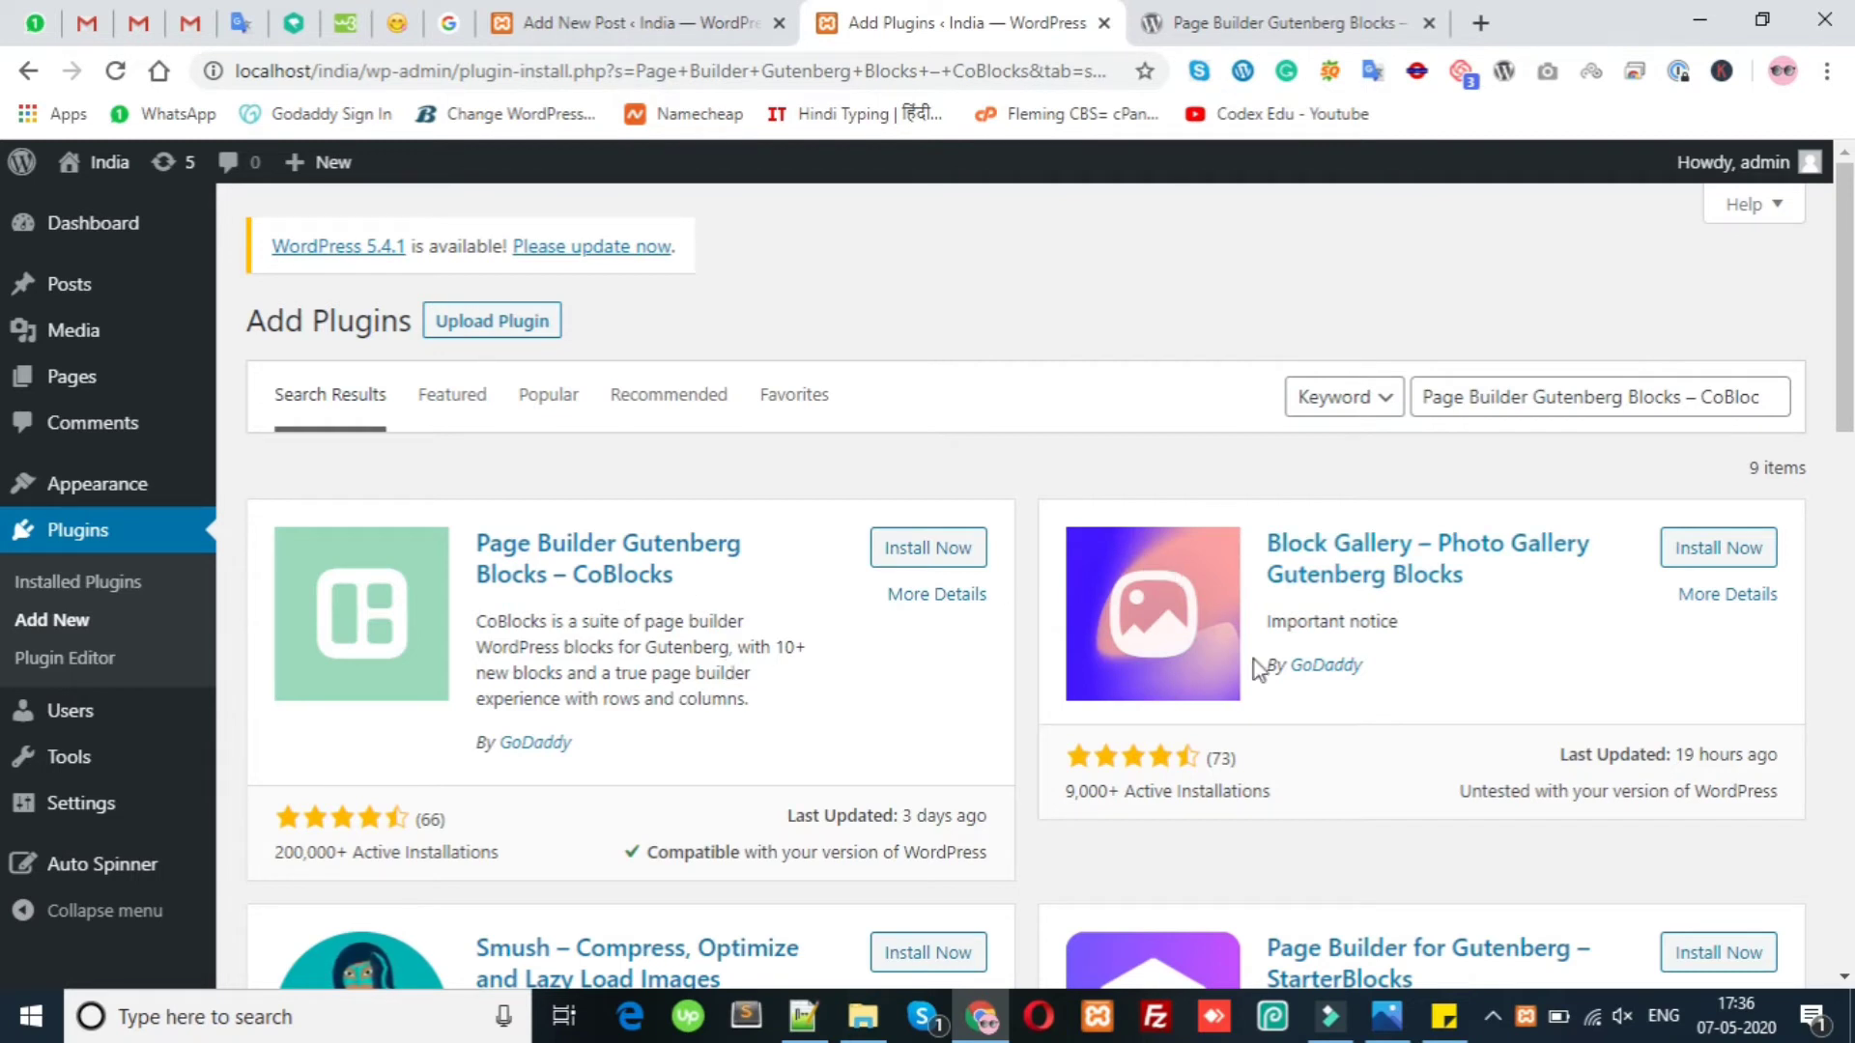
Switch to the Sticky Notes plugin list and highlight the sixth entry, "Elegant Themes Divi Builder - Paid", to point it out.
left_click(1447, 1019)
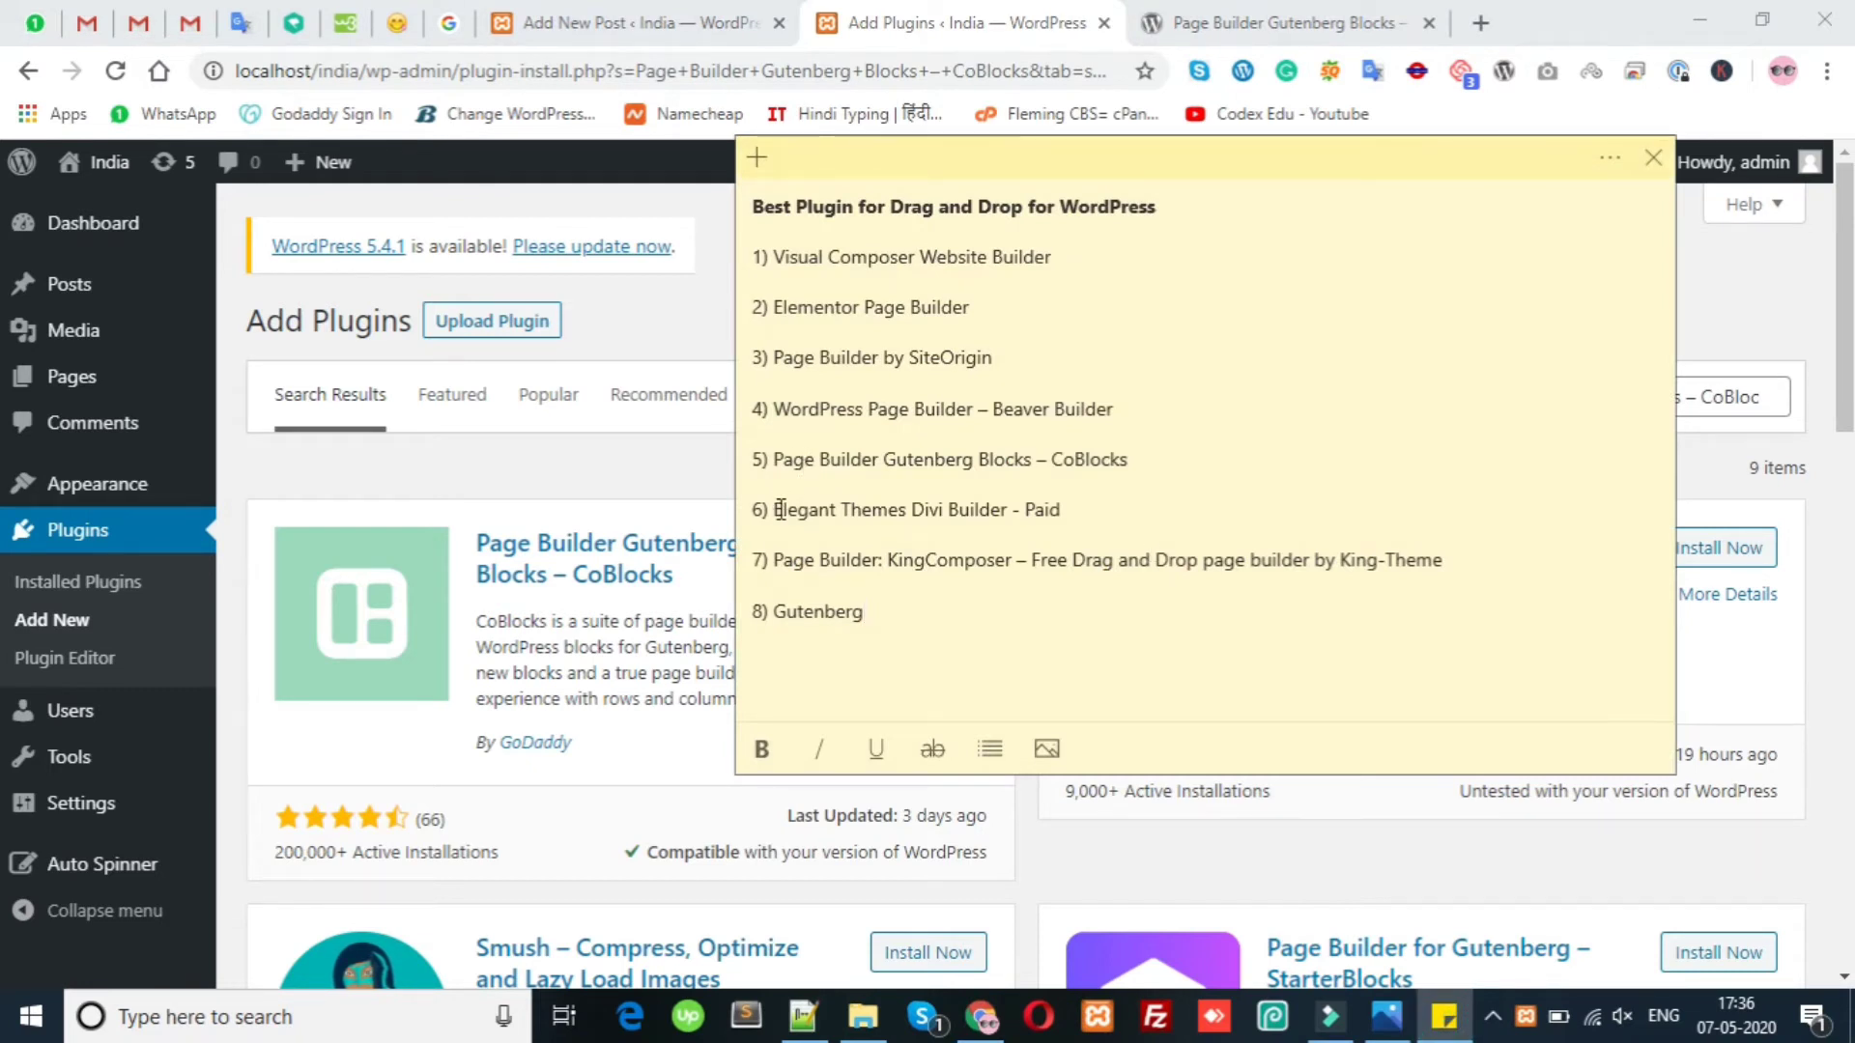
left_click_drag(776, 510, 1058, 503)
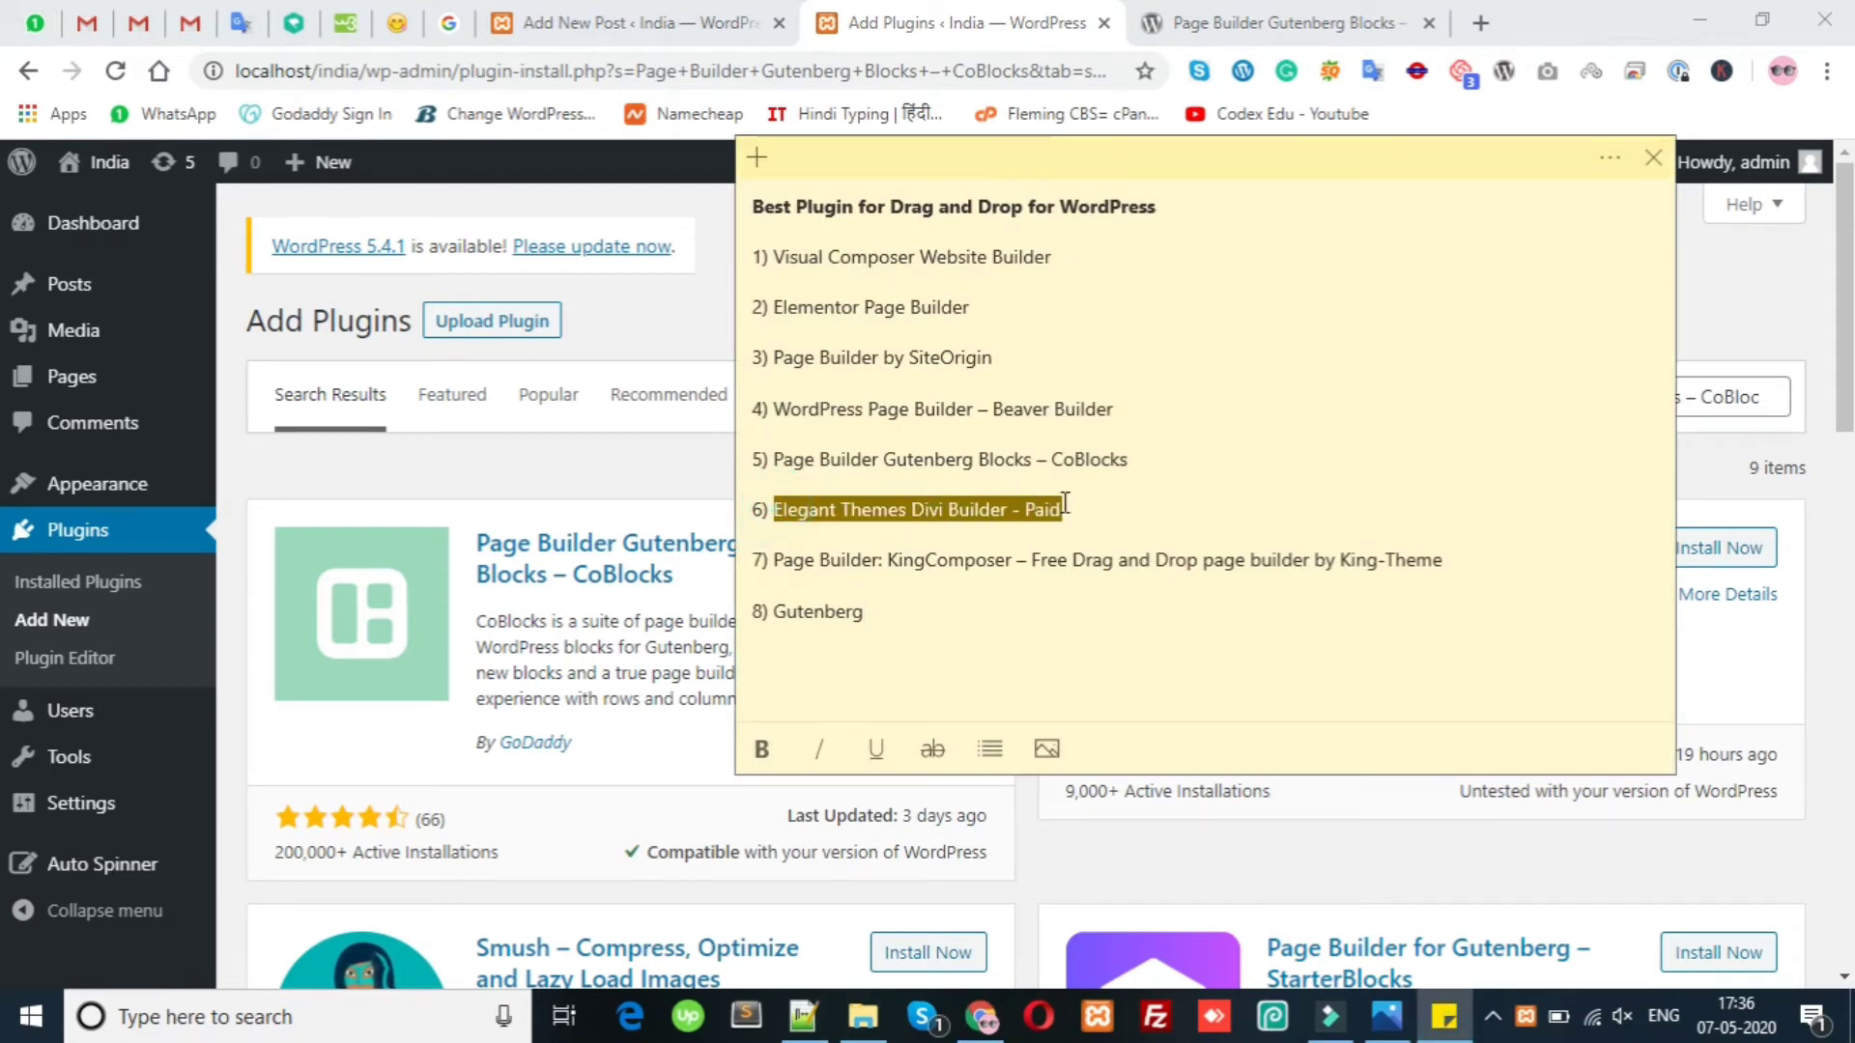
left_click(966, 509)
left_click_drag(910, 509, 778, 505)
left_click(871, 510)
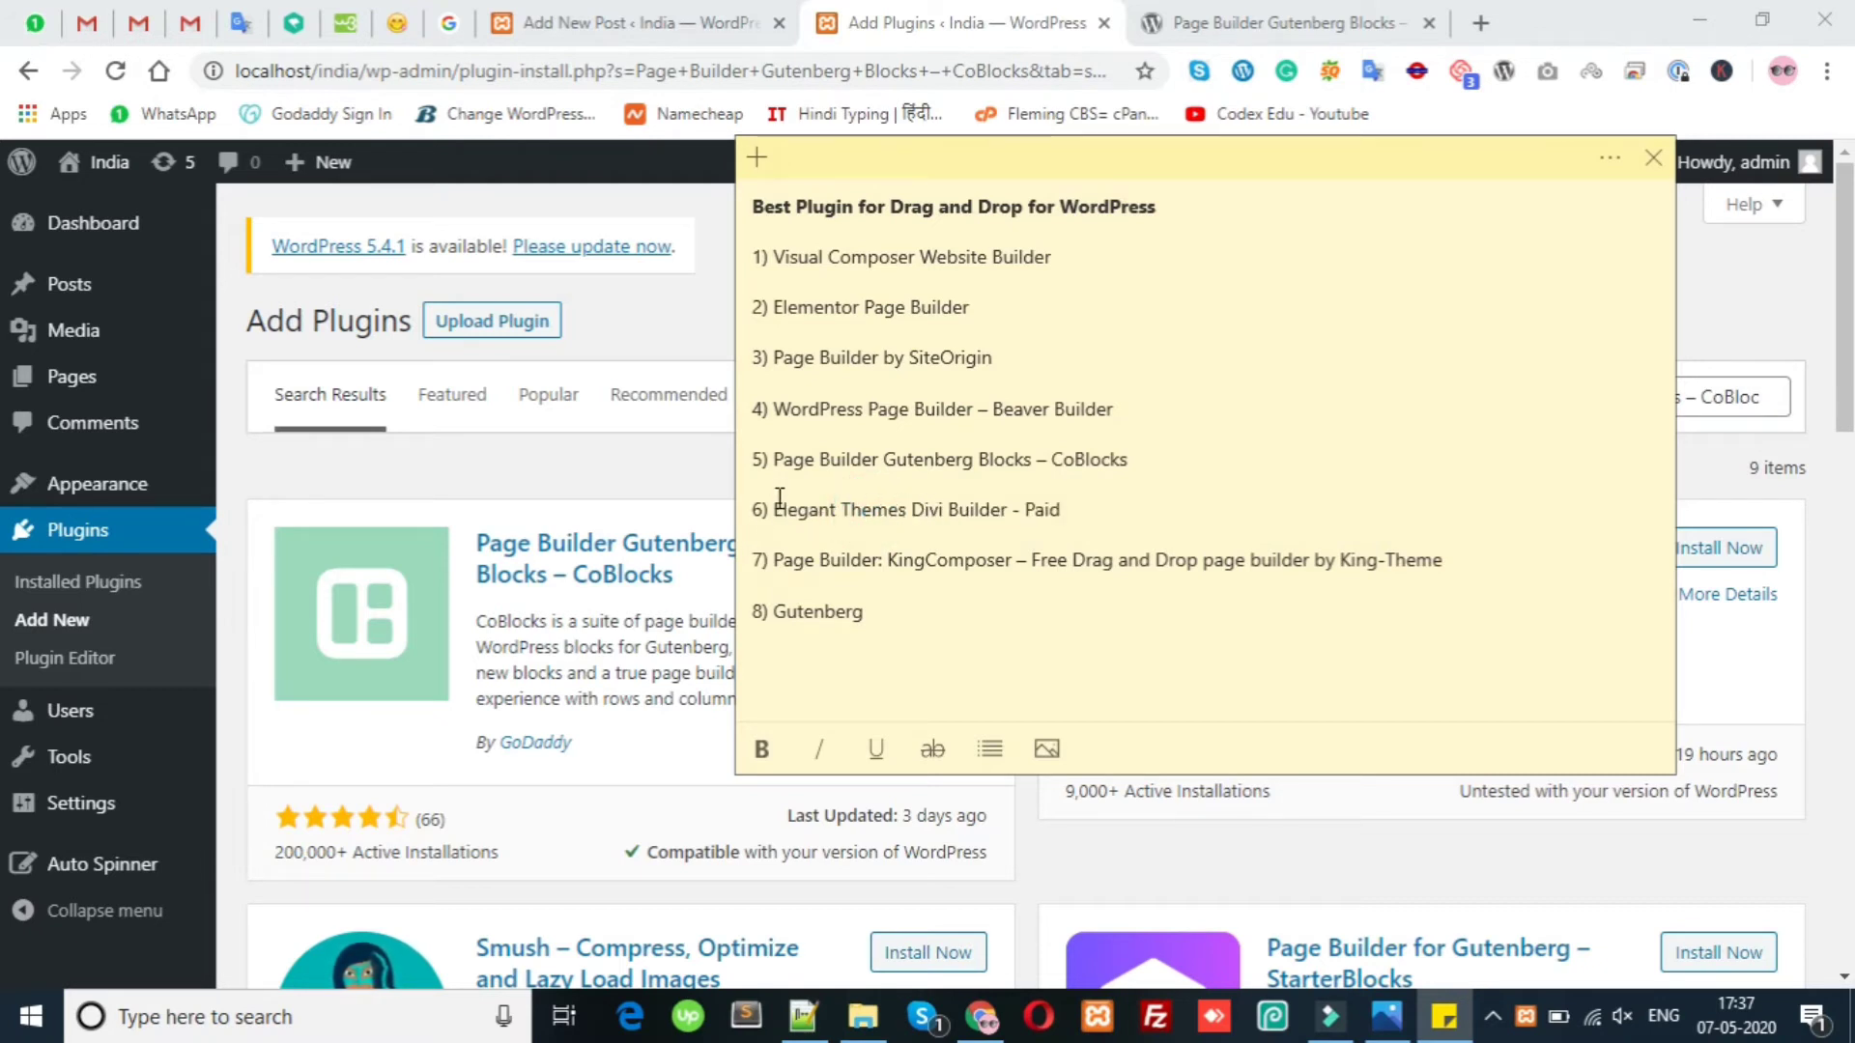
Copy the name "Elegant Themes Divi Builder" from the plugin list note.
left_click_drag(786, 510, 1023, 503)
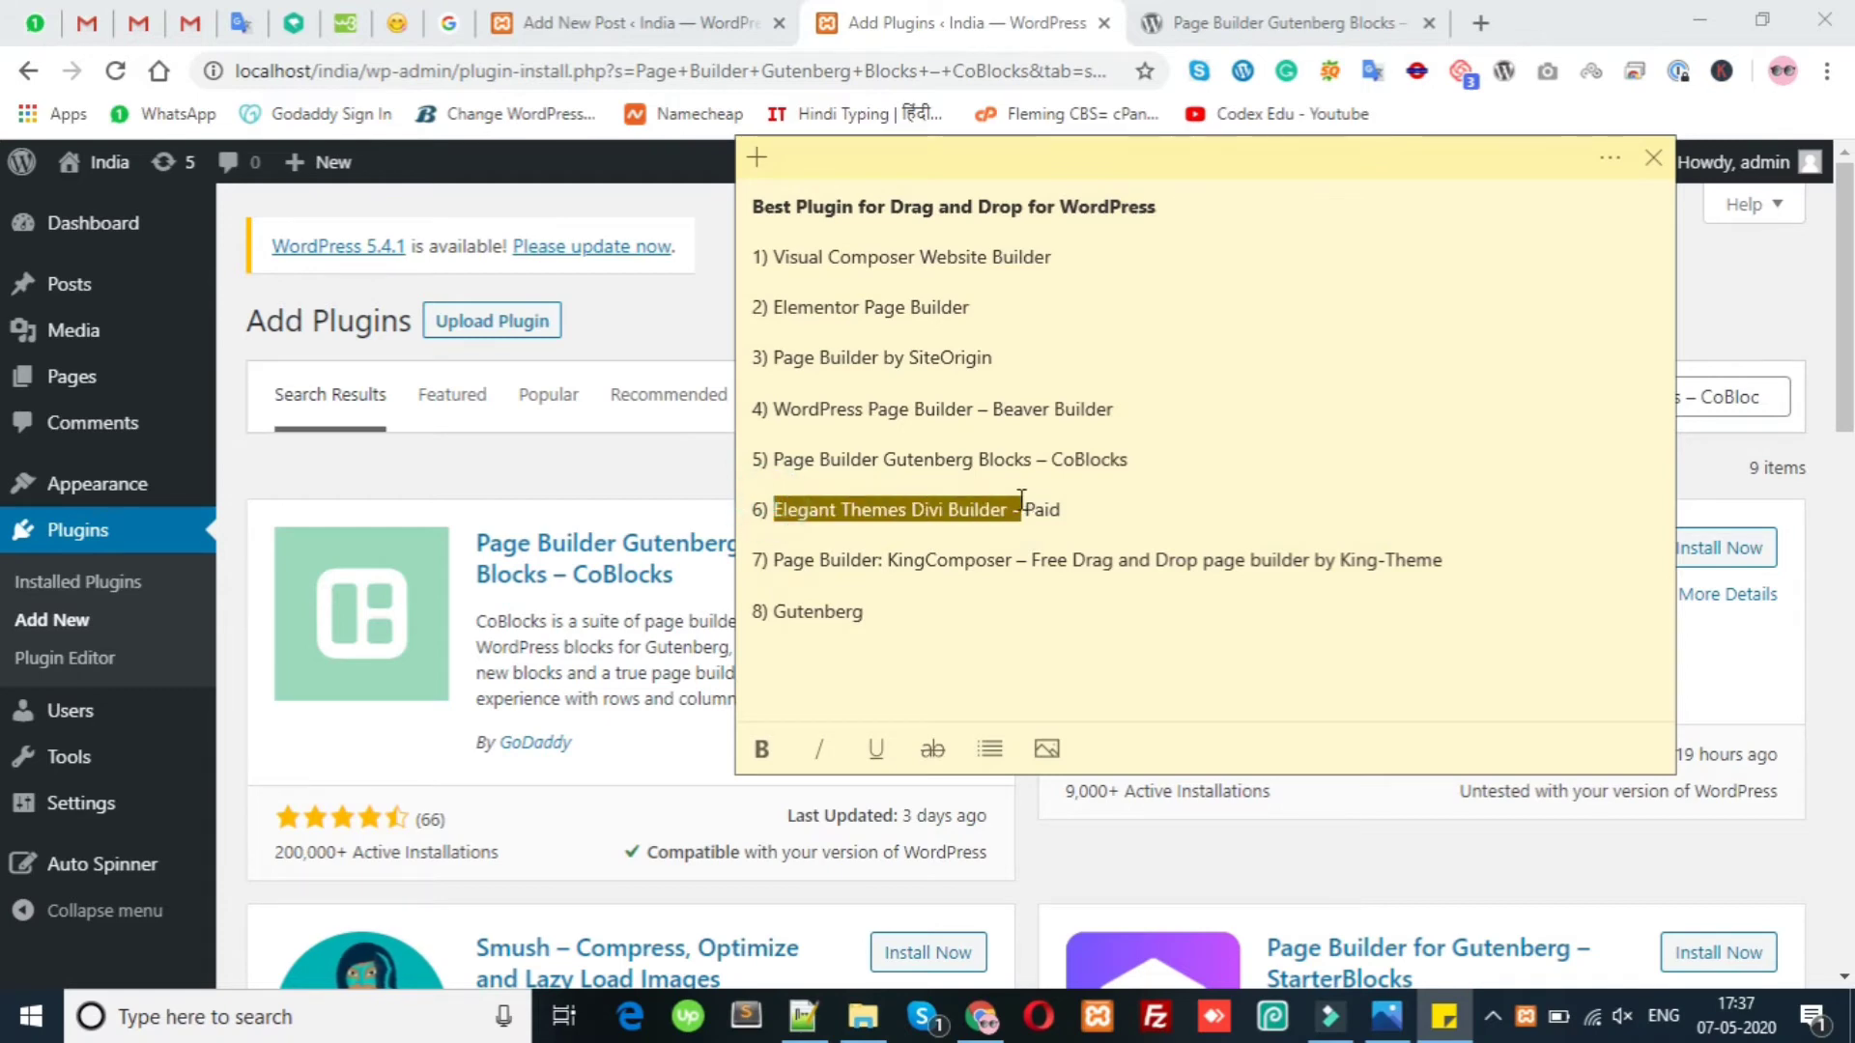
right_click(993, 512)
left_click(1058, 530)
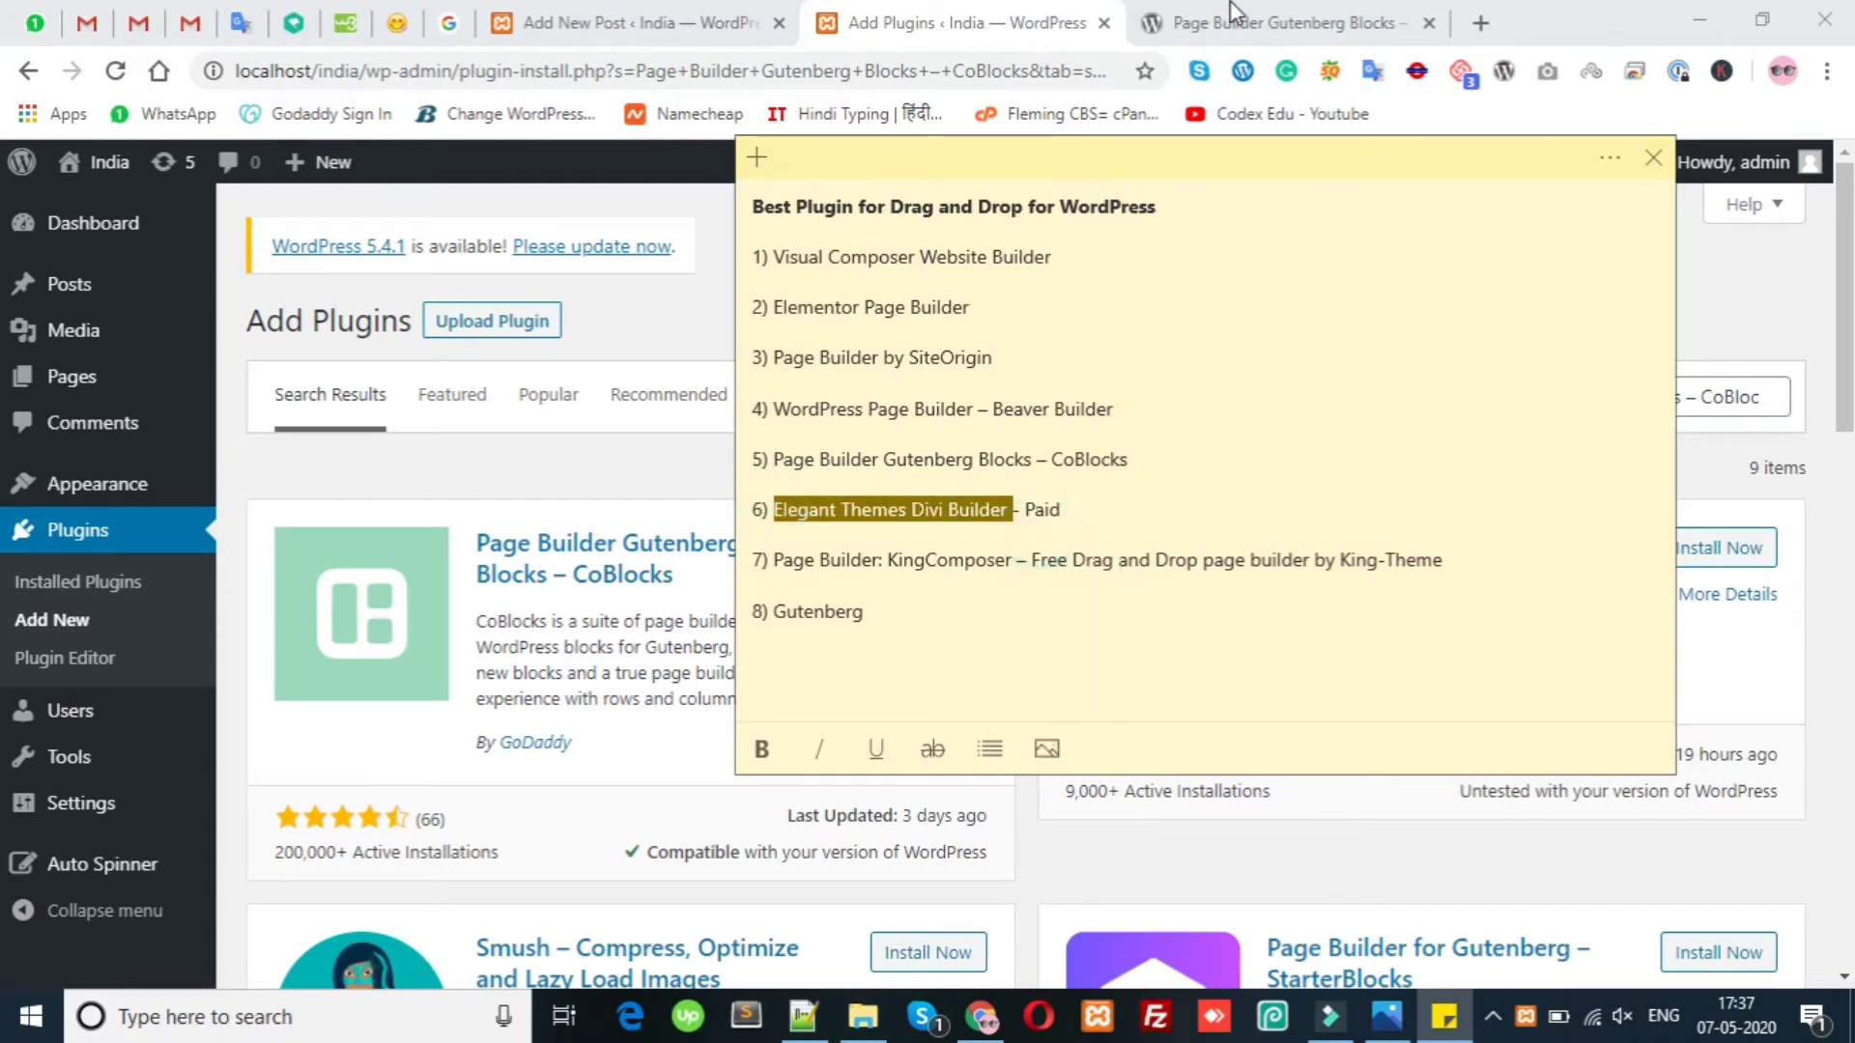
Search Google in the browser for "Elegant Themes Divi Builder" and open the elegantthemes.com Divi page from the organic results.
left_click(1246, 22)
right_click(952, 62)
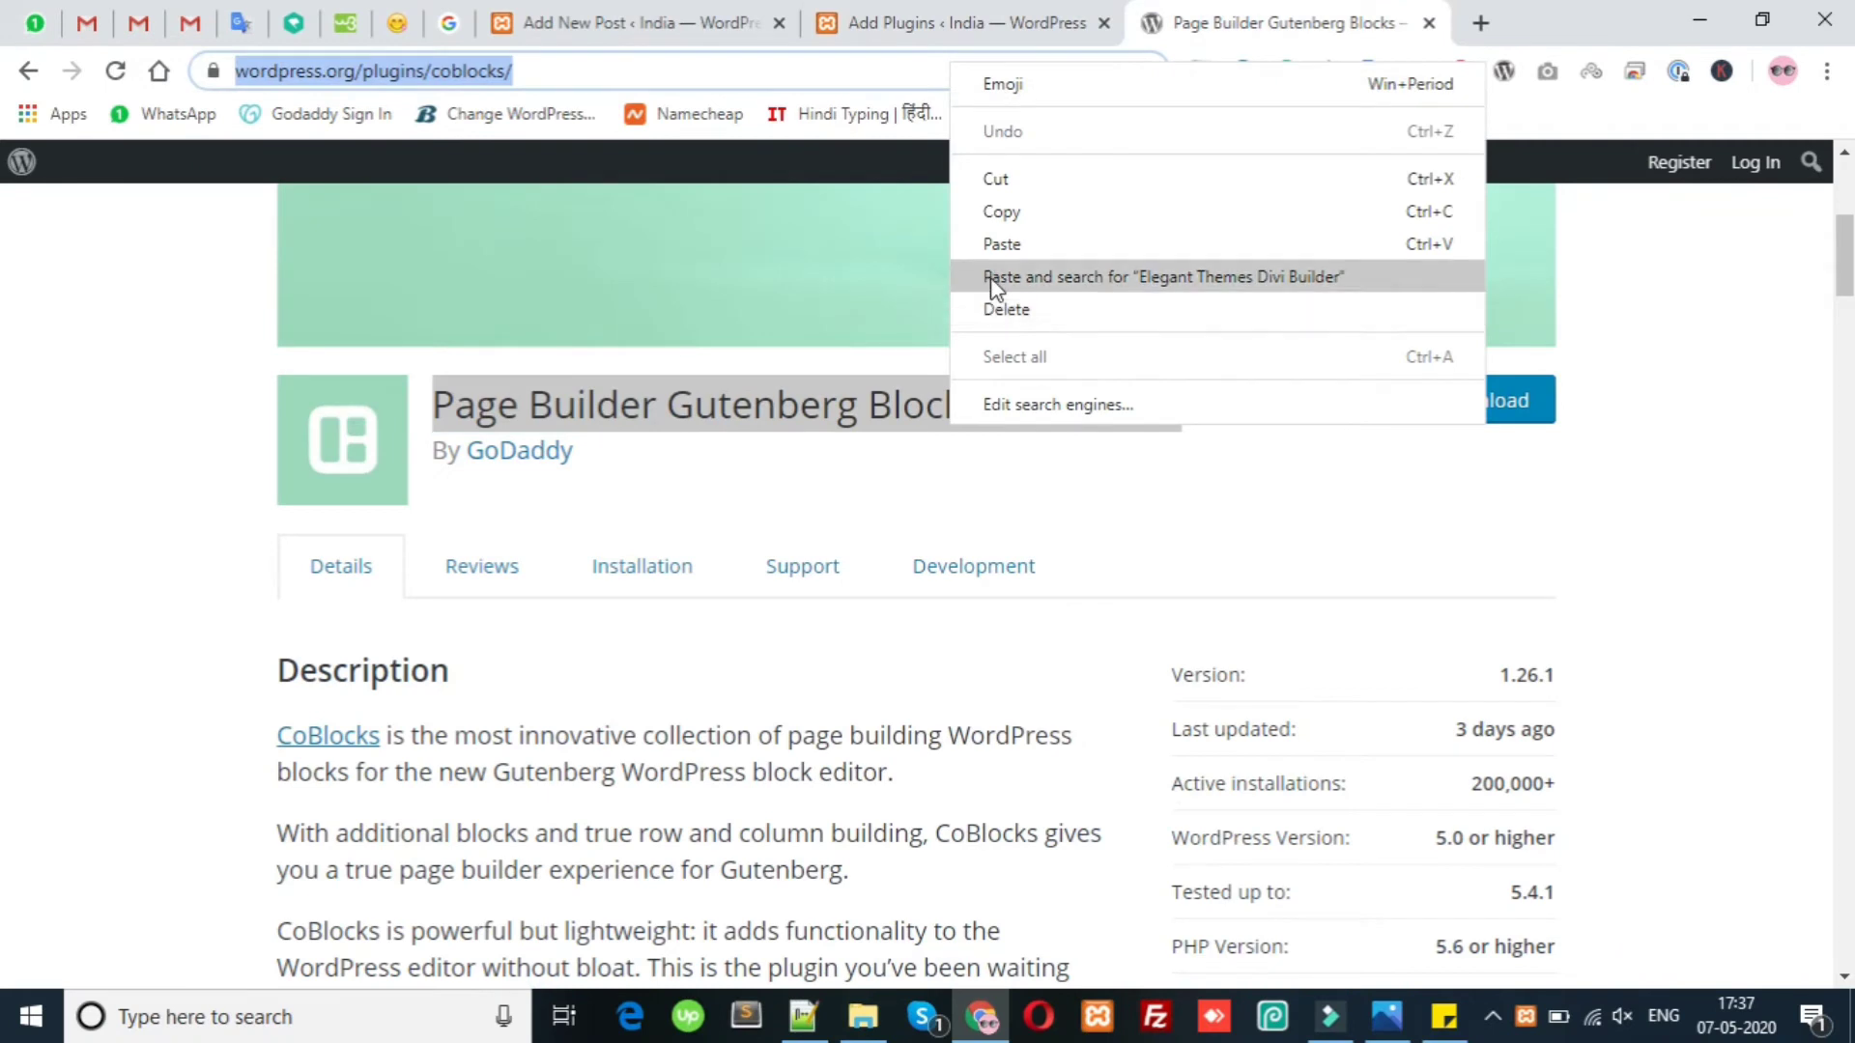
left_click(995, 278)
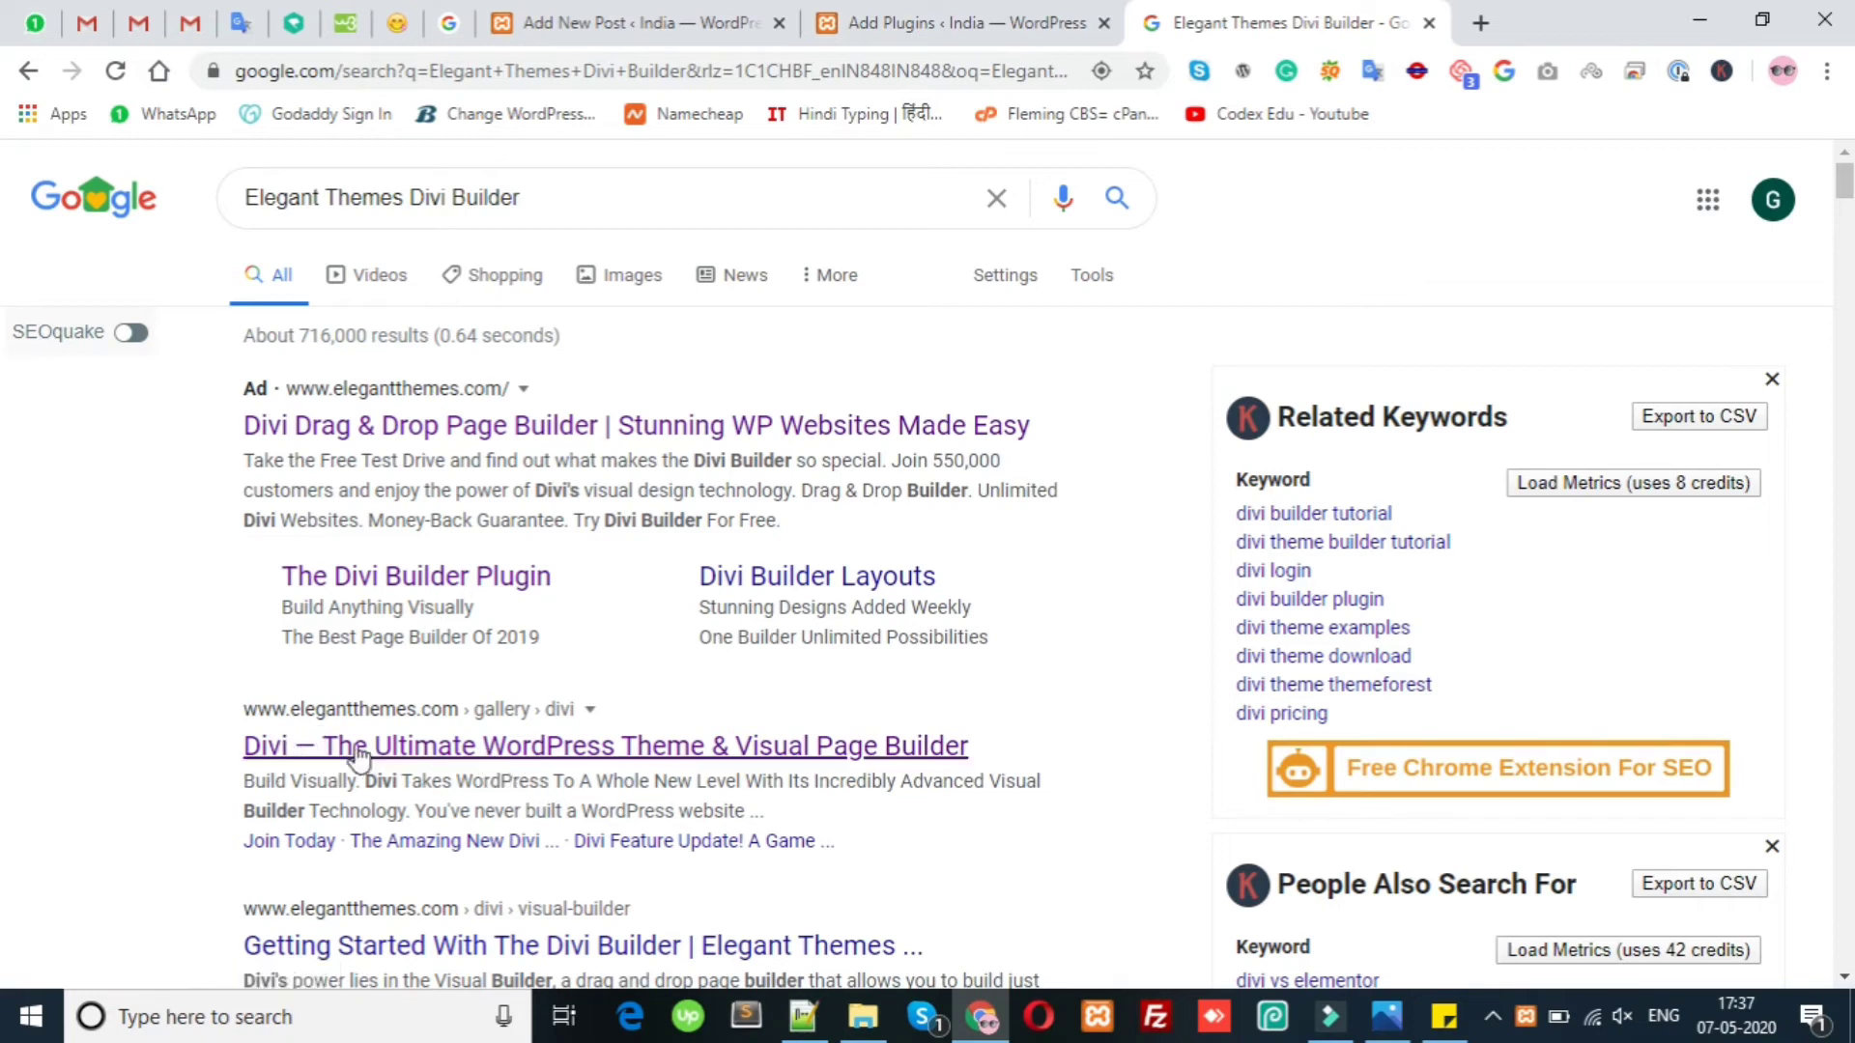
left_click(893, 750)
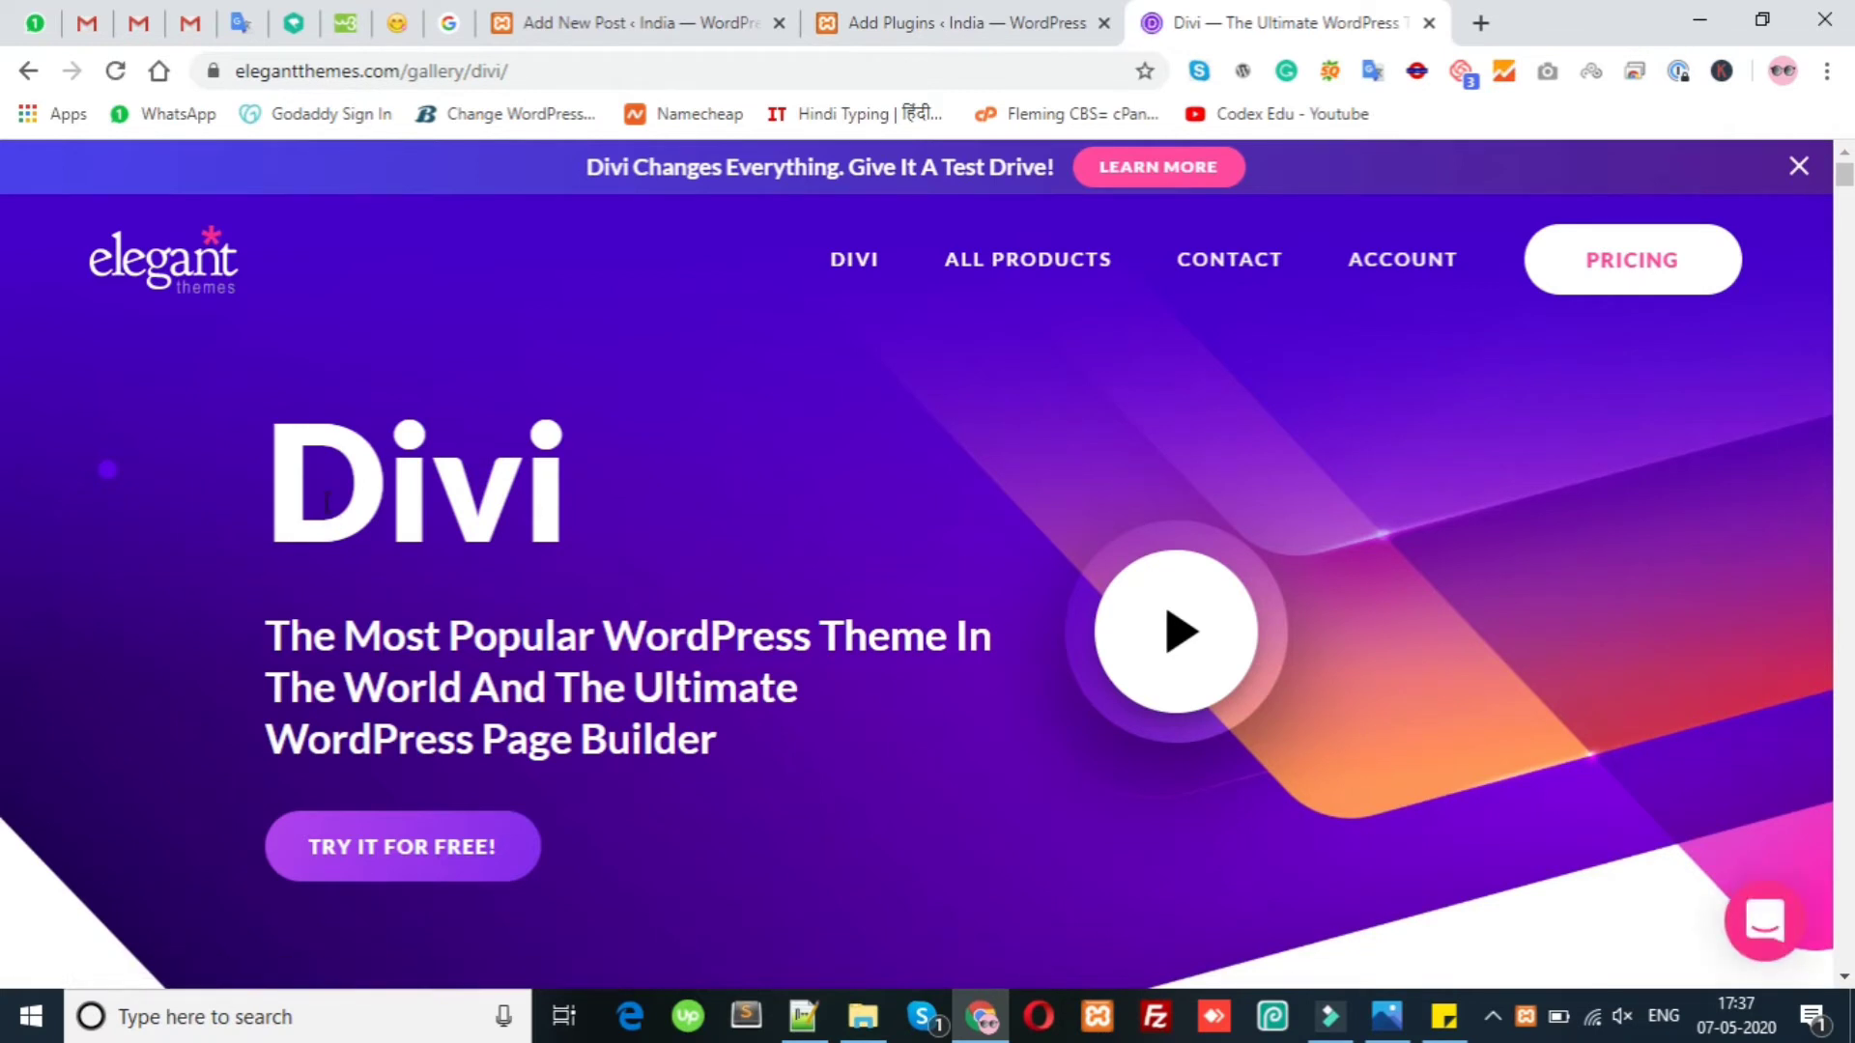
Highlight the Divi heading and its WordPress page builder tagline, dismissing the site's notification request.
left_click_drag(281, 447, 725, 758)
left_click_drag(522, 687, 381, 542)
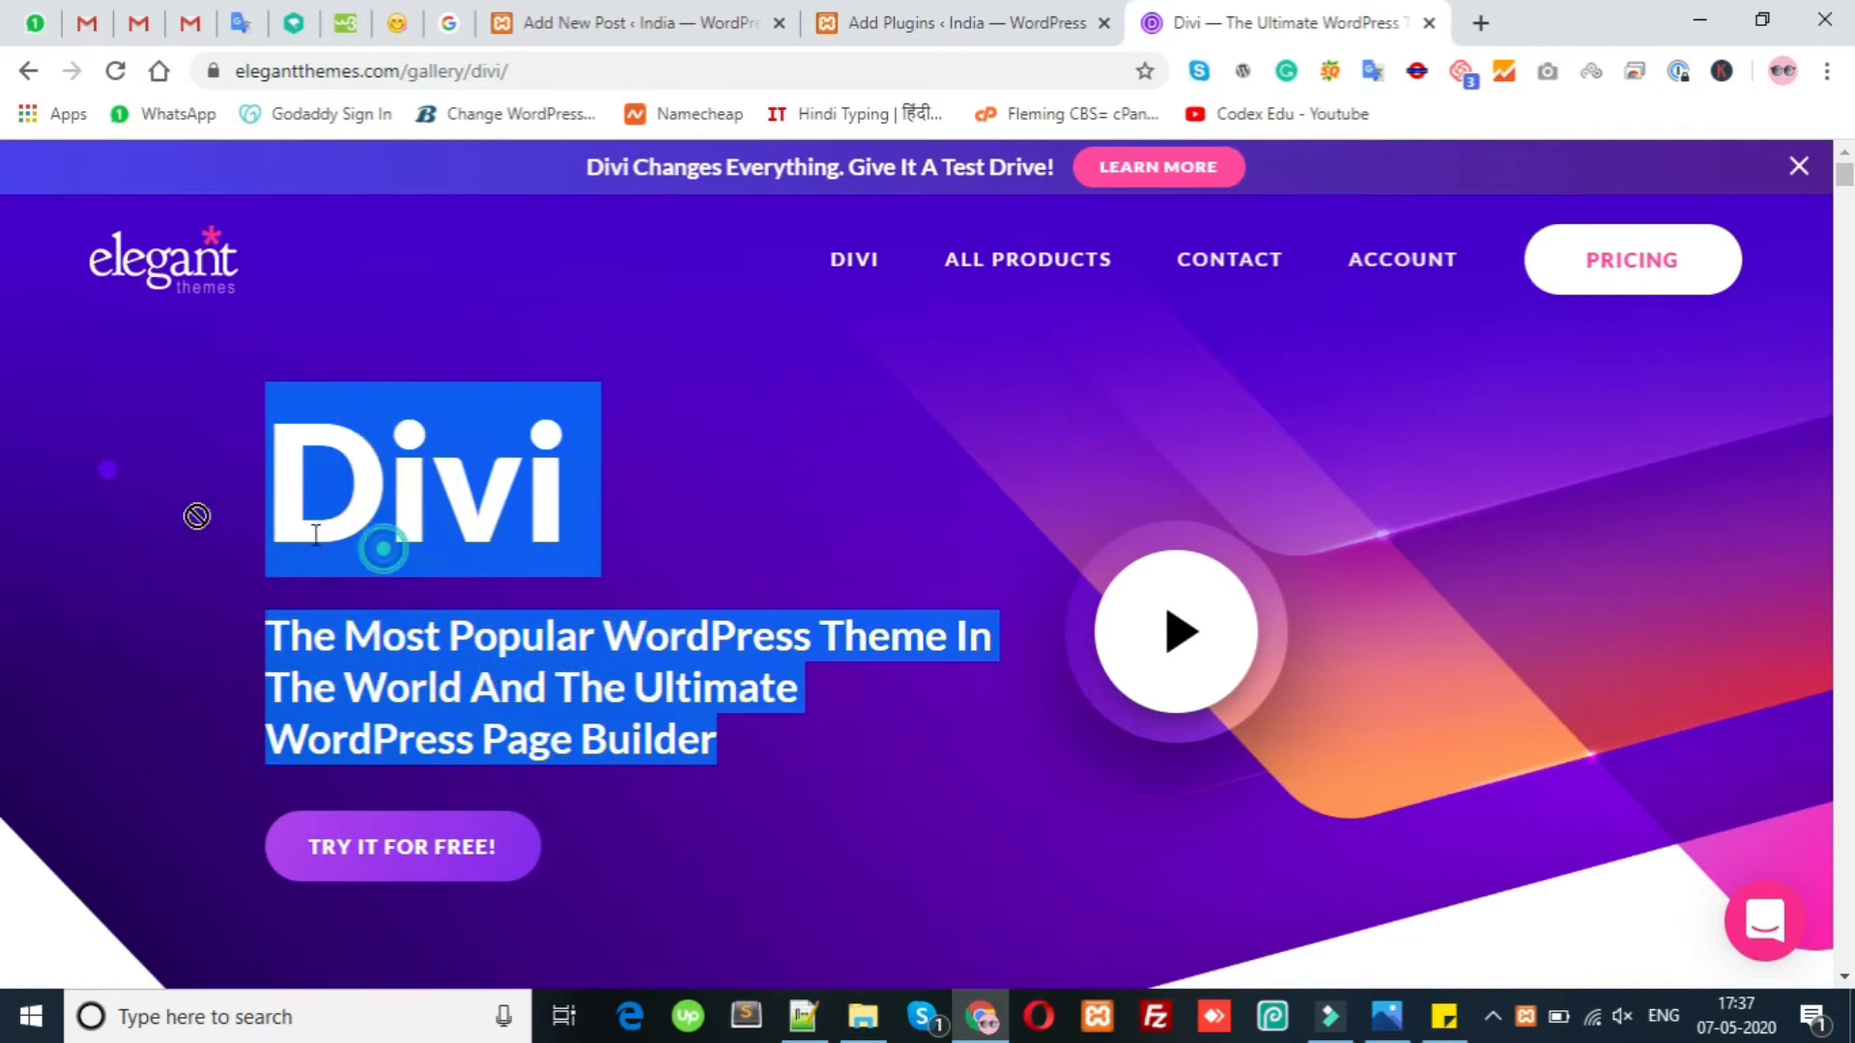
left_click(279, 557)
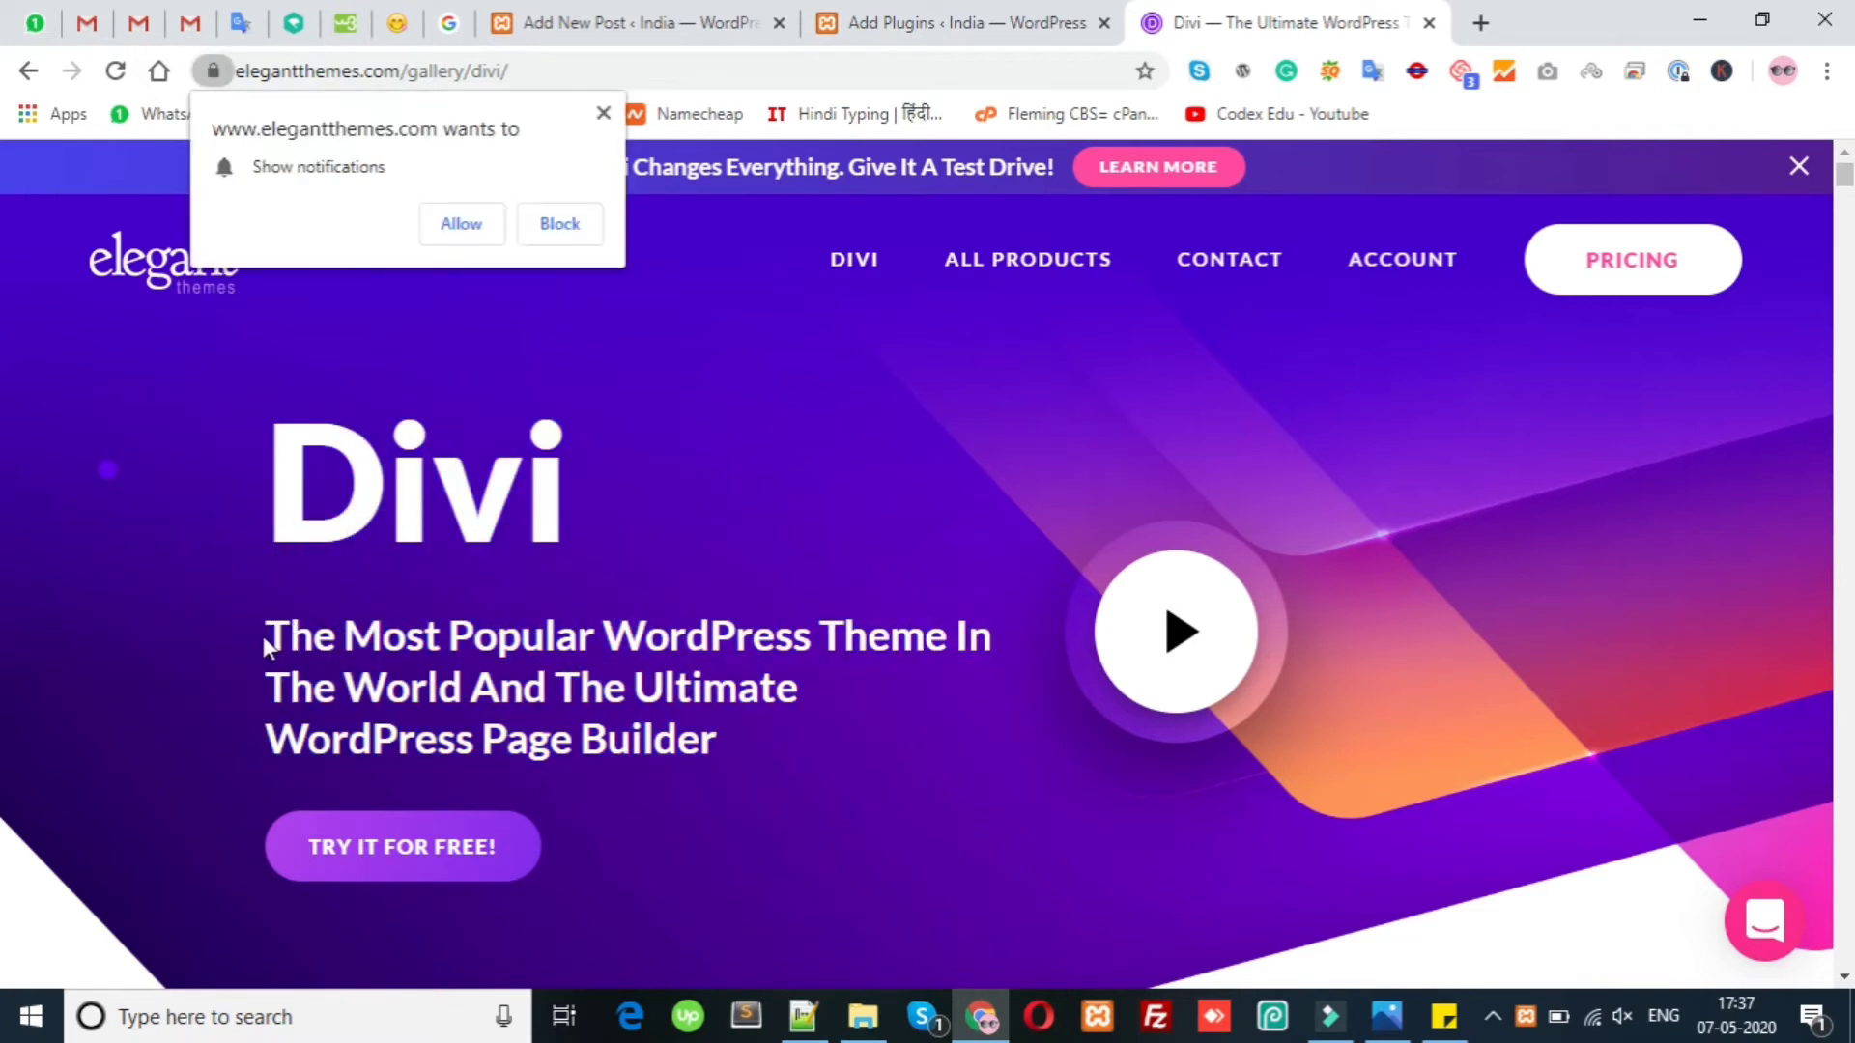
left_click(604, 113)
mouse_move(273, 633)
left_mouse_down()
mouse_move(623, 688)
mouse_move(715, 731)
mouse_move(270, 681)
mouse_move(251, 646)
left_mouse_up()
left_click(614, 726)
Try to open the Elegant Themes pricing page and dismiss the chat greeting on the Divi page.
left_click(1745, 348)
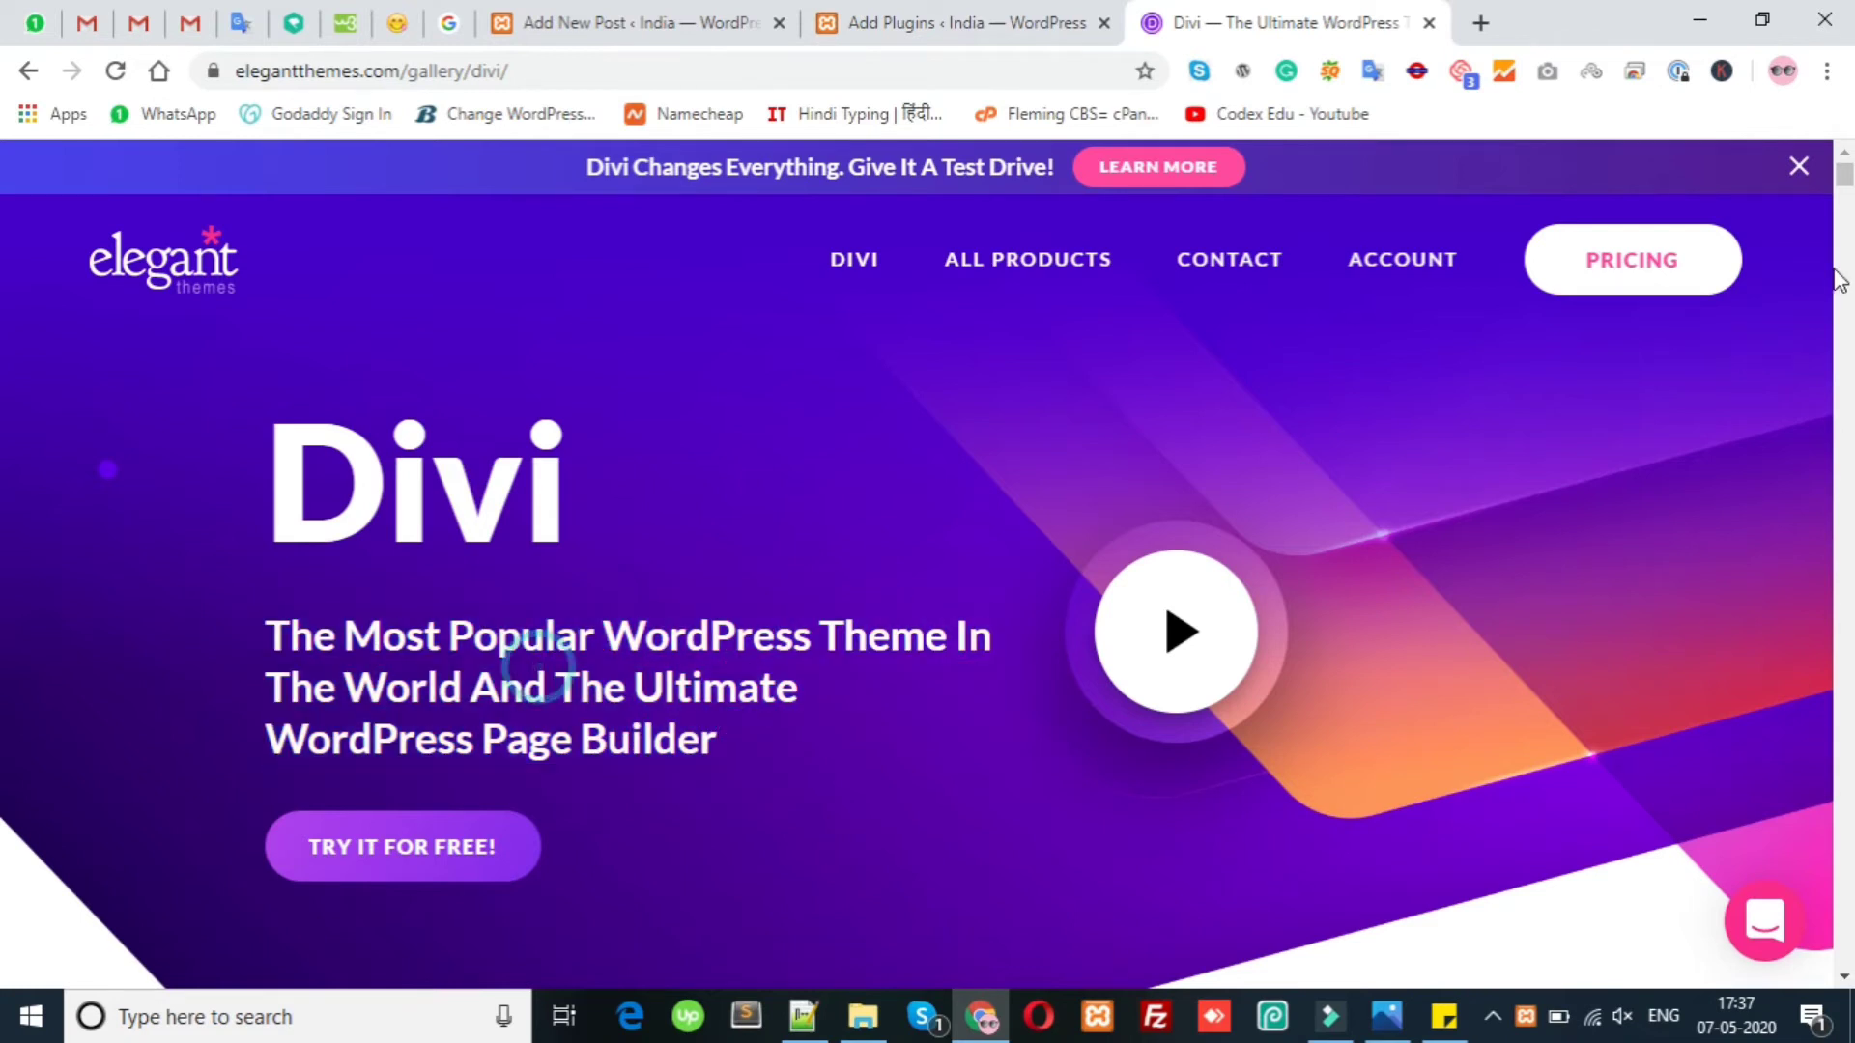
left_click(1629, 277)
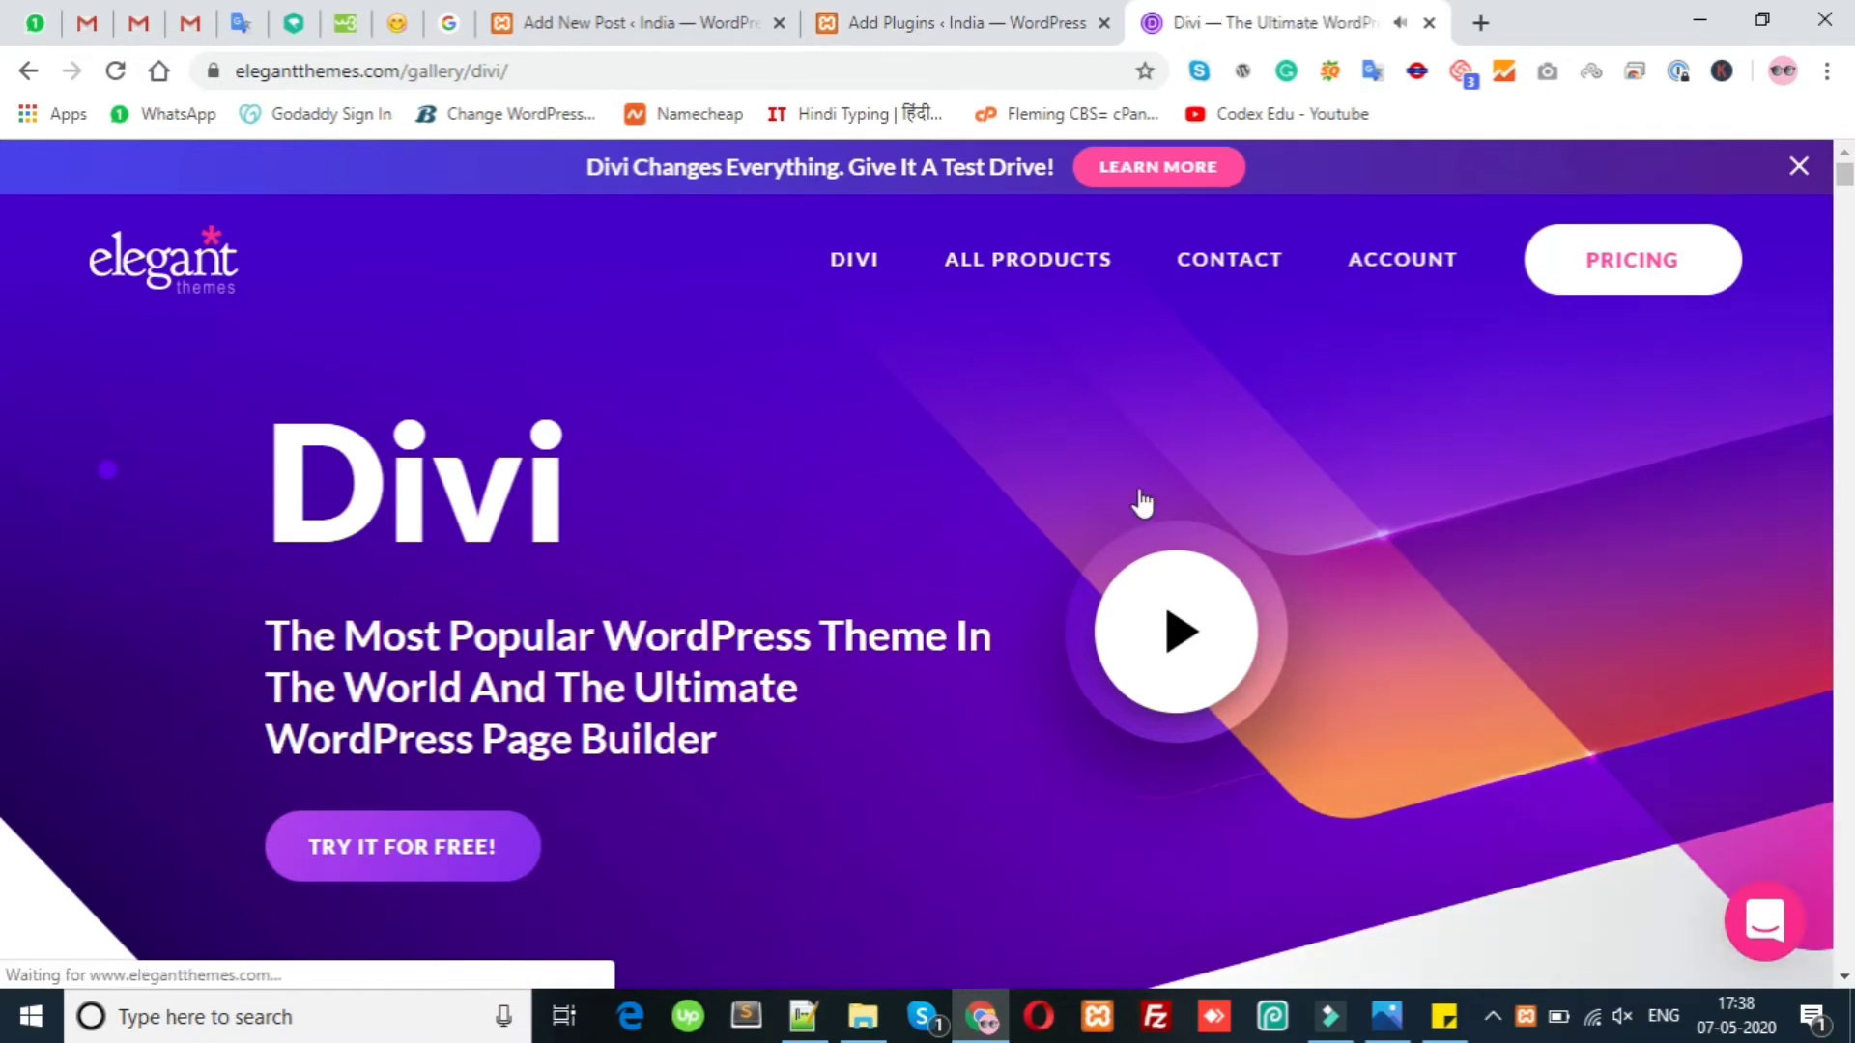
mouse_move(1781, 594)
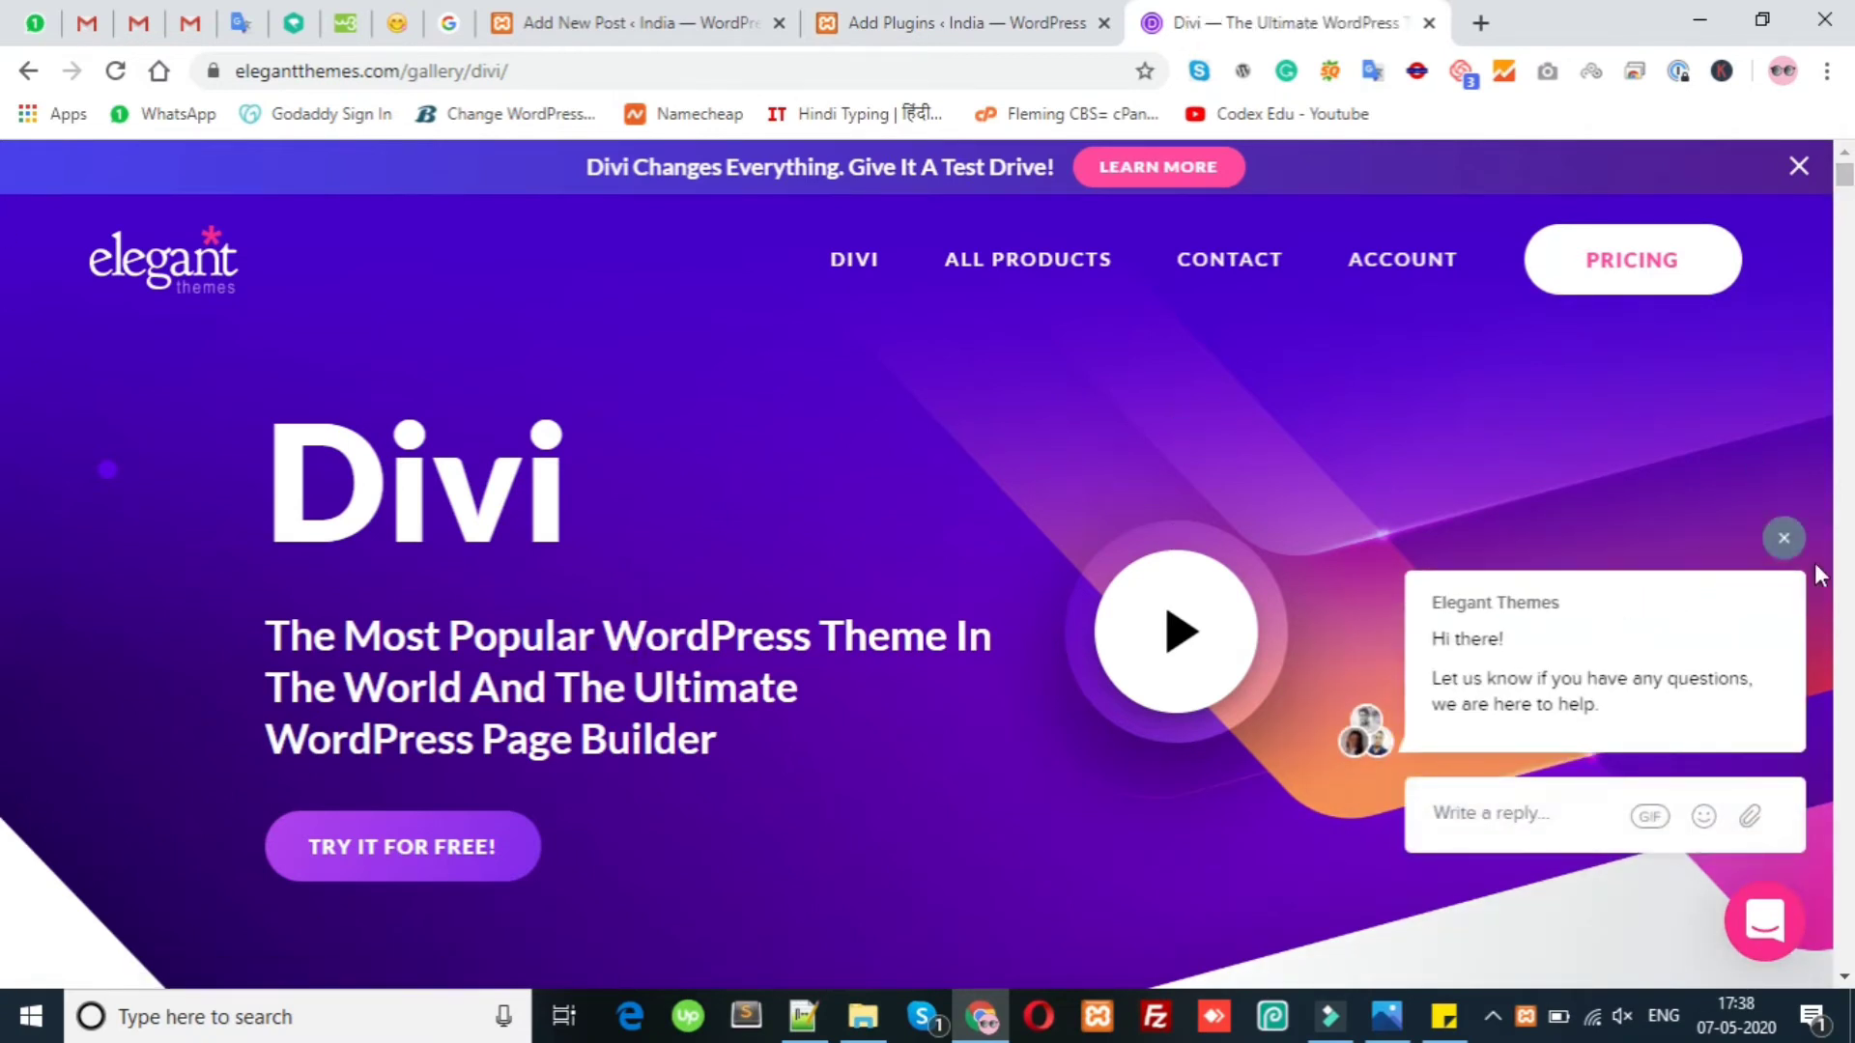
left_click(1795, 546)
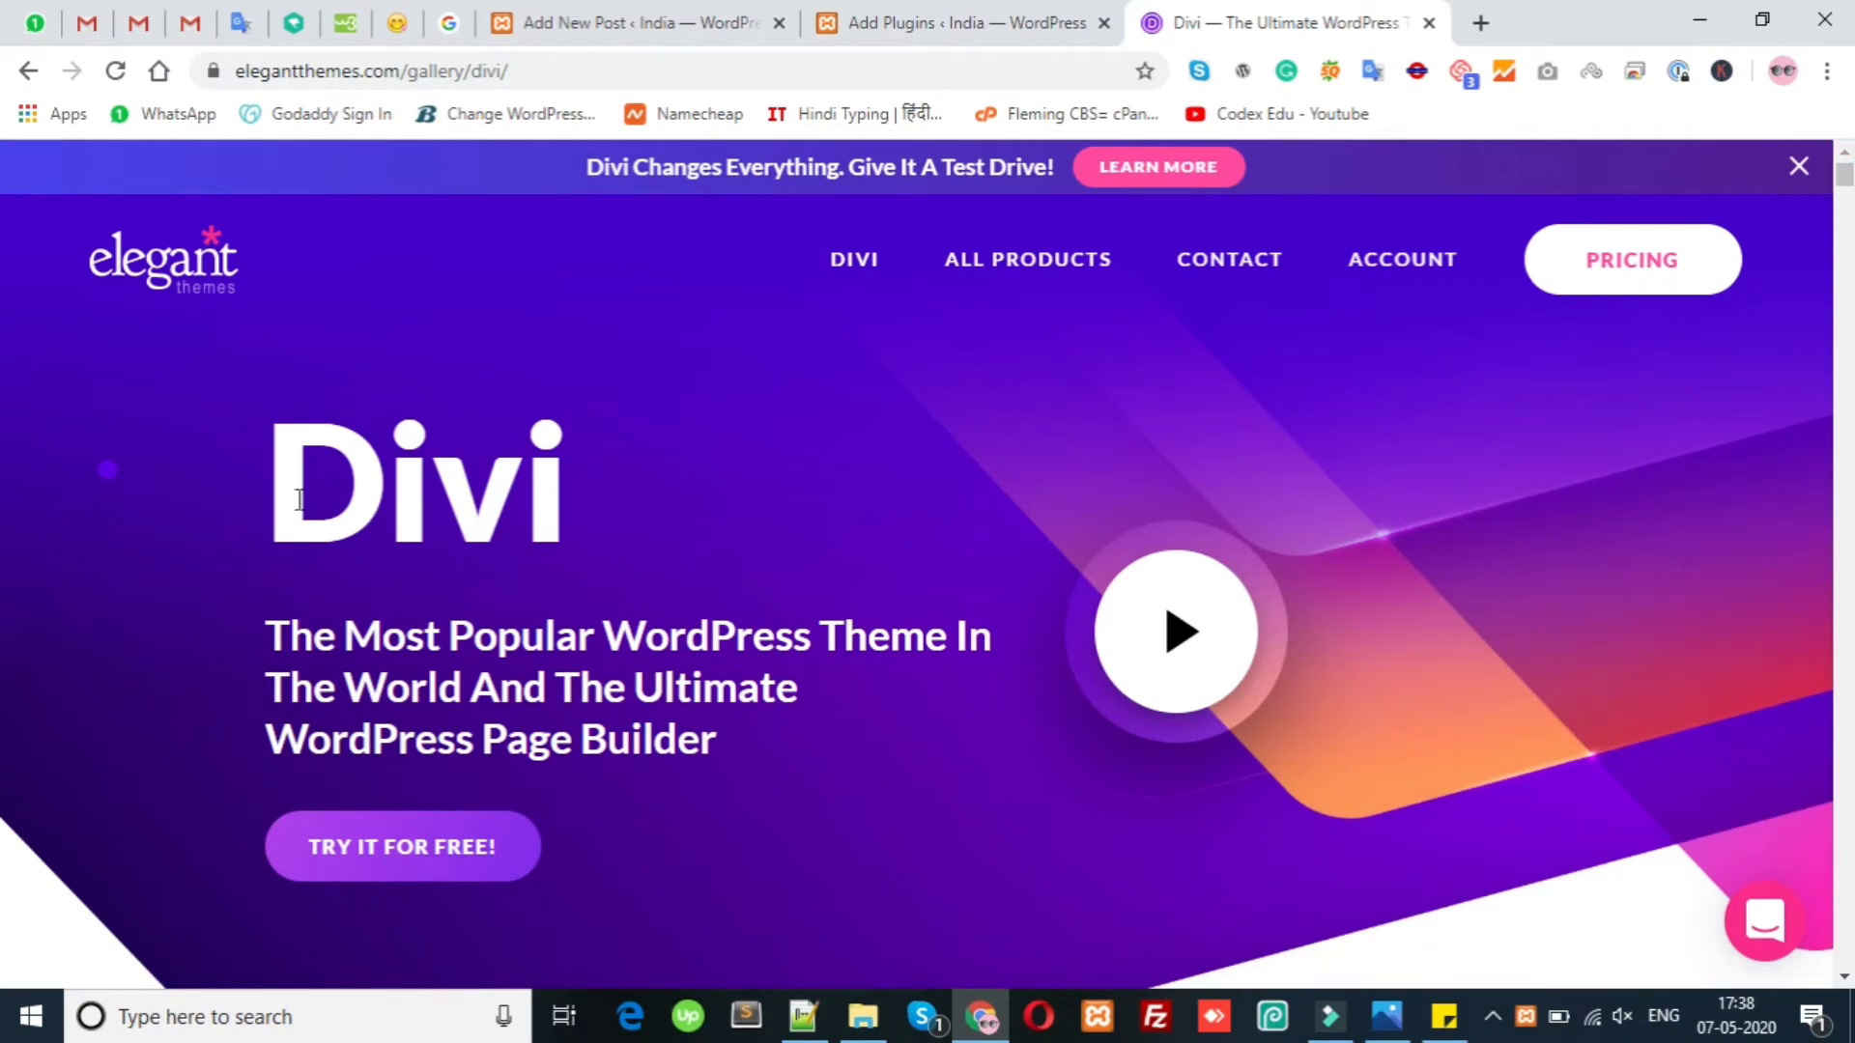
Recheck the Divi entry in the plugin list note, and examine the Divi page's visual builder presentation and feature overview.
left_click(1443, 1016)
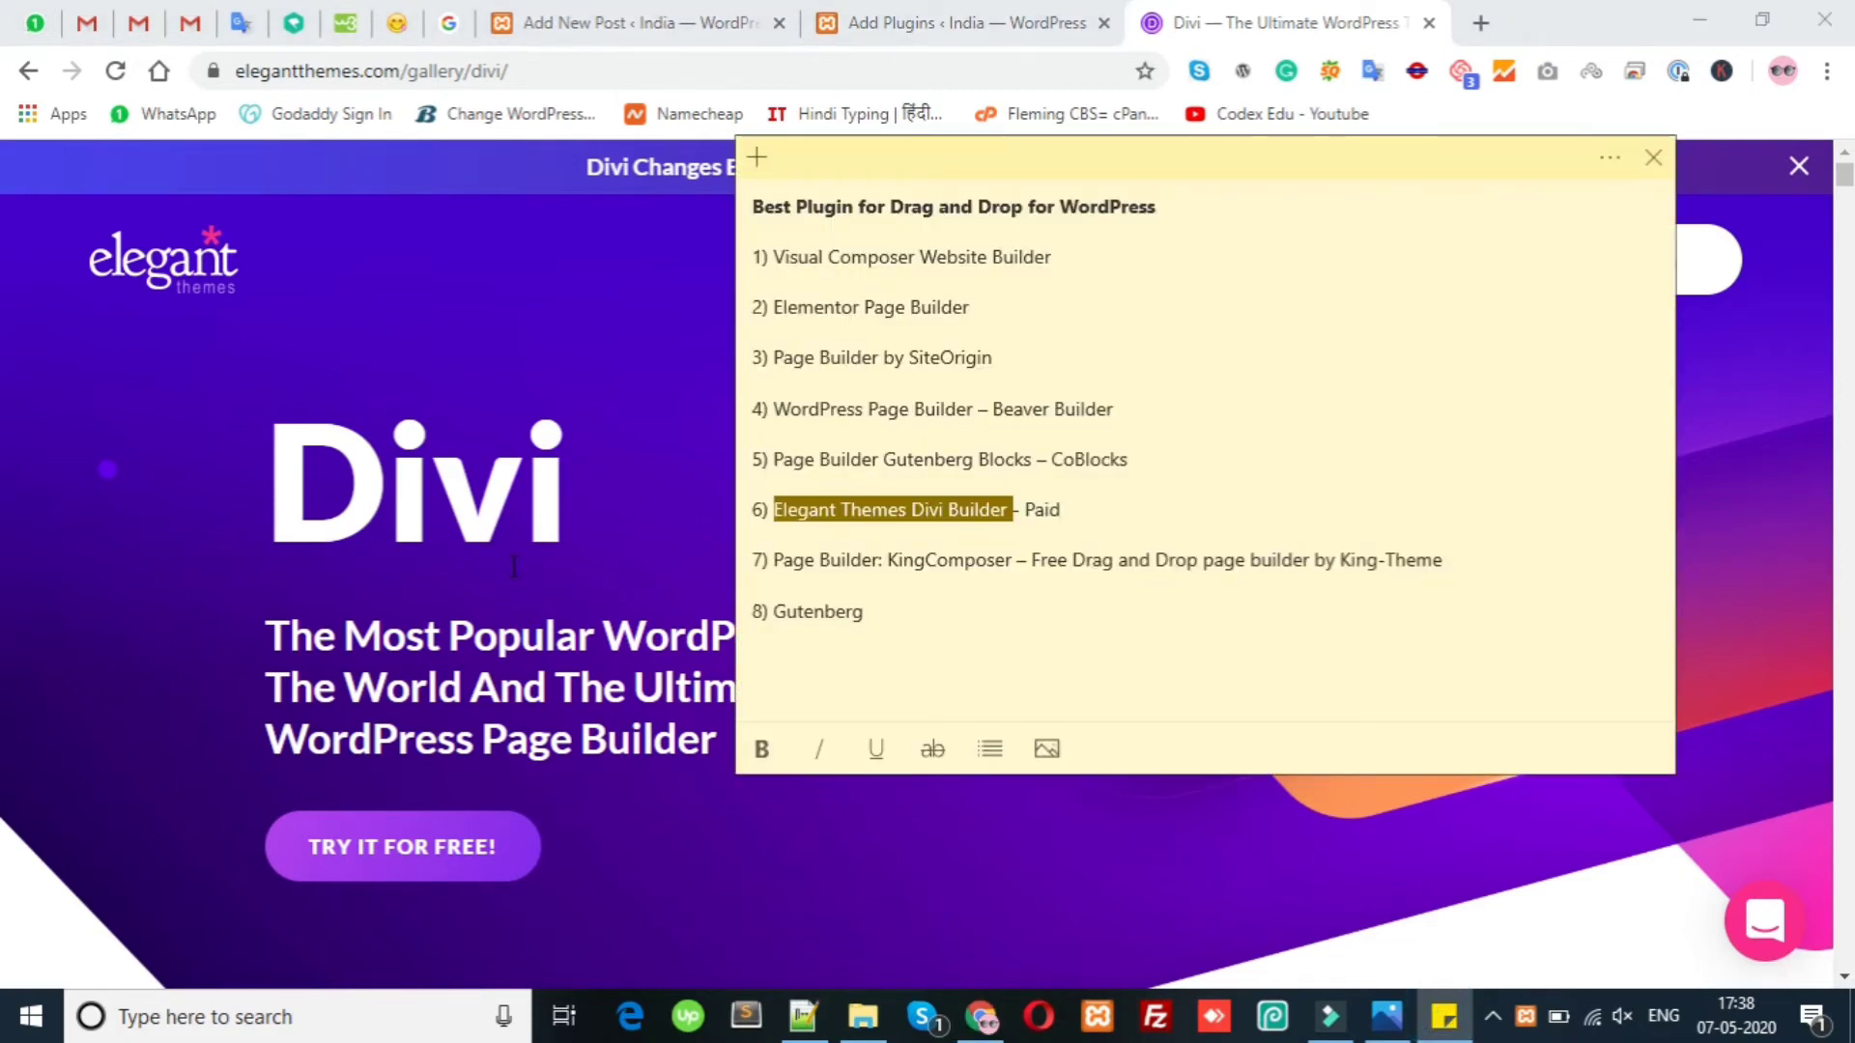
left_click(512, 565)
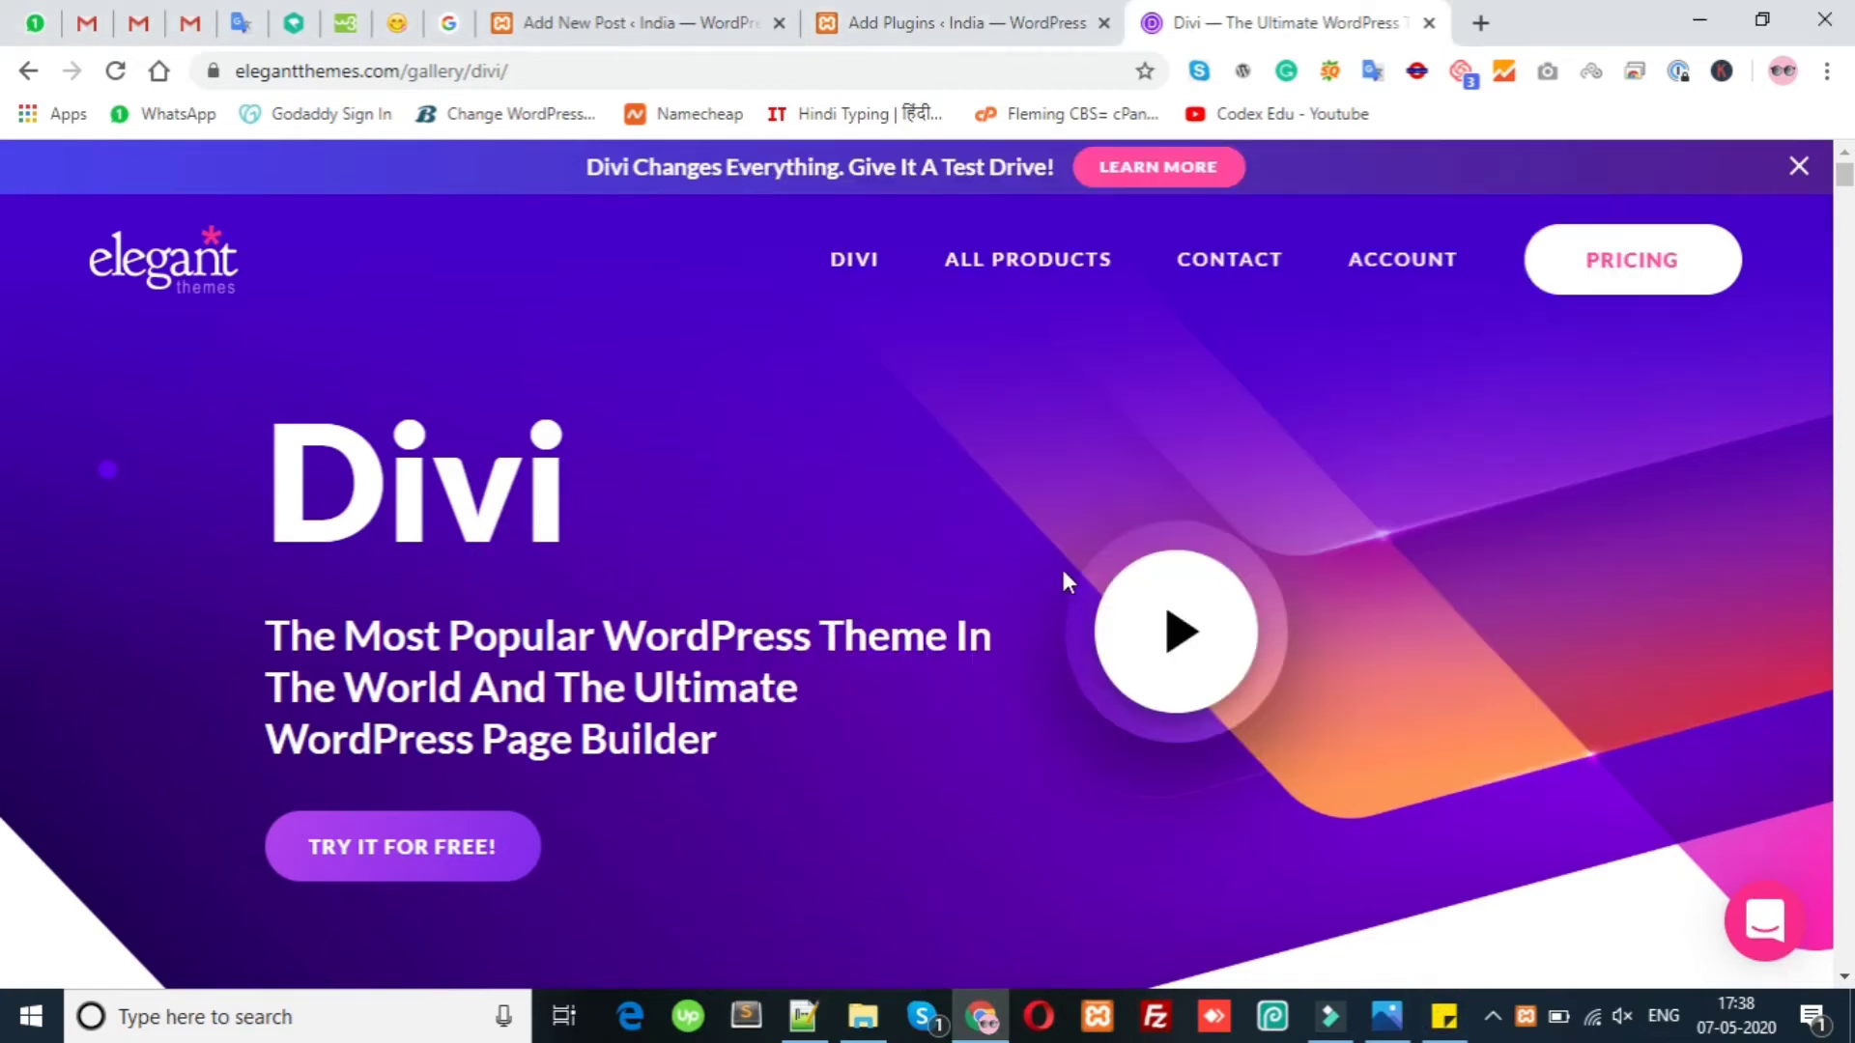
scroll(1583, 549, "down", 10)
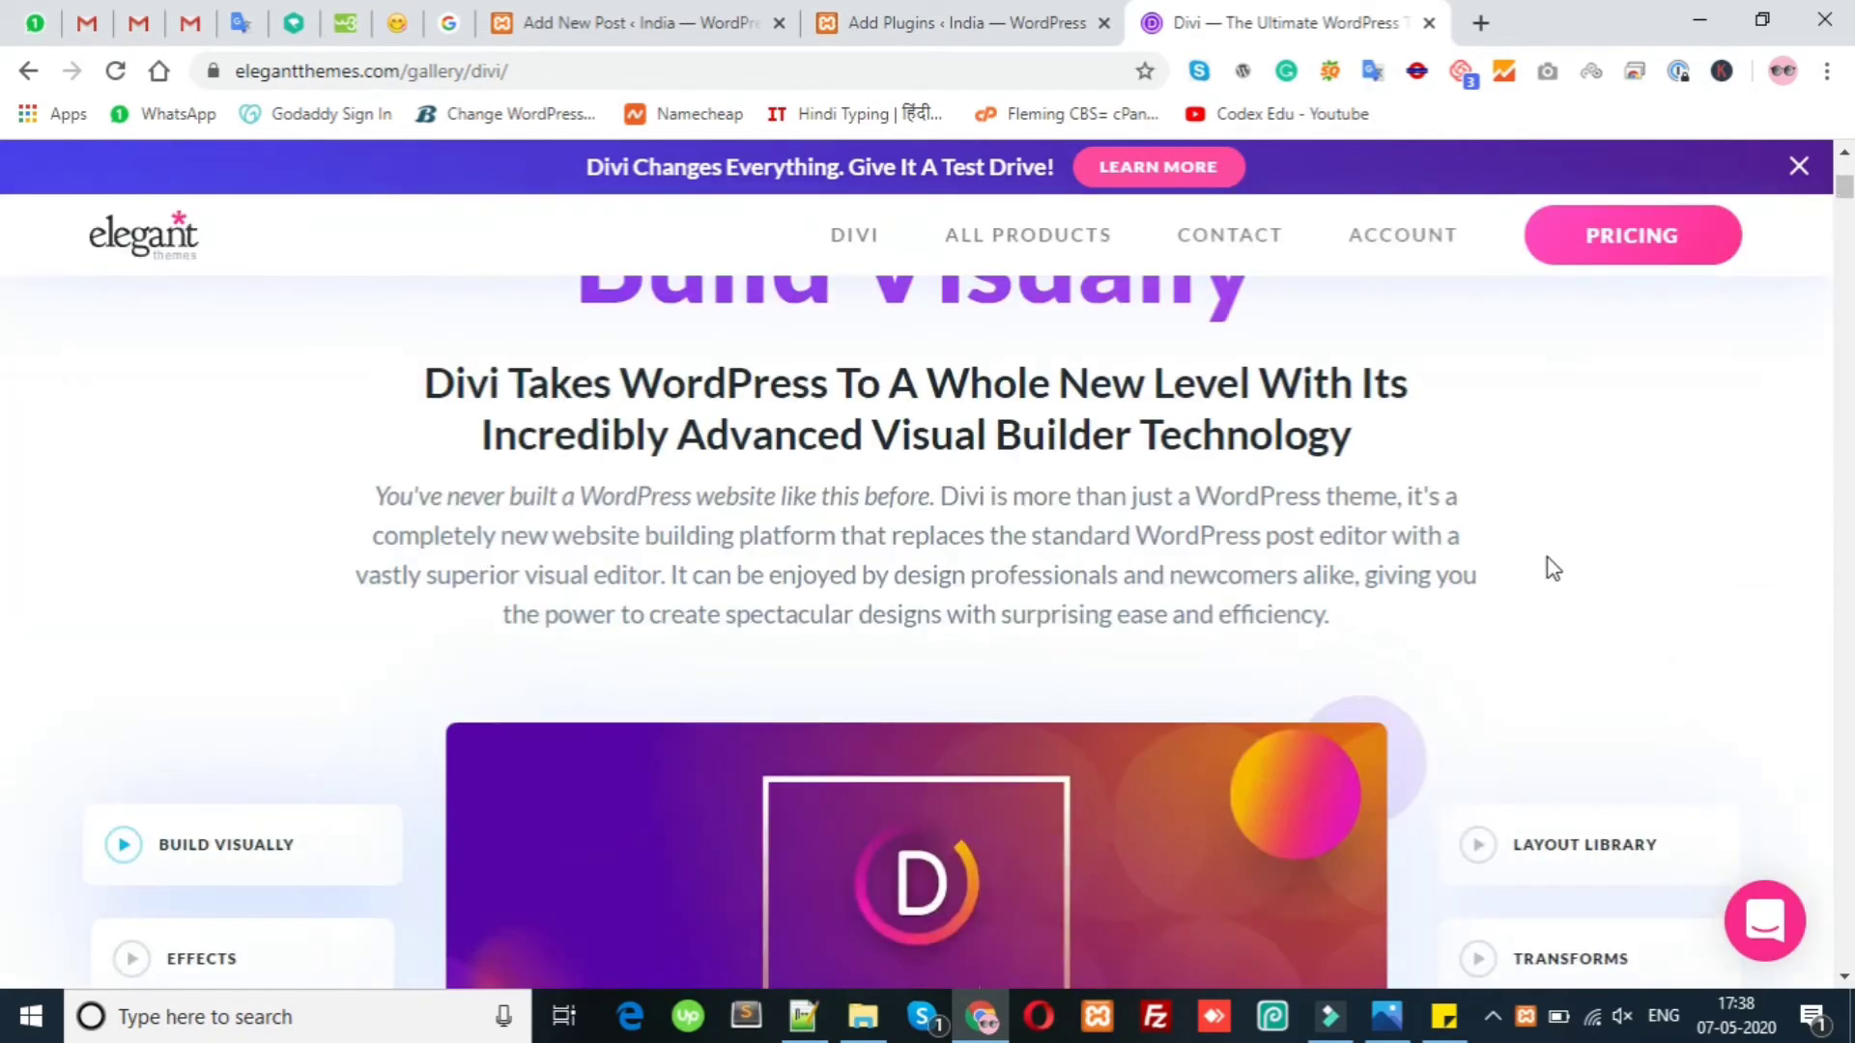
scroll(1811, 304, "down", 8)
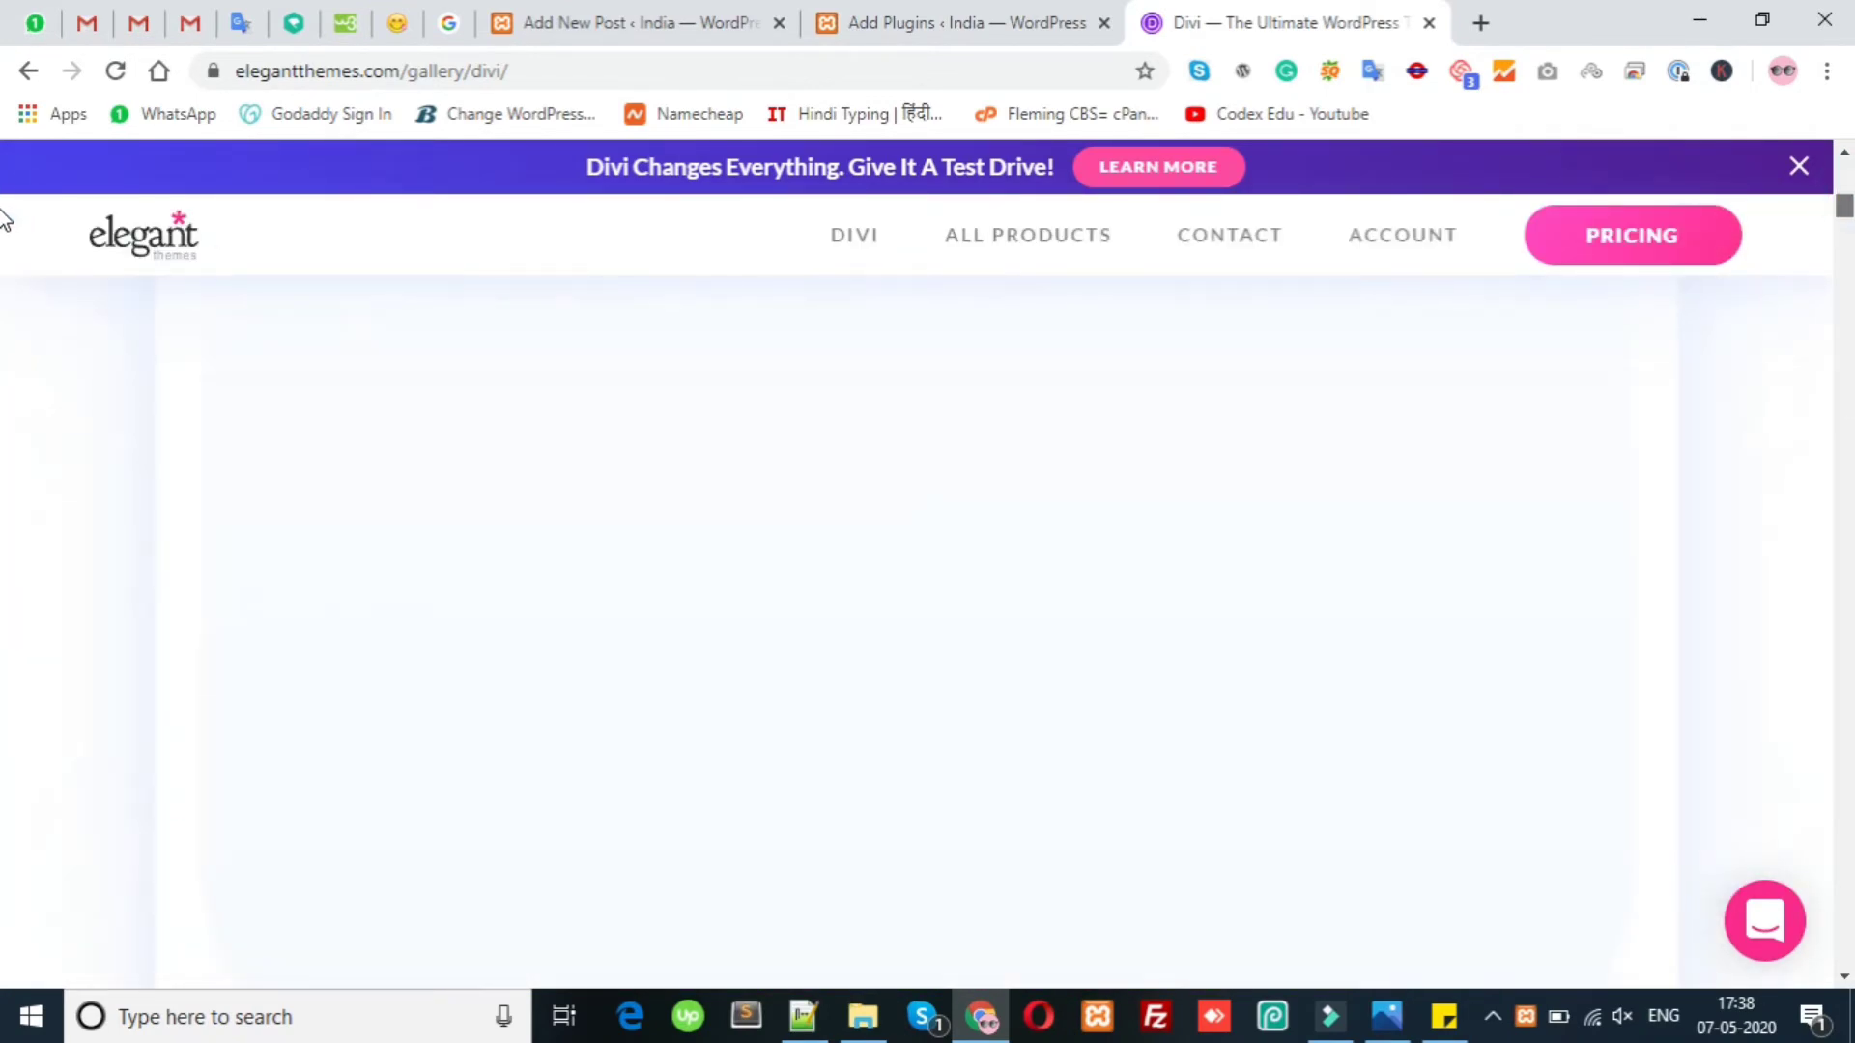
scroll(1759, 402, "up", 5)
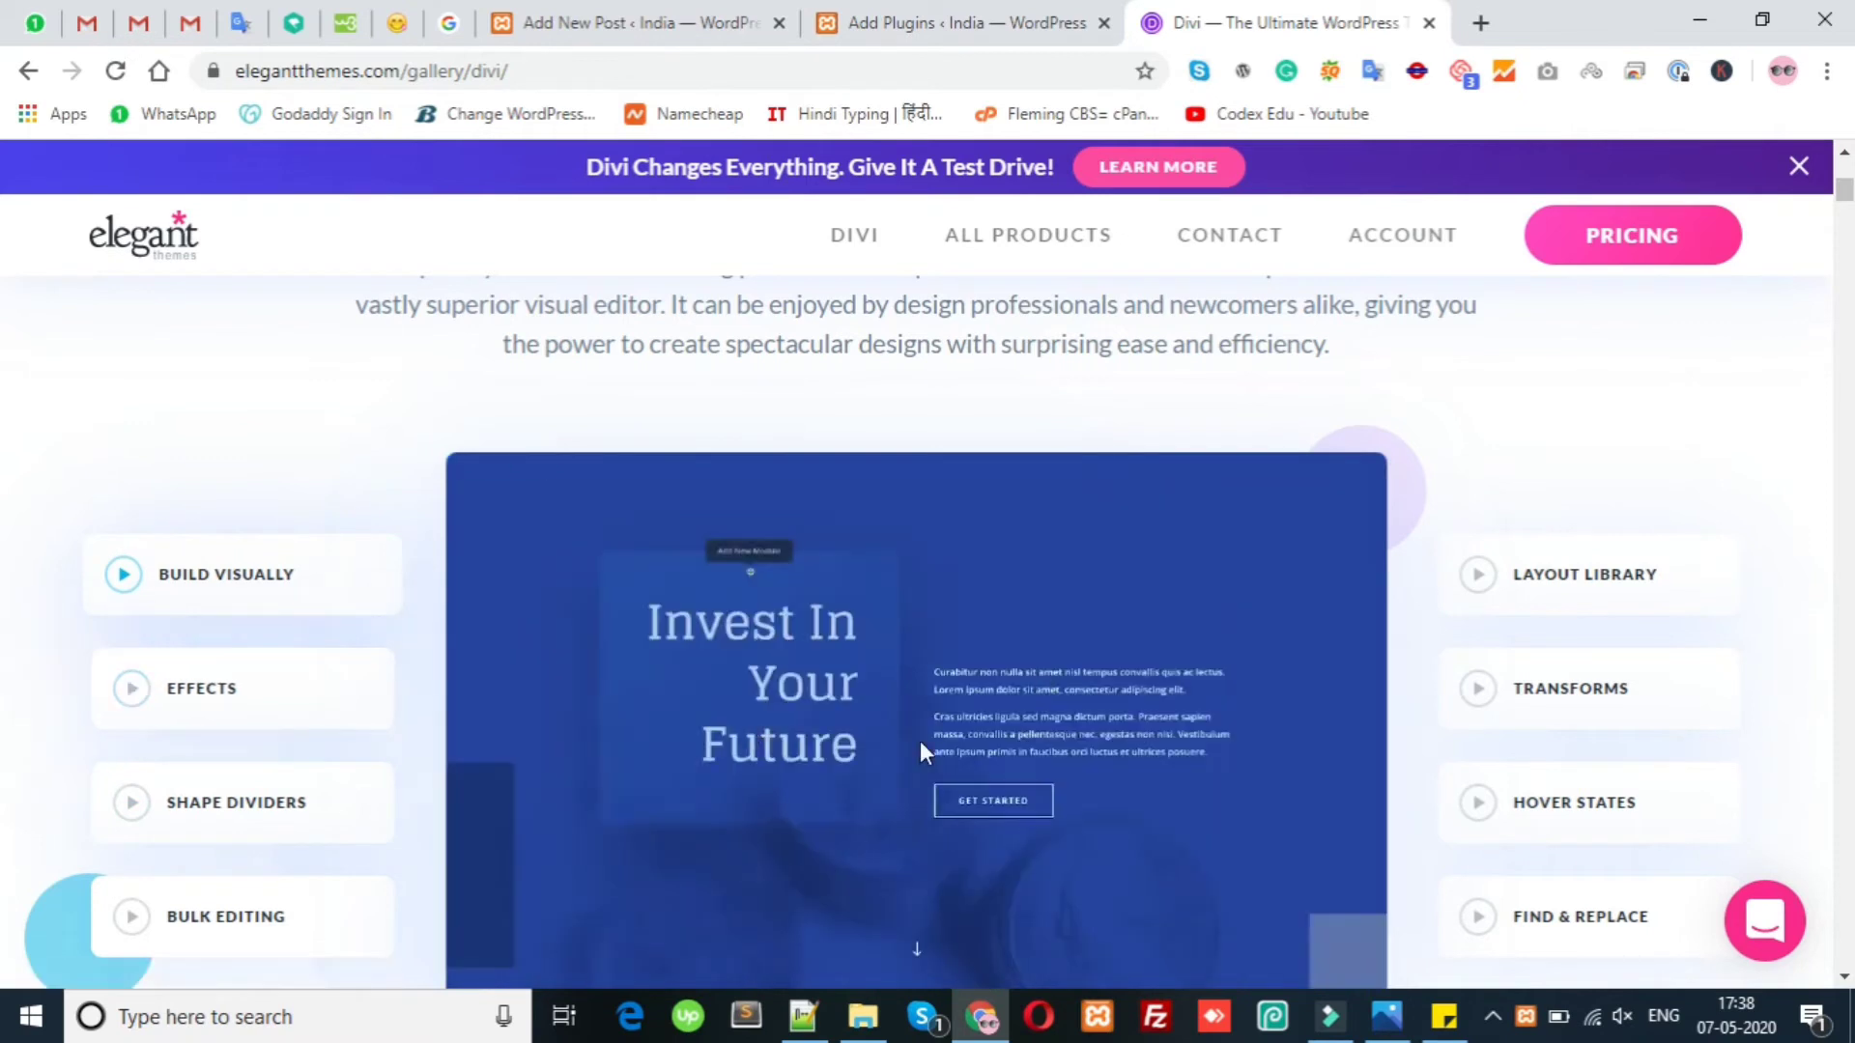
left_click_drag(1845, 189, 1847, 200)
scroll(1710, 455, "down", 3)
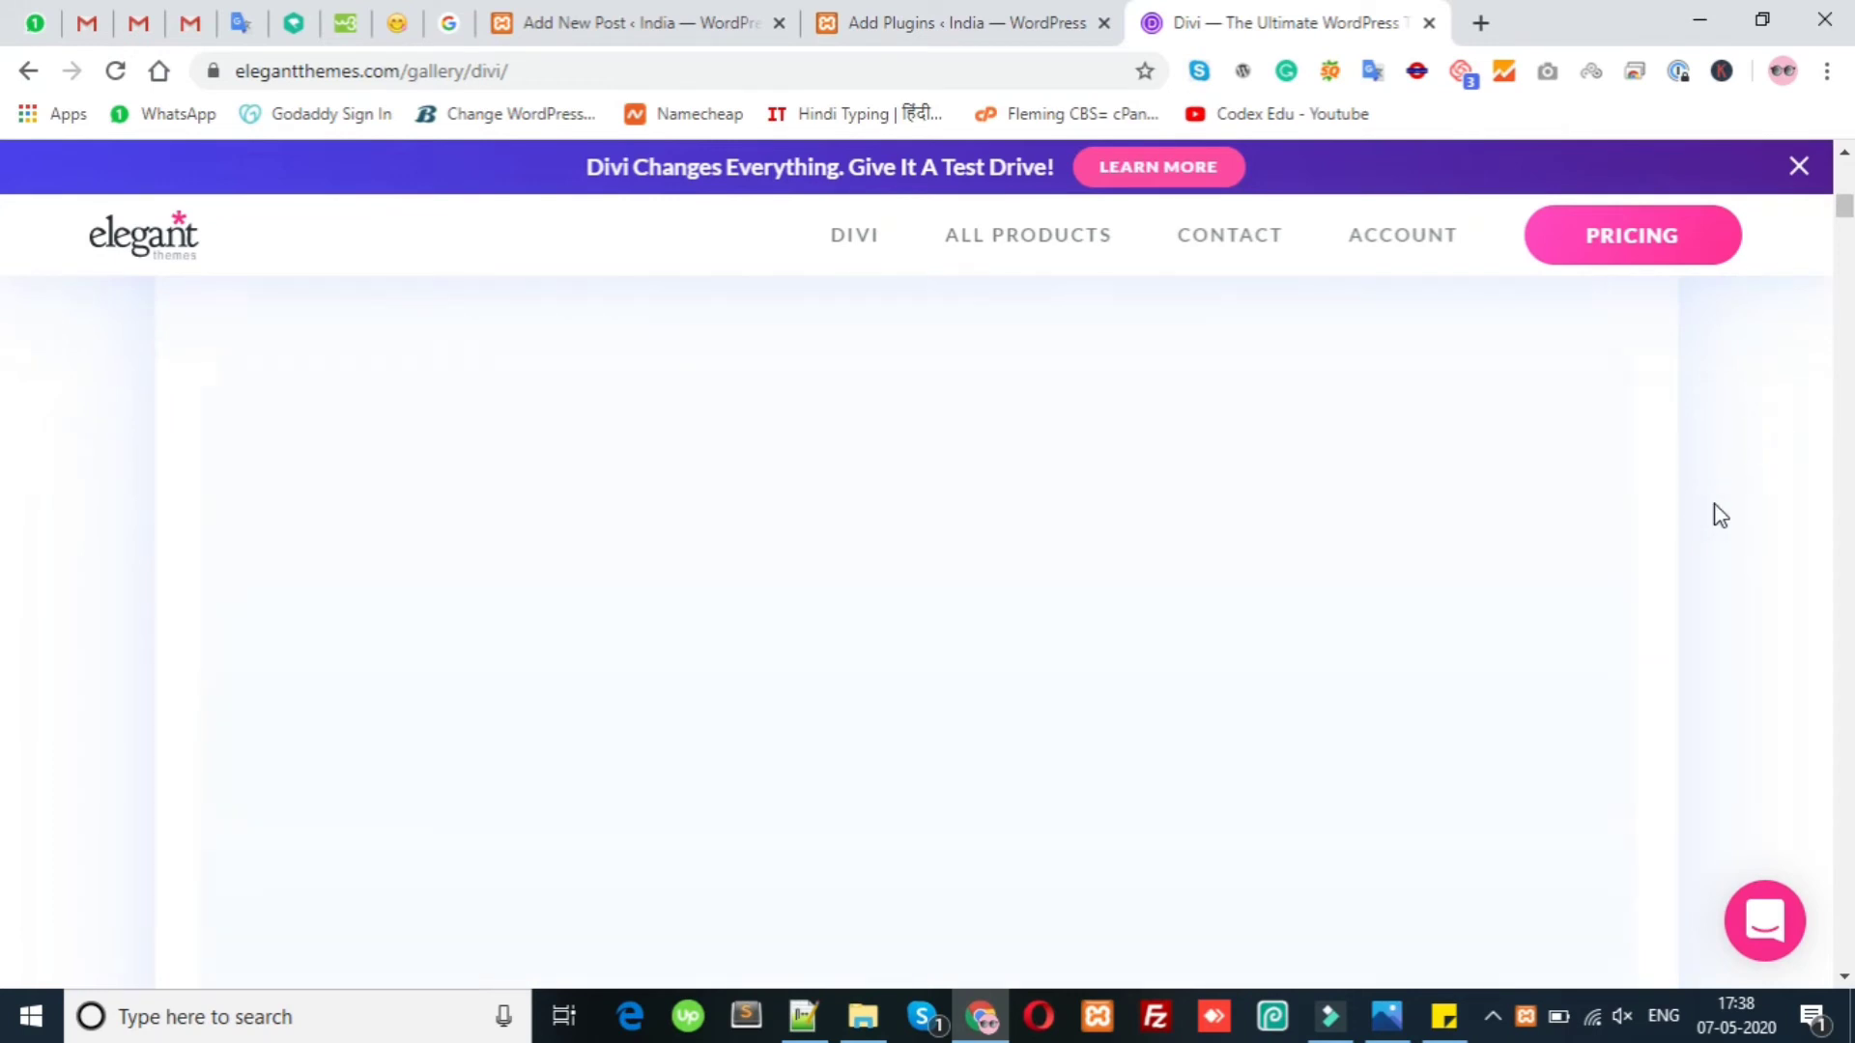
scroll(1720, 527, "down", 10)
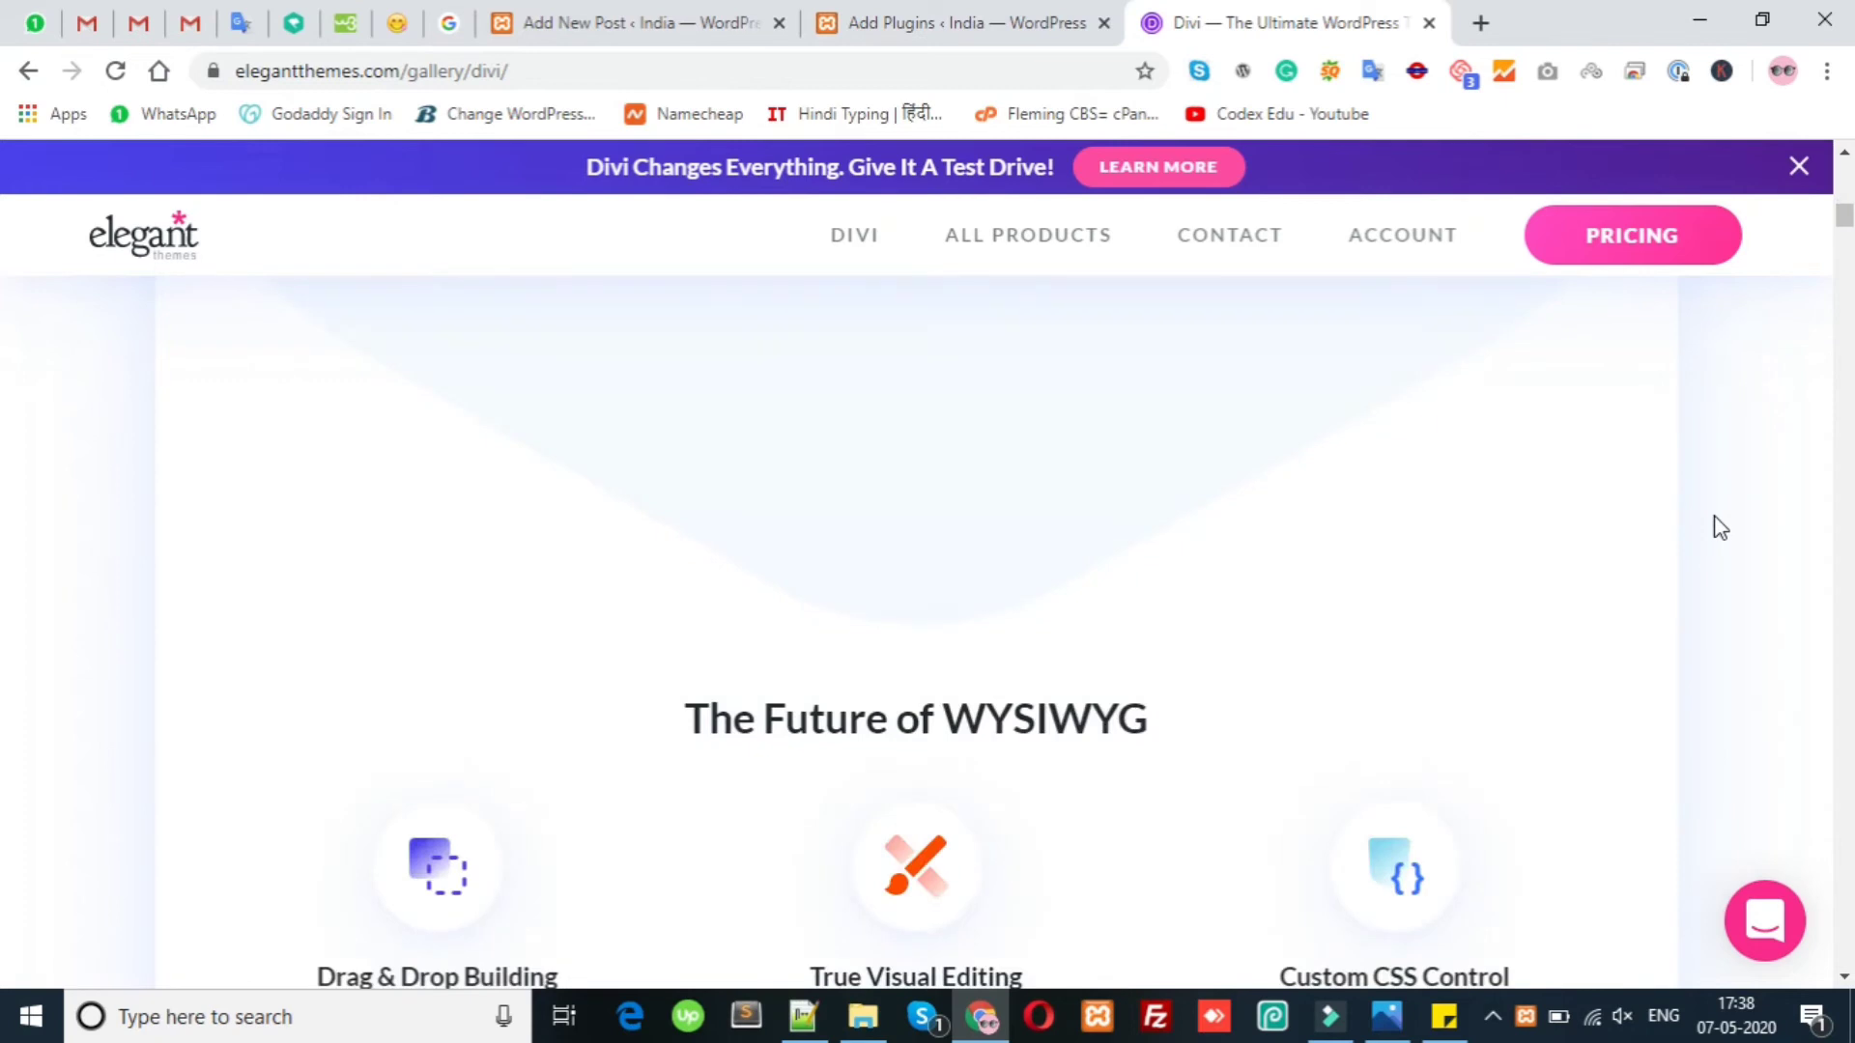
scroll(1720, 526, "down", 3)
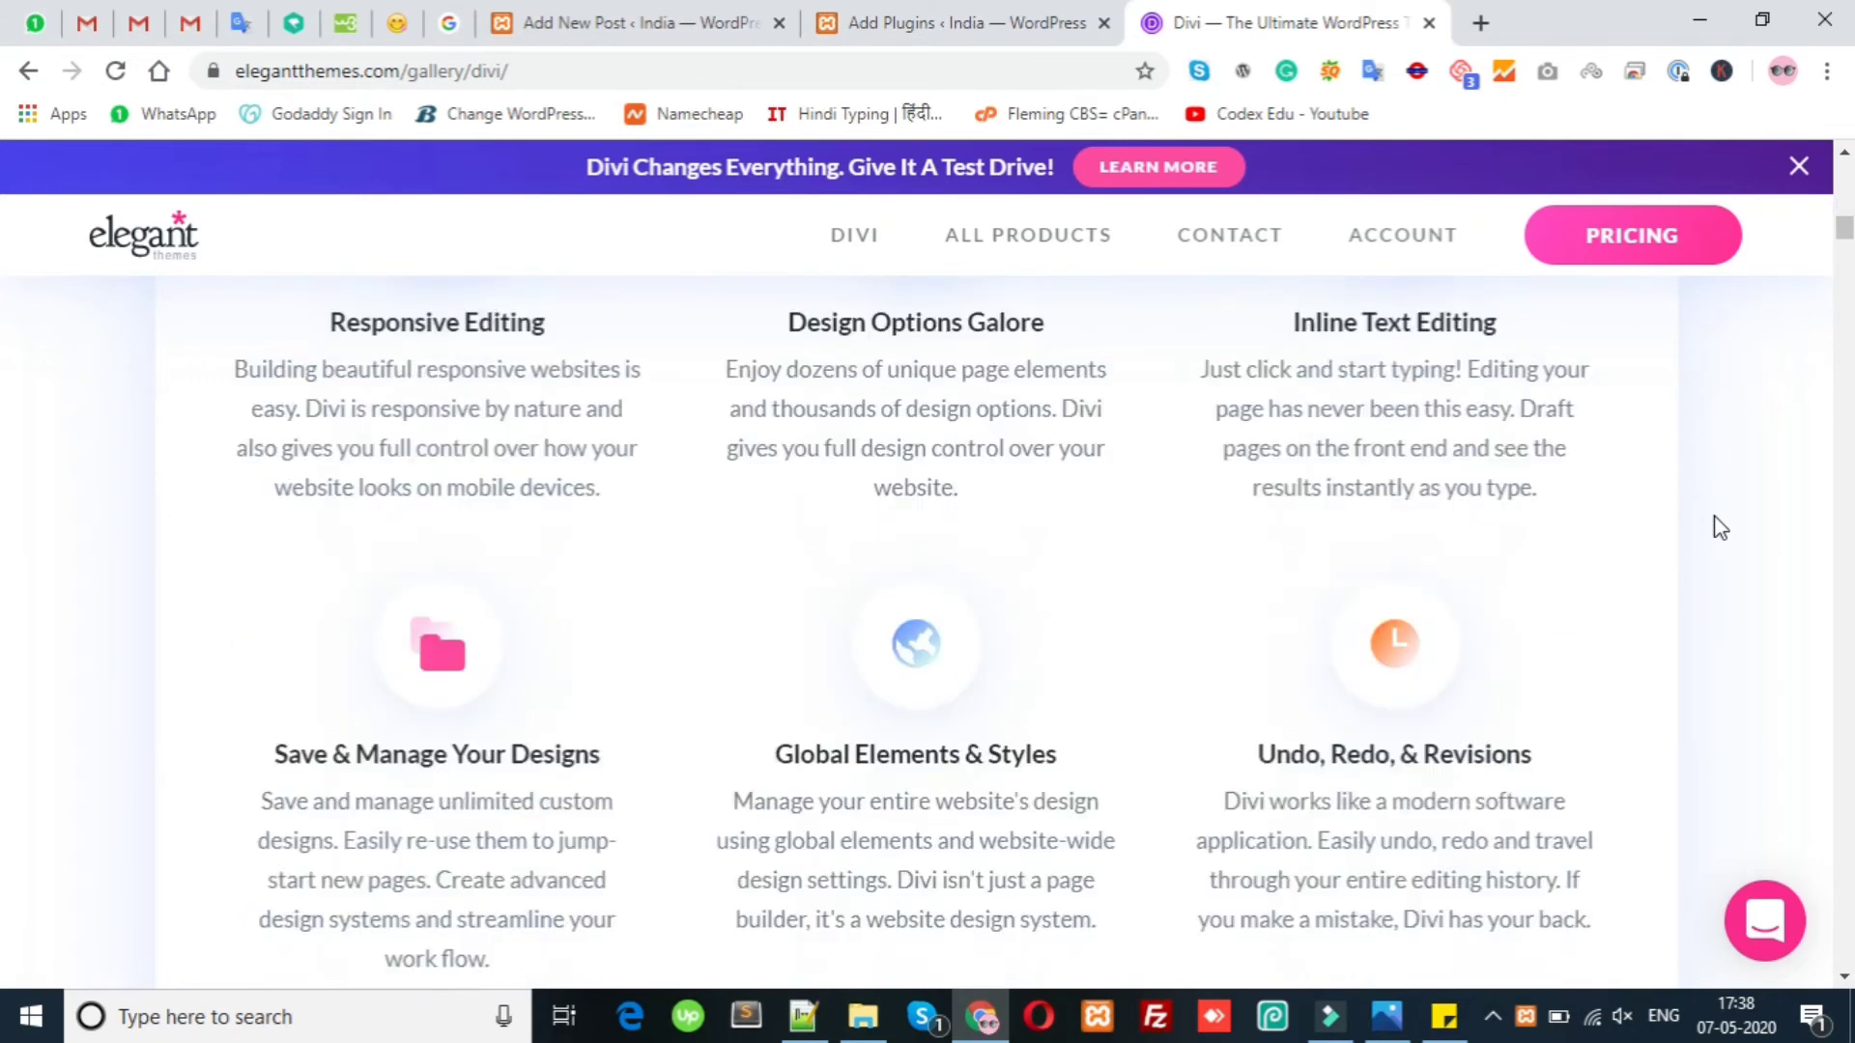
Search the plugin directory on the WordPress Add Plugins page for "Elegant Themes Divi Builder".
left_click(908, 24)
triple_click(1577, 394)
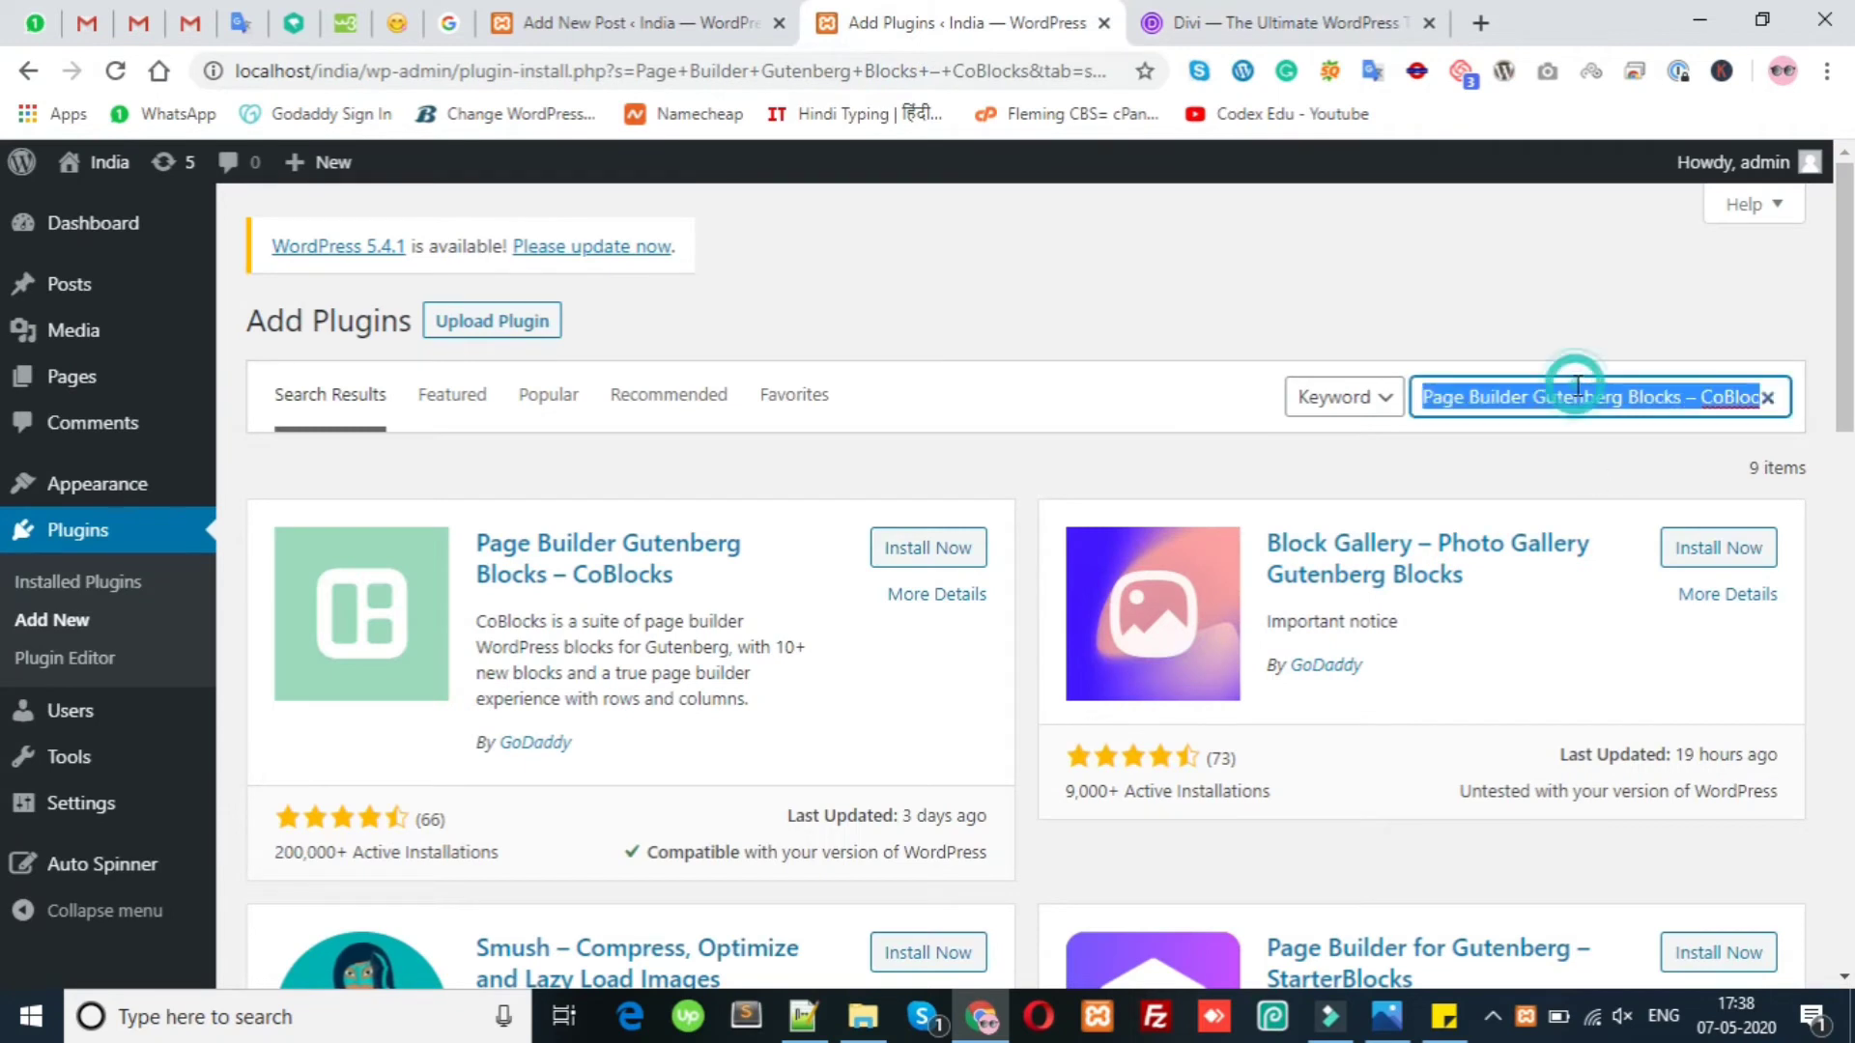
key("BackSpace")
right_click(1575, 392)
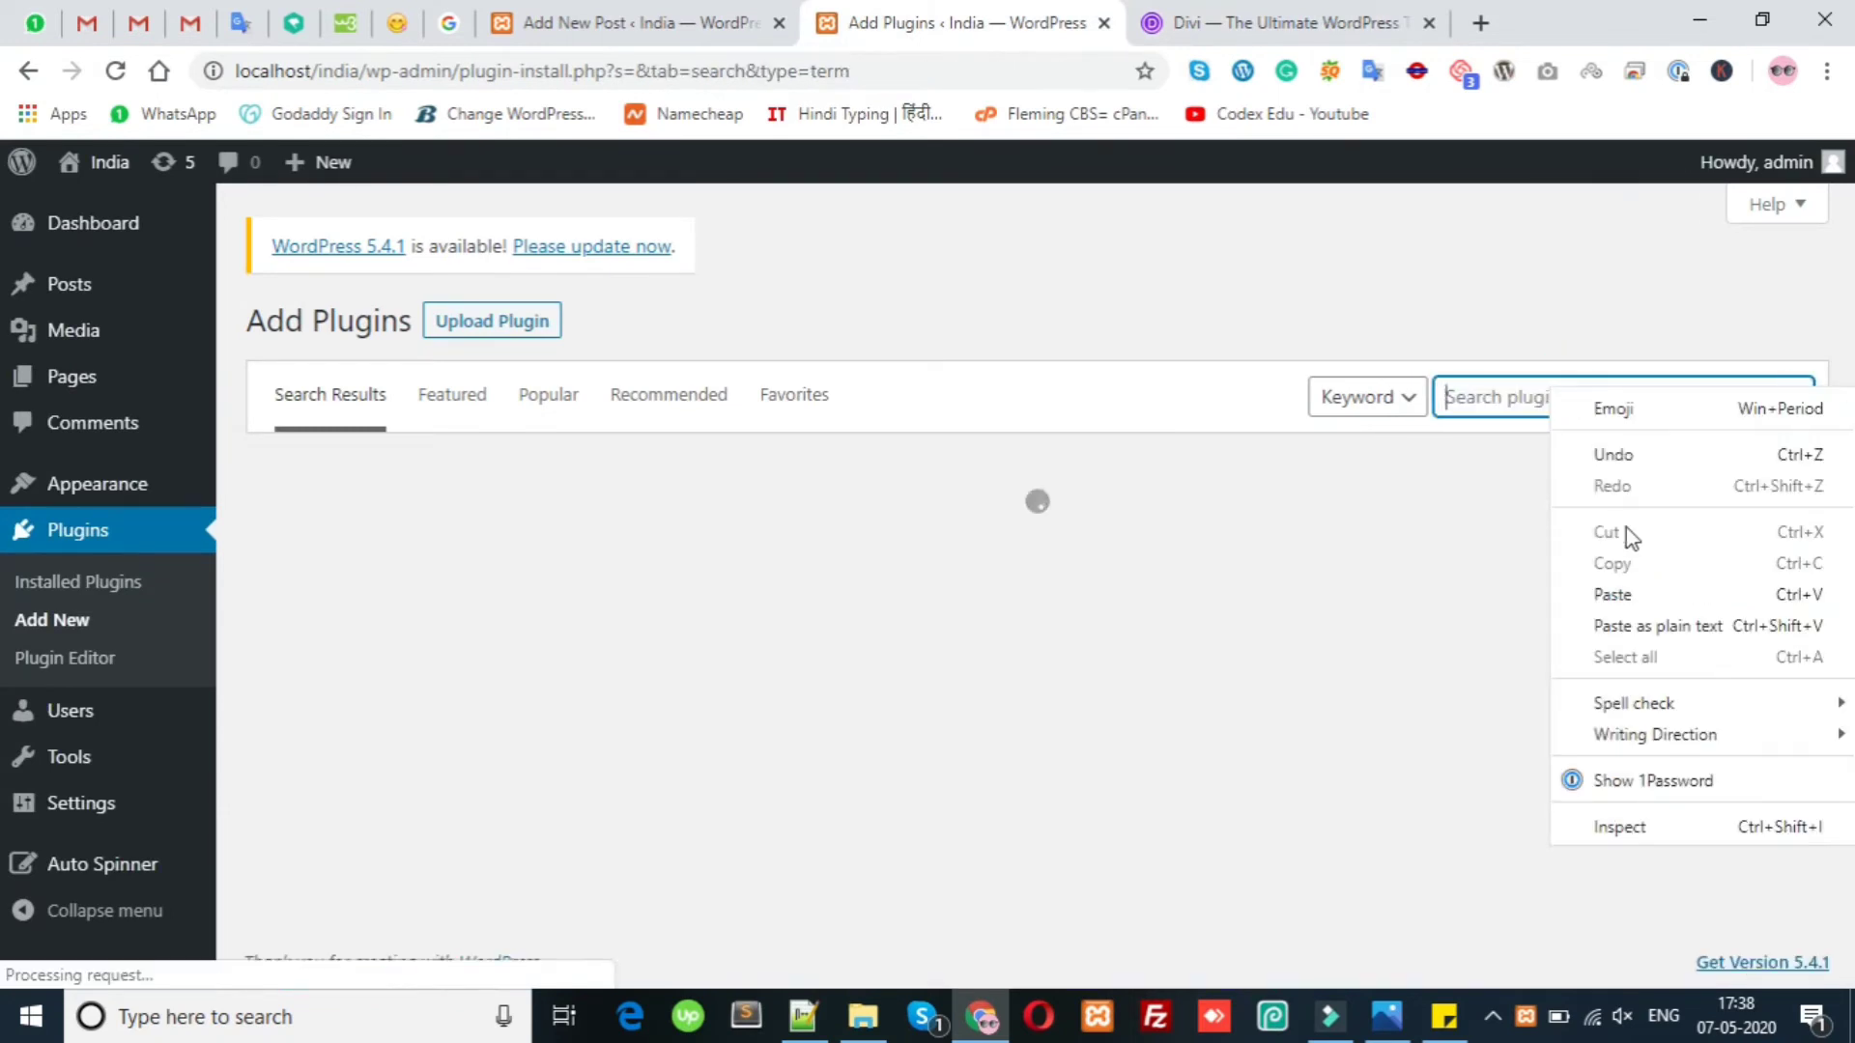
left_click(1625, 624)
left_click(1530, 266)
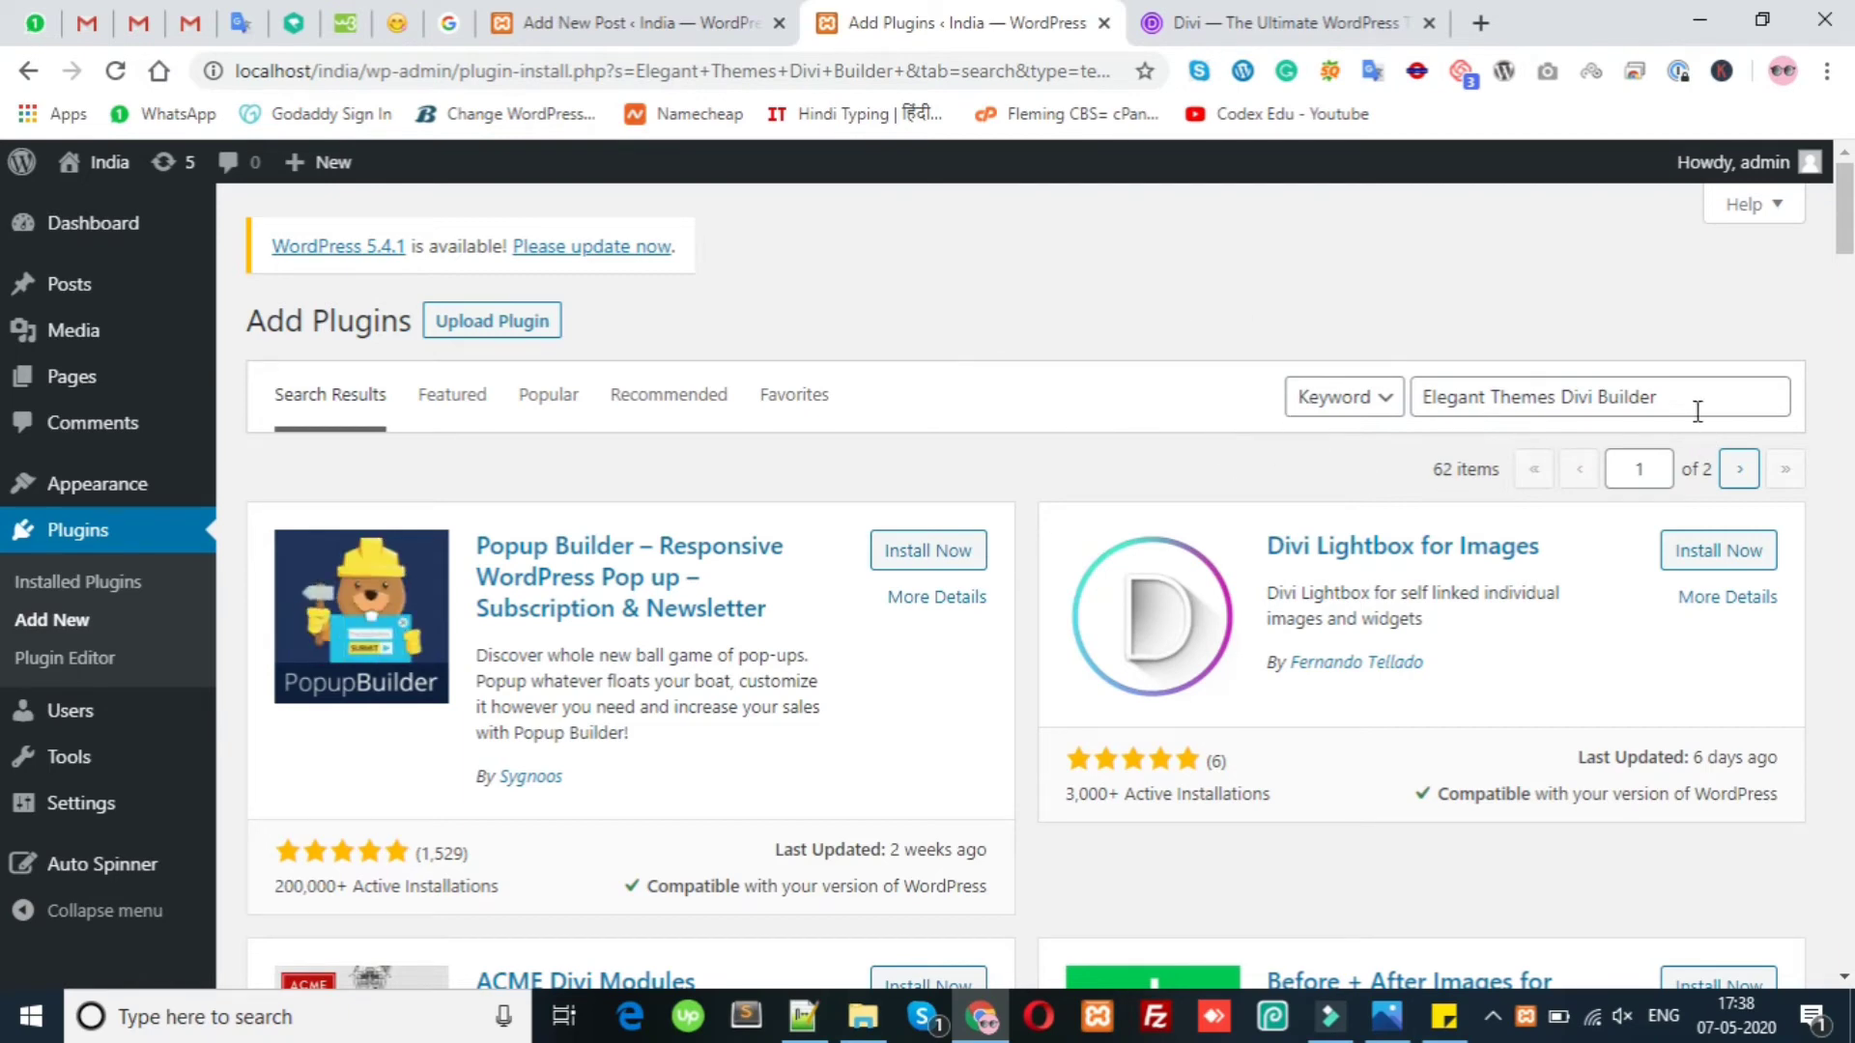
Examine the "Elegant Themes Divi Builder" search results to see whether the Divi Builder plugin is among the listed plugins.
left_click_drag(1685, 395, 1035, 401)
left_click(1035, 402)
scroll(927, 580, "down", 2)
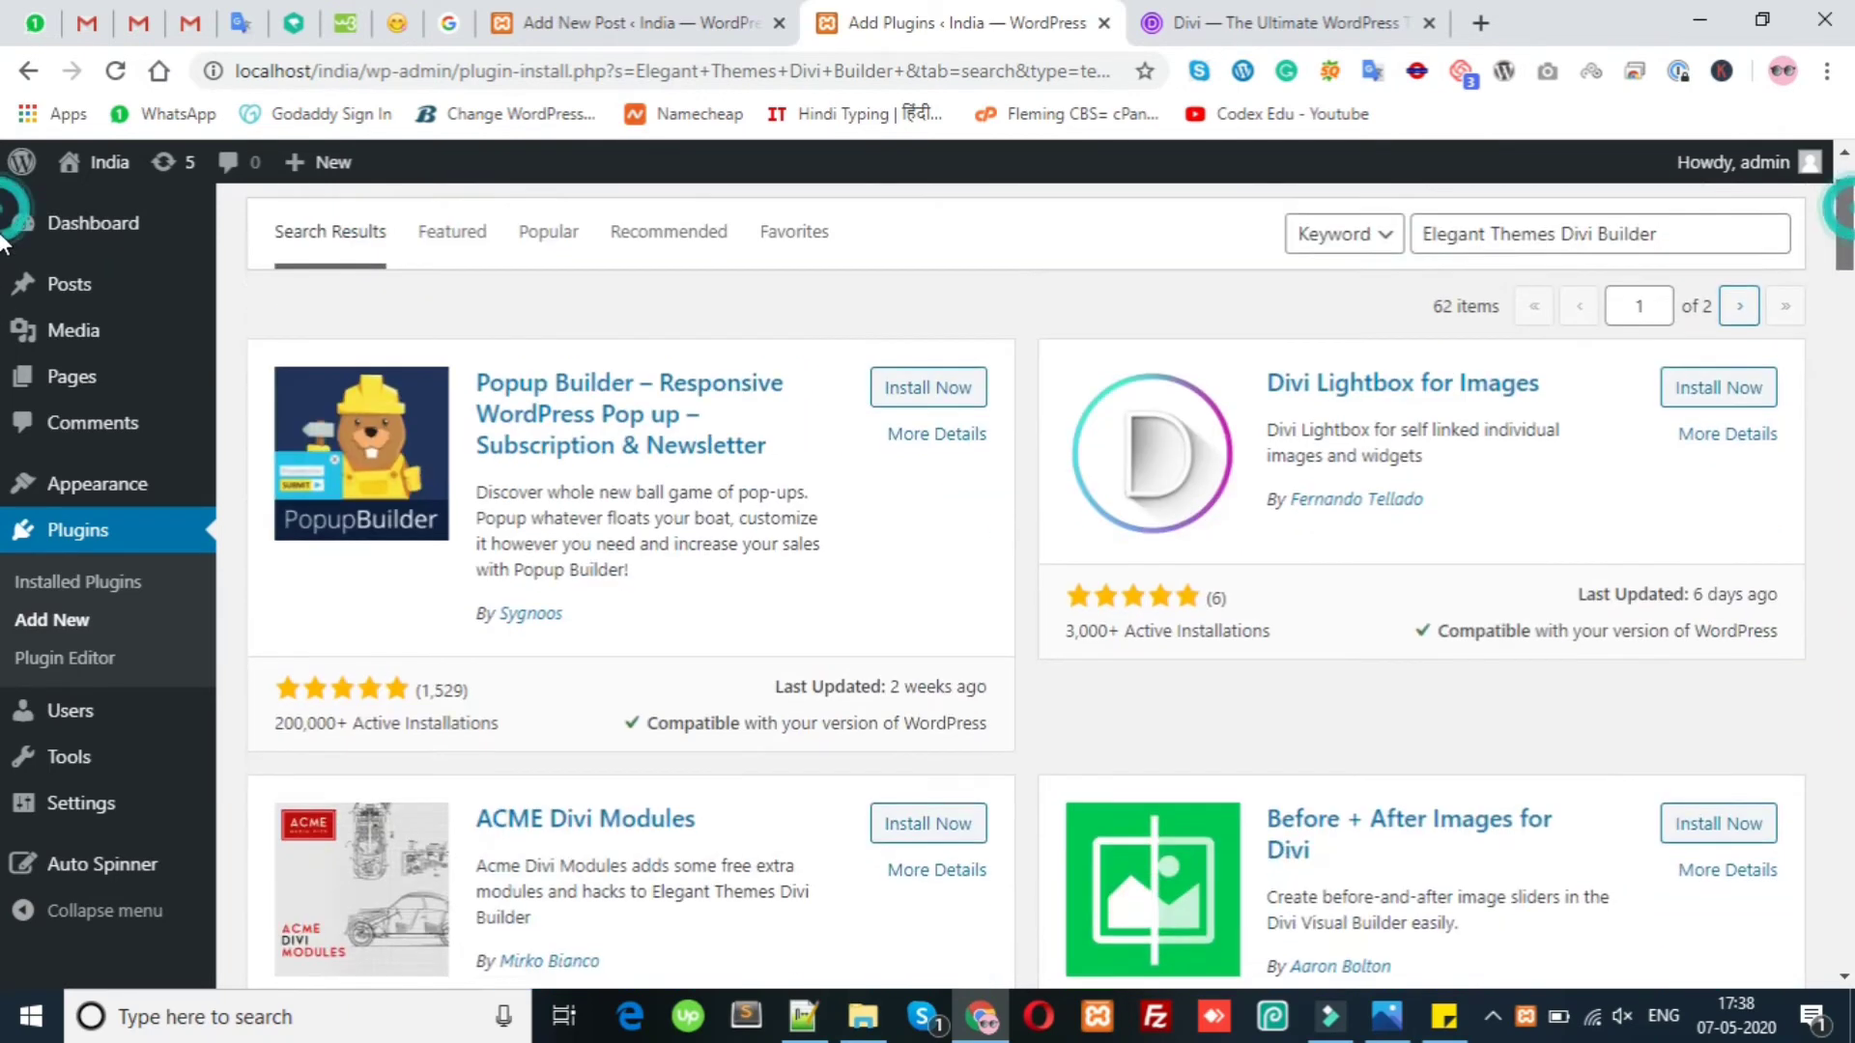
scroll(1486, 309, "down", 2)
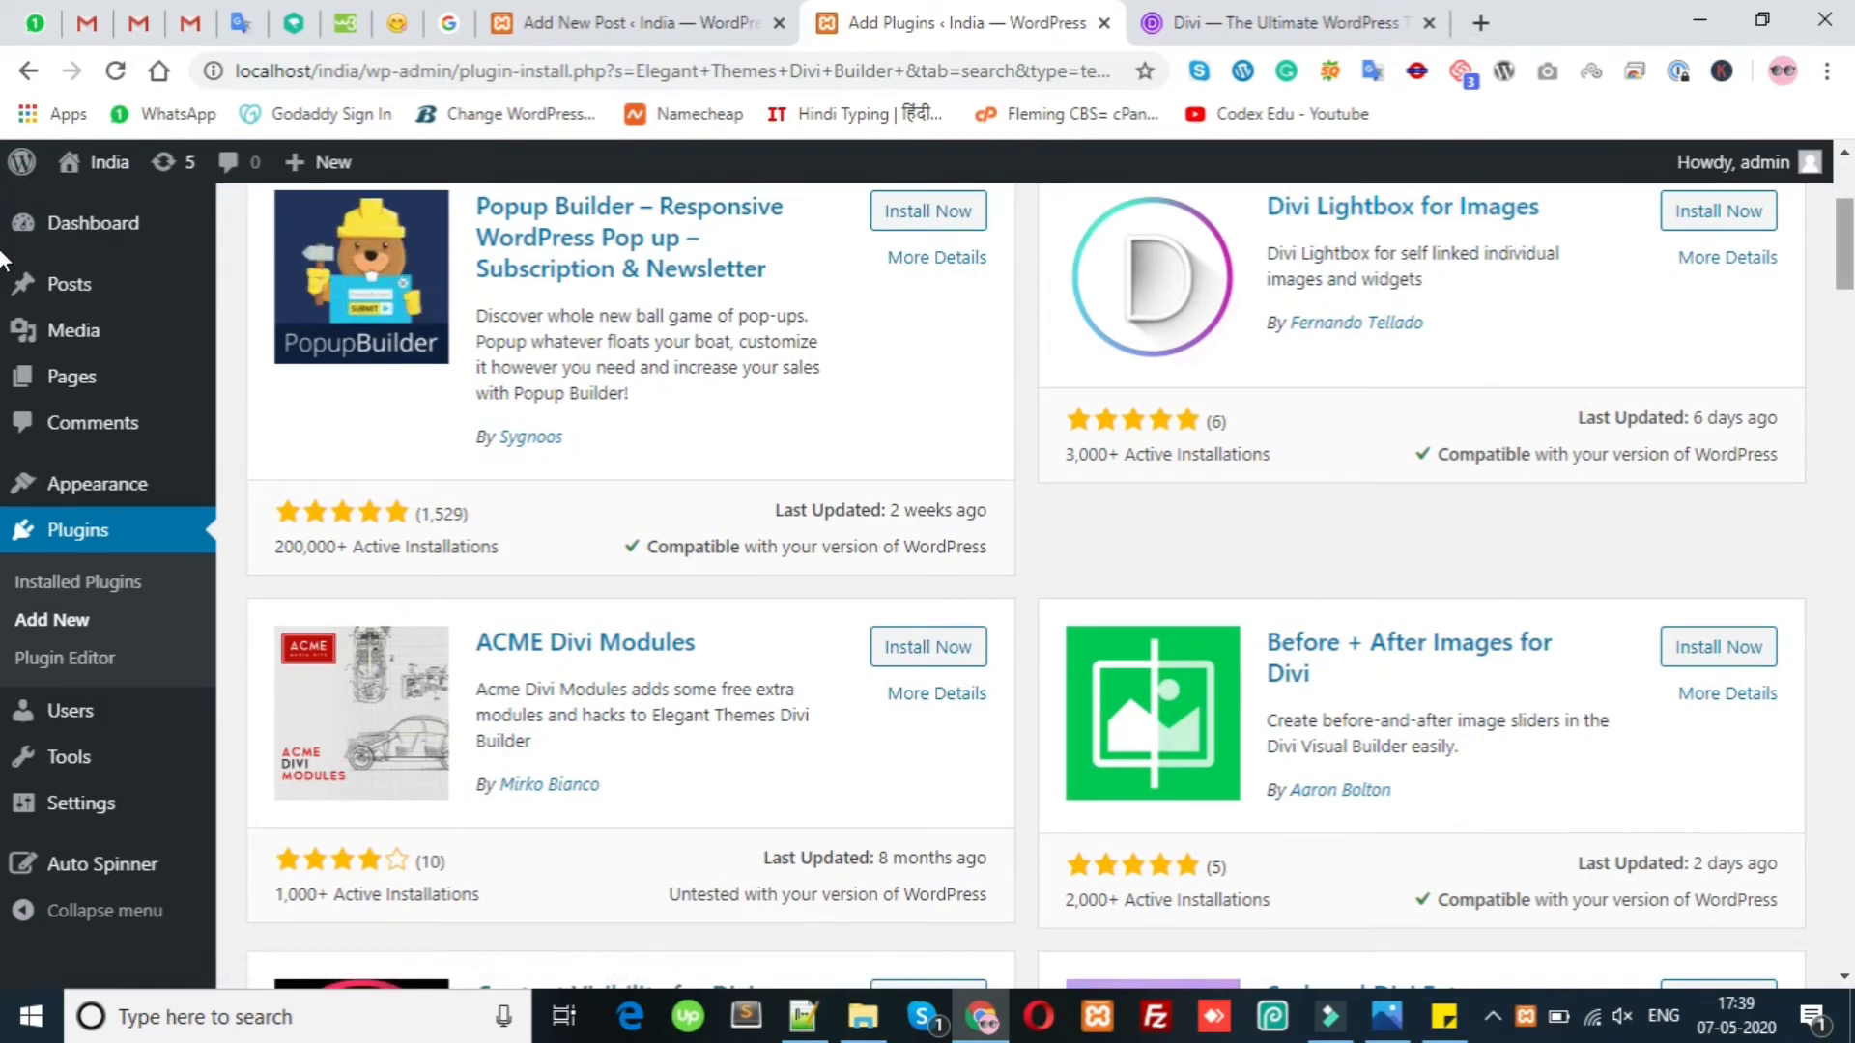
scroll(1840, 242, "up", 1)
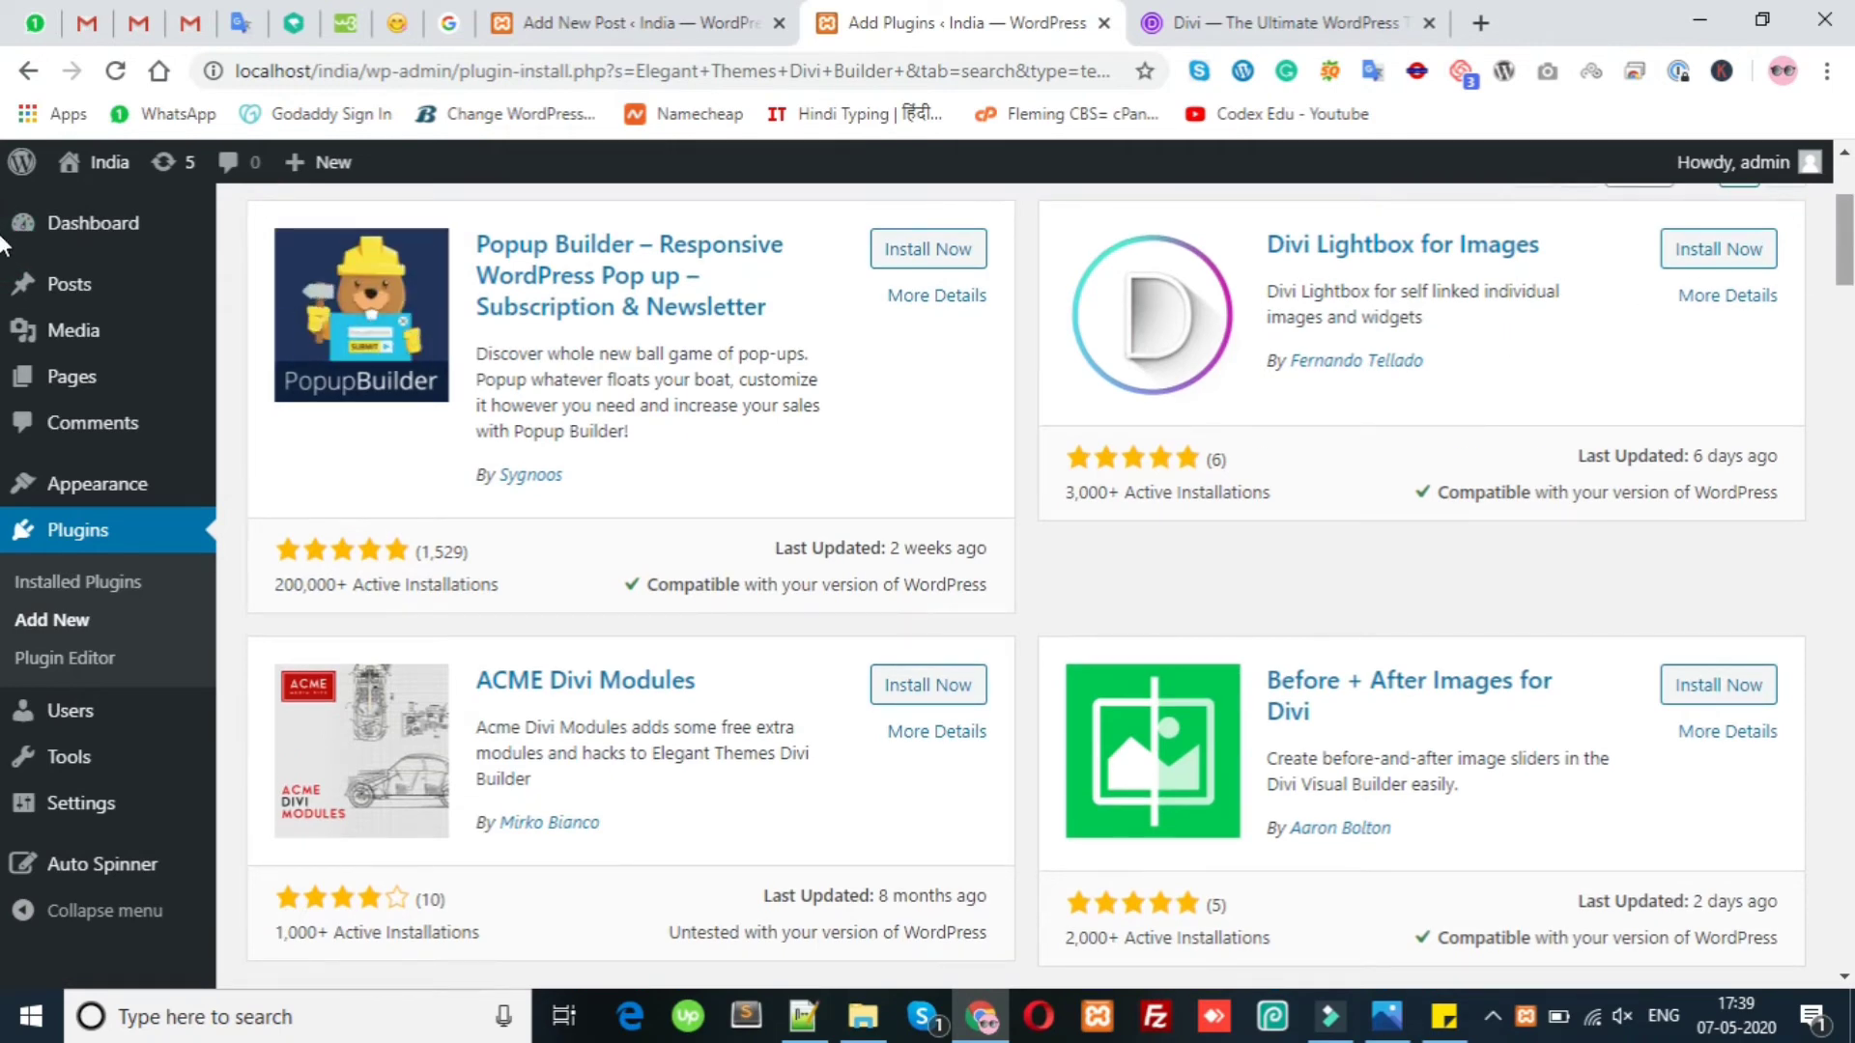
scroll(3, 280, "down", 3)
scroll(3, 280, "down", 3)
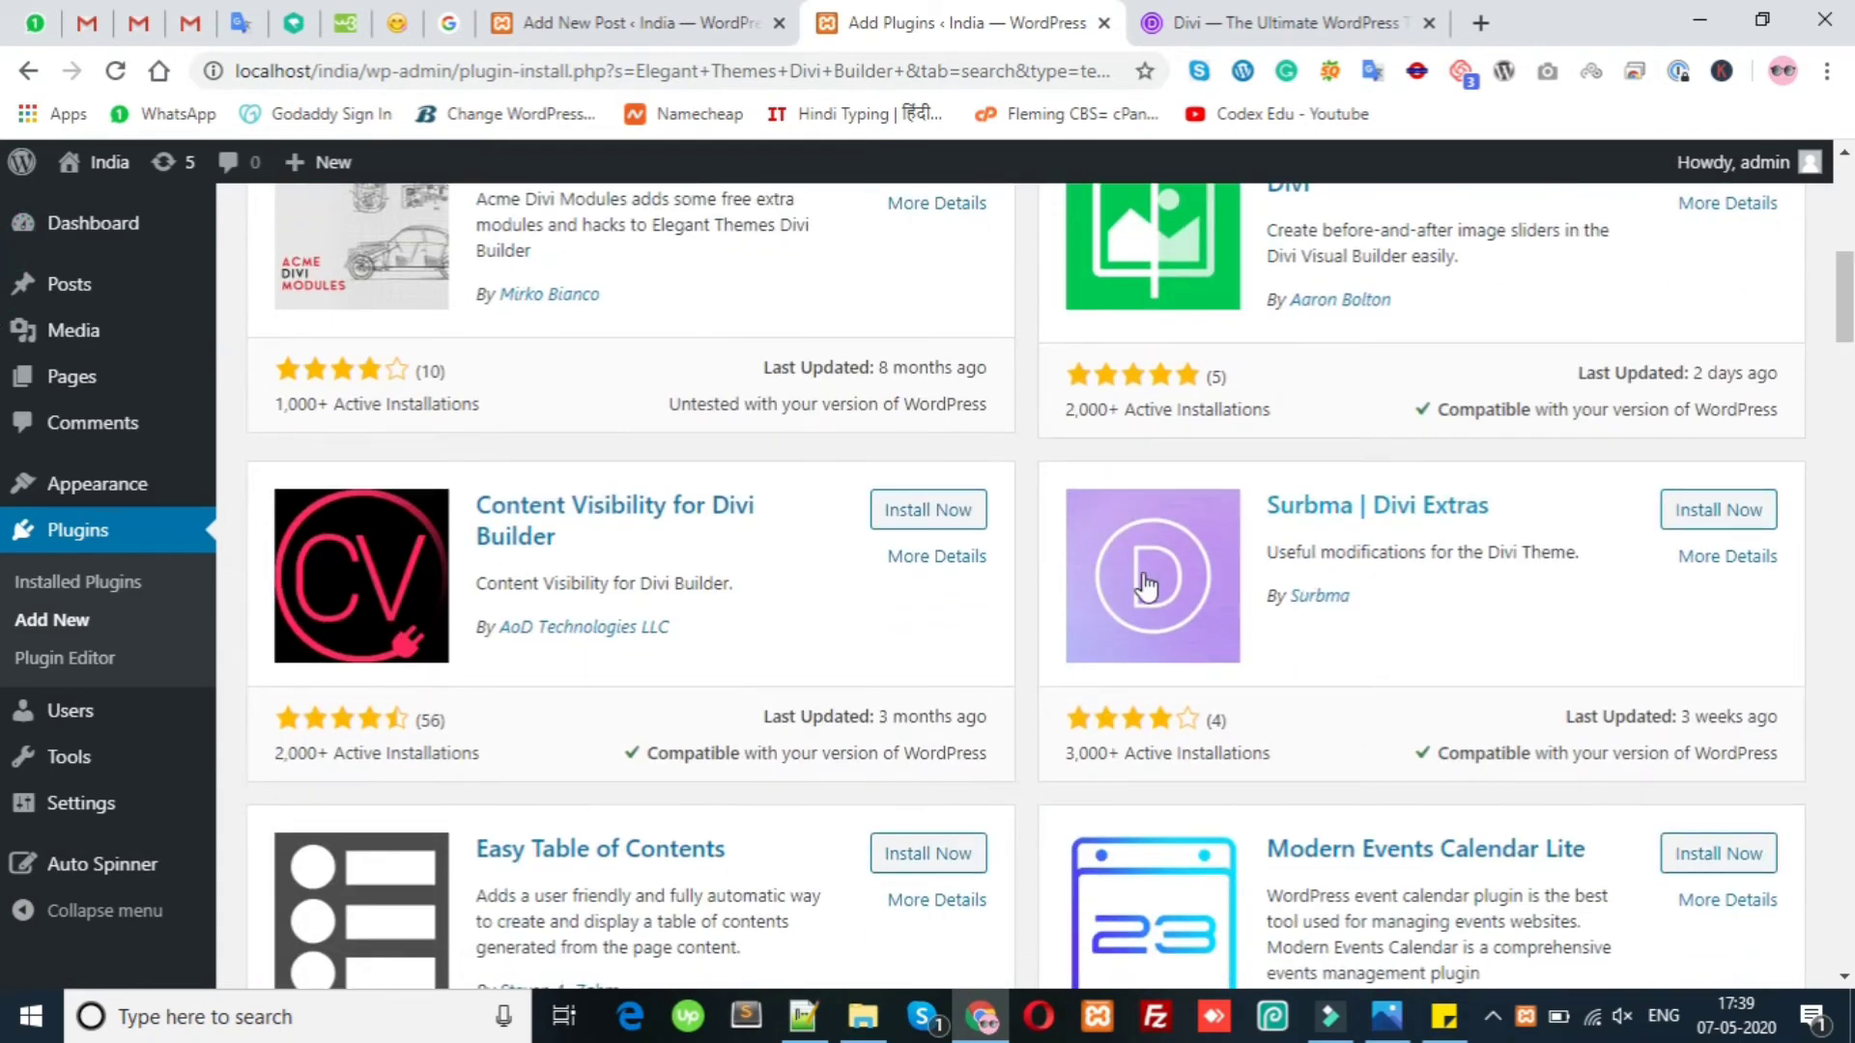
left_click_drag(1312, 553, 1507, 555)
left_click(1526, 565)
scroll(1526, 564, "down", 6)
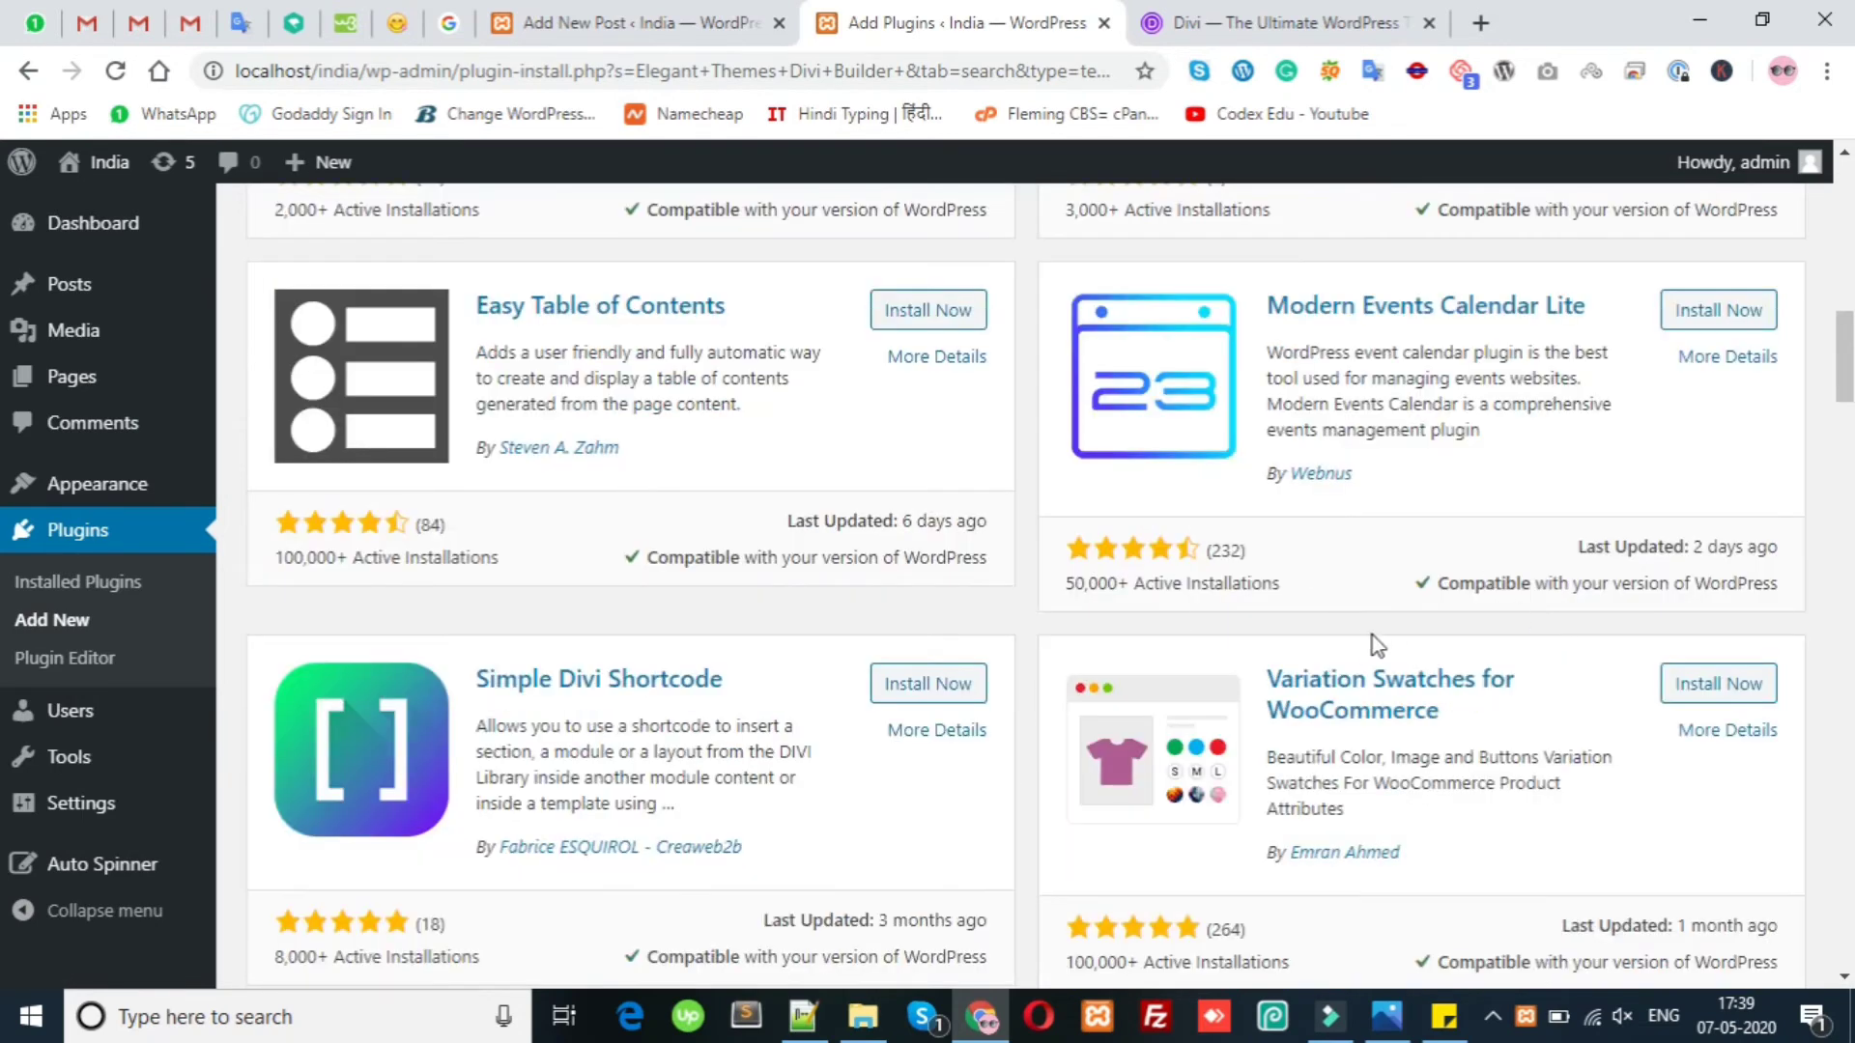
scroll(1372, 636, "down", 11)
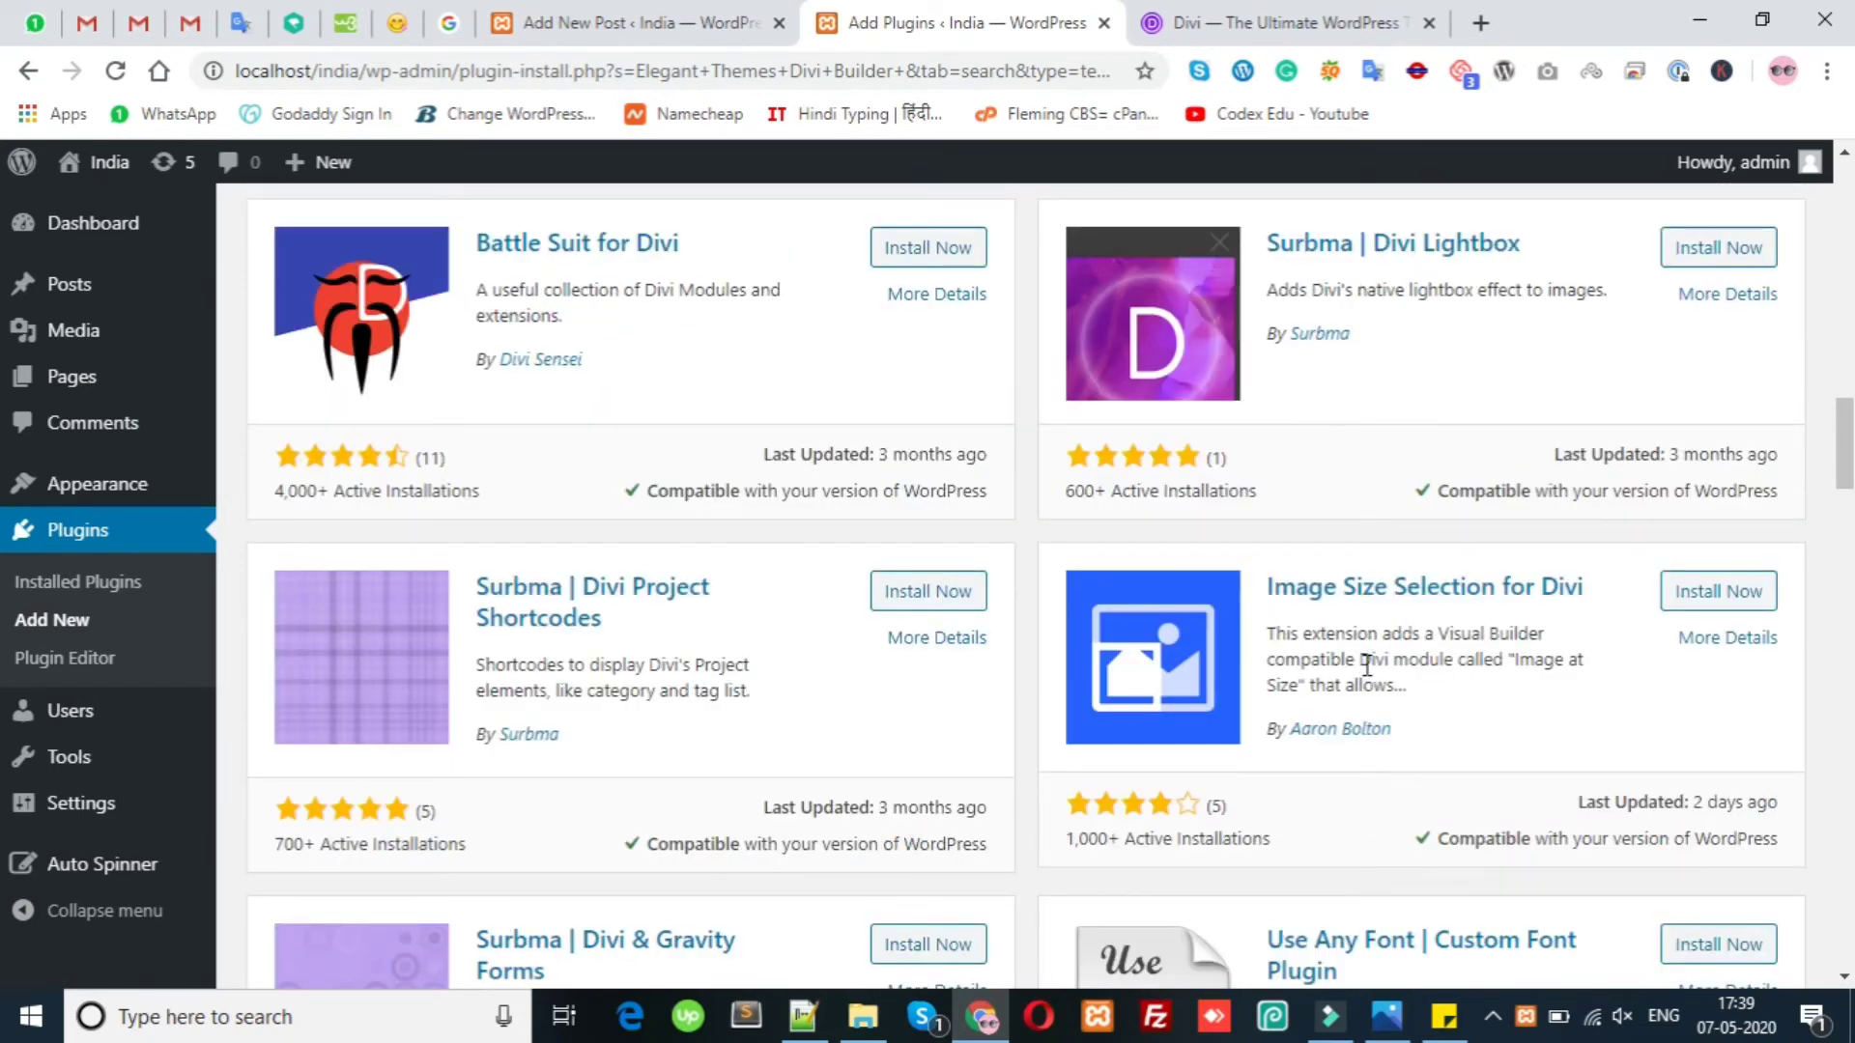
Recheck the "Design Options Galore" feature on the Divi page and return to the Divi plugin search results.
left_click(1269, 18)
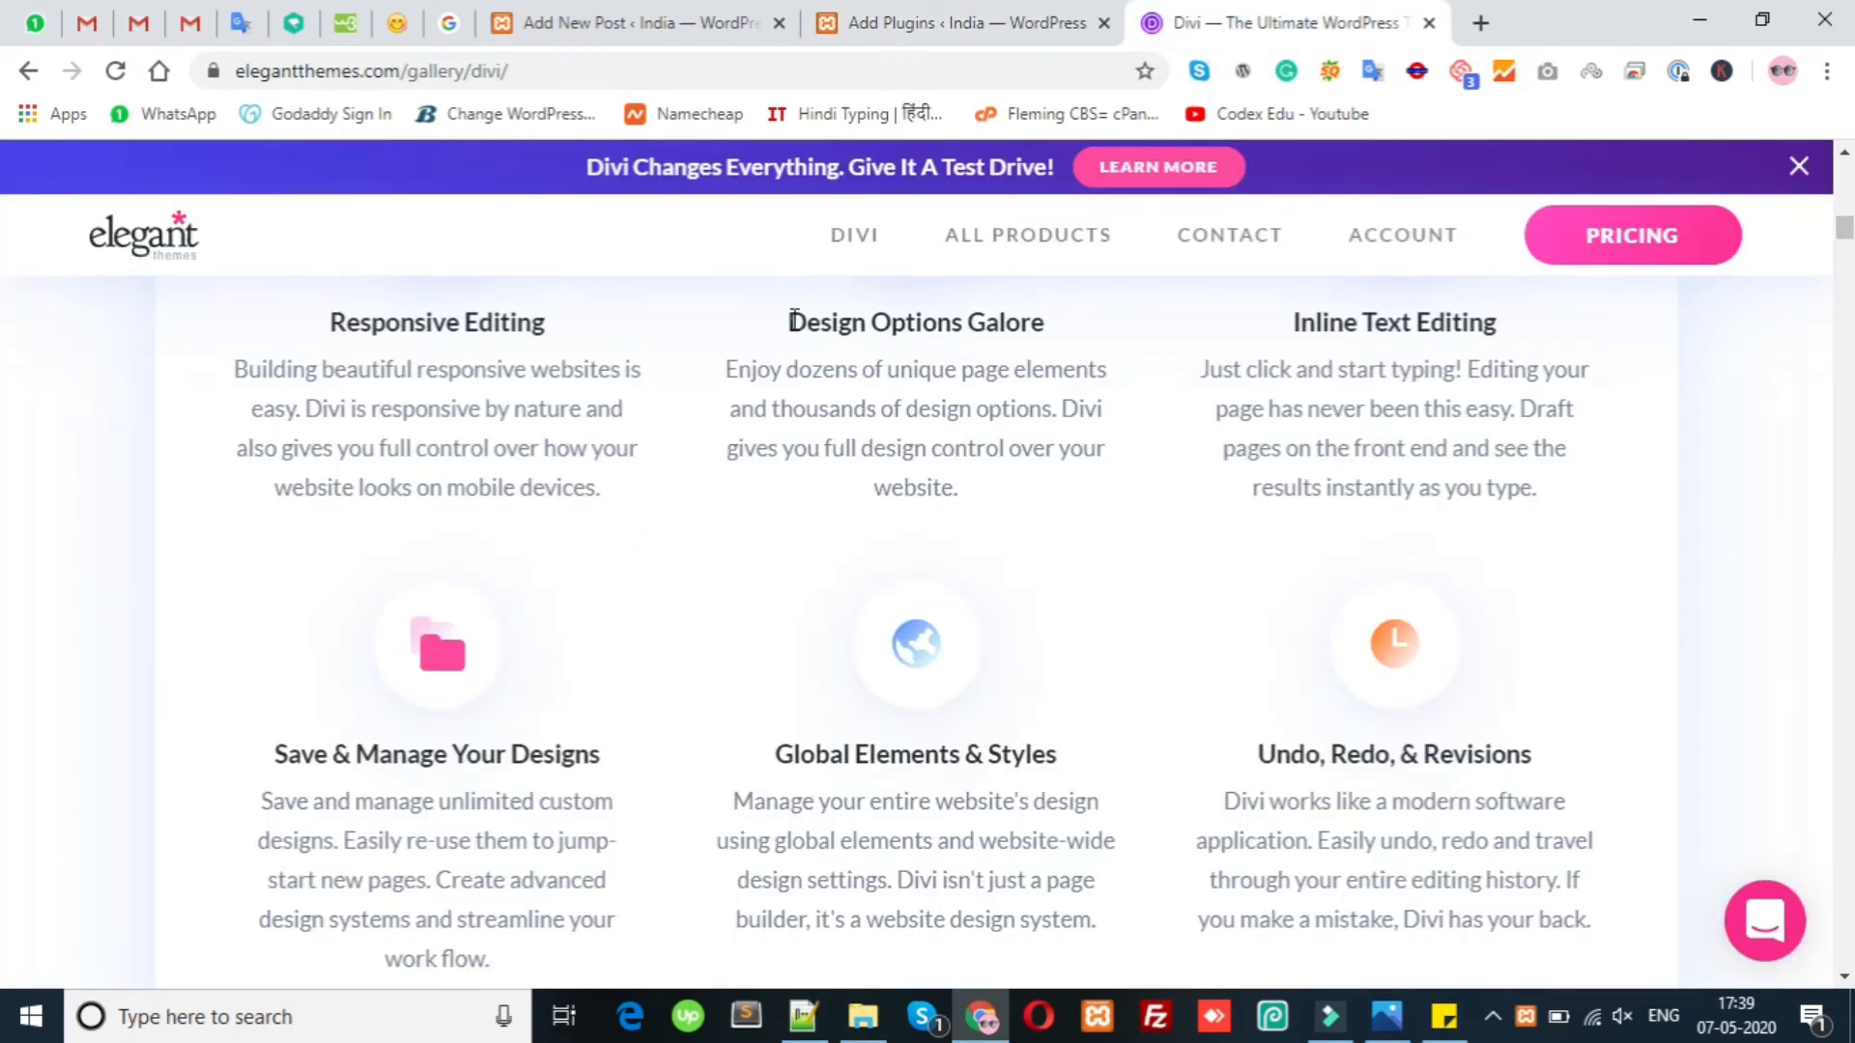
left_click_drag(791, 320, 969, 444)
left_click(976, 457)
left_click(1005, 8)
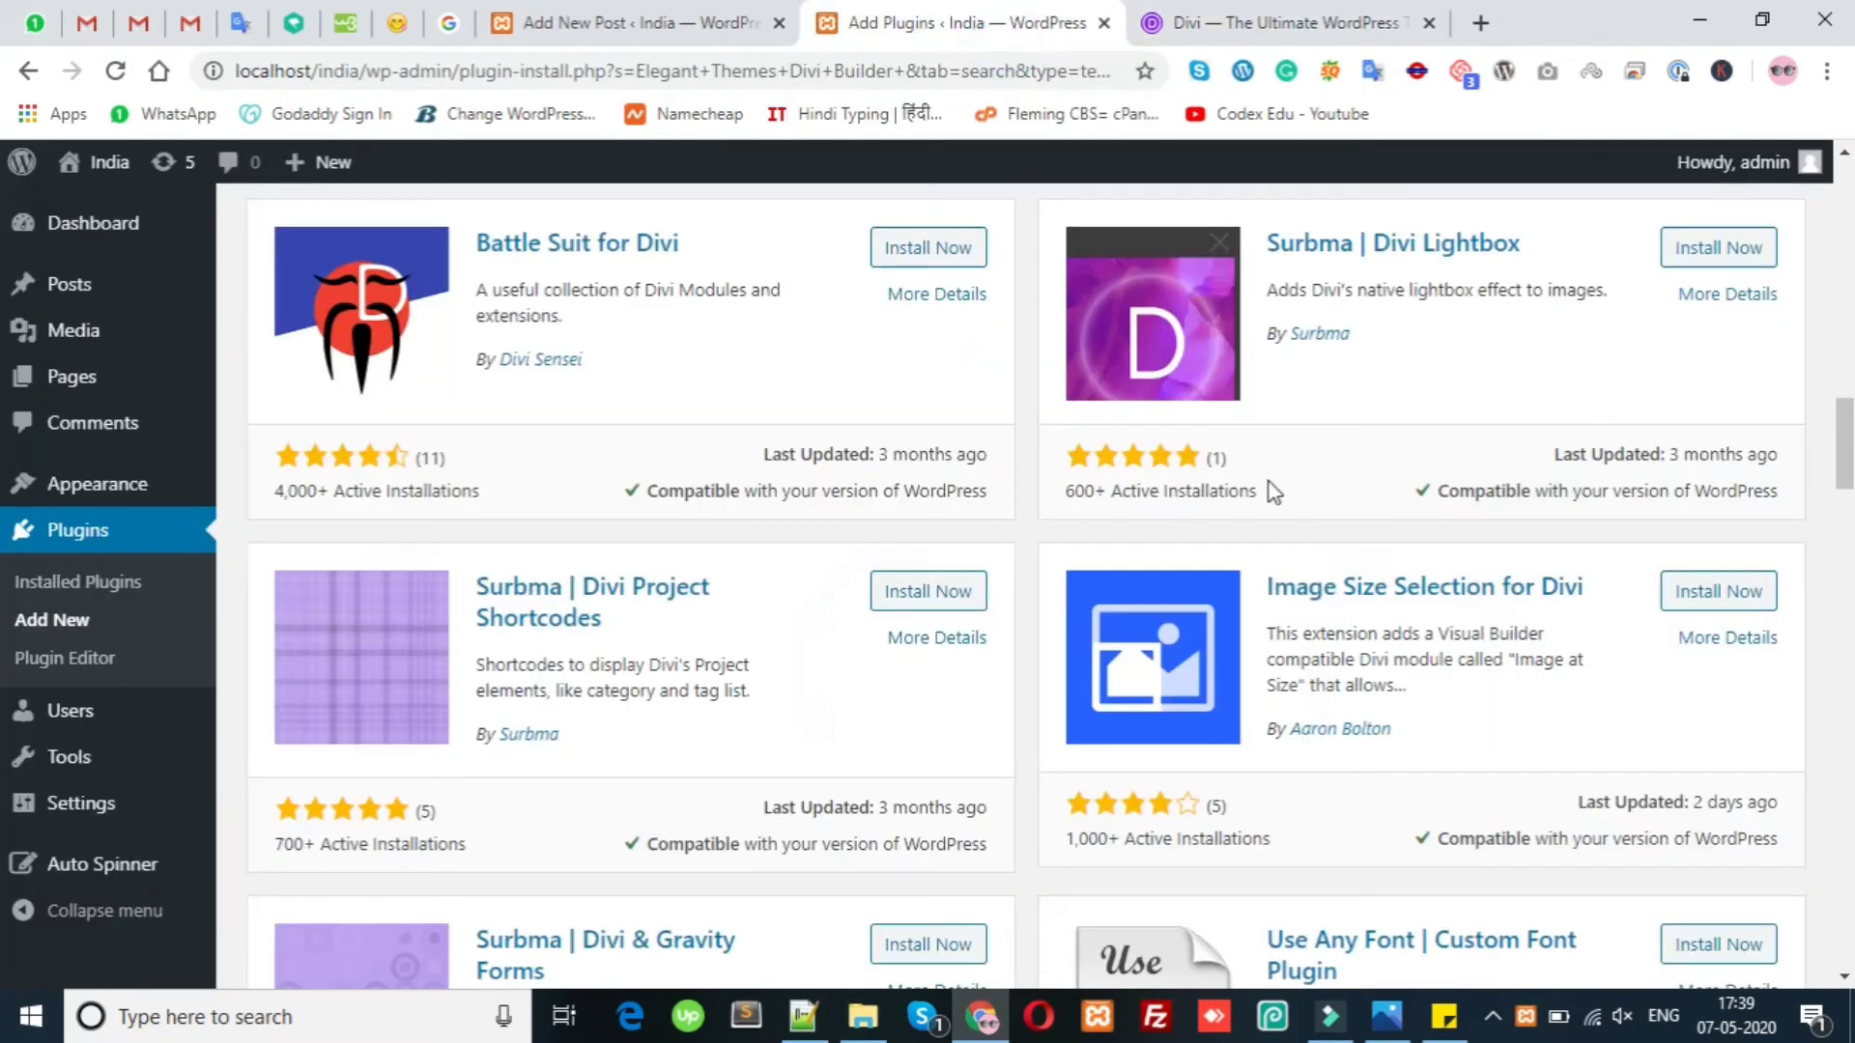
Copy the name "Page Builder: KingComposer" from item 7 of the plugin list note.
left_click(1444, 1016)
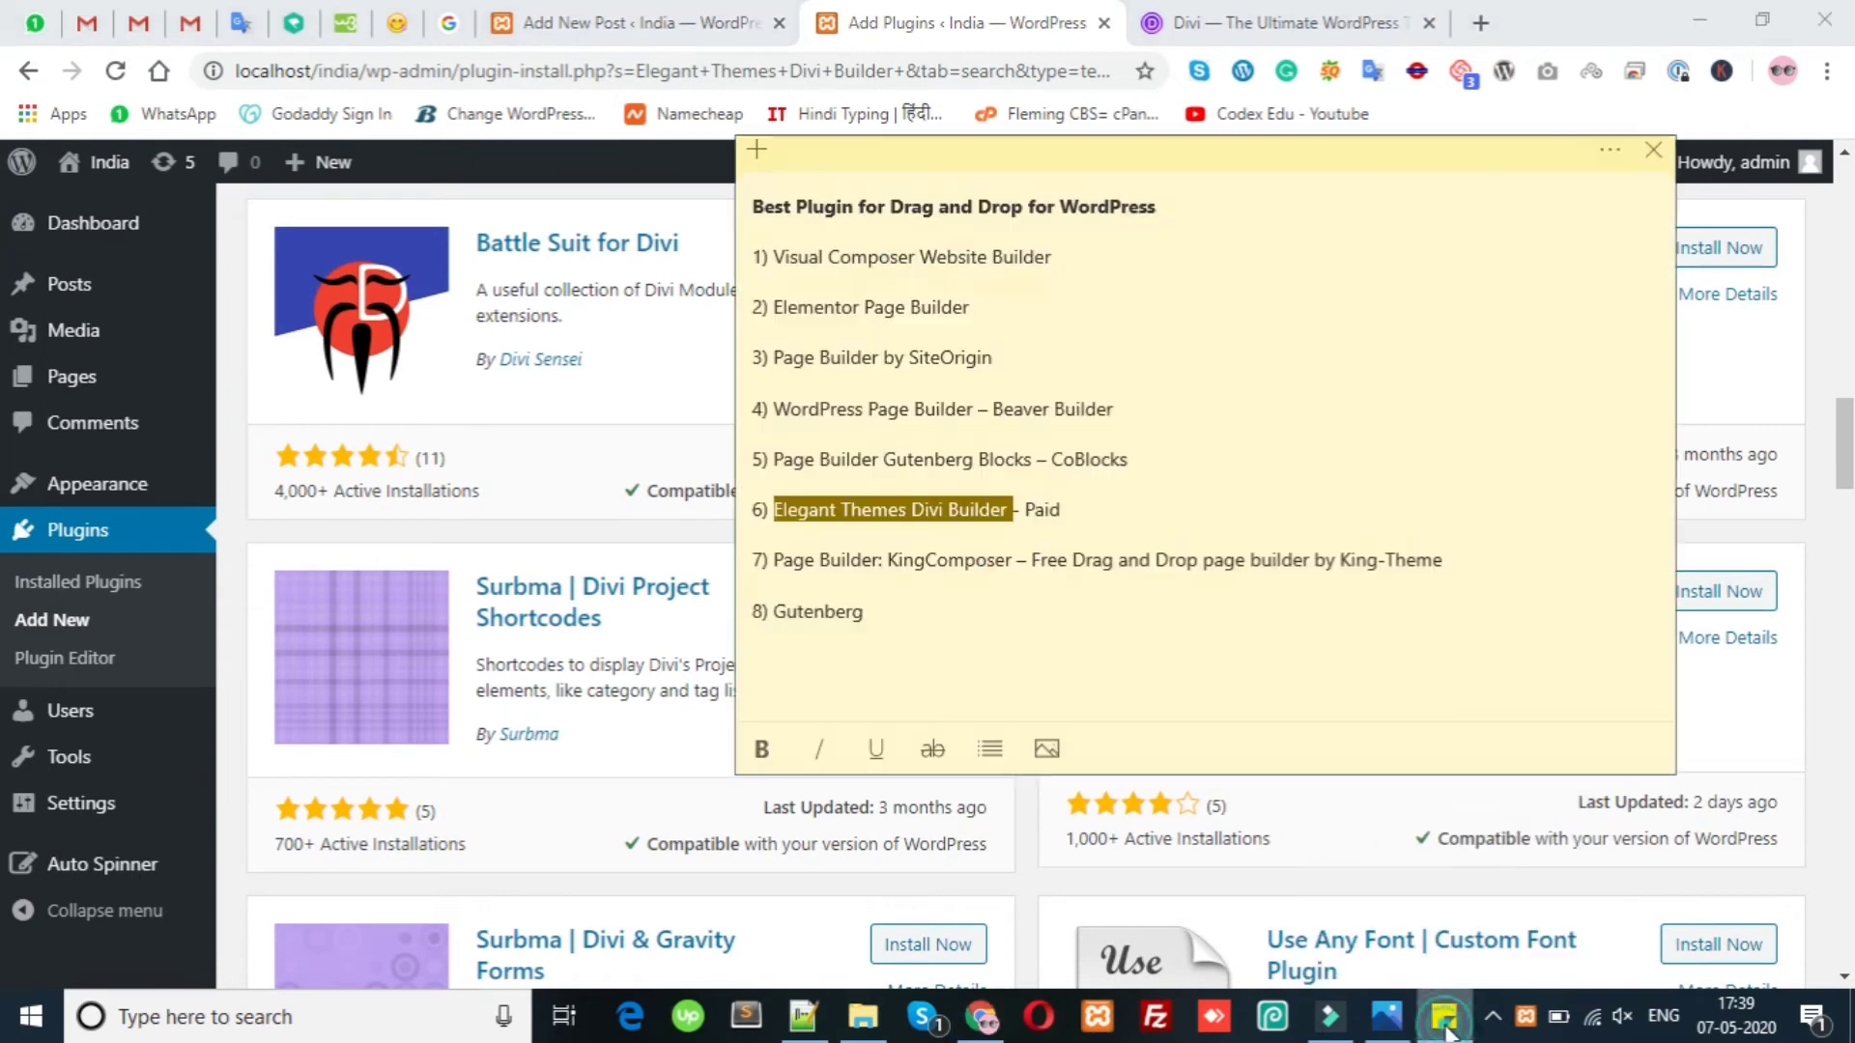
left_click_drag(779, 561, 1016, 563)
right_click(1000, 570)
left_click(1055, 590)
Search Google for "Page Builder: KingComposer" in place of the Divi page and open its wordpress.org plugin page.
left_click(1254, 24)
left_click(1046, 59)
right_click(1030, 60)
left_click(1118, 283)
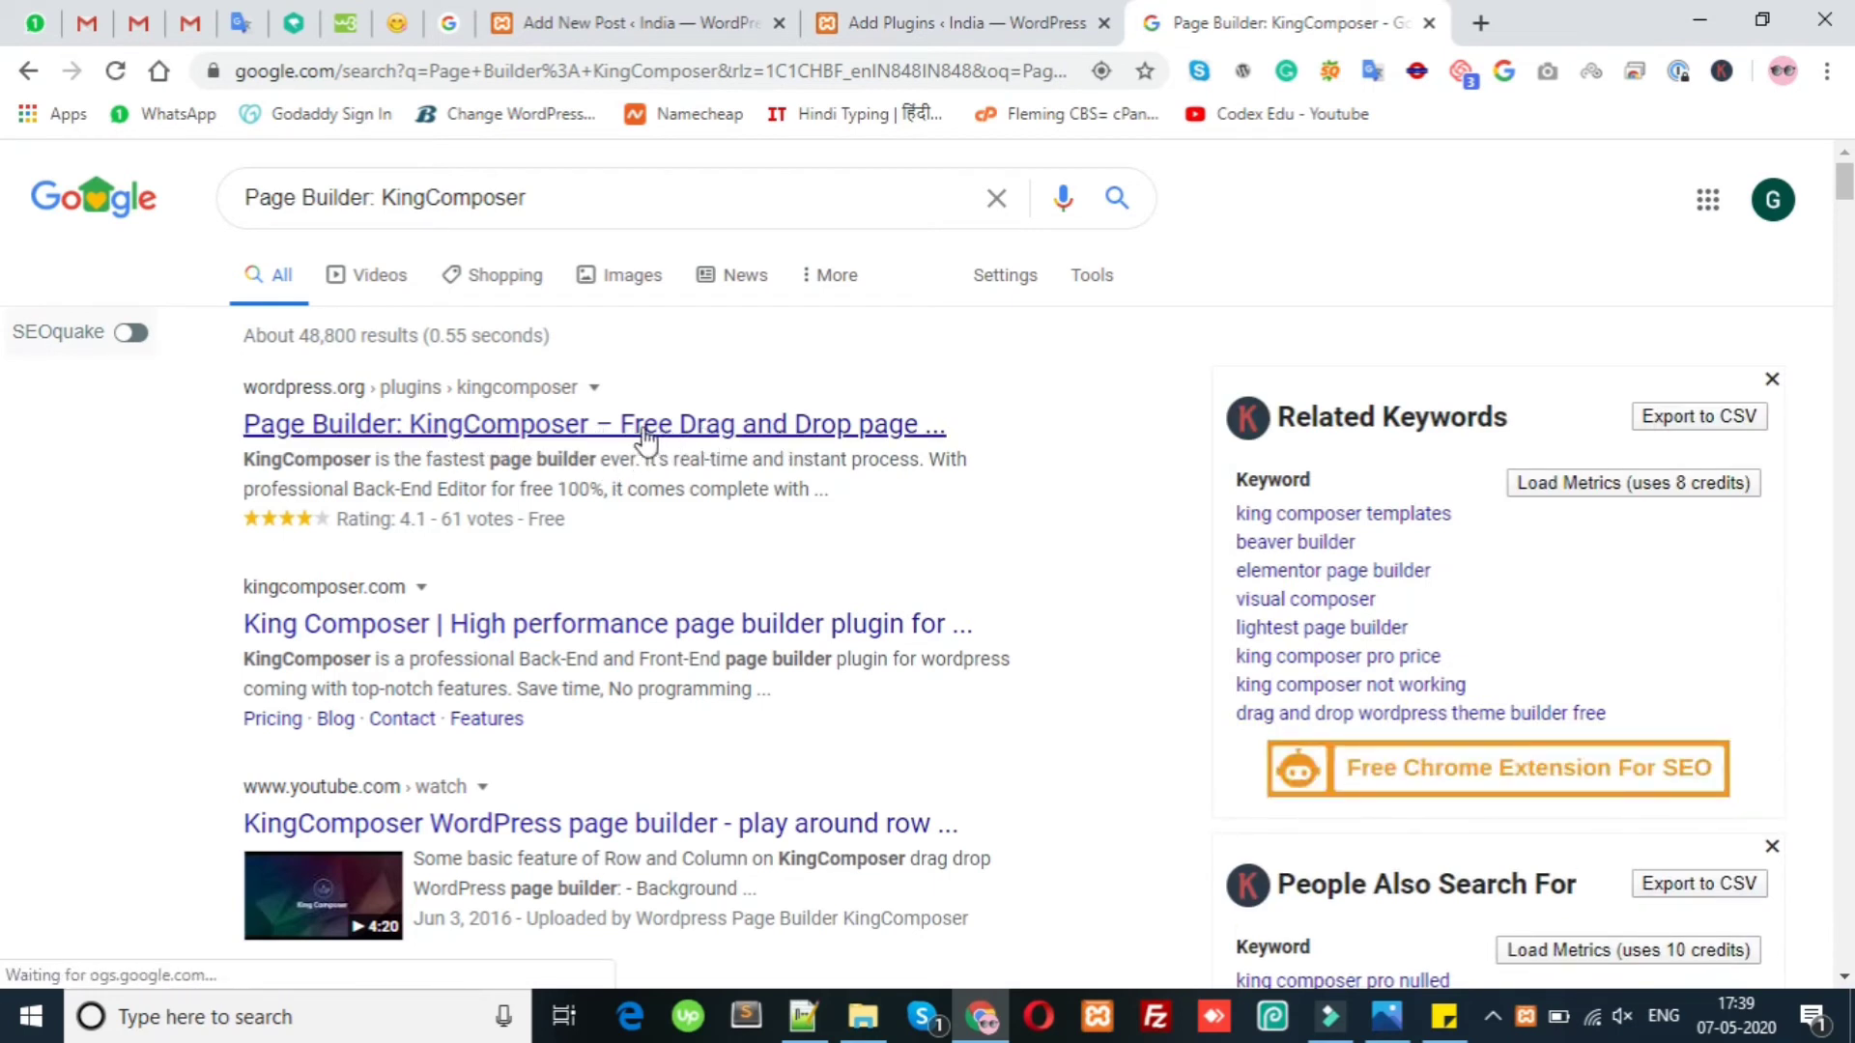
left_click(887, 431)
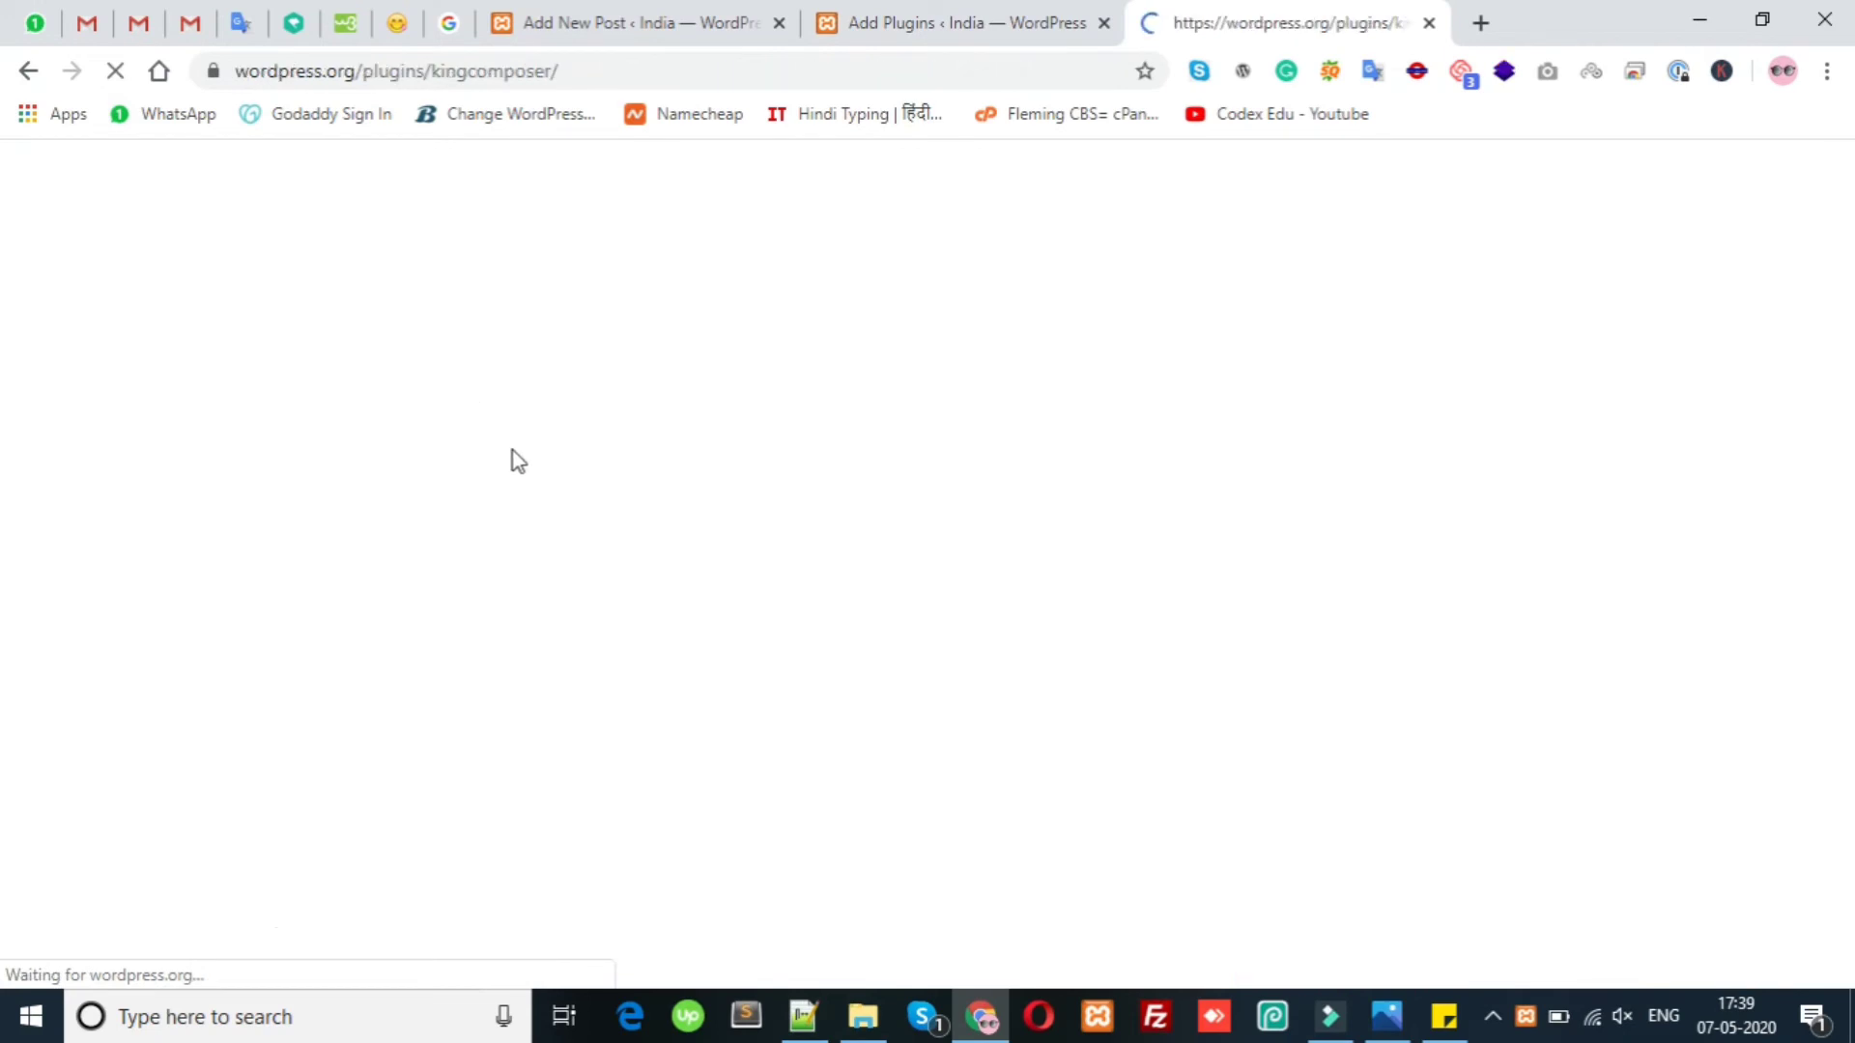
left_click(1493, 1014)
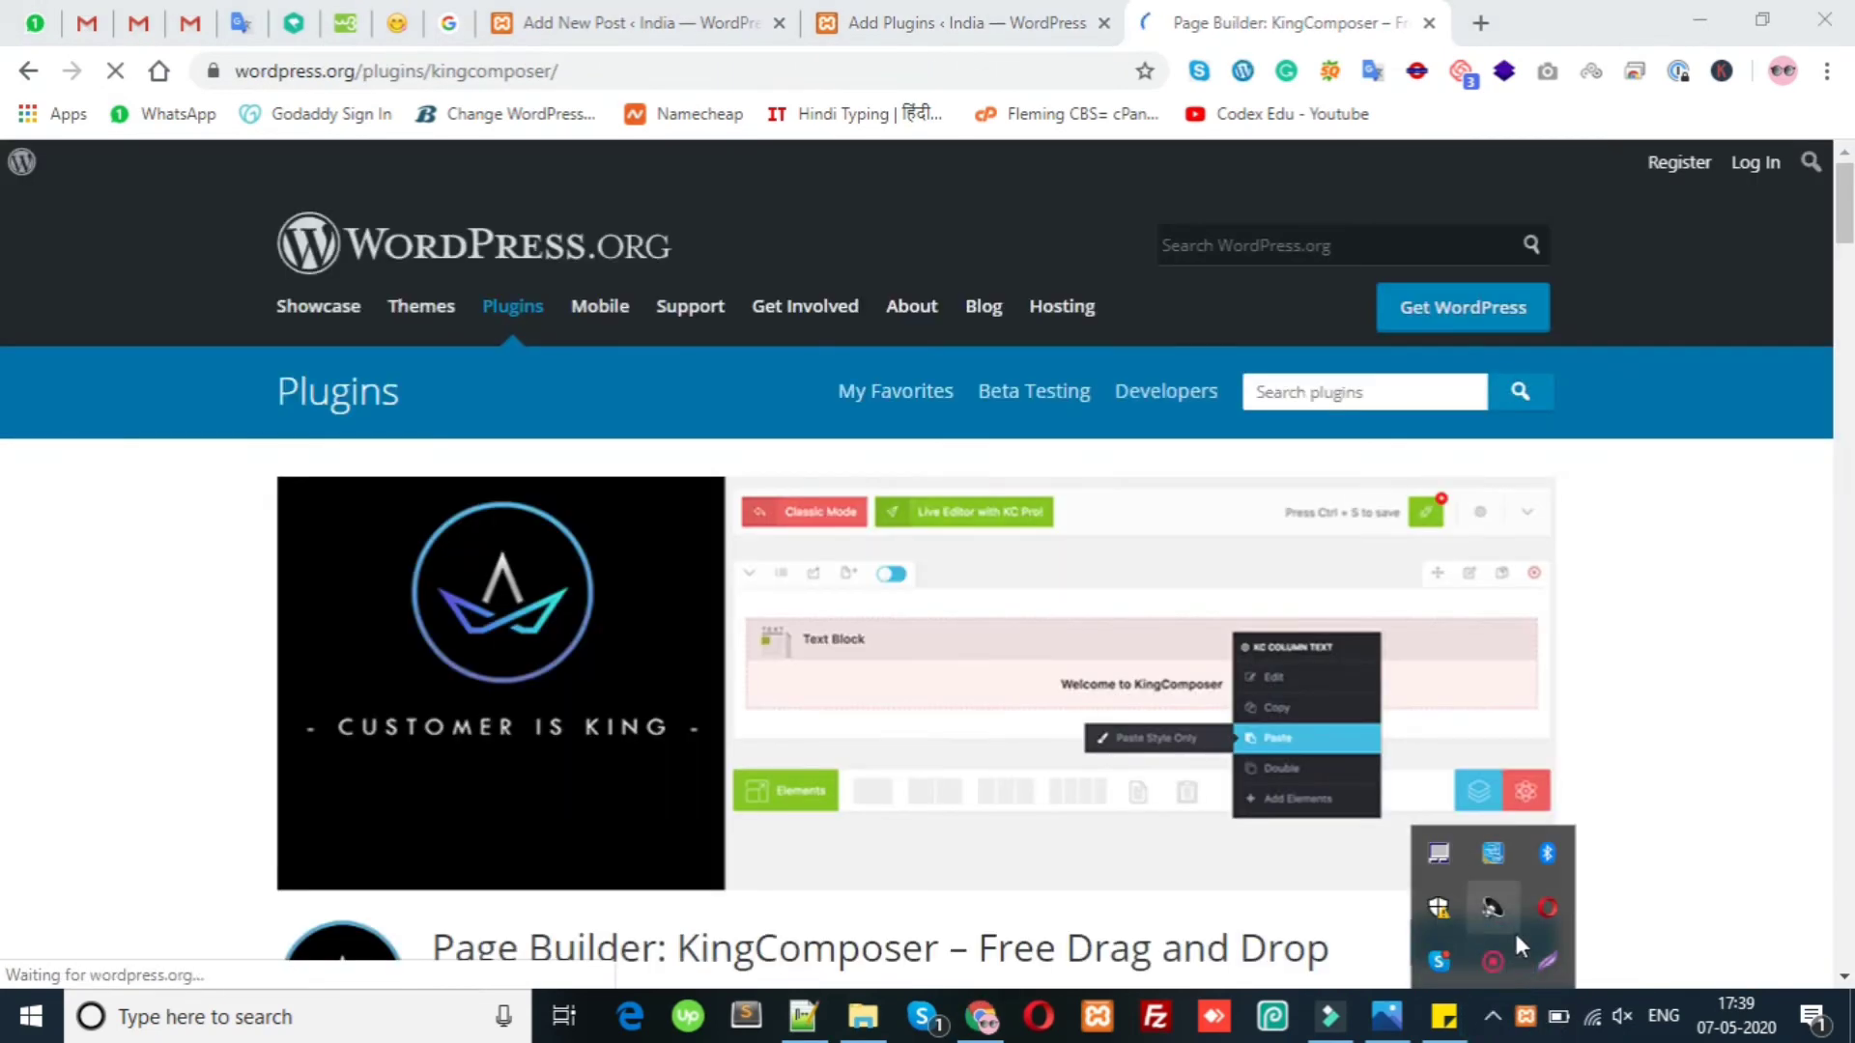
left_click(1493, 962)
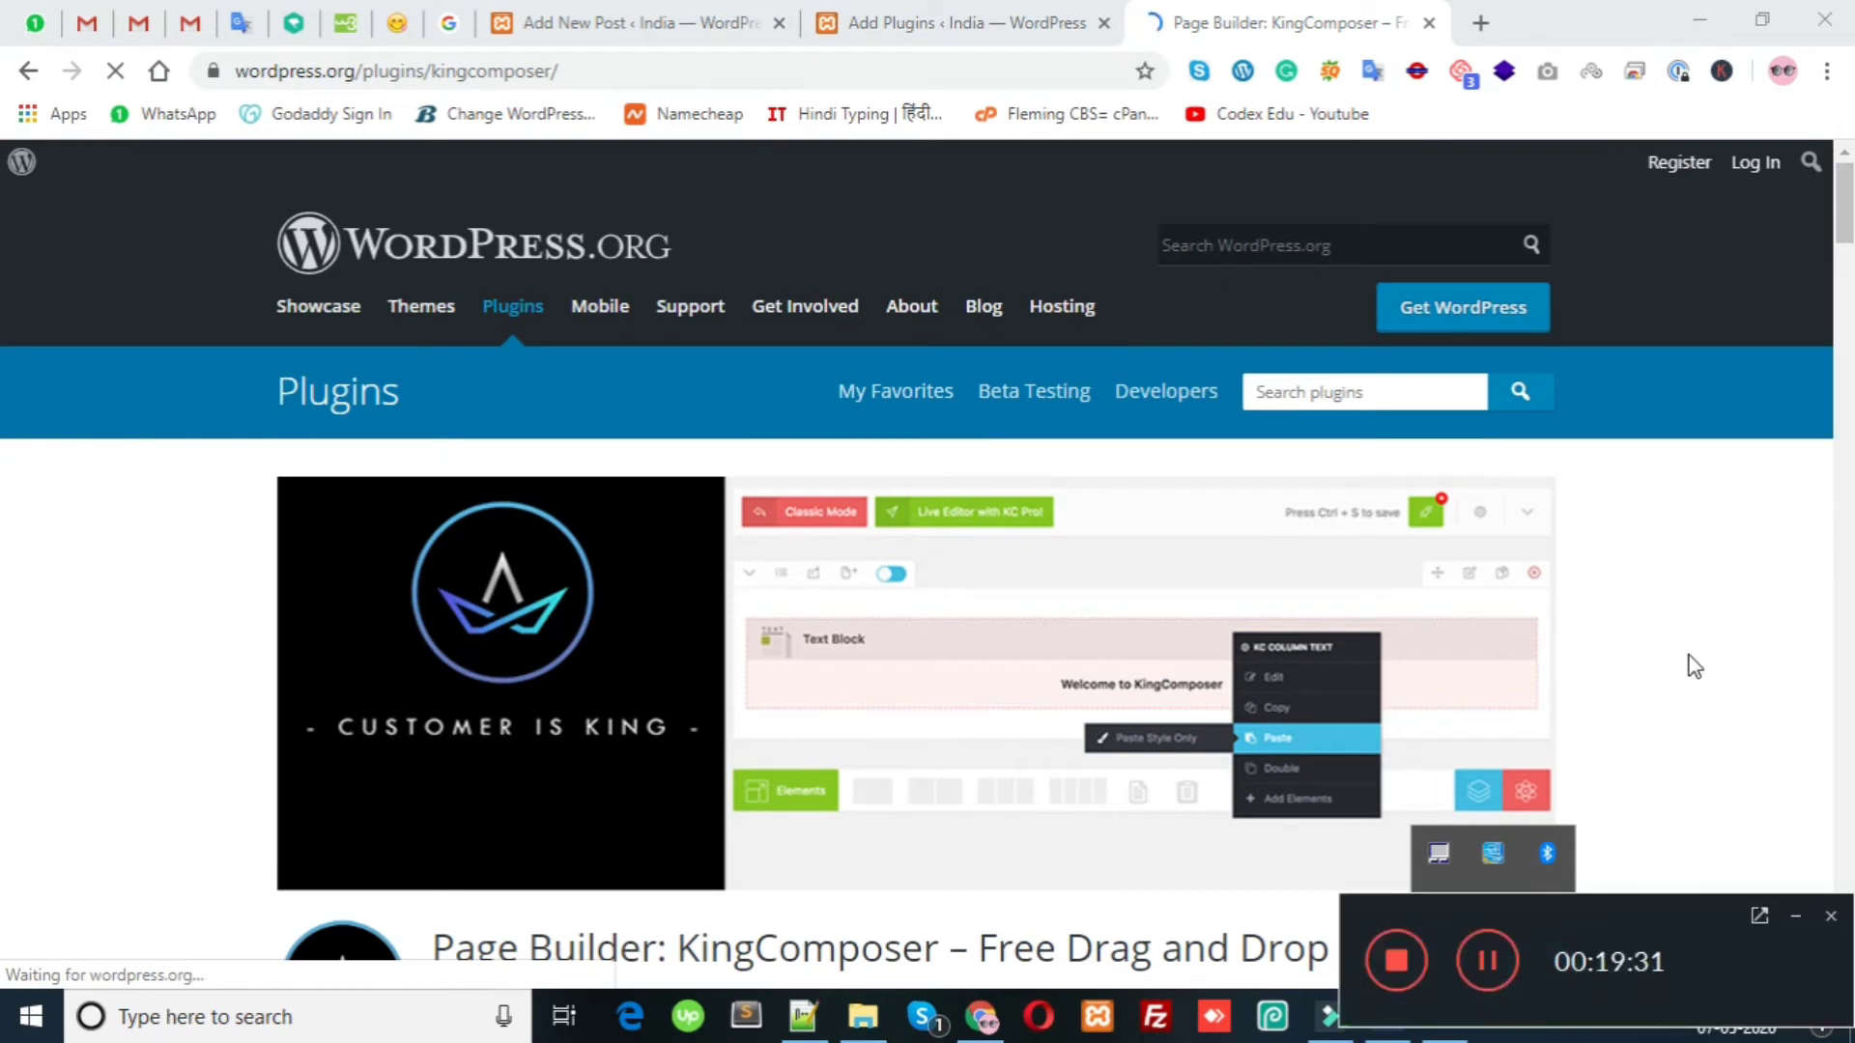
left_click(1795, 916)
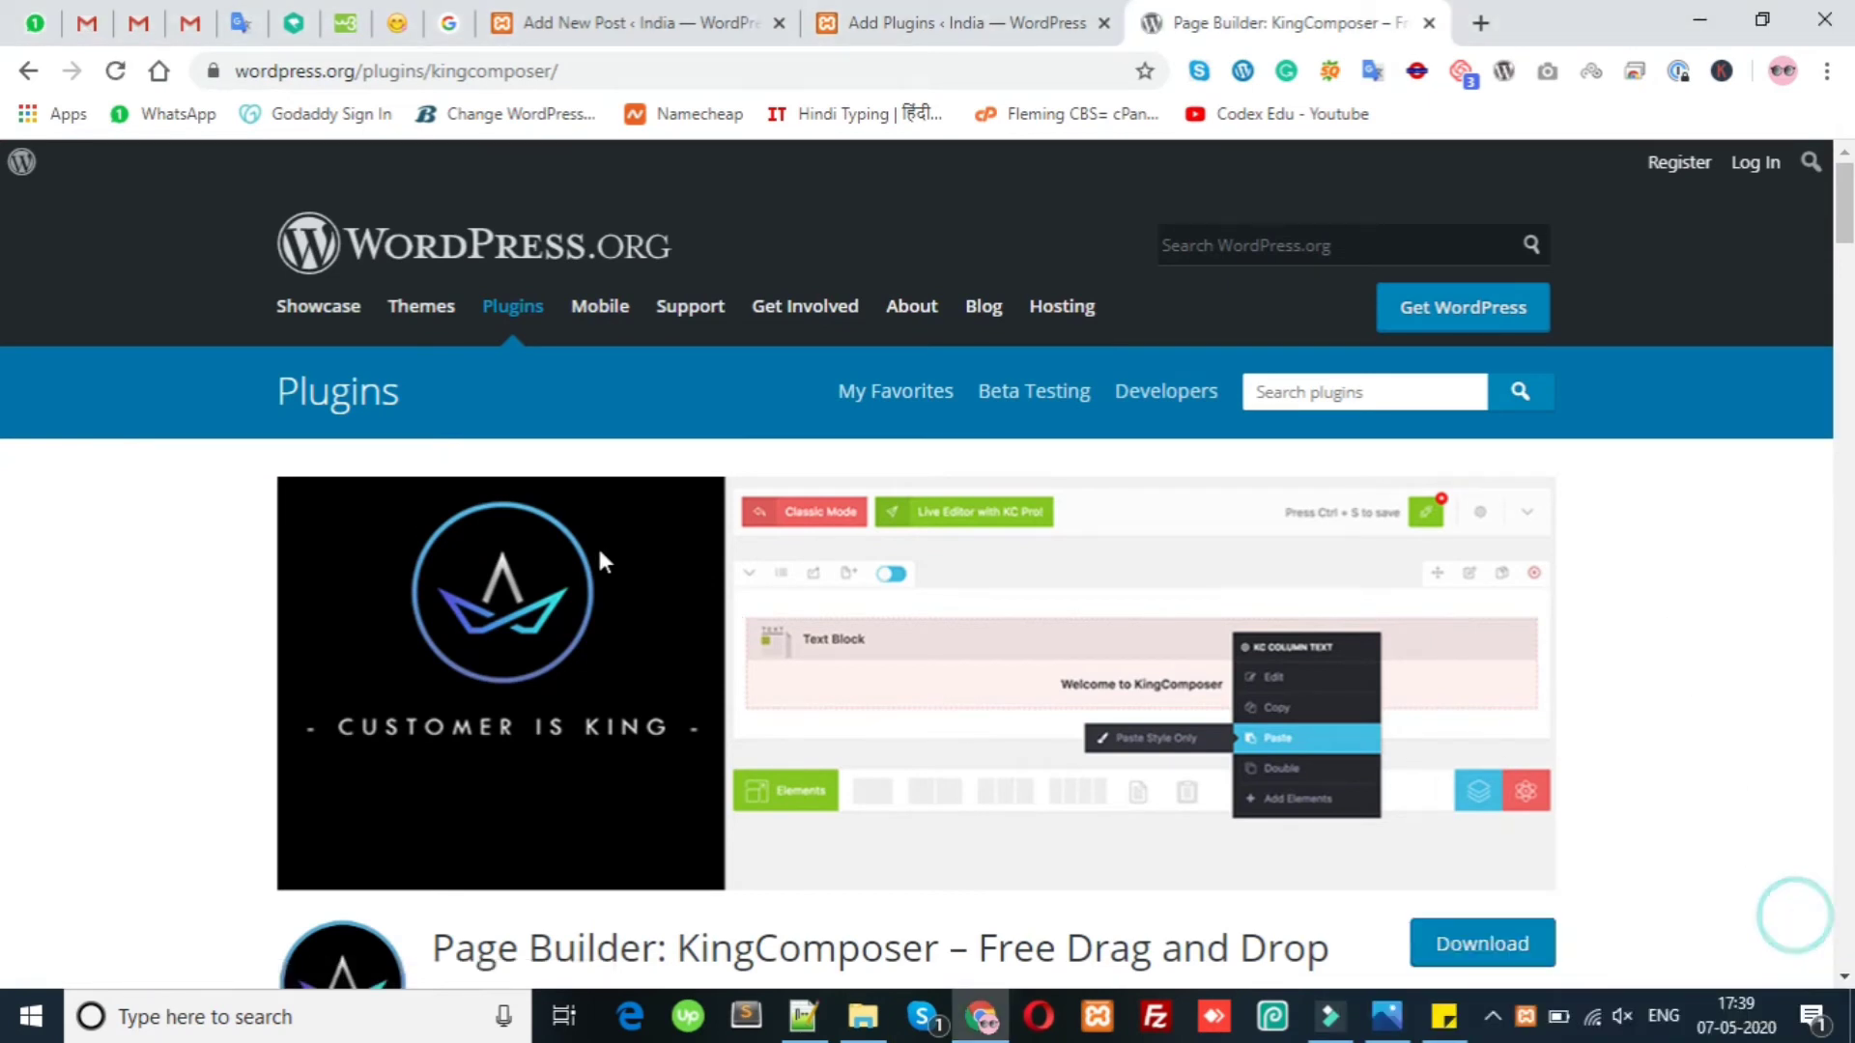
Examine the KingComposer plugin page's title, author and introductory description.
scroll(2, 222, "down", 1)
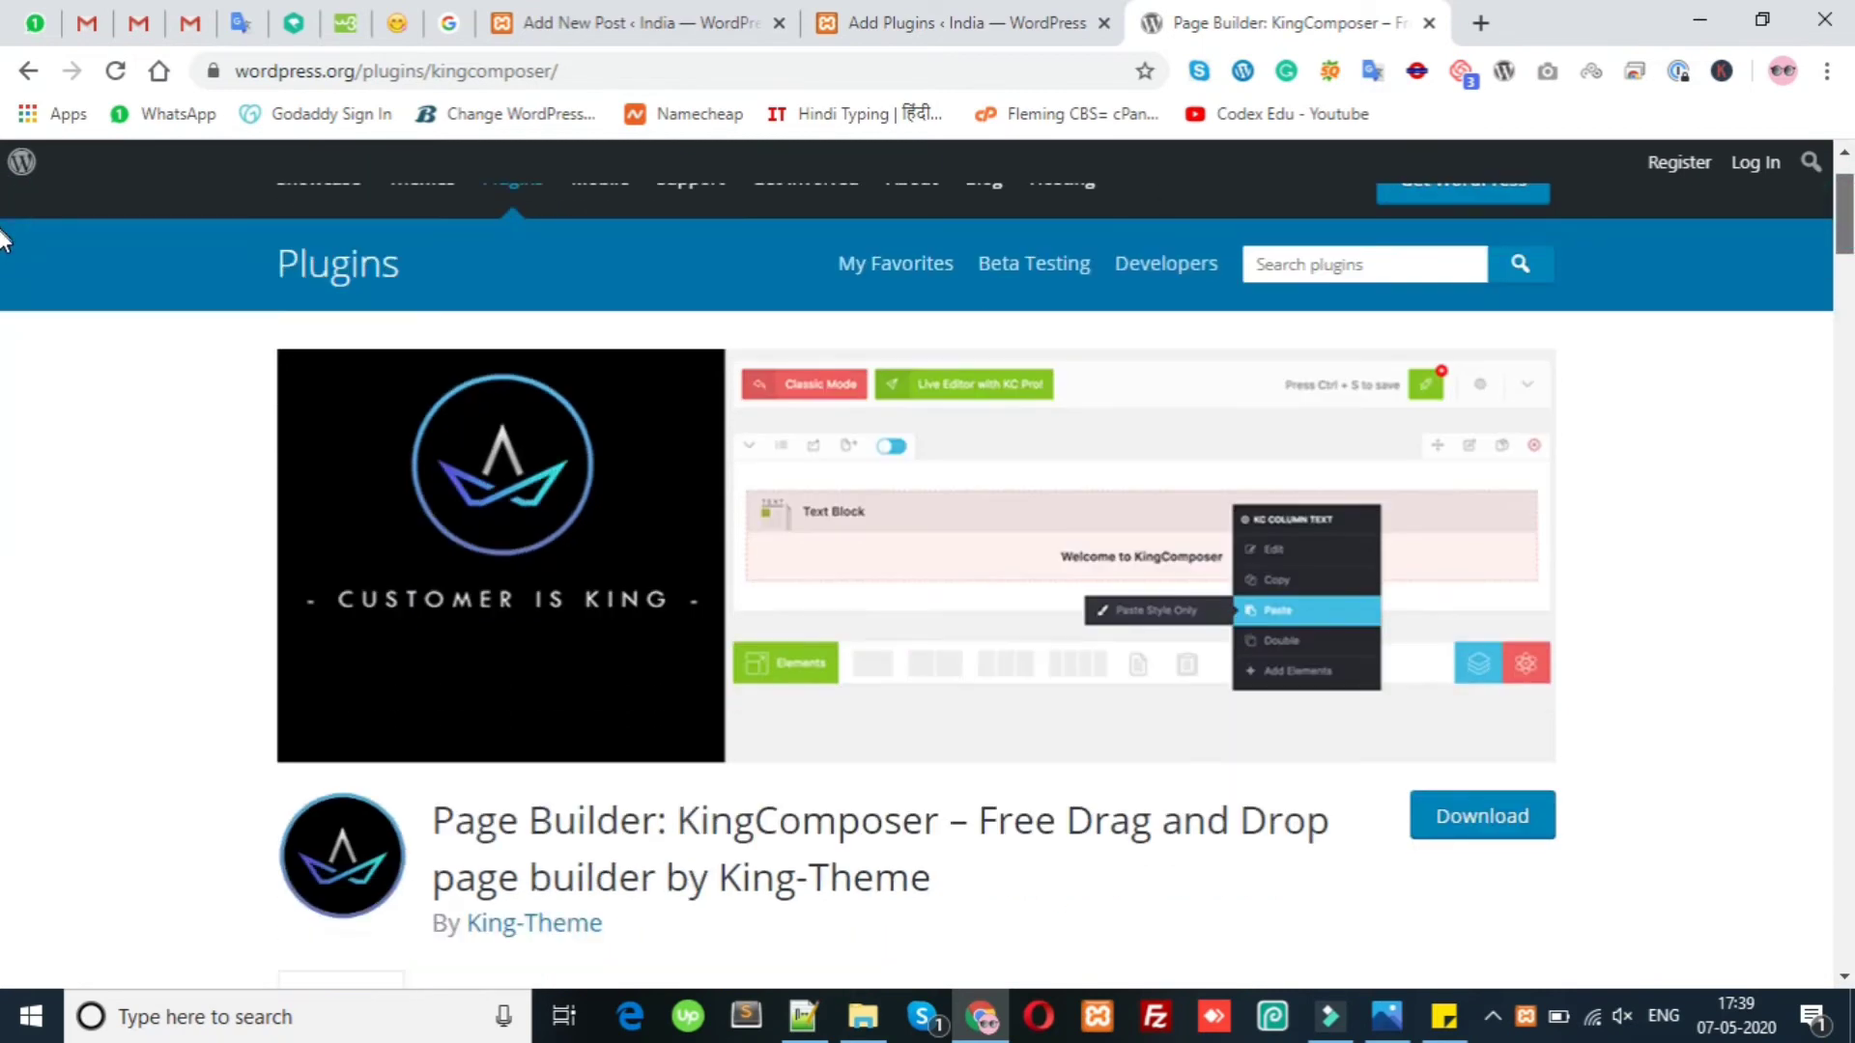
scroll(2, 237, "down", 5)
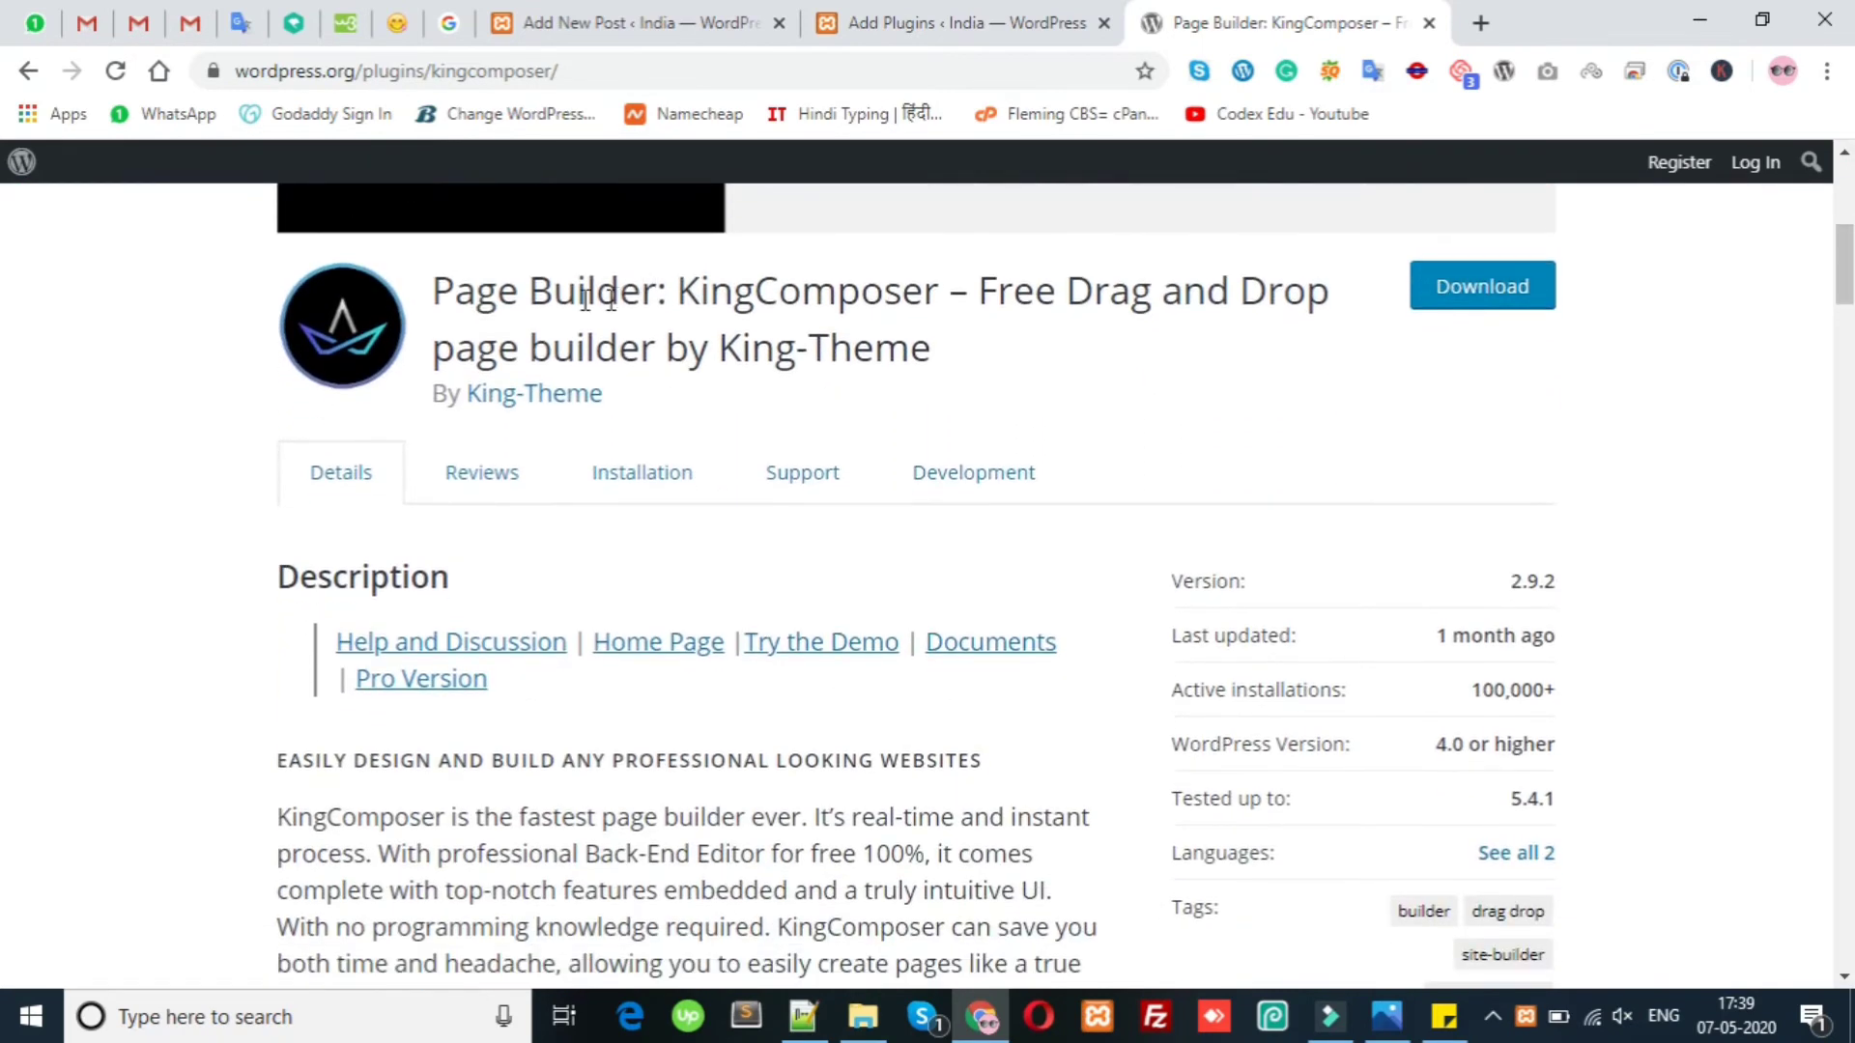
left_click_drag(438, 279, 985, 290)
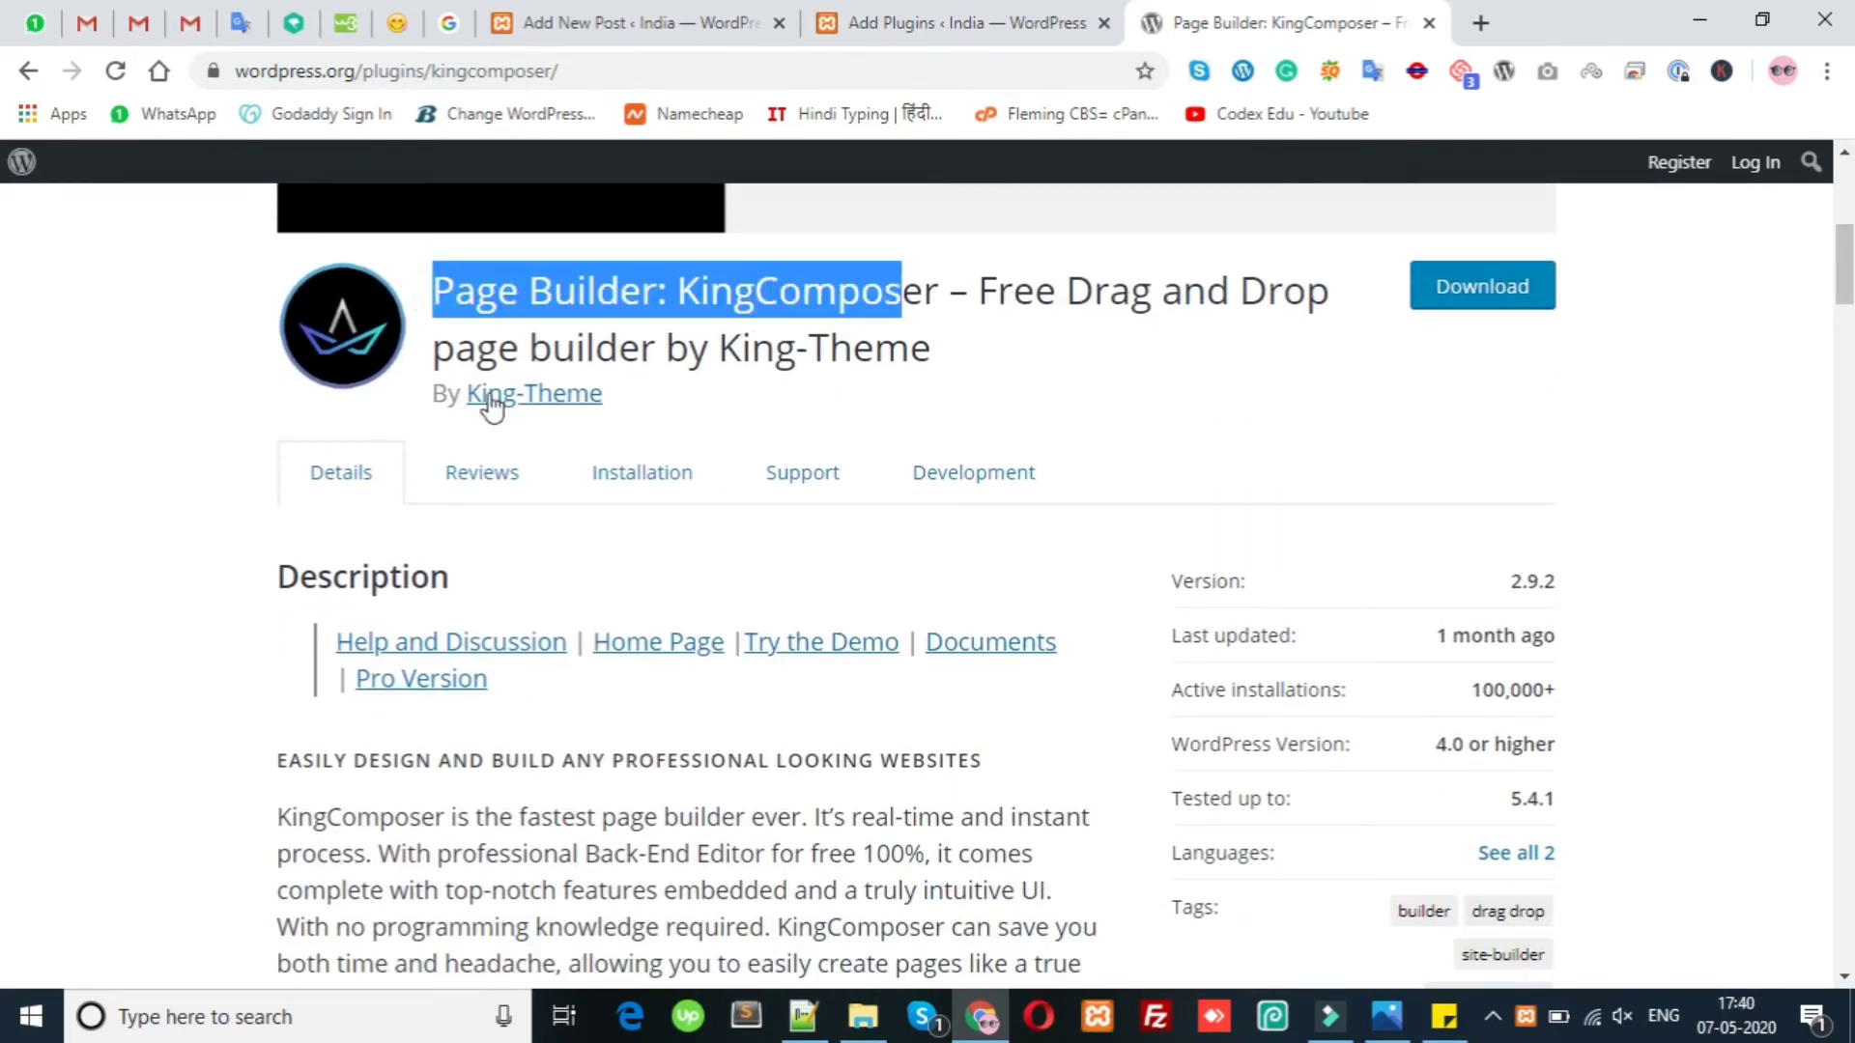
left_click(509, 348)
left_click_drag(614, 348, 718, 348)
left_click(944, 356)
left_click_drag(841, 364, 855, 386)
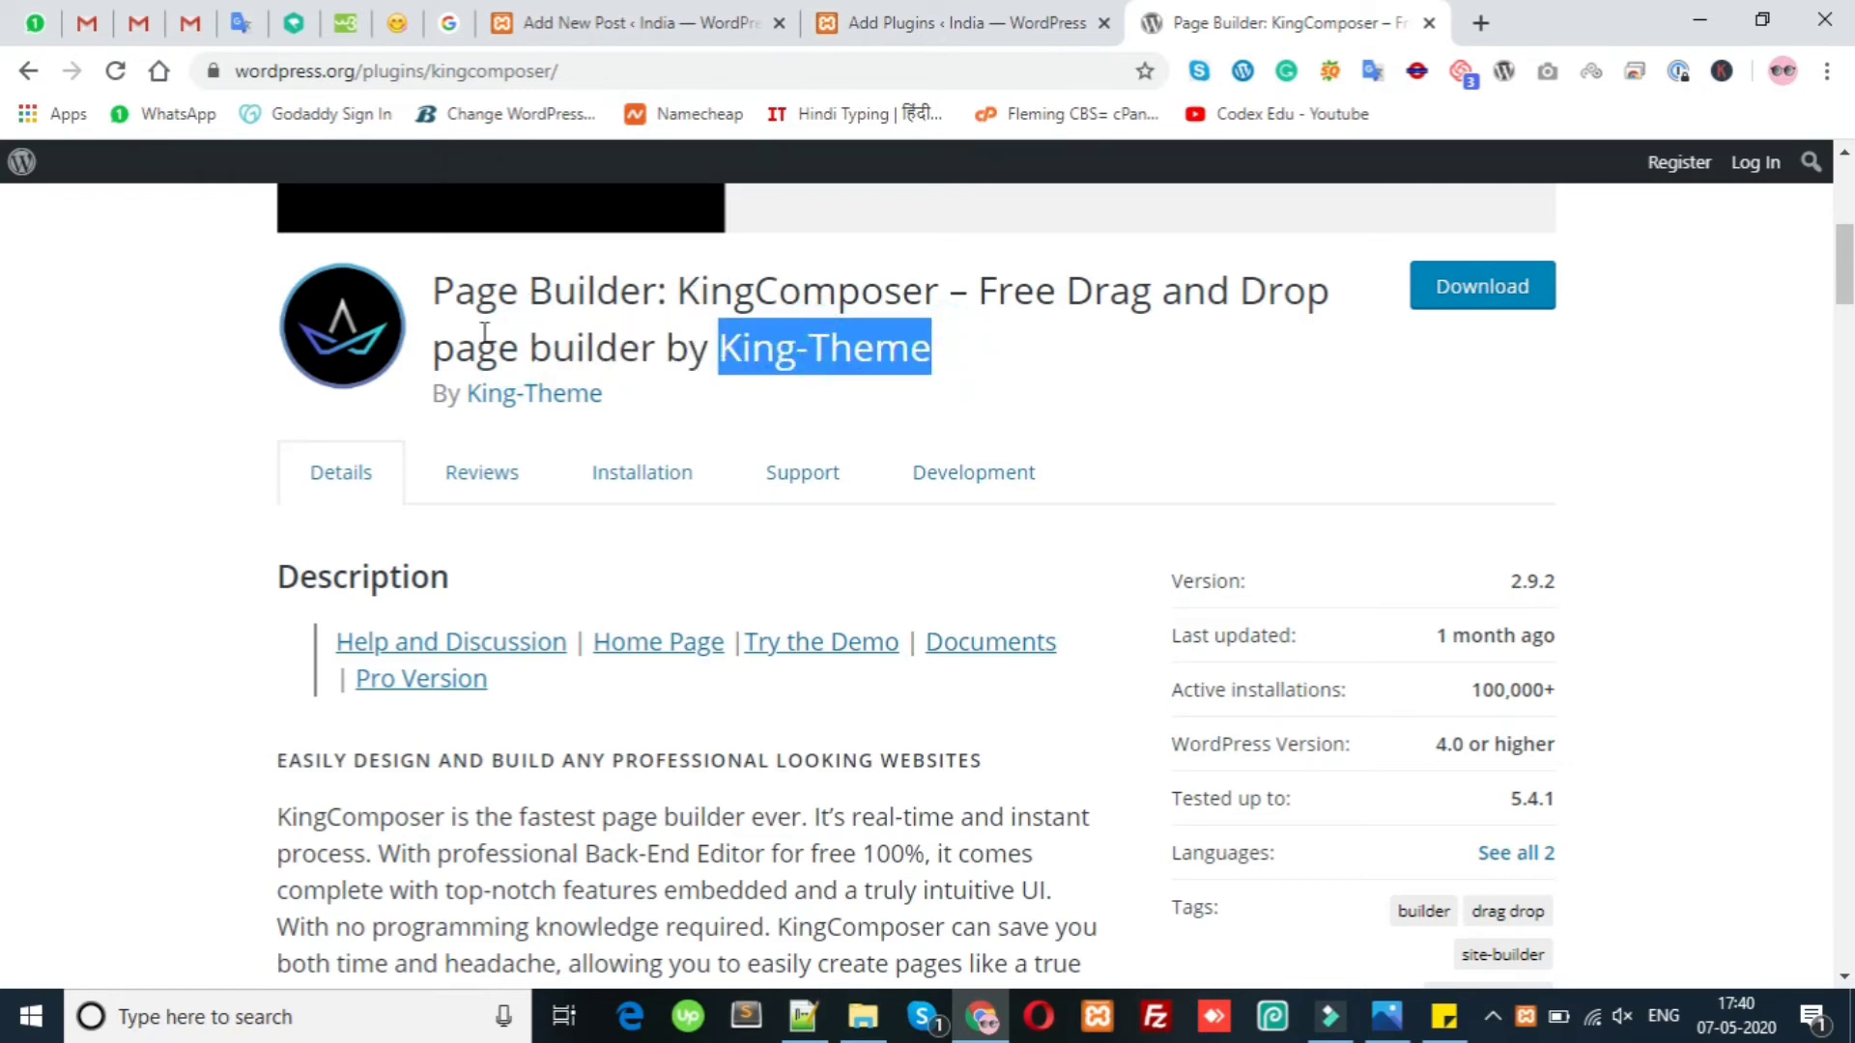
scroll(53, 595, "down", 3)
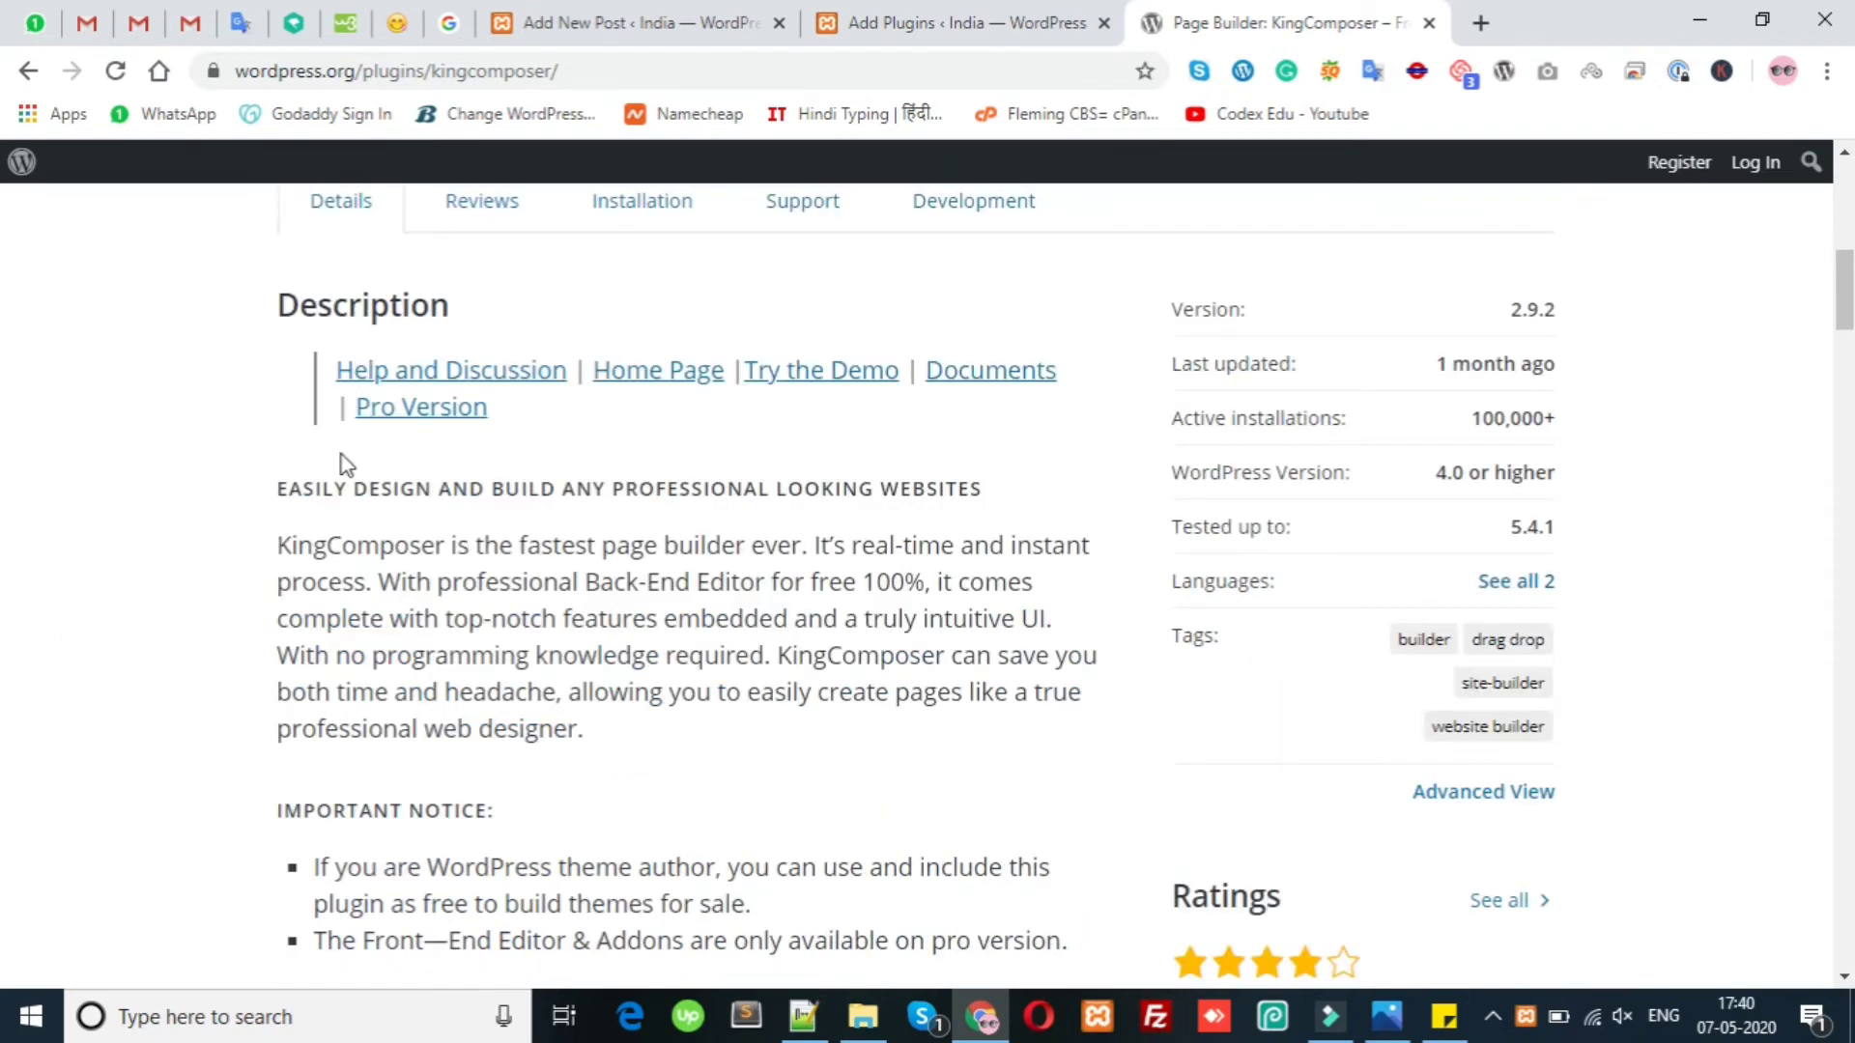
left_click_drag(275, 513, 522, 730)
left_click(532, 730)
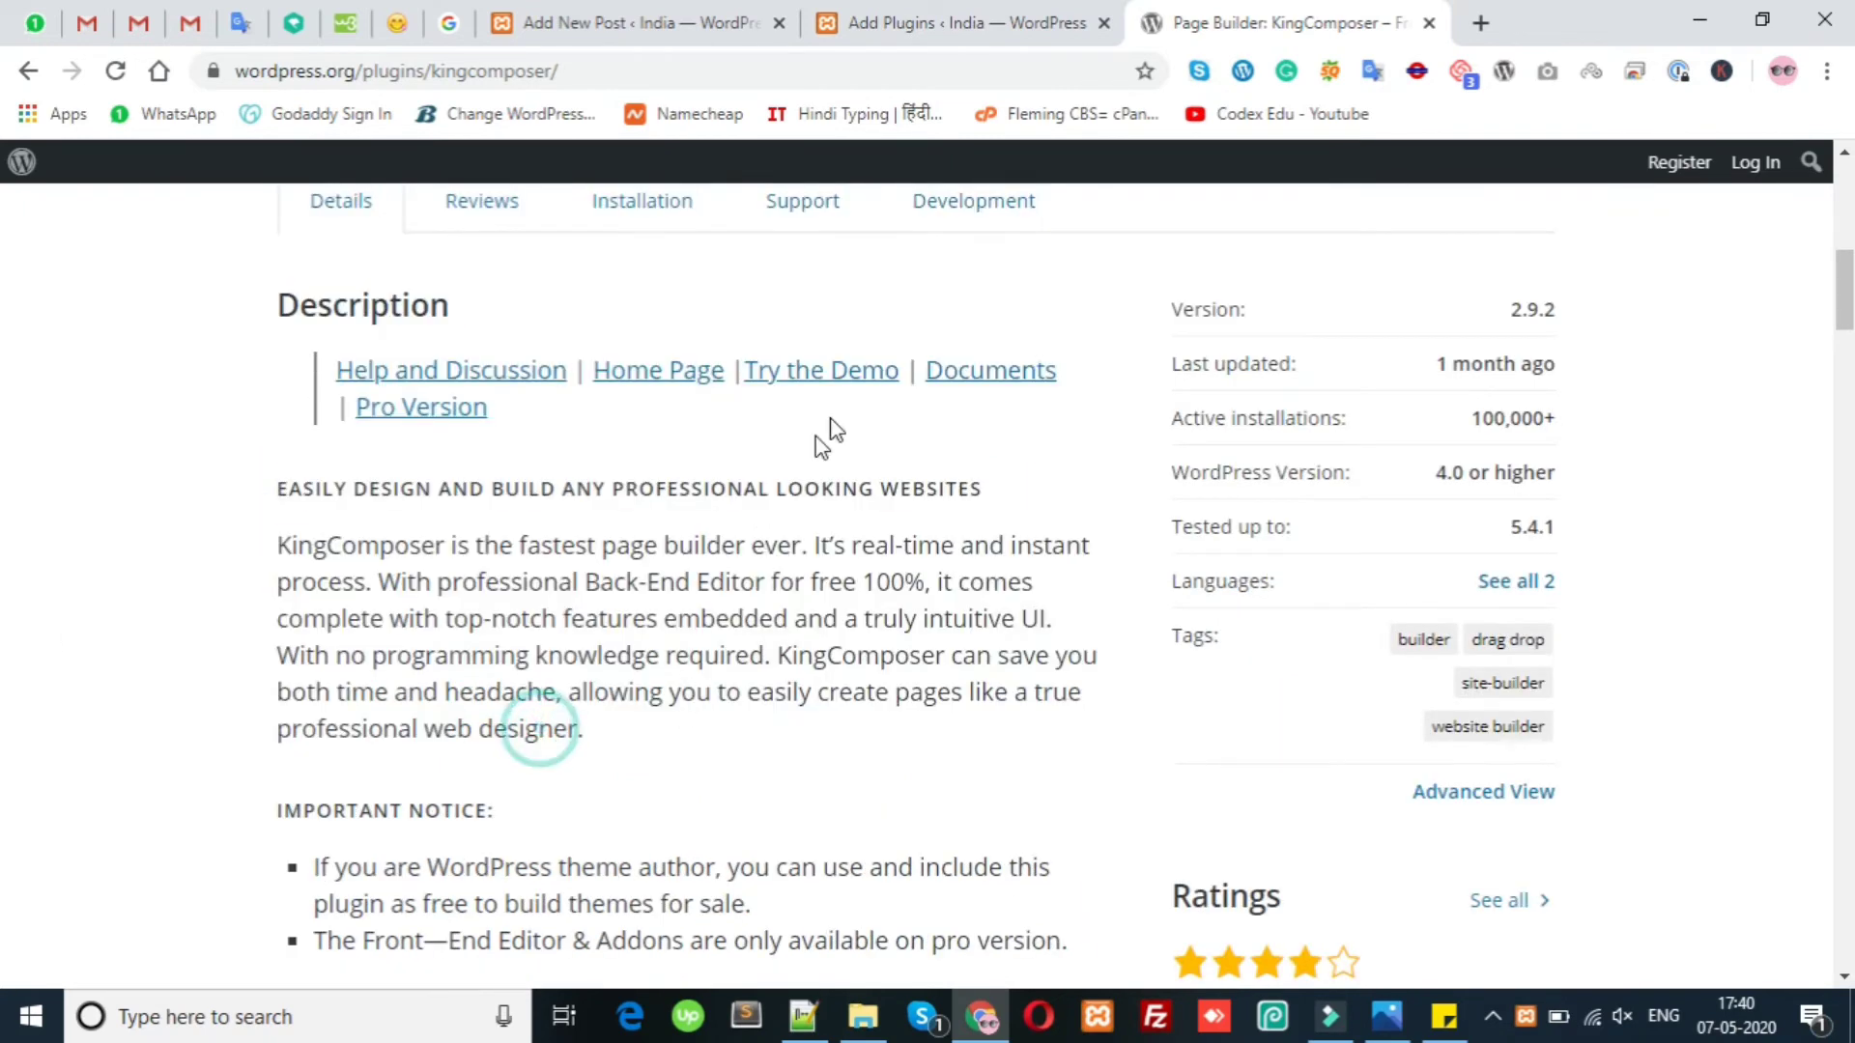
Open the KingComposer demo site in a new tab, read its notice and close that tab.
right_click(843, 375)
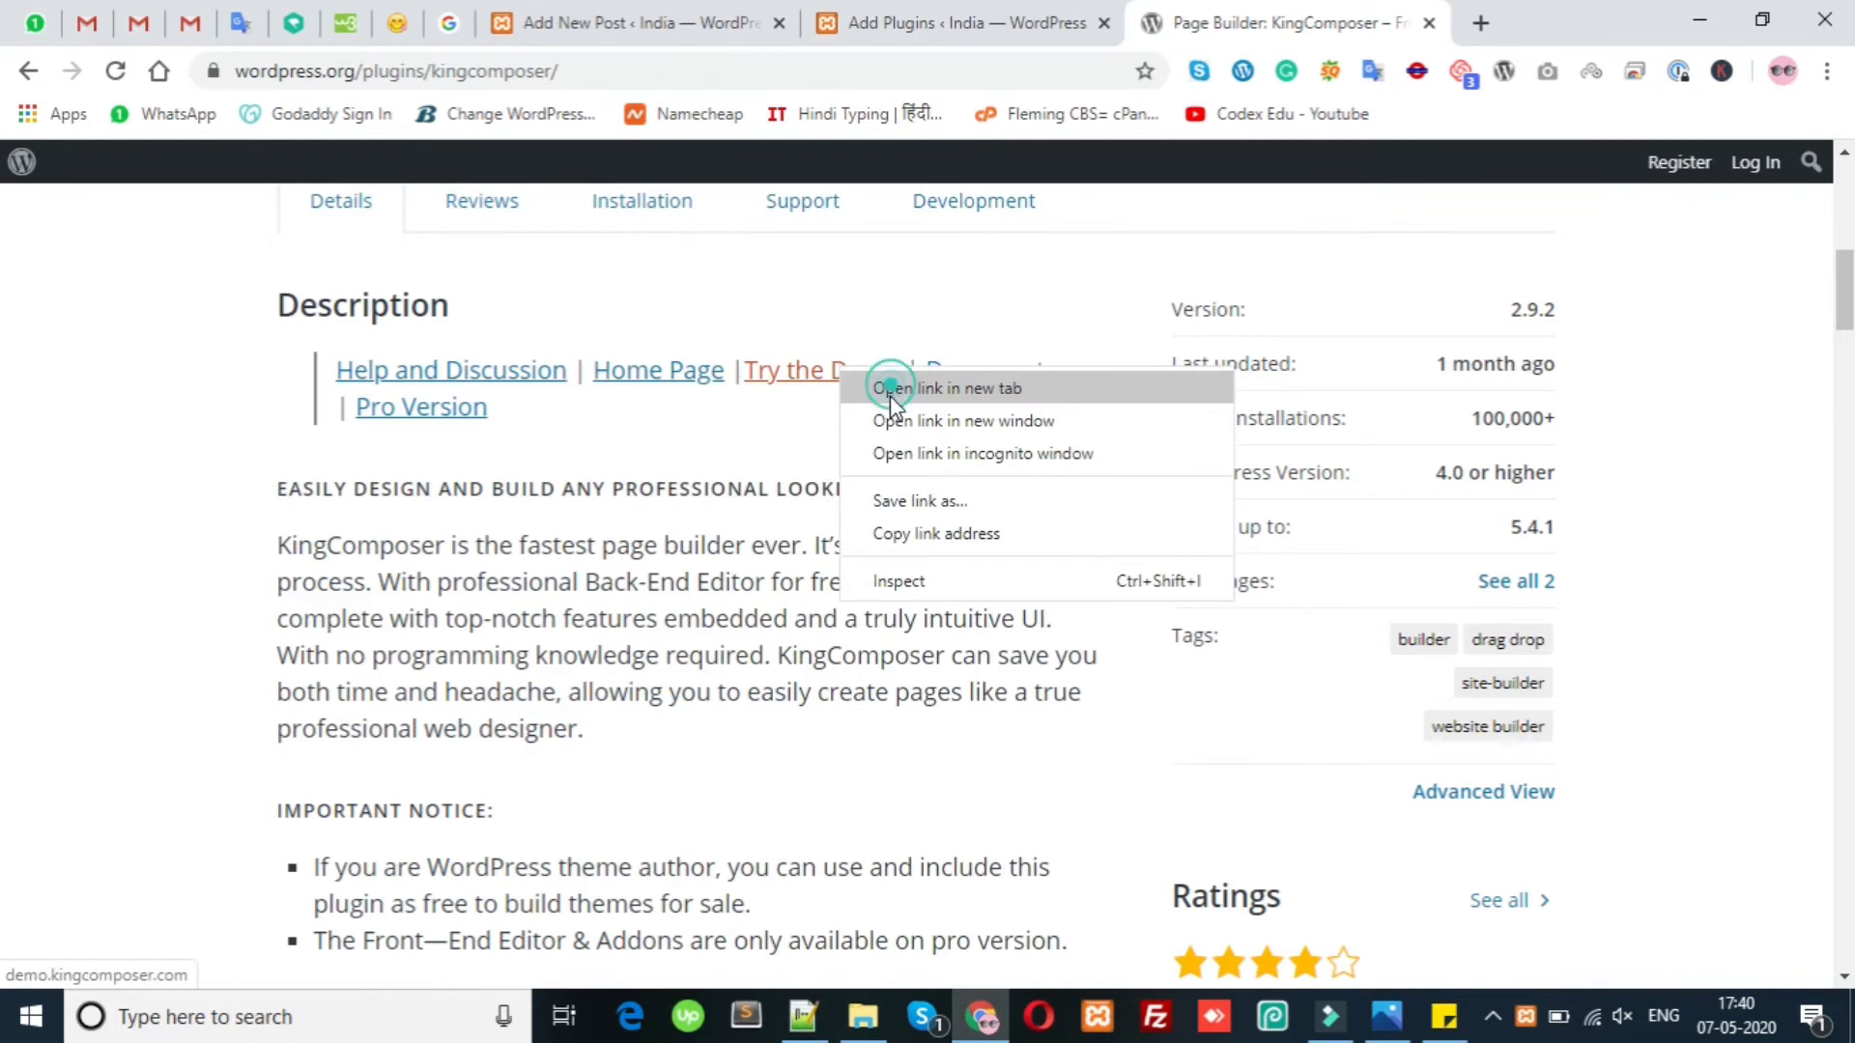
left_click(887, 386)
left_click(1384, 12)
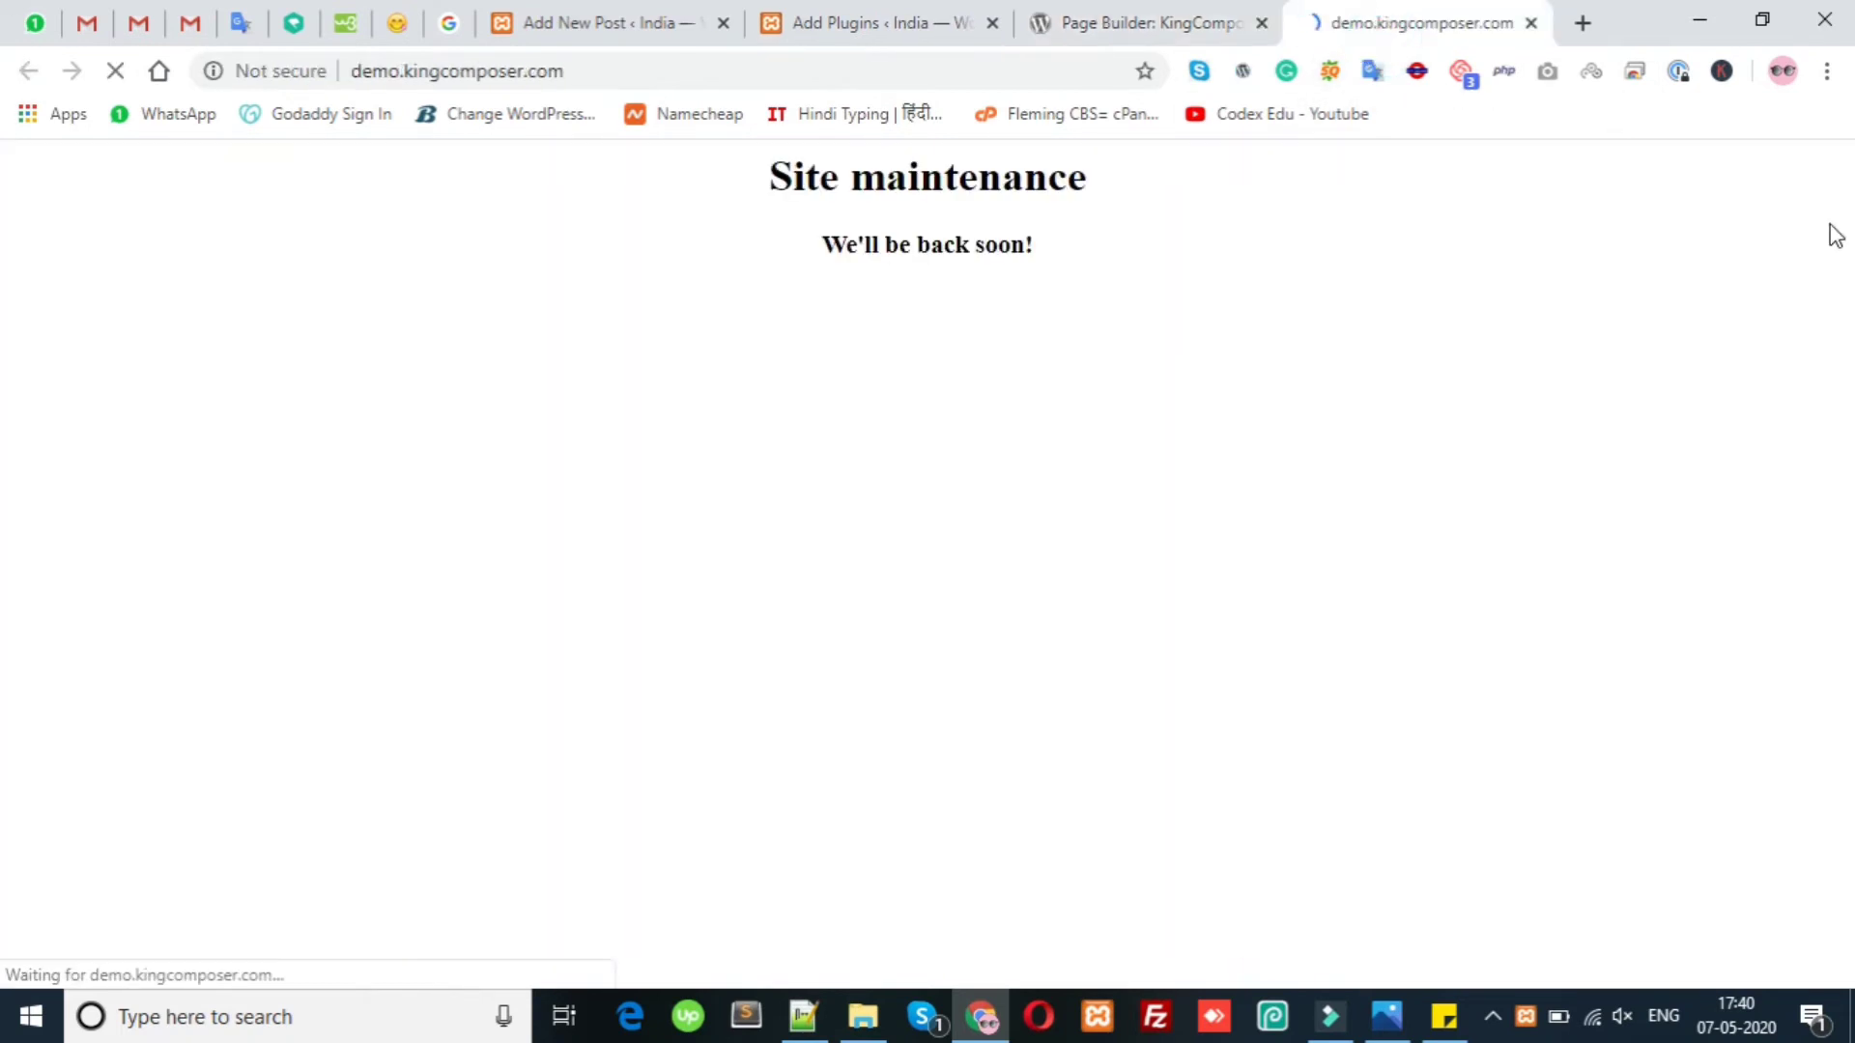
left_click_drag(1048, 241, 810, 186)
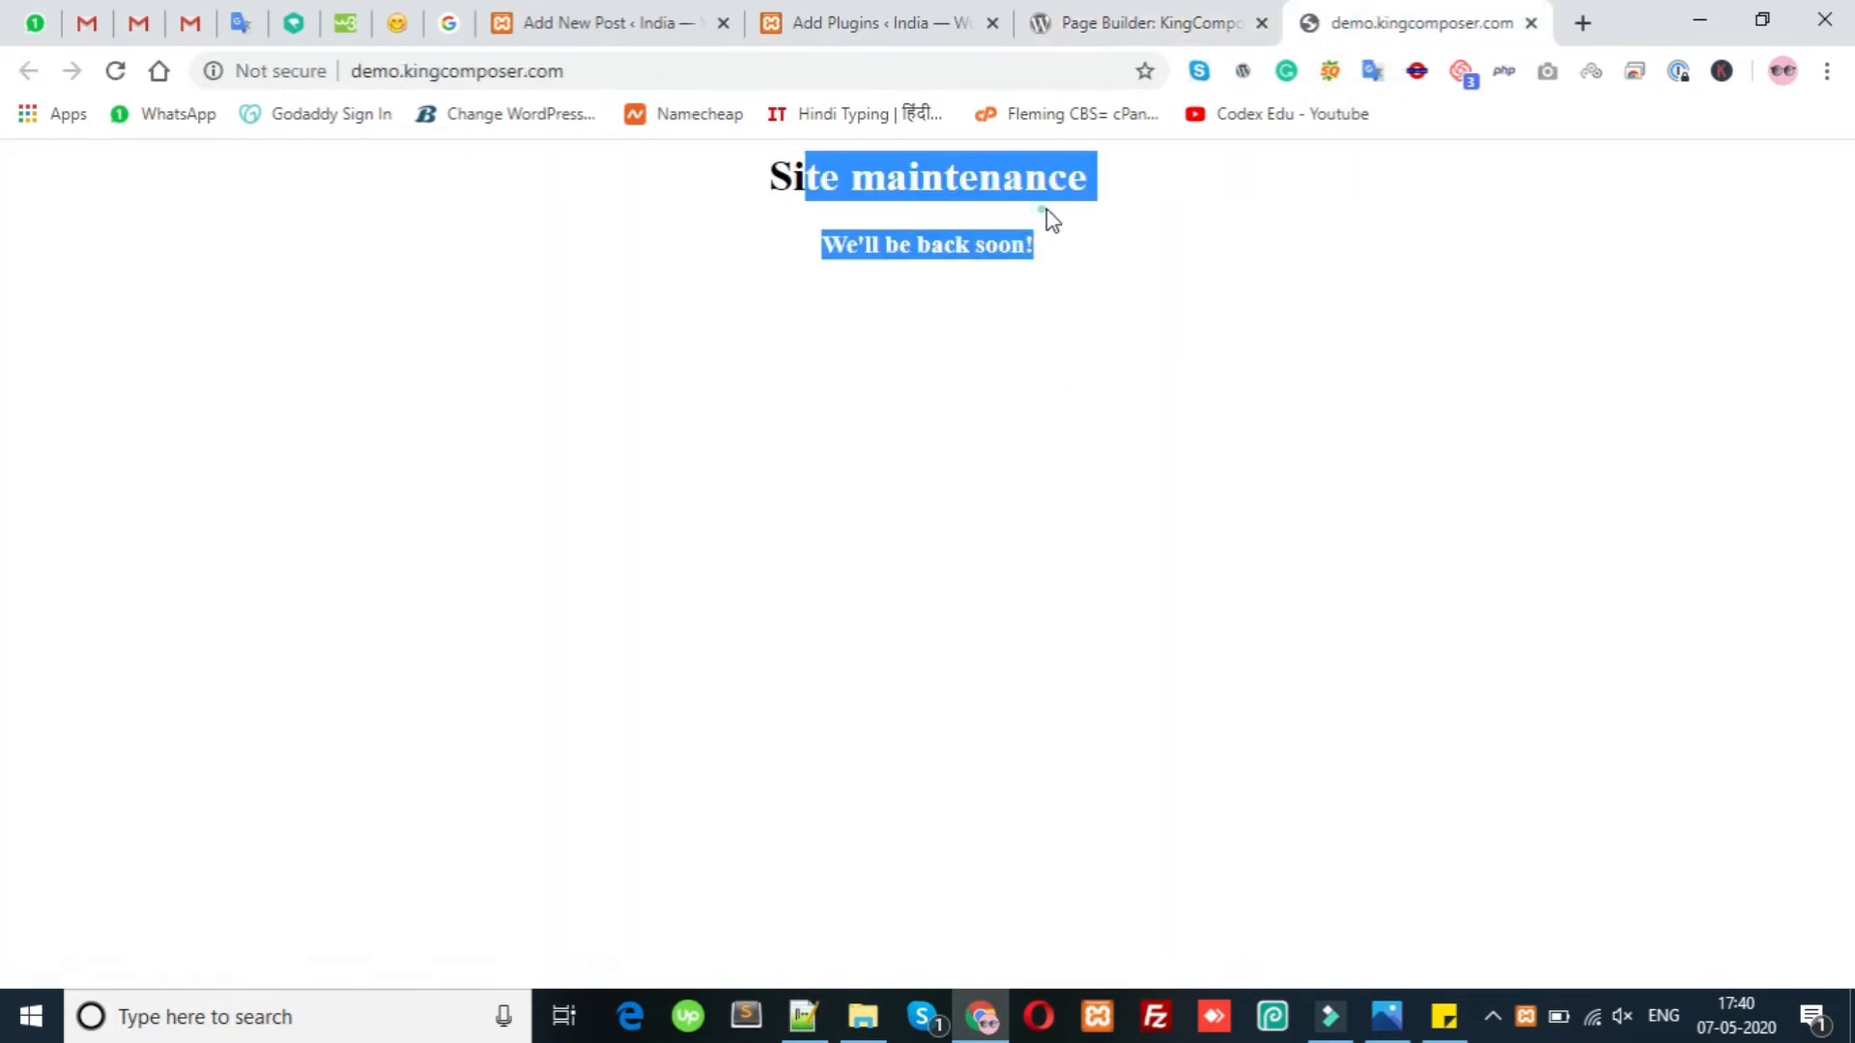
left_click(1532, 23)
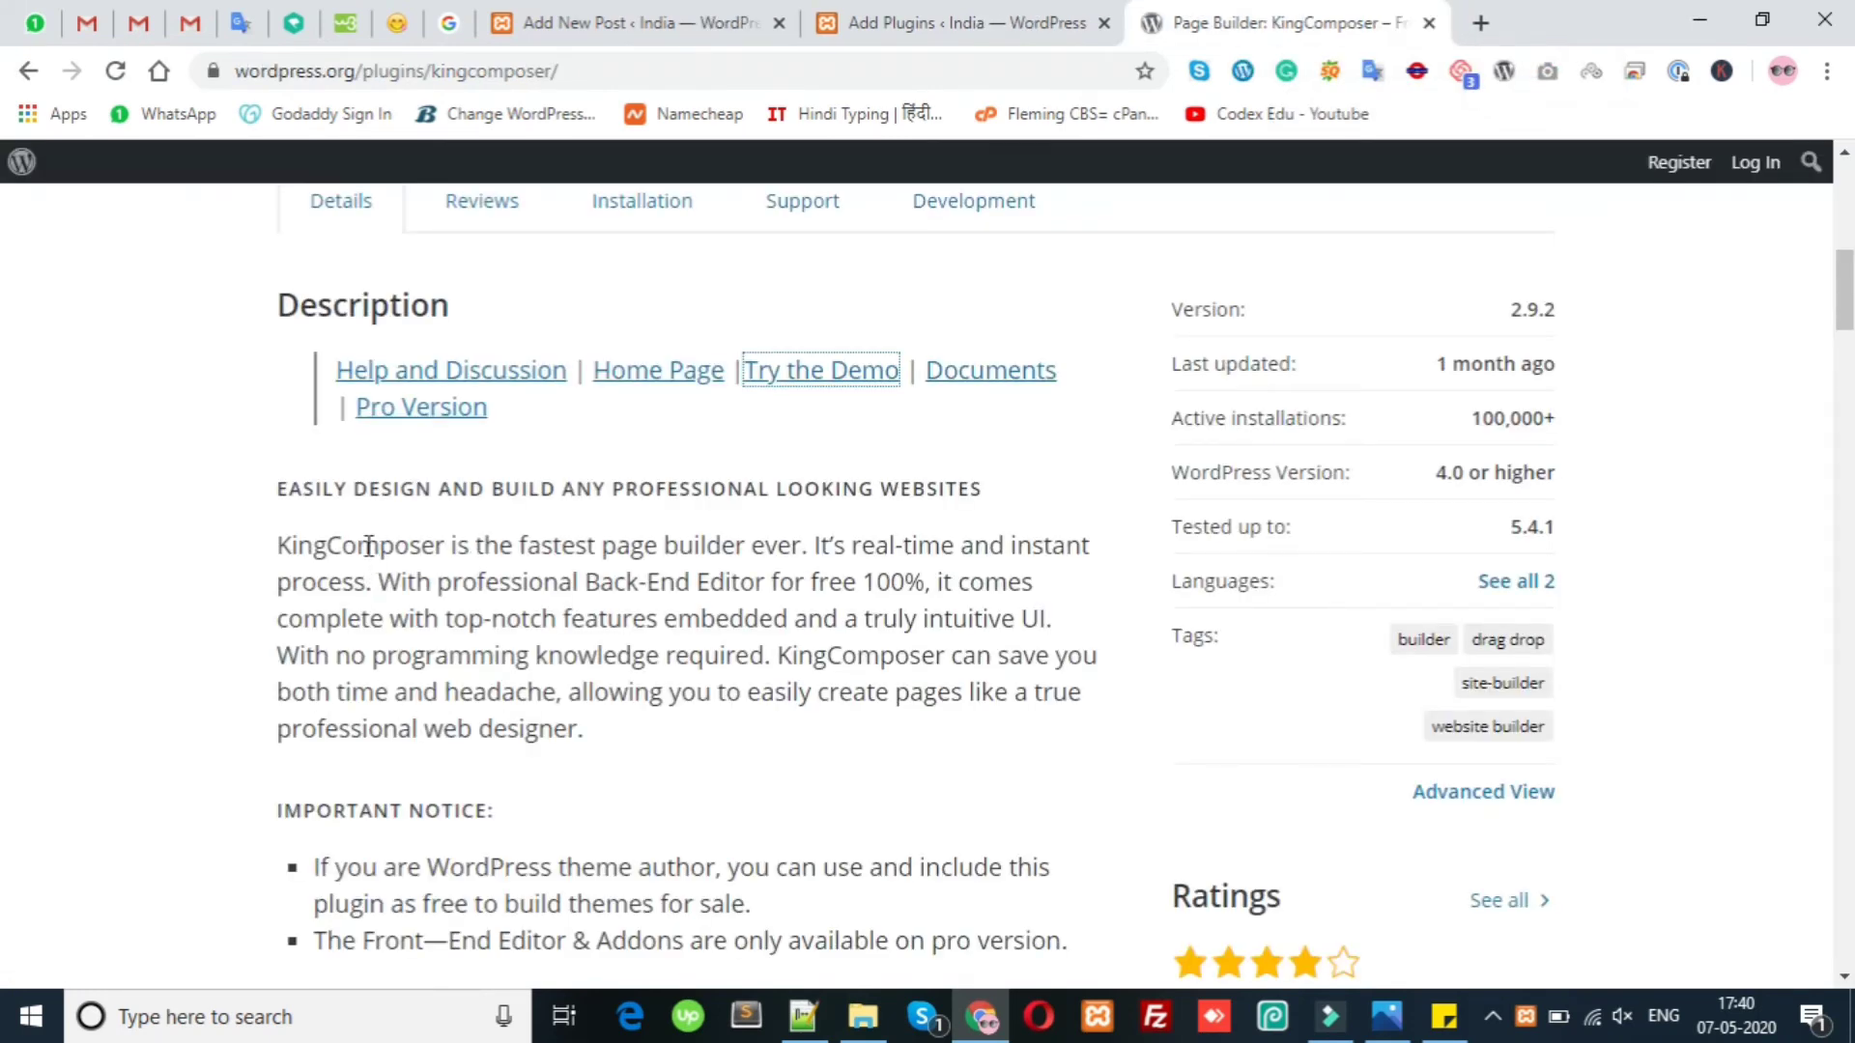
Examine the KingComposer description, free and pro version features, and documentation links down to the Screenshots section.
left_click_drag(281, 548, 382, 580)
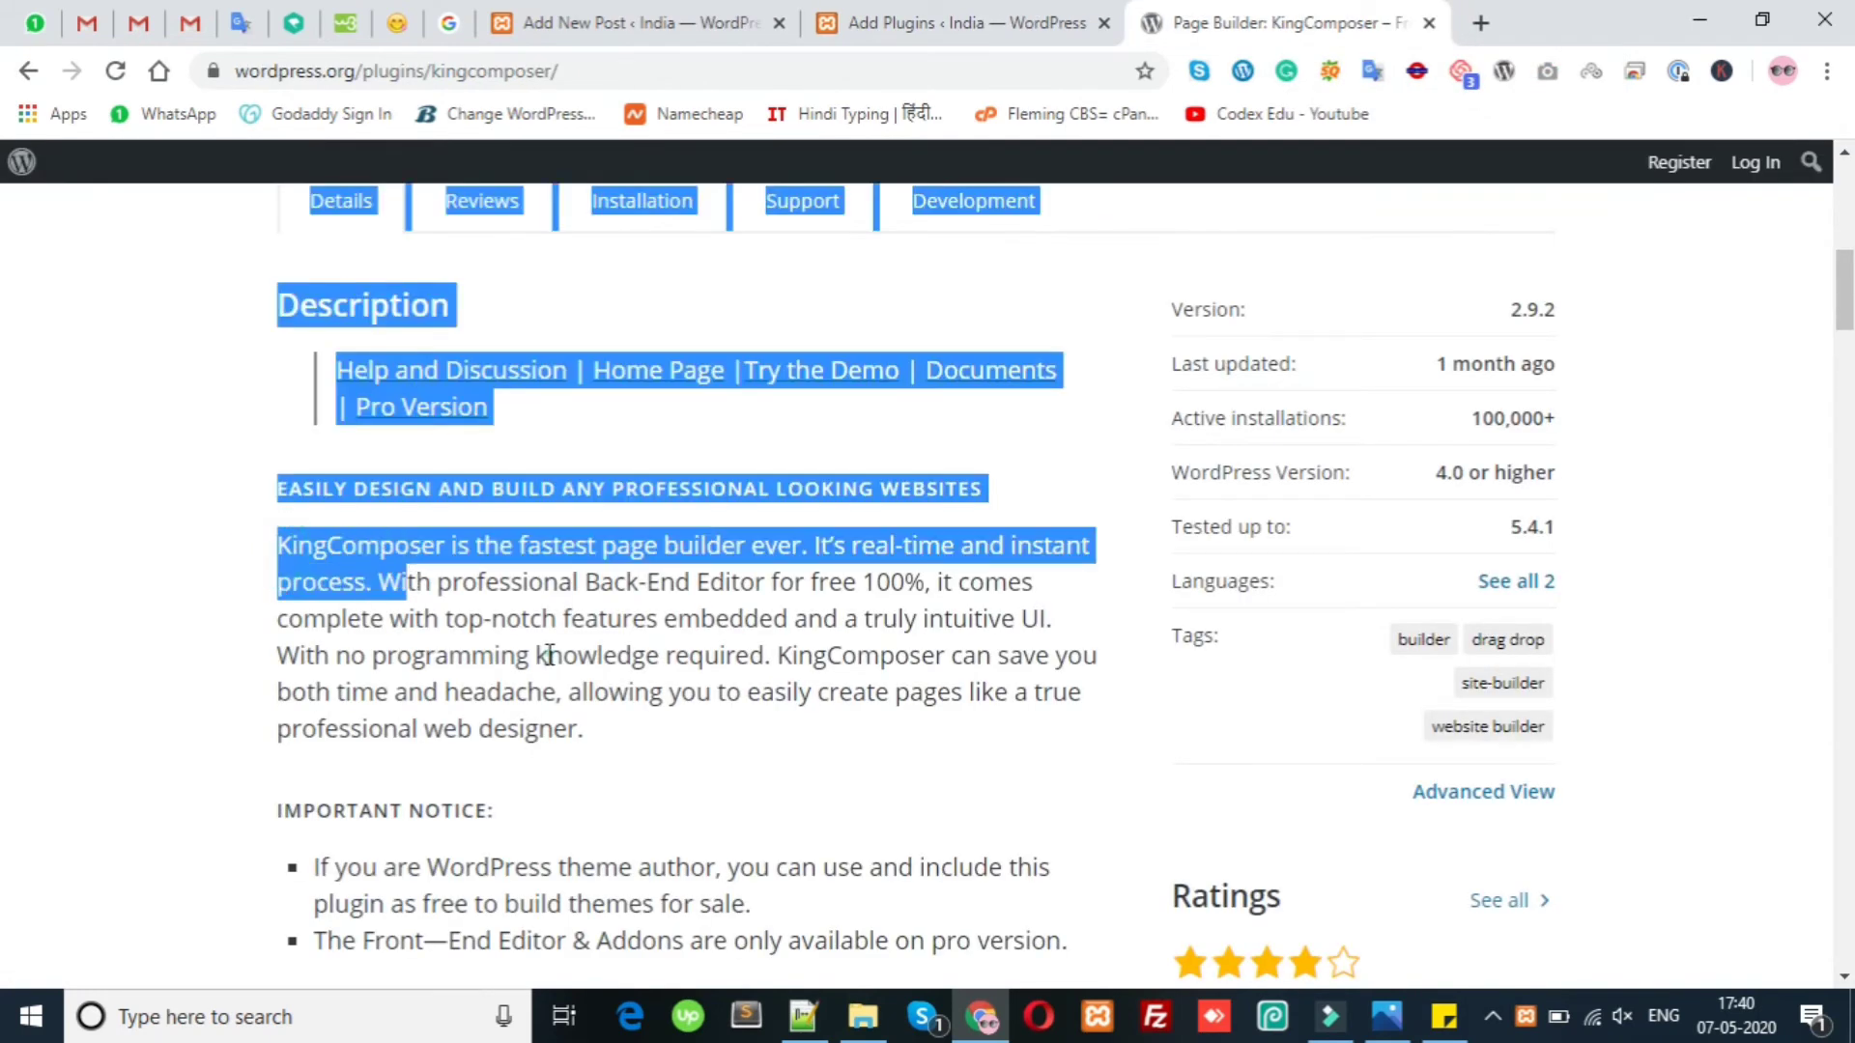
left_click(425, 580)
scroll(617, 657, "down", 10)
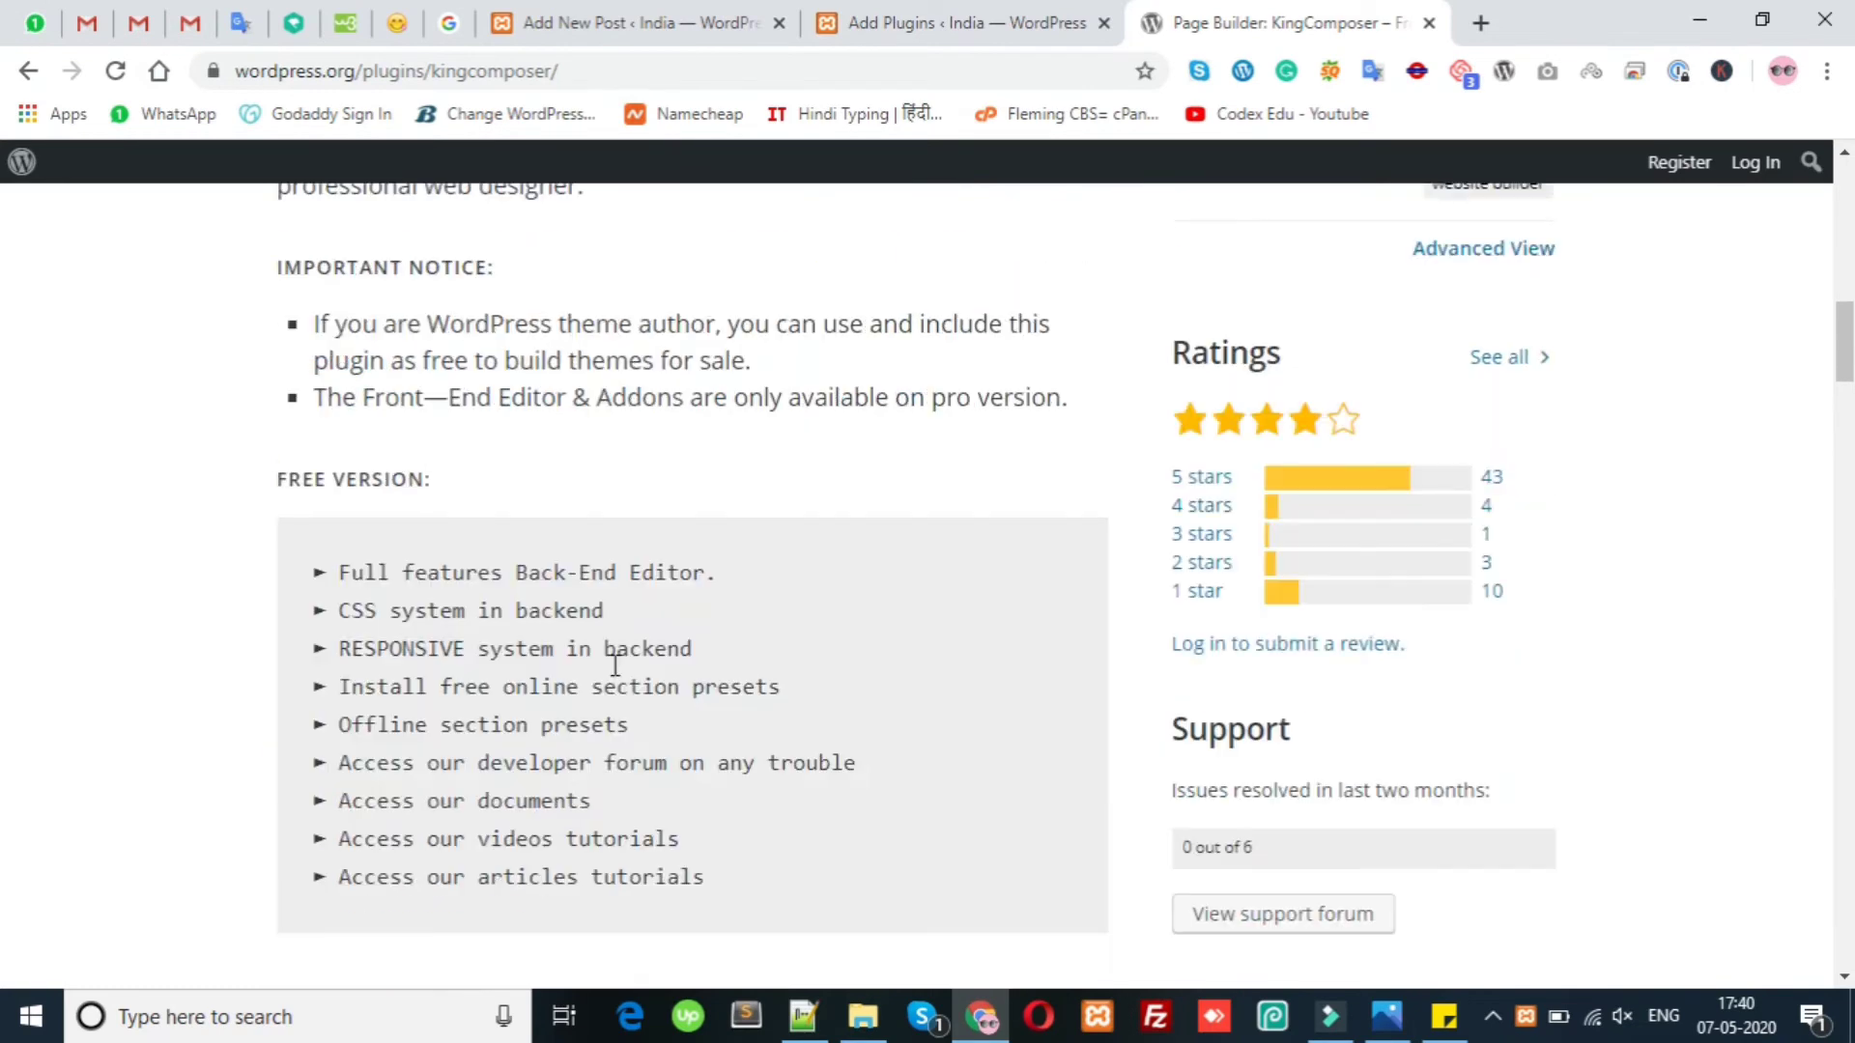
scroll(611, 676, "down", 5)
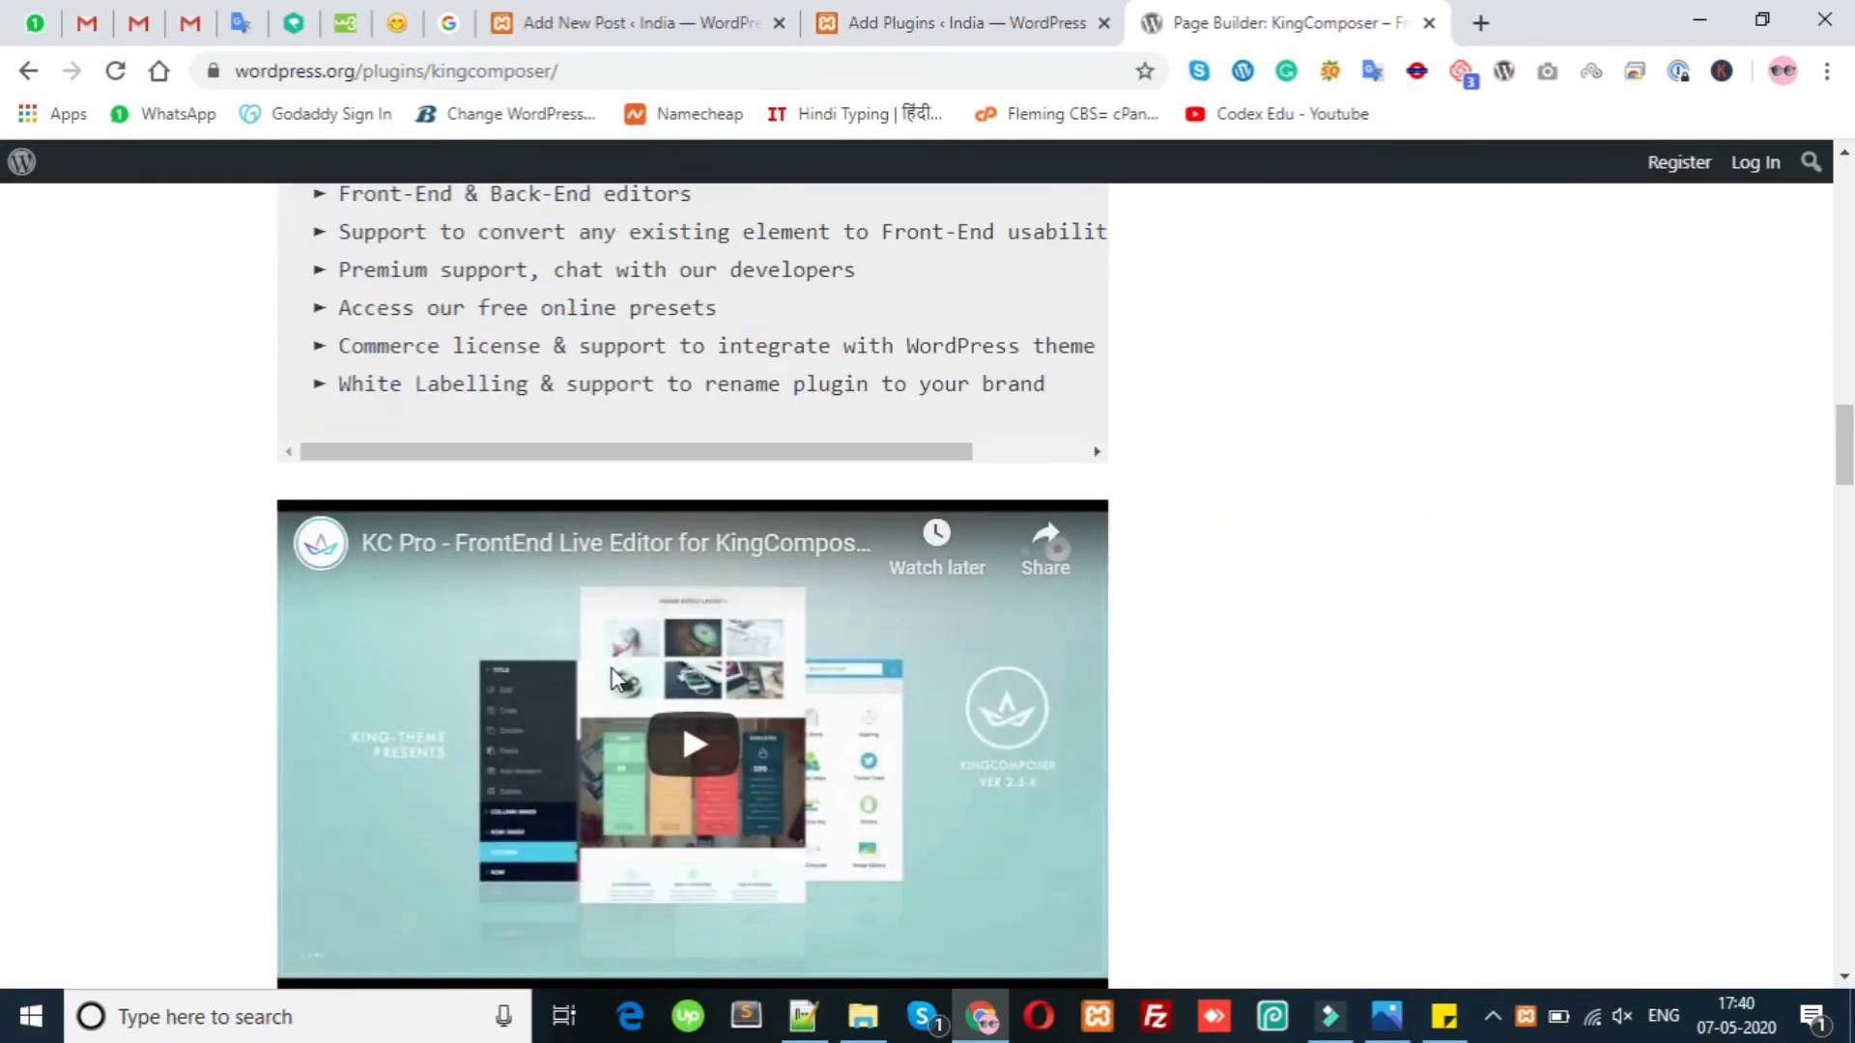
scroll(4, 628, "down", 20)
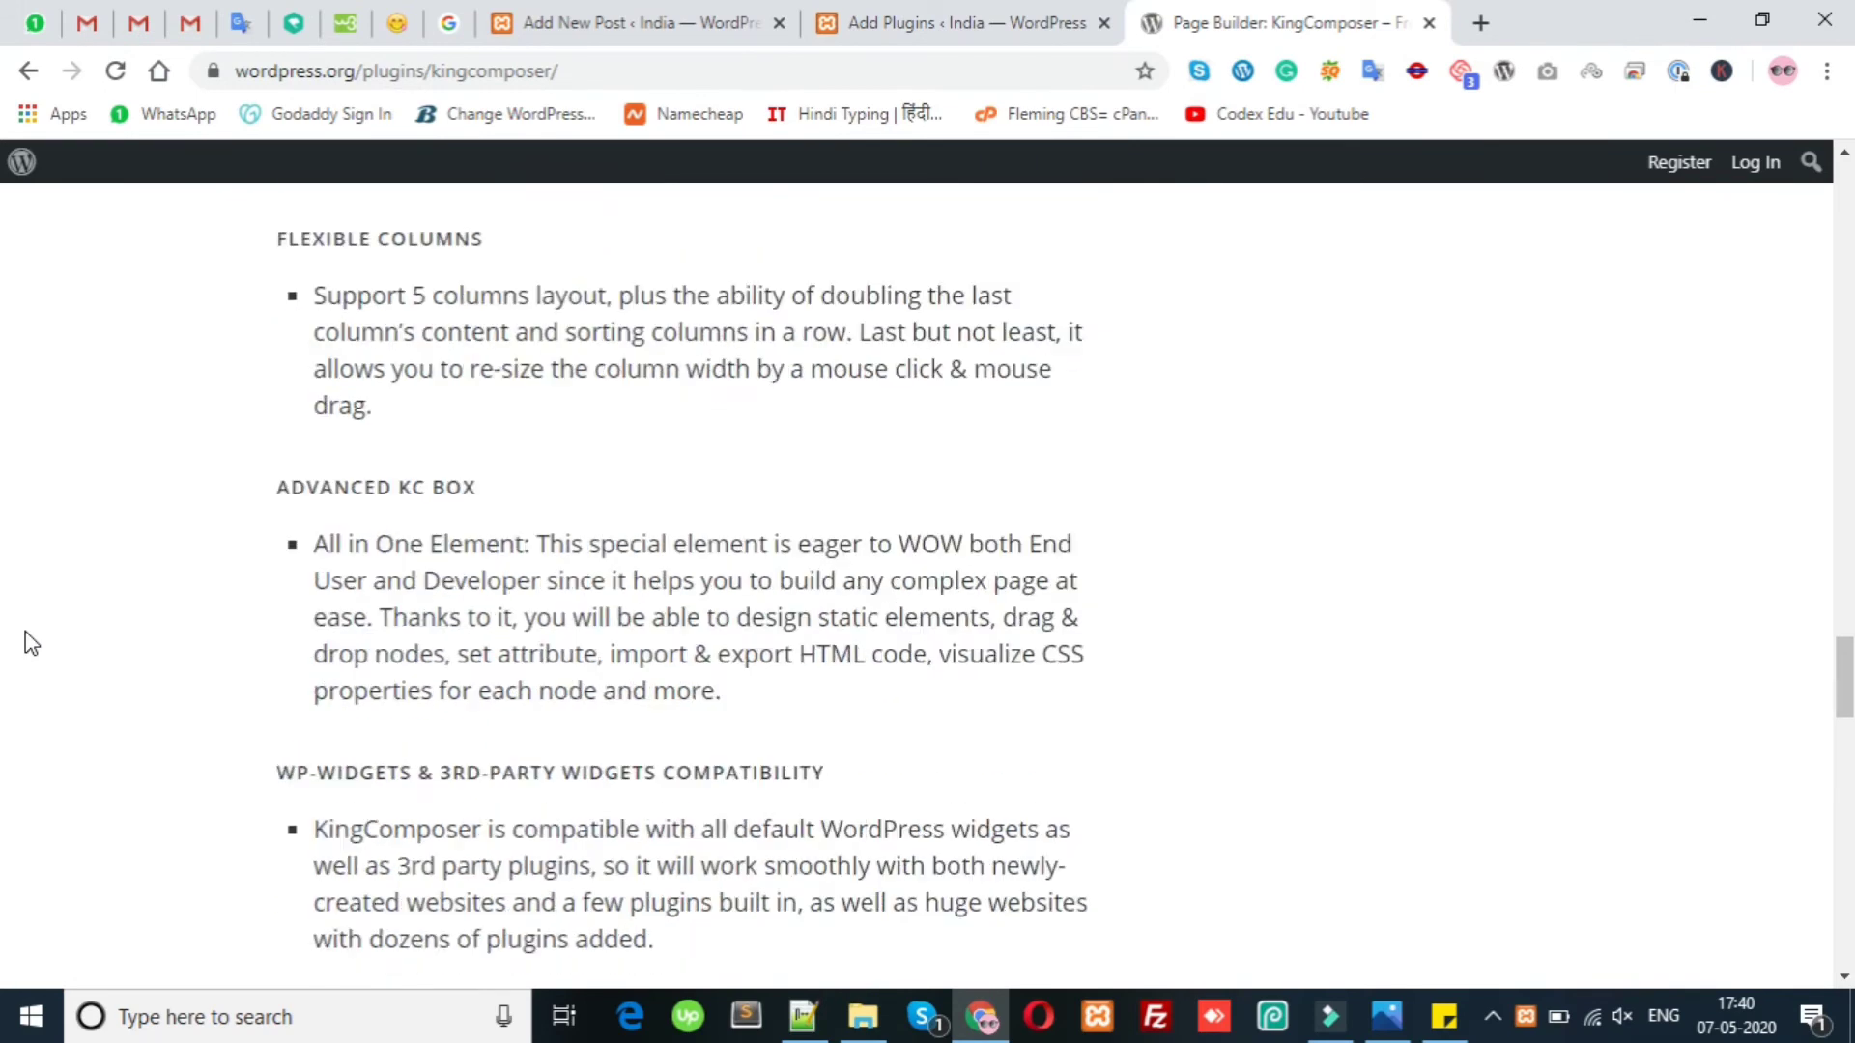
scroll(4, 828, "down", 20)
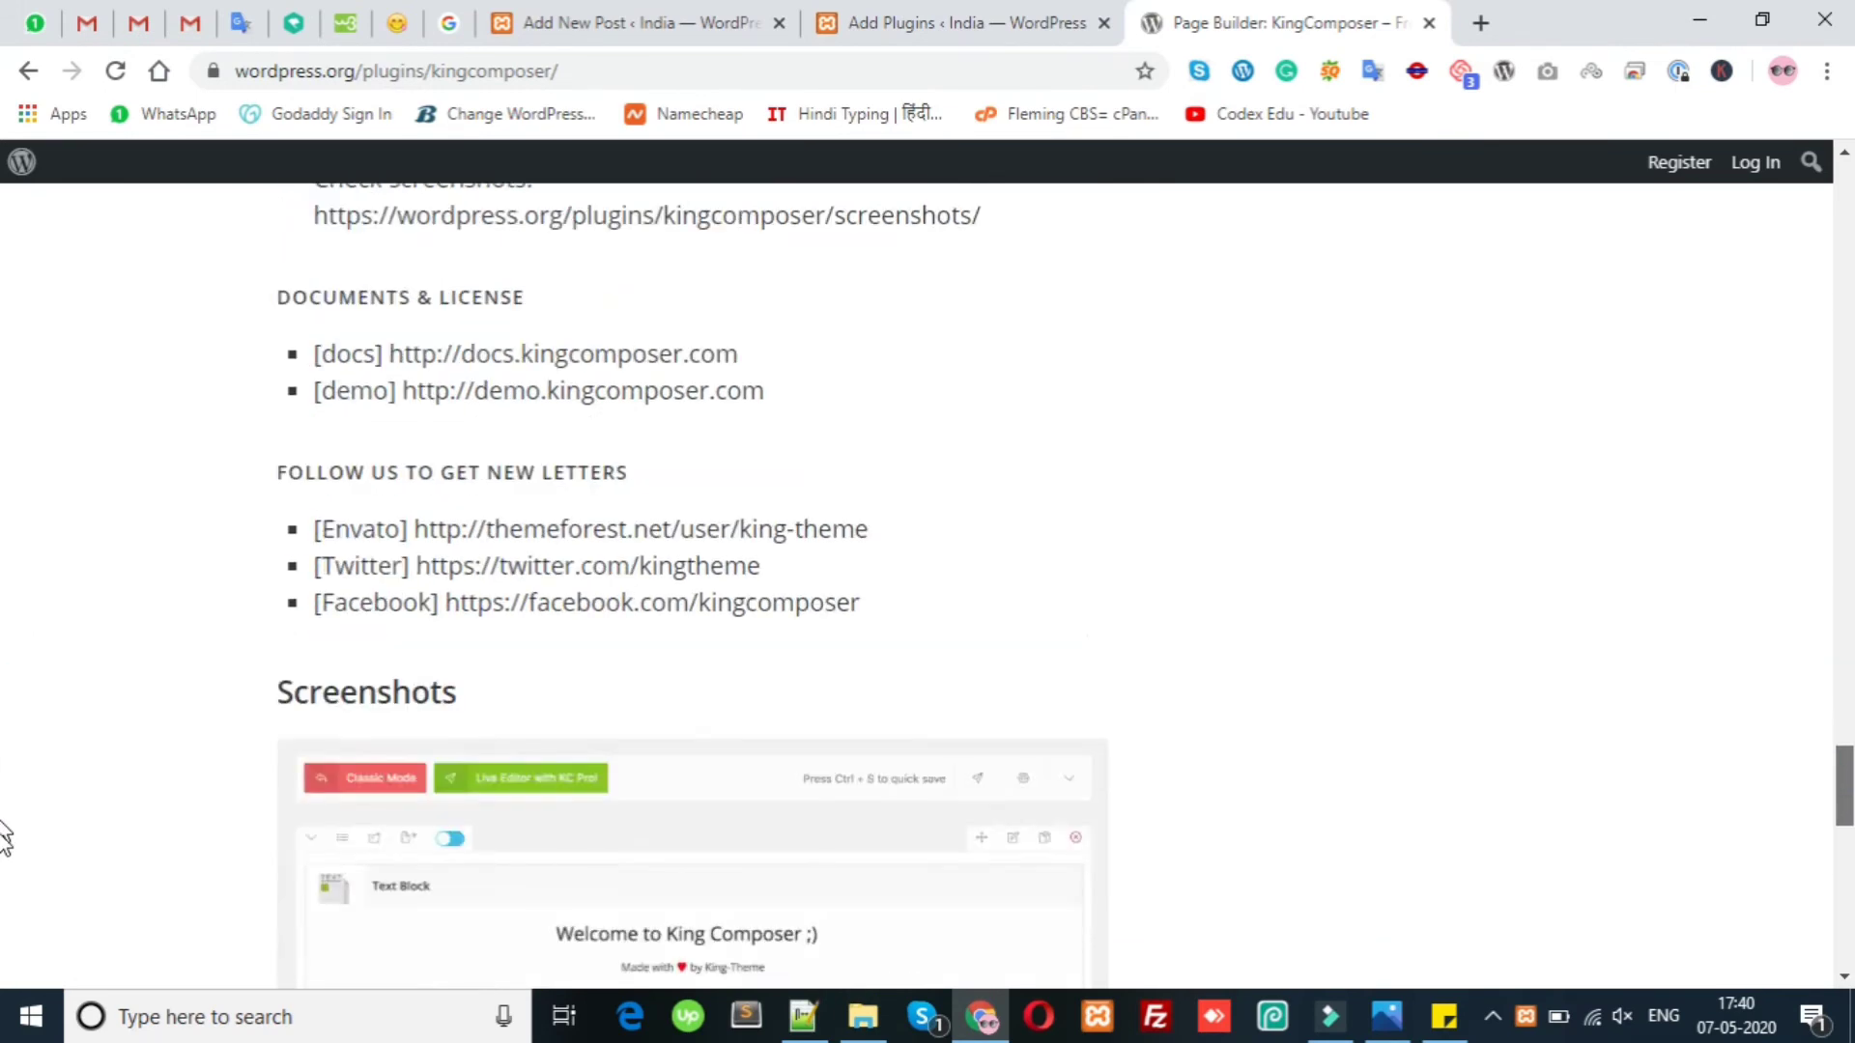
scroll(4, 890, "up", 5)
scroll(901, 538, "down", 2)
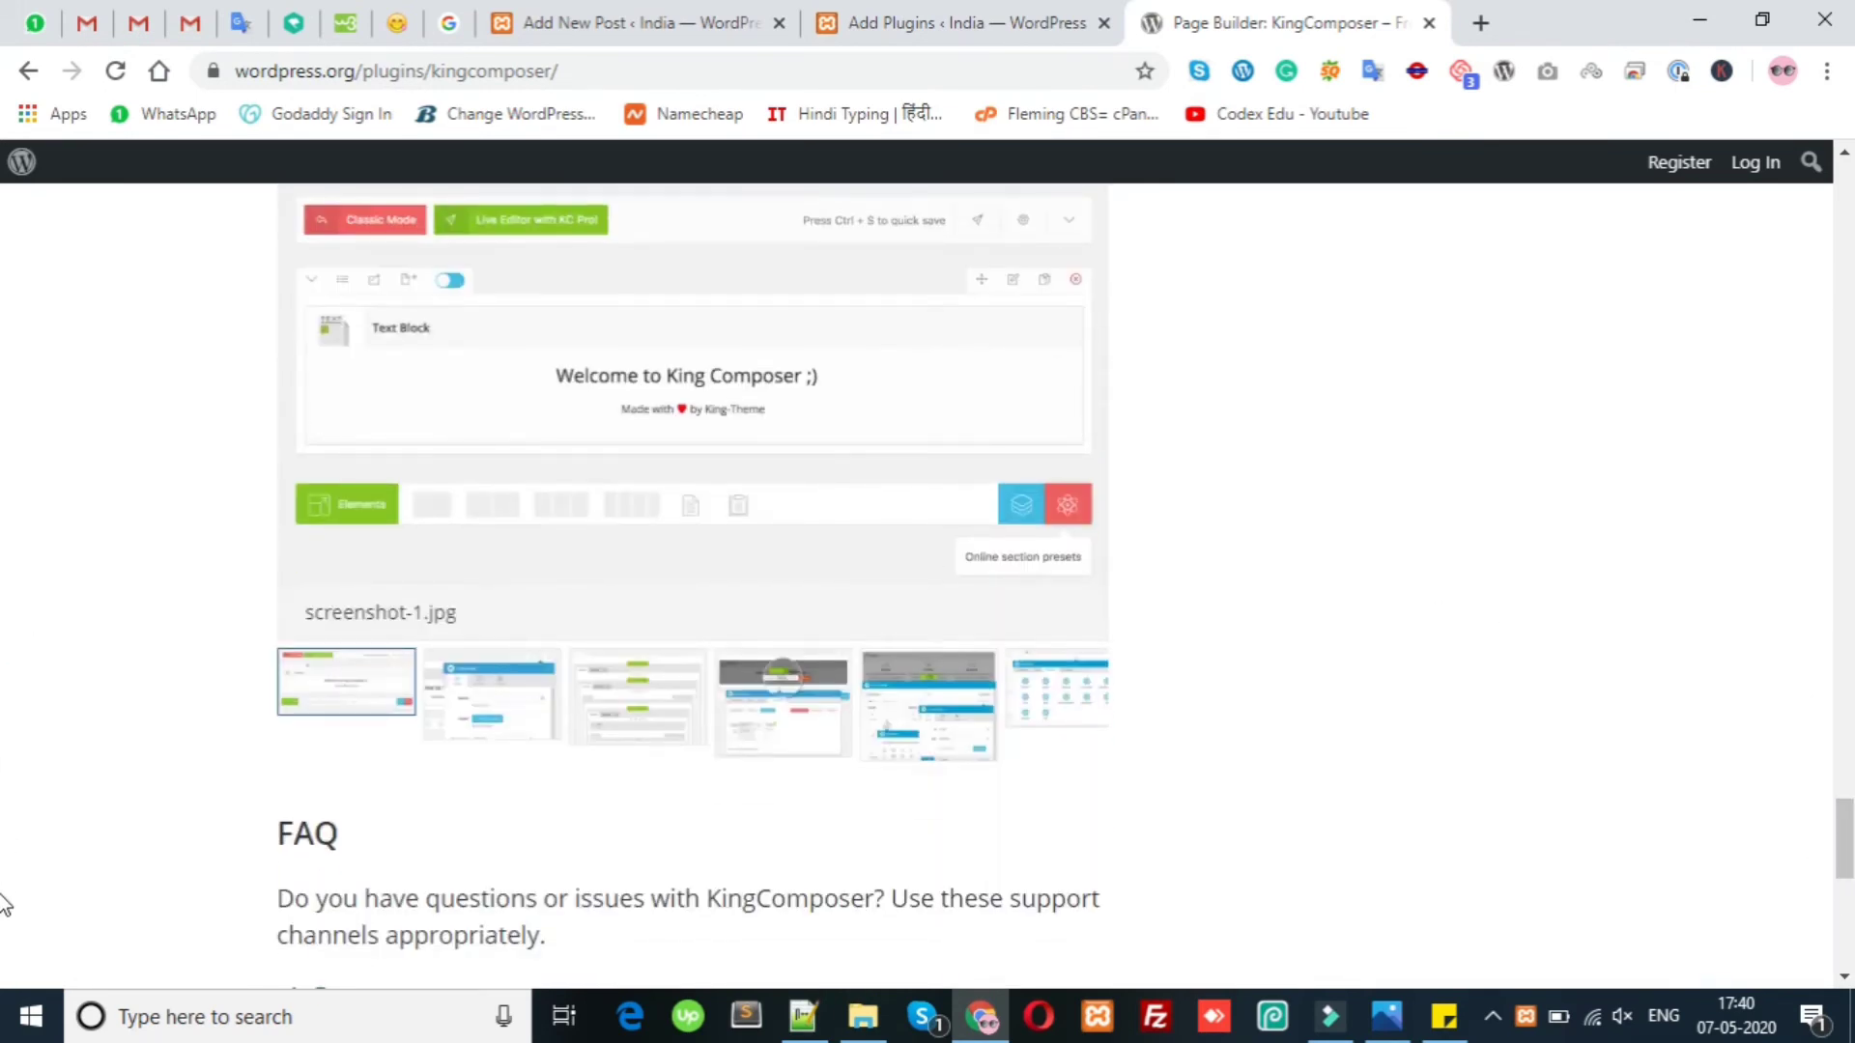
scroll(8, 841, "up", 2)
scroll(8, 845, "down", 1)
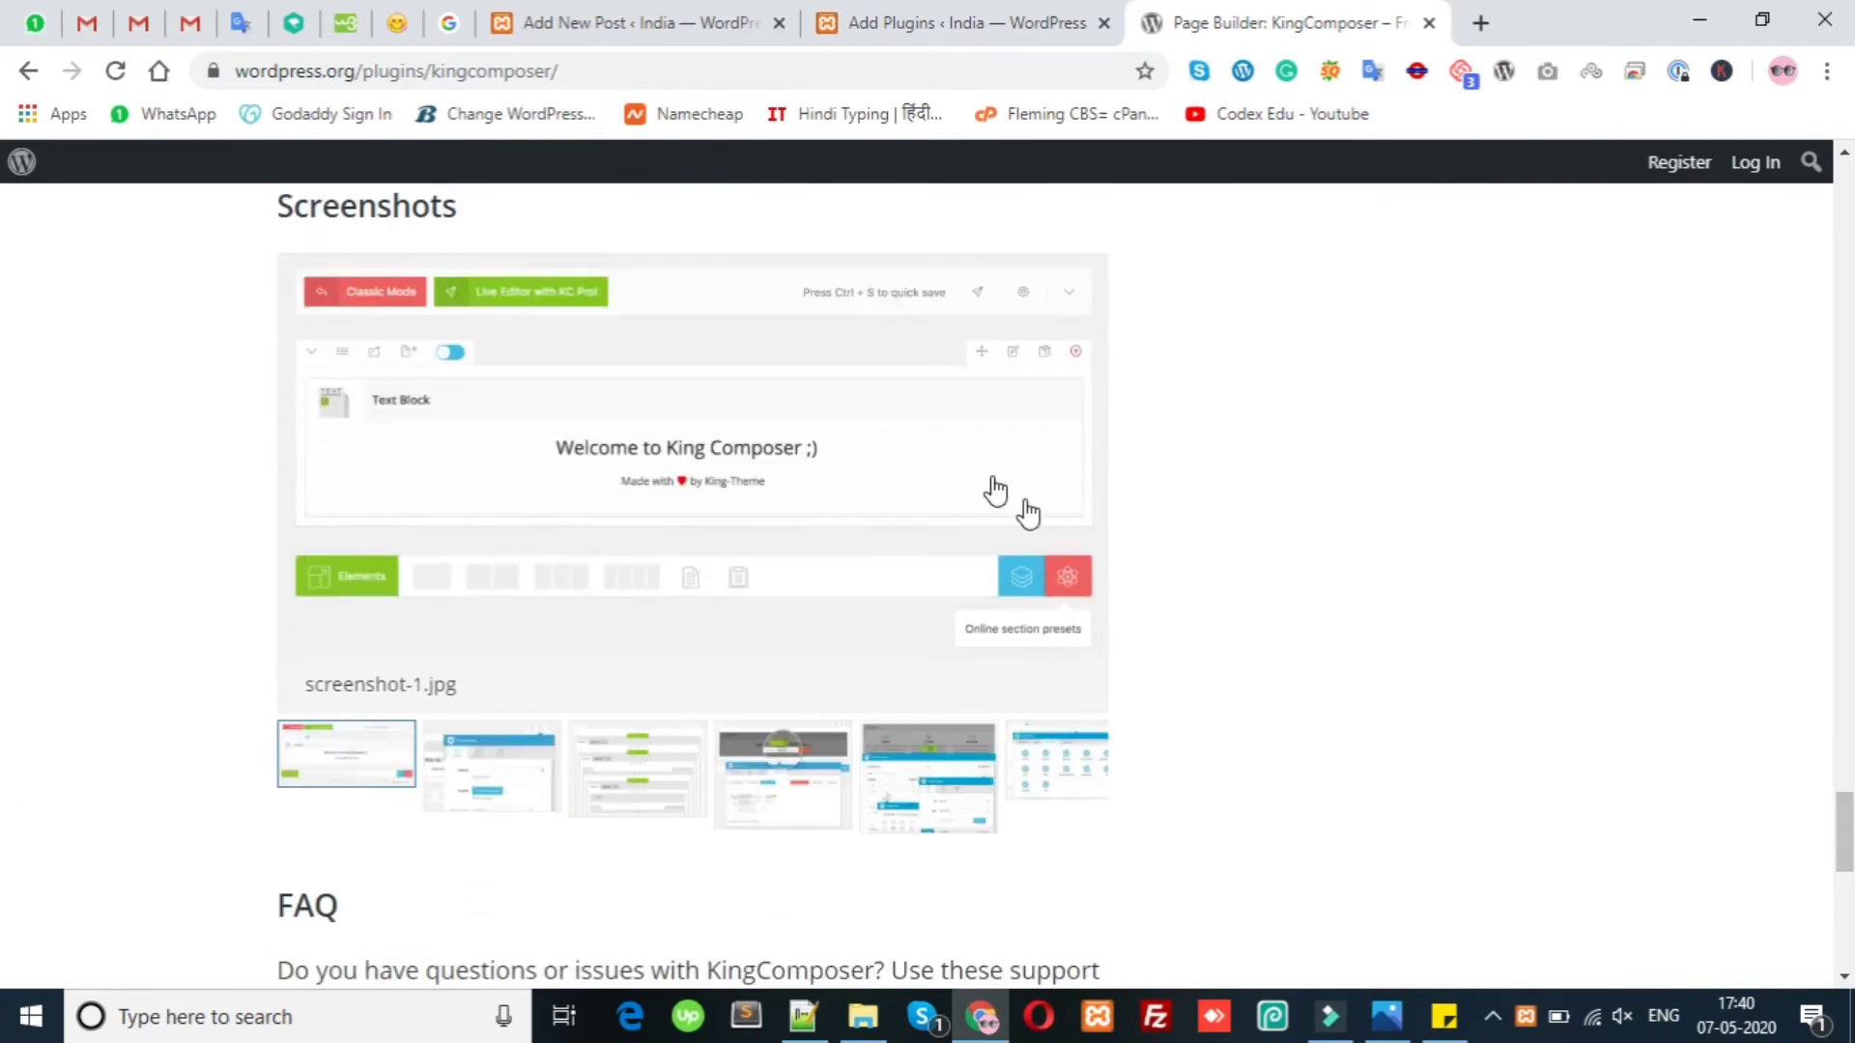
Browse through the KingComposer screenshot gallery, including the Row Settings and nested tabs images.
left_click(1073, 483)
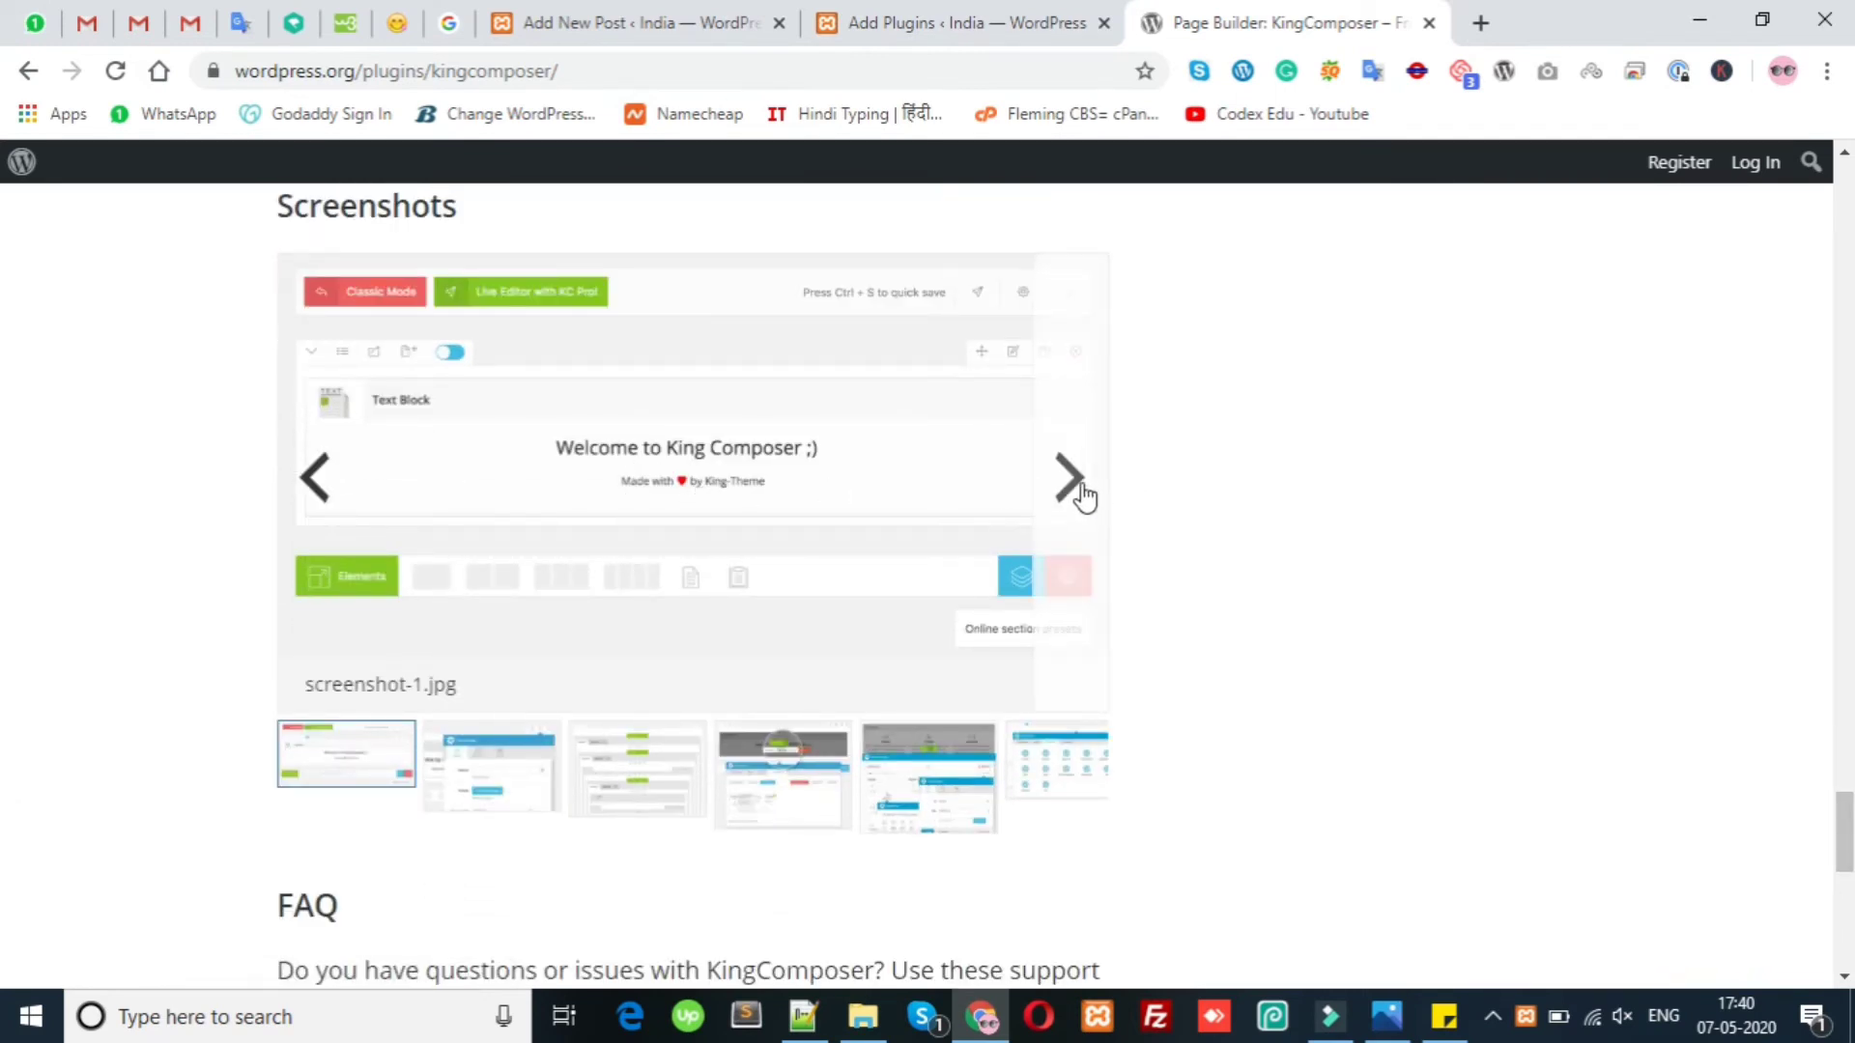
left_click(1080, 491)
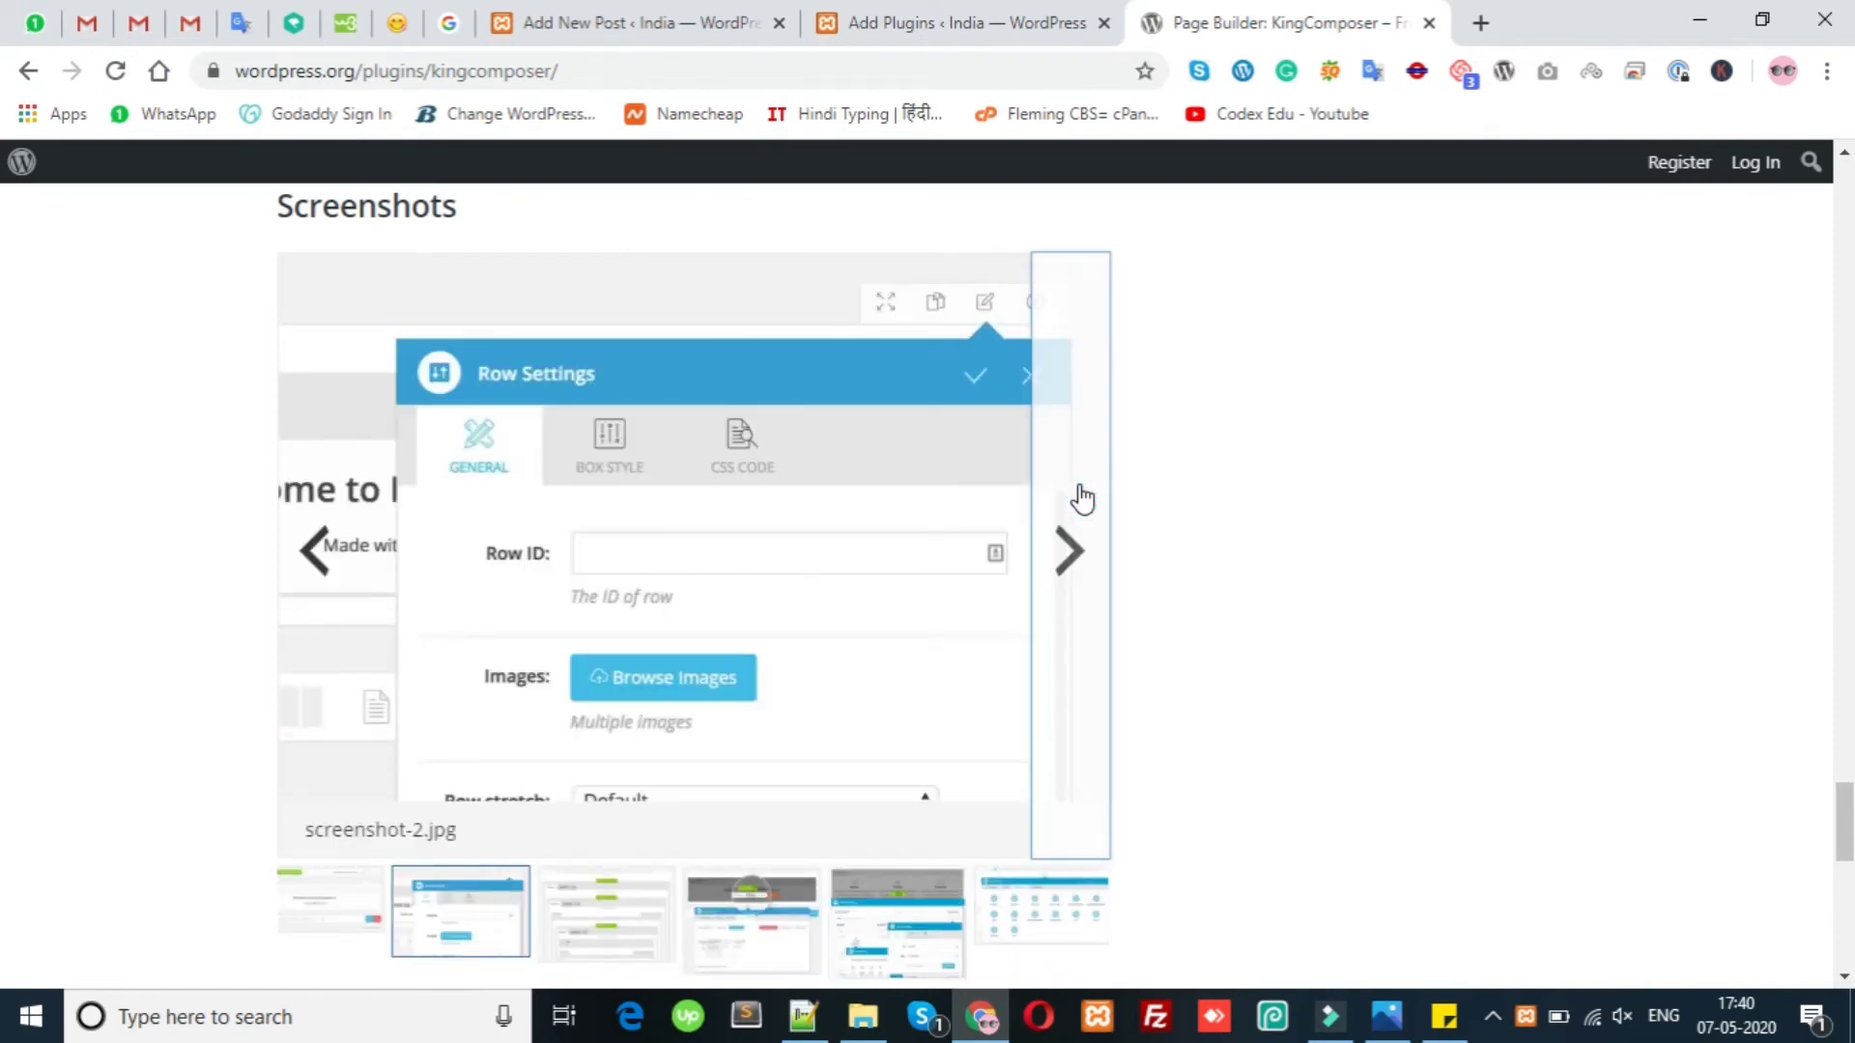
left_click(1075, 543)
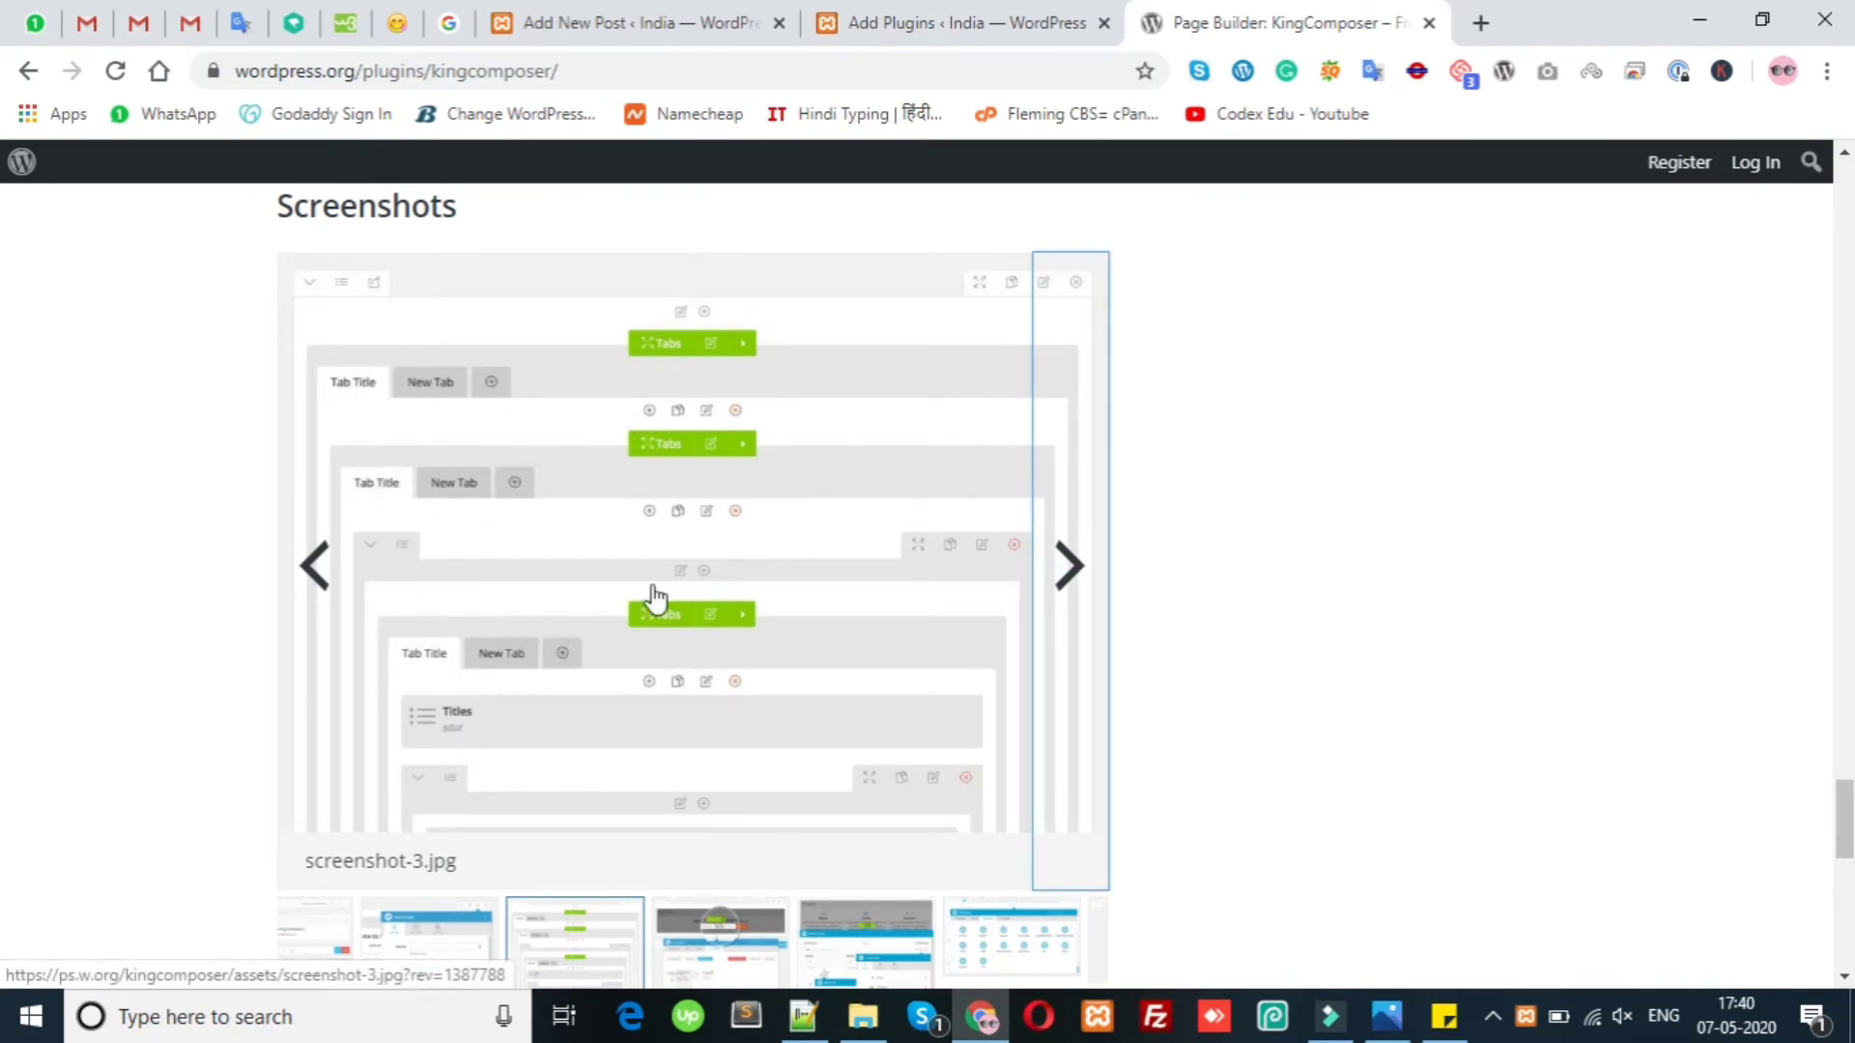
left_click(1066, 564)
left_click(1065, 564)
Copy "Page Builder: KingComposer" from the title of the wordpress.org plugin page.
scroll(1320, 536, "up", 15)
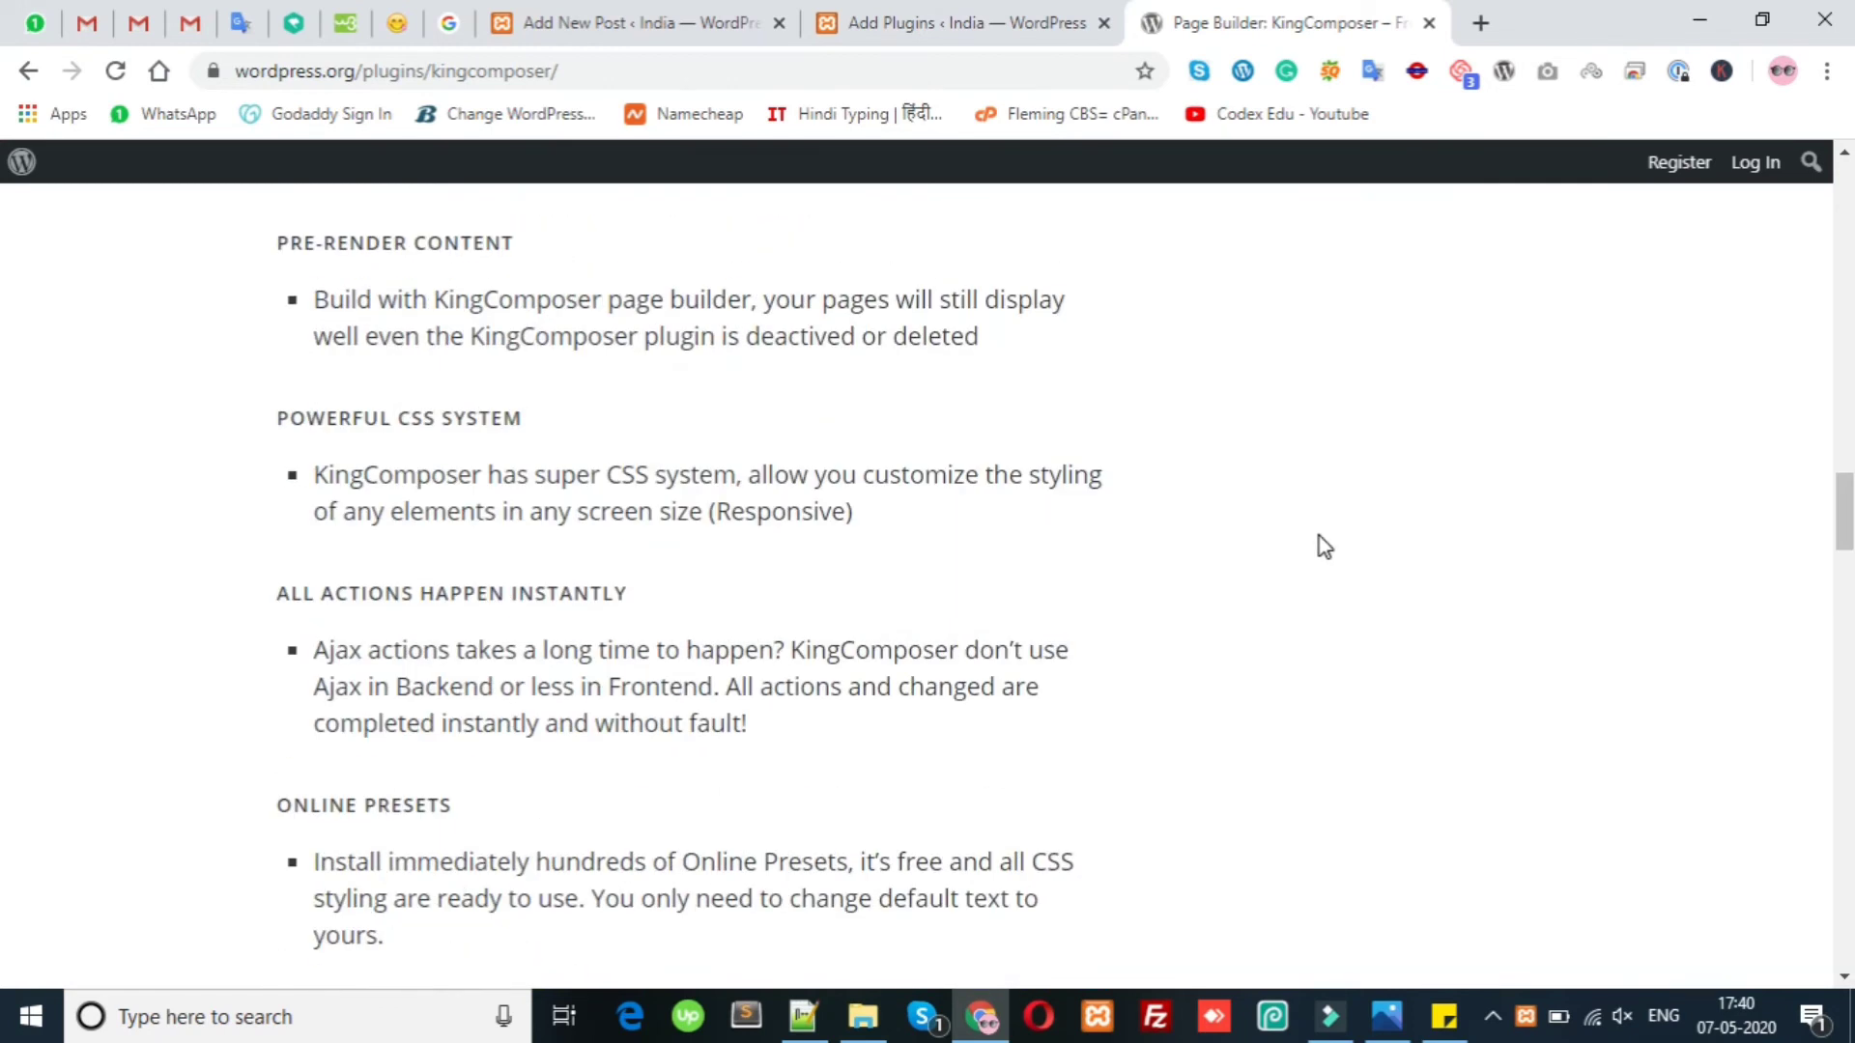
left_click_drag(432, 561, 935, 577)
right_click(895, 563)
left_click(977, 576)
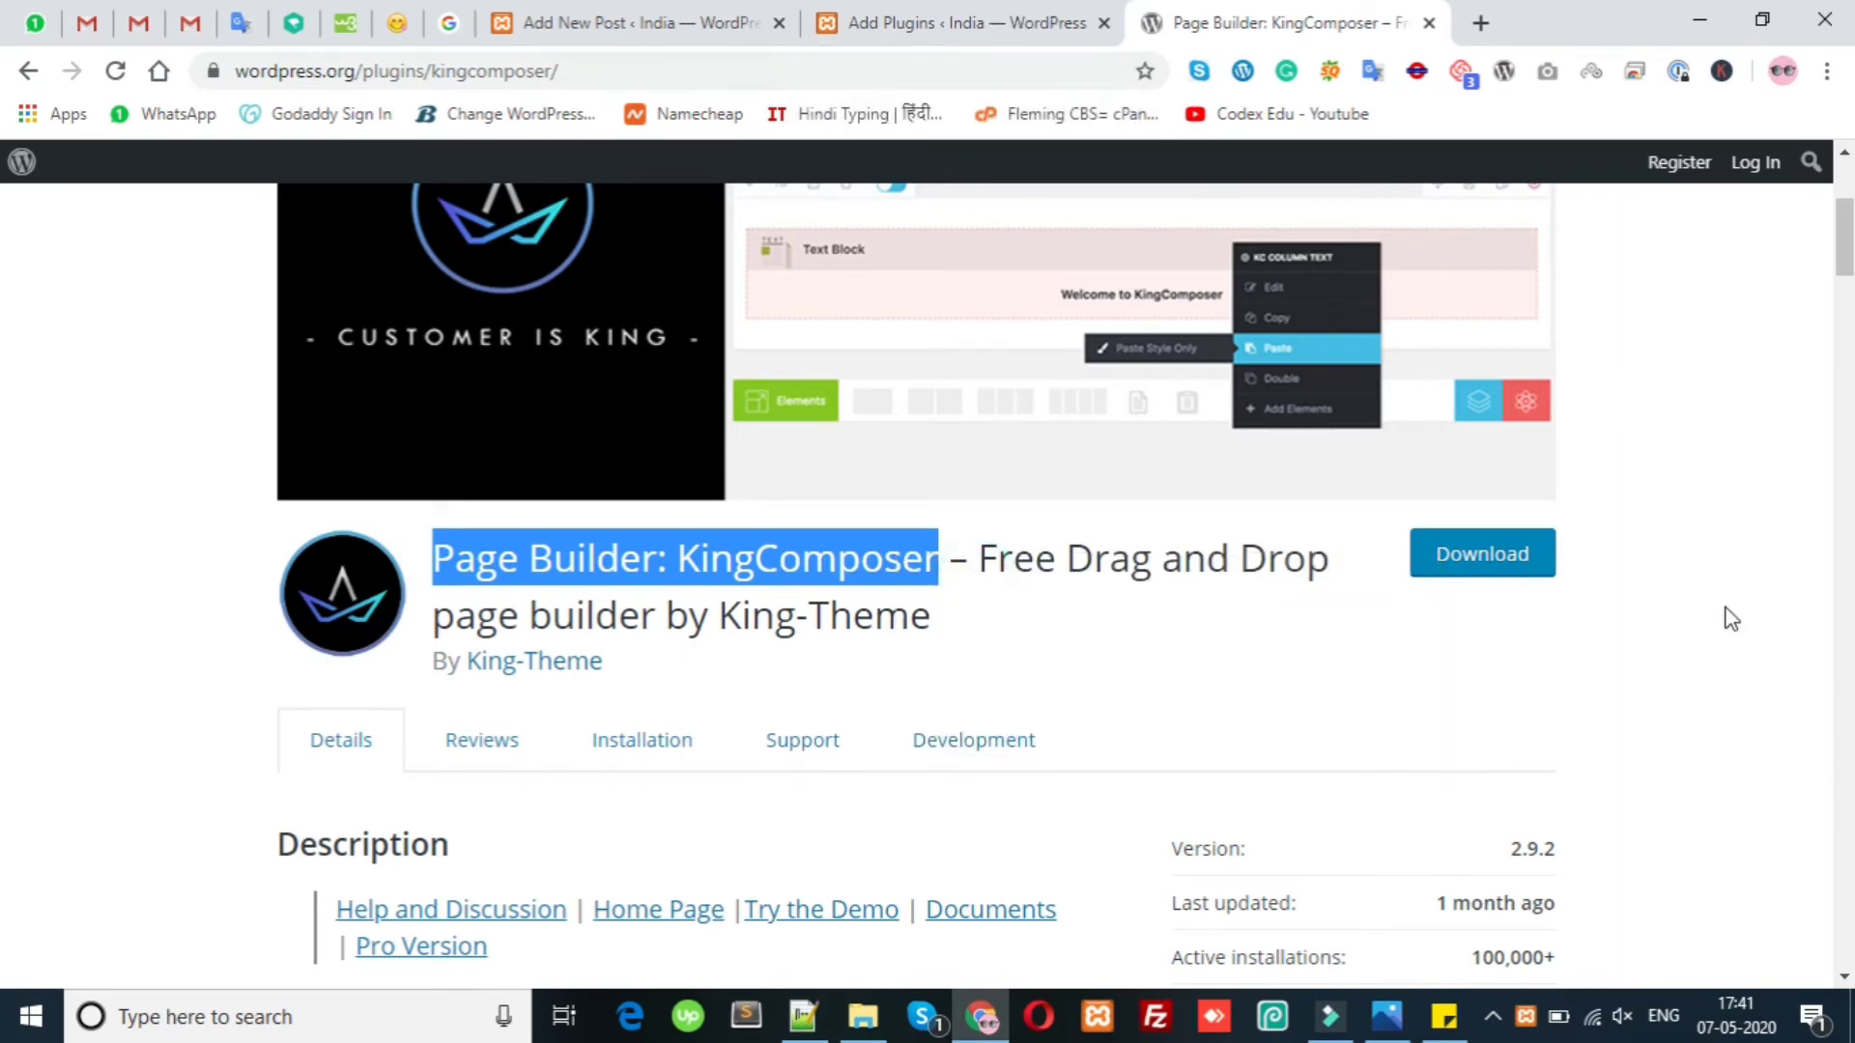
Search the plugin directory on the WordPress Add Plugins page for "Page Builder: KingComposer".
left_click(1047, 11)
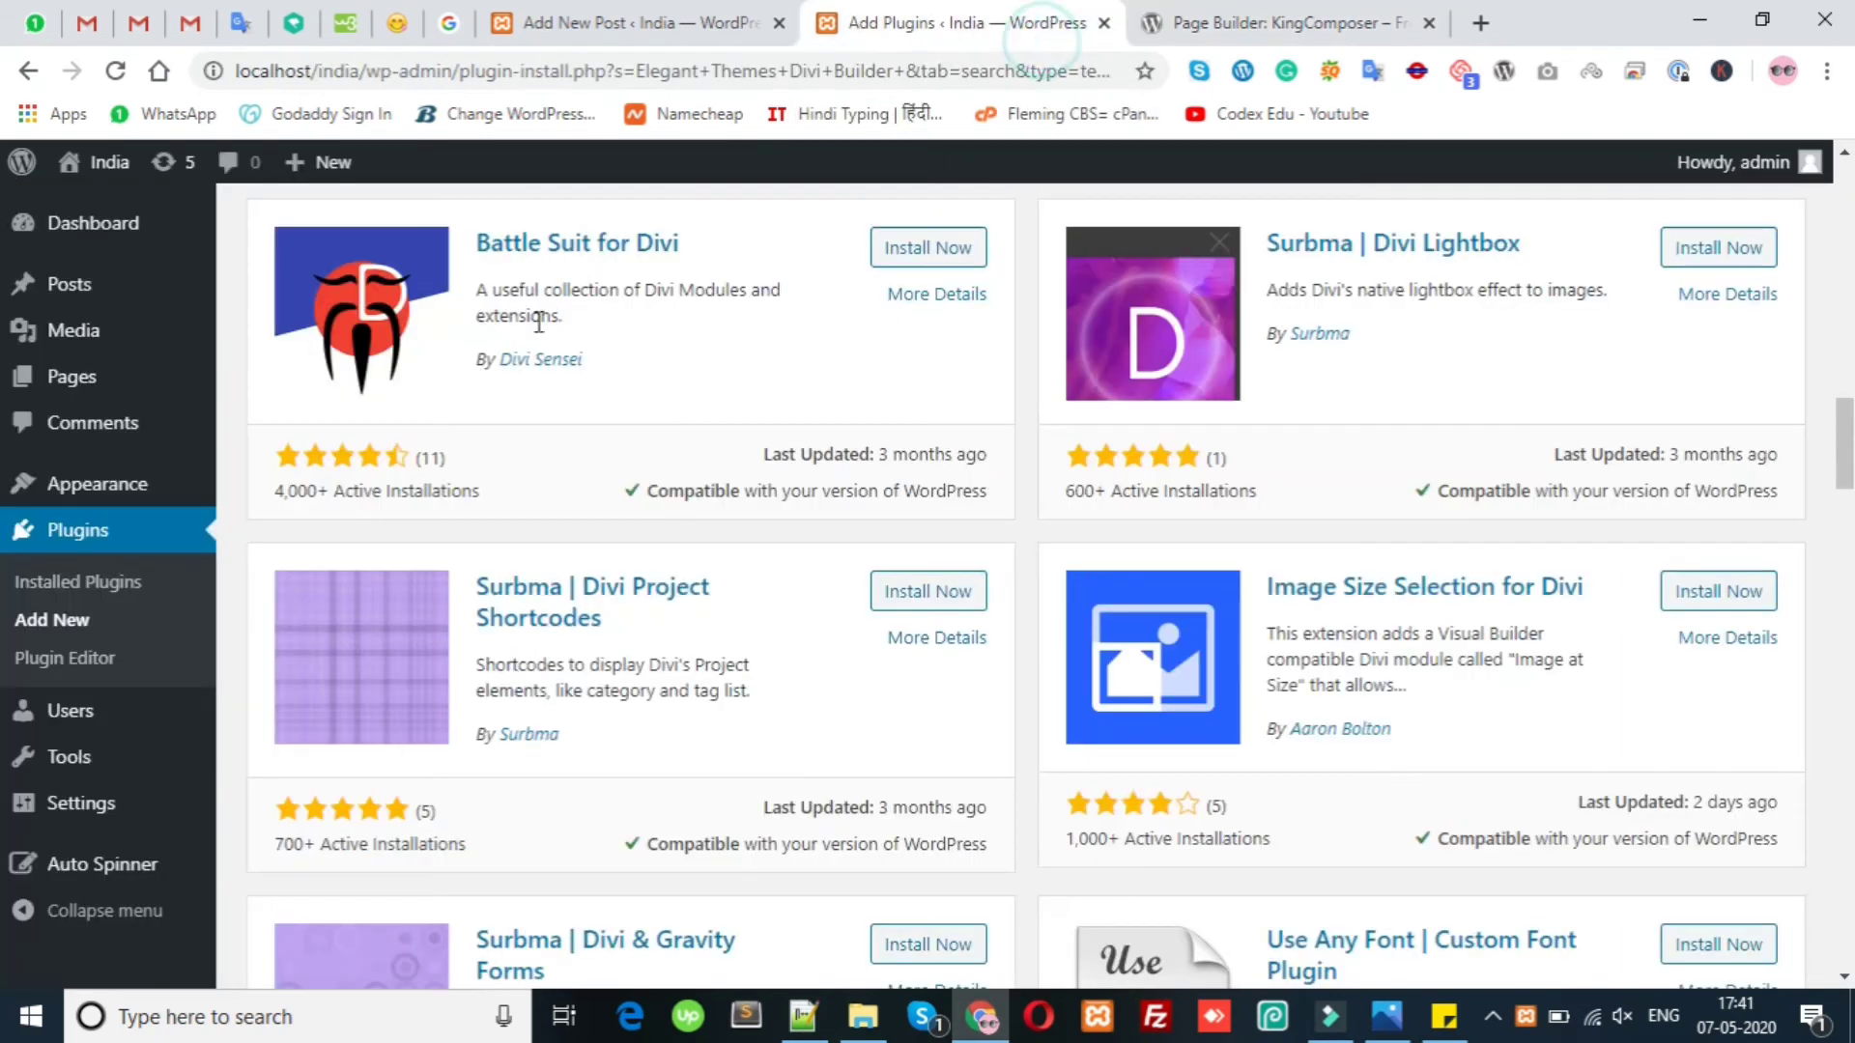
scroll(527, 328, "up", 10)
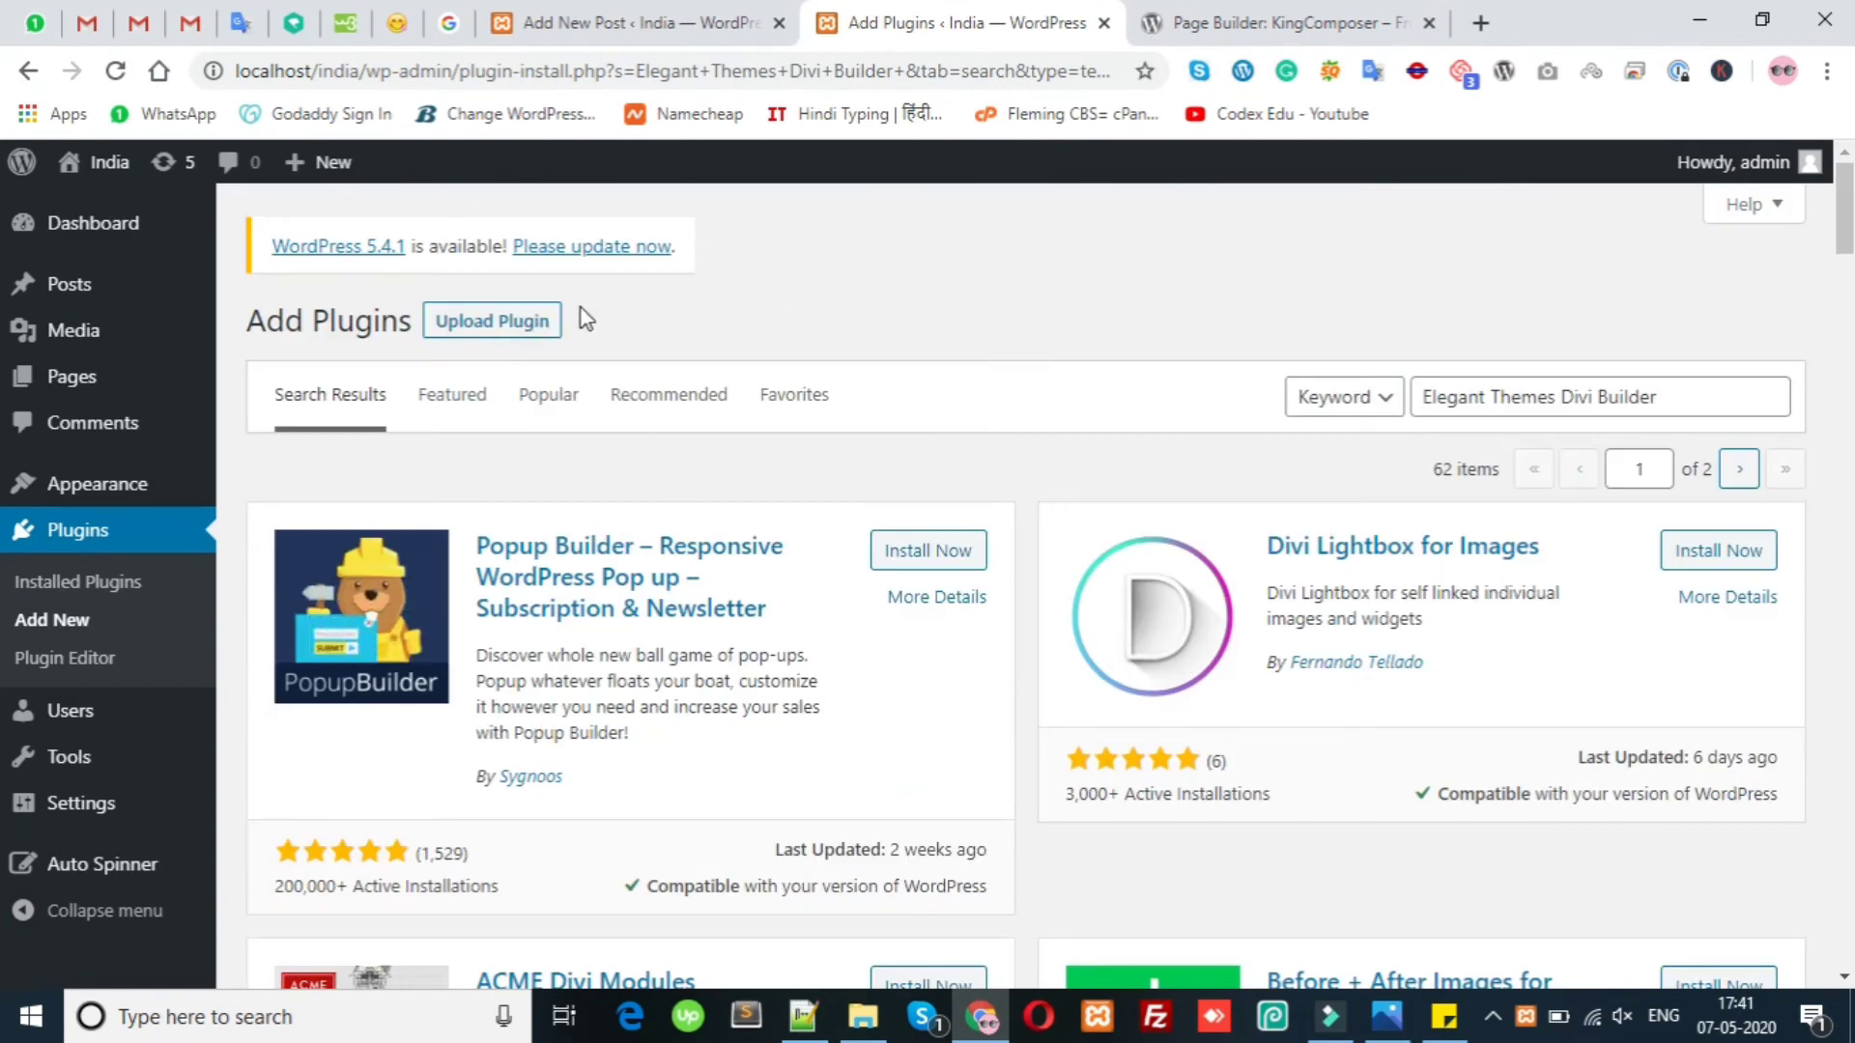
triple_click(1513, 396)
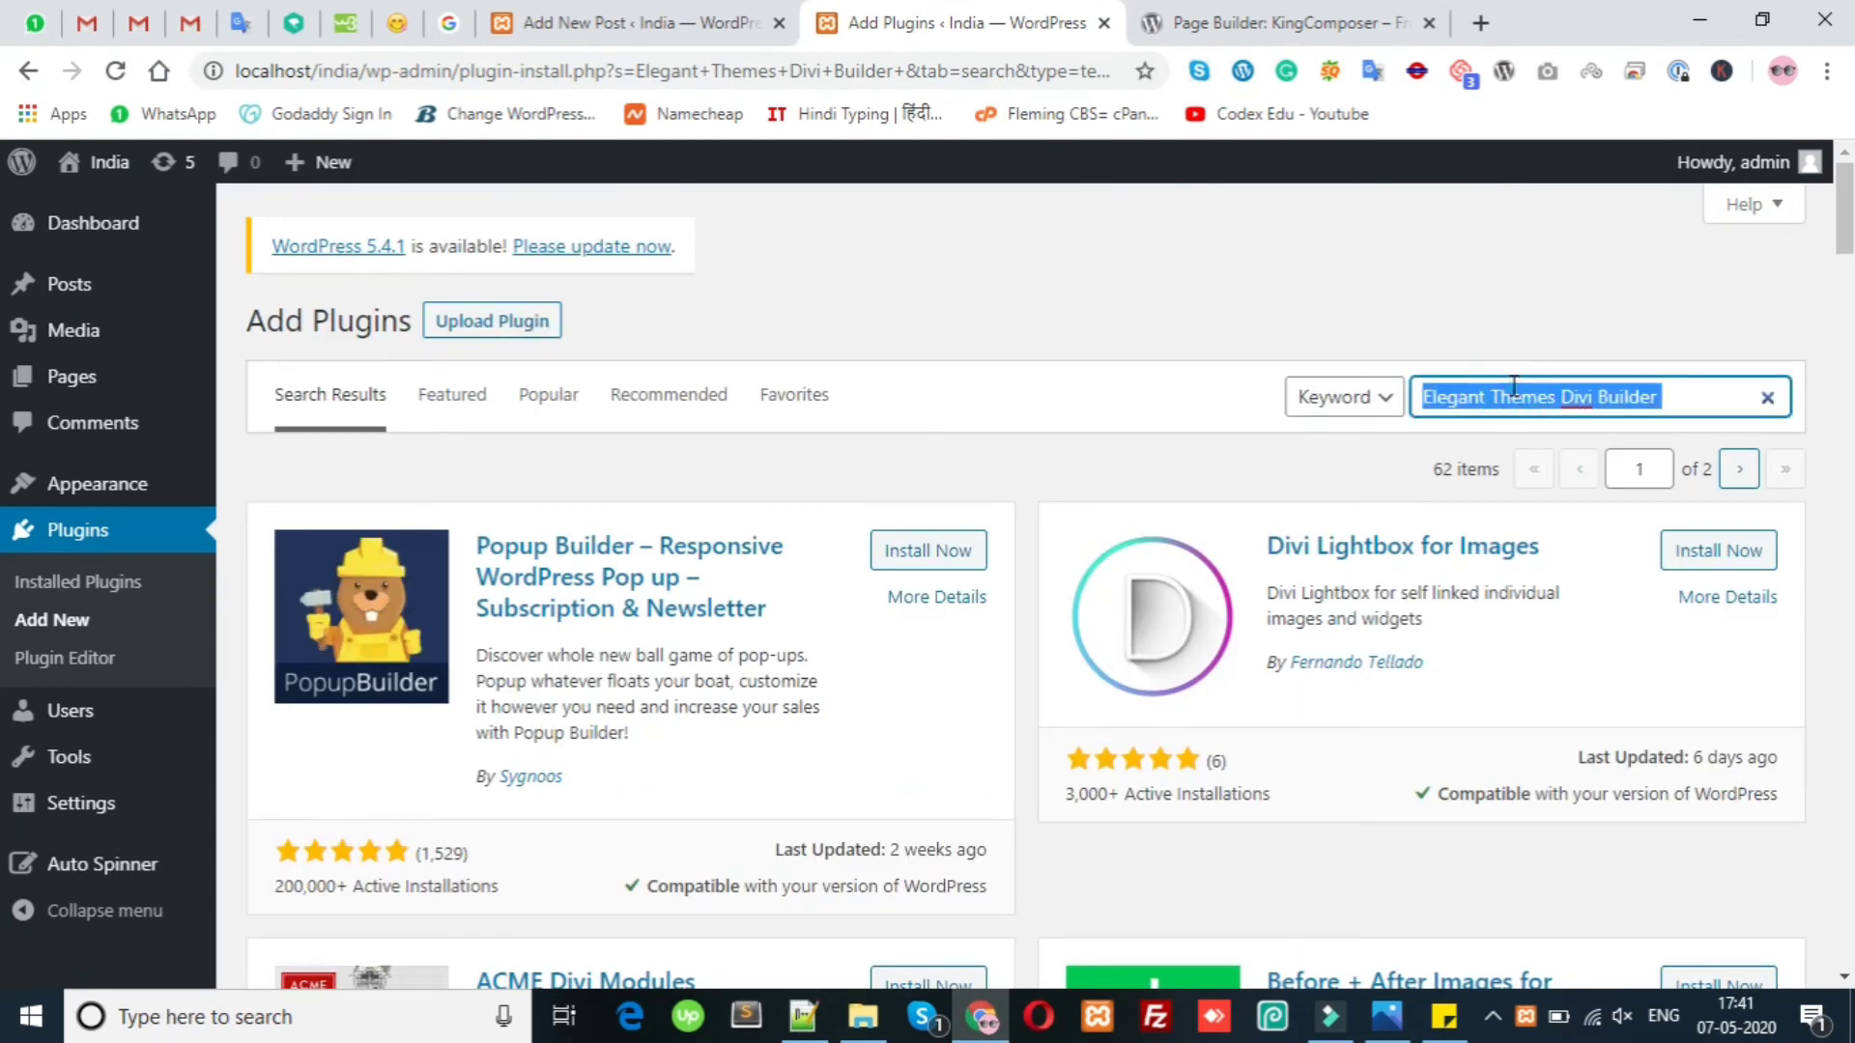
right_click(1513, 392)
left_click(1450, 547)
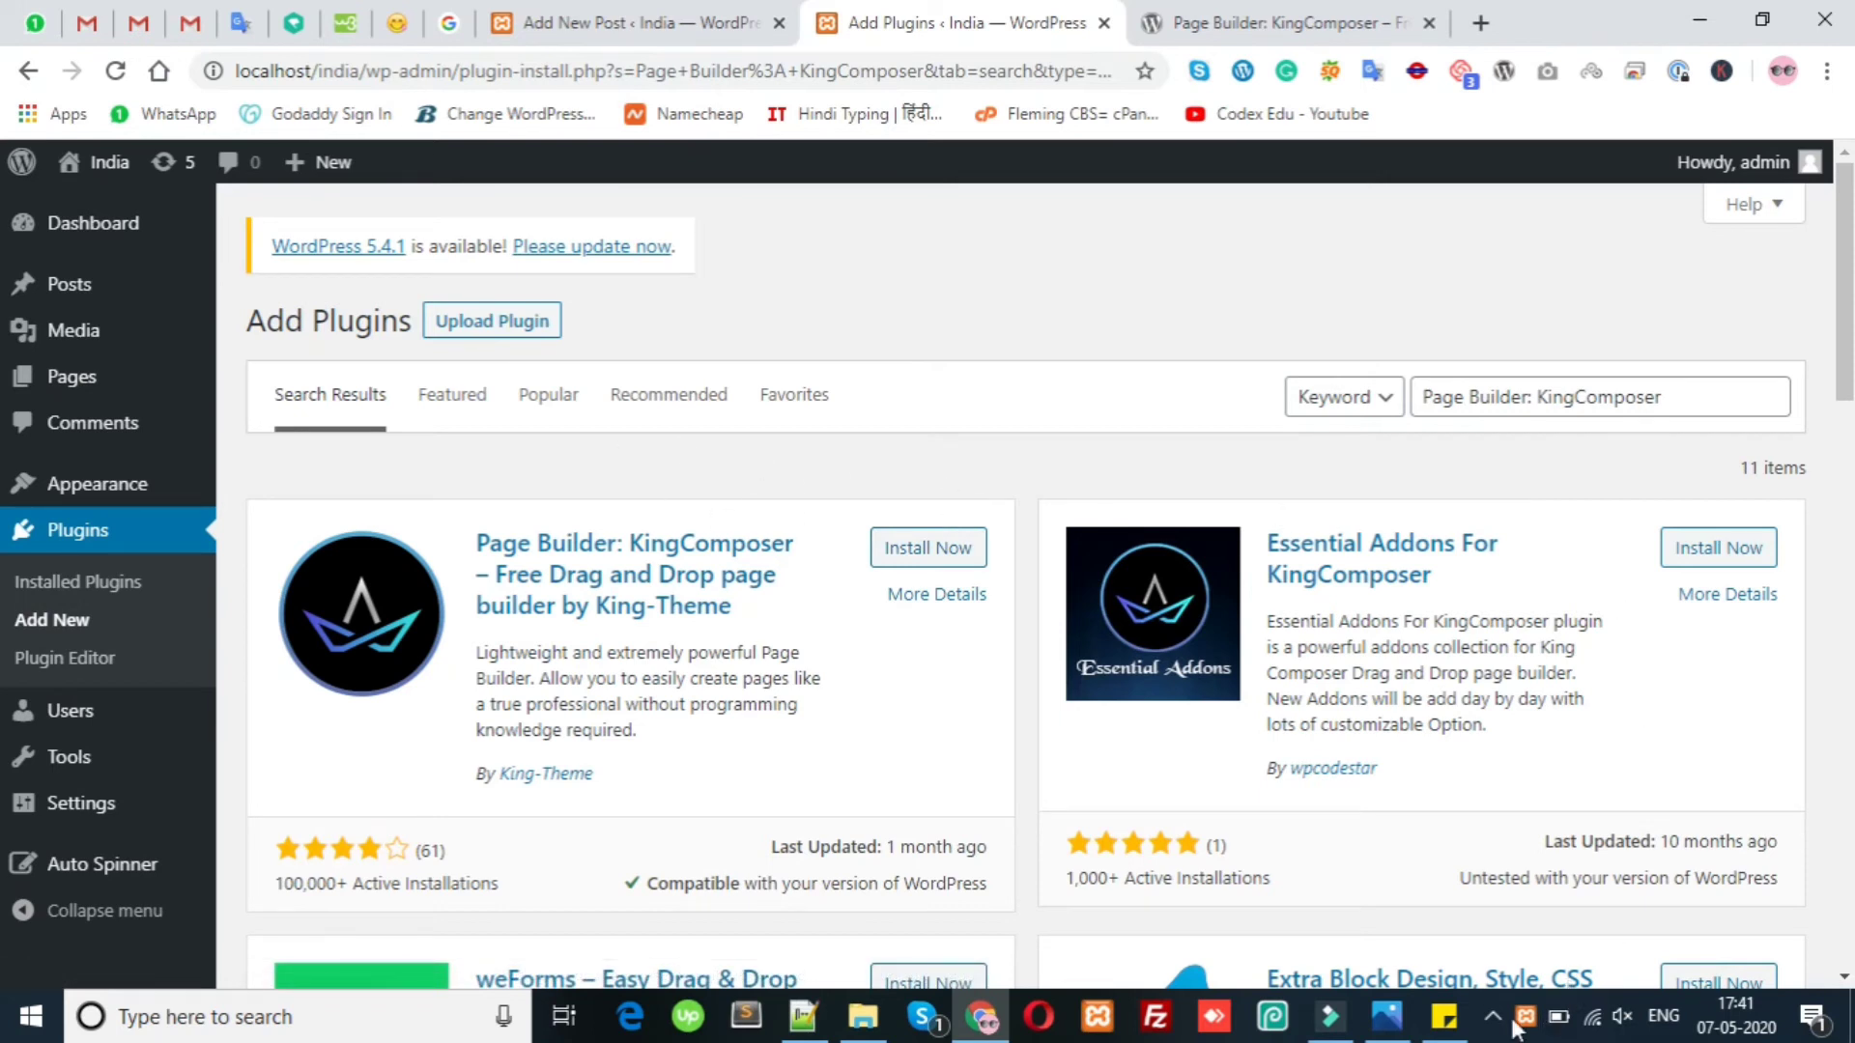
Copy the eighth entry, "Gutenberg", from the sticky note list of drag-and-drop plugins.
left_click(1443, 1016)
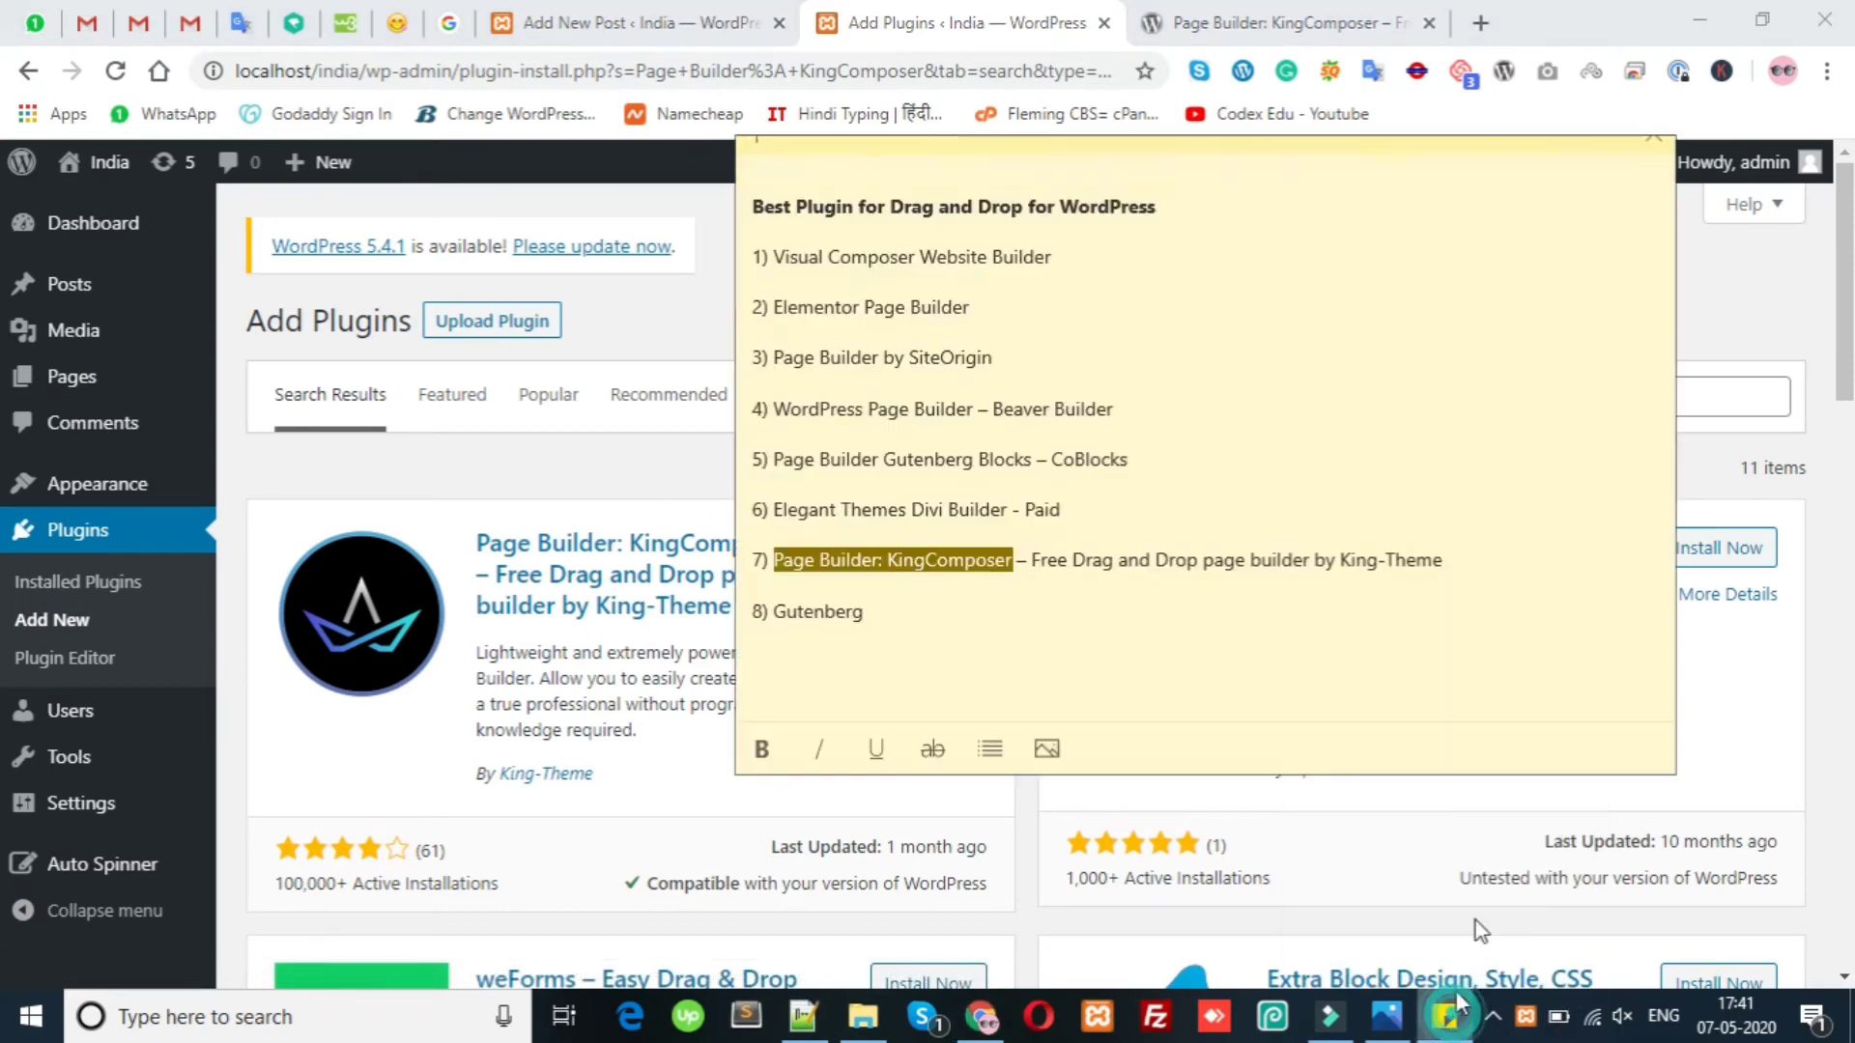
double_click(811, 609)
right_click(814, 609)
left_click(865, 633)
Search Google for "Gutenberg" in place of the KingComposer page, check the gutenberg.org result and return to the results.
left_click(1183, 22)
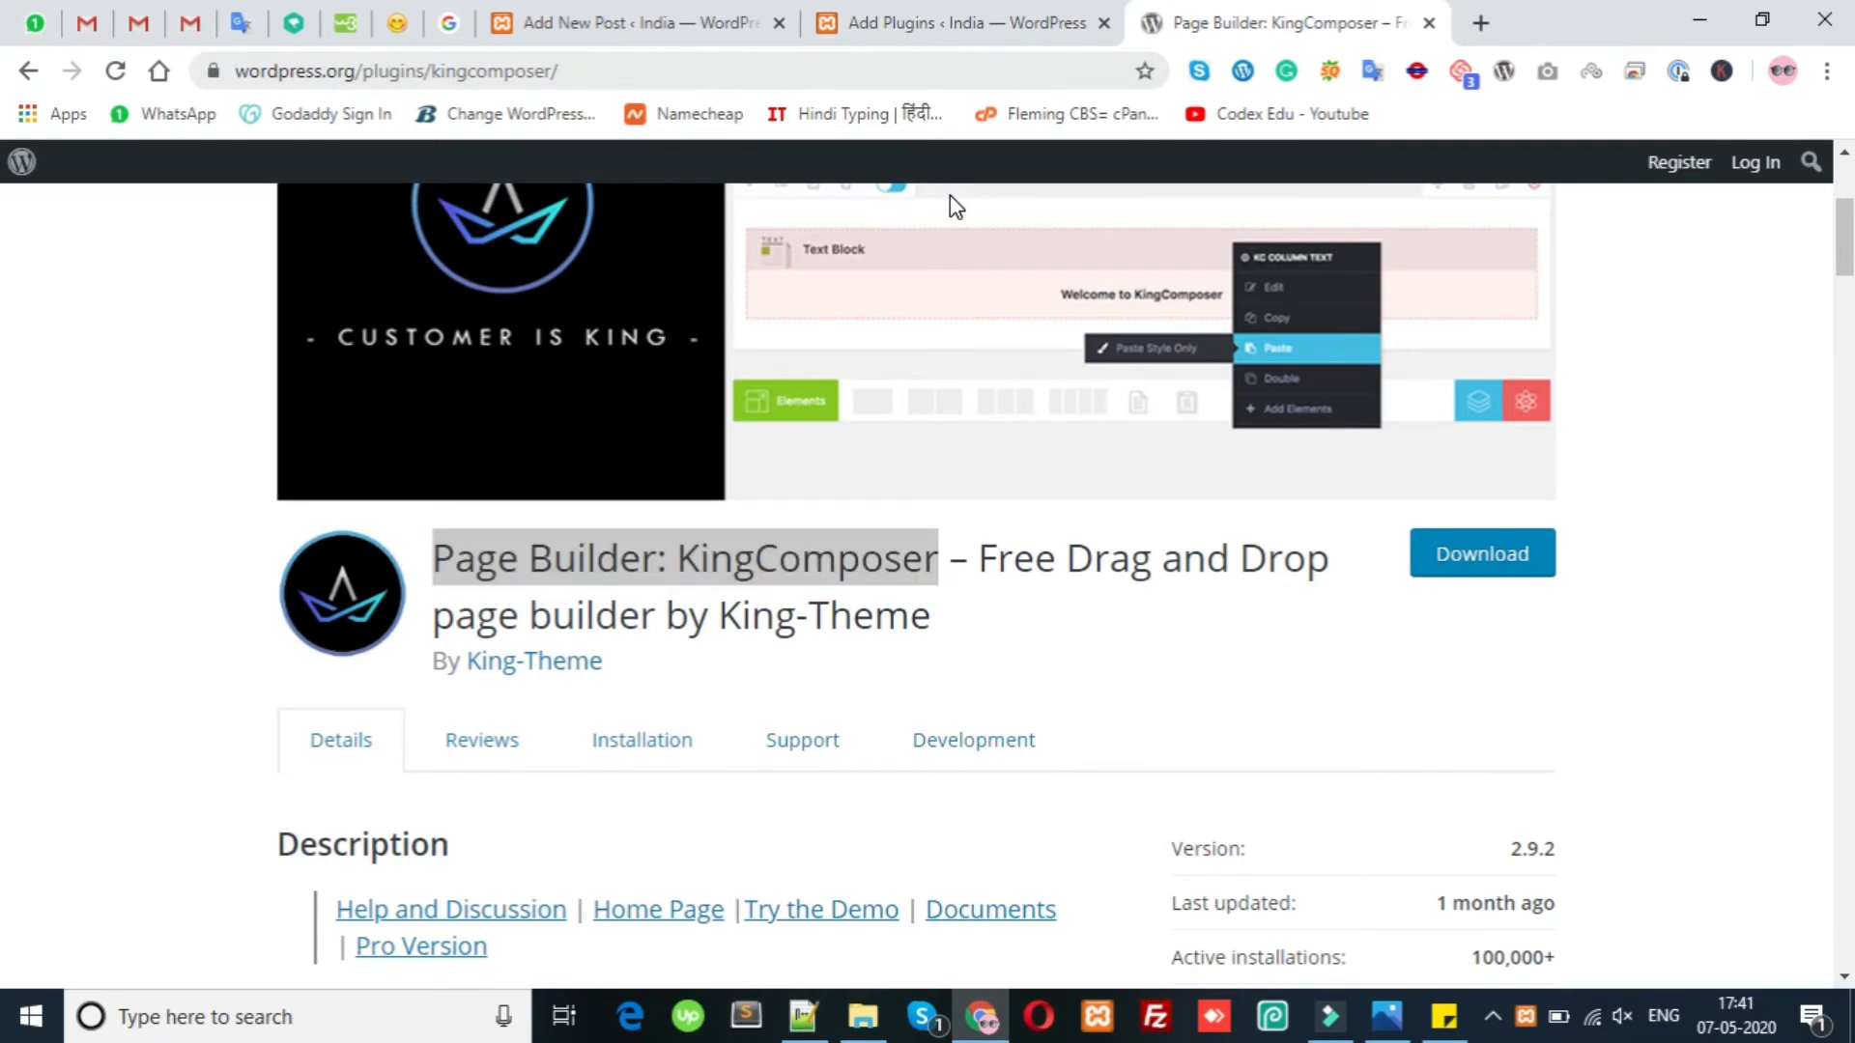
right_click(858, 70)
left_click(981, 280)
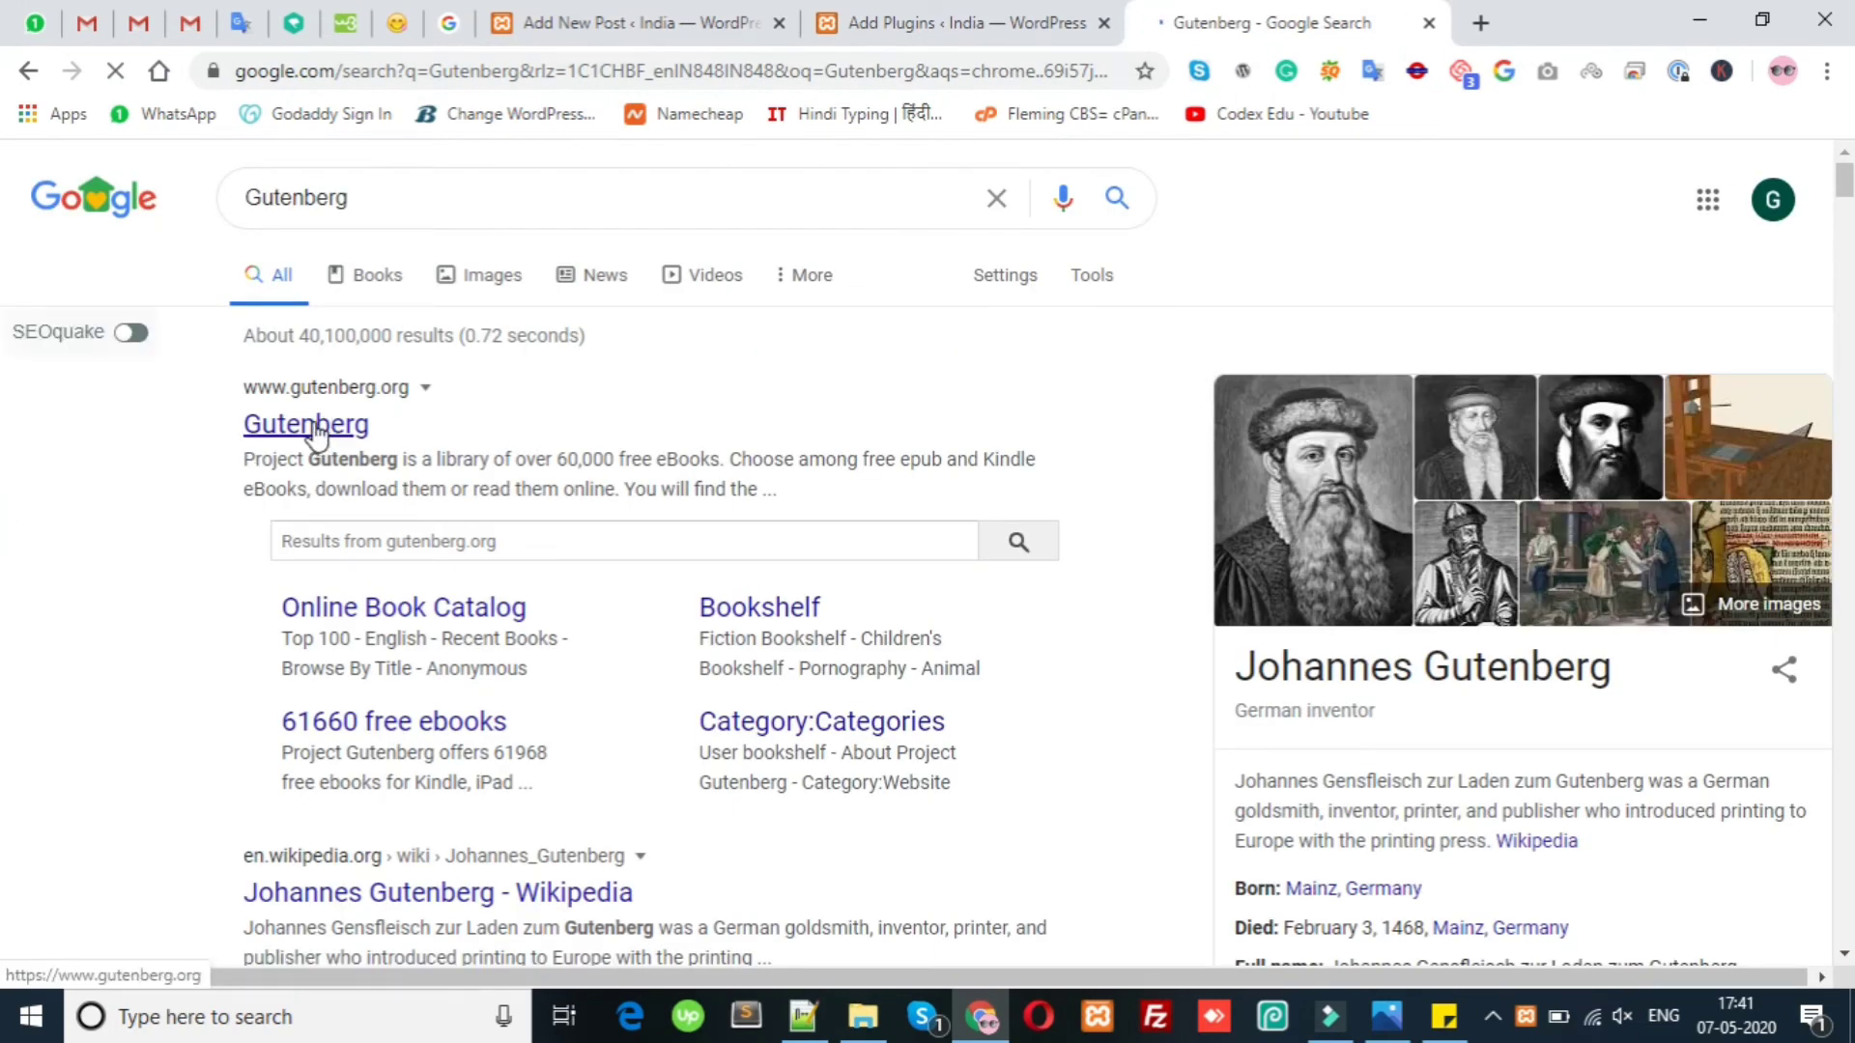
left_click(319, 432)
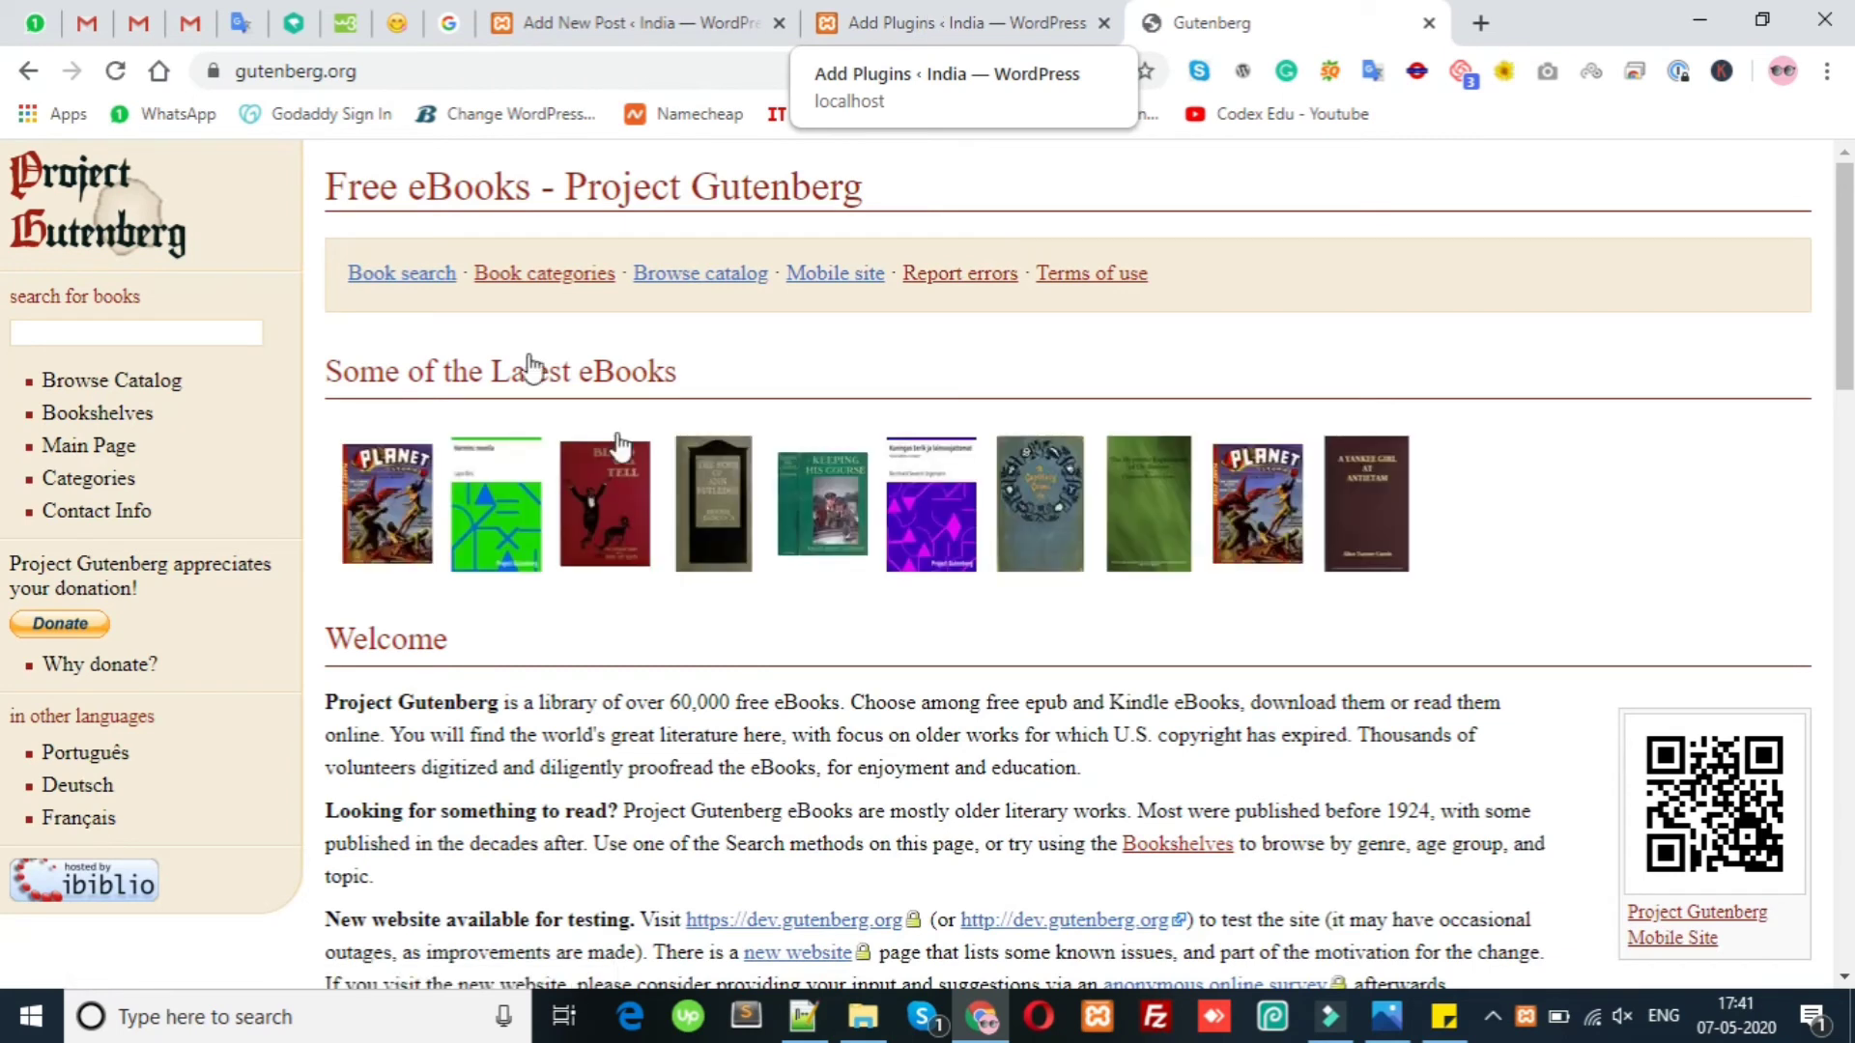
left_click(29, 71)
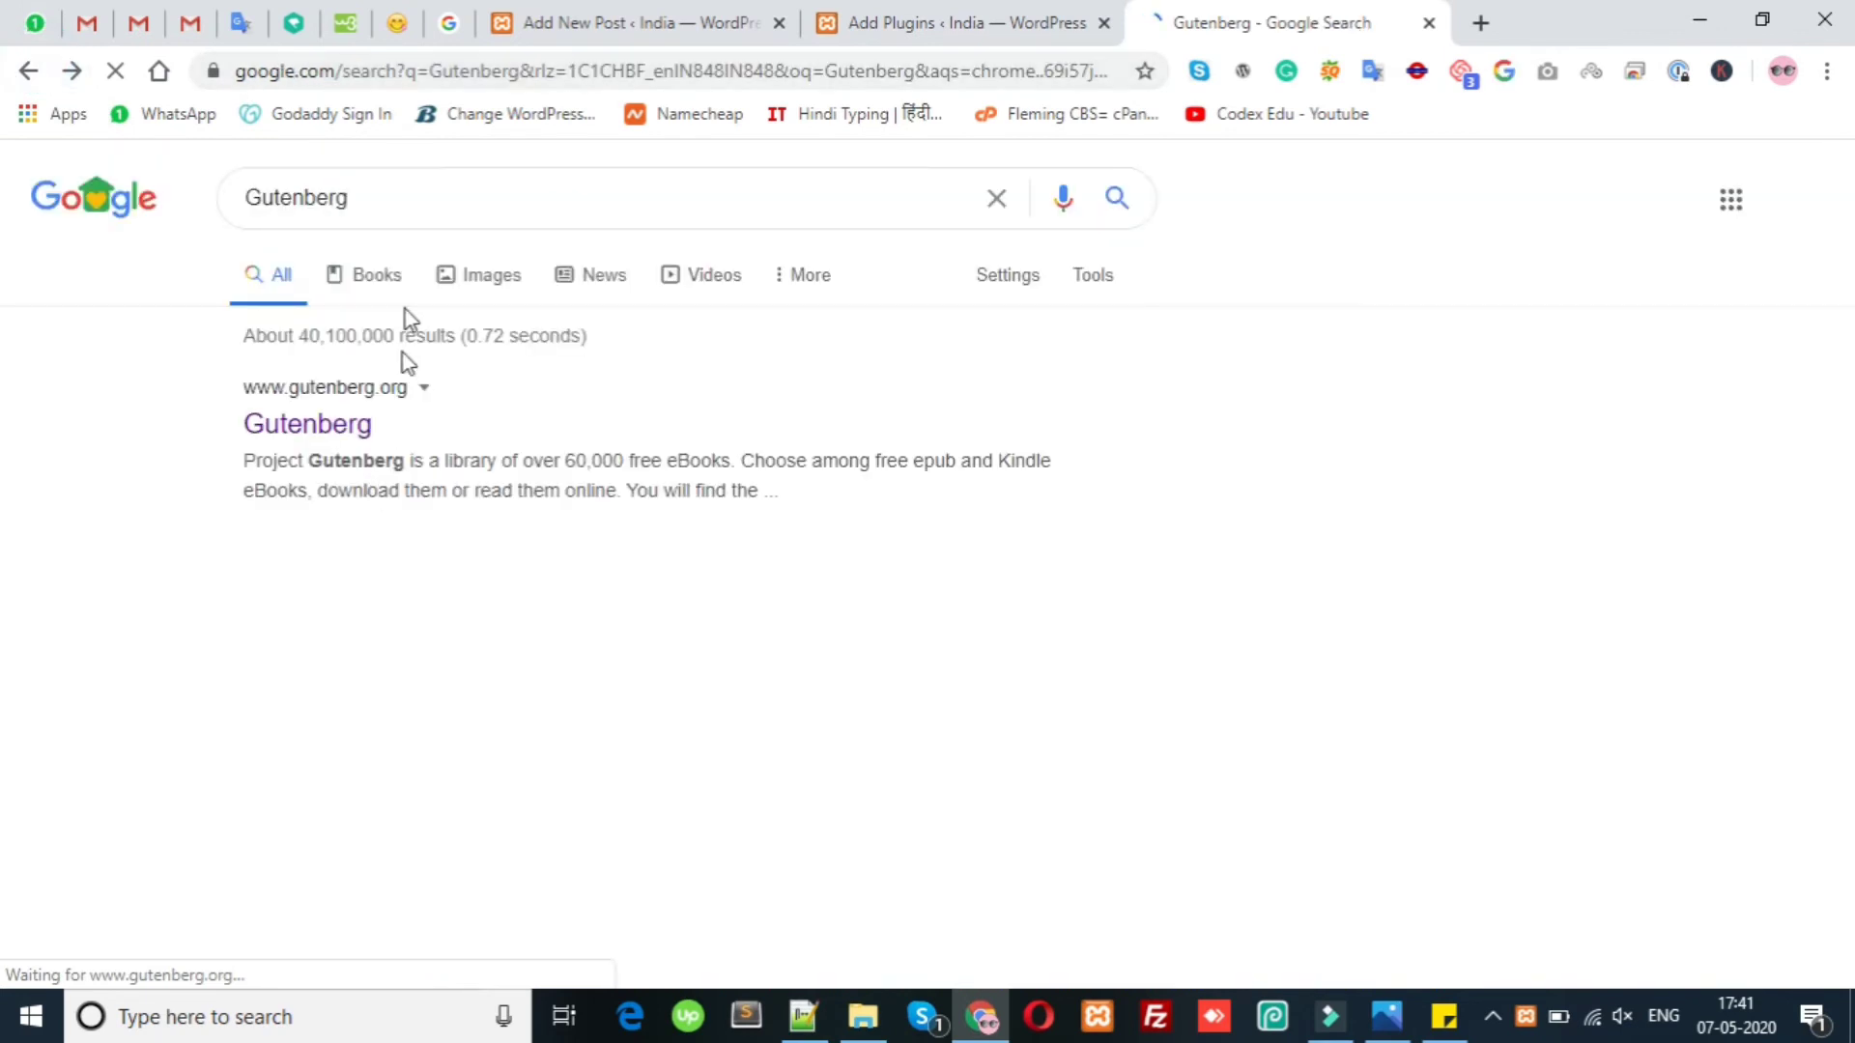
Refine the Google search to "gutenberg wordpress plugin" and open the Gutenberg plugin page on WordPress.org.
left_click(447, 194)
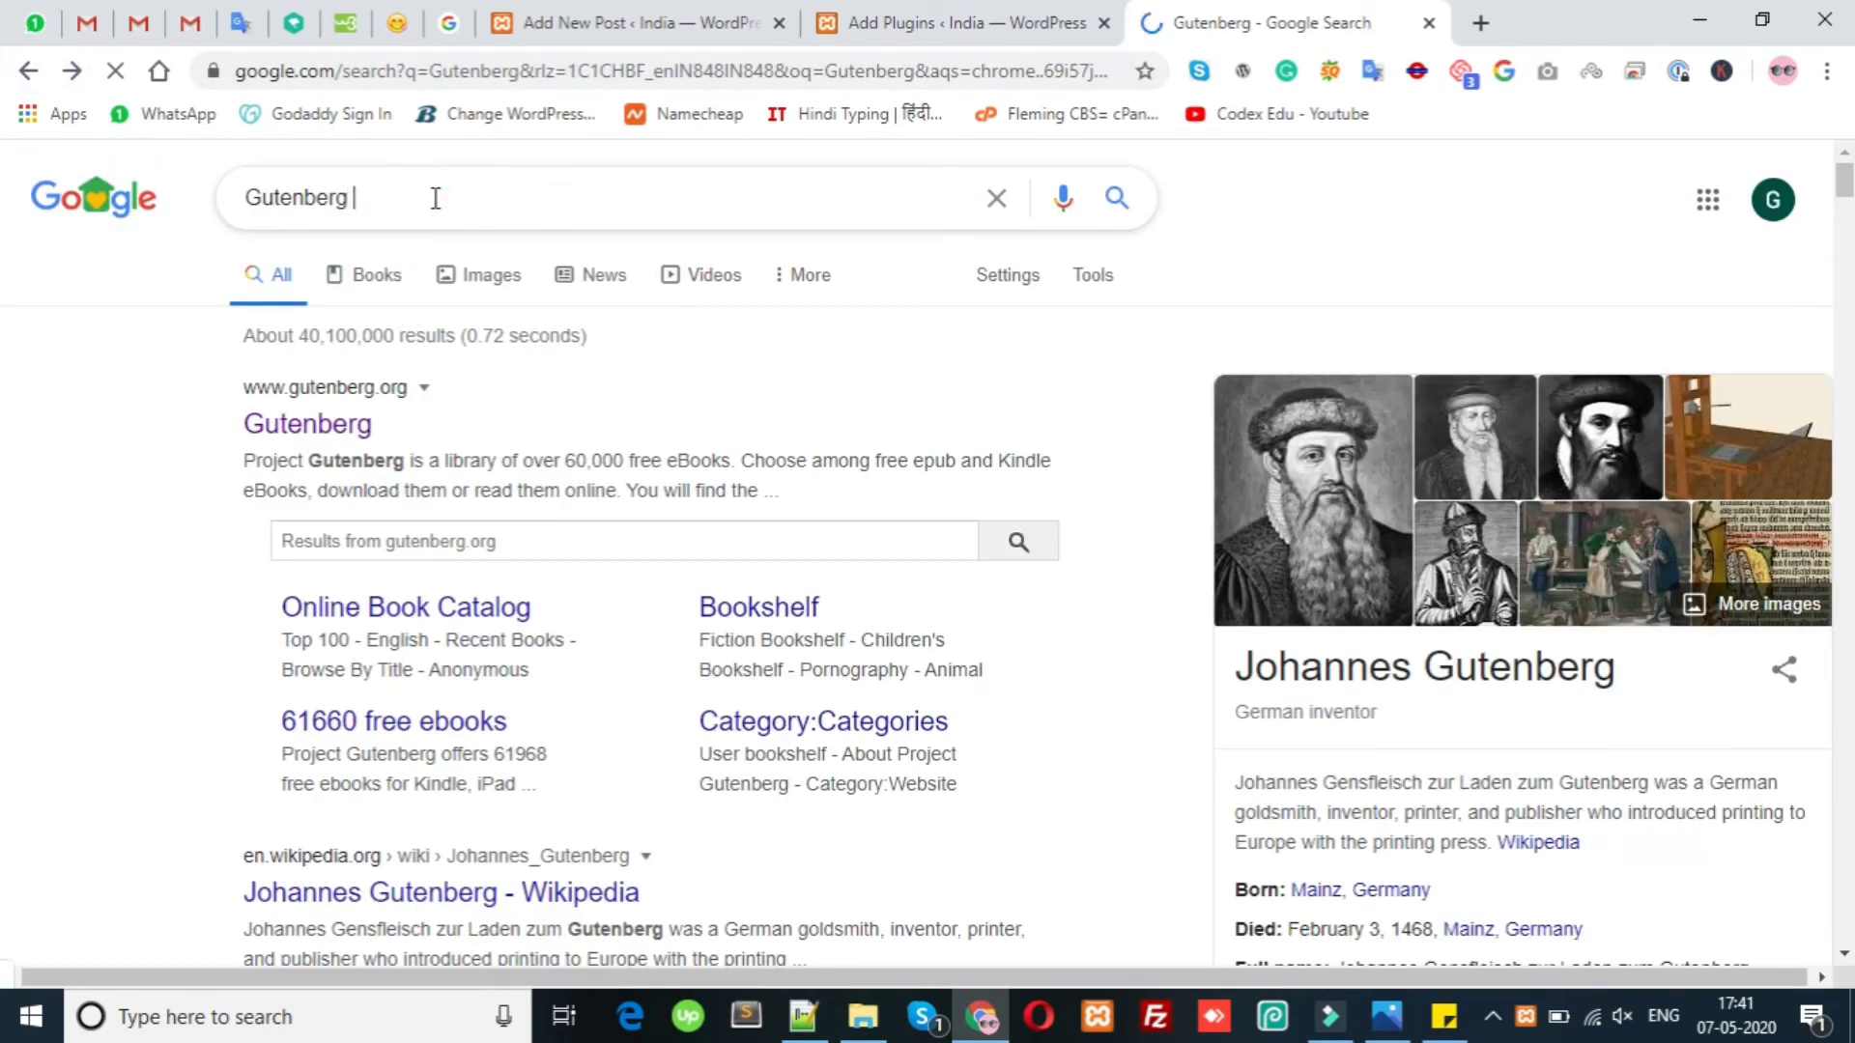
type("plugin for w")
key("ctrl+BackSpace")
key("ctrl+BackSpace")
key("ctrl+BackSpace")
key("BackSpace")
type("rdpress")
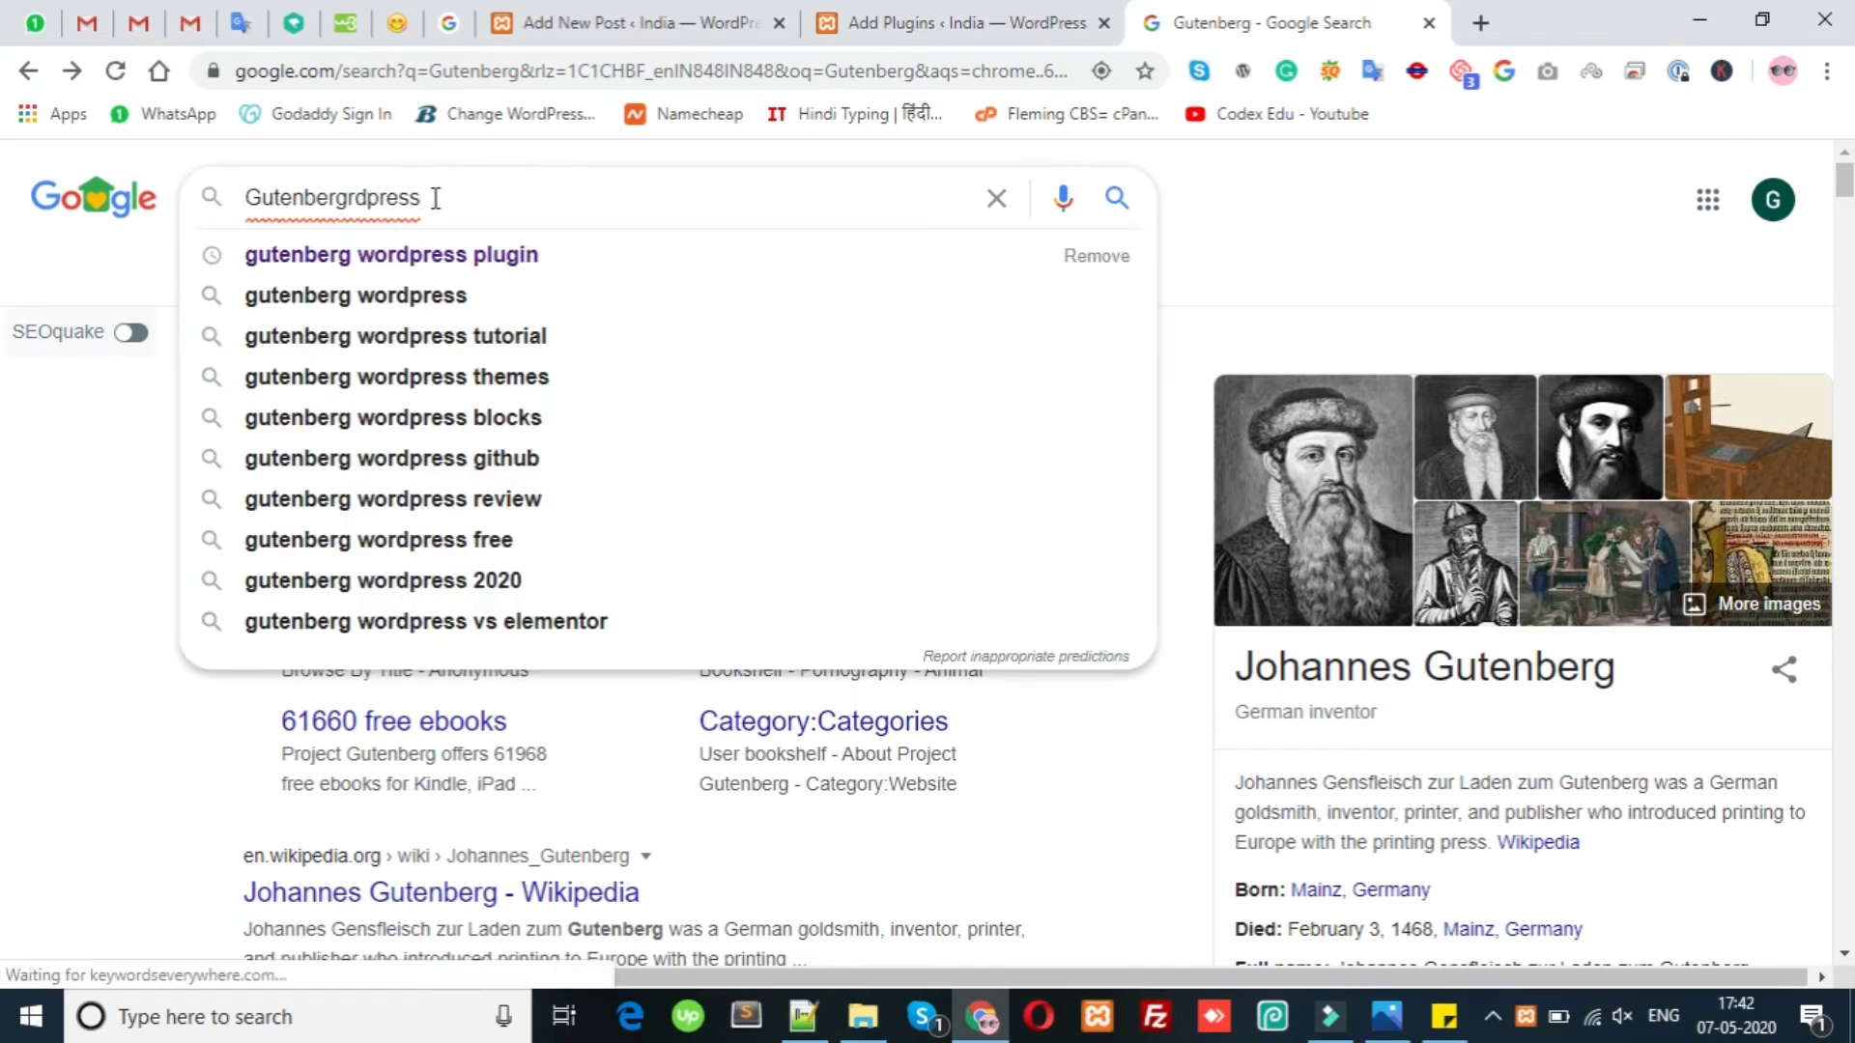
key("Down")
key("Return")
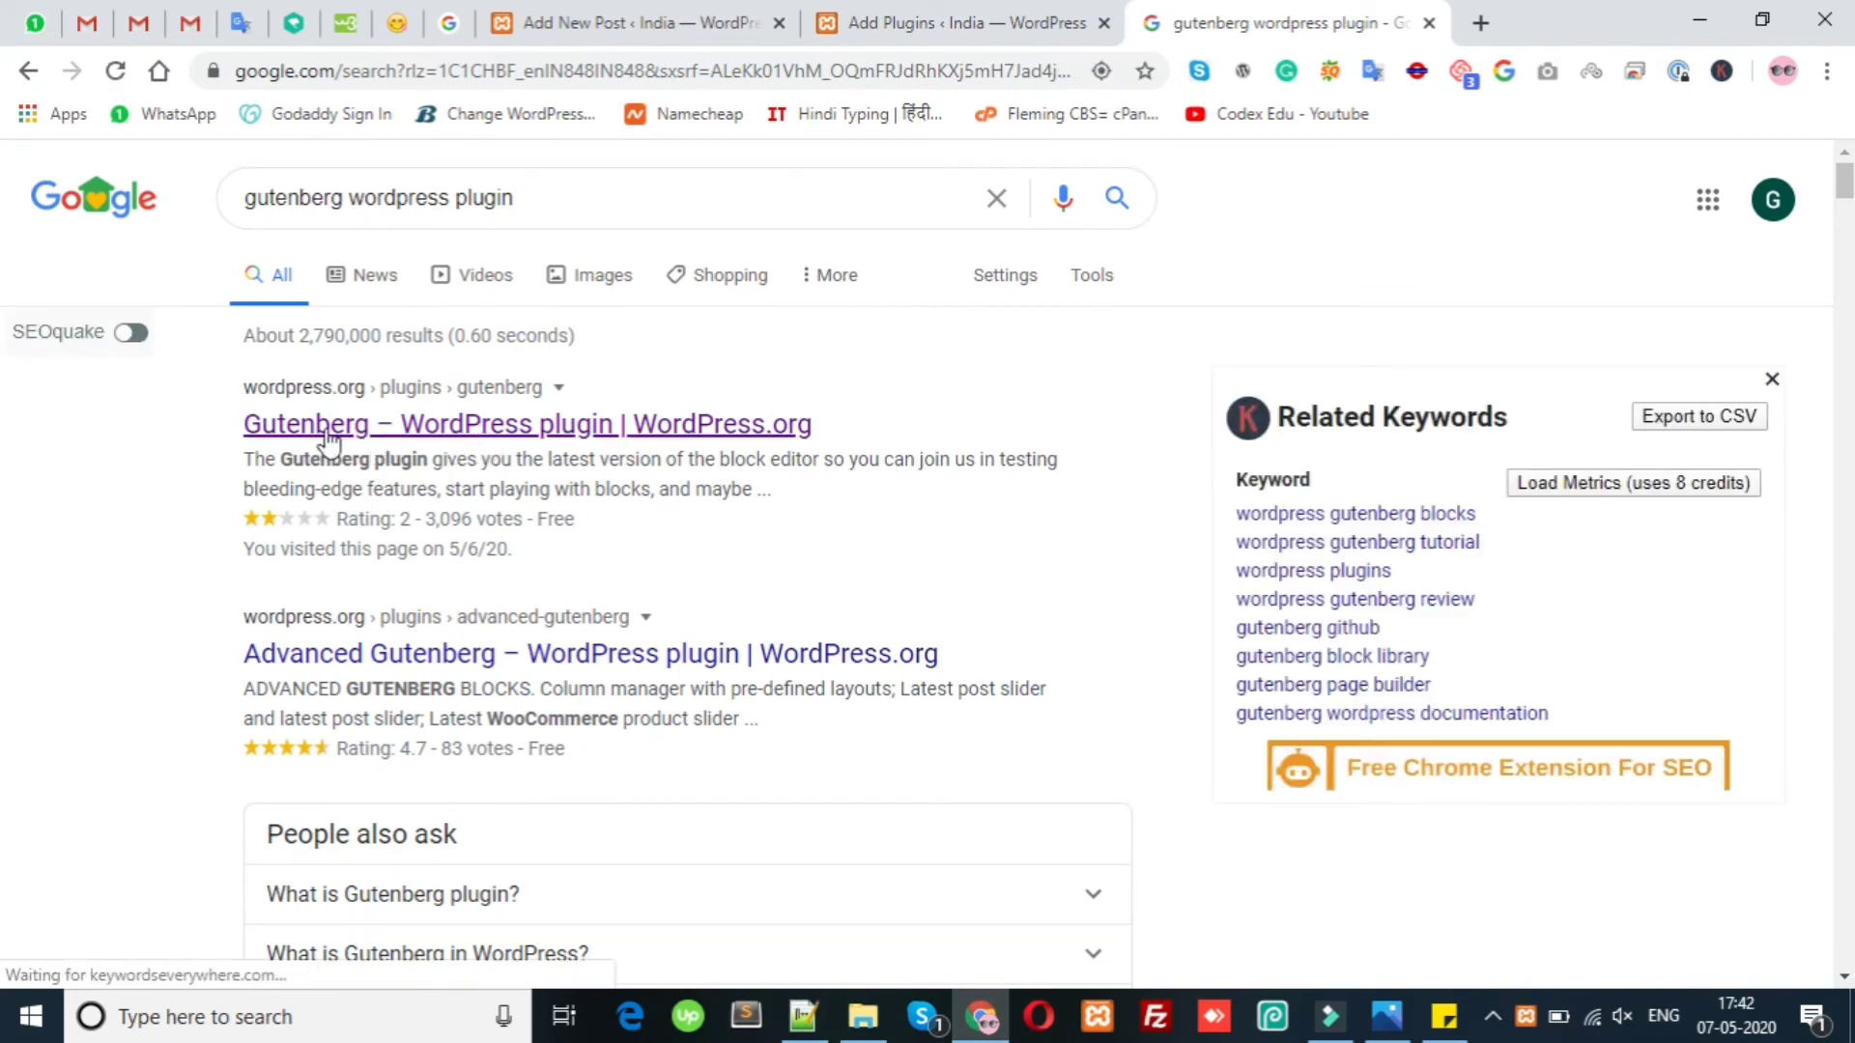
left_click(594, 433)
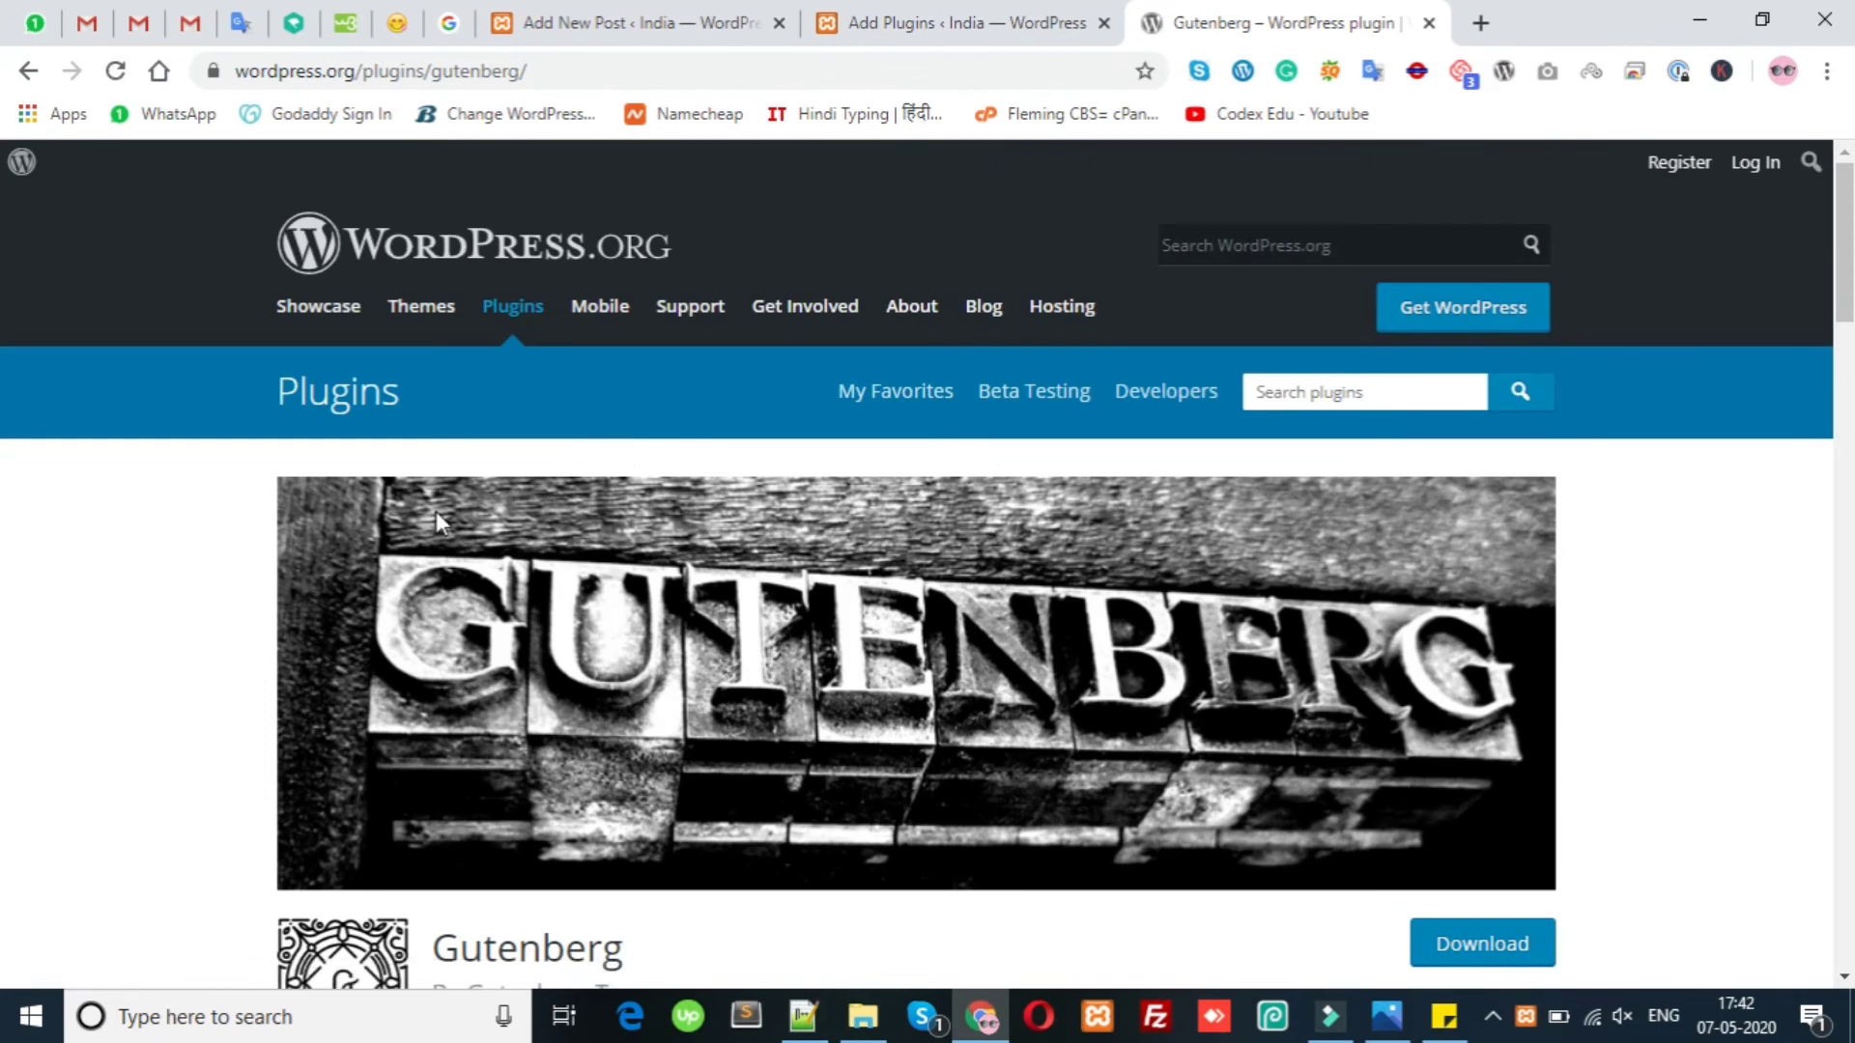
Copy "Gutenberg" from the title of the WordPress.org plugin page.
scroll(74, 628, "down", 3)
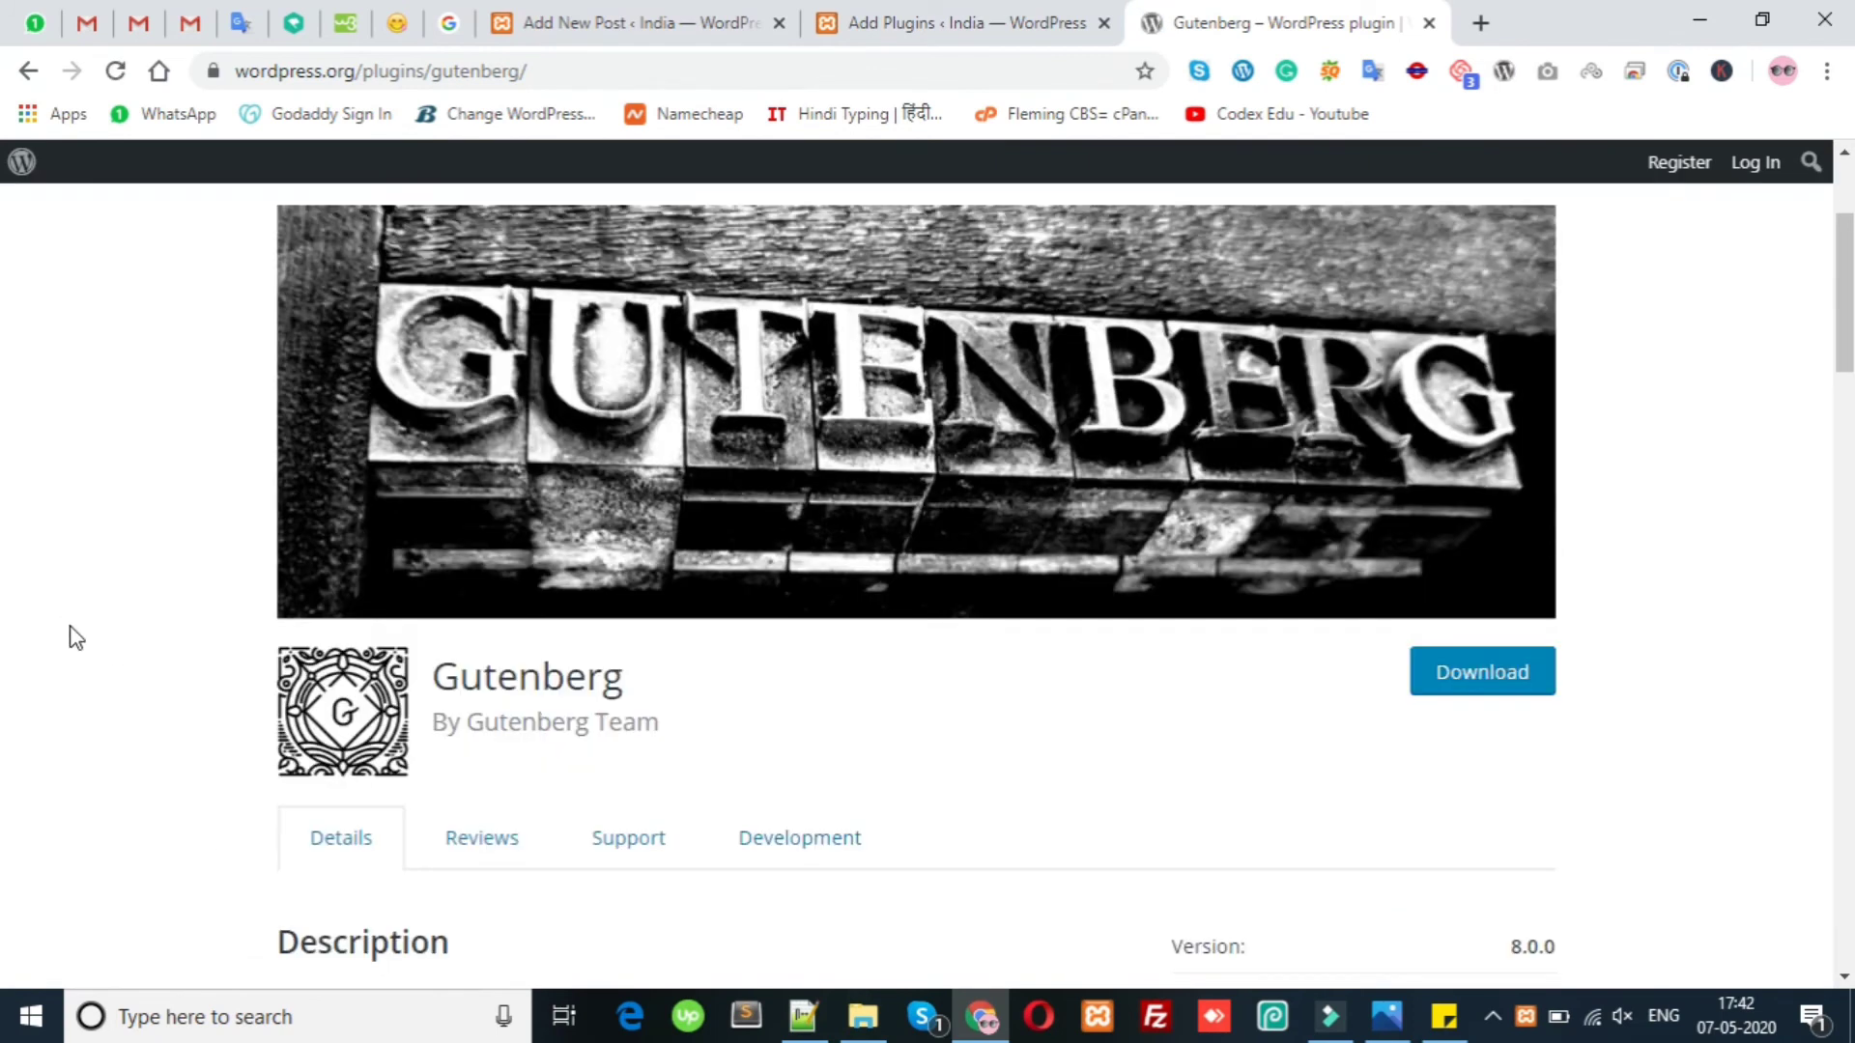
left_click_drag(334, 701, 275, 725)
right_click(472, 671)
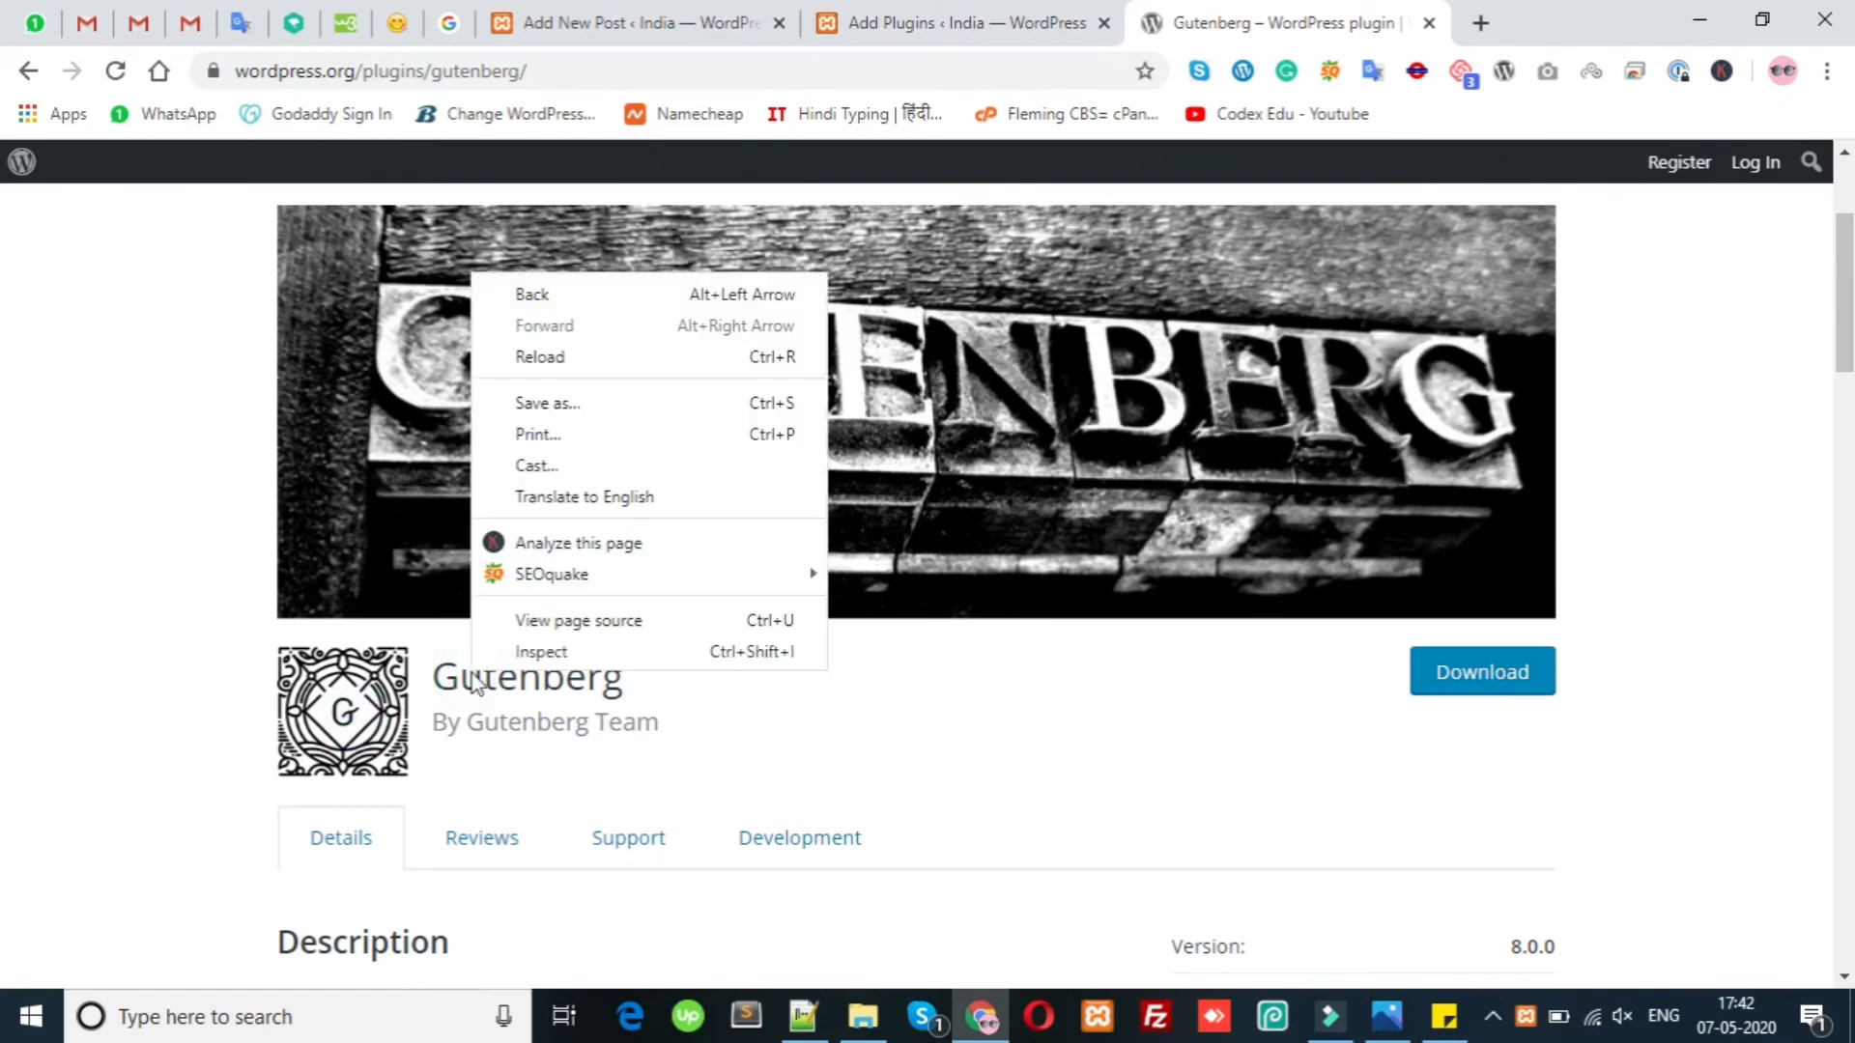
left_click(147, 622)
double_click(539, 672)
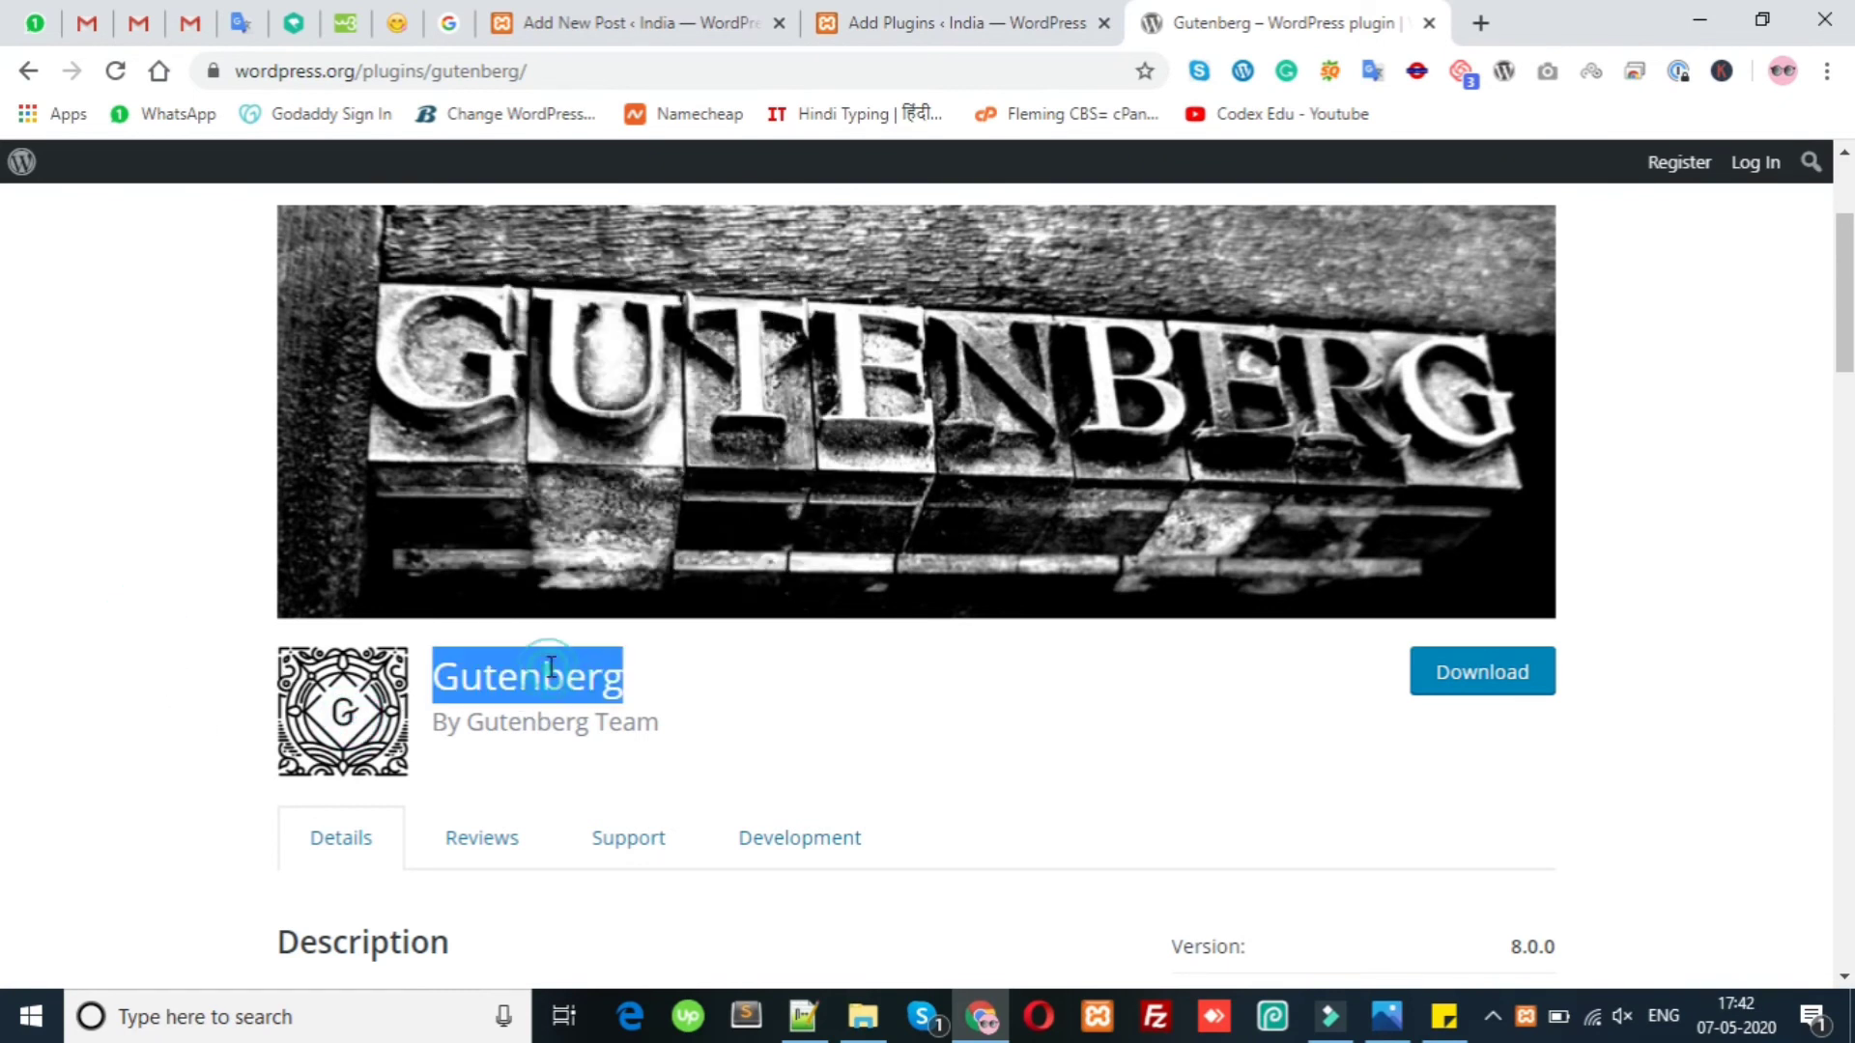
right_click(547, 665)
left_click(665, 688)
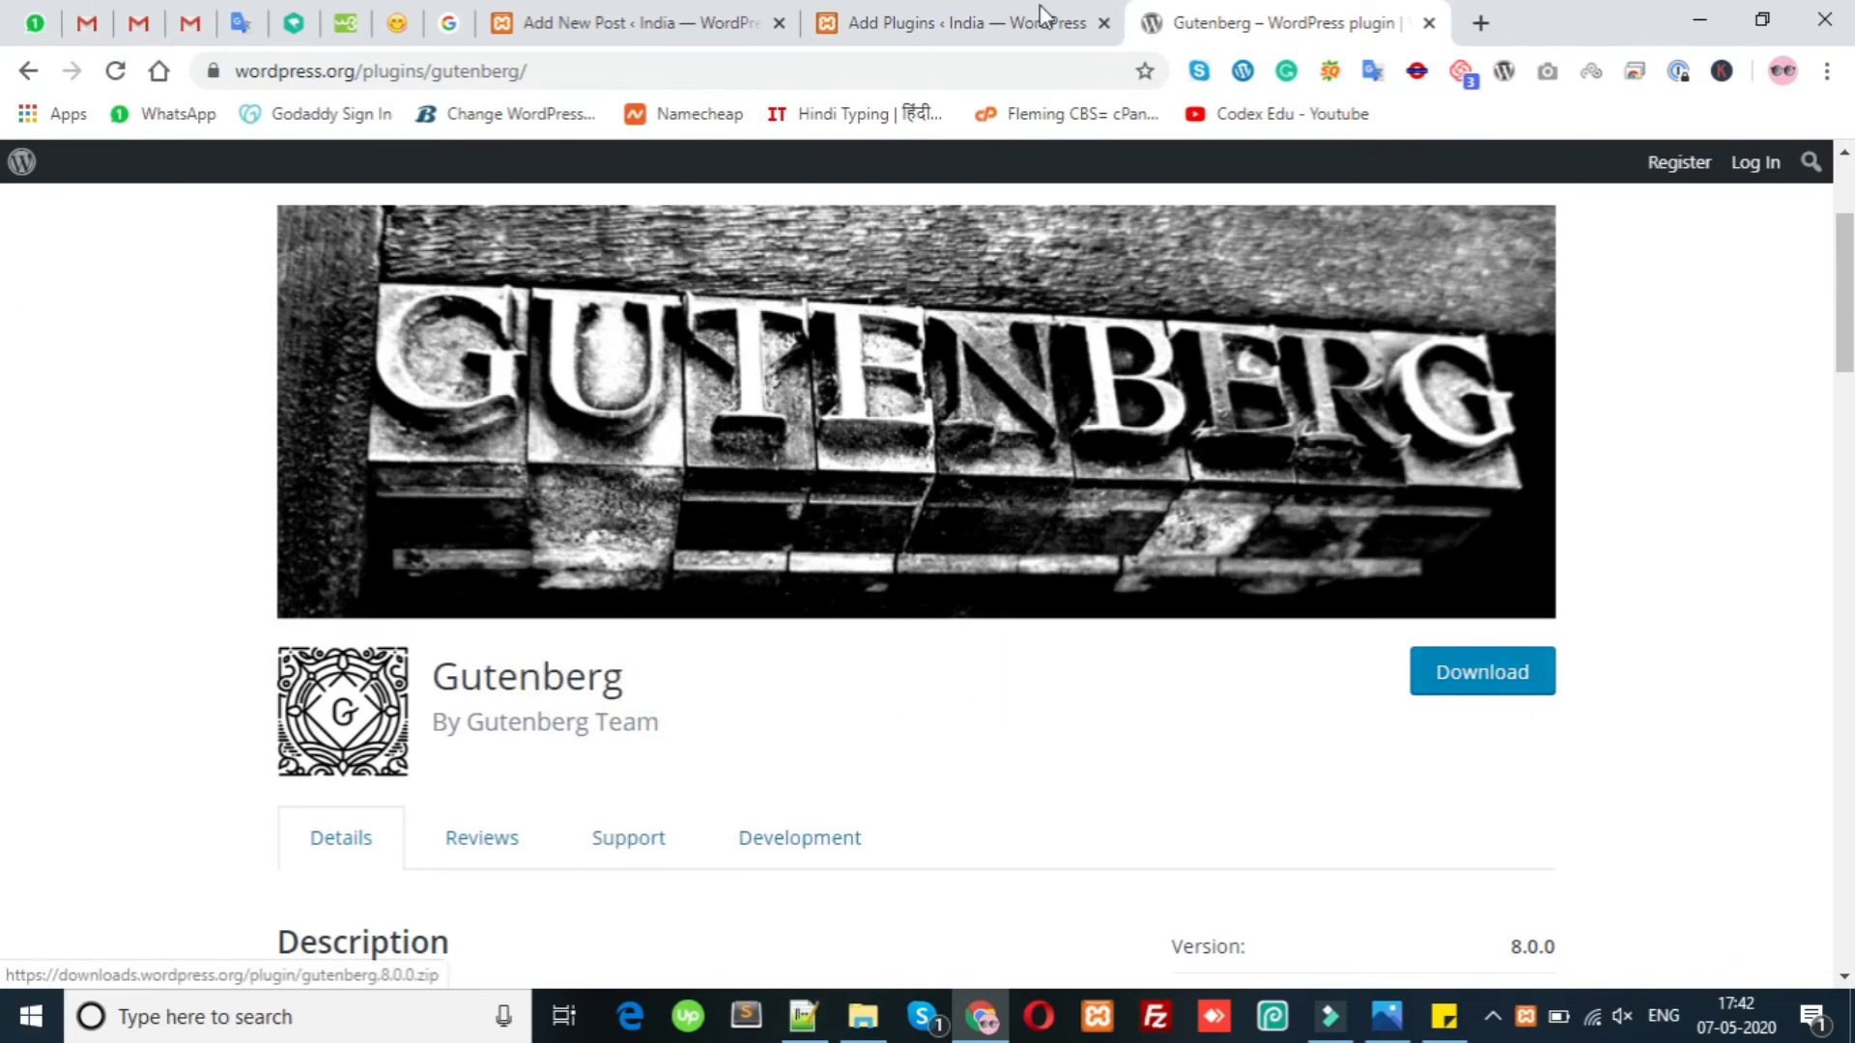
Examine the opening of the Gutenberg description along with the version details and ratings.
scroll(5, 386, "down", 2)
scroll(5, 395, "down", 5)
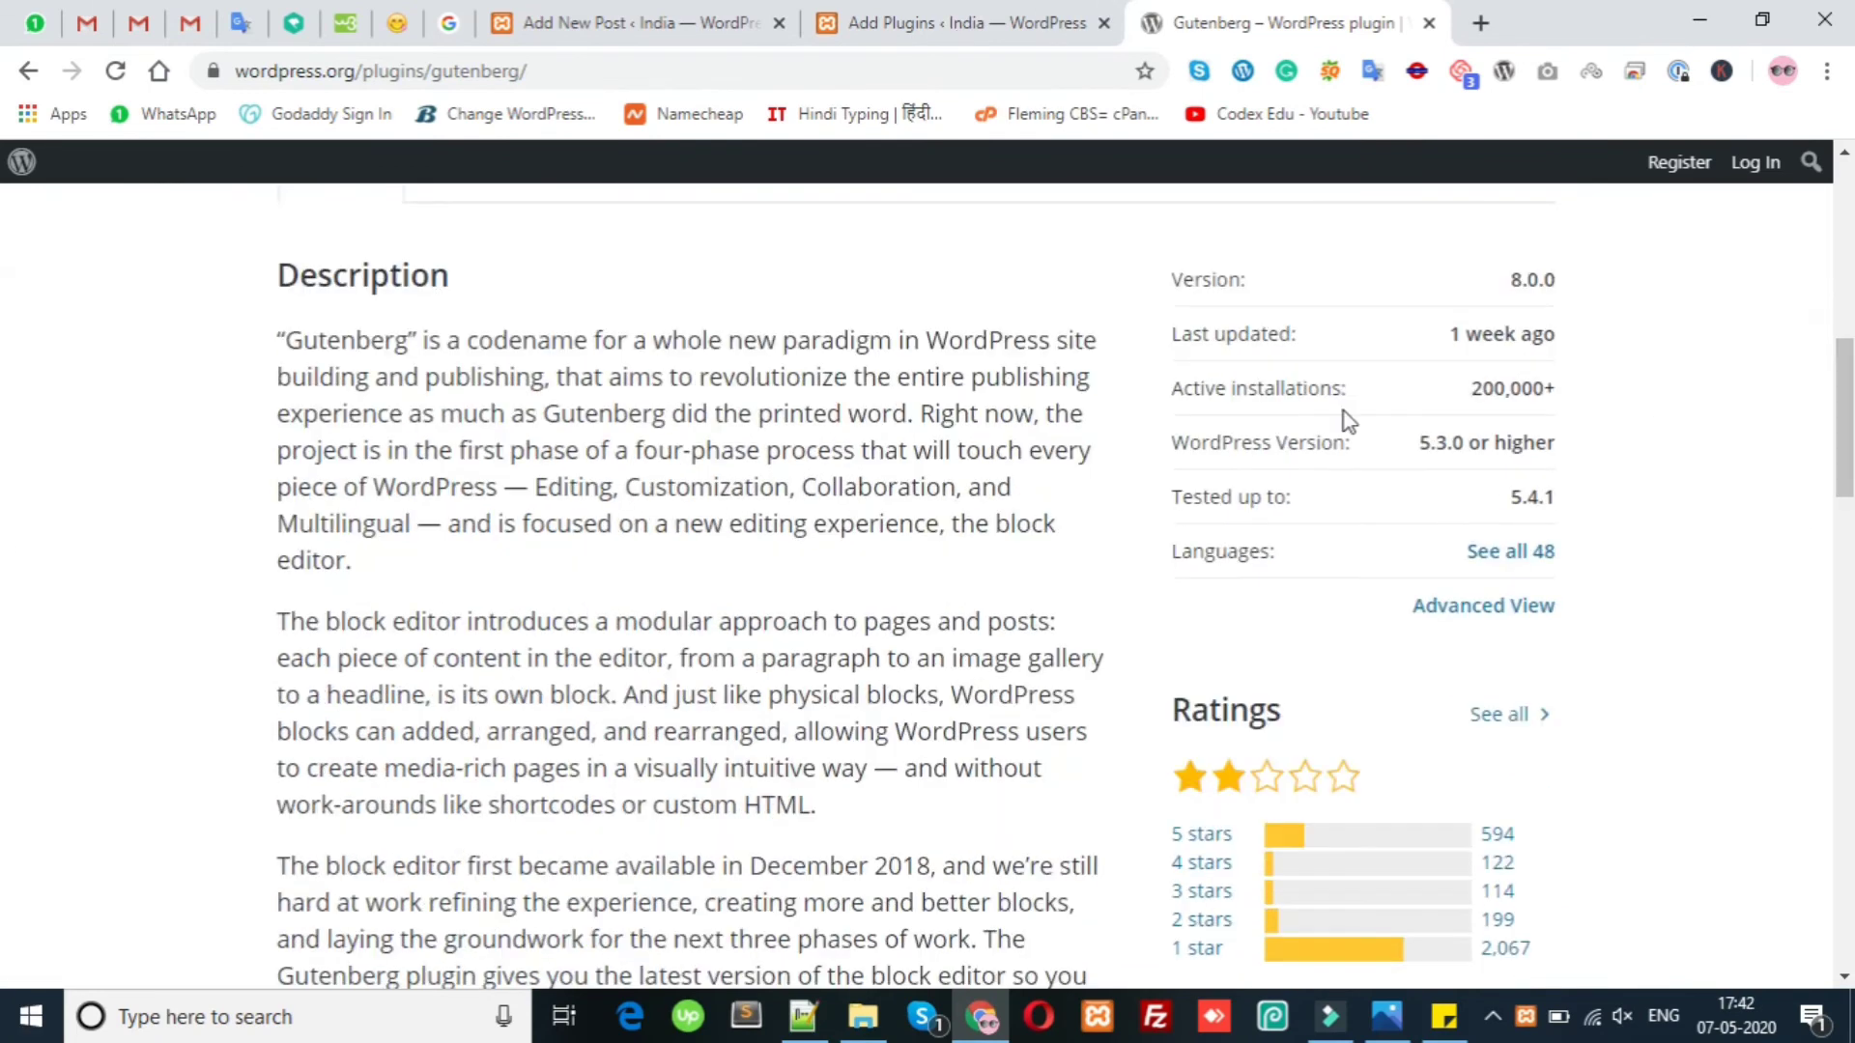
left_click_drag(384, 340, 522, 731)
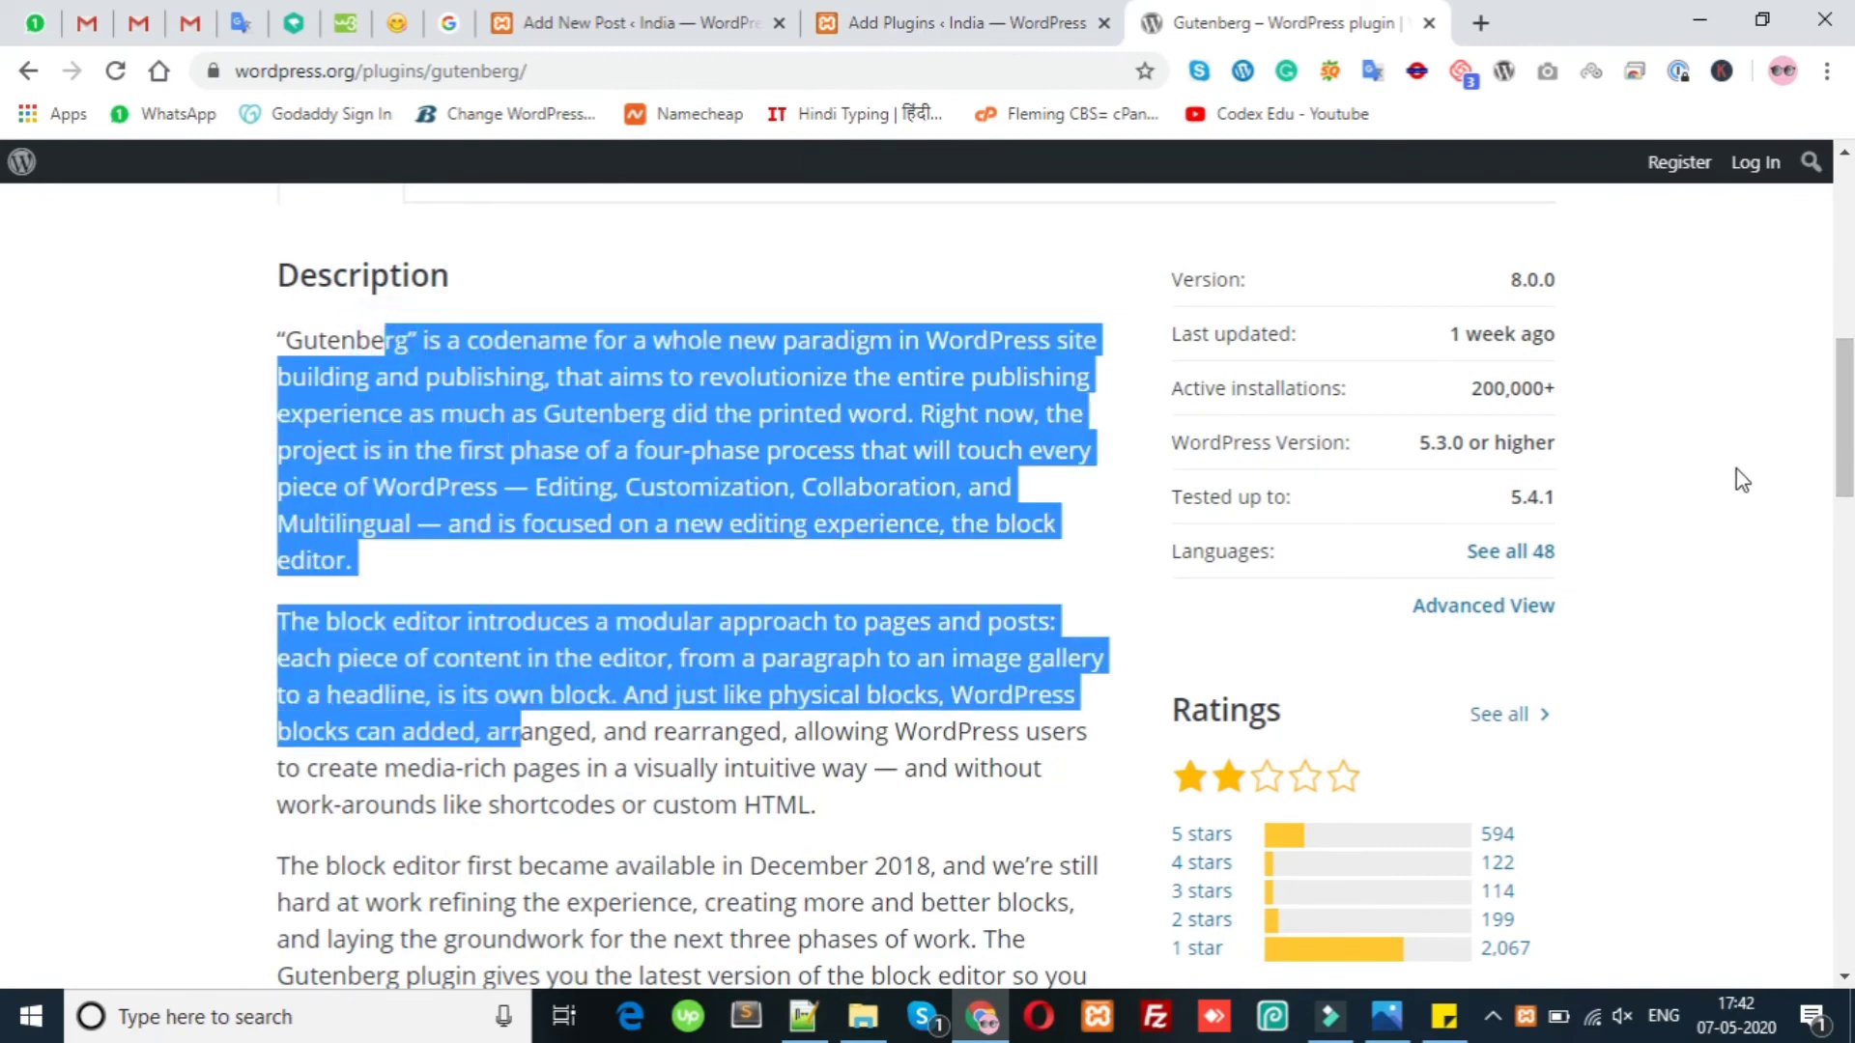
left_click(5, 438)
scroll(5, 483, "down", 5)
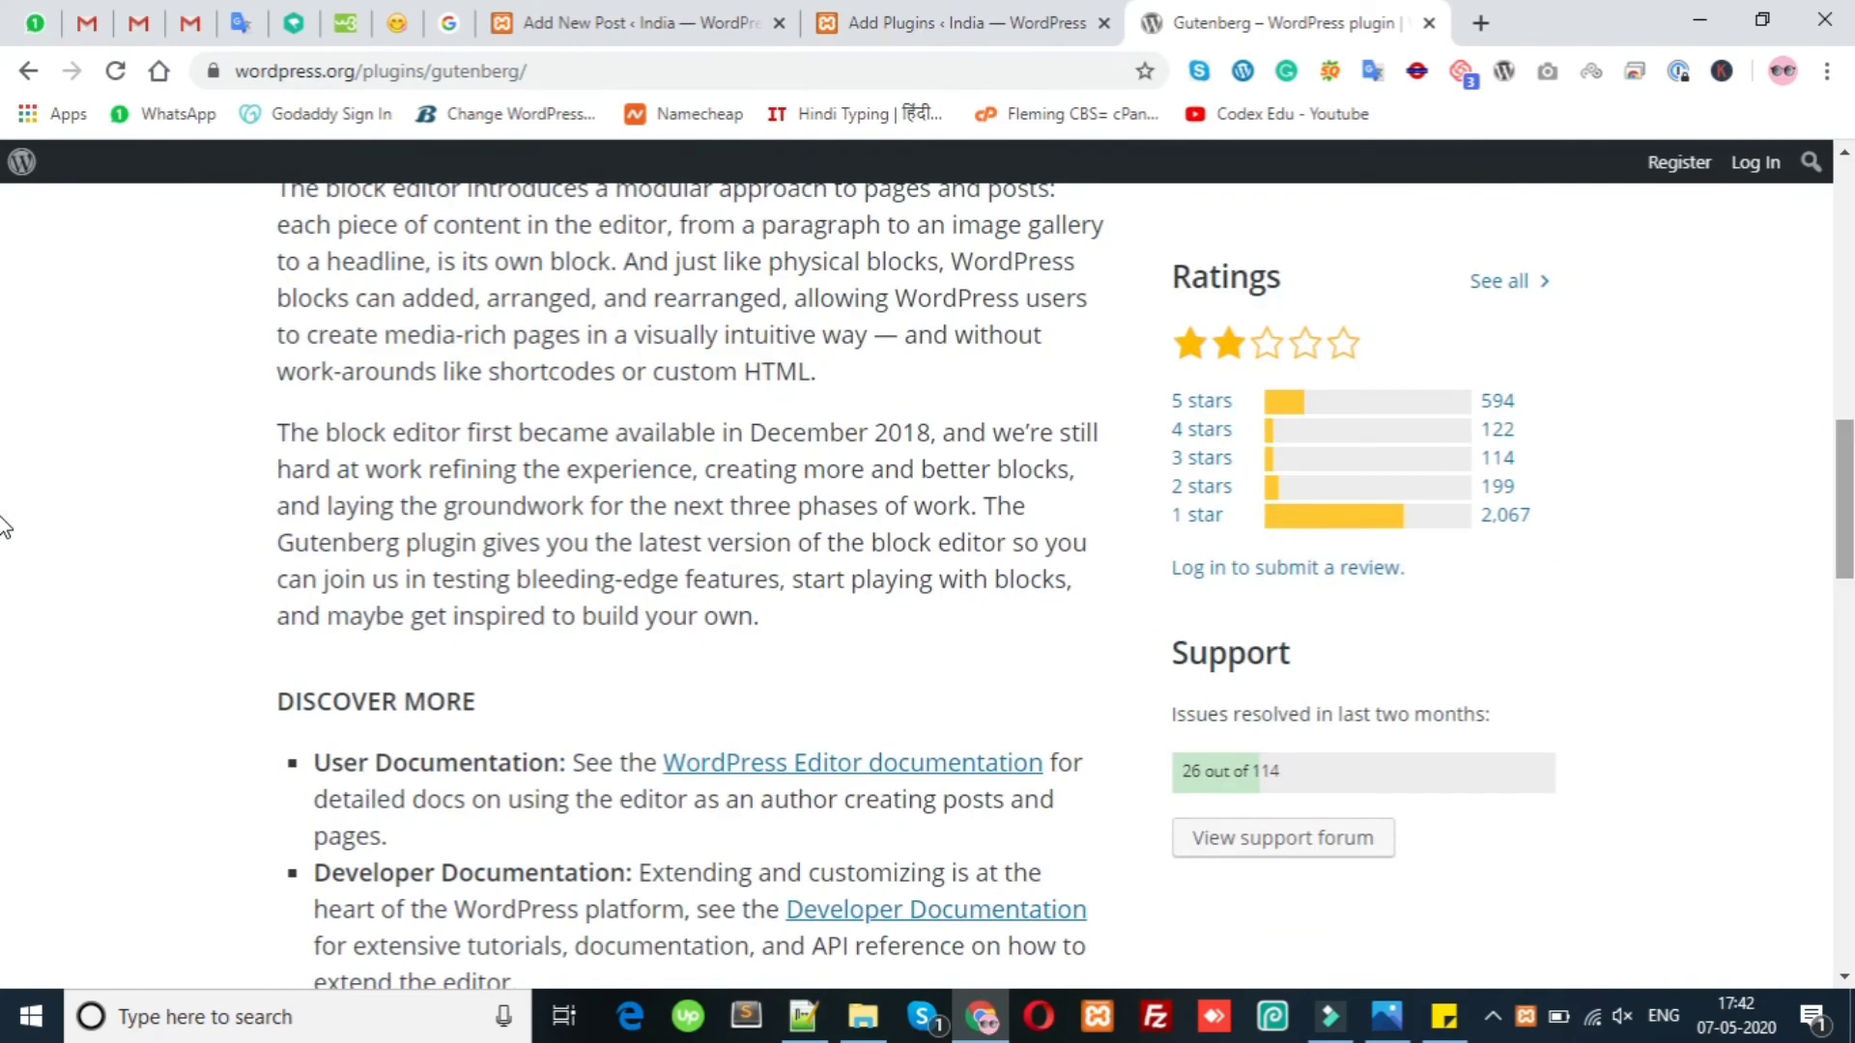
scroll(4, 521, "up", 3)
scroll(4, 521, "down", 1)
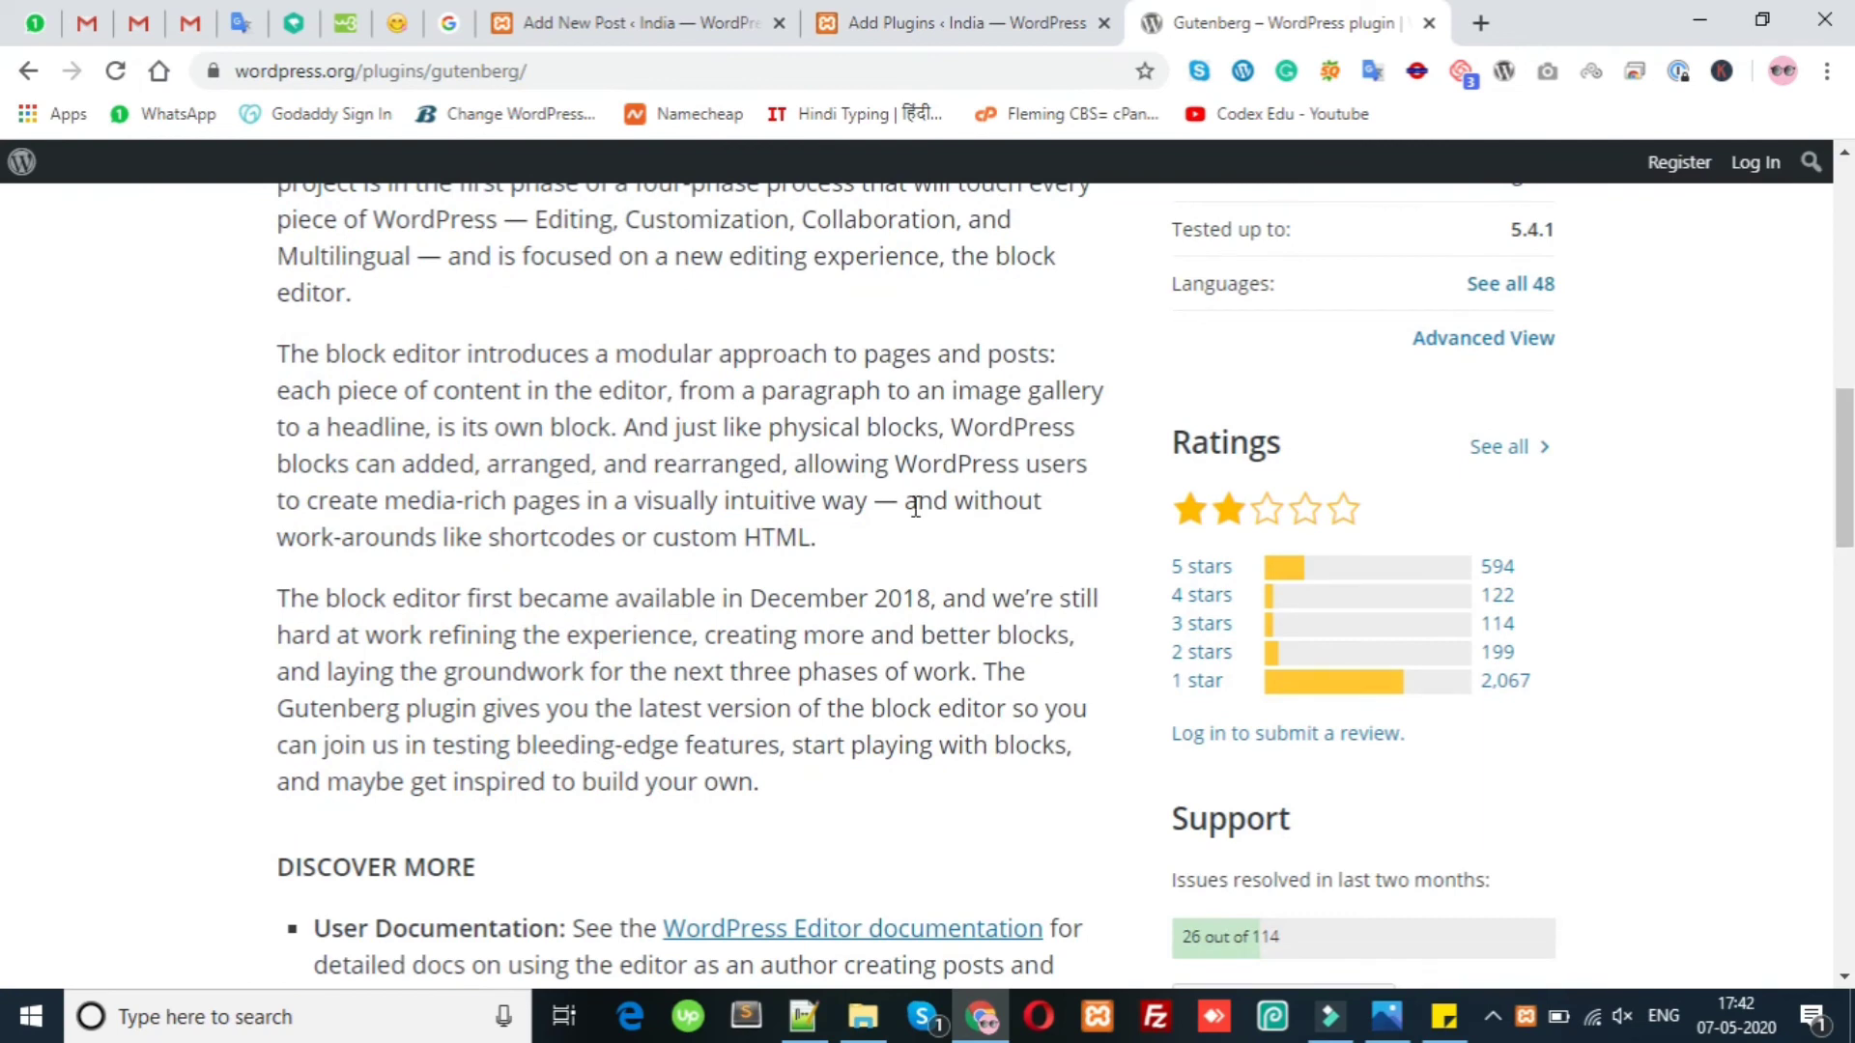
left_click_drag(828, 353, 857, 683)
left_click(857, 683)
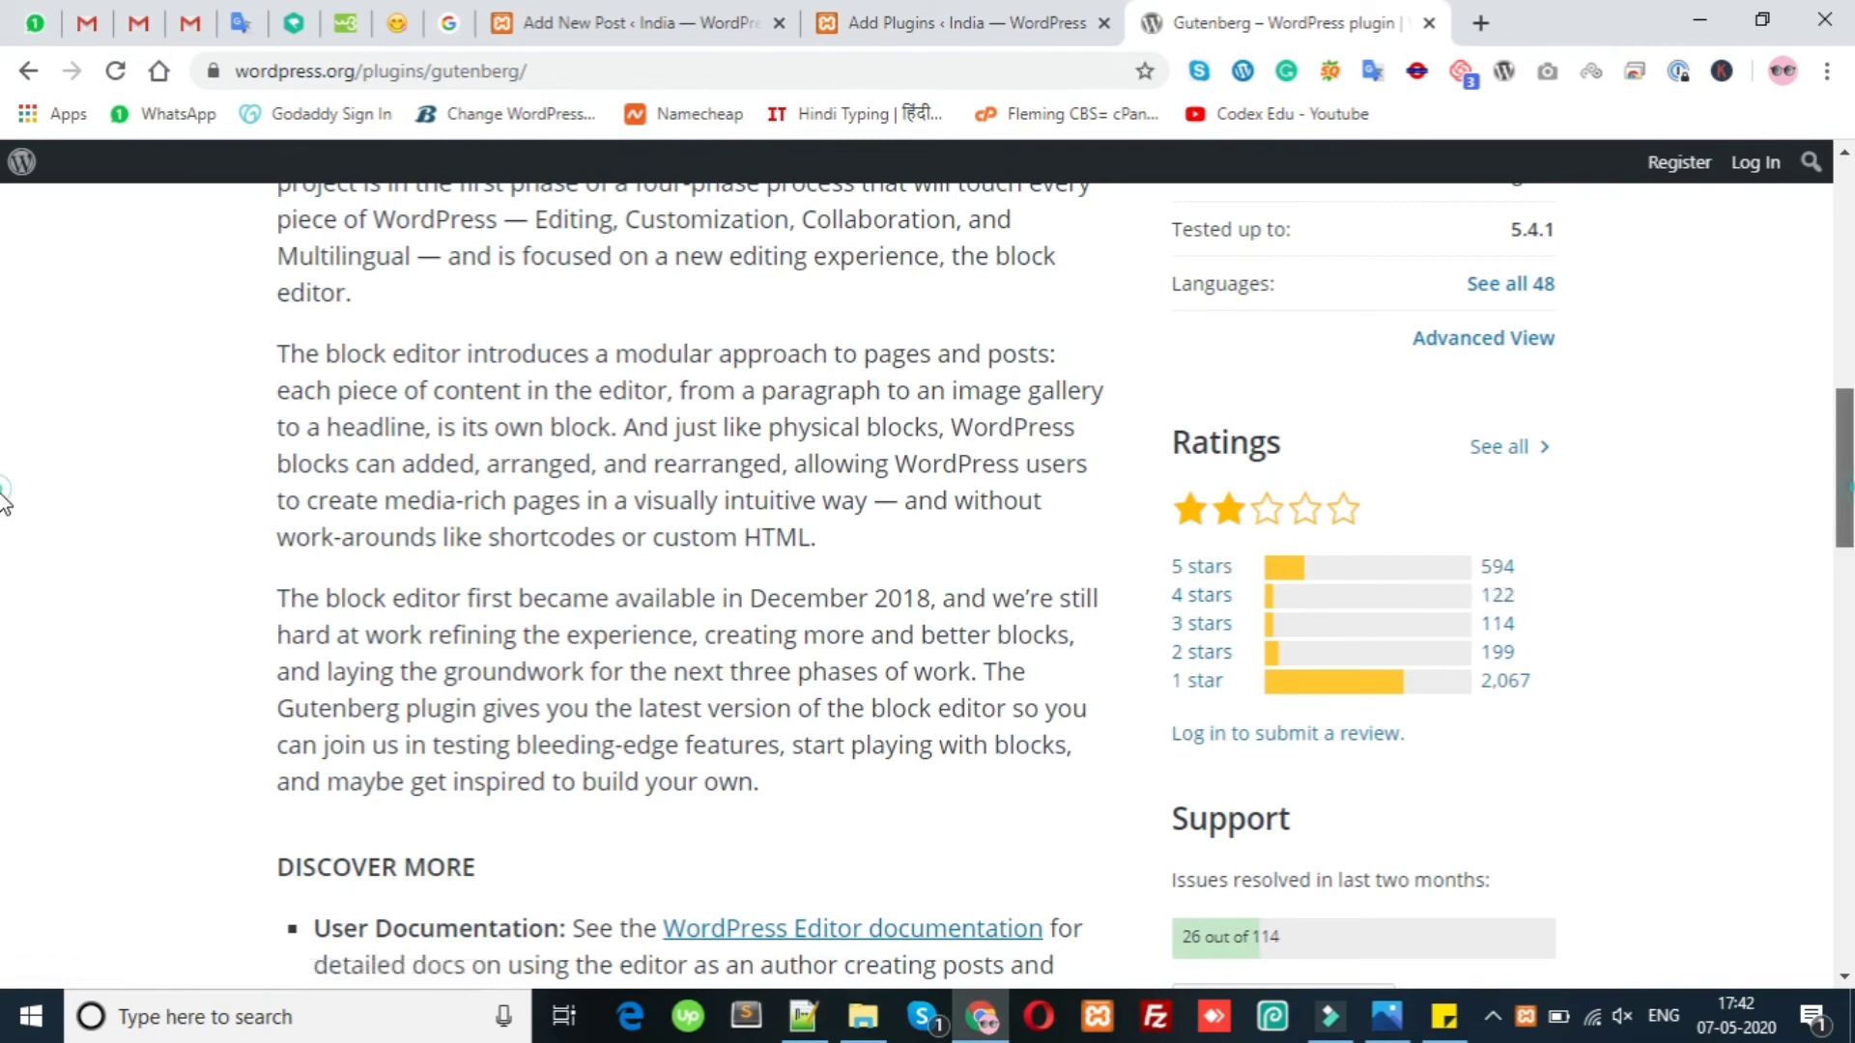
Read the two block editor paragraphs of the Gutenberg description, above the Discover More section.
scroll(4, 503, "down", 1)
left_click_drag(705, 484, 782, 668)
left_click(783, 668)
left_click_drag(662, 593, 271, 246)
left_click(330, 254)
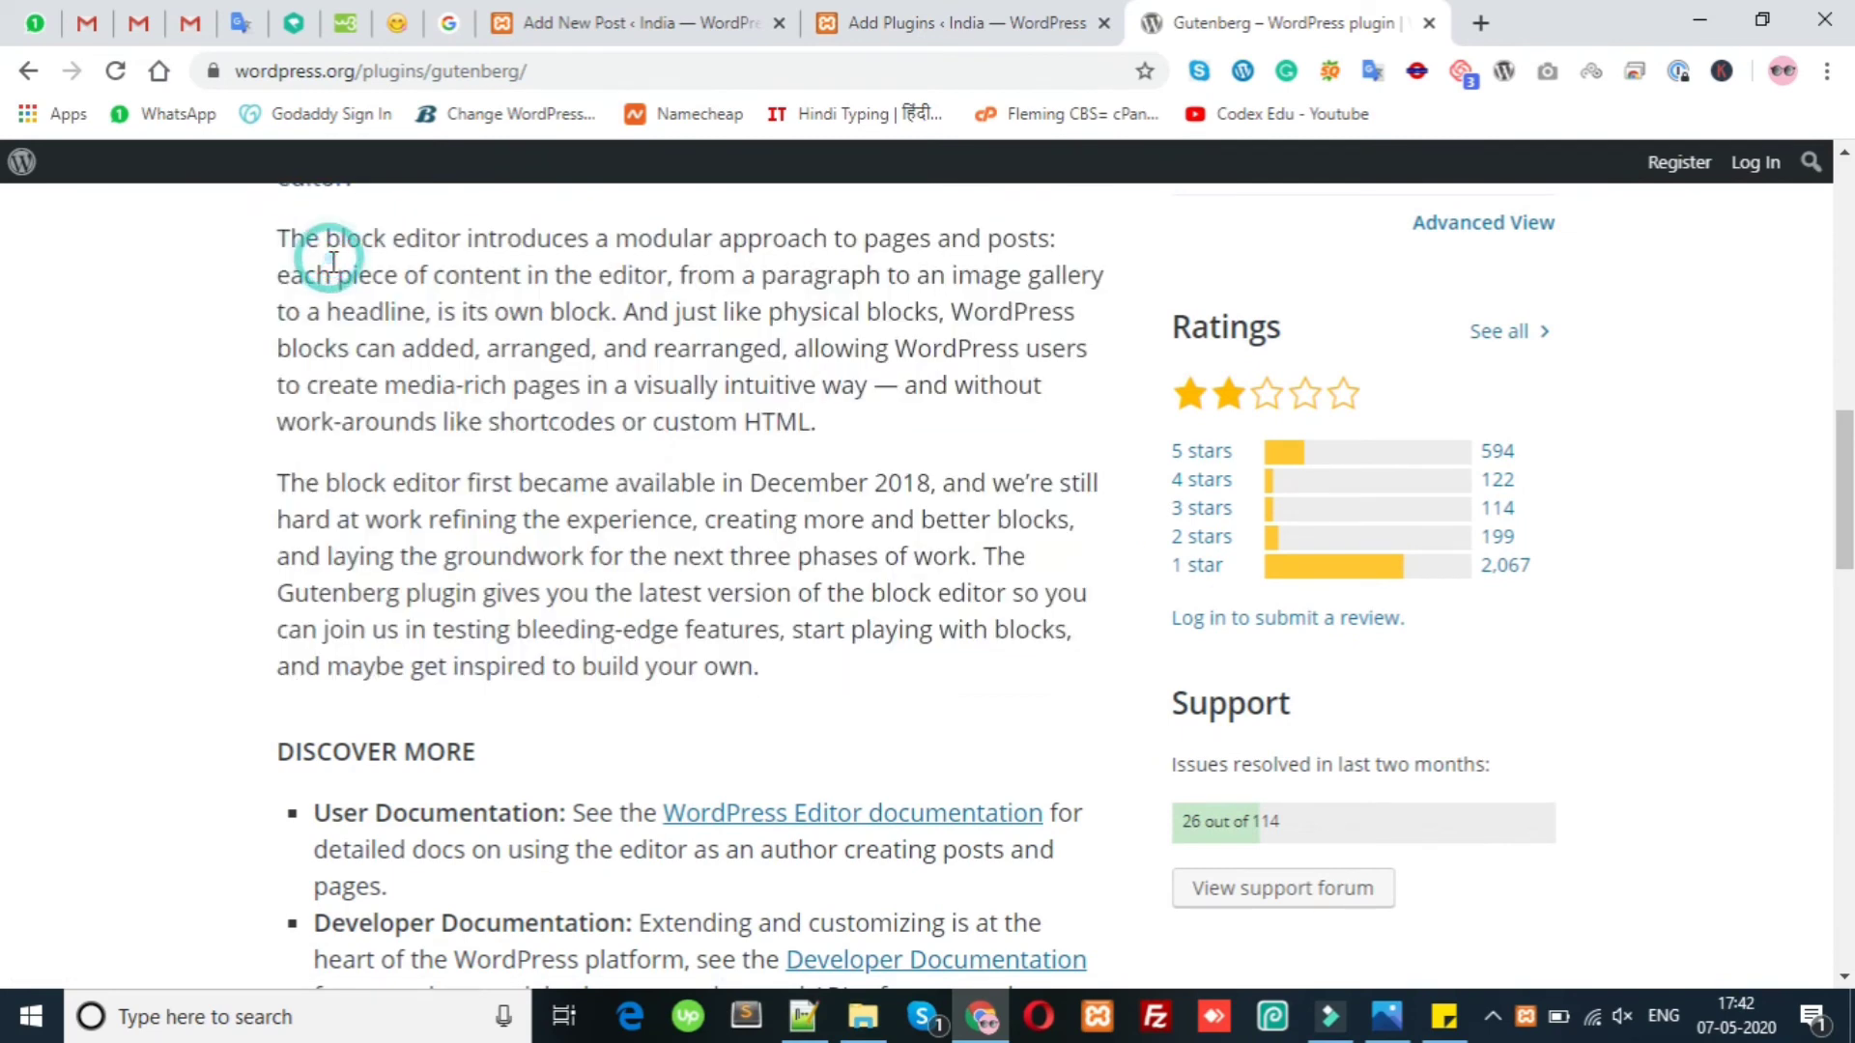
left_click_drag(278, 232, 800, 669)
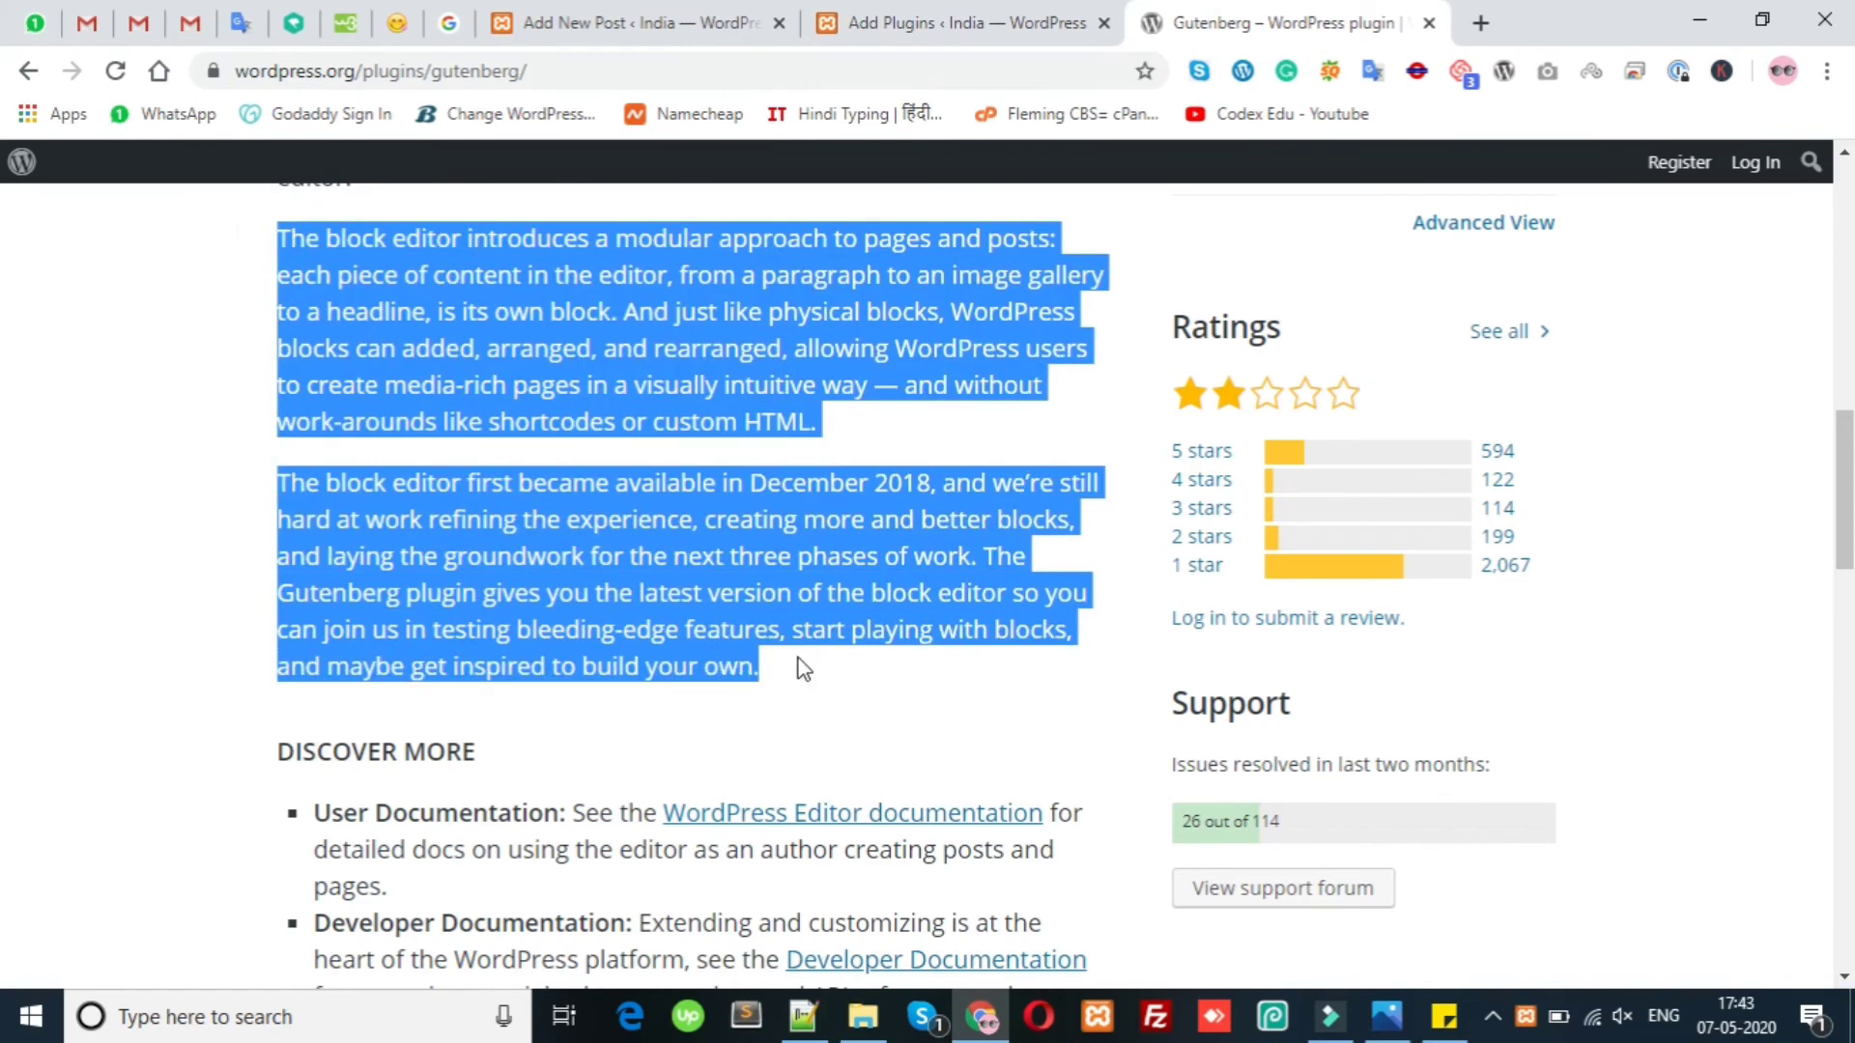
left_click(431, 455)
left_click(212, 584)
Examine the Gutenberg project links and the list of blocks in the Blocks section.
scroll(212, 585, "down", 8)
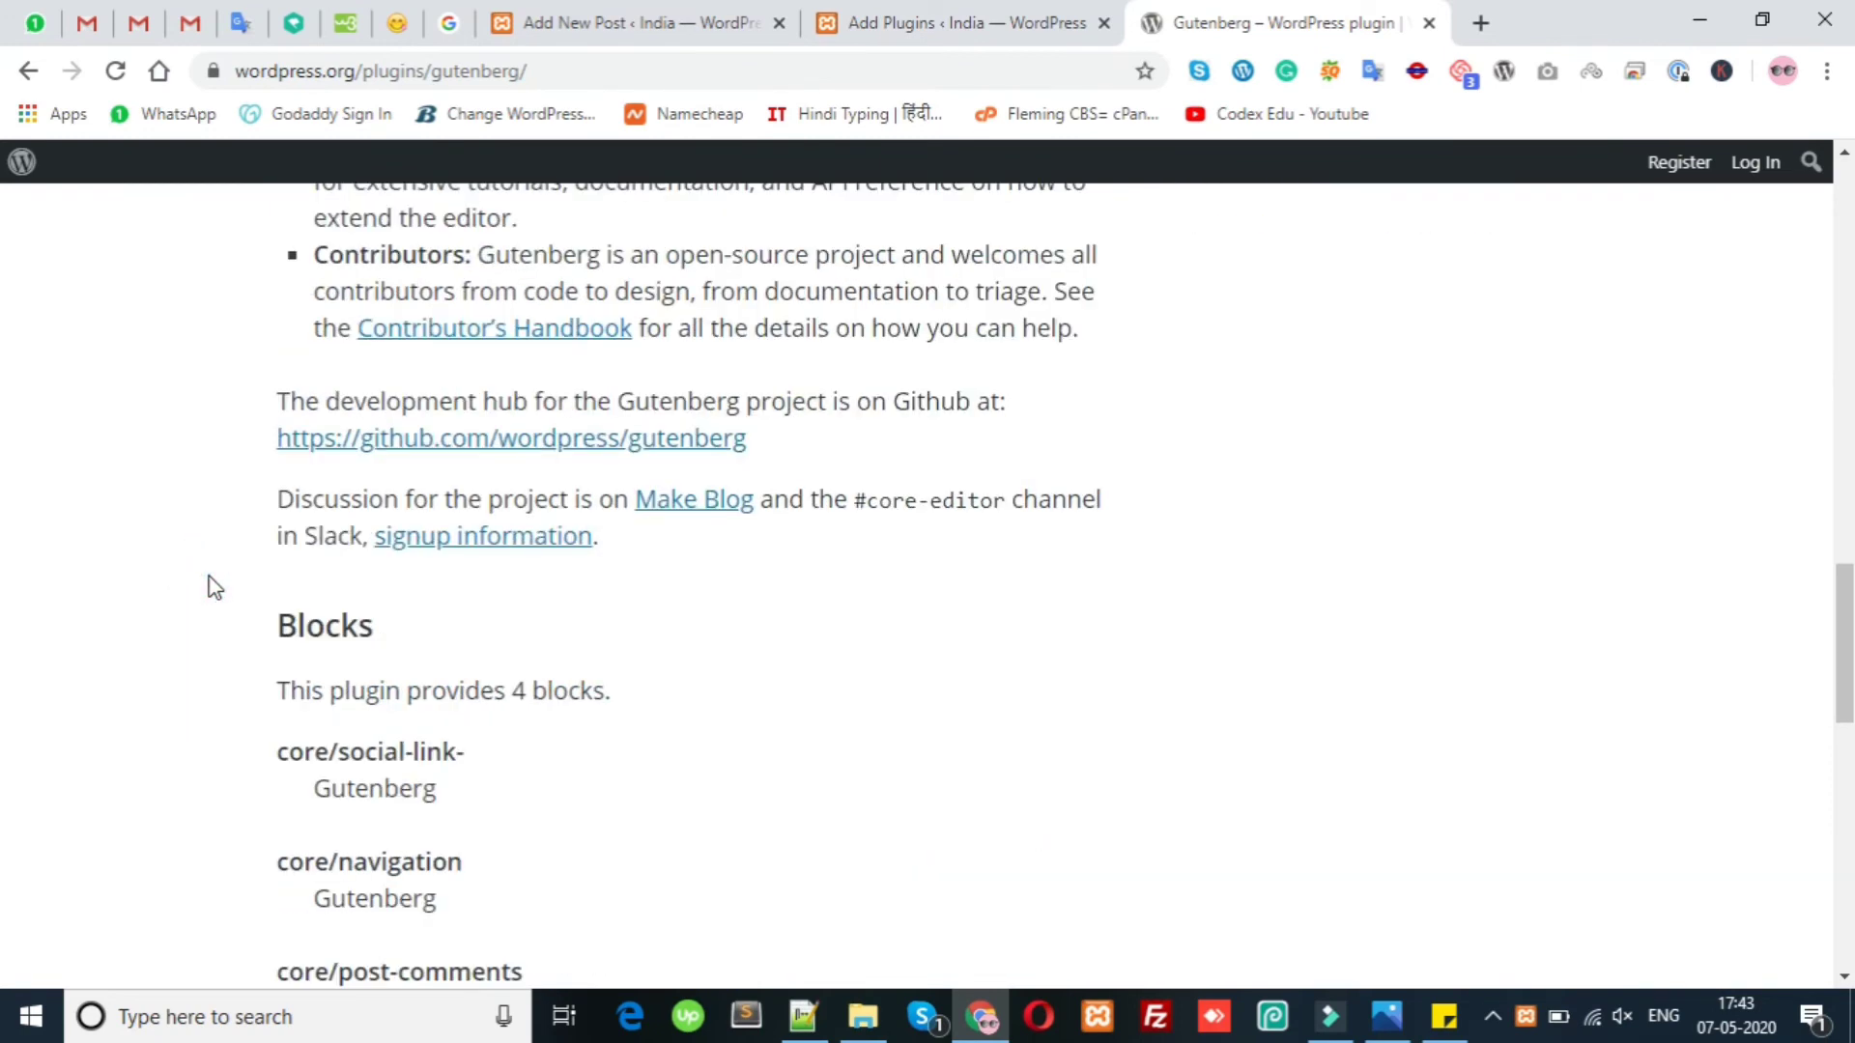
scroll(214, 587, "down", 3)
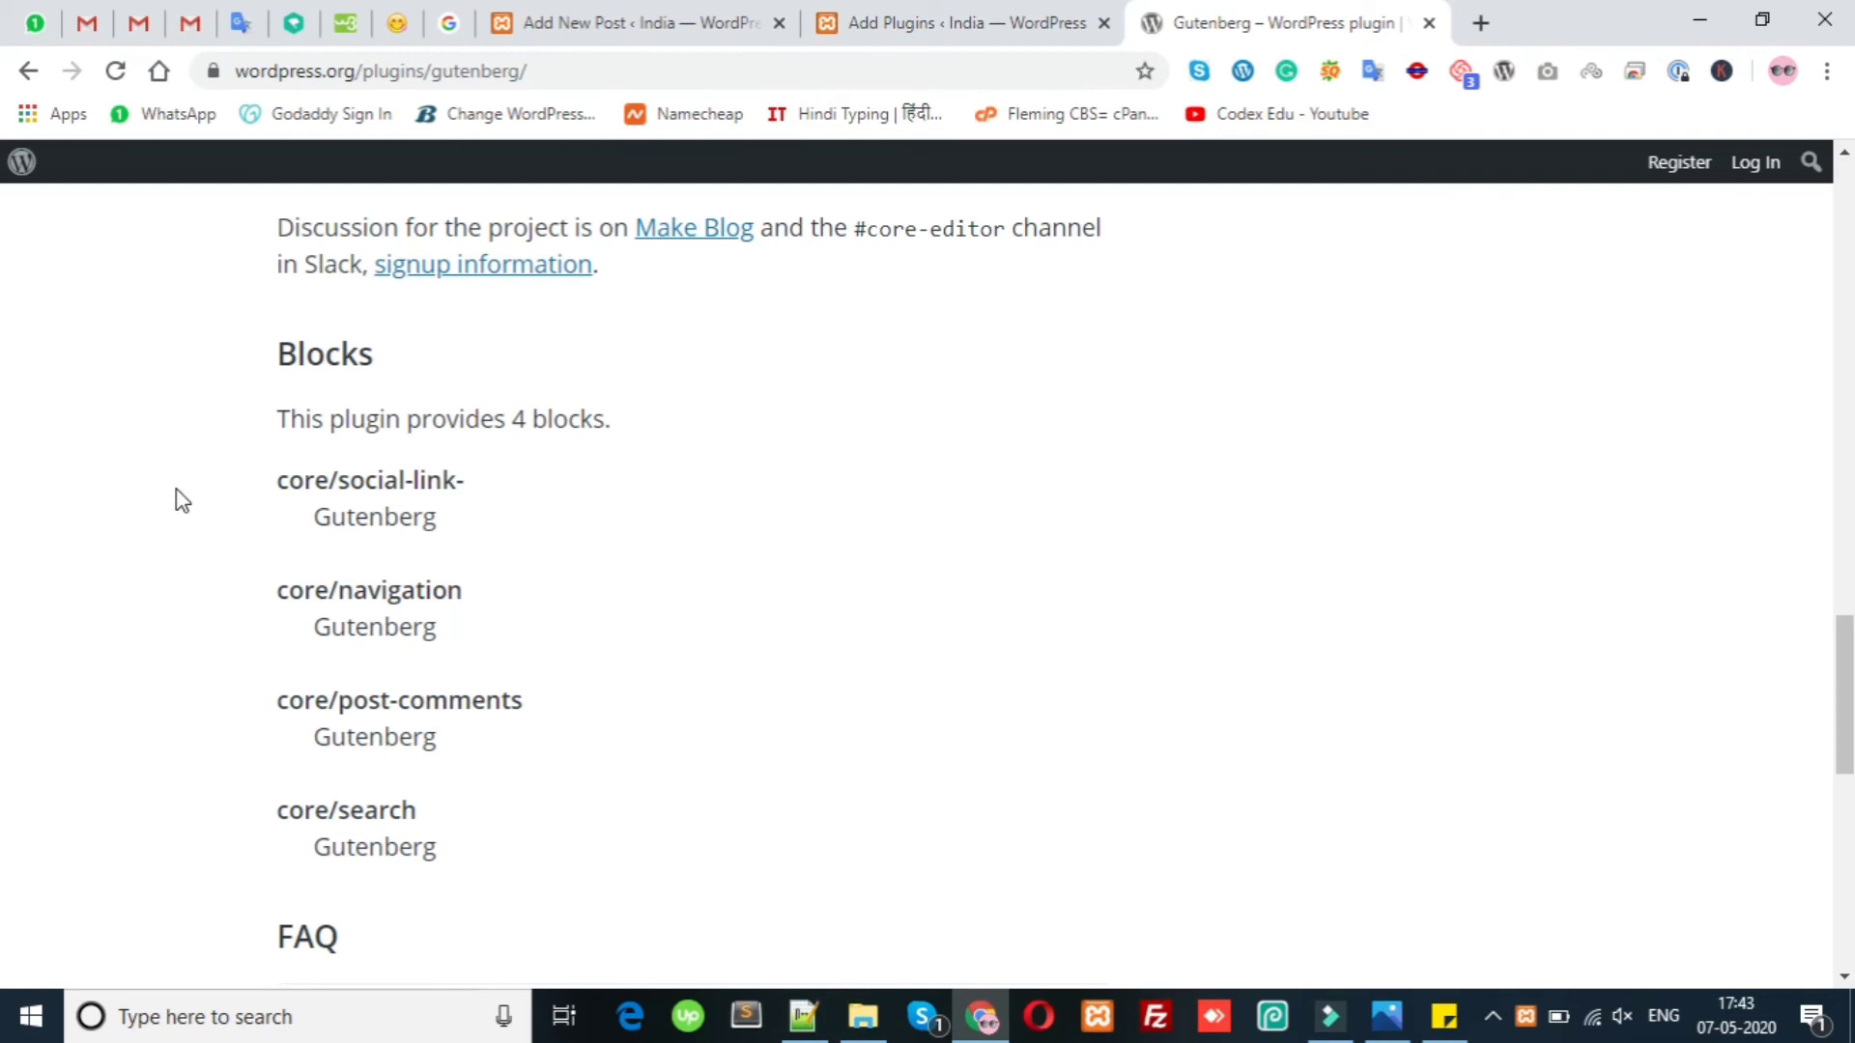
left_click_drag(281, 350, 322, 364)
left_click(322, 364)
Search the plugin directory on the WordPress Add Plugins page for "Gutenberg" and read the Gutenberg Team plugin's summary.
left_click(969, 24)
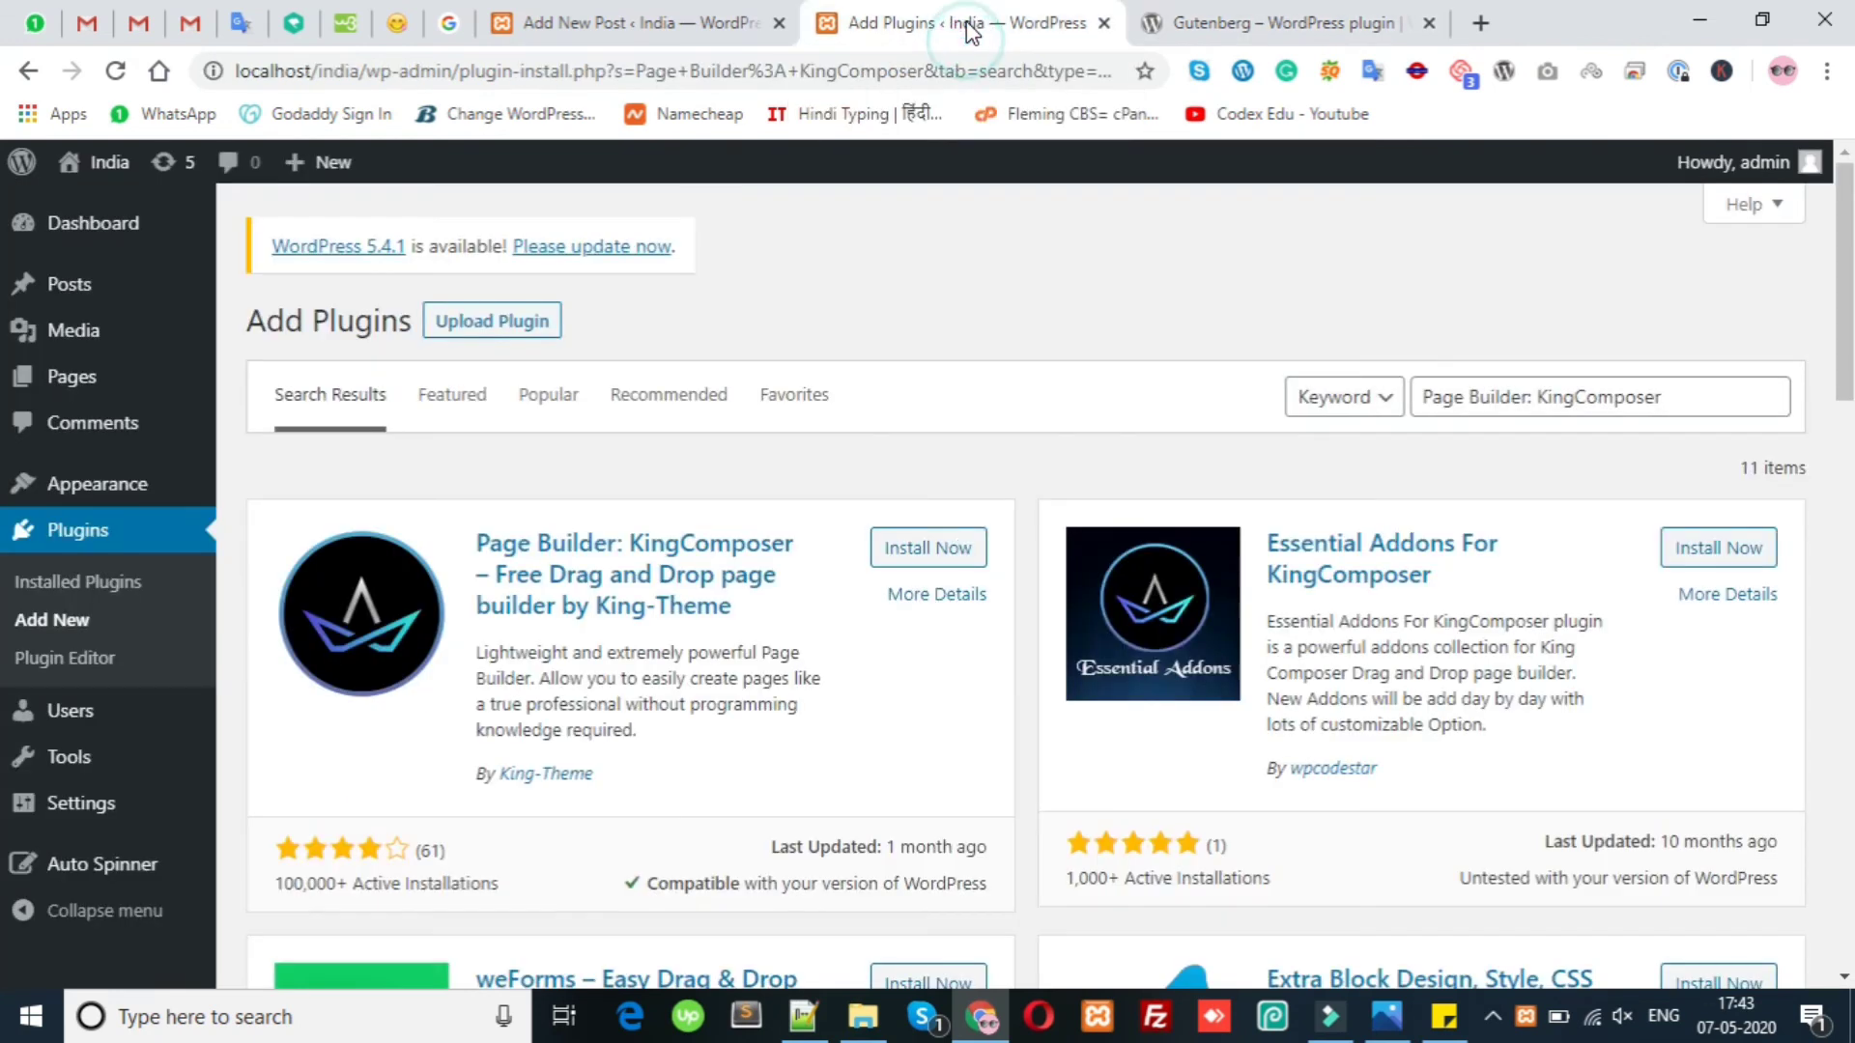
left_click(1536, 397)
triple_click(1538, 398)
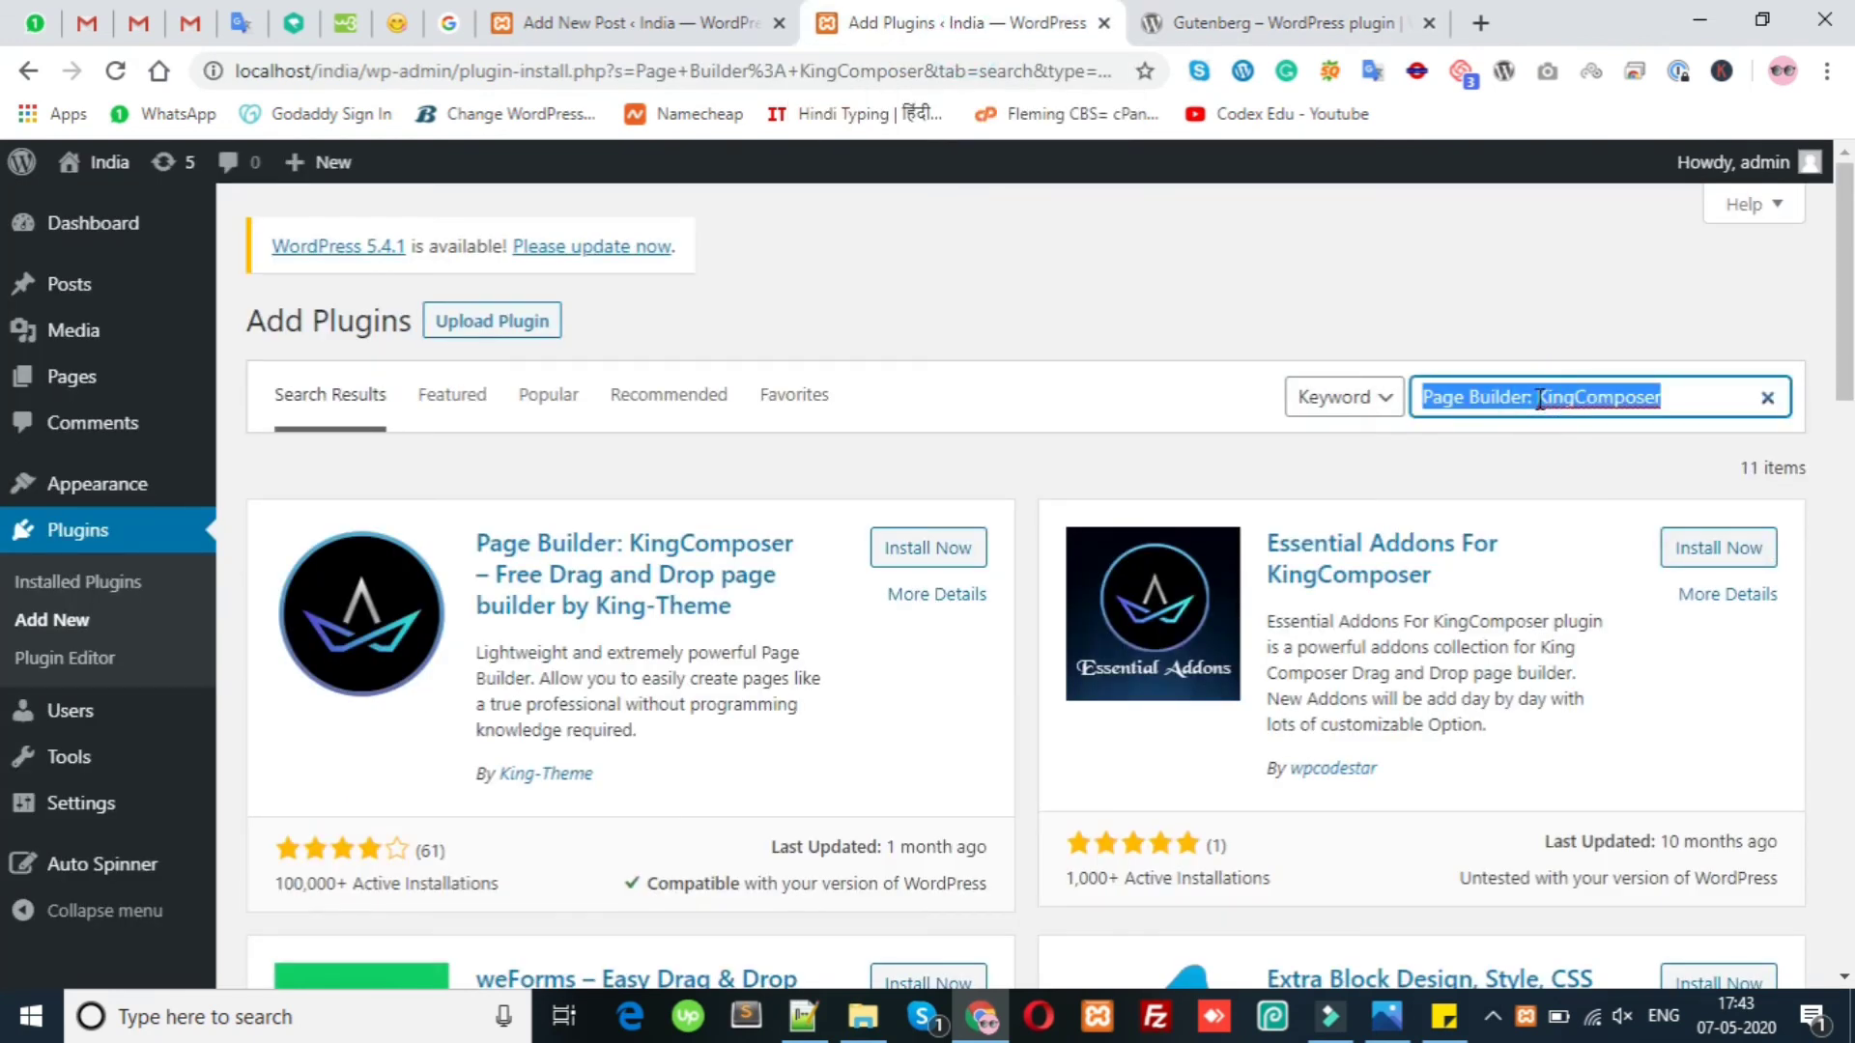
key("ctrl+v")
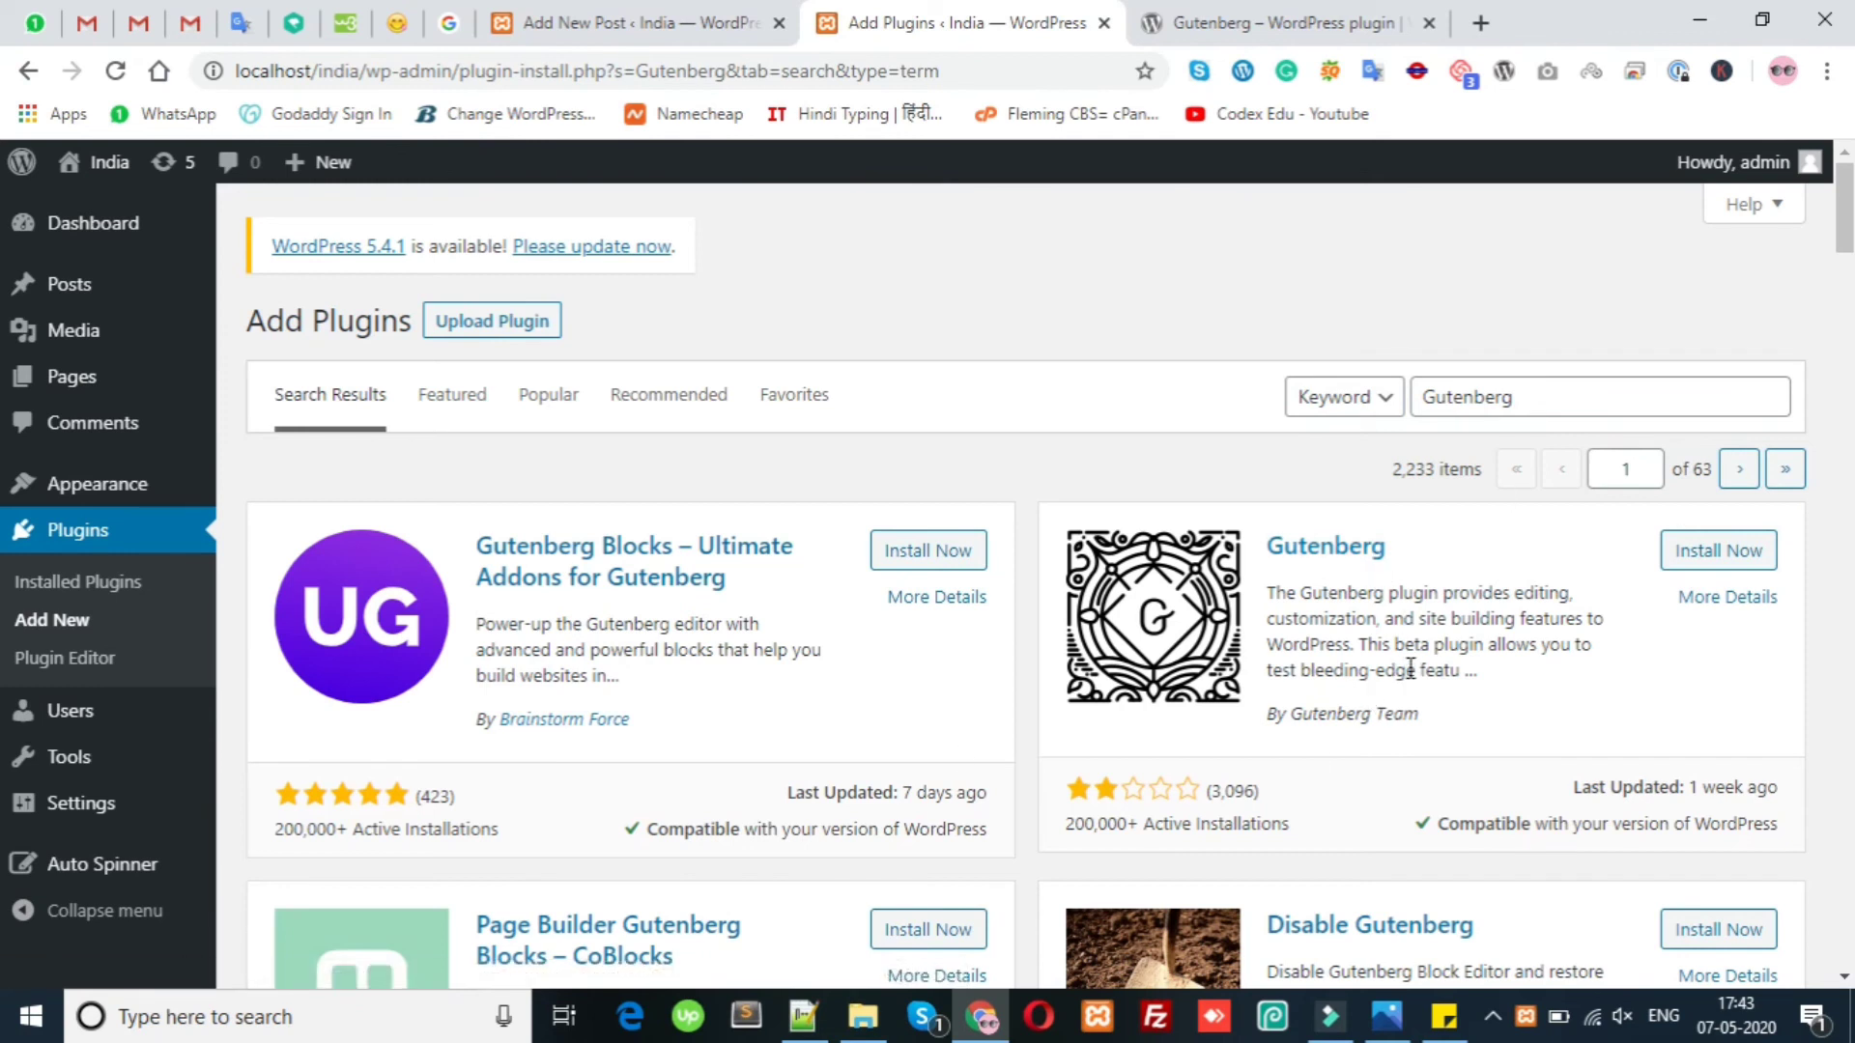
left_click_drag(1405, 593, 1513, 681)
left_click(1513, 681)
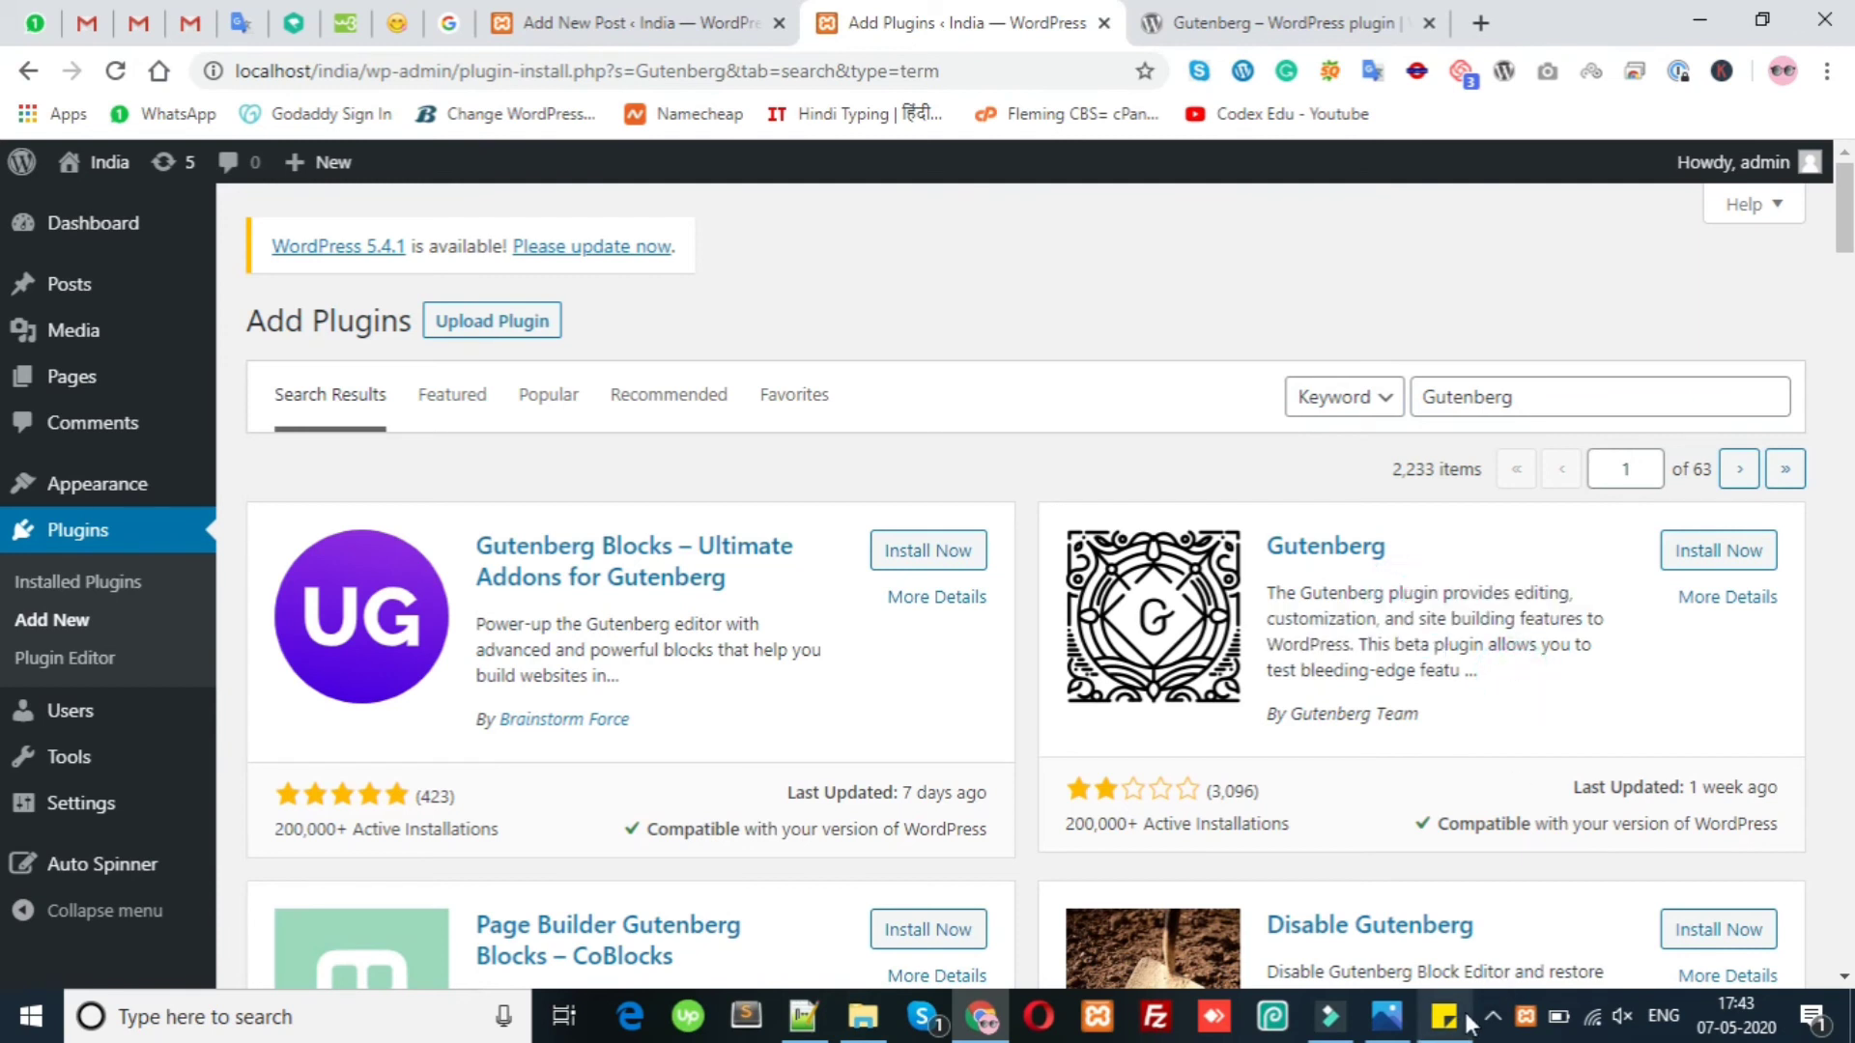
Bring up the sticky note and review the plugin list entry by entry, from Visual Composer Website Builder to Gutenberg.
left_click(1444, 1017)
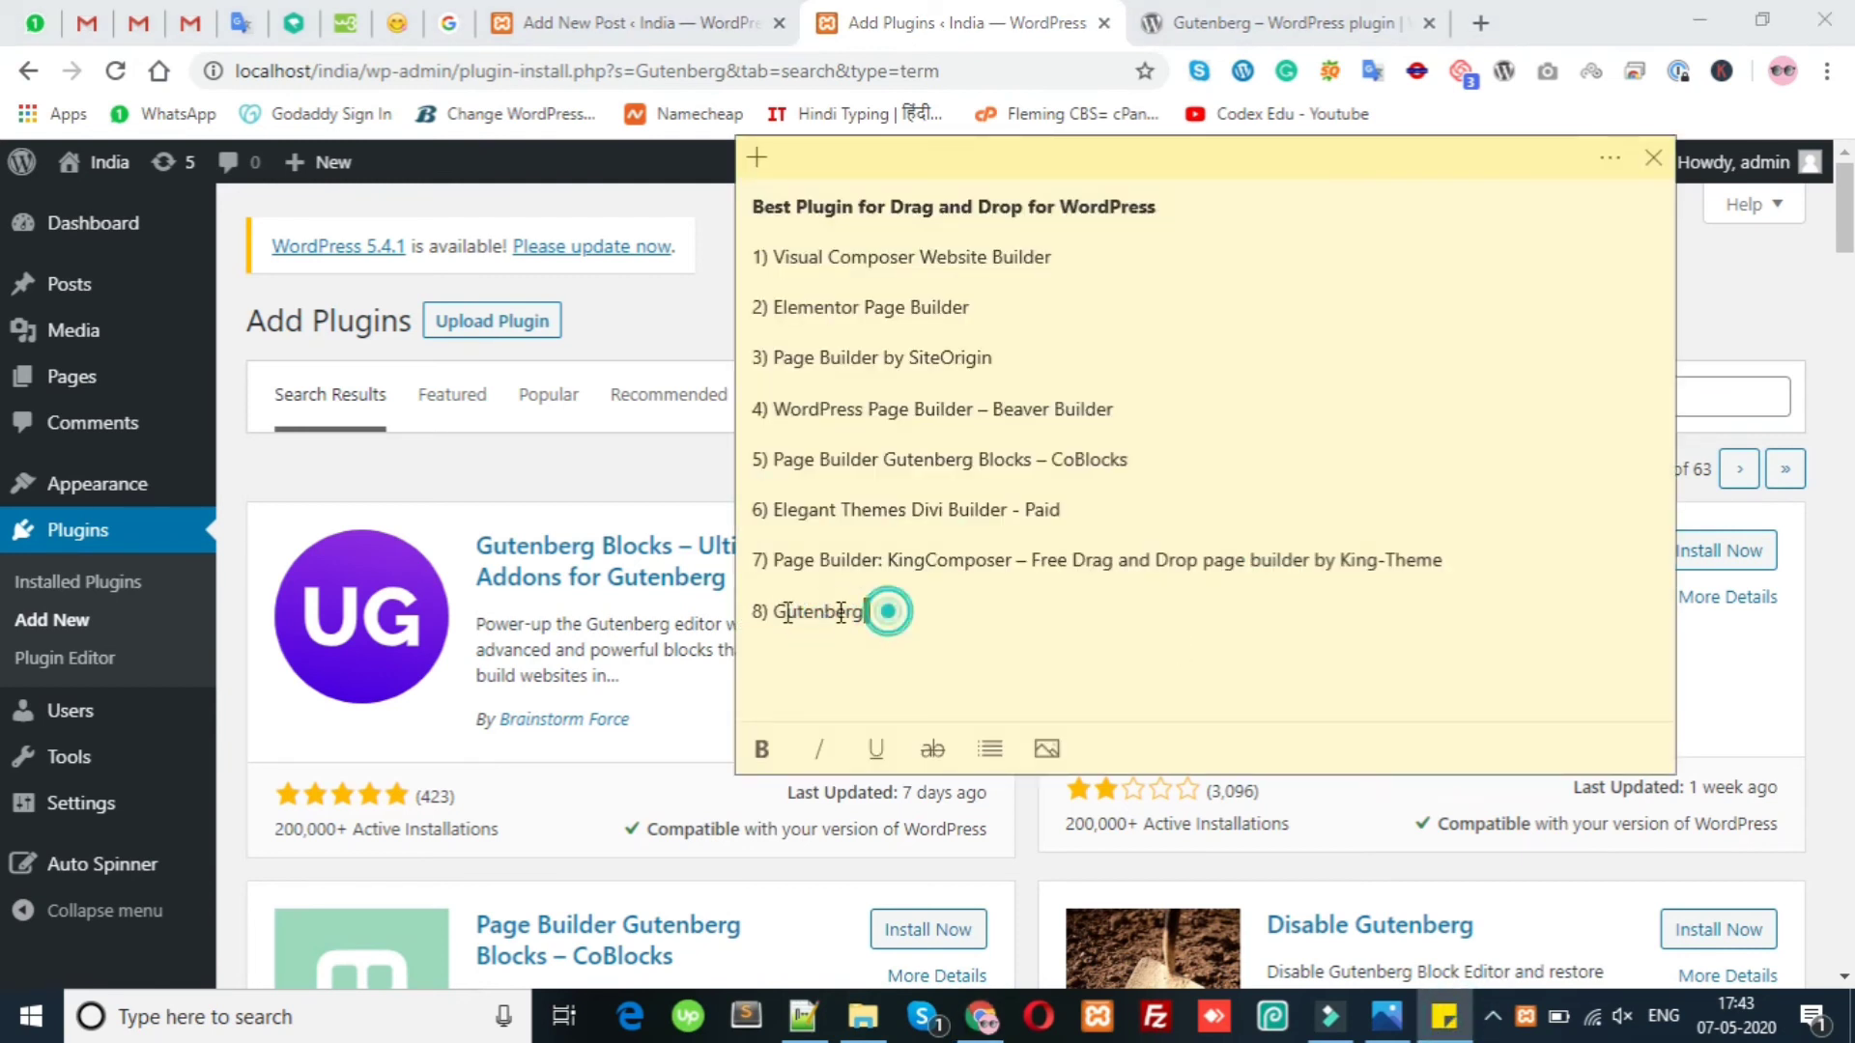
left_click(881, 610)
left_click_drag(788, 260, 947, 356)
left_click_drag(790, 408, 1138, 410)
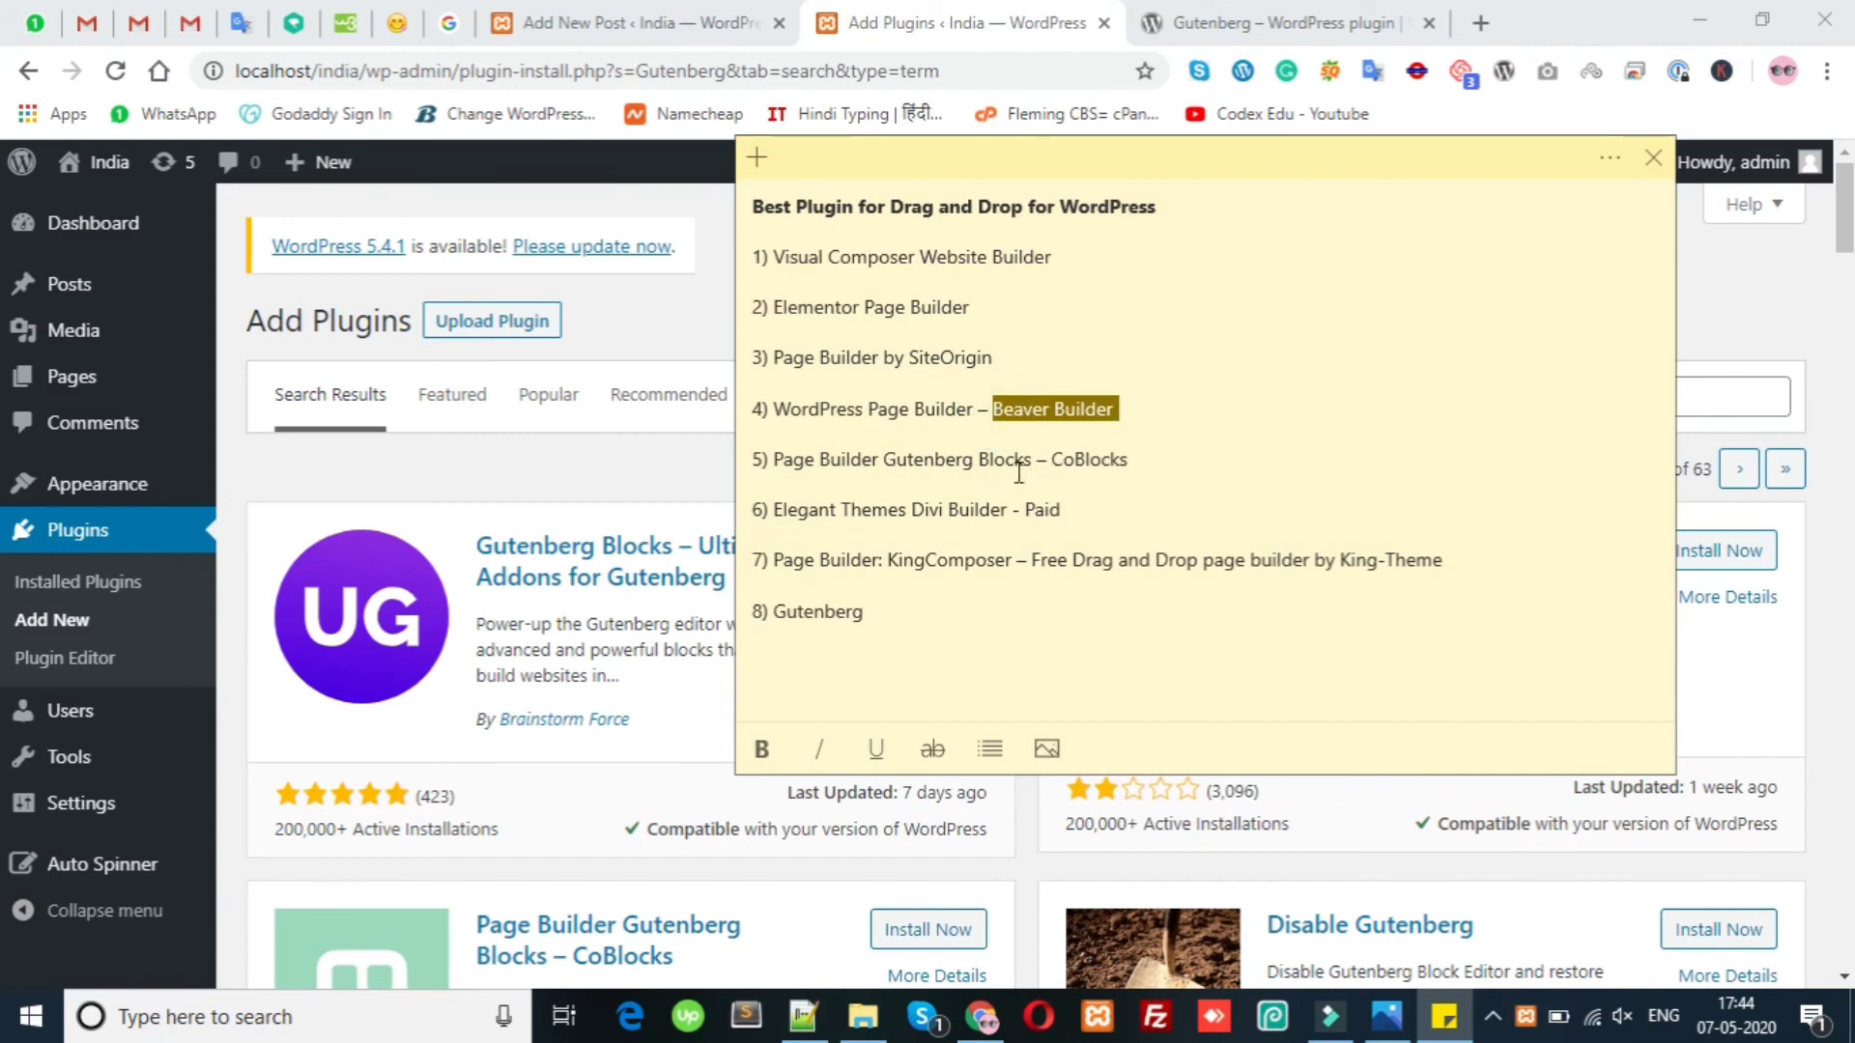
left_click_drag(882, 460, 1051, 462)
left_click_drag(830, 510, 981, 509)
left_click_drag(851, 559, 999, 559)
left_click_drag(817, 558, 1009, 563)
left_click(957, 641)
left_click(822, 612)
double_click(822, 612)
left_click(983, 525)
Highlight the whole sticky note list, from the heading "Best Plugin for Drag and Drop for WordPress" through Gutenberg, for a recap.
left_click_drag(882, 613, 719, 196)
left_click(883, 307)
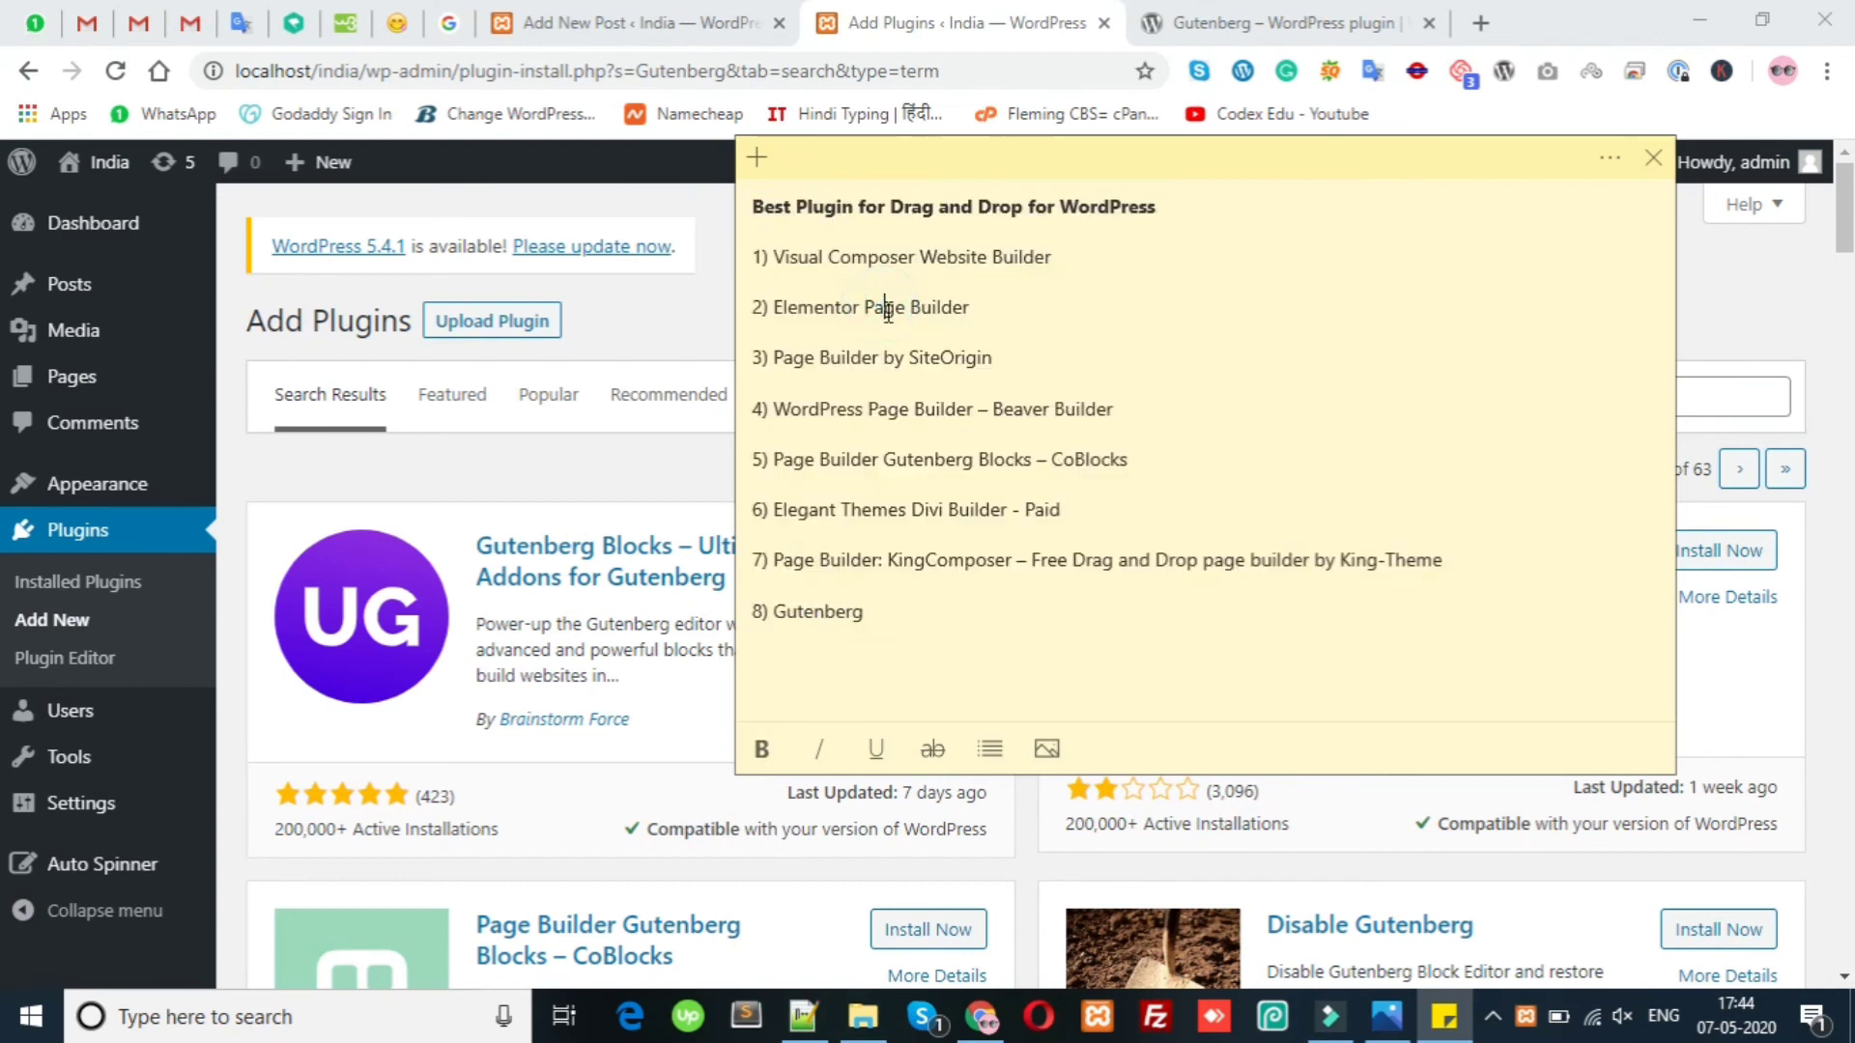
left_click_drag(891, 623, 752, 201)
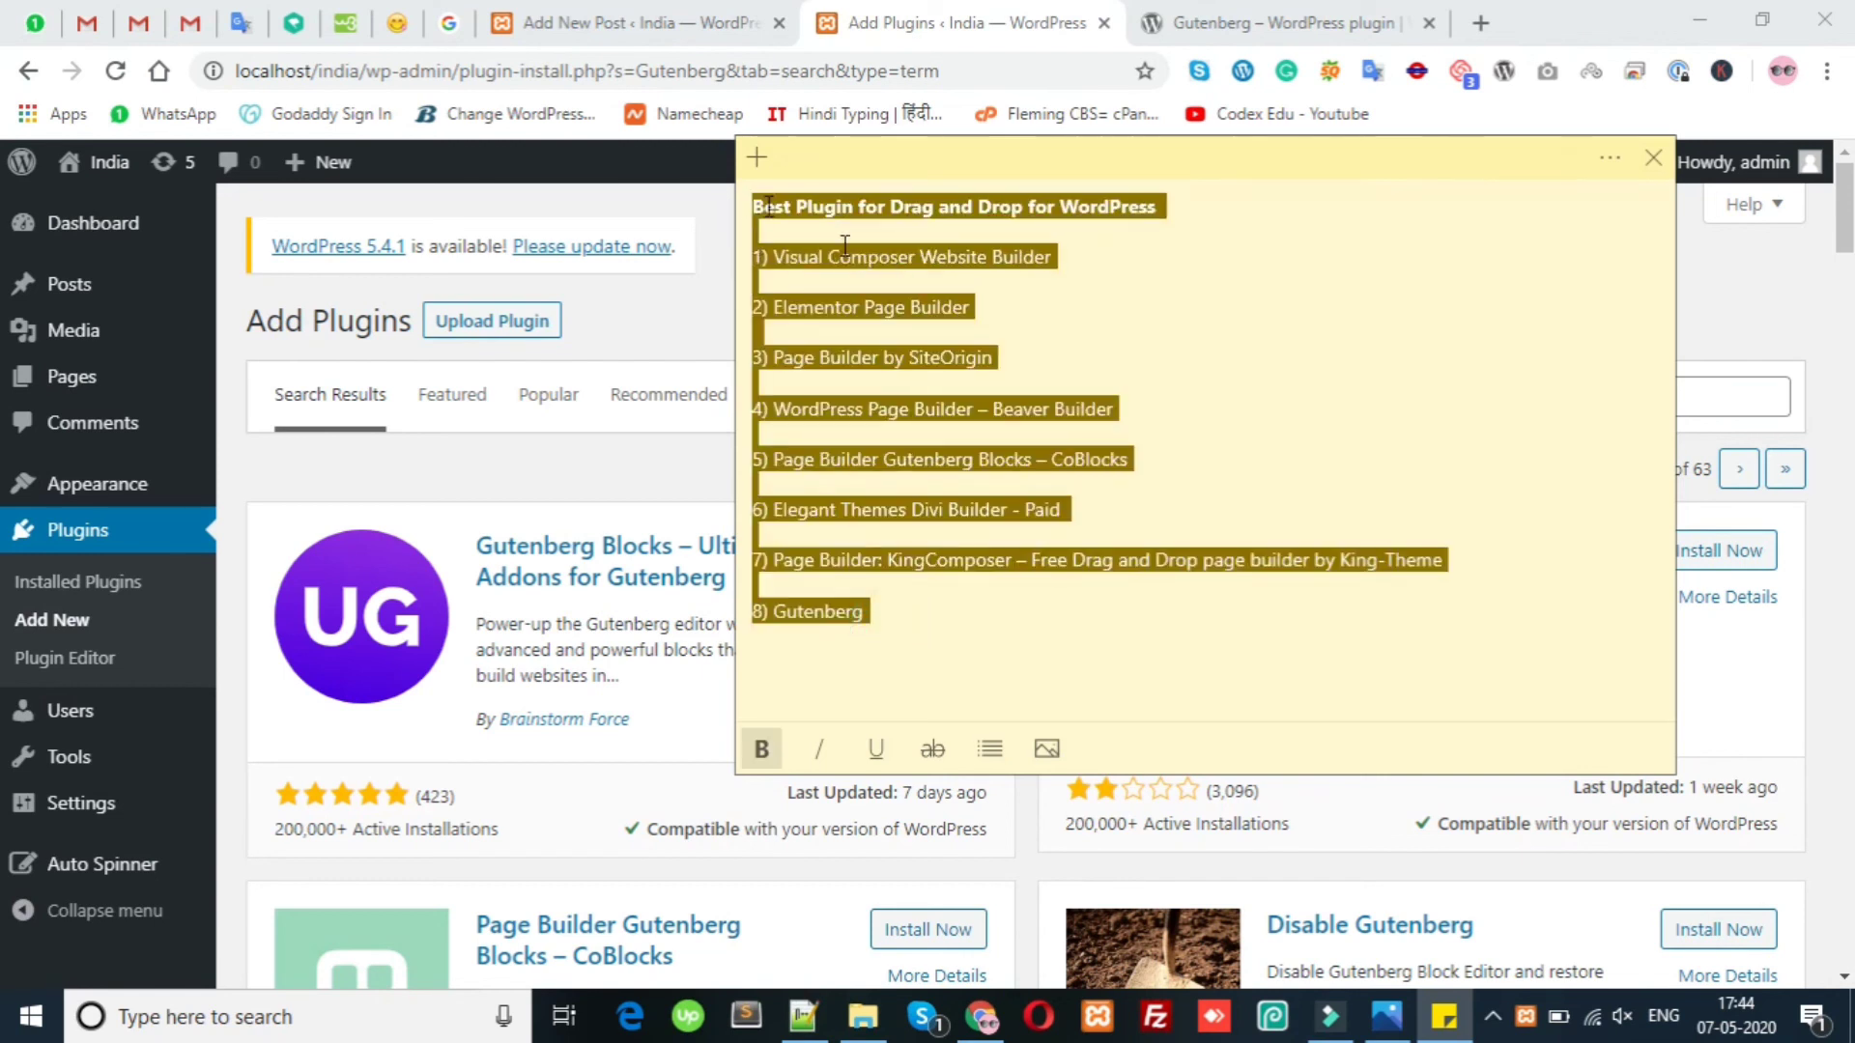
left_click(964, 325)
left_click_drag(874, 609, 752, 201)
left_click(845, 324)
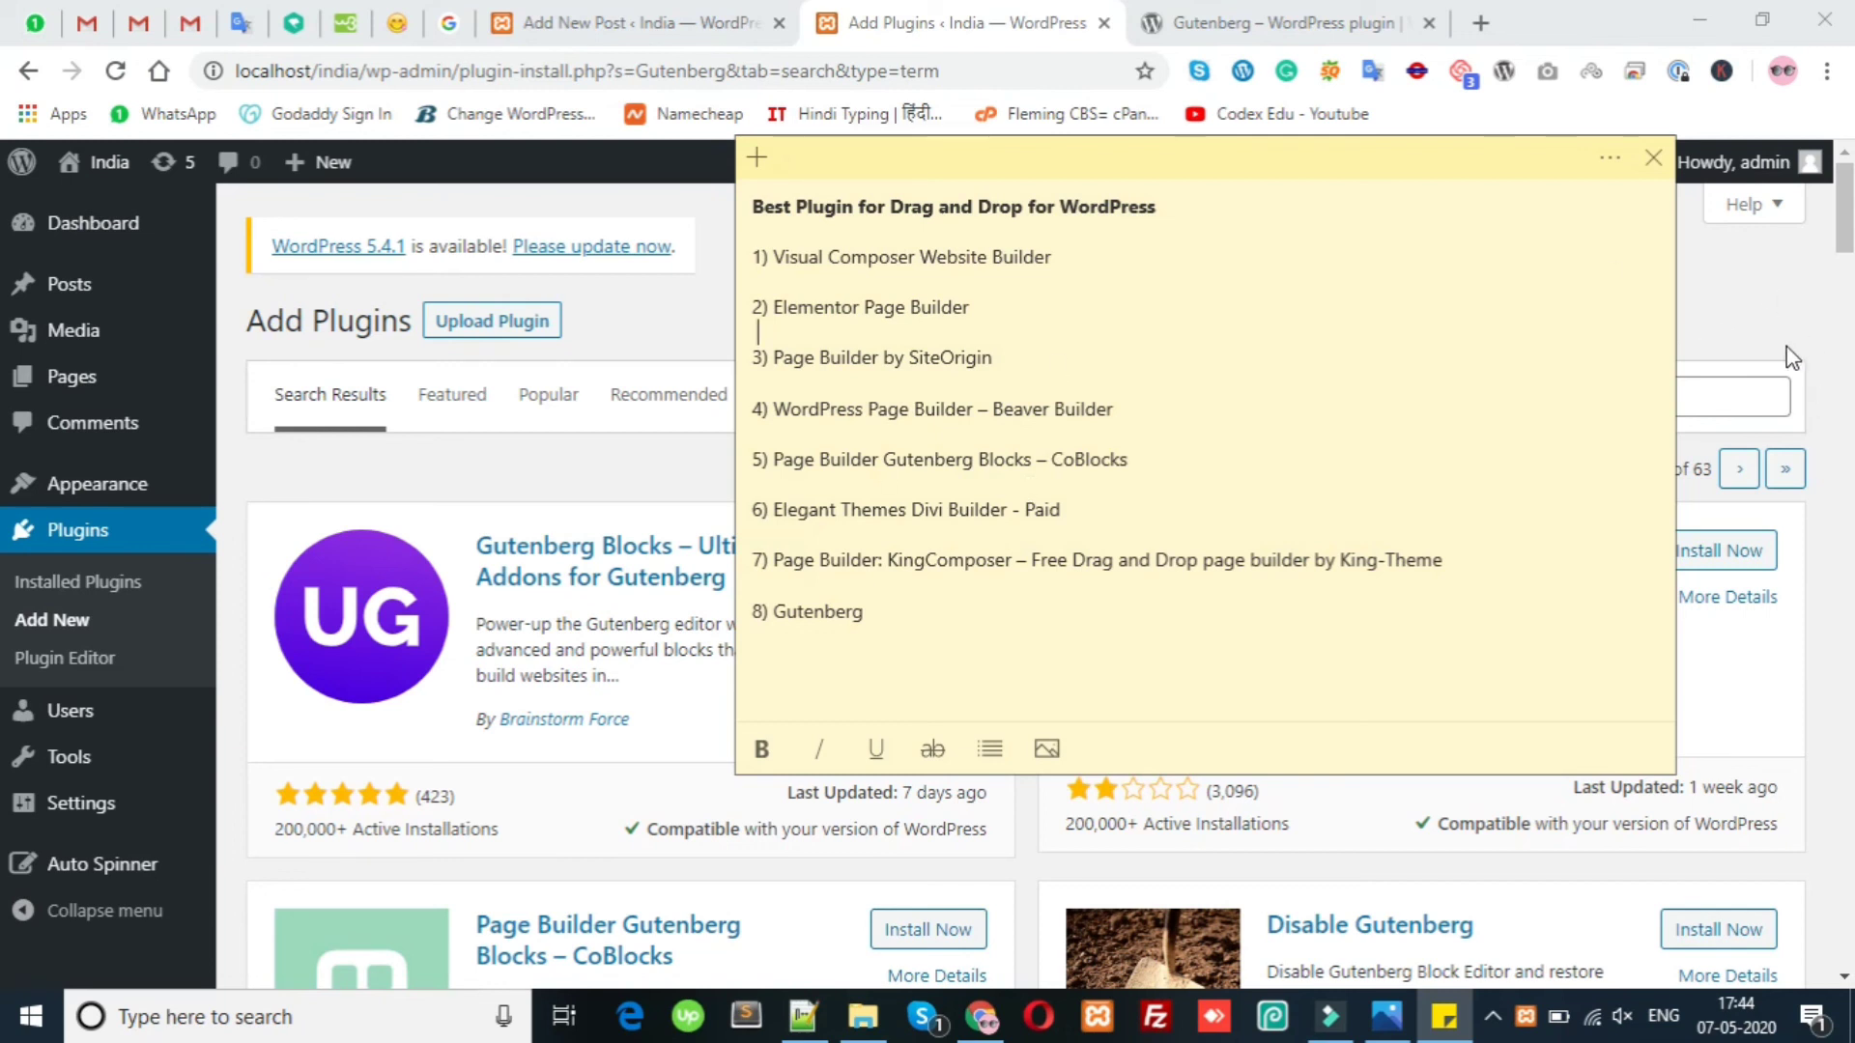
Return to the WordPress page briefly, reopen the sticky note and highlight its eight numbered plugin entries.
left_click(647, 462)
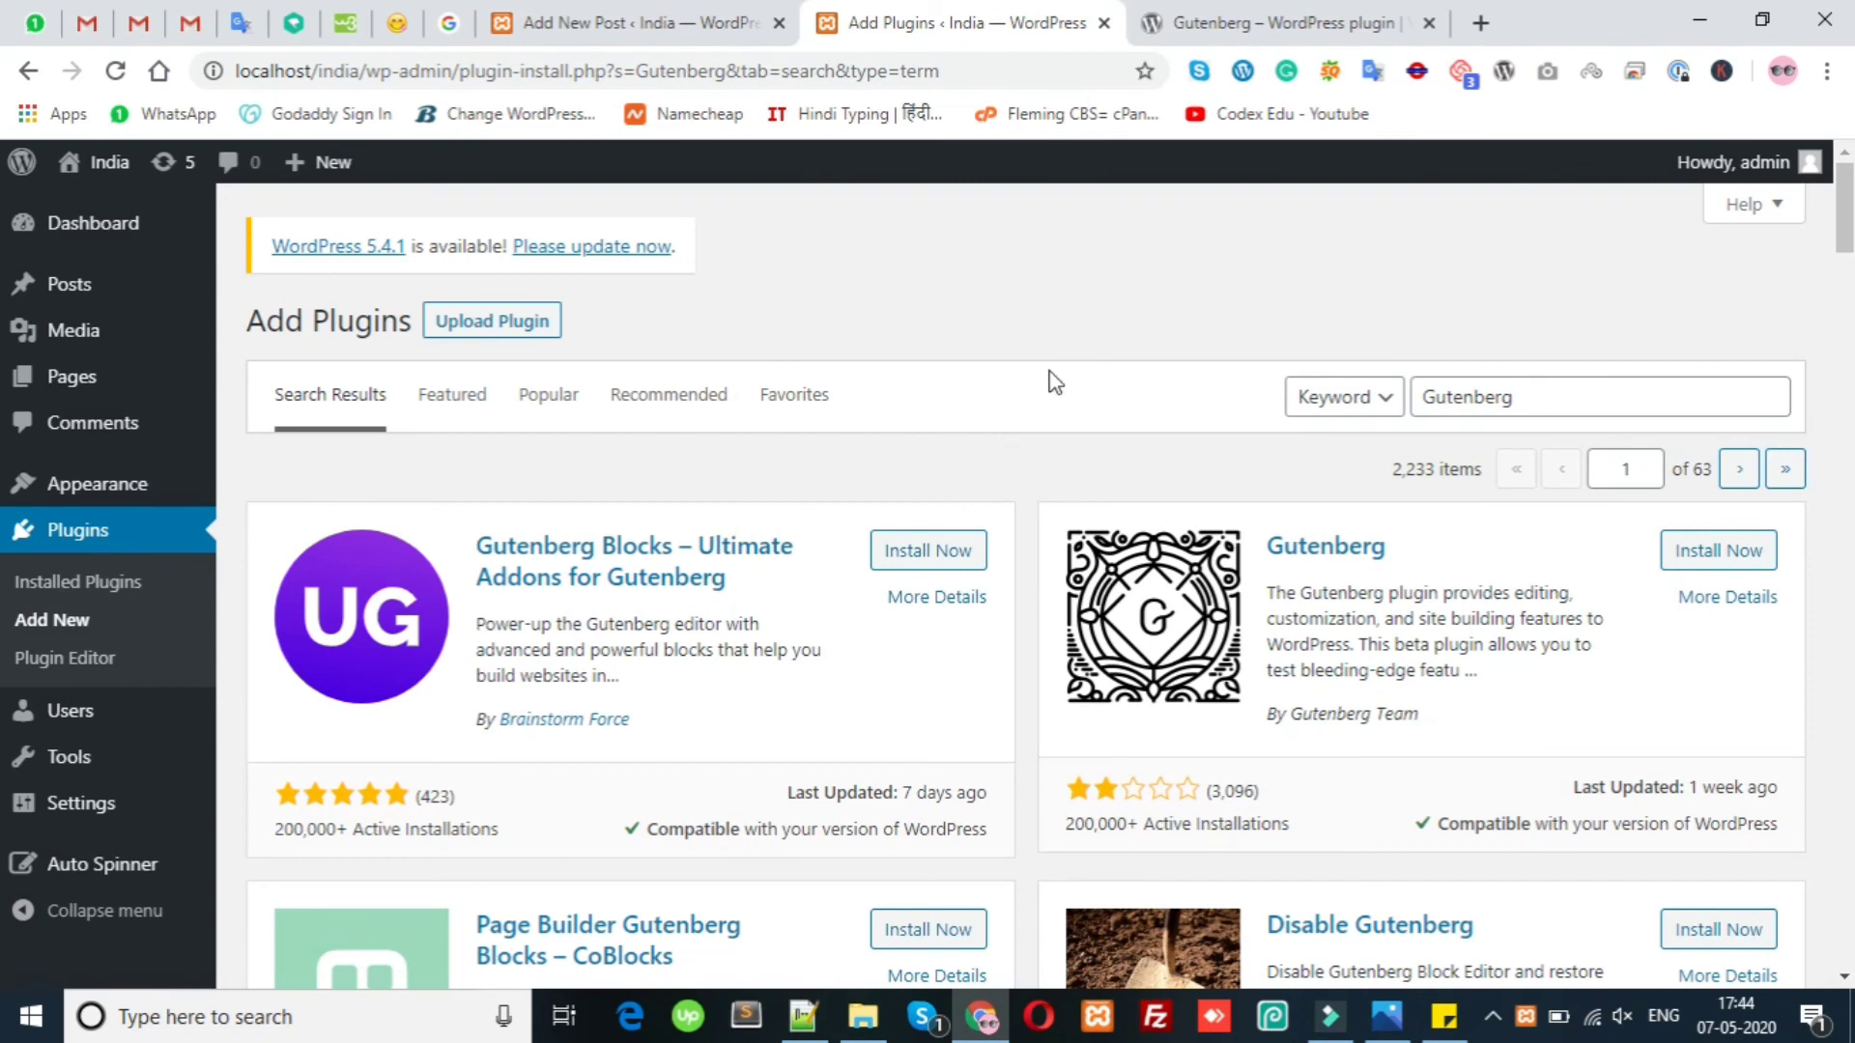
left_click(1445, 1016)
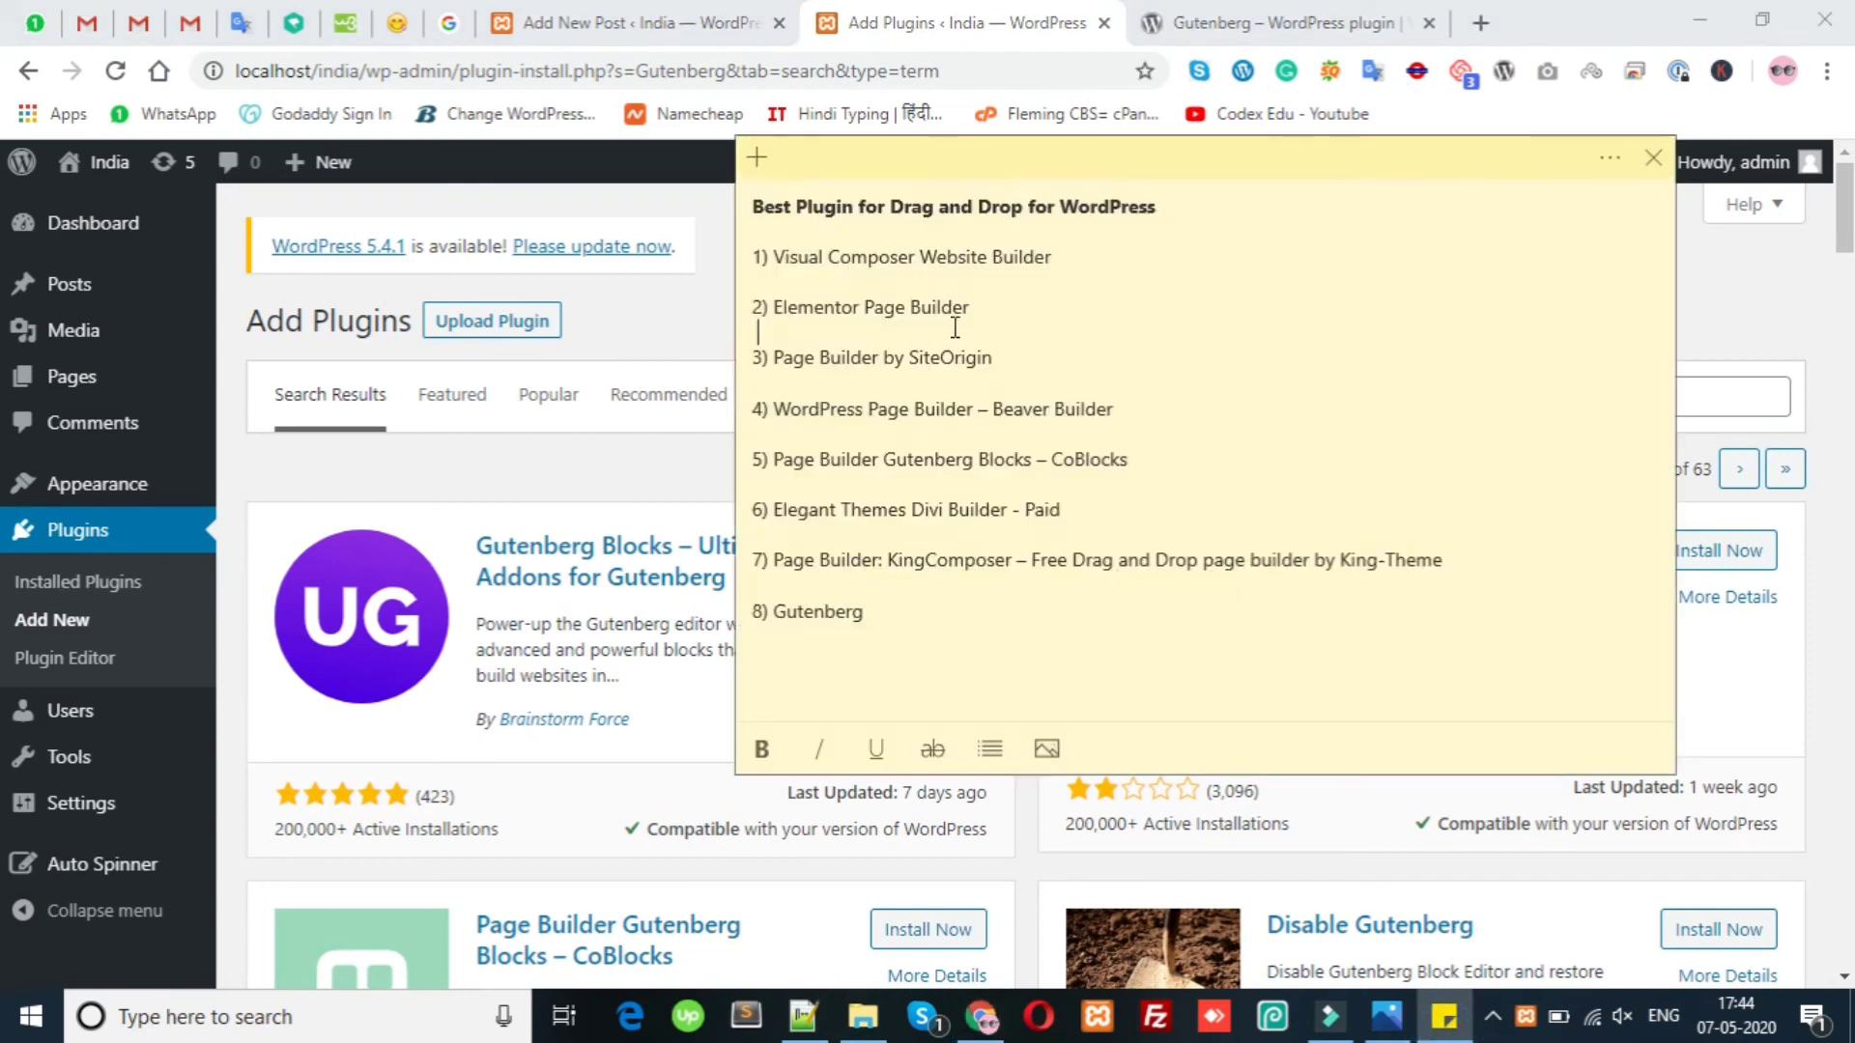
left_click_drag(879, 613, 750, 257)
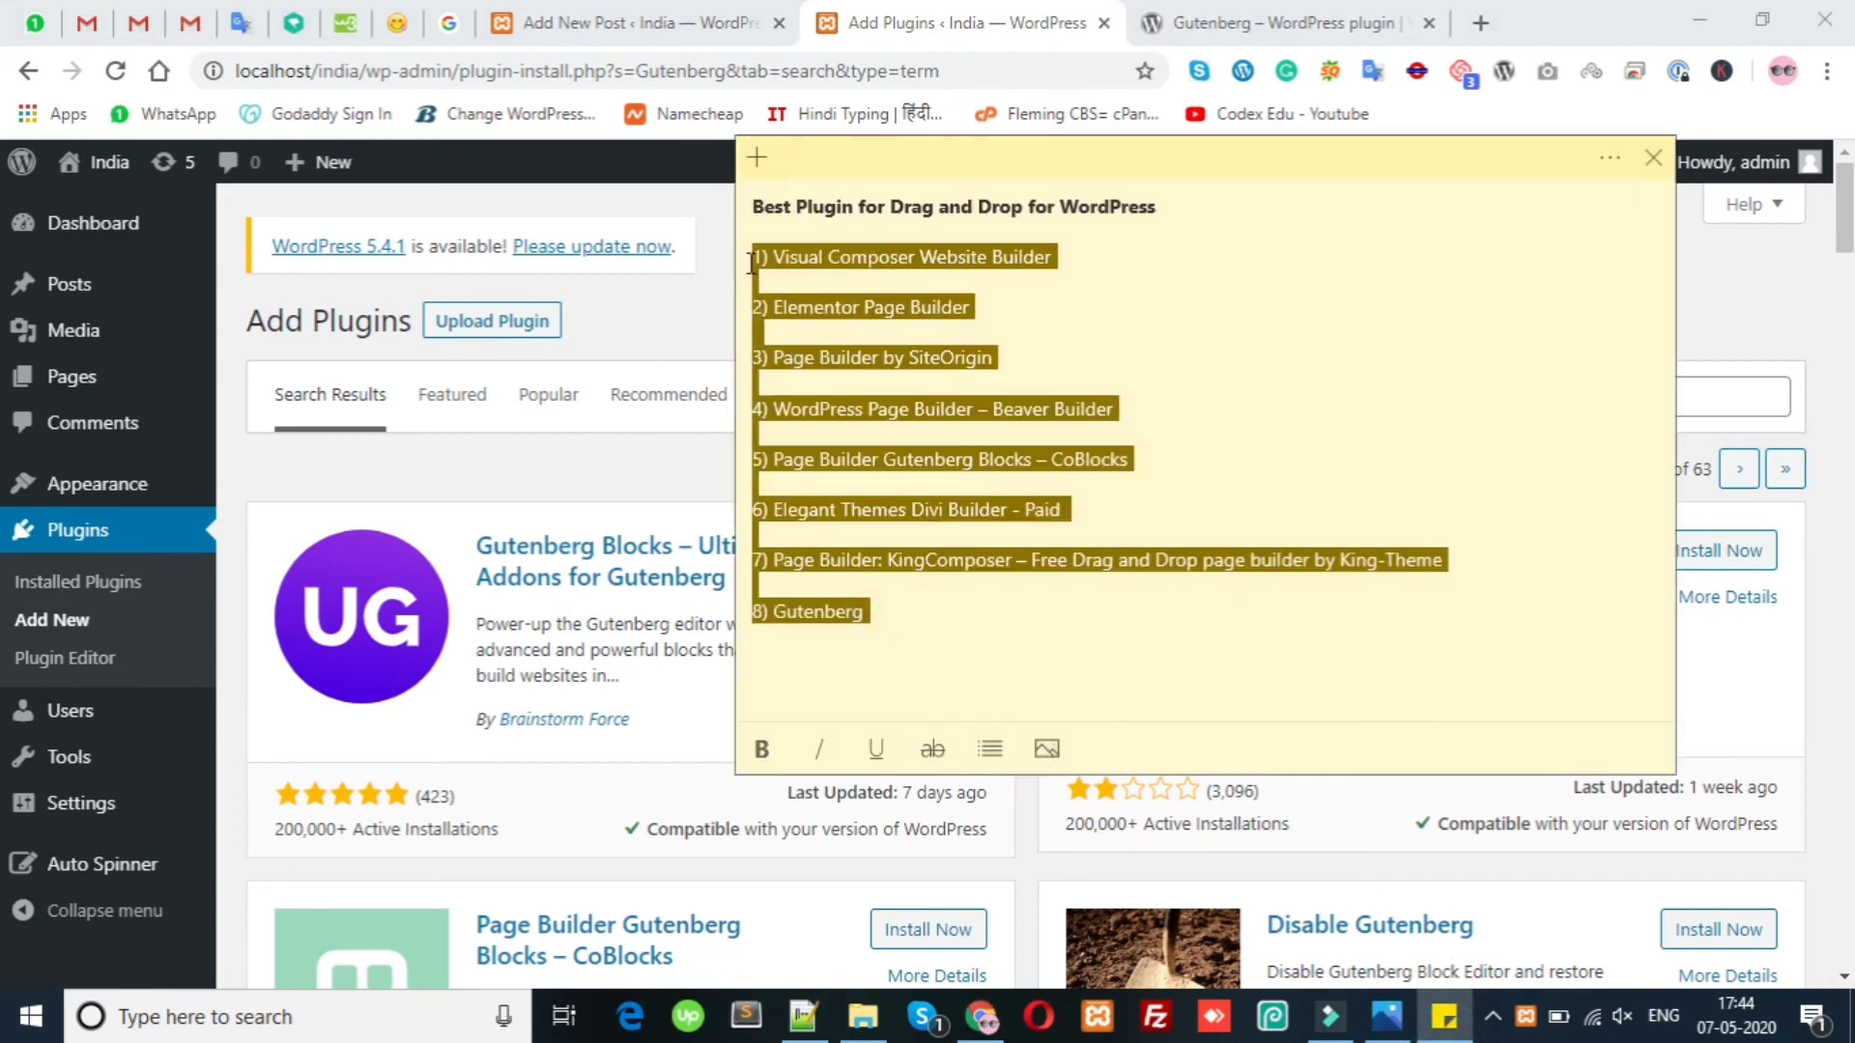
left_click(839, 307)
left_click(885, 627)
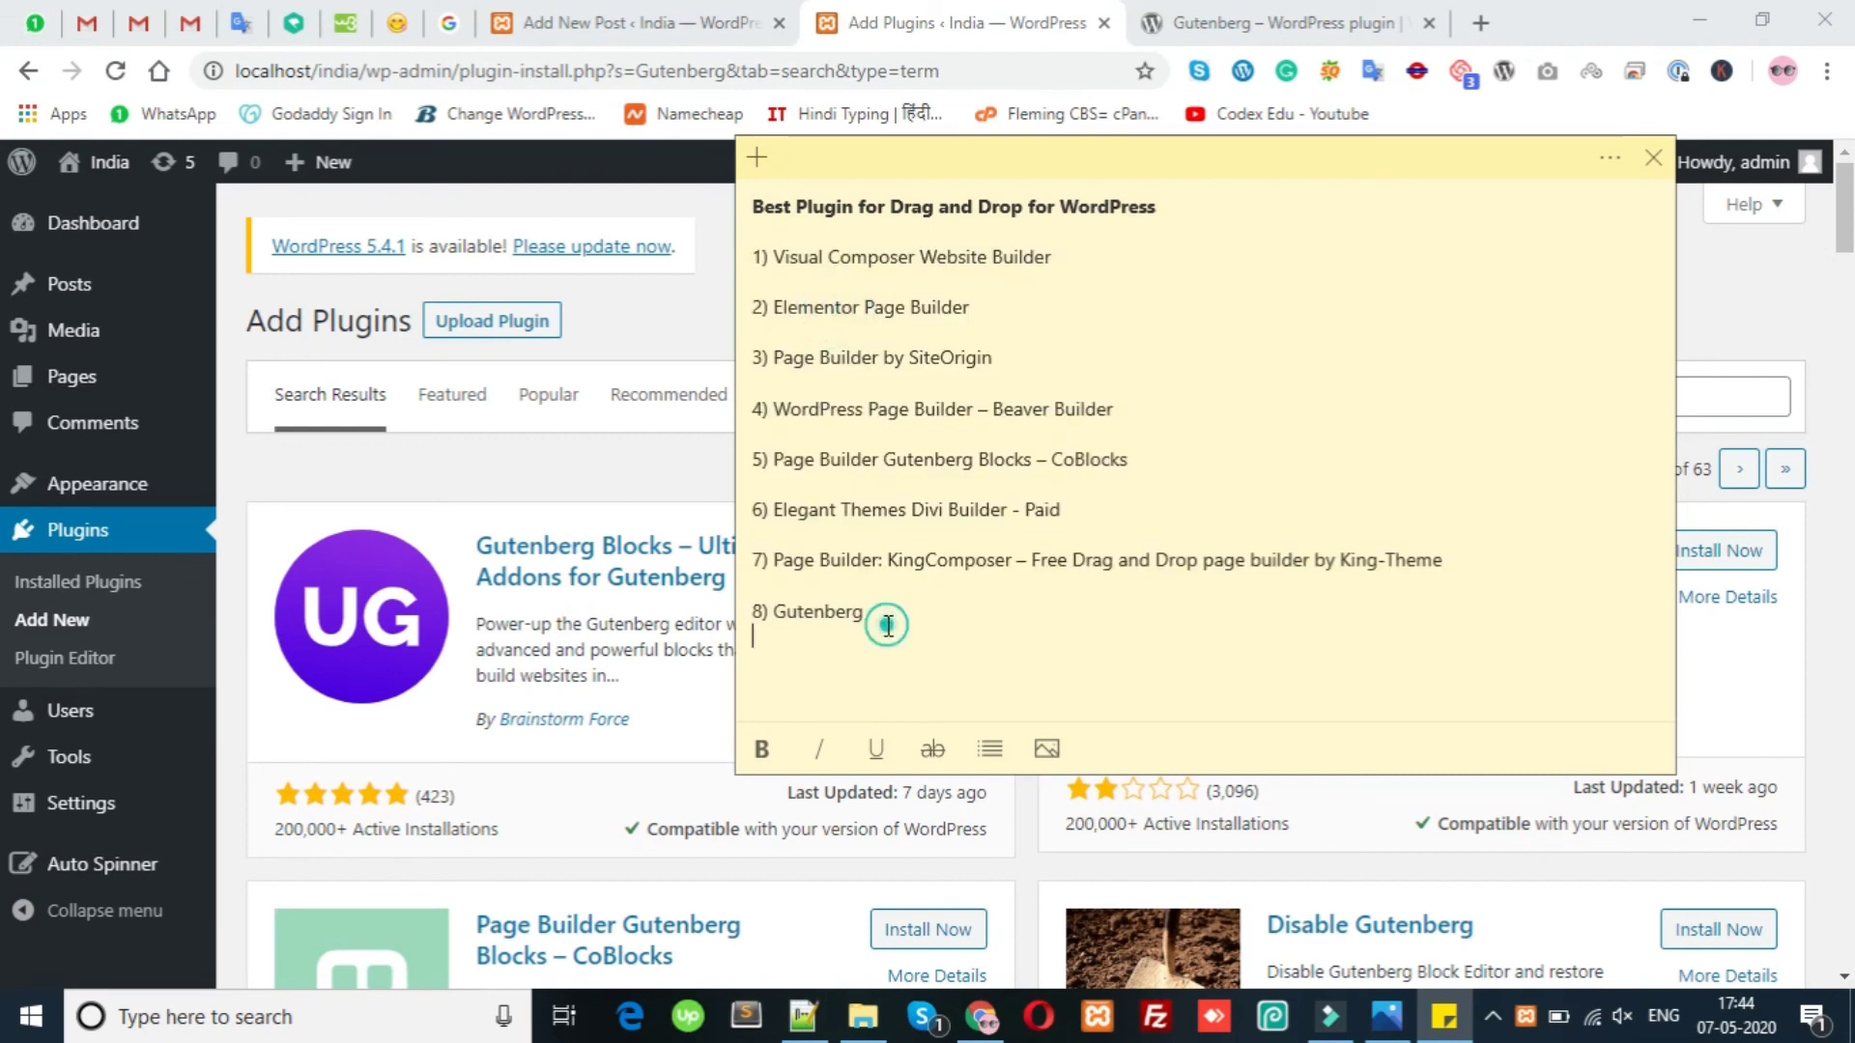
Highlight the sticky note's plugin entries from Elementor Page Builder through Gutenberg to recap the list, including Page Builder by SiteOrigin.
left_click_drag(887, 619, 774, 282)
left_click(893, 383)
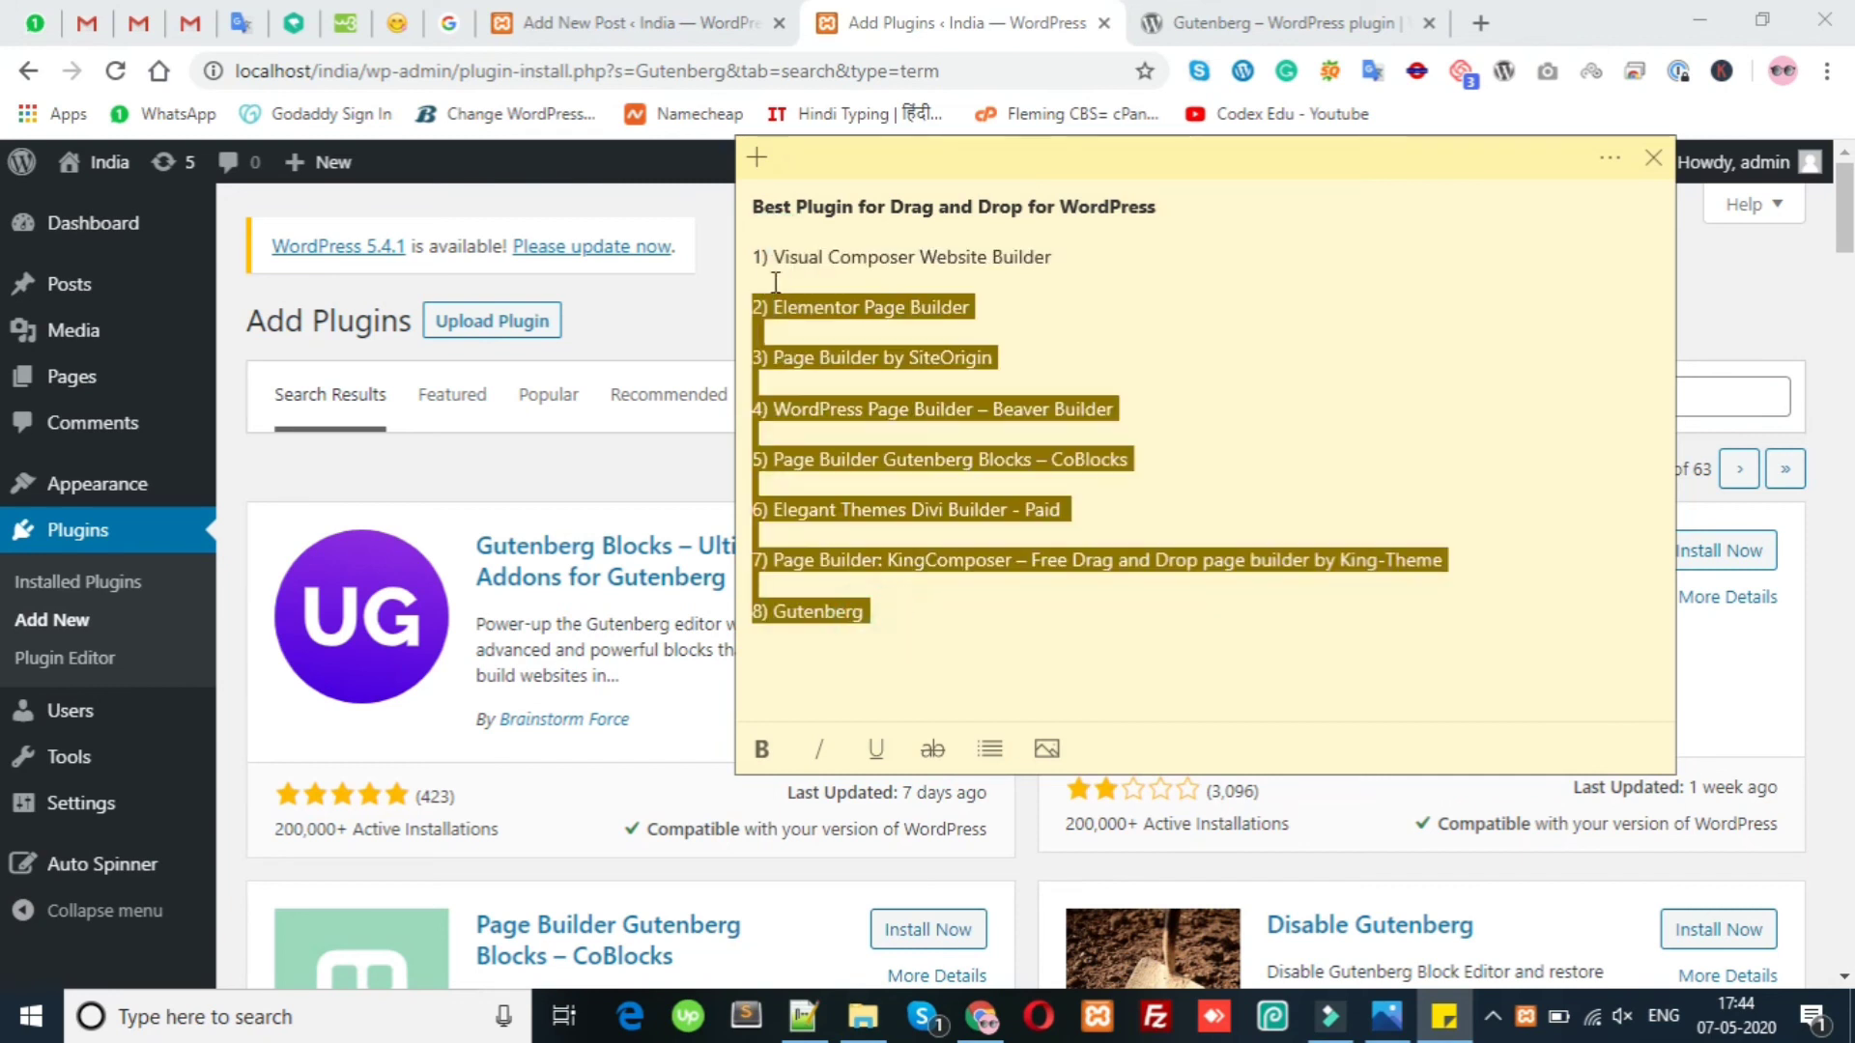
left_click(860, 307)
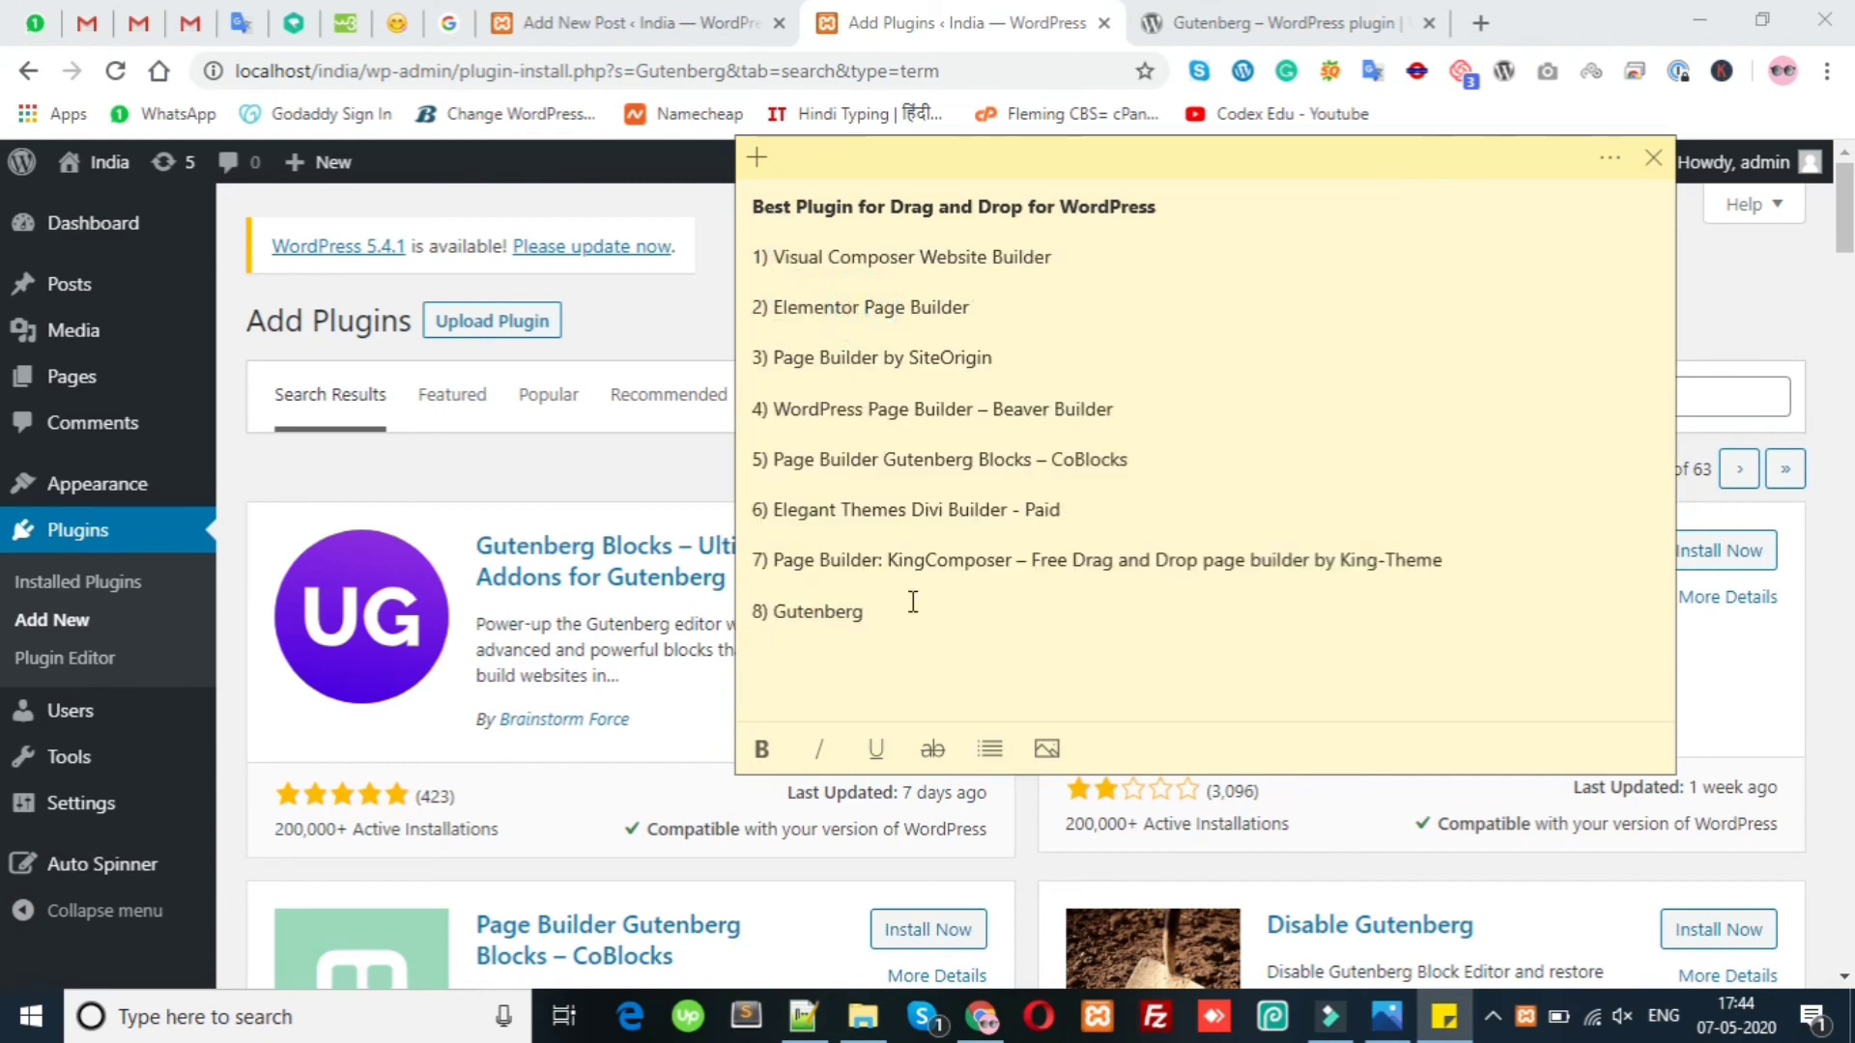
mouse_move(866, 616)
left_mouse_down()
mouse_move(762, 290)
mouse_move(774, 253)
mouse_move(899, 609)
left_mouse_up()
left_click(841, 334)
left_click(903, 614)
left_click_drag(825, 363, 984, 368)
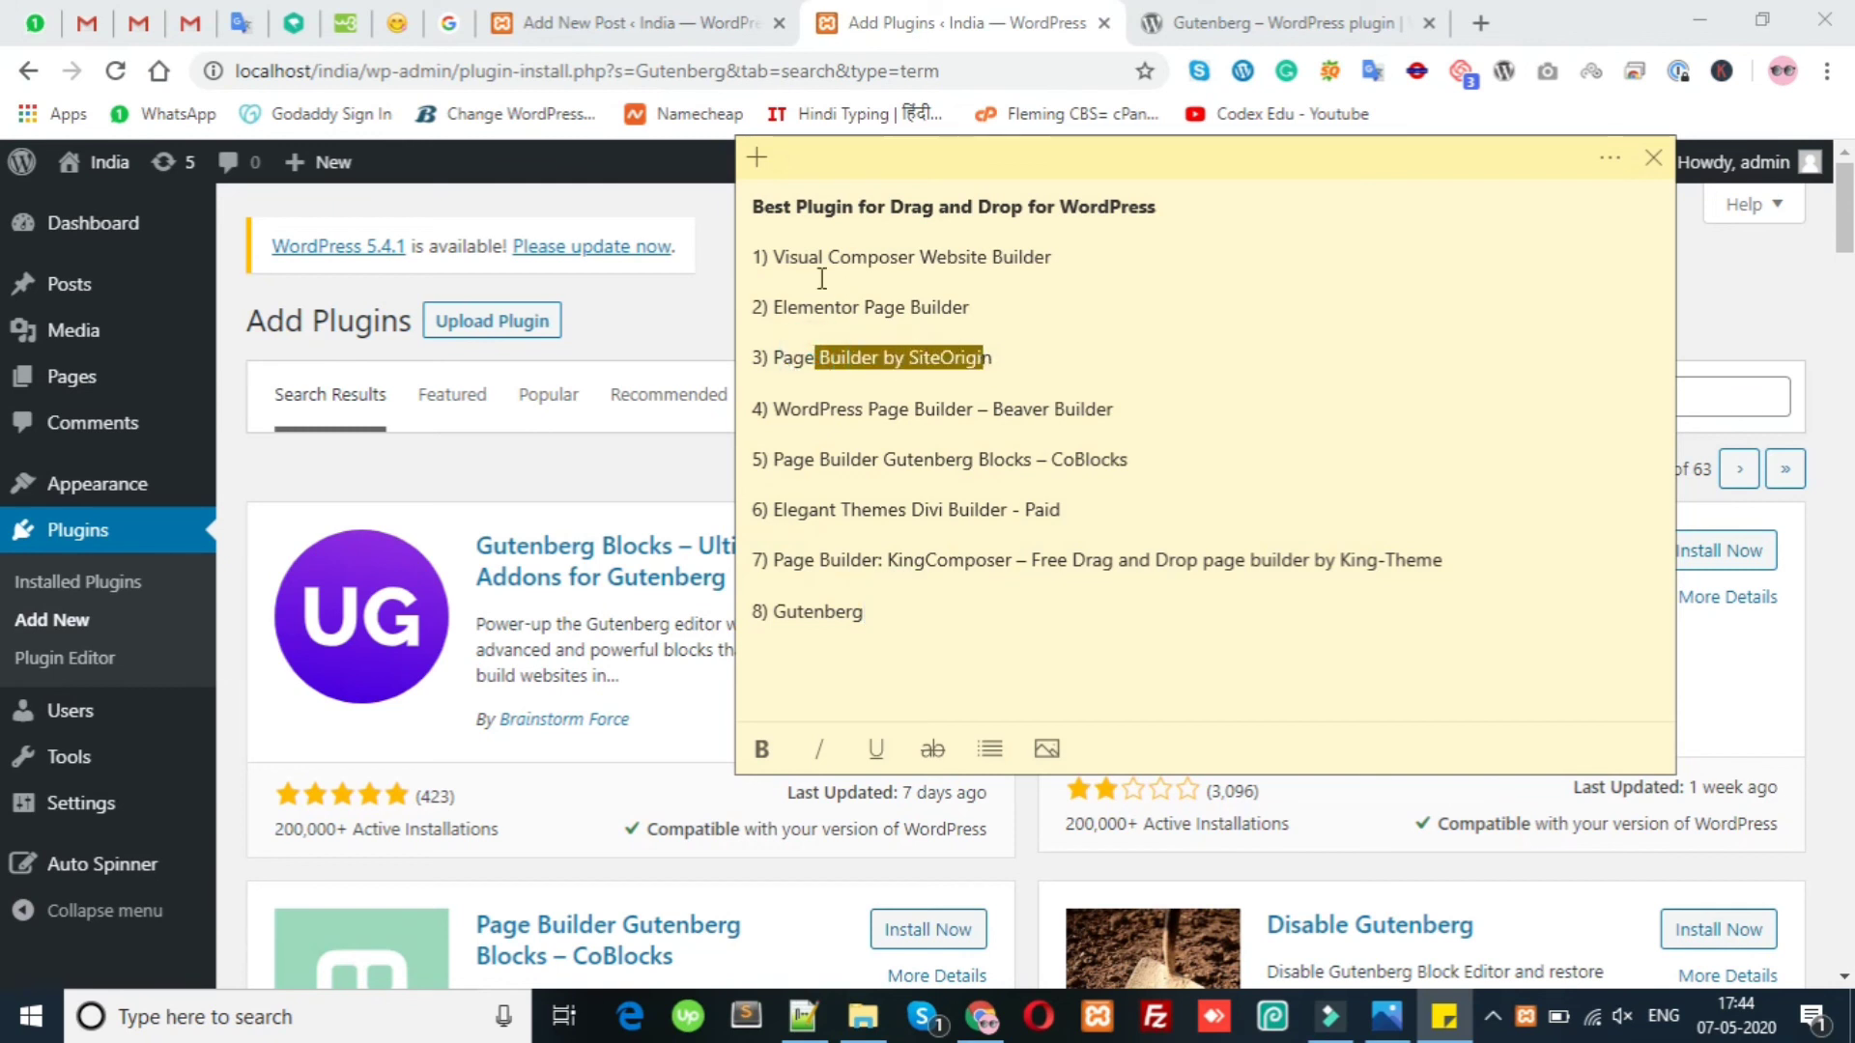
left_click_drag(847, 294, 932, 588)
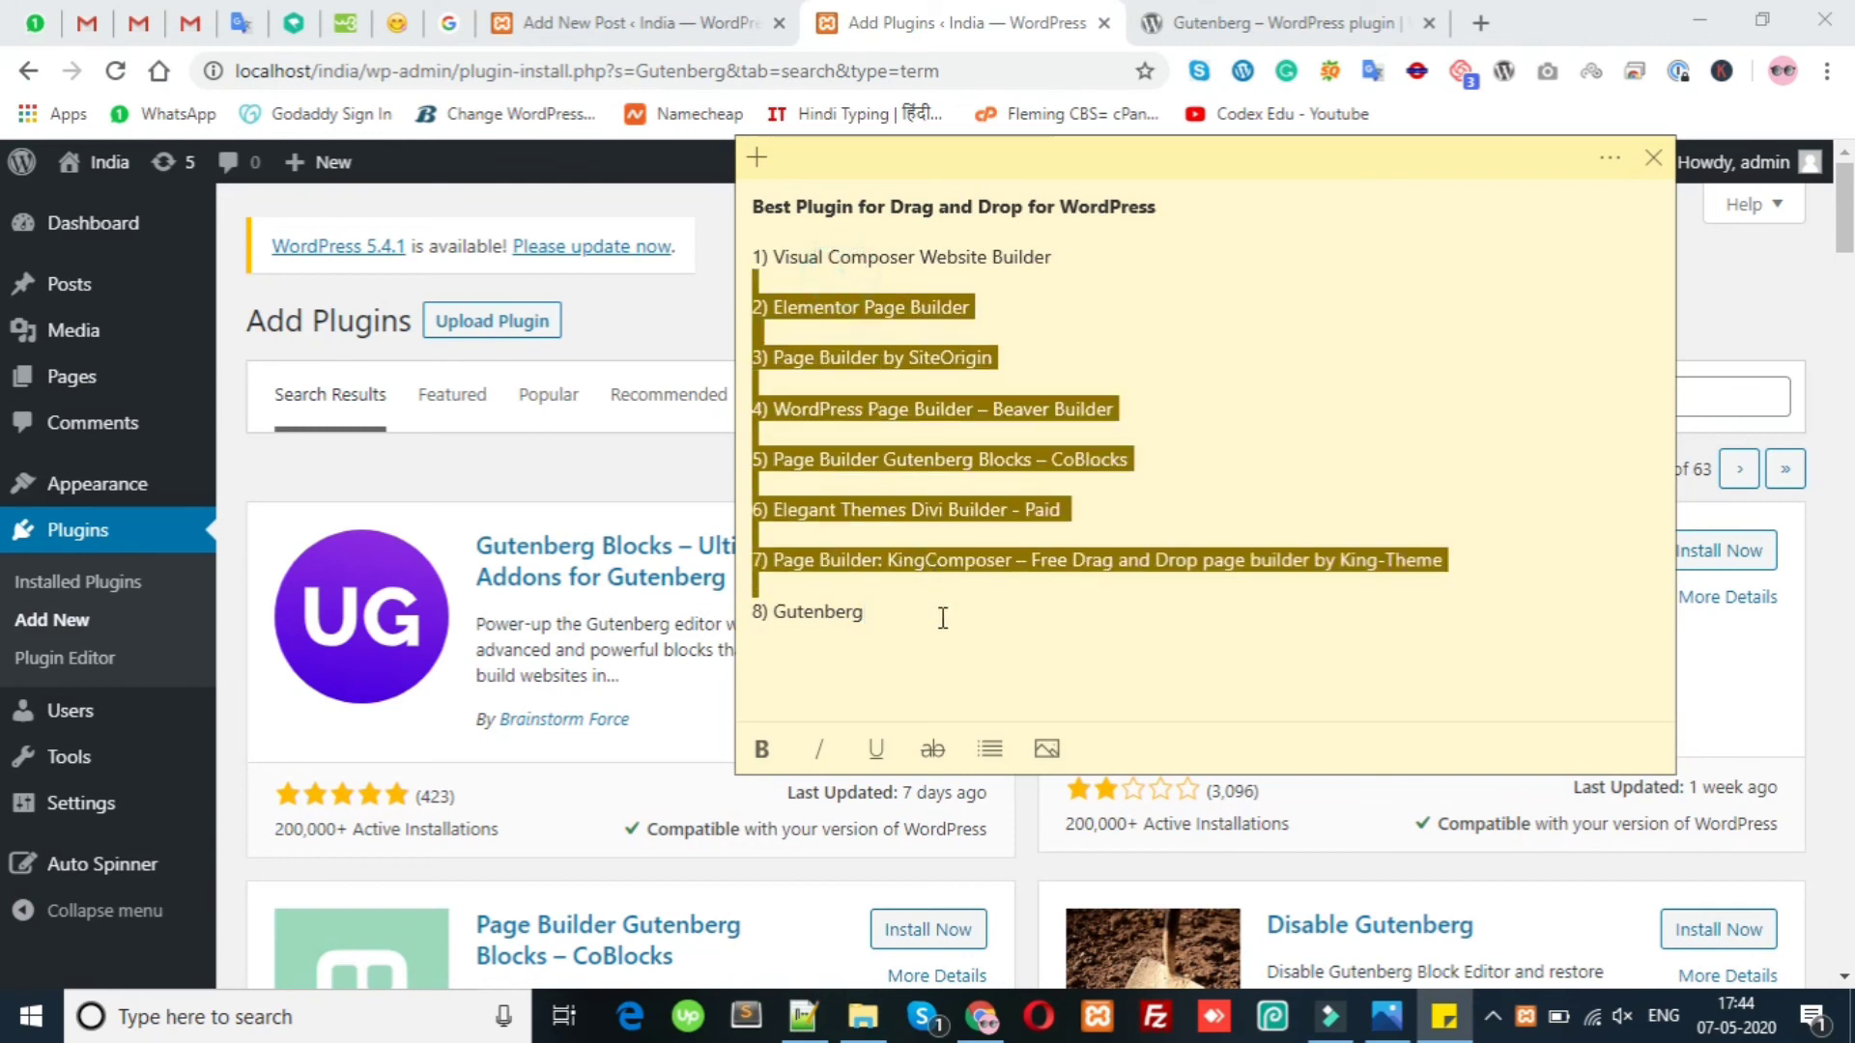
left_click(944, 612)
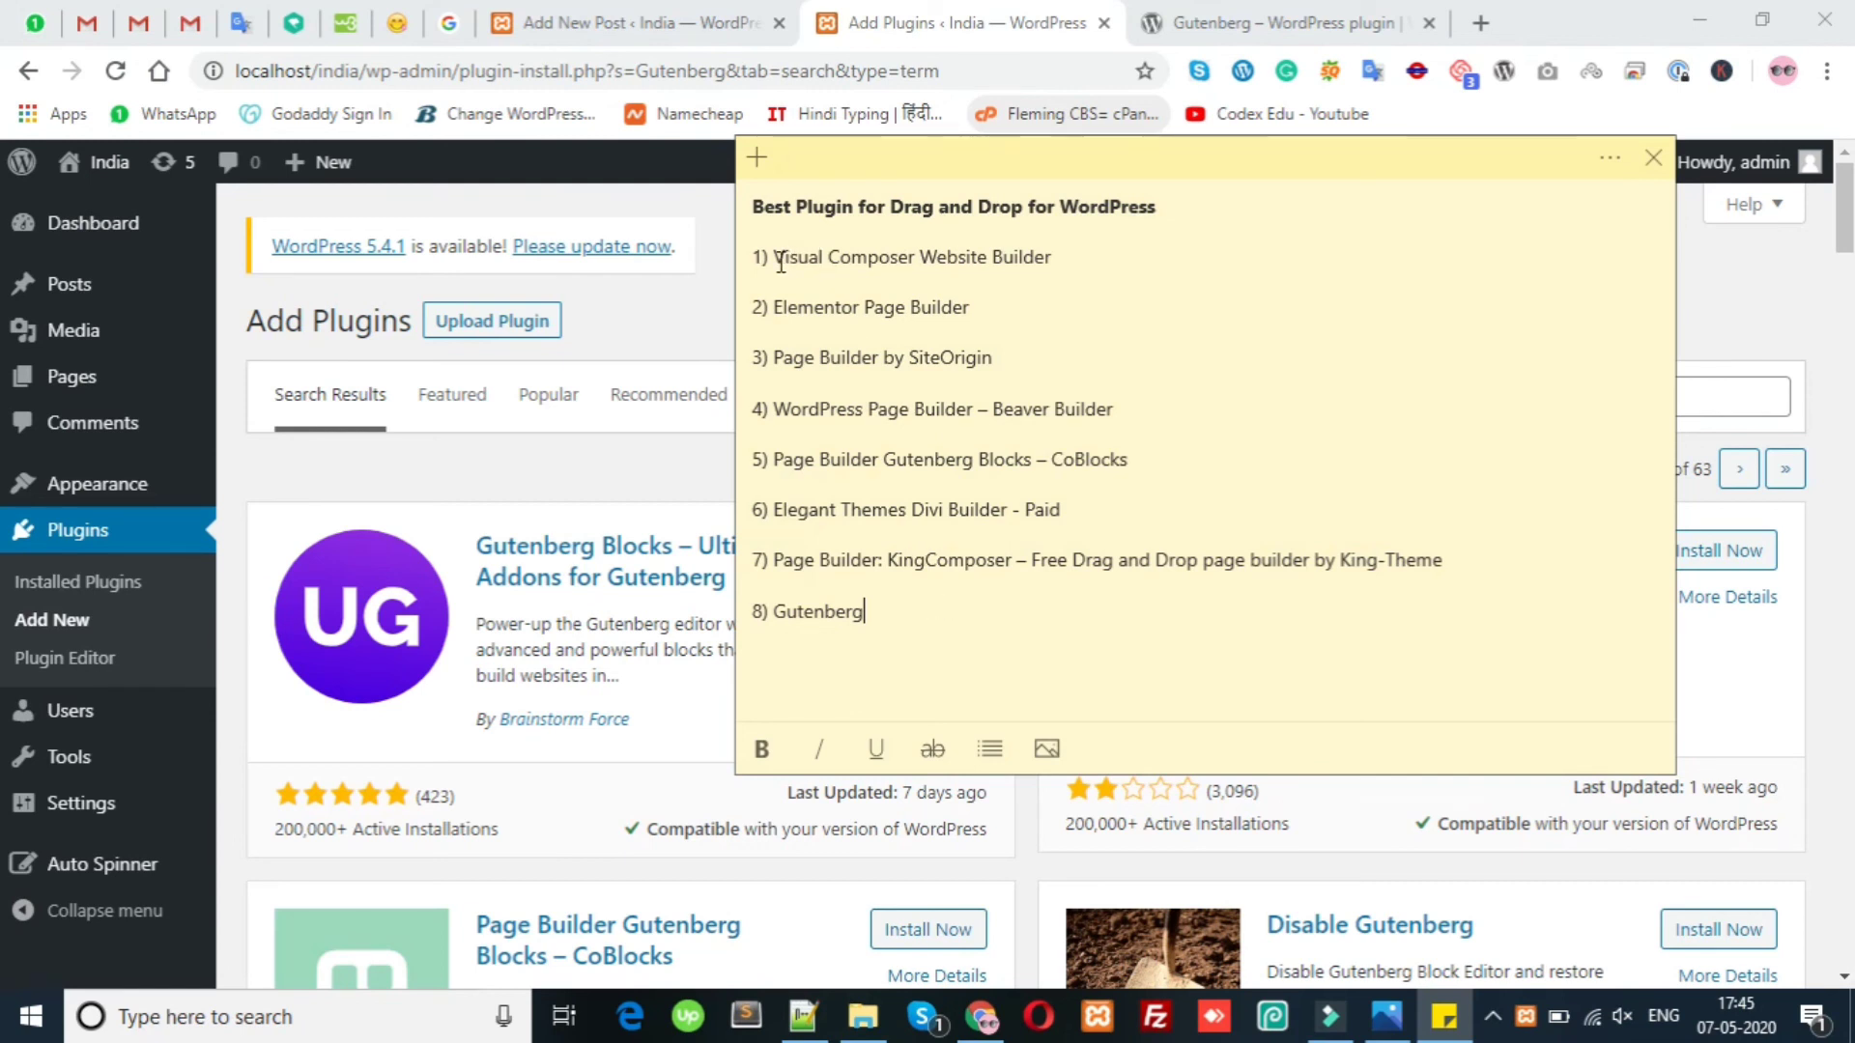
Highlight the first sticky note entry, Visual Composer Website Builder, to single it out in the plugin list.
left_click_drag(775, 258, 1057, 259)
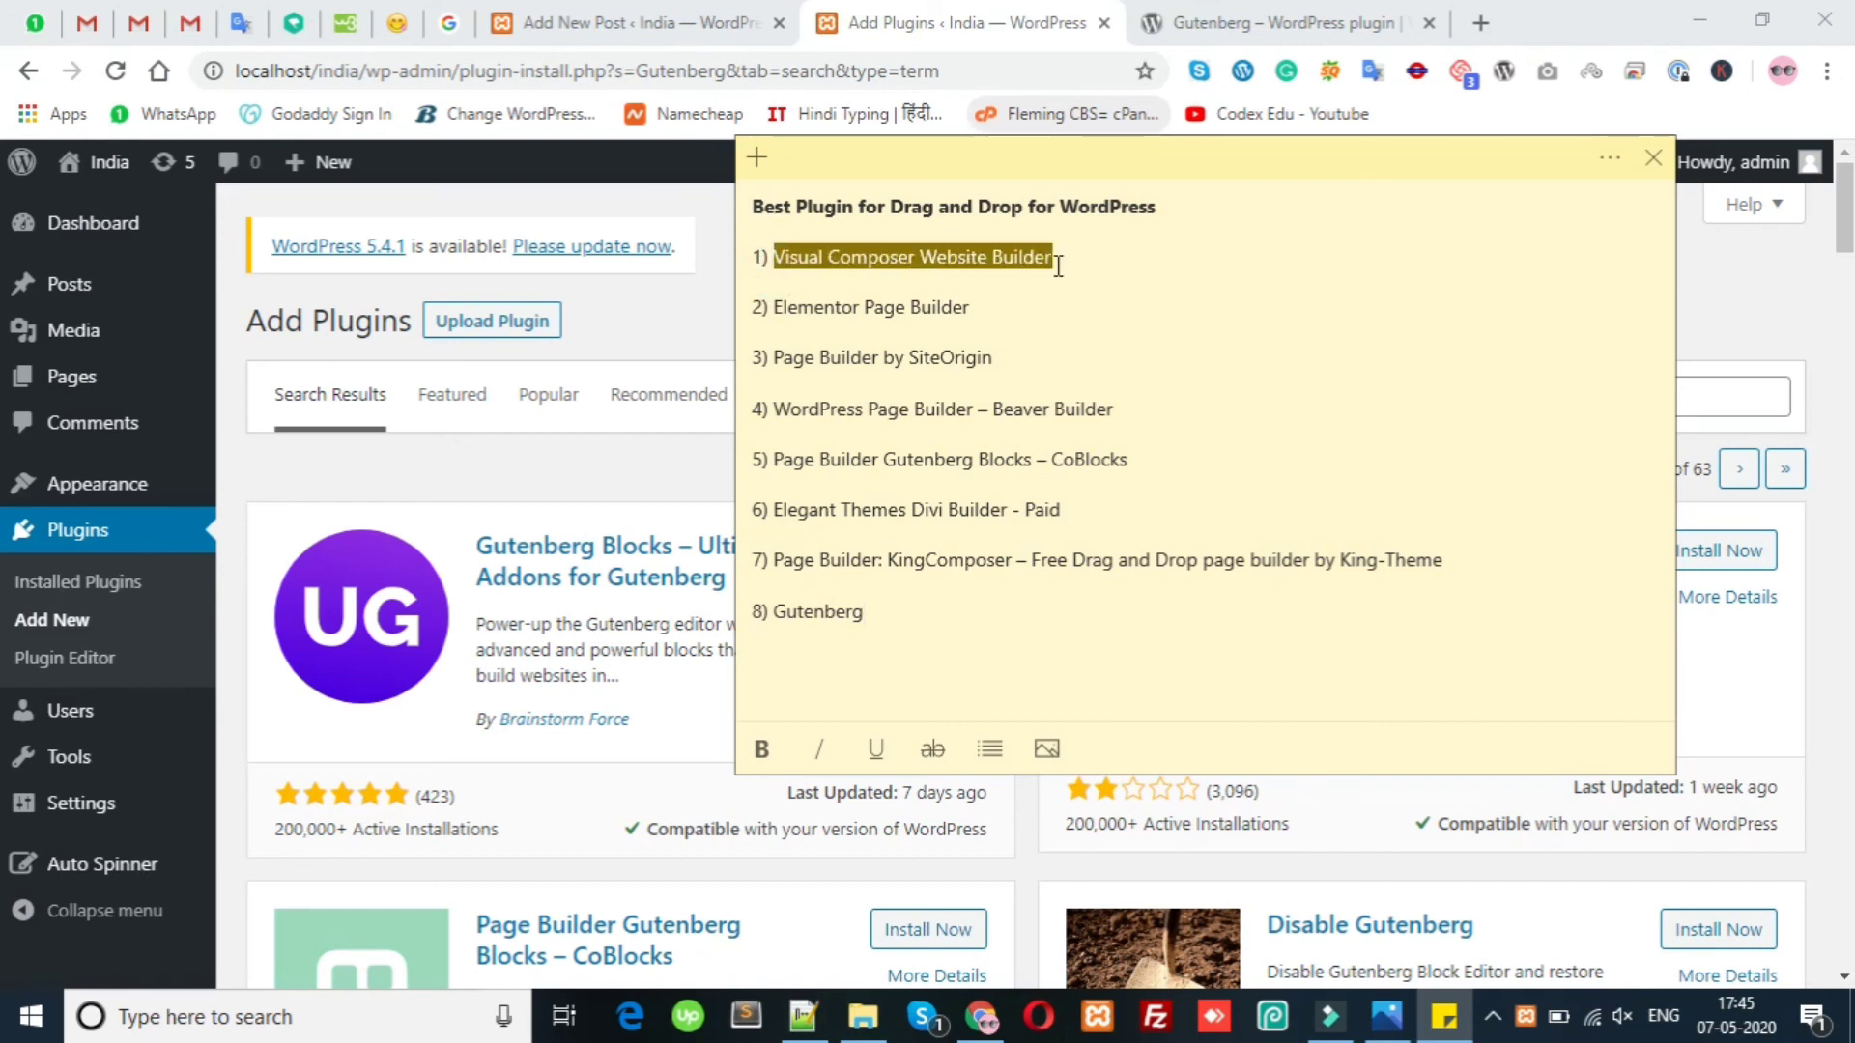
left_click(1057, 261)
left_click_drag(783, 249, 1071, 249)
left_click(1072, 249)
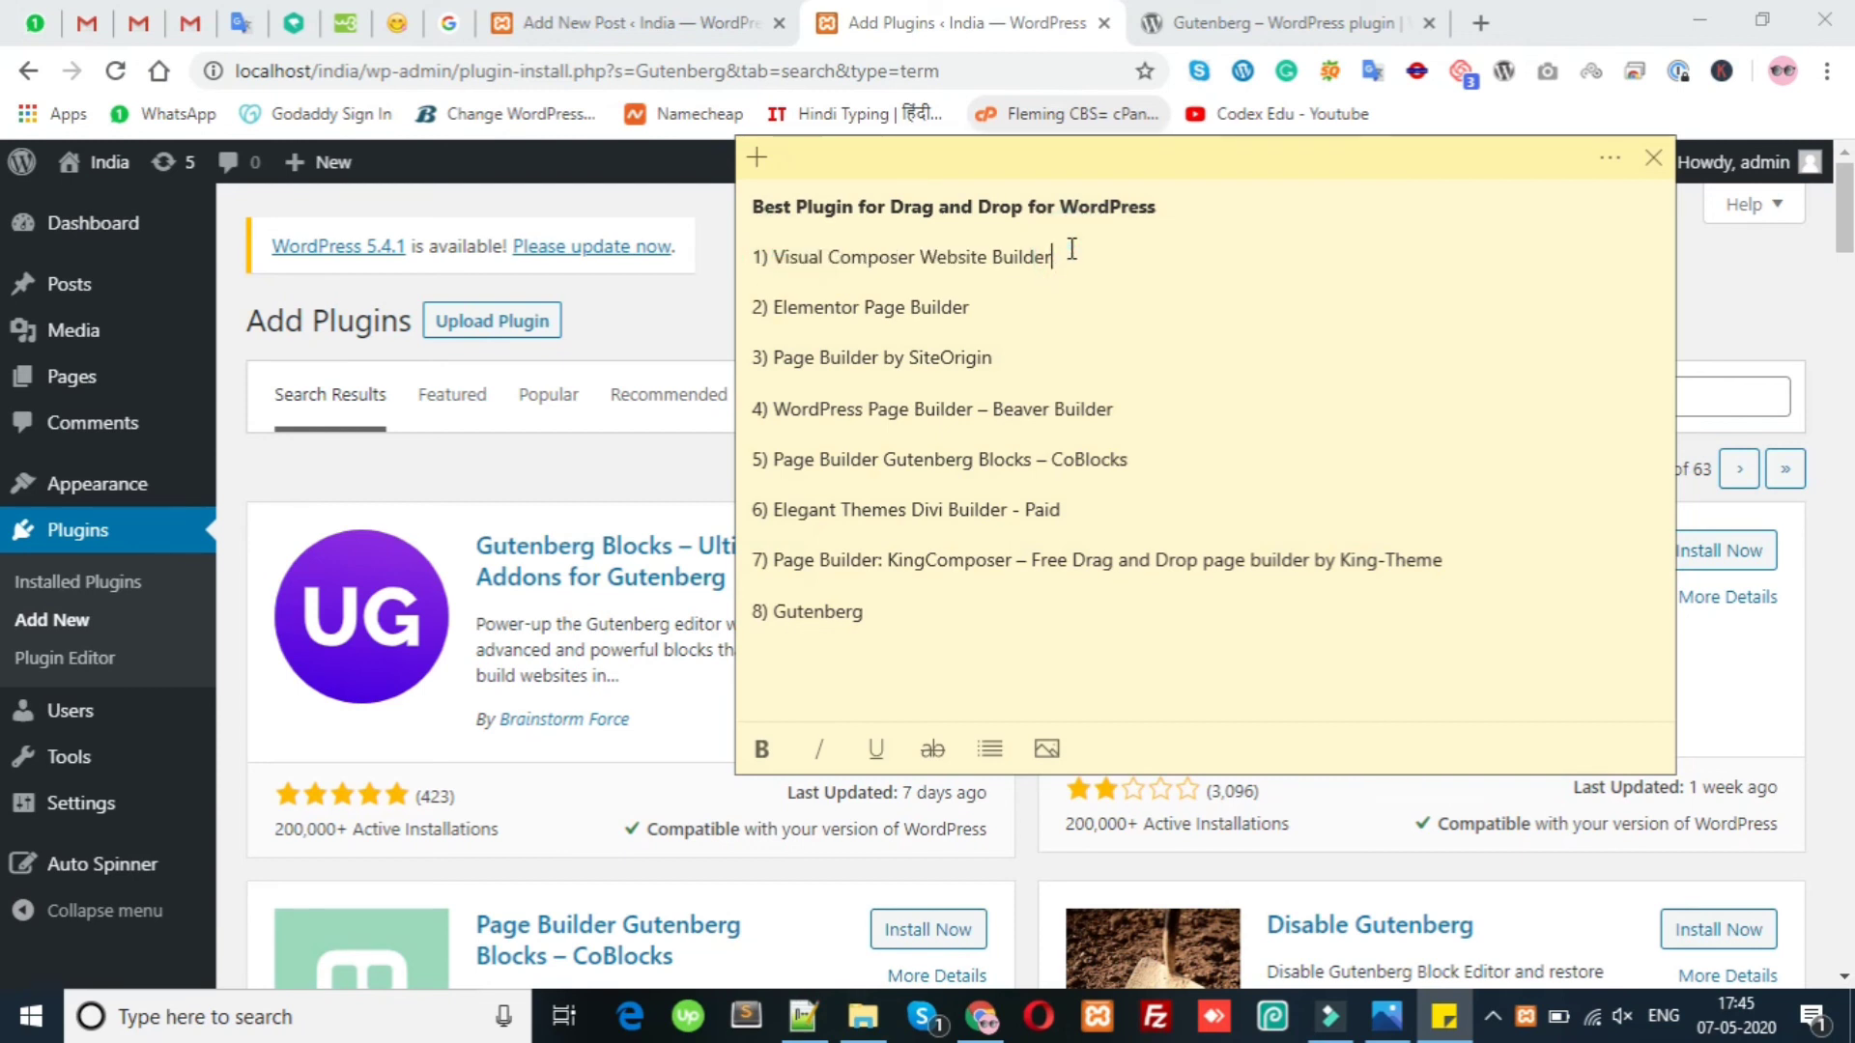
left_click(777, 254, "shift")
left_click(939, 290)
mouse_move(780, 258)
left_mouse_down()
mouse_move(811, 409)
mouse_move(919, 612)
mouse_move(815, 305)
mouse_move(774, 248)
mouse_move(895, 633)
mouse_move(783, 251)
left_mouse_up()
left_click(887, 295)
left_click(779, 251)
left_click(982, 612)
left_click(900, 259)
Return to the WordPress Add Plugins page and switch to Photos to show the image "page builder plugin.png".
left_click(1764, 302)
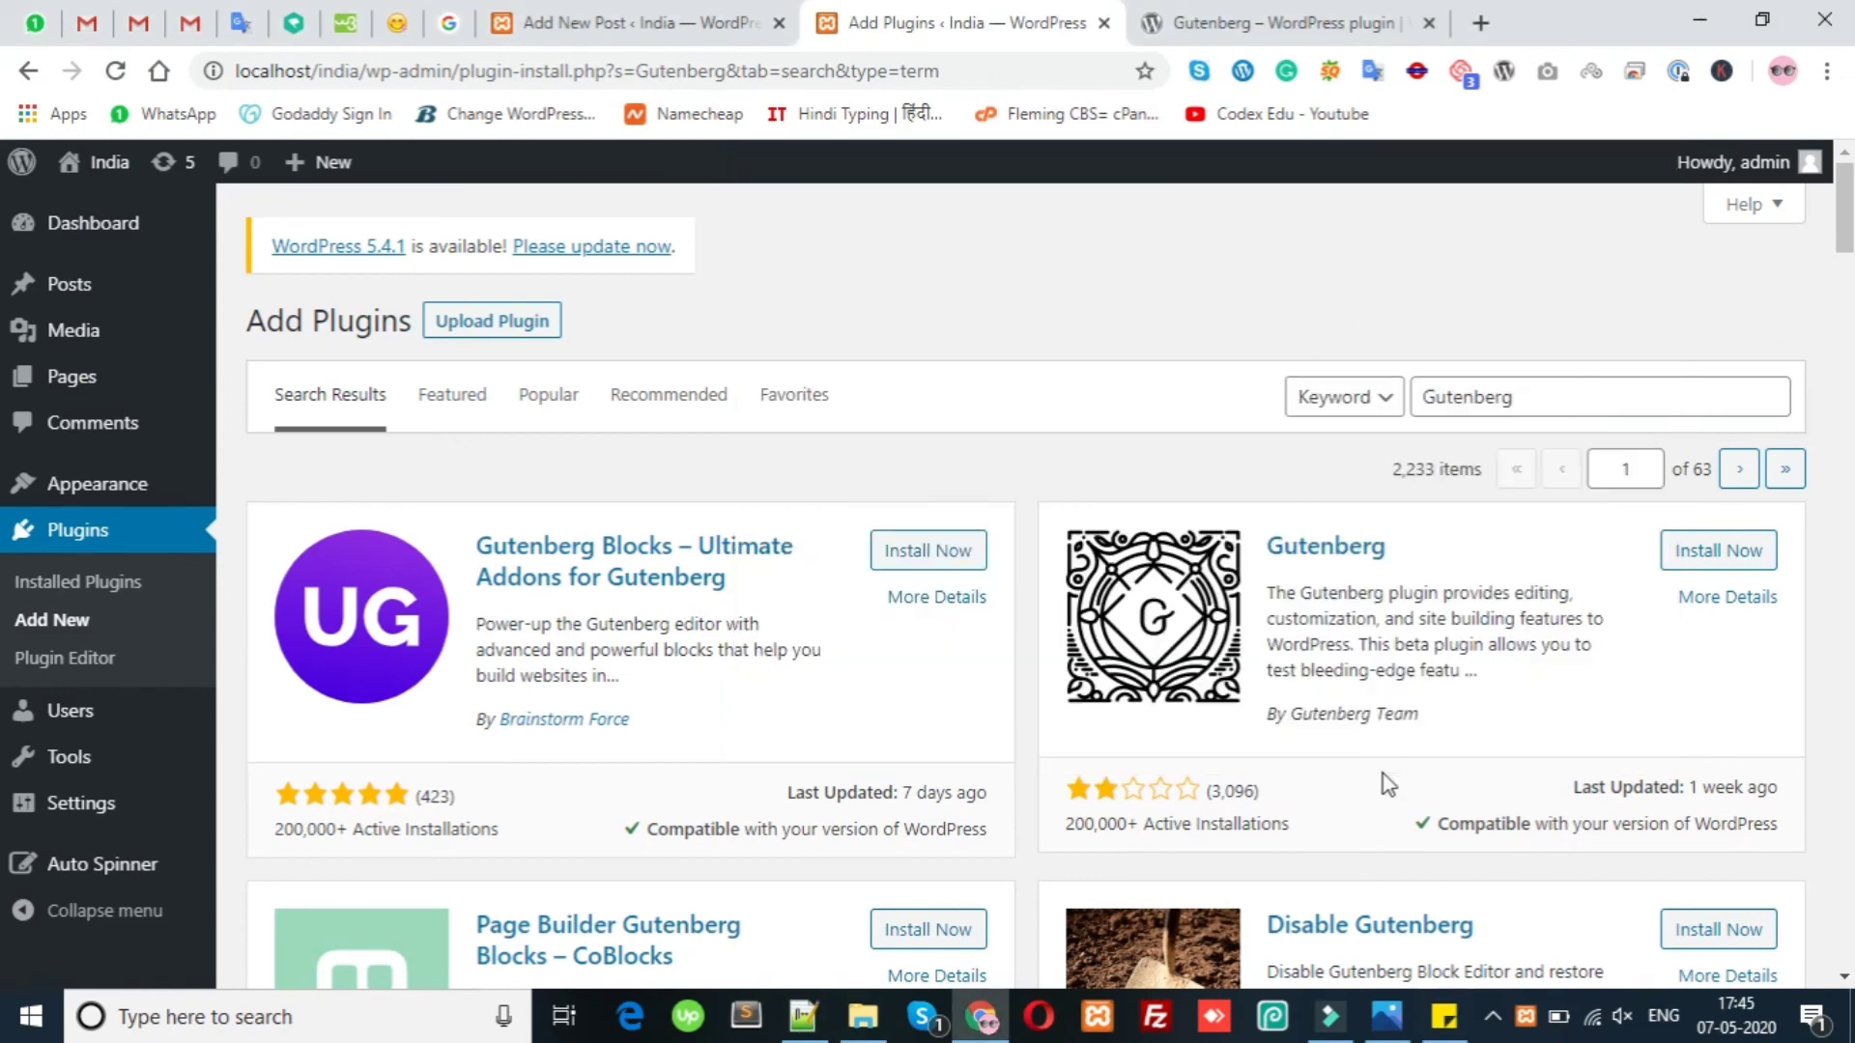
left_click(1386, 1017)
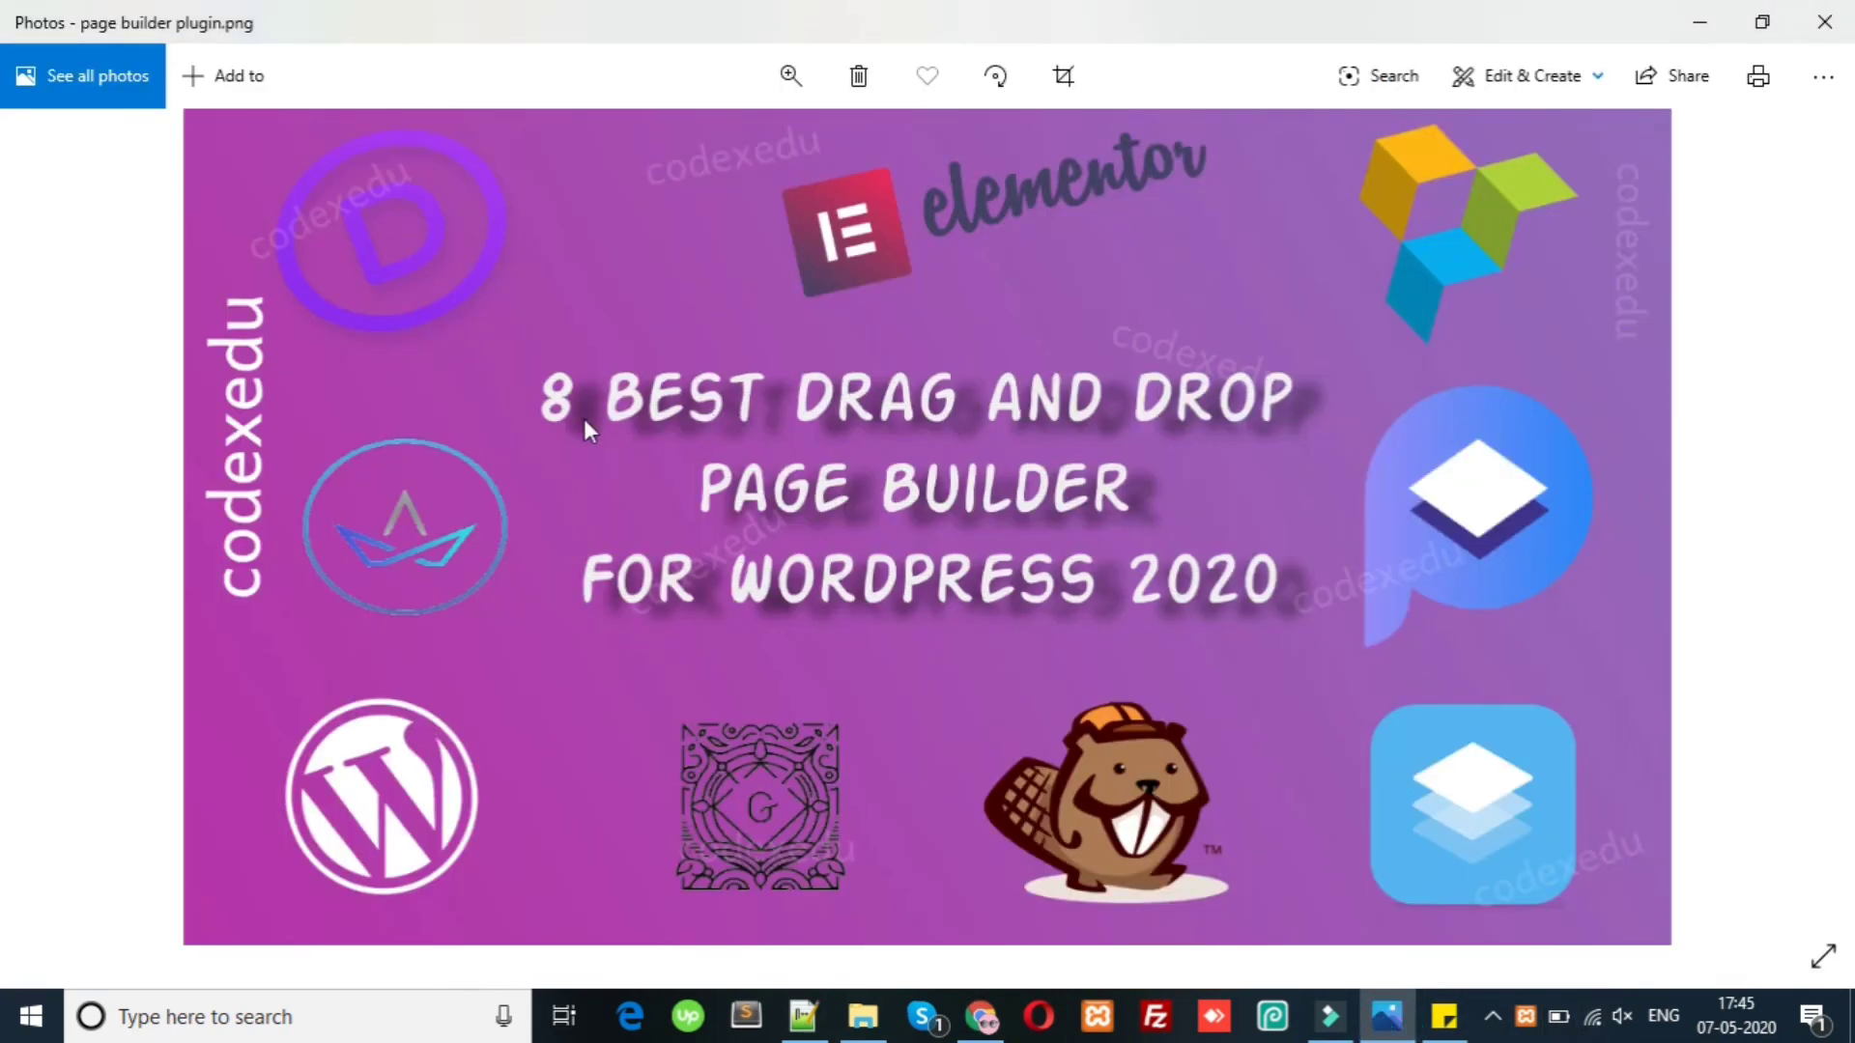